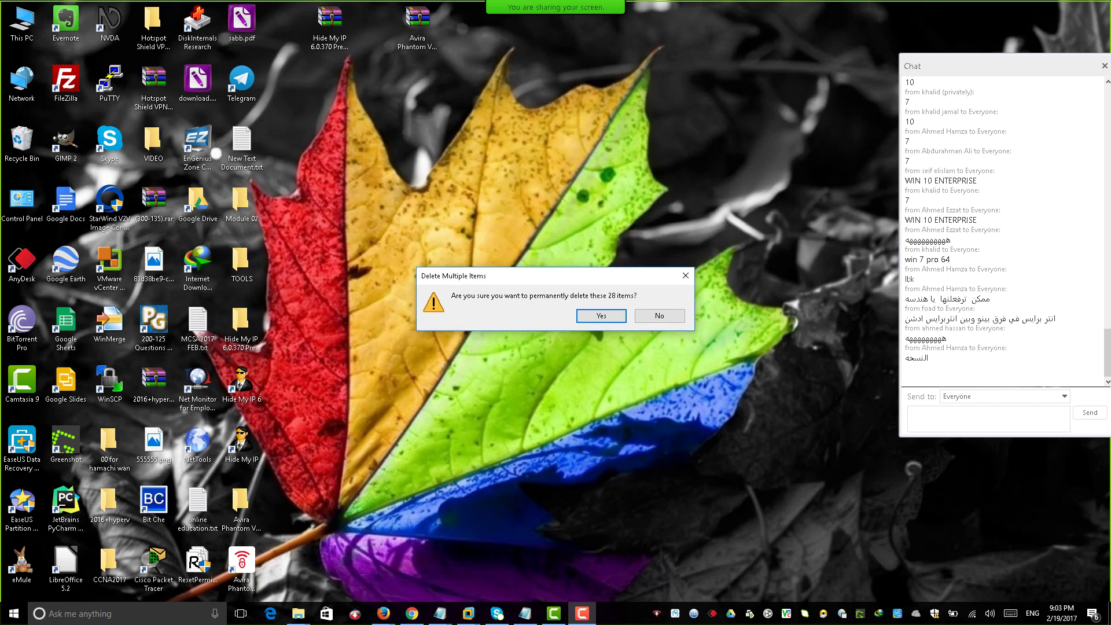
Confirm permanent deletion of the 28 items, then open This PC from the desktop.
key(Return)
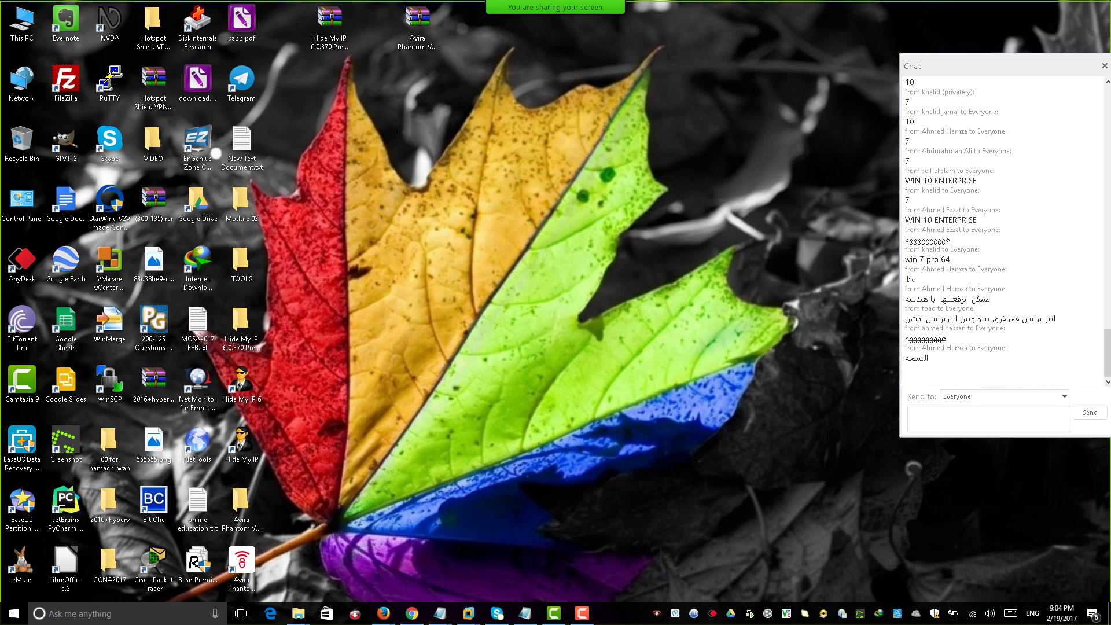
double_click(22, 24)
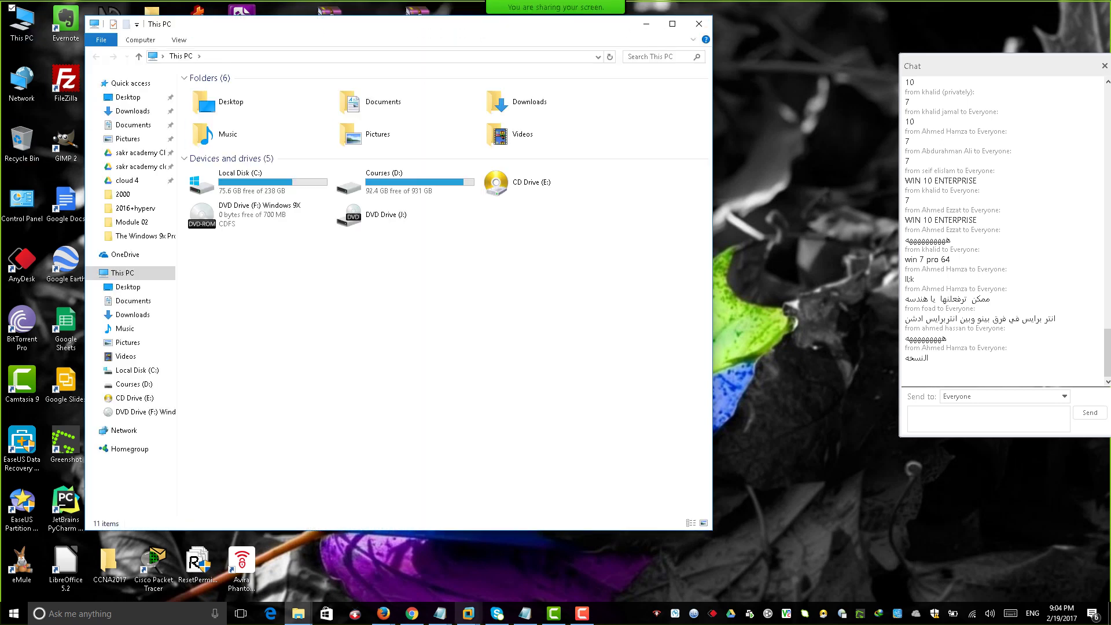
Switch to the Windows 10 x64 VM and accept Use Express settings in its setup.
click(468, 614)
click(346, 562)
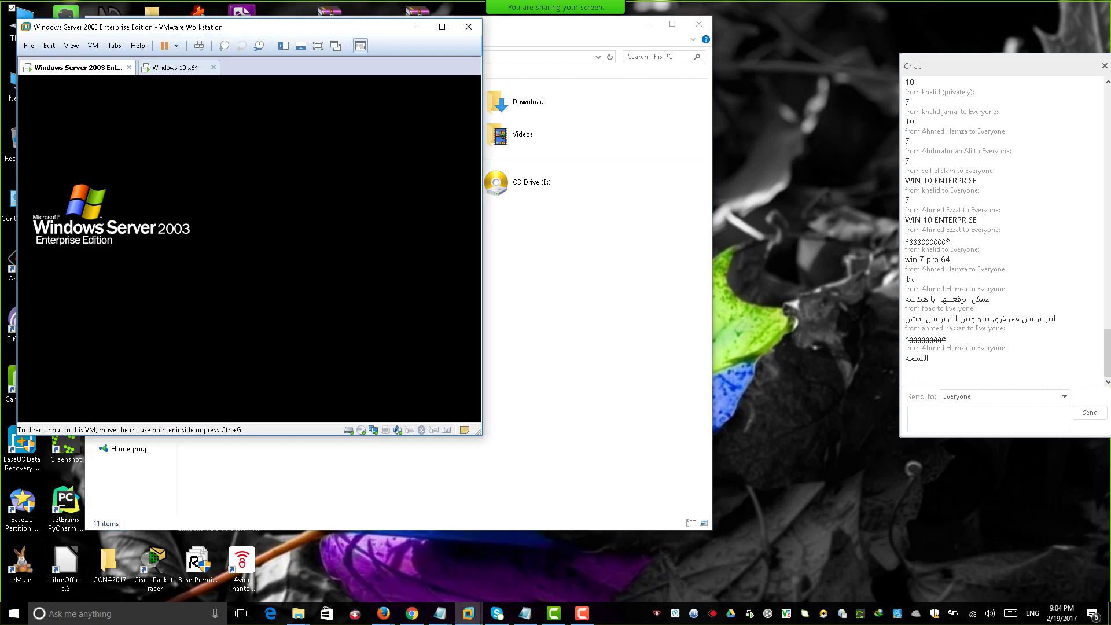
click(175, 67)
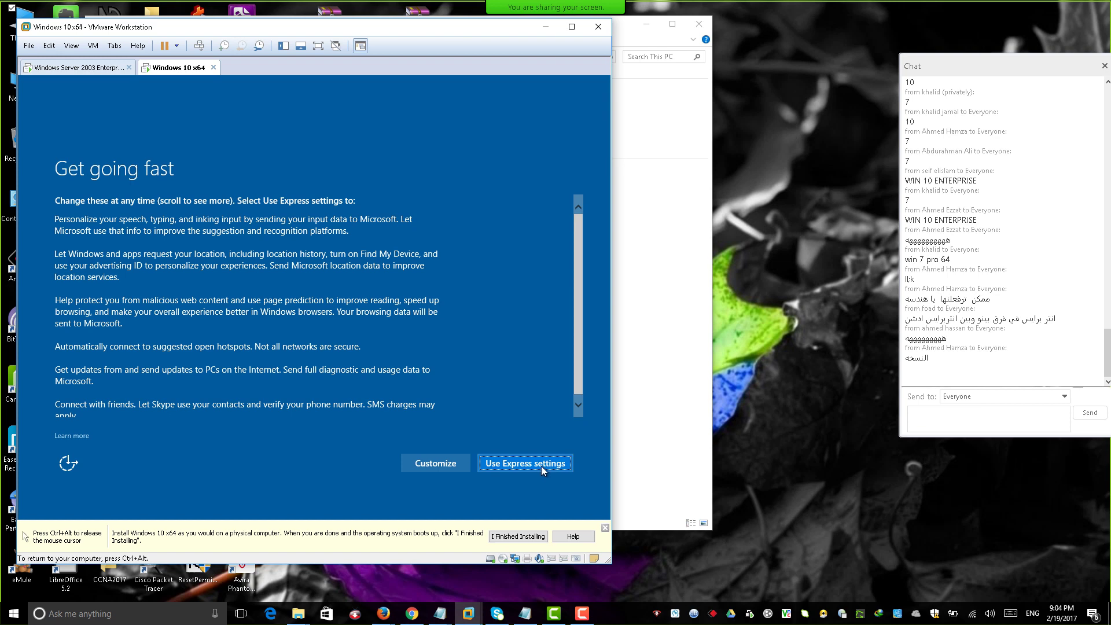
click(541, 466)
key(ctrl+alt)
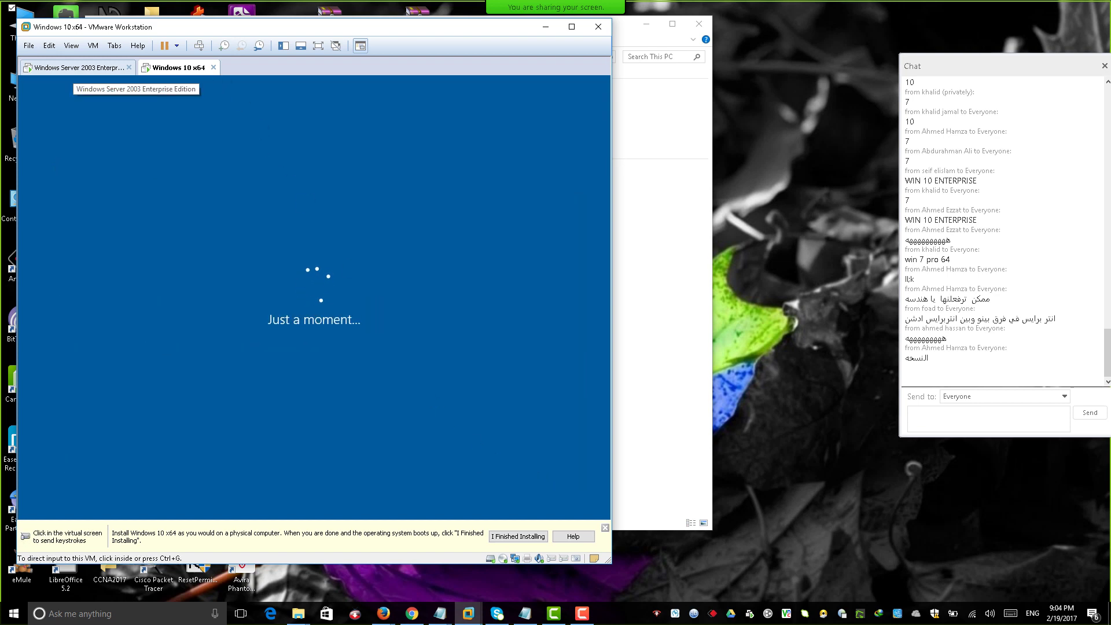
Unlock the Windows Server 2003 VM with Ctrl+Alt+Insert and open its Start menu.
click(78, 68)
click(149, 221)
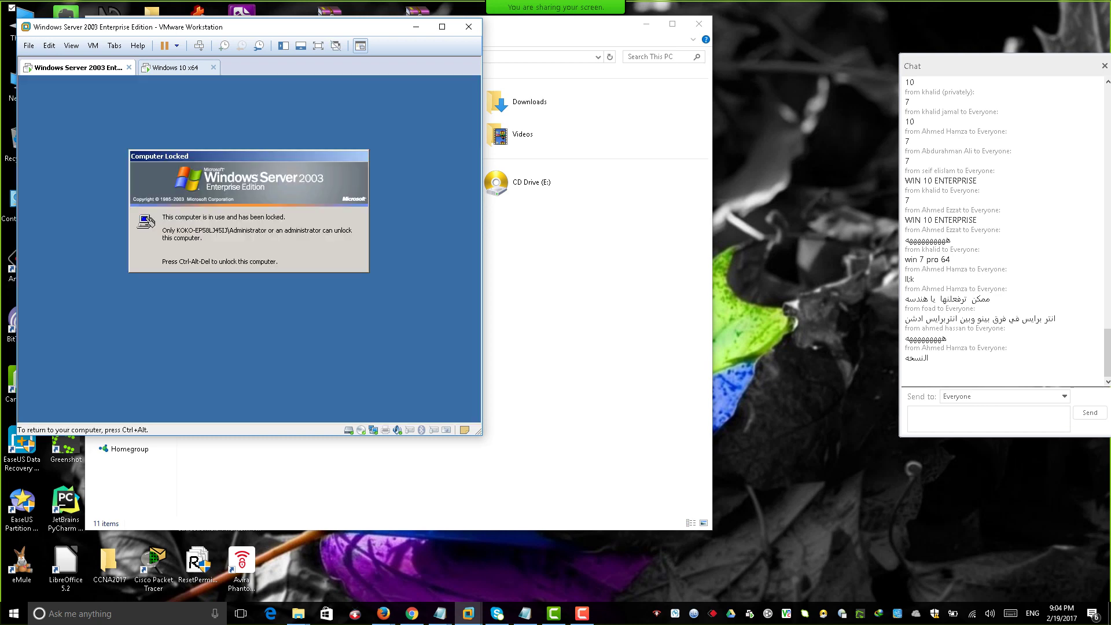
key(ctrl+alt+Insert)
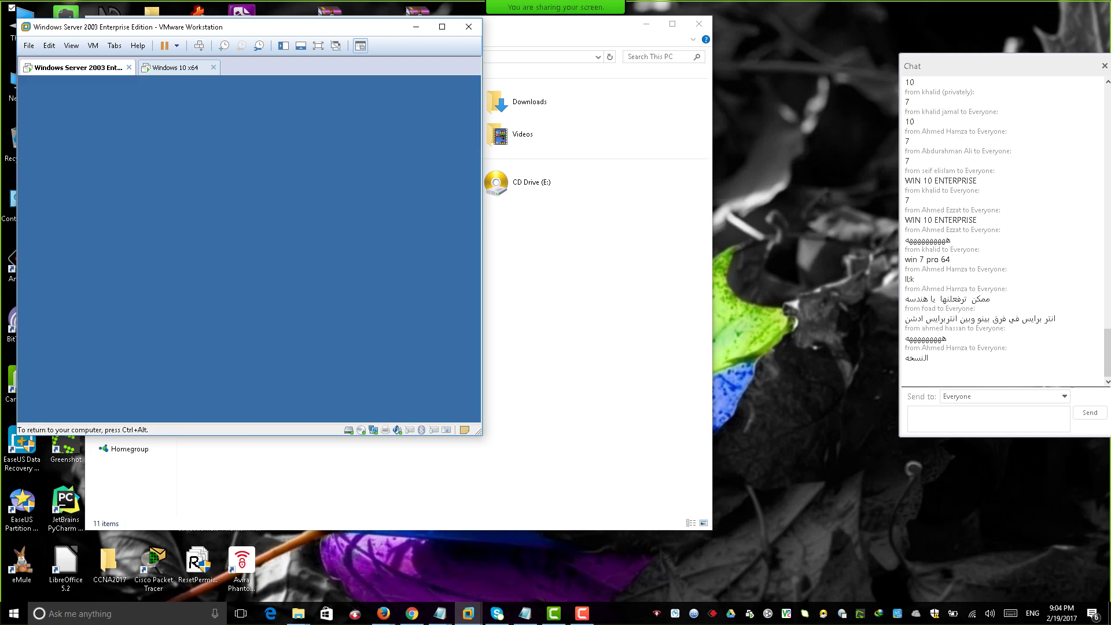
key(Return)
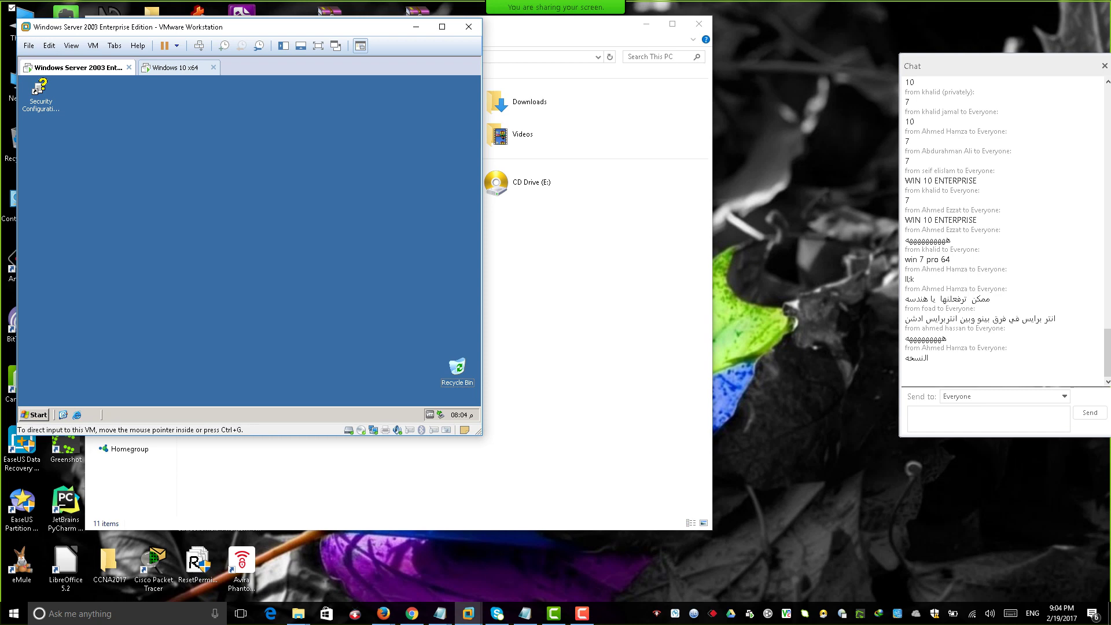
key(super)
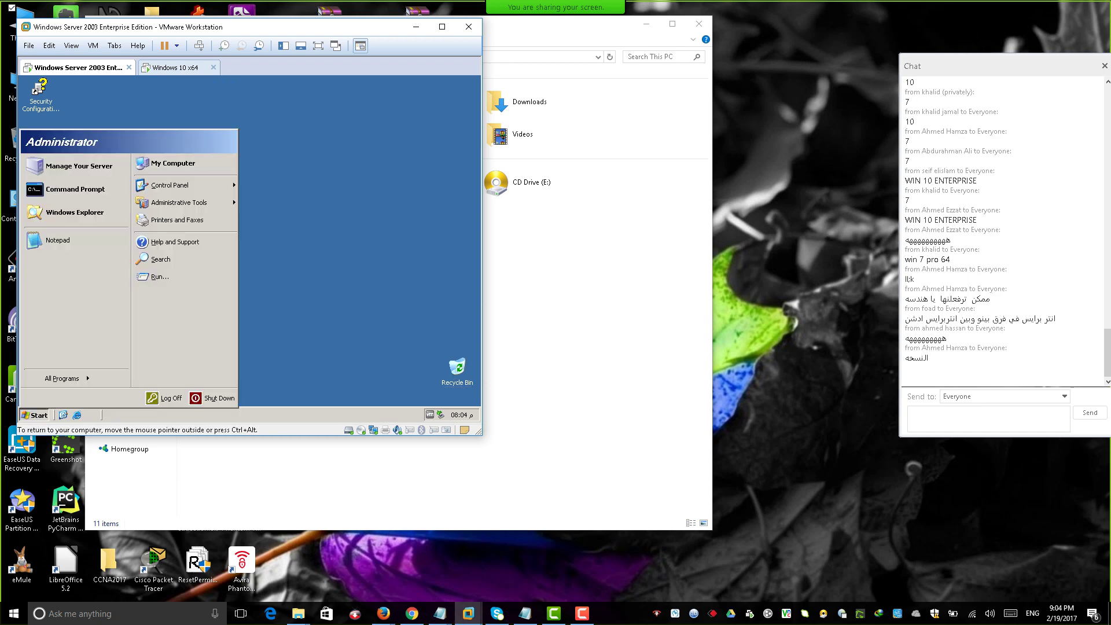
Check the Windows 10 VM, return to Server 2003, and minimize VMware to reveal This PC.
key(ctrl+Tab)
key(ctrl+g)
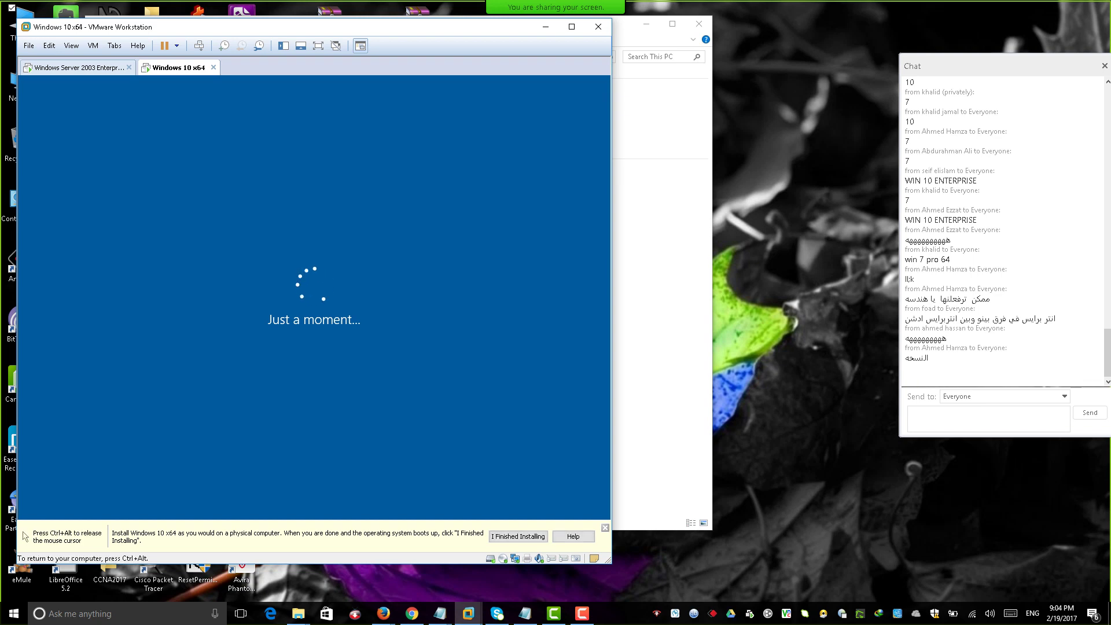
key(ctrl+alt)
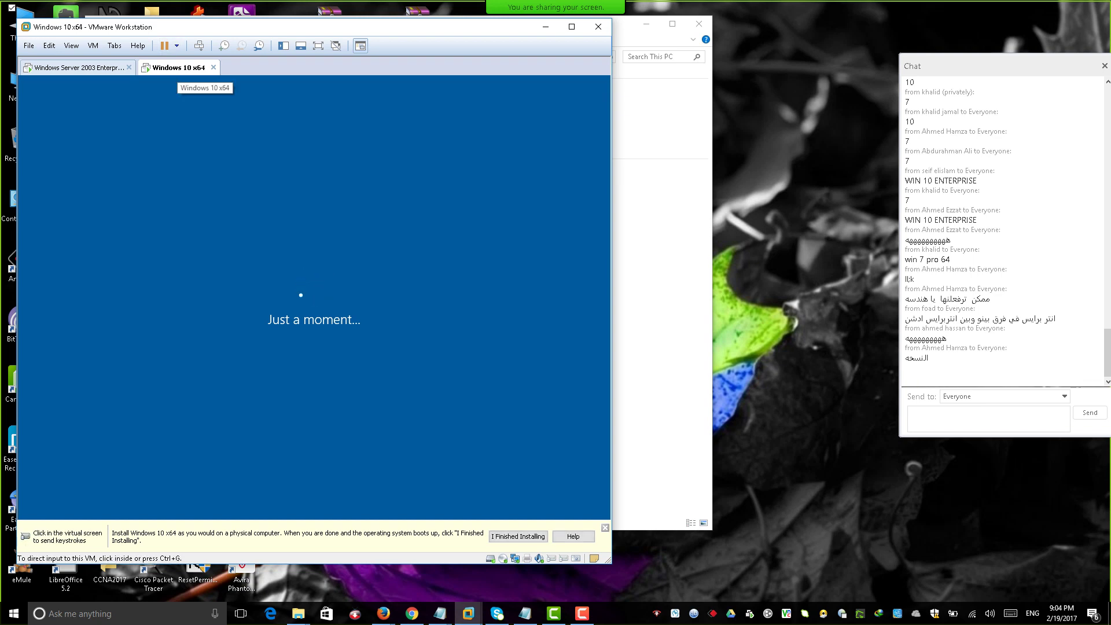
key(ctrl+Tab)
key(ctrl+Tab)
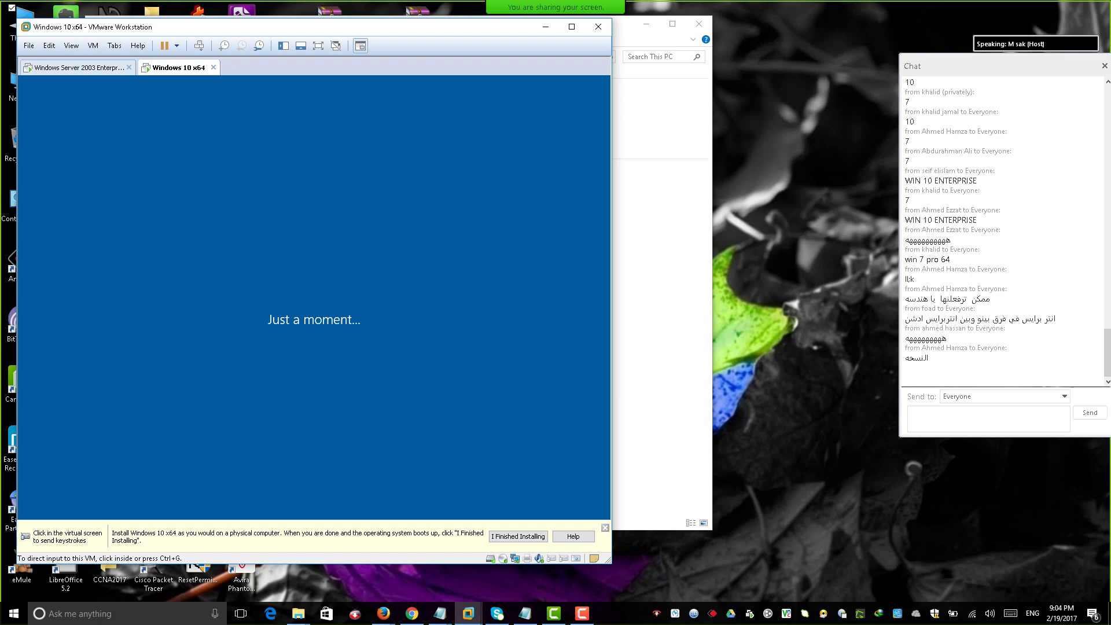
click(546, 26)
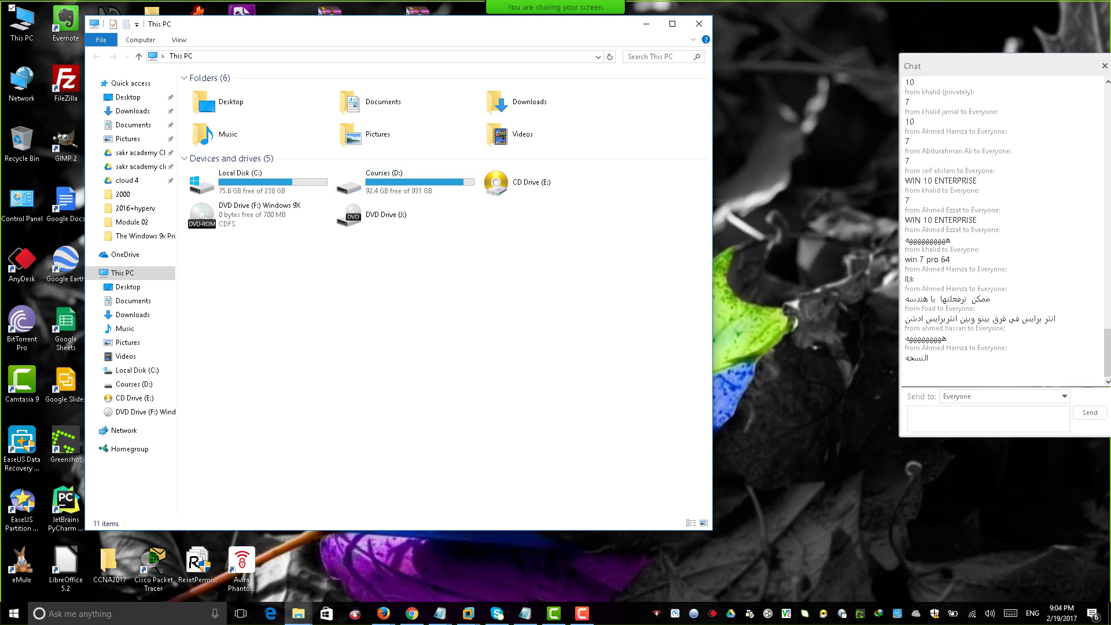
Move the This PC window aside and open the vm2 folder on Courses (D:).
drag(289, 24, 421, 38)
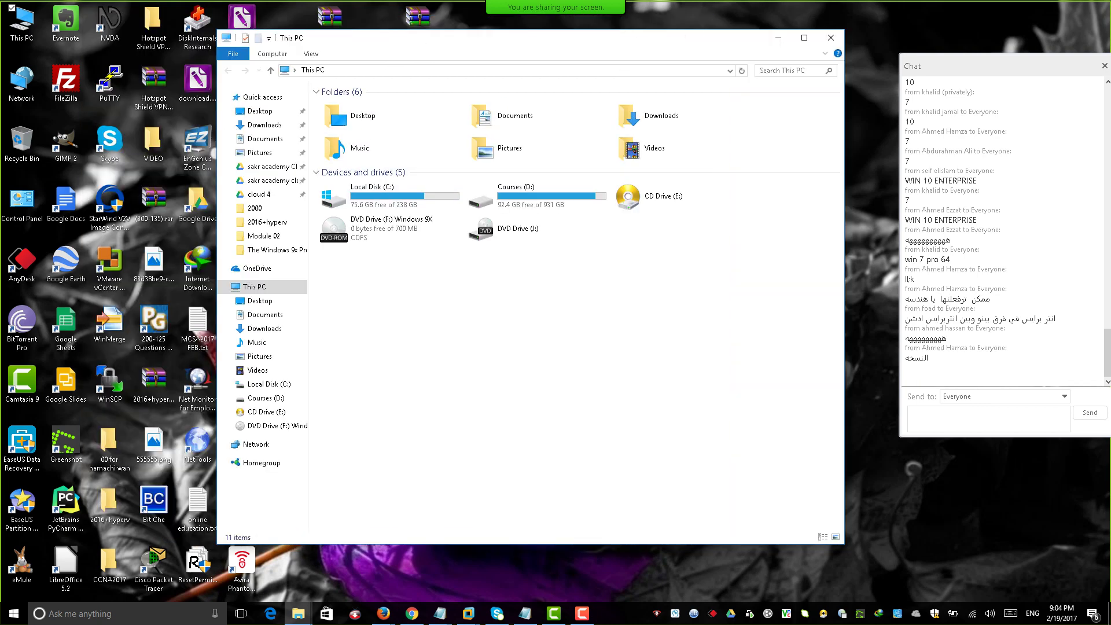
double_click(510, 191)
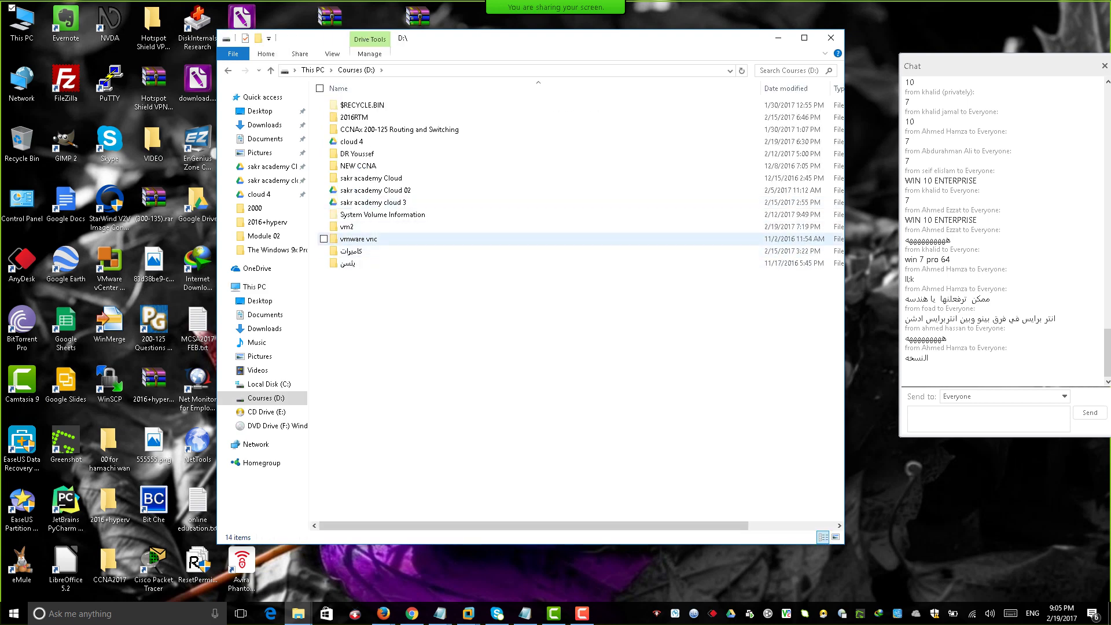
double_click(347, 227)
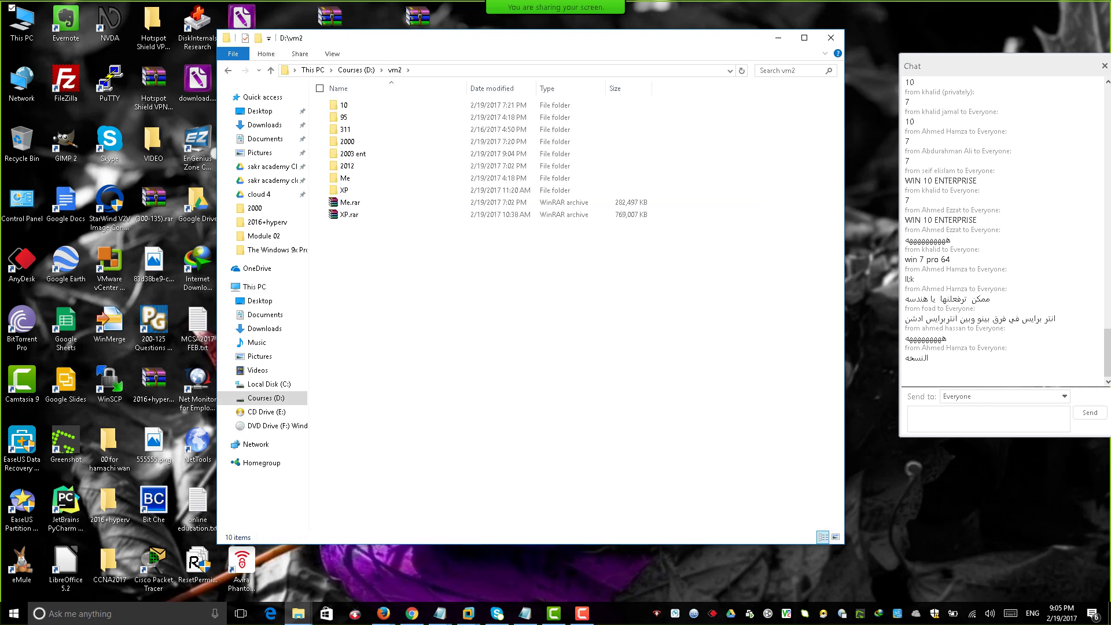
Browse the VM folders (95, 311, 2000, 2003 ent, 2012, Me, XP), open Me, and launch Windows Me.vmx.
click(347, 117)
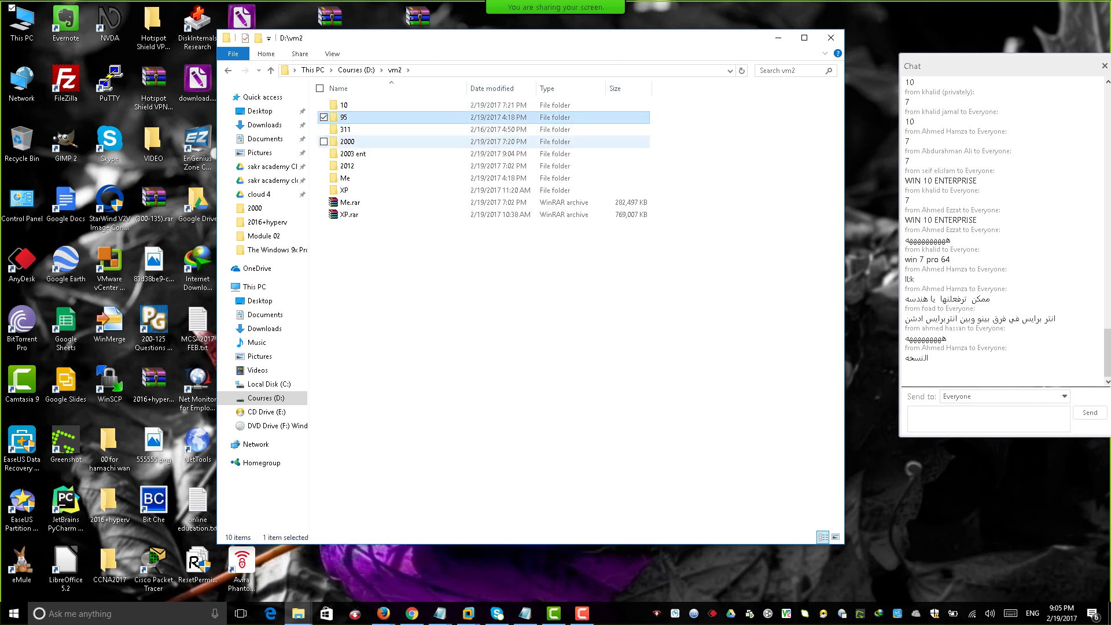
click(347, 129)
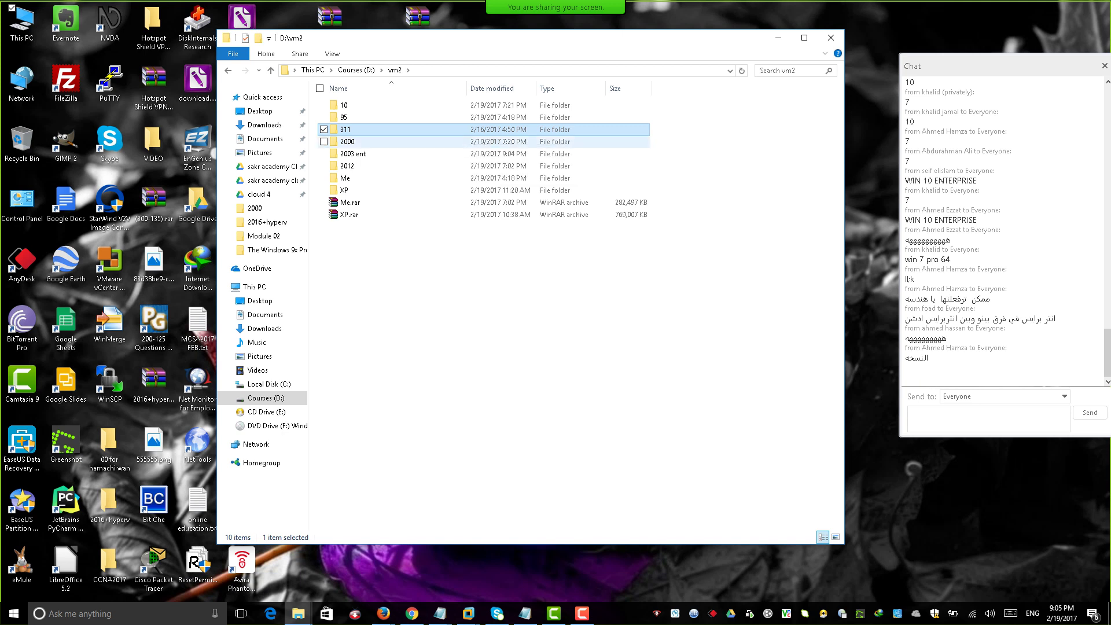
click(347, 141)
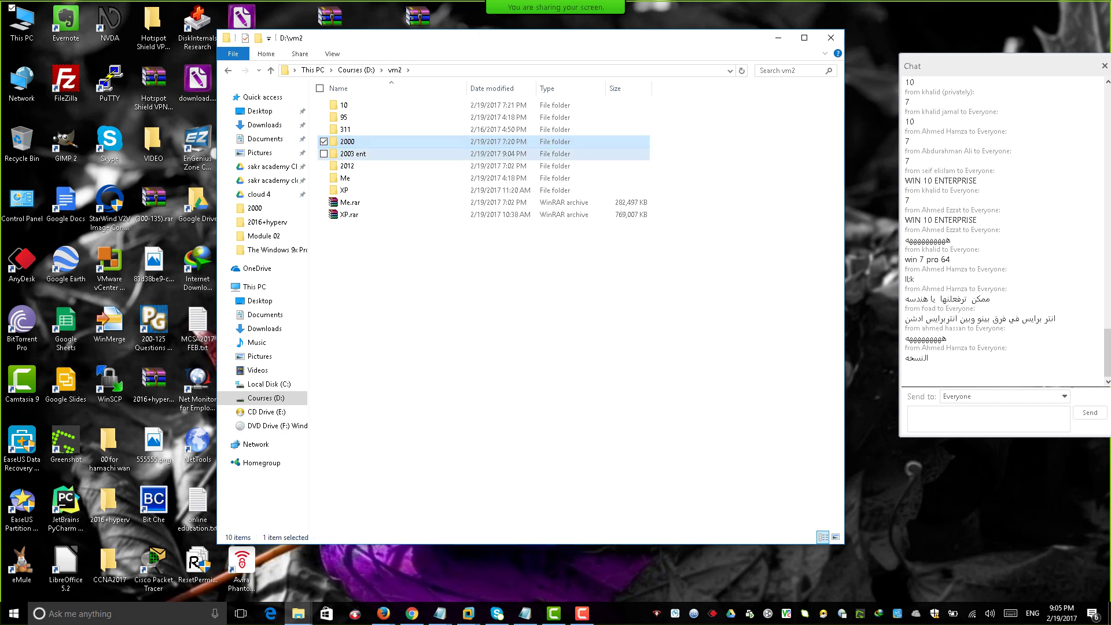
click(354, 153)
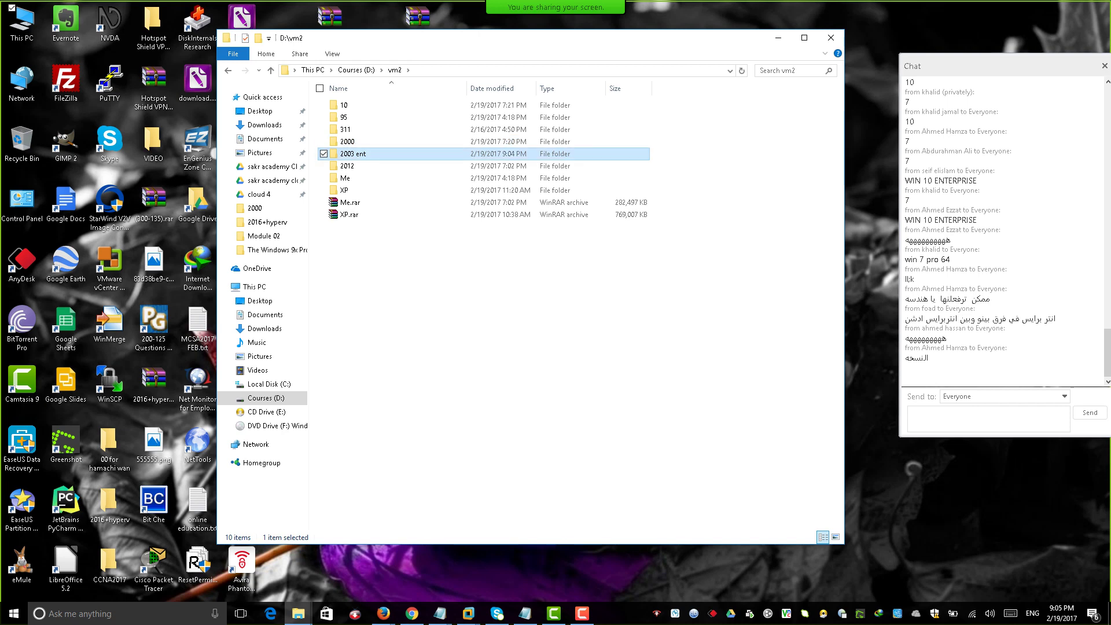
click(347, 141)
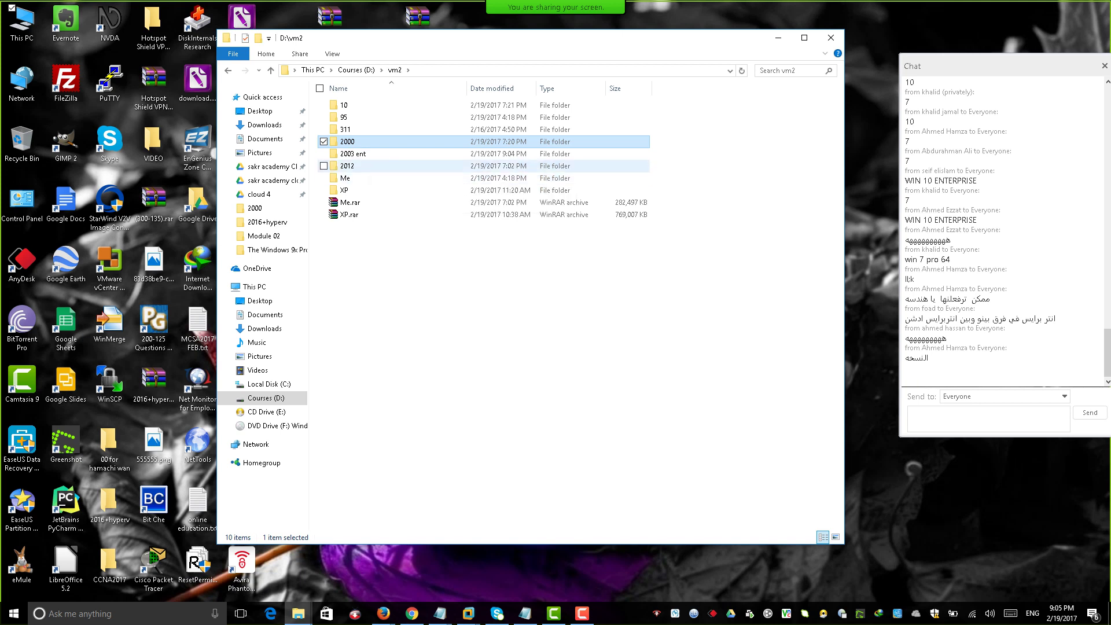
click(347, 165)
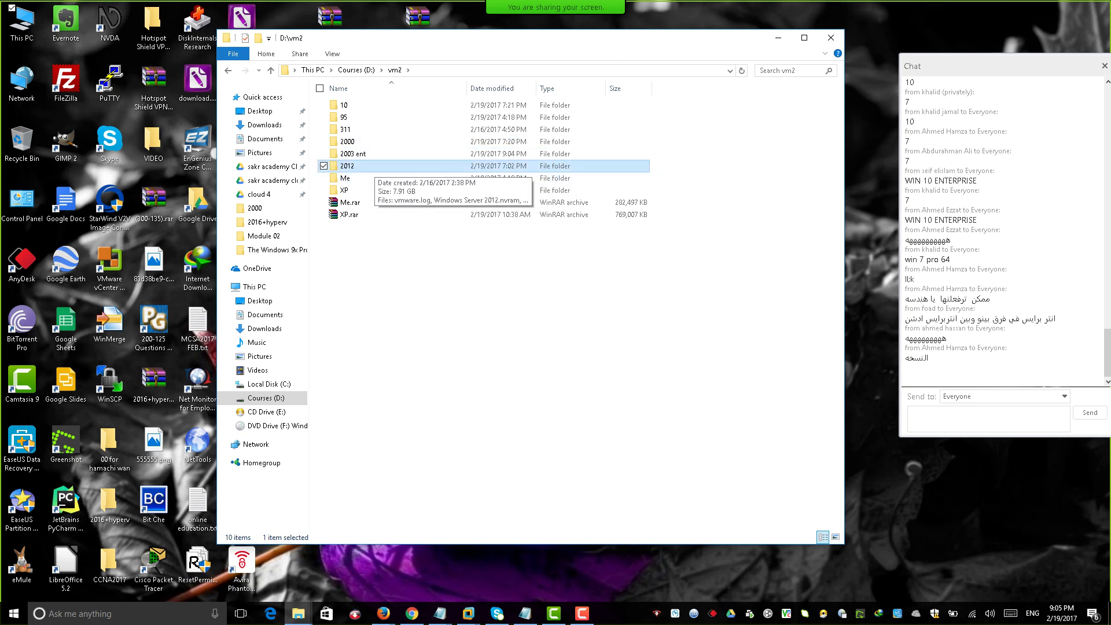
click(347, 178)
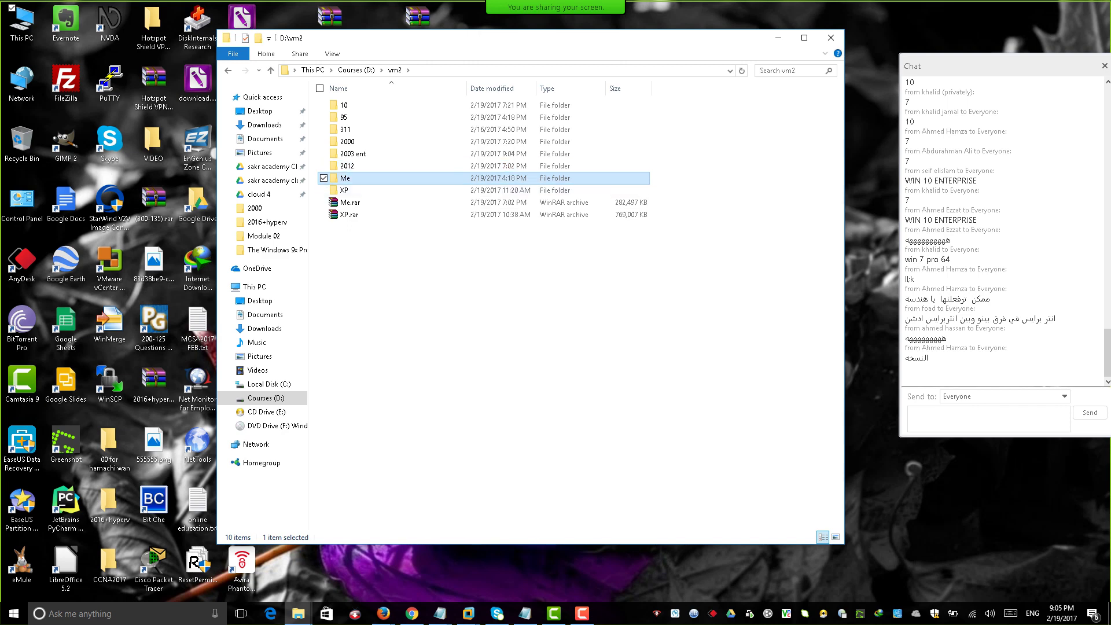
click(347, 190)
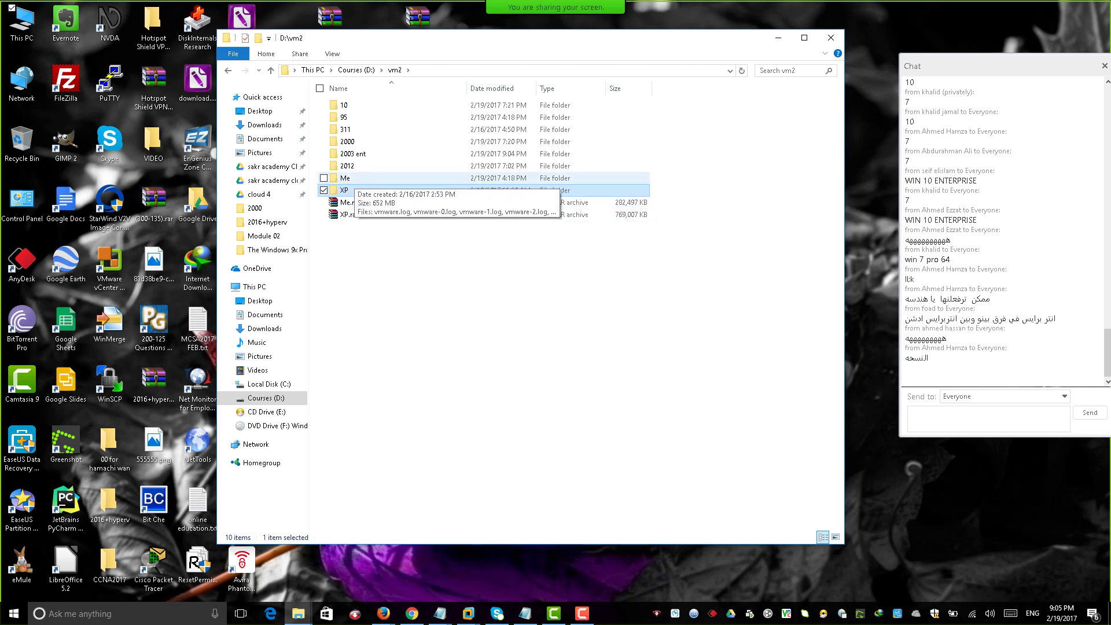
double_click(347, 178)
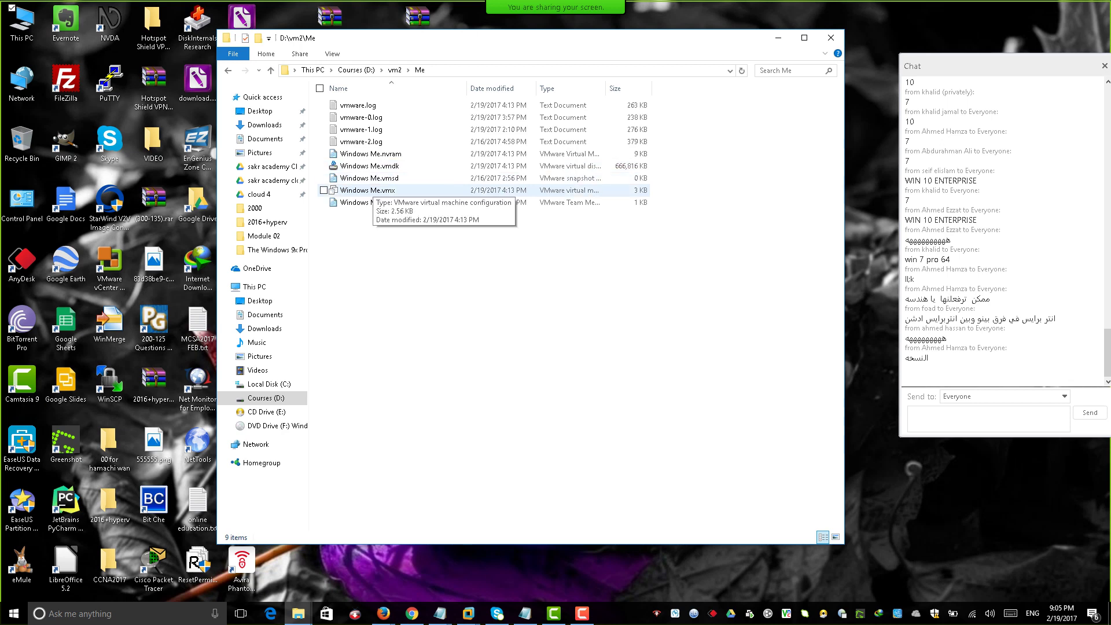
double_click(368, 190)
Release the Windows 10 VM, minimize VMware, and open Windows Me.vmx again.
key(ctrl+alt)
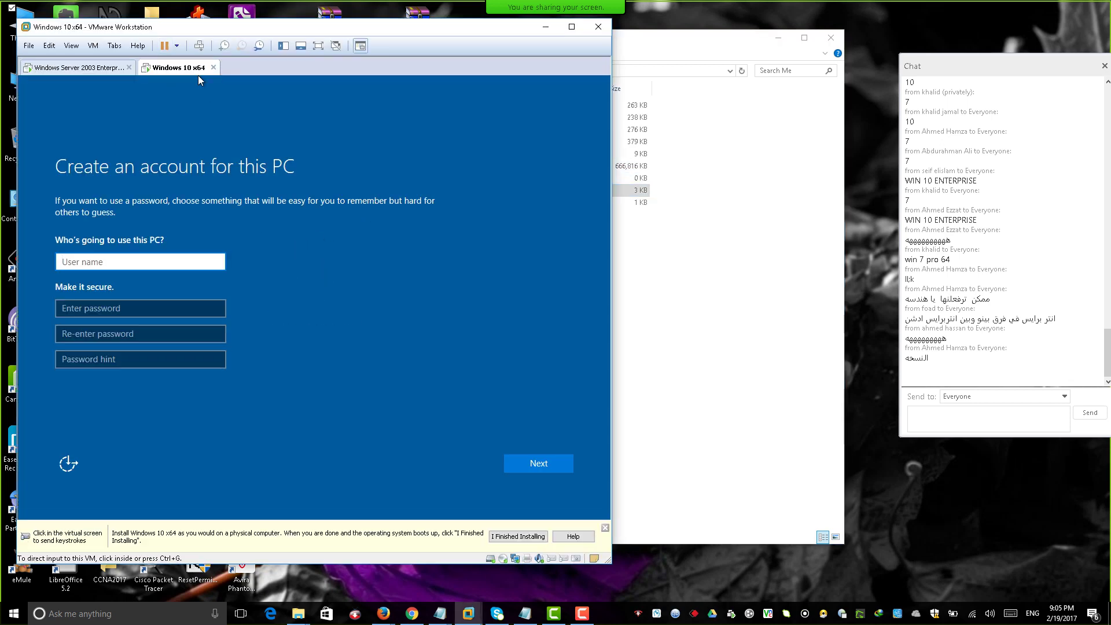
drag(198, 75, 300, 79)
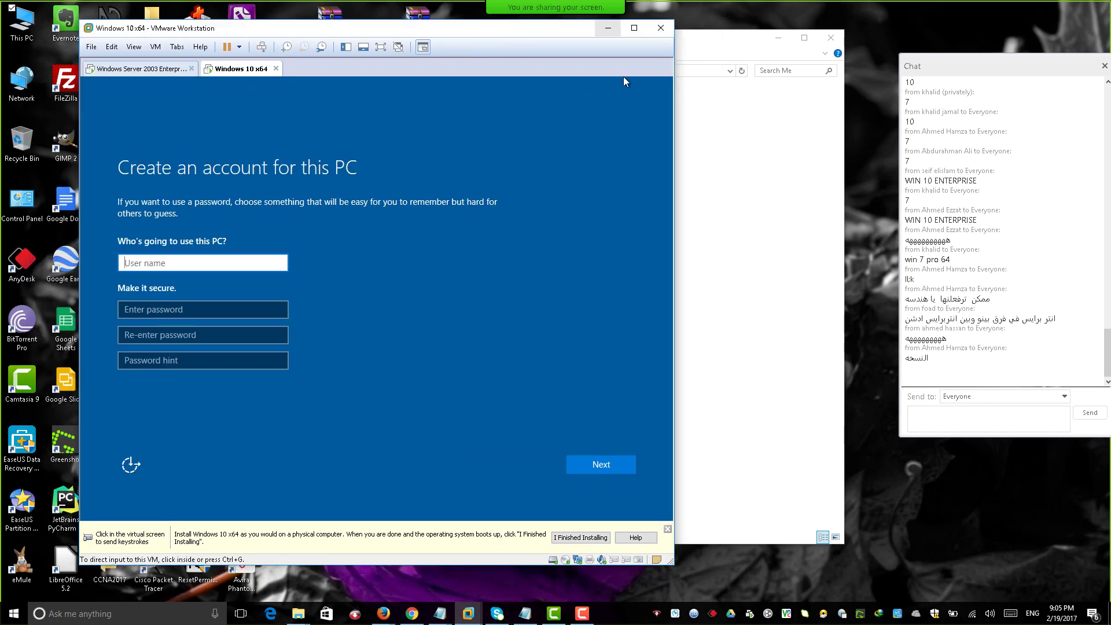
click(607, 27)
double_click(384, 191)
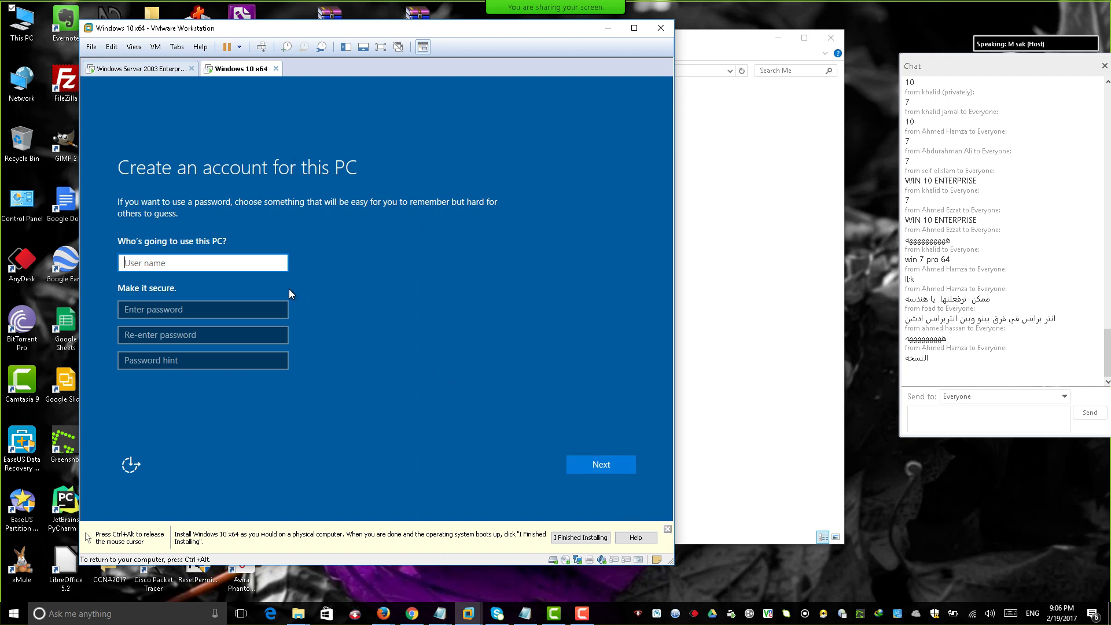
Enter the account user name, the password twice, and hint 'old pass', then submit.
text(sakr)
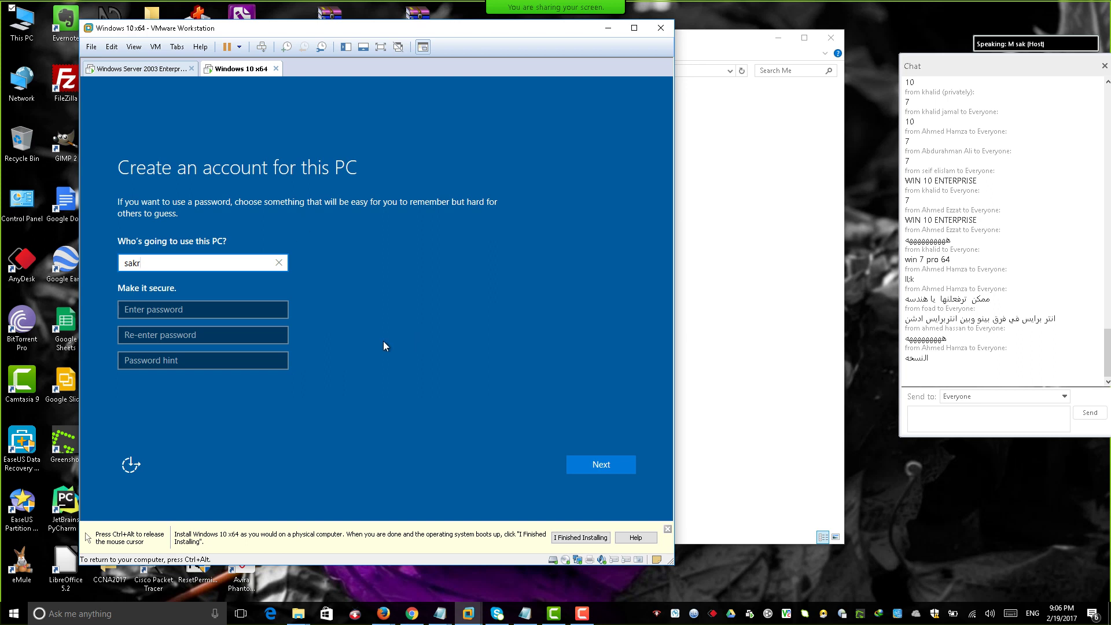
click(245, 310)
text(123)
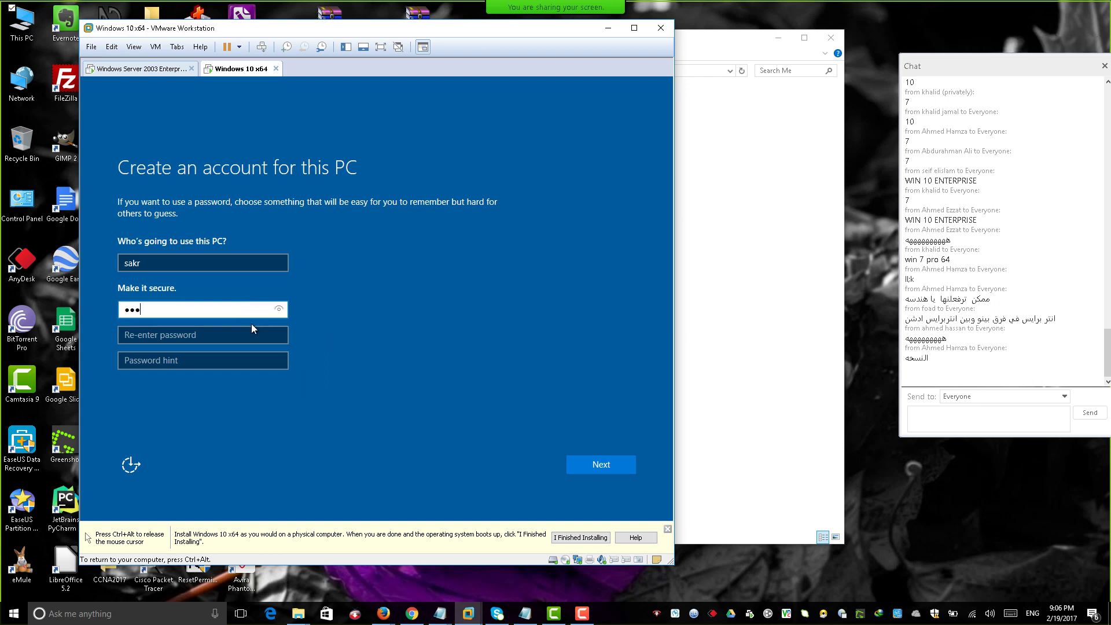
click(227, 336)
text(123)
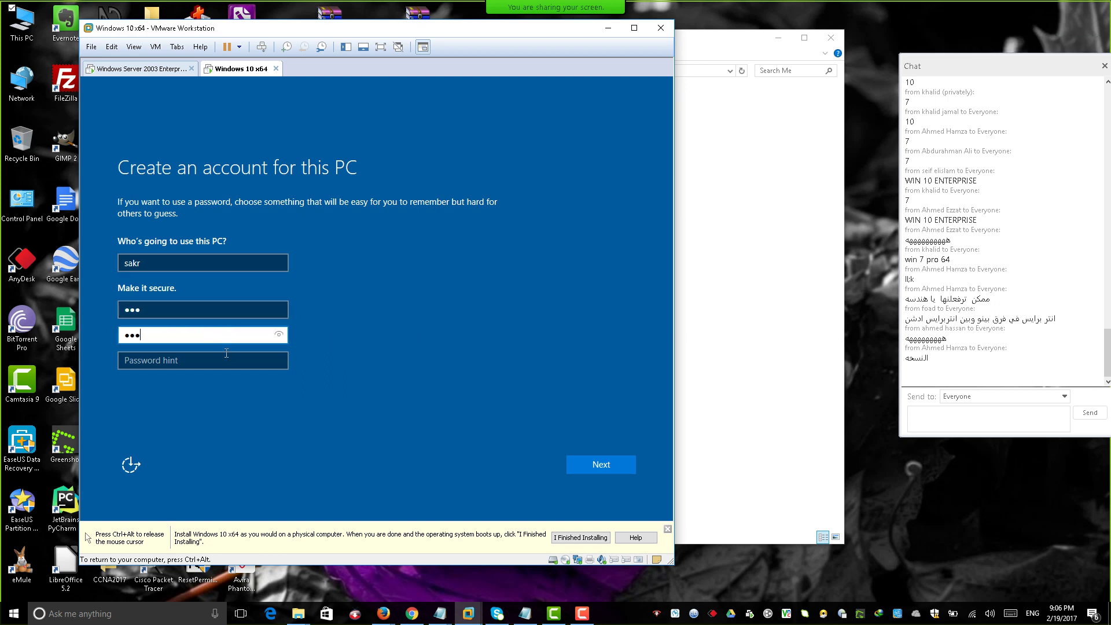
click(218, 359)
text(ol)
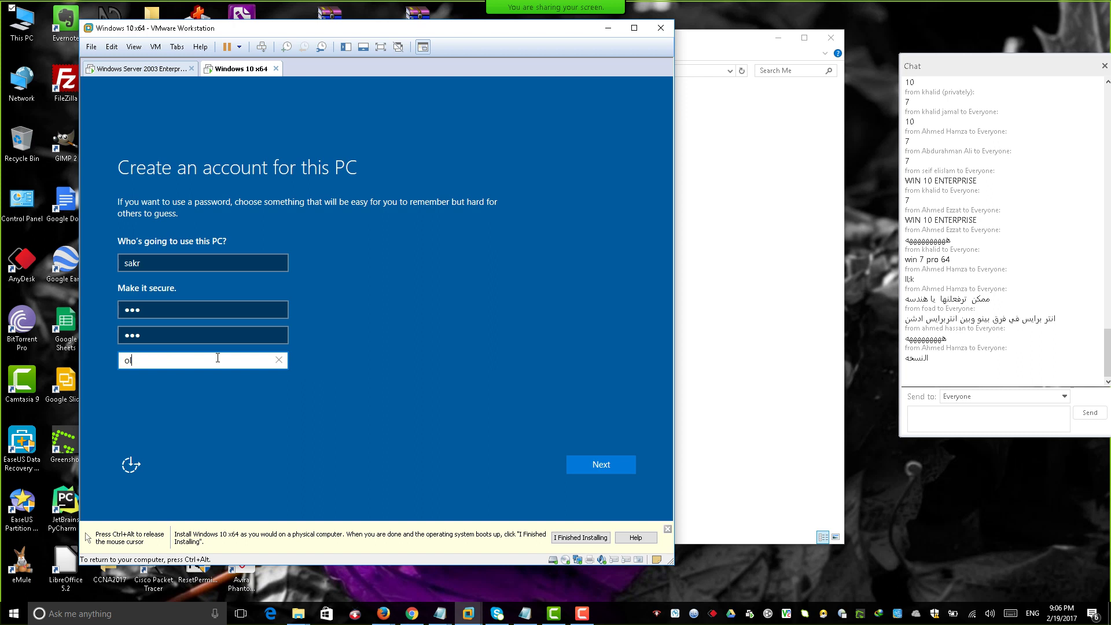
text(d pass)
click(602, 465)
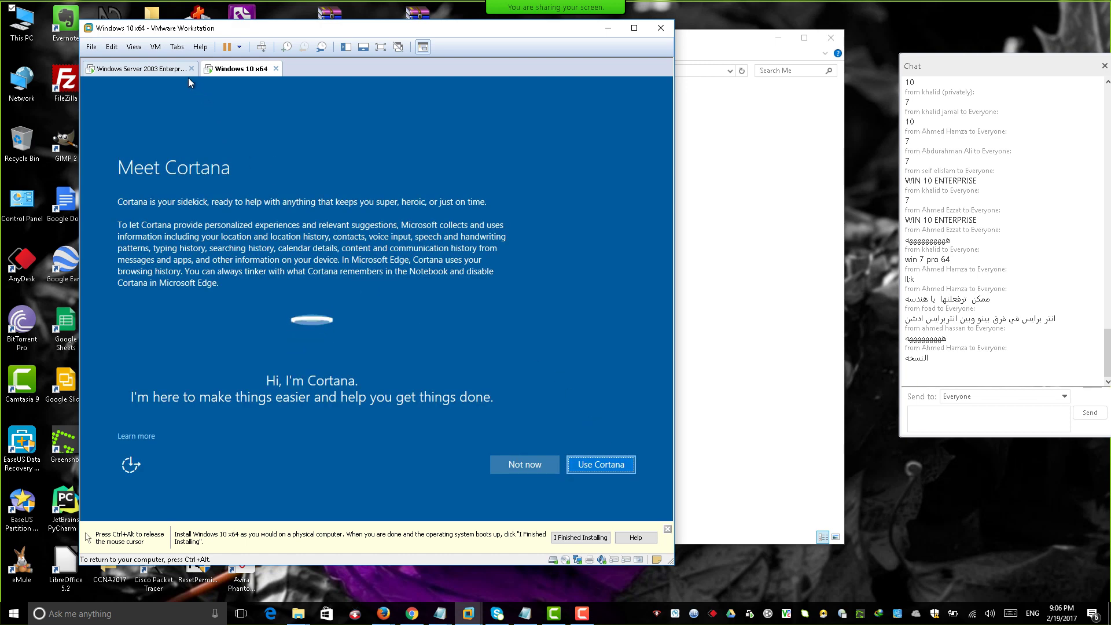
Accept Use Cortana in Windows 10 setup and move the VMware window aside.
click(598, 465)
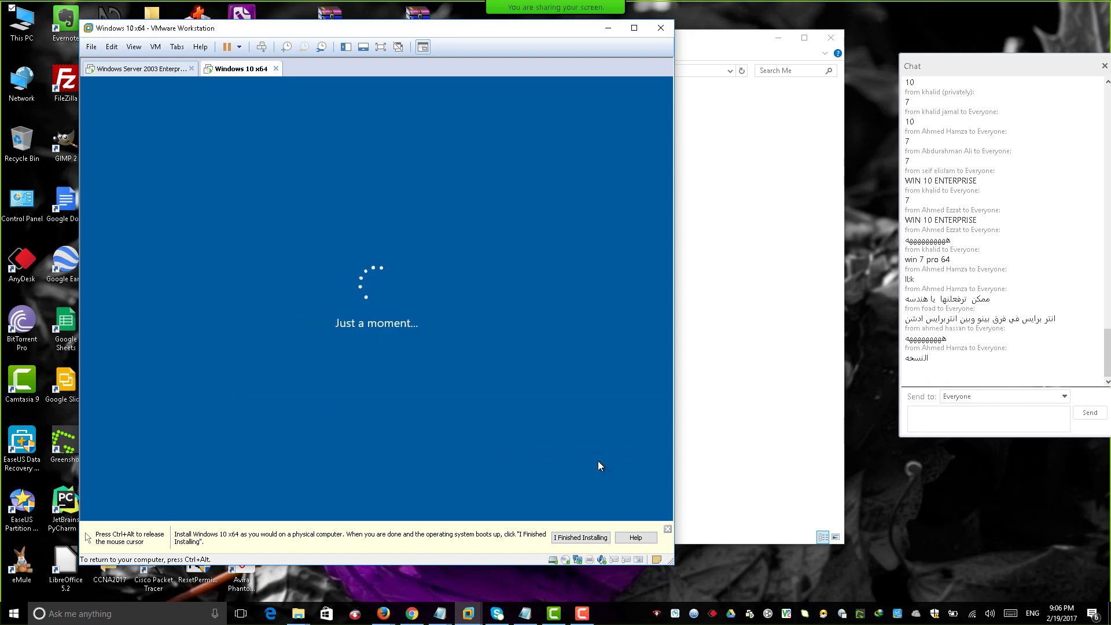
key(ctrl+alt)
drag(596, 76, 775, 214)
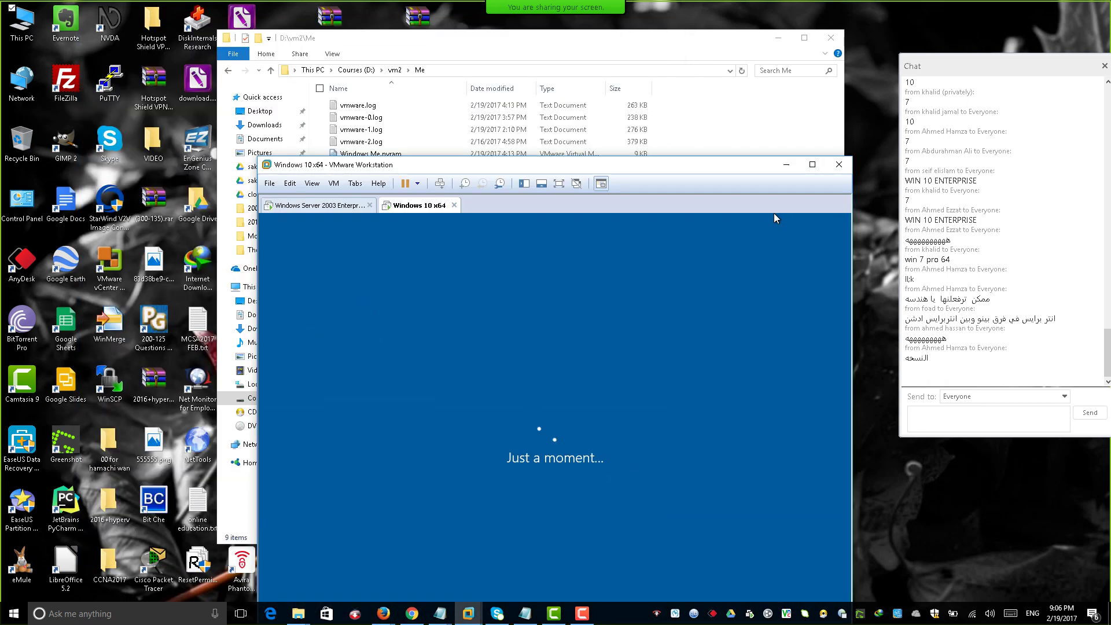
key(alt+Tab)
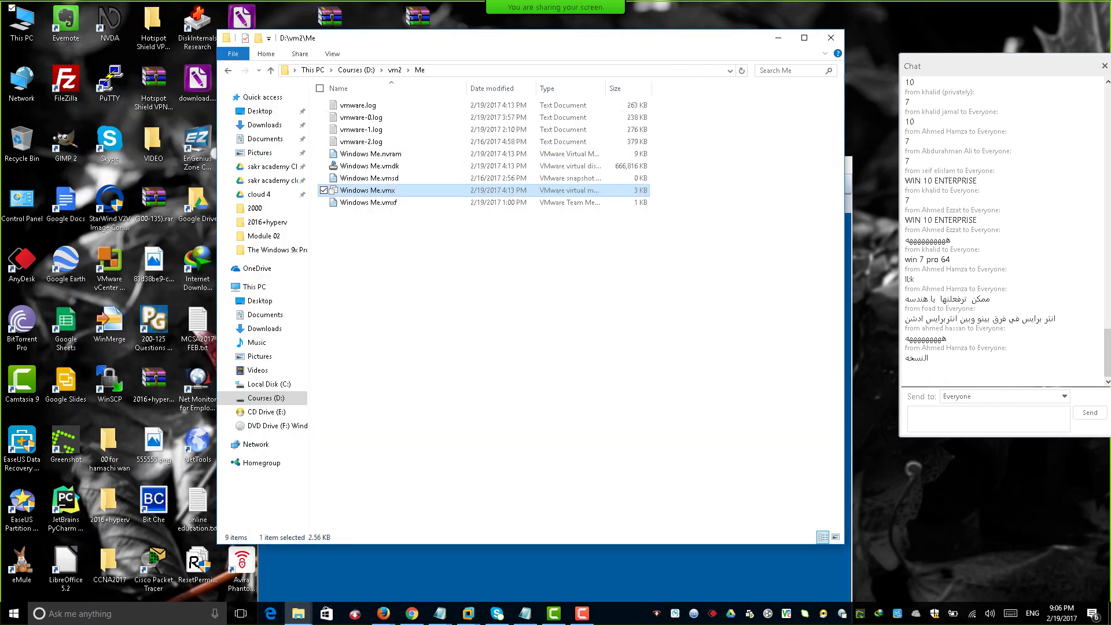
click(469, 614)
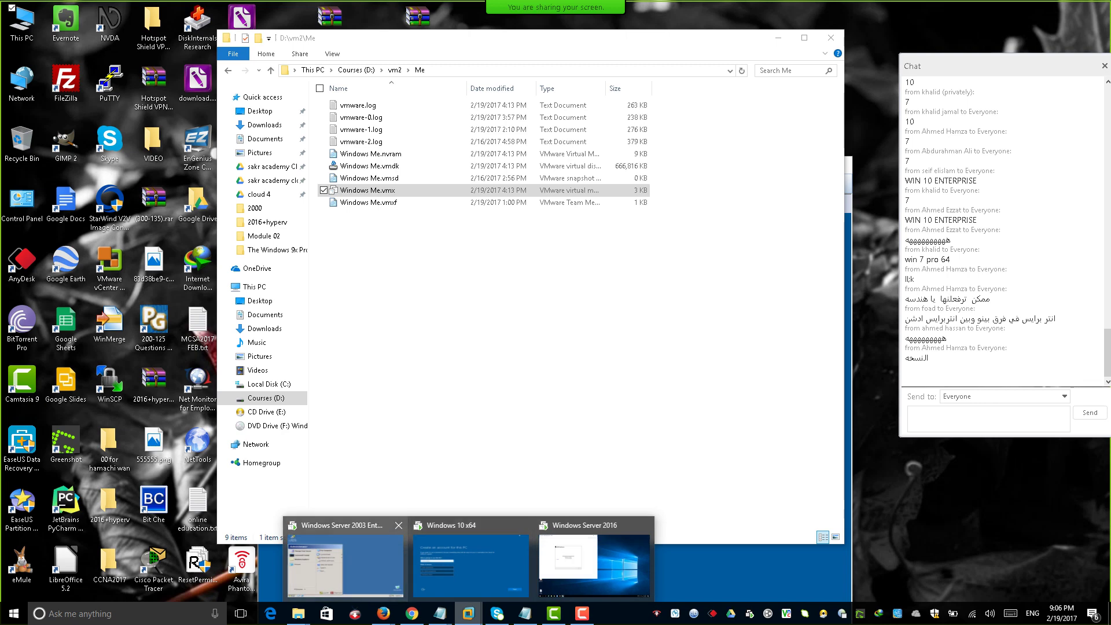
click(346, 558)
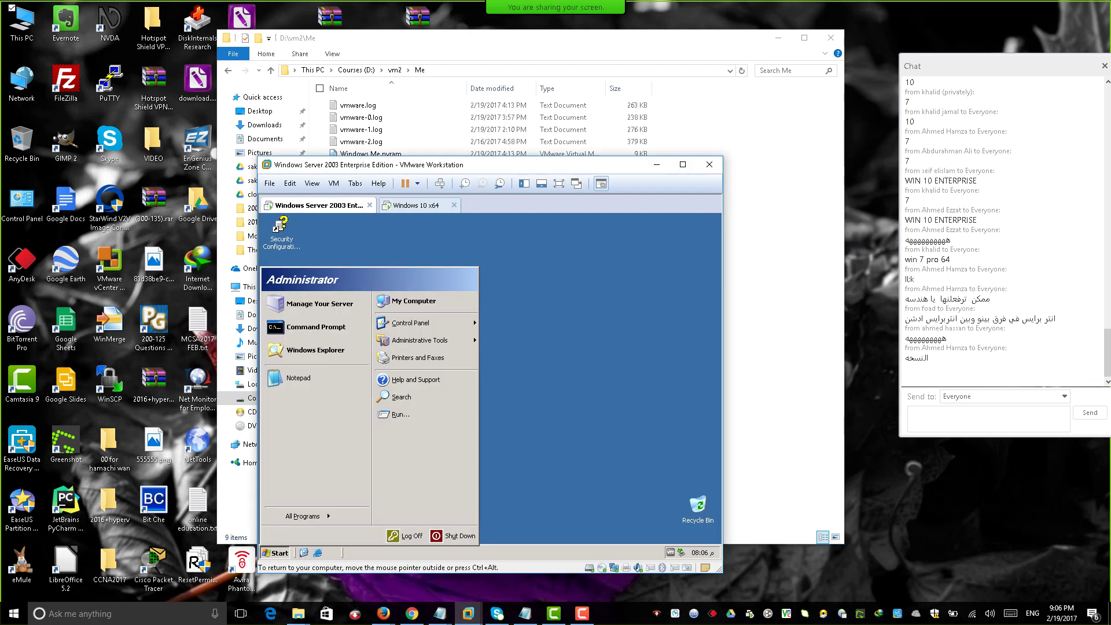
key(ctrl+Tab)
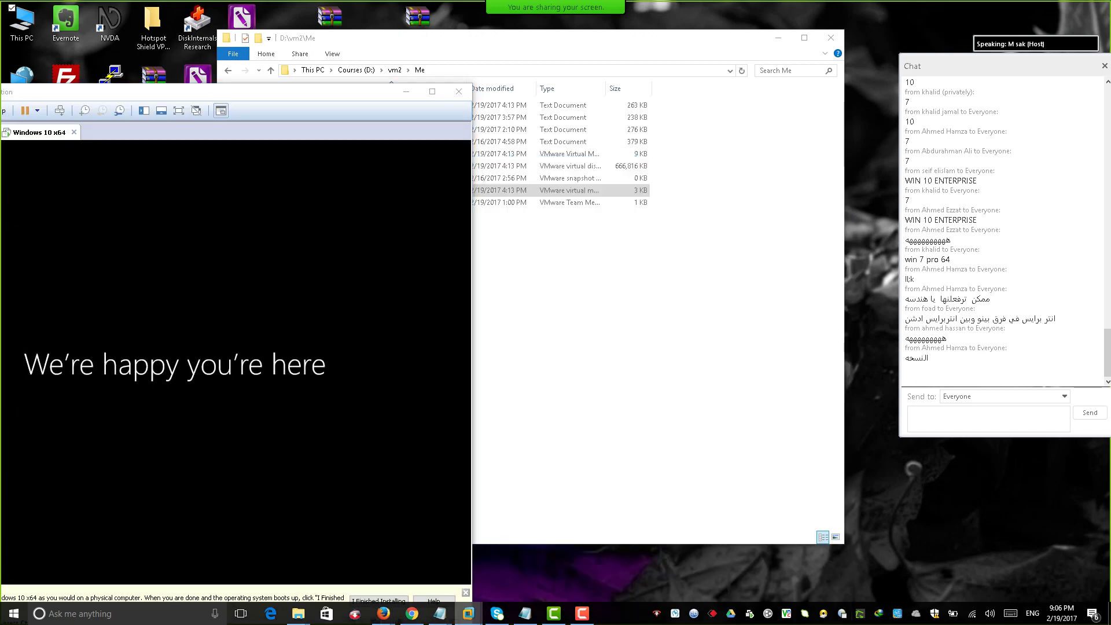
mouse_move(468, 614)
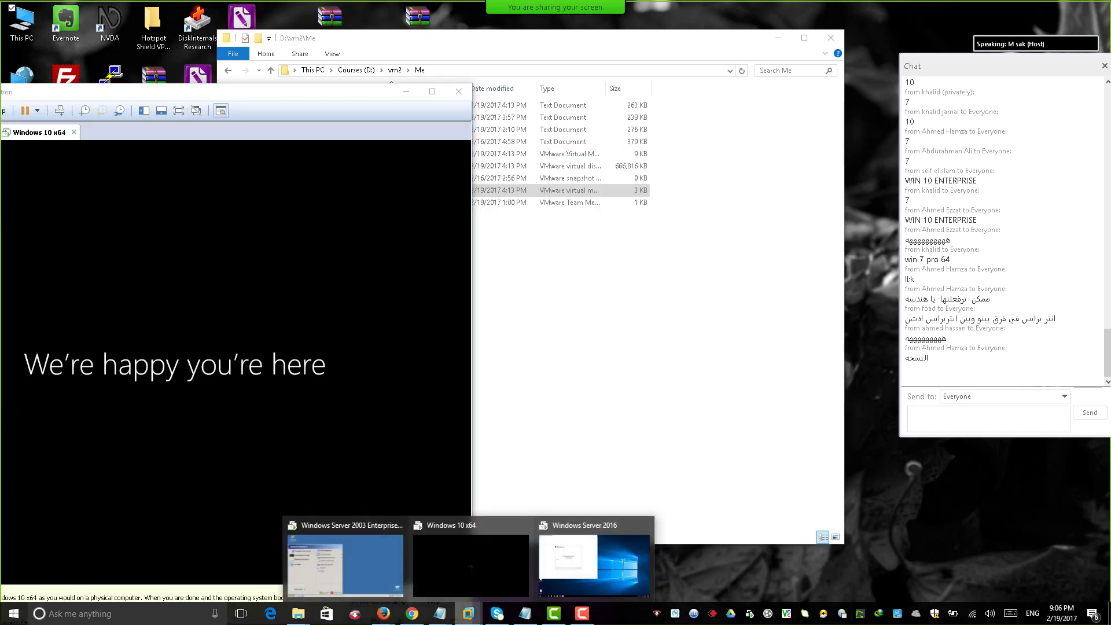
click(595, 553)
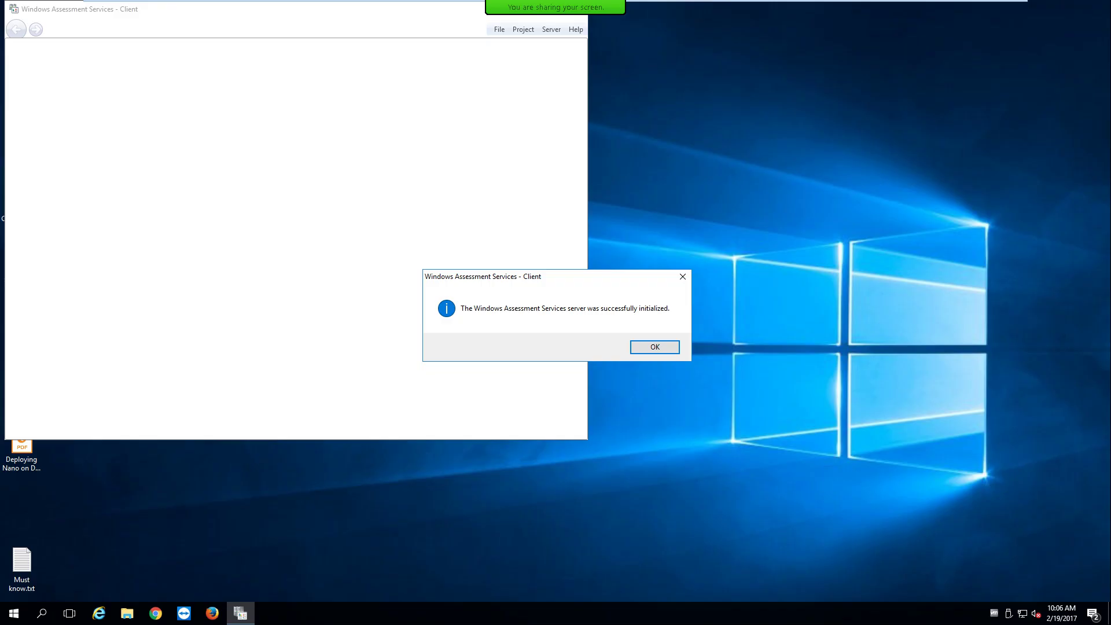
Dismiss the Server 2016 initialization notice, minimize Windows Assessment Services, and switch to the Windows Me VM.
key(Return)
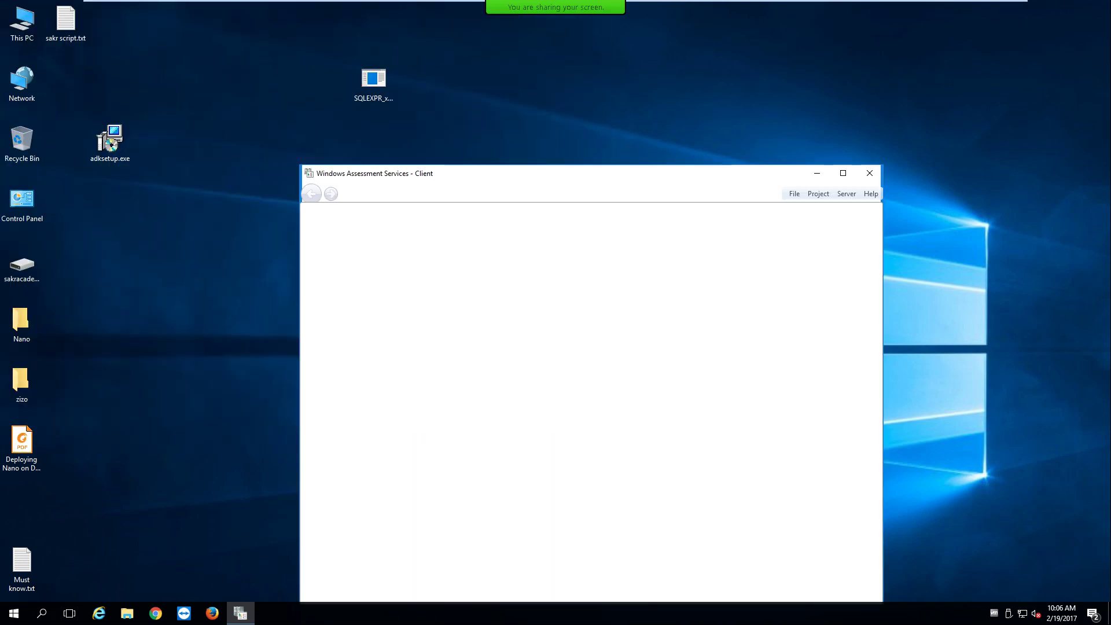
click(817, 173)
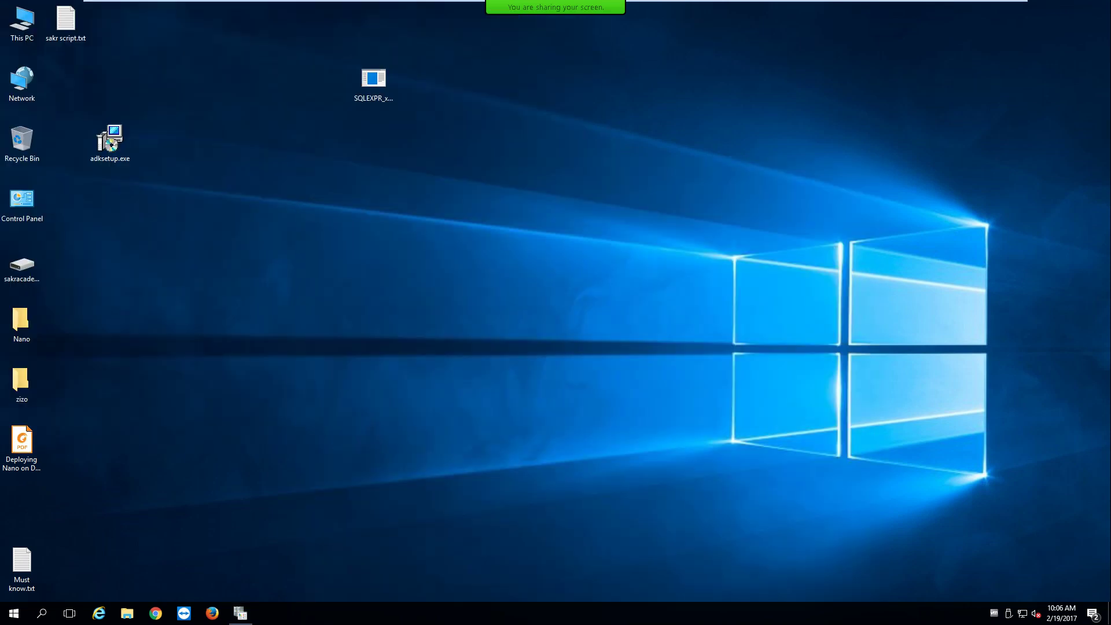
click(1000, 9)
key(ctrl+Tab)
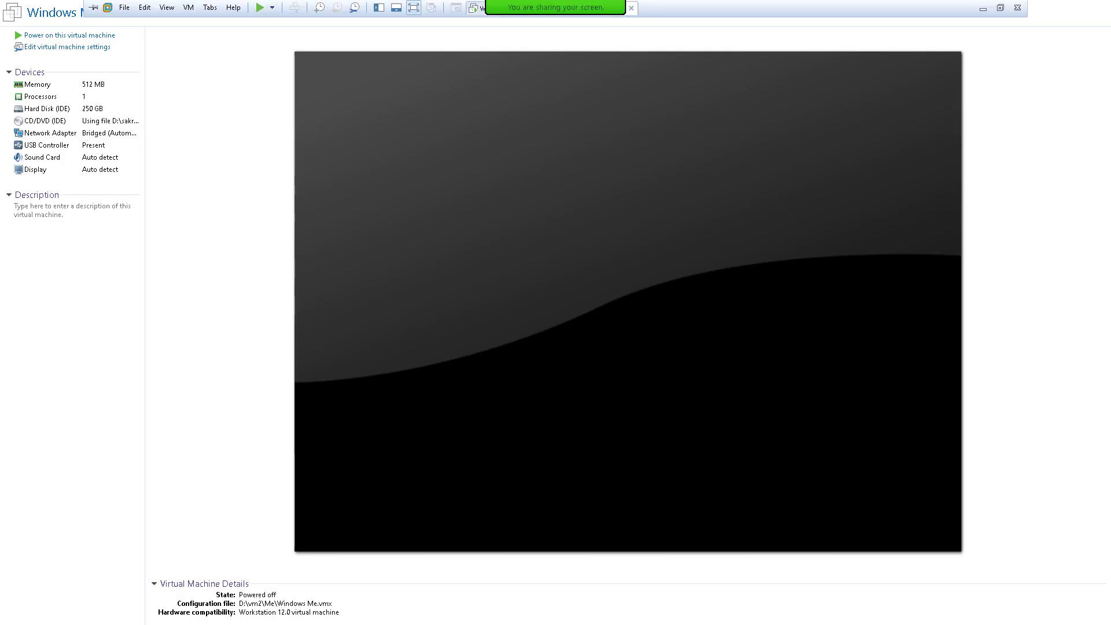
Power on the Windows Me VM and choose Boot From Hard Drive in the Hiren's BootCD menu.
click(69, 35)
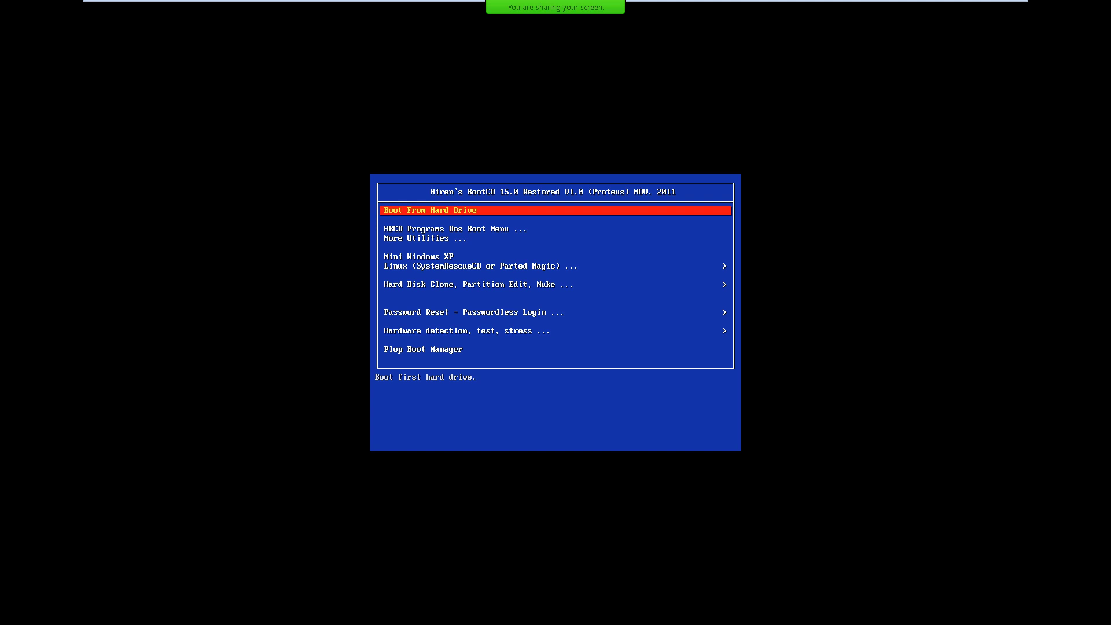
key(Return)
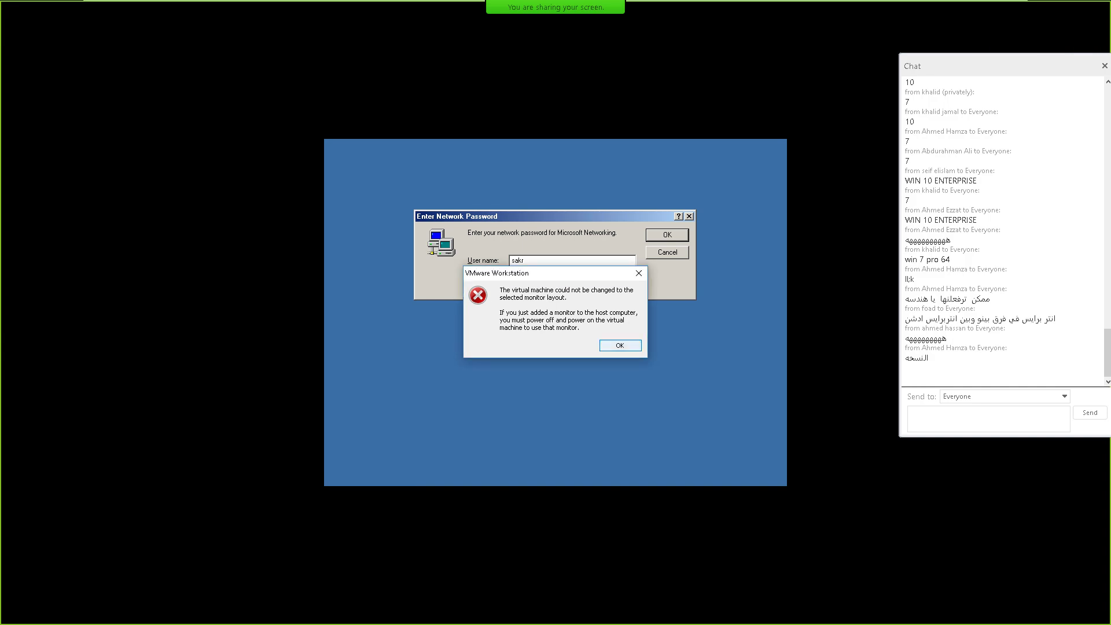
Dismiss the monitor layout error and skip the network password logon to reach the Windows Me desktop.
key(Return)
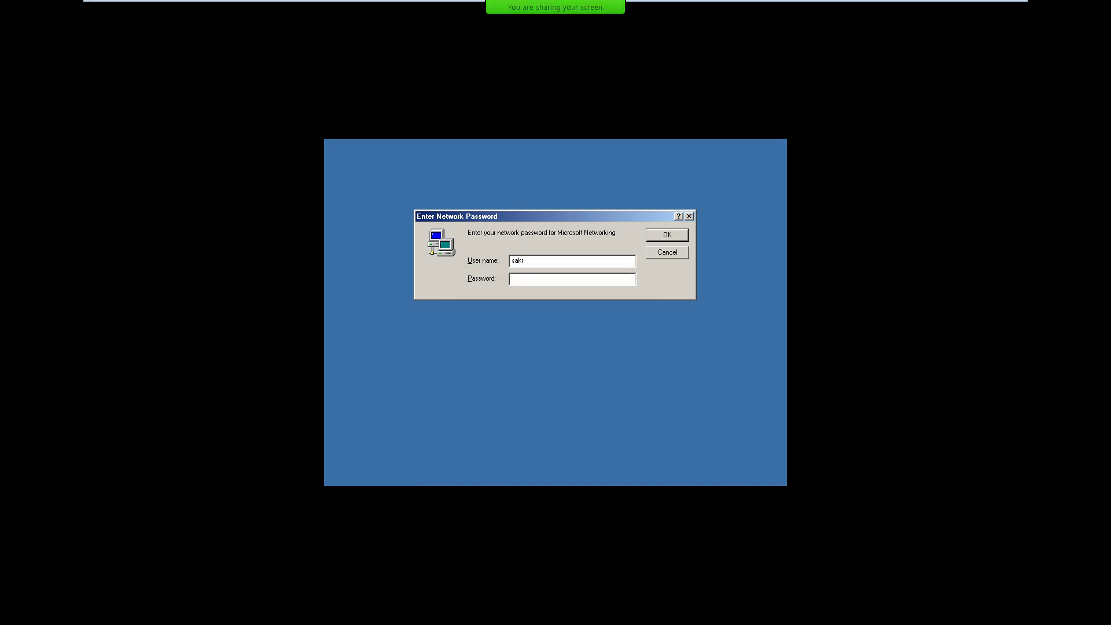
key(Return)
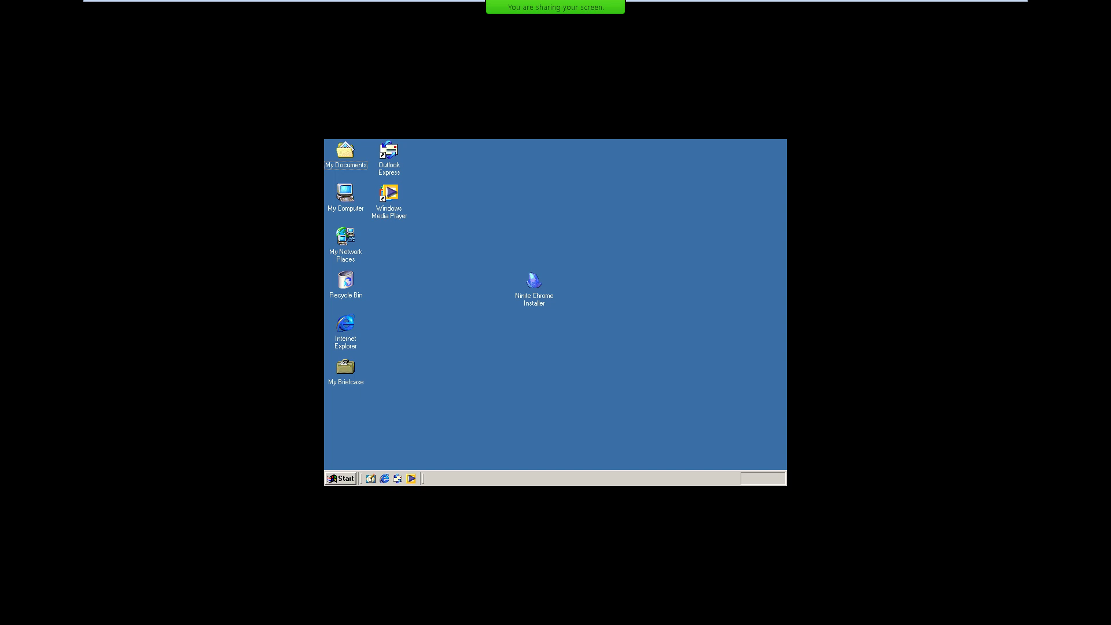
key(super)
key(super)
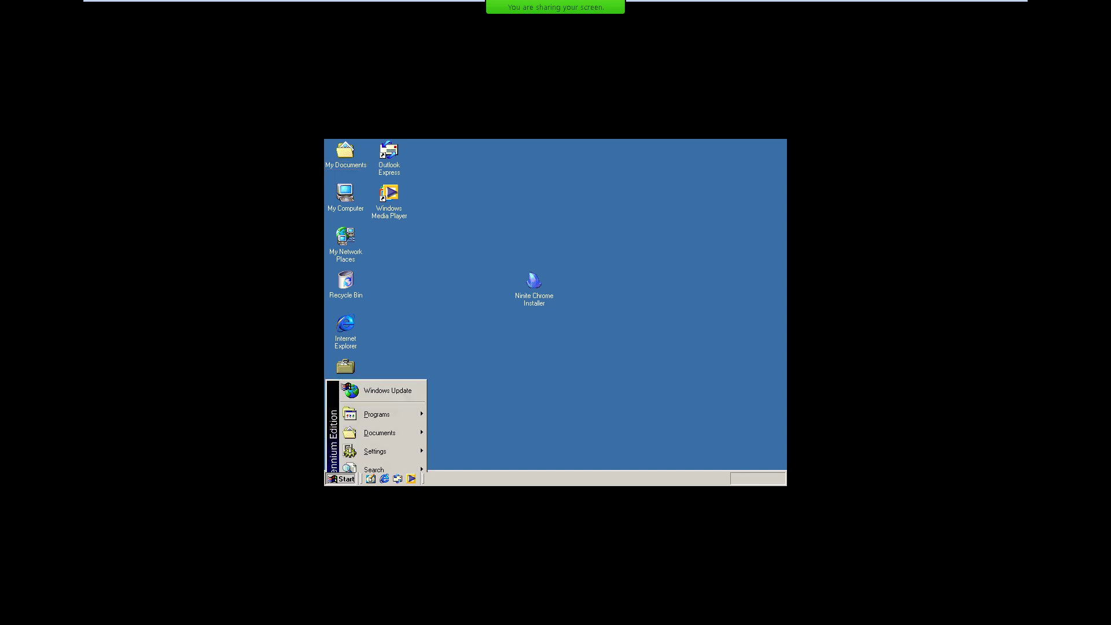
Close the Start menu, select My Computer, and show its context menu with Shift+F10.
key(Escape)
click(346, 196)
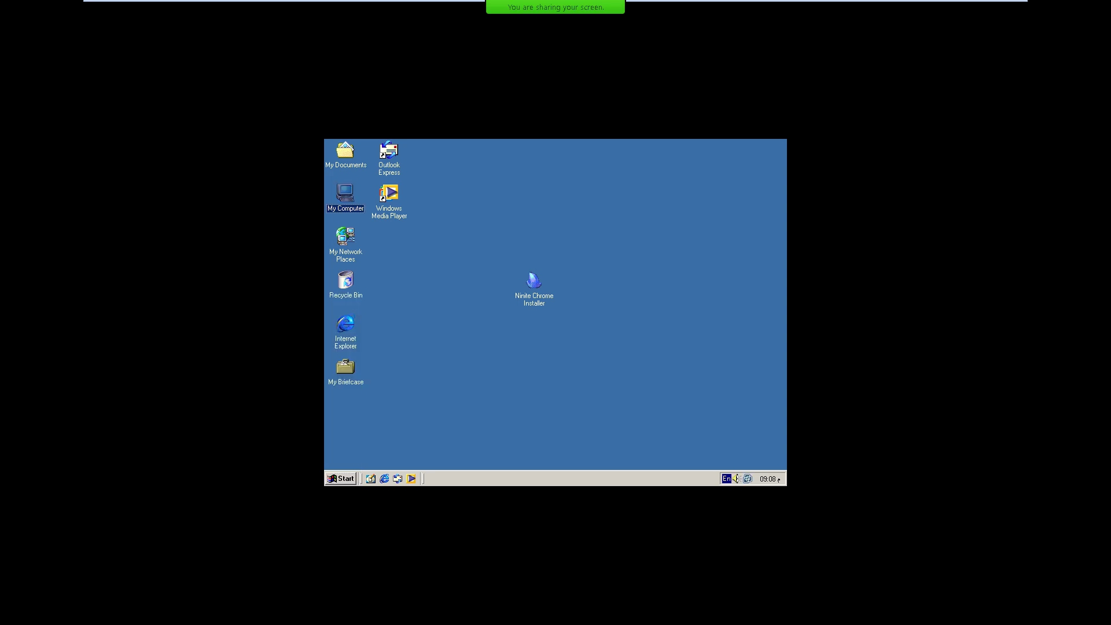
key(shift+F10)
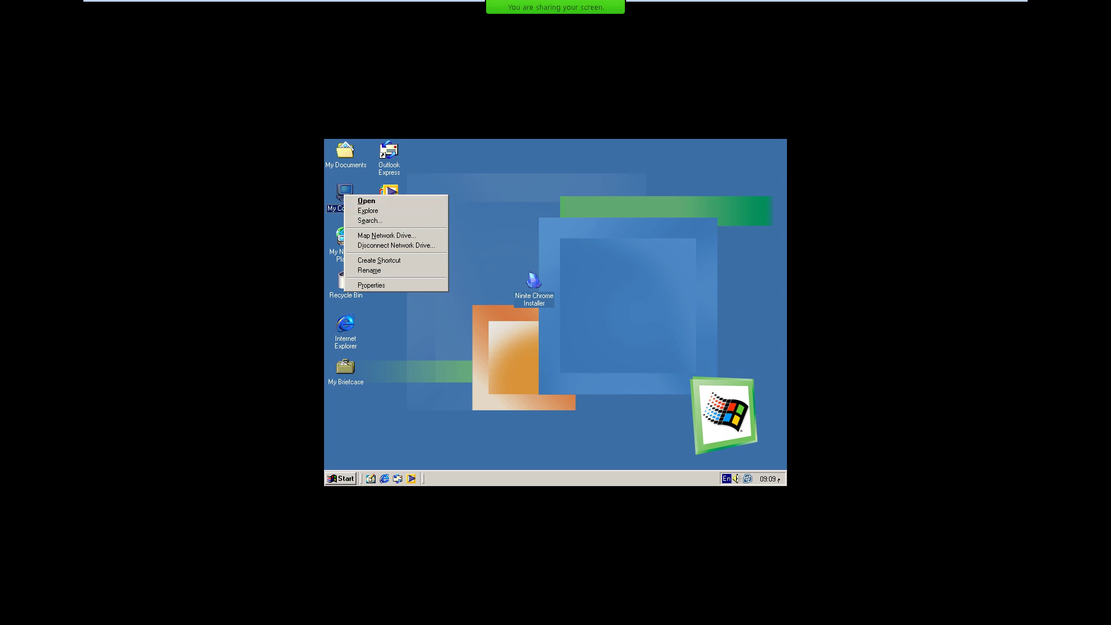
Open My Computer to review the Windows Me drives, then close it.
key(Escape)
key(Return)
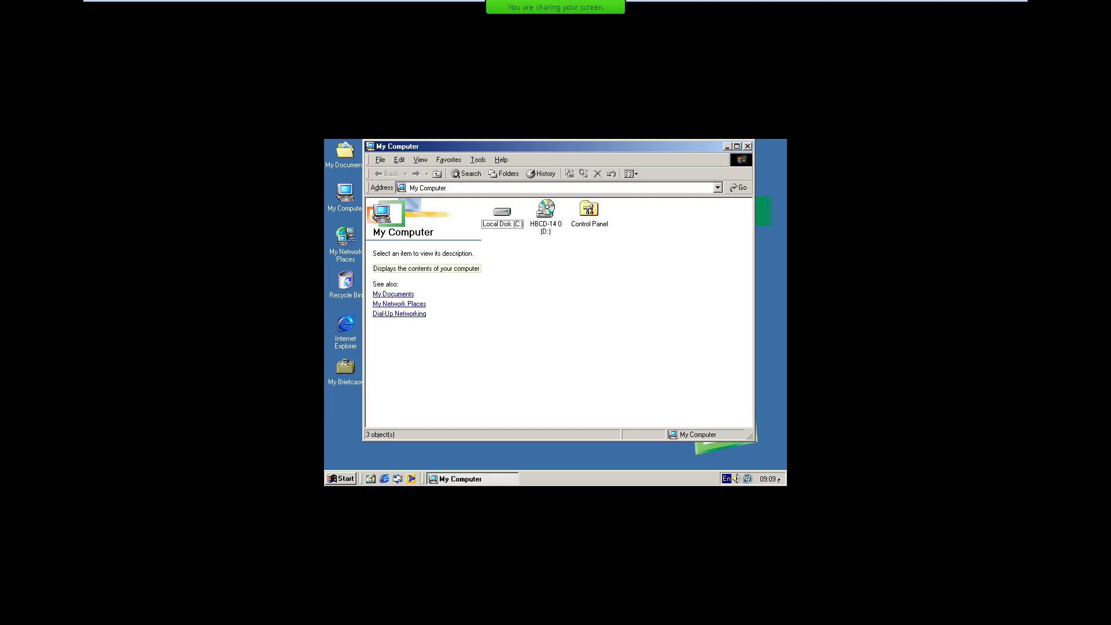
key(alt+F4)
mouse_move(457, 202)
mouse_down()
mouse_move(509, 266)
mouse_move(661, 363)
mouse_move(457, 202)
mouse_up()
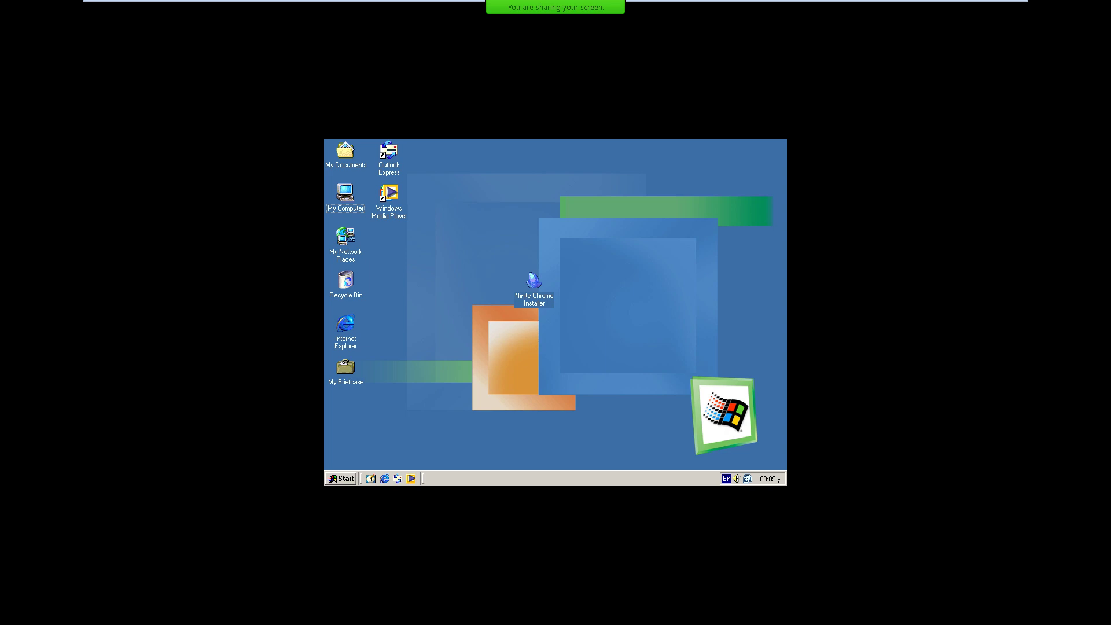
Browse Start > Programs > Accessories in the Windows Me guest, then close the Start menu.
key(super)
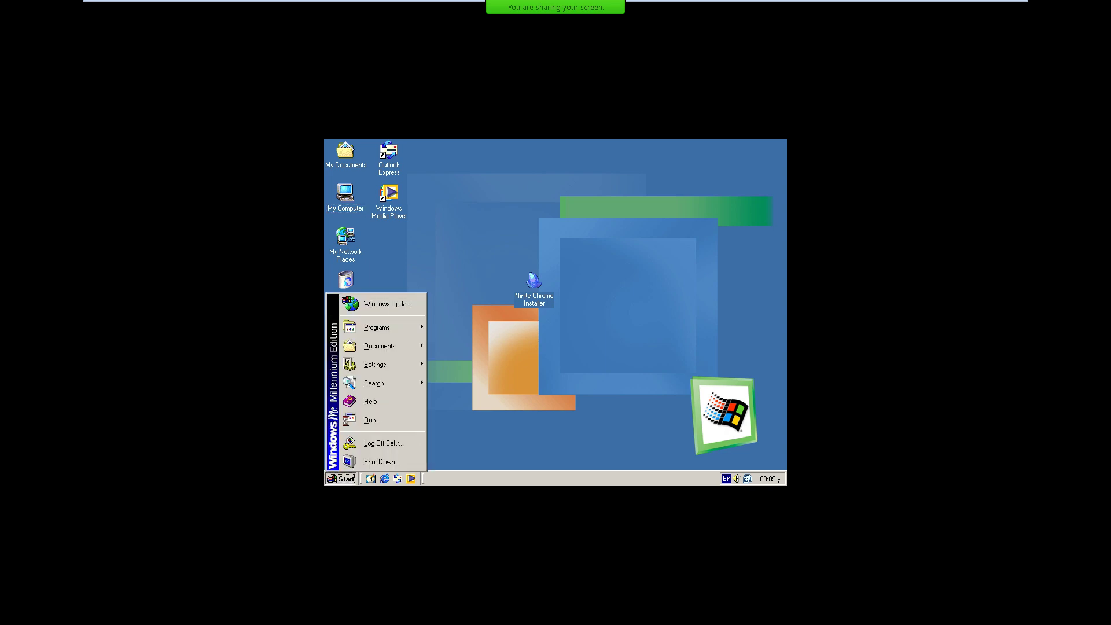
mouse_move(388, 328)
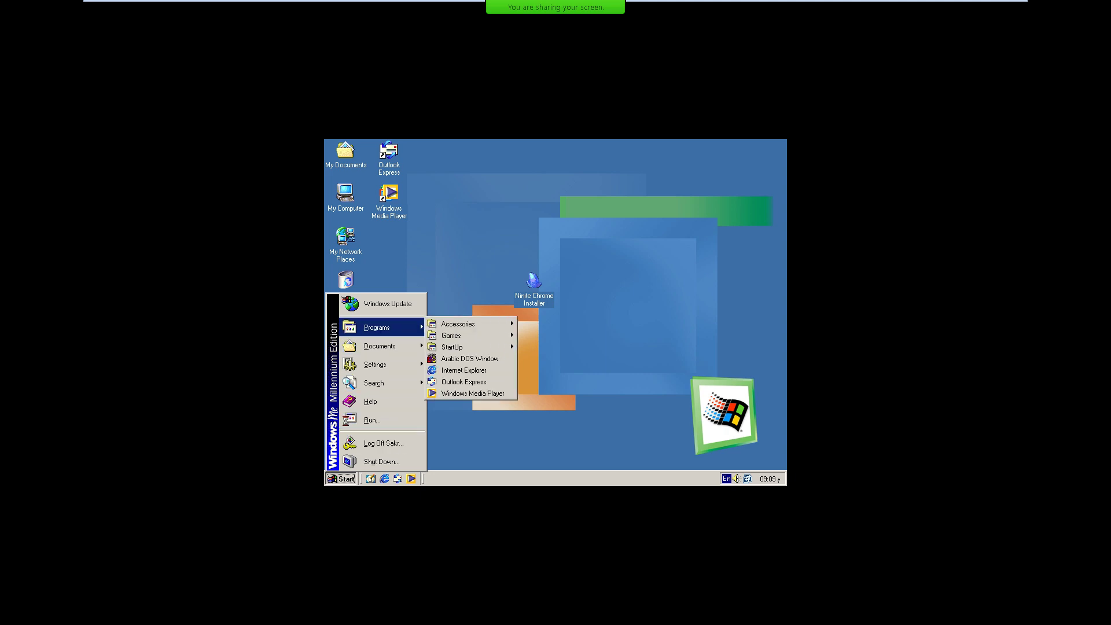
mouse_move(458, 324)
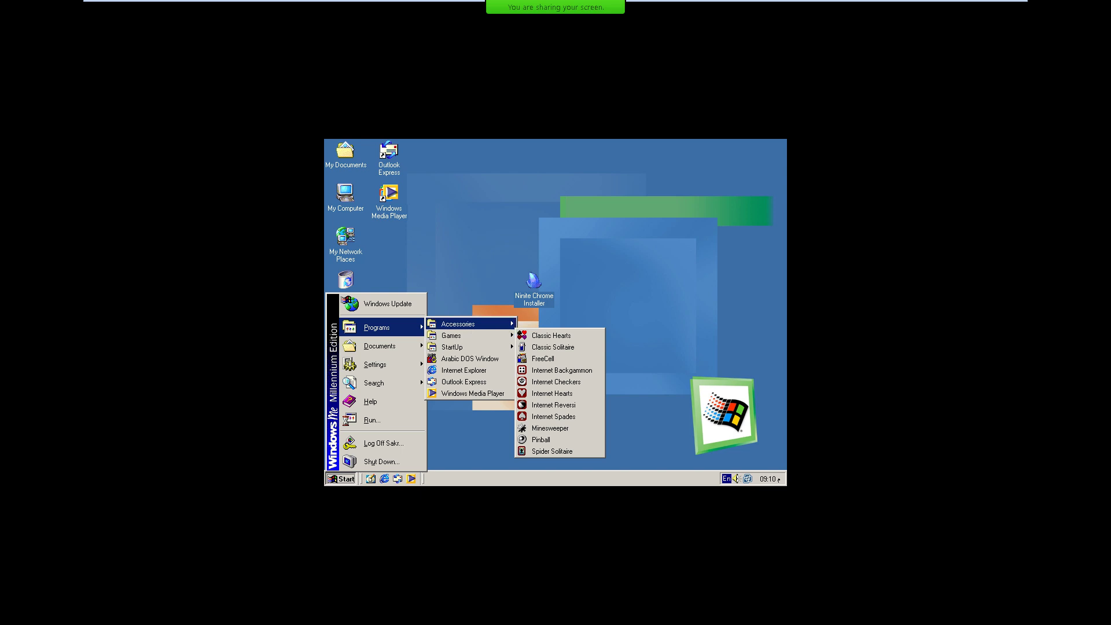
click(371, 232)
Reopen and close My Computer, then bring up the My Network Places context menu.
right_click(350, 196)
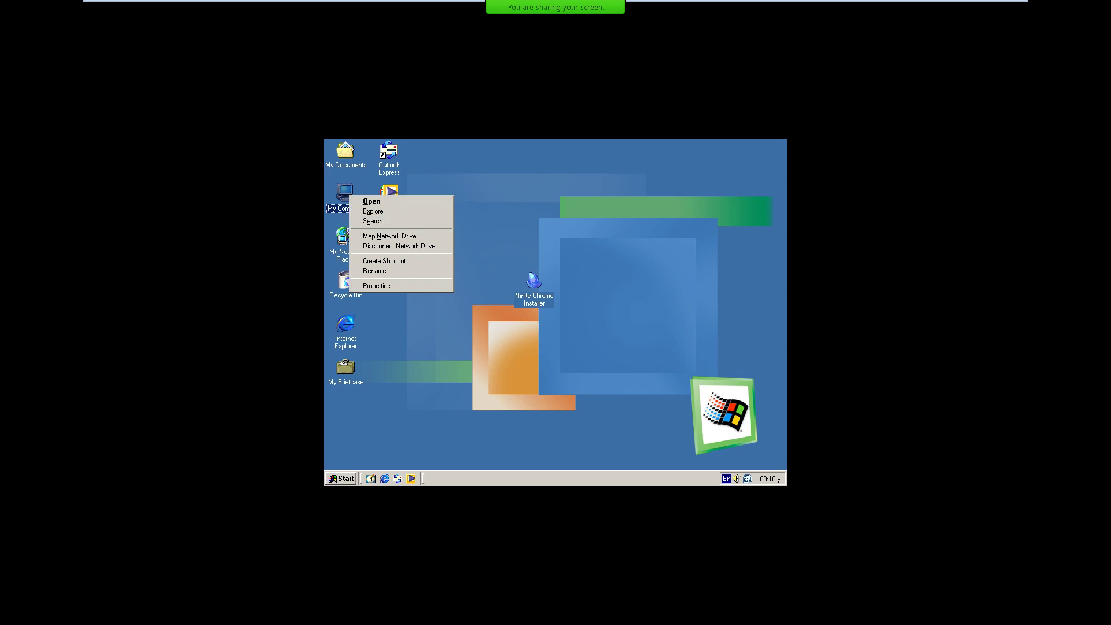
key(Return)
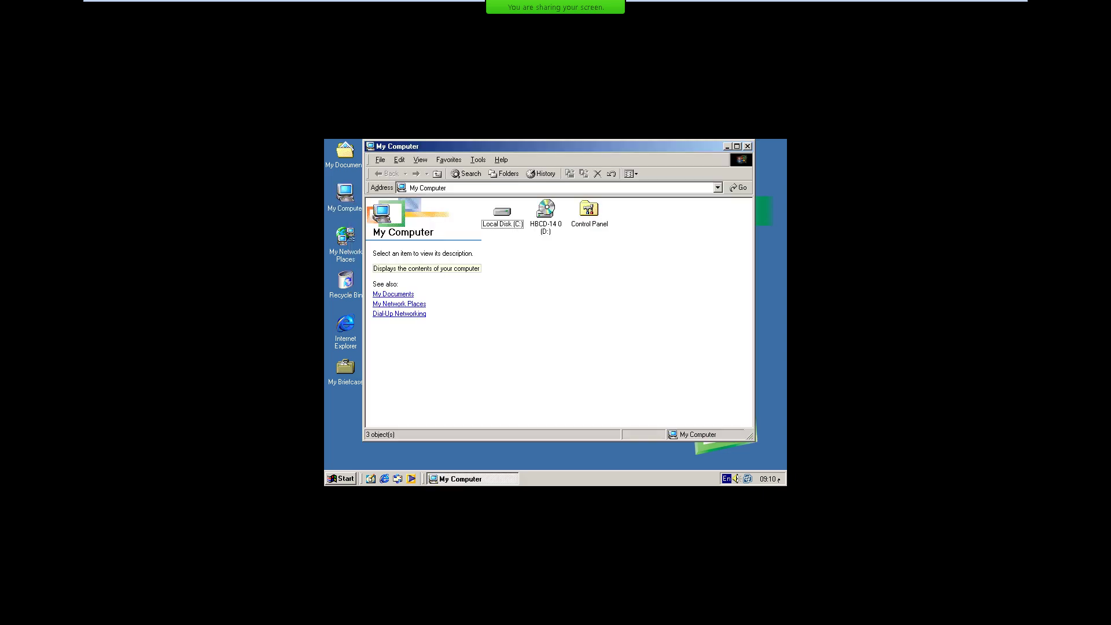
key(alt+F4)
right_click(348, 241)
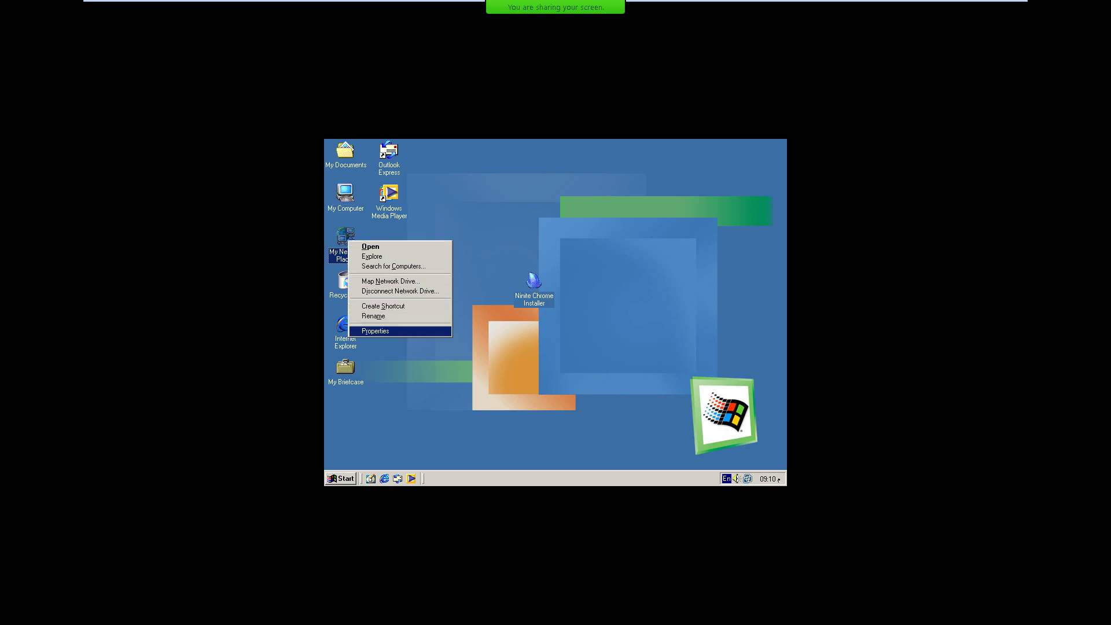
Open the network properties, scroll through the components list, and cancel without changes.
key(Return)
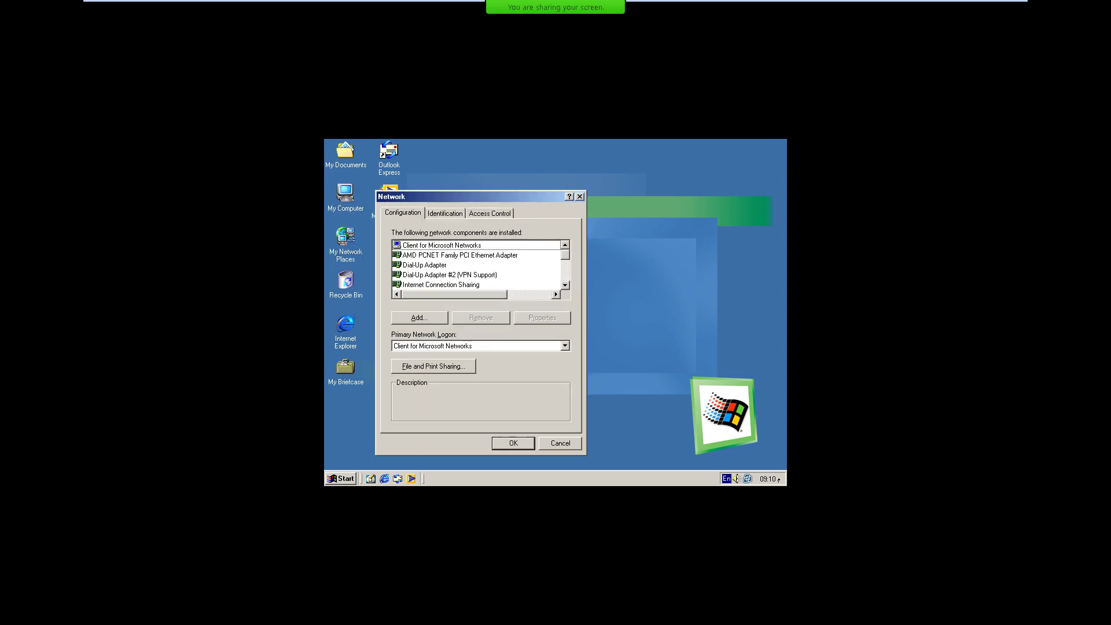
scroll(477, 265, down, 3)
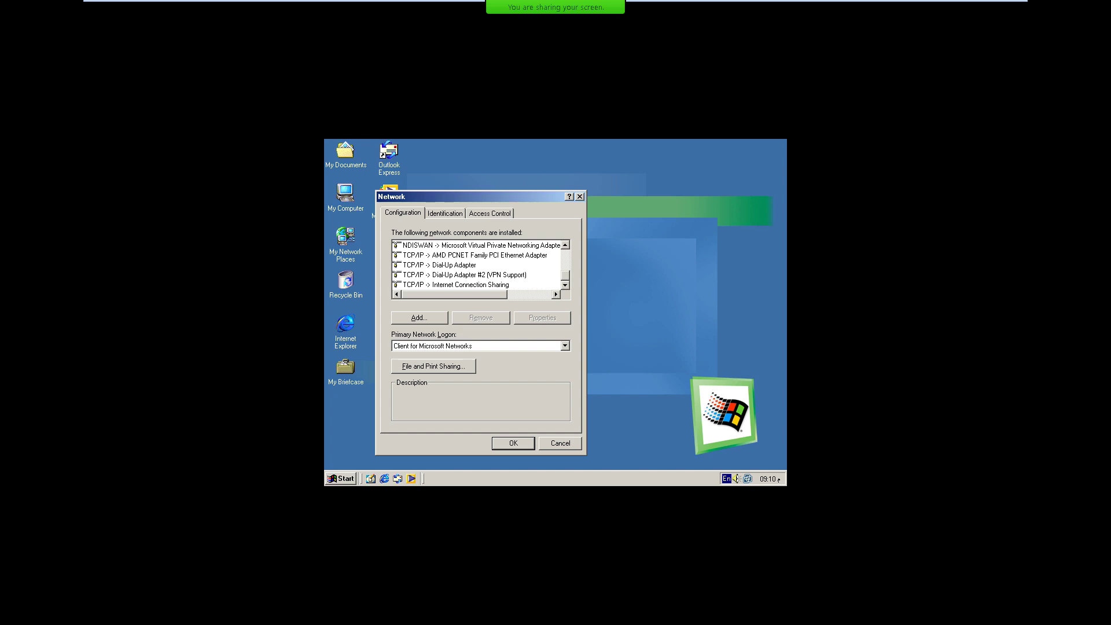
scroll(477, 265, up, 4)
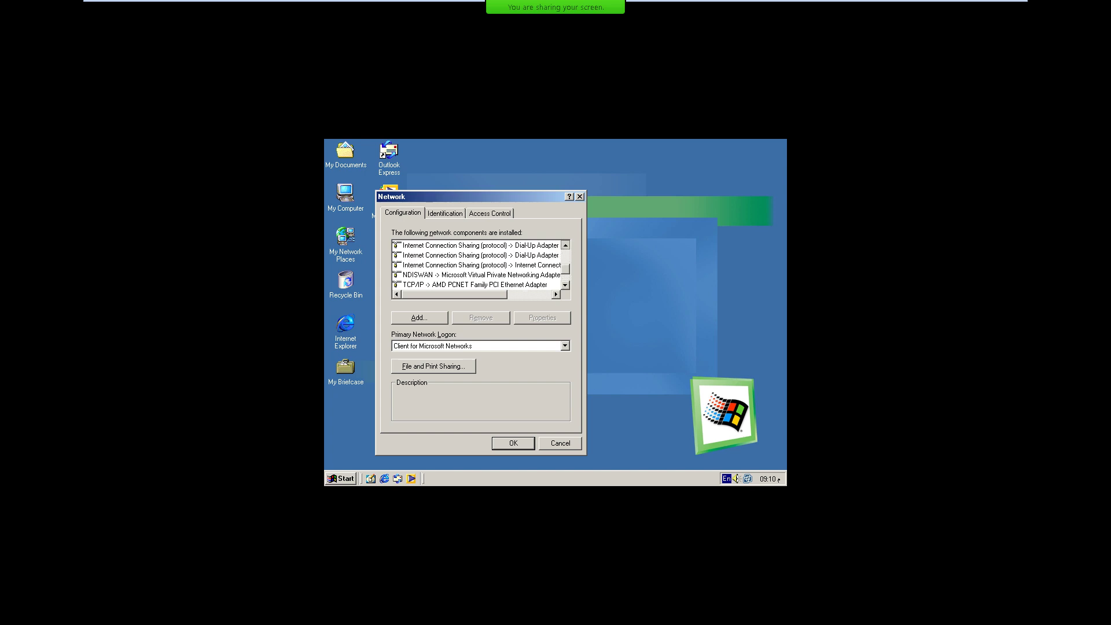
scroll(477, 264, up, 5)
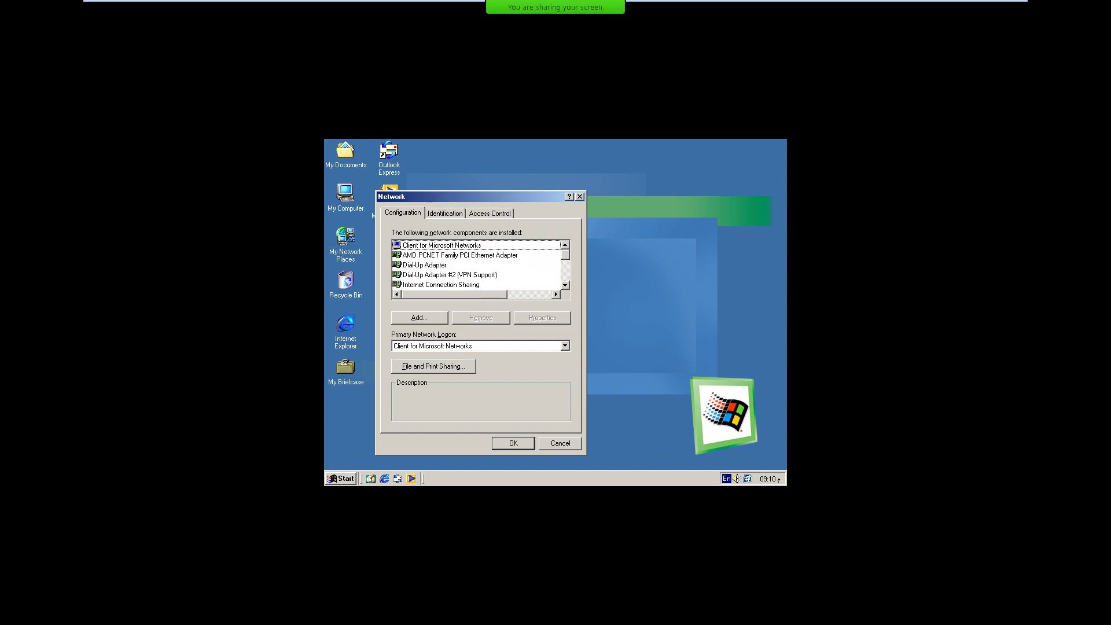
scroll(478, 264, down, 5)
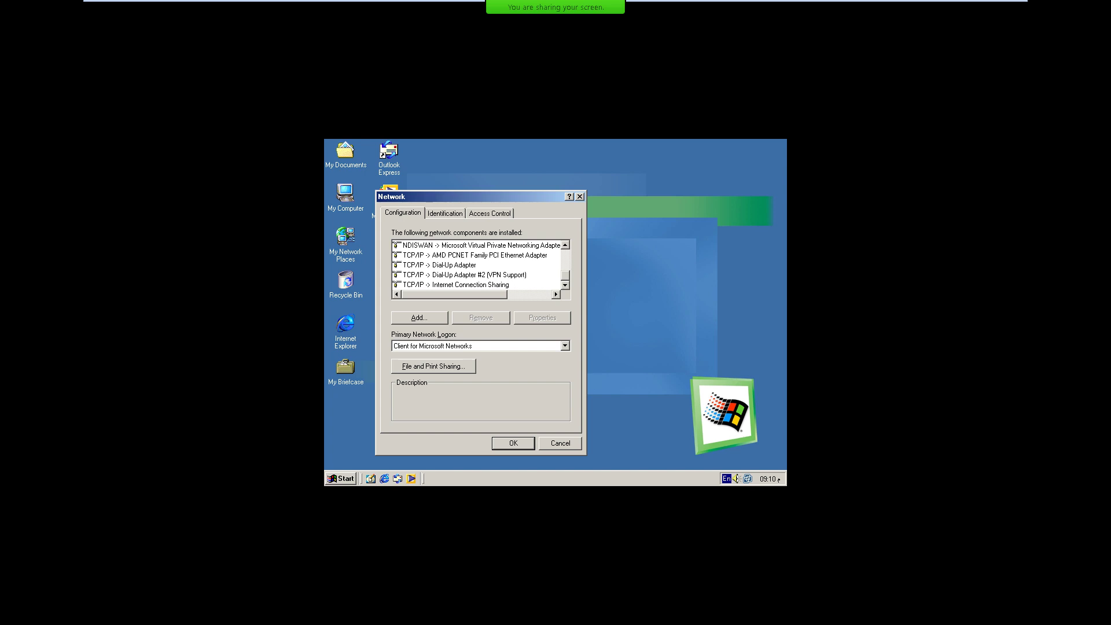
key(Escape)
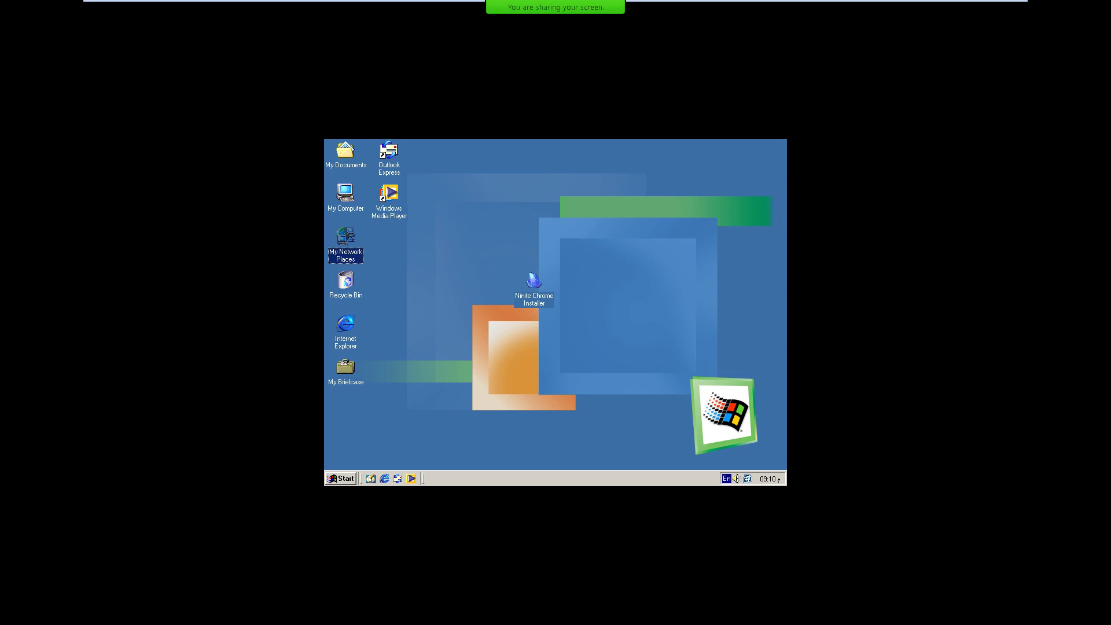
Open My Computer in the Windows Me guest, then close it again.
key(Up)
key(Return)
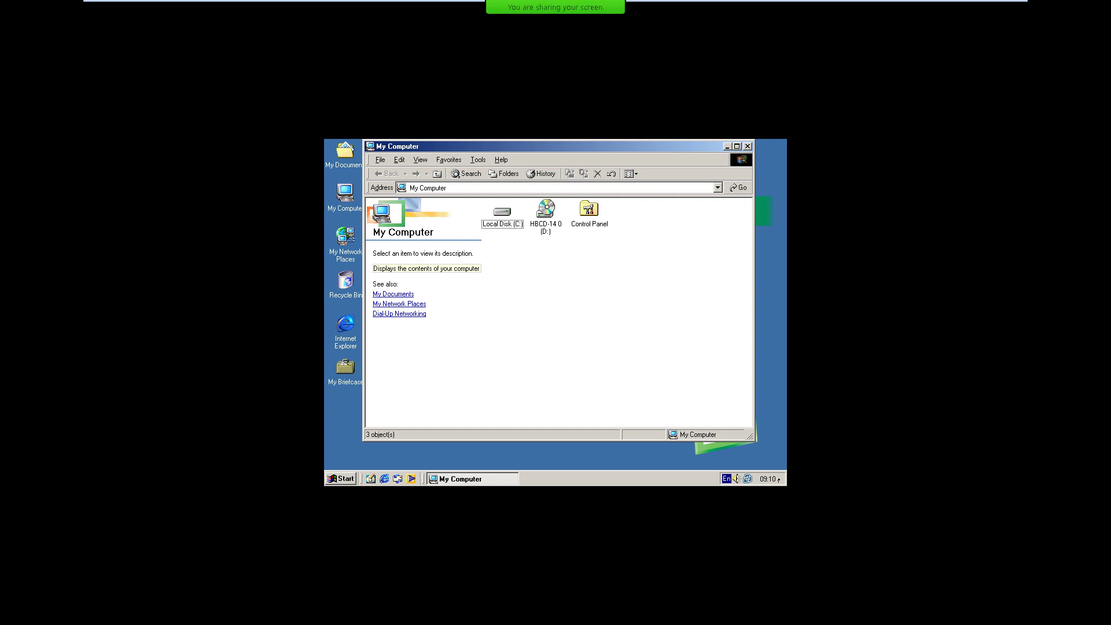
click(748, 146)
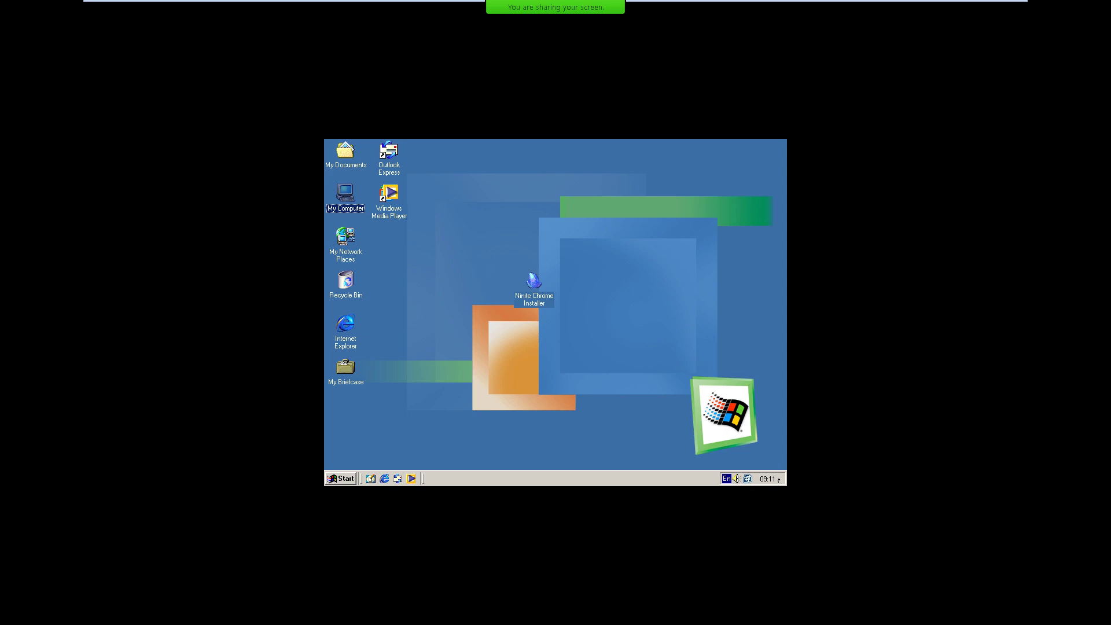
Shut down the Windows Me guest through Start > Shut Down.
key(super)
key(Up)
key(Return)
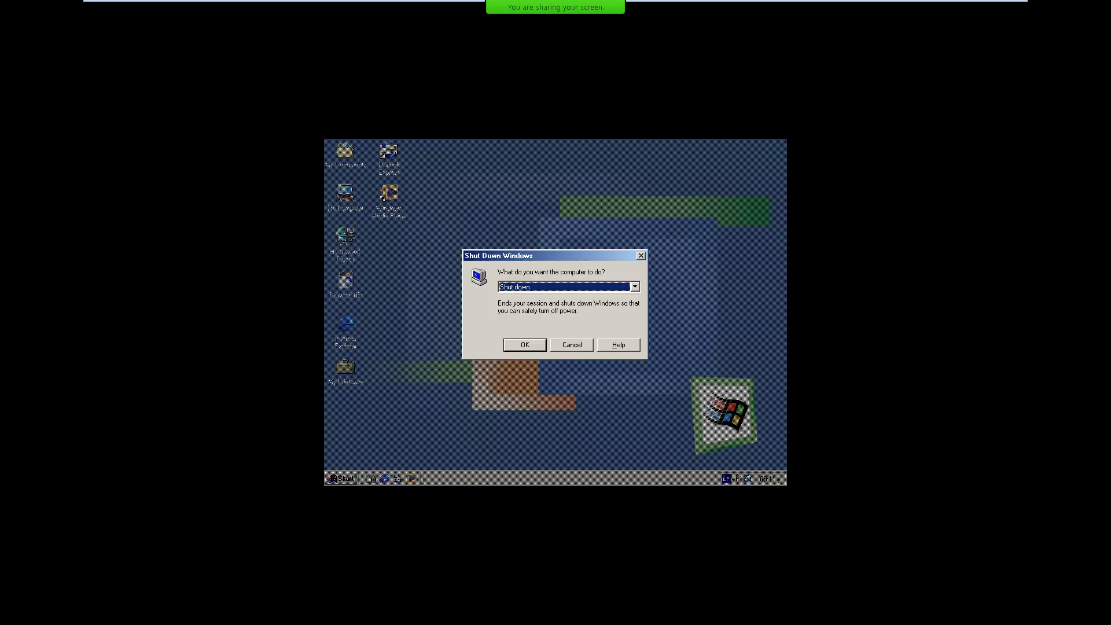
key(Return)
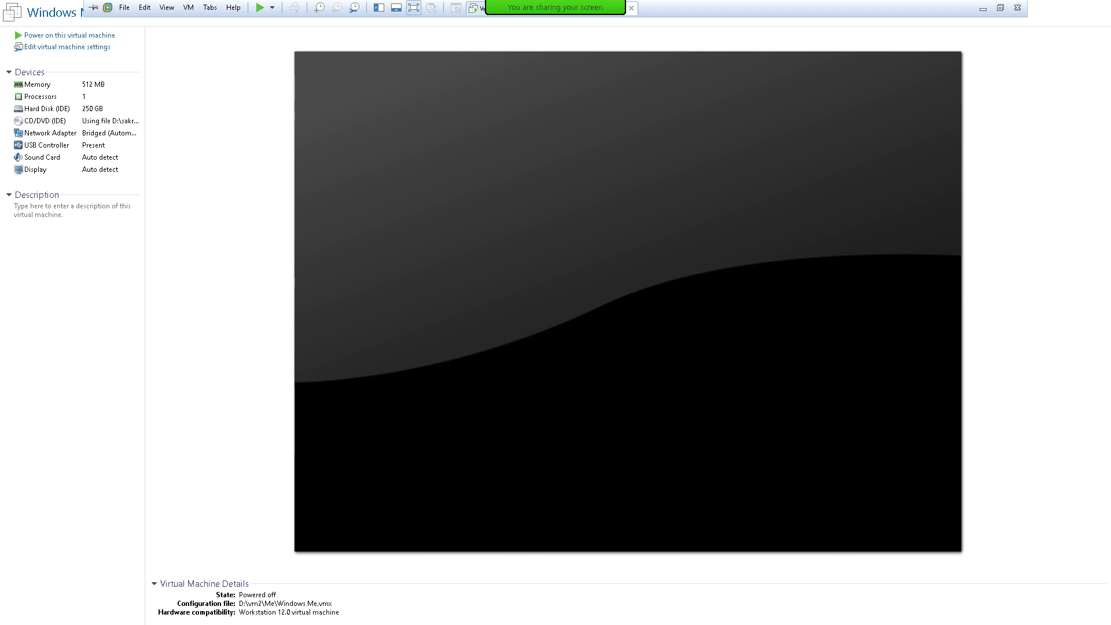
Leave full screen, close the powered-off Windows Me tab and release input to the host.
key(ctrl+alt+Return)
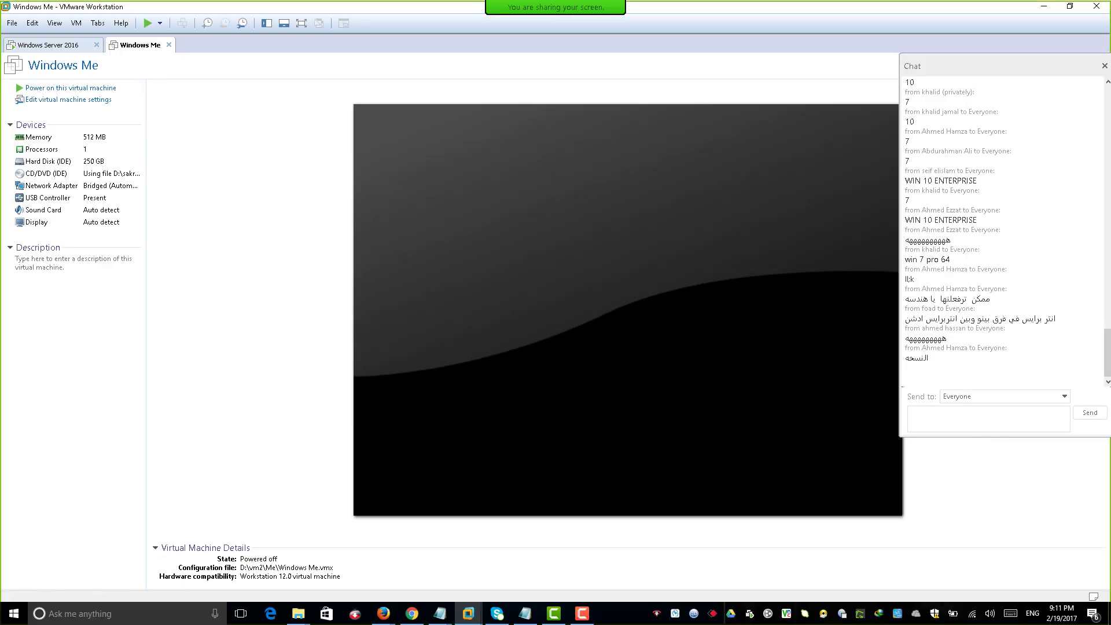
click(169, 45)
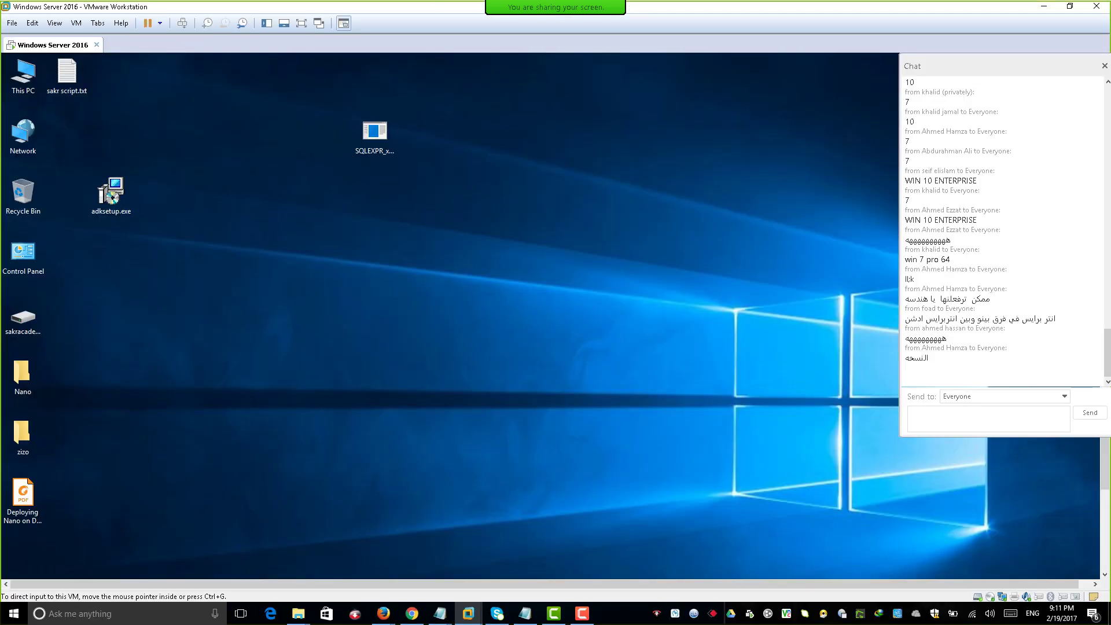
key(ctrl+alt)
key(super+Down)
key(alt+Tab)
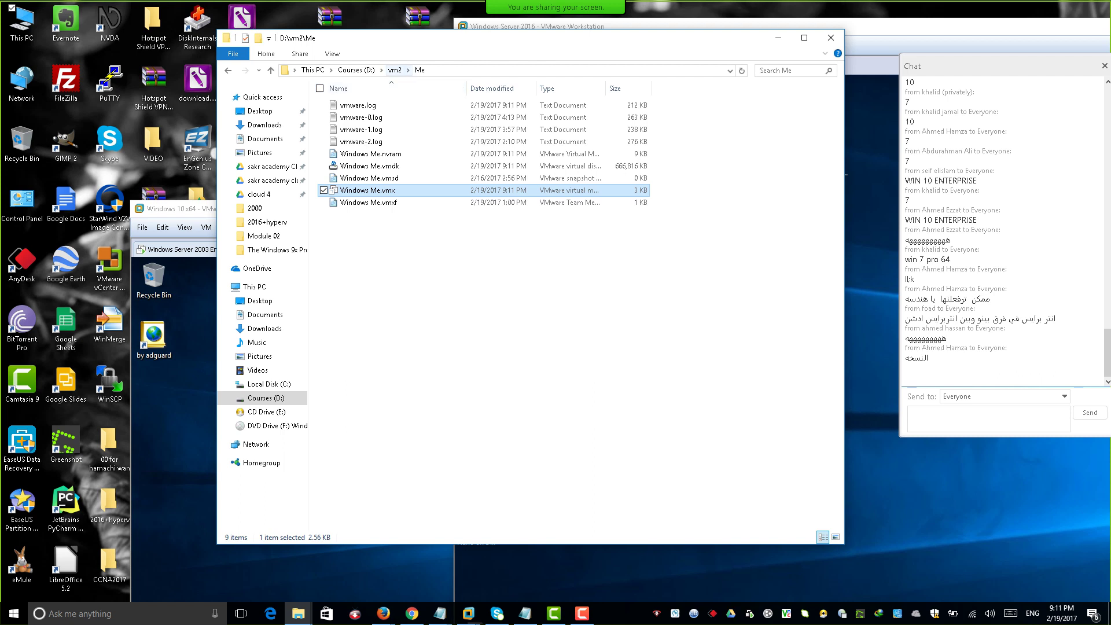
Delete the 'by adguard' shortcut from the Windows 10 x64 guest desktop, granting admin permission.
key(alt+Tab)
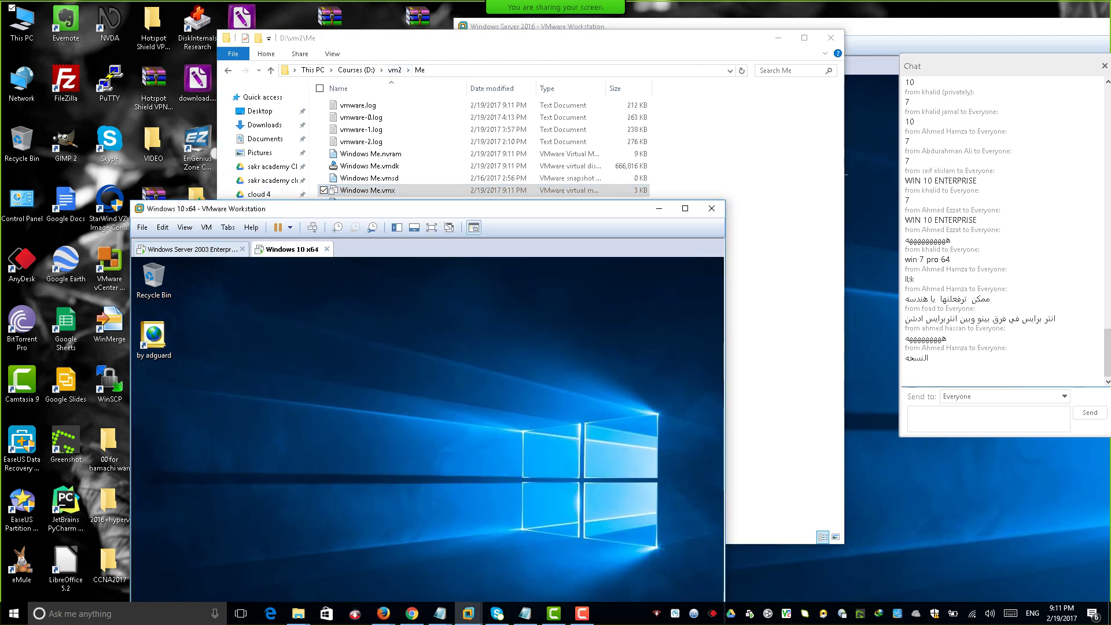
click(161, 334)
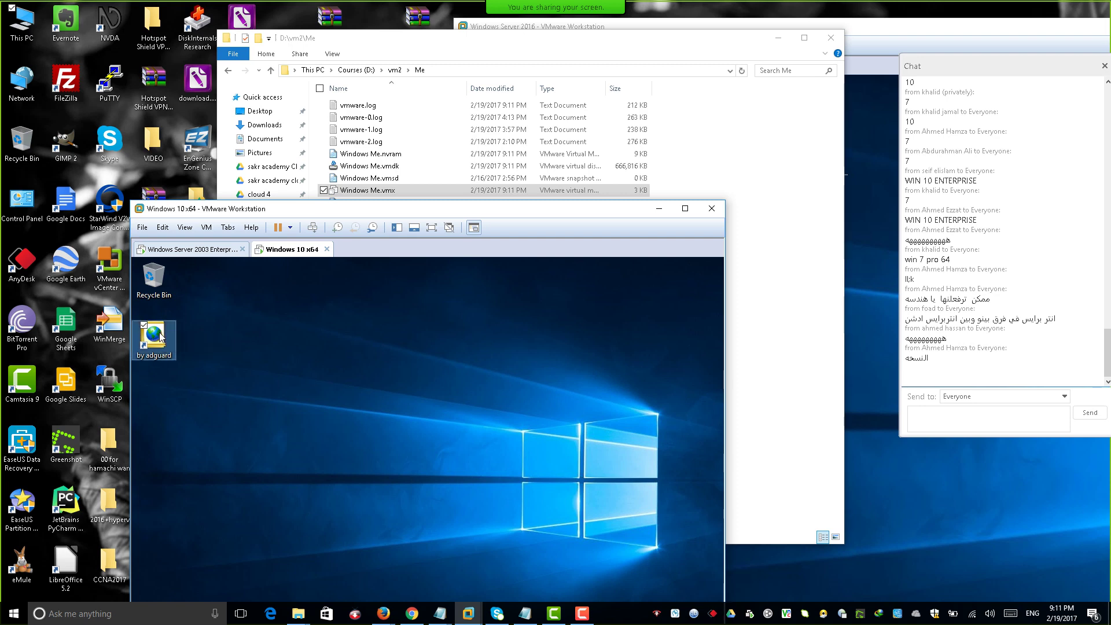
right_click(161, 335)
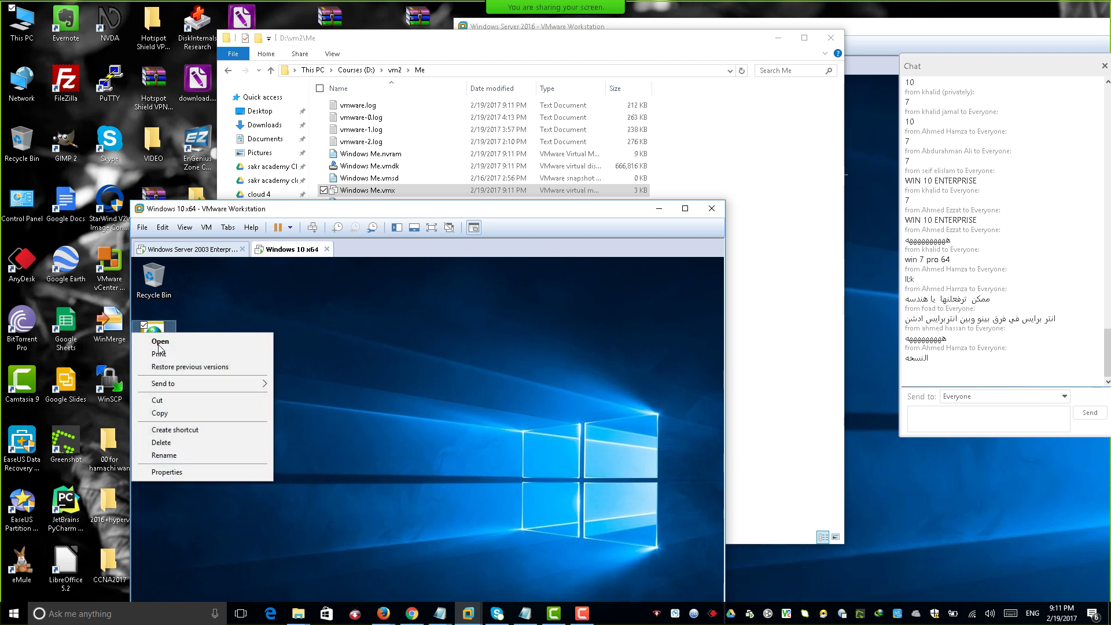
click(184, 442)
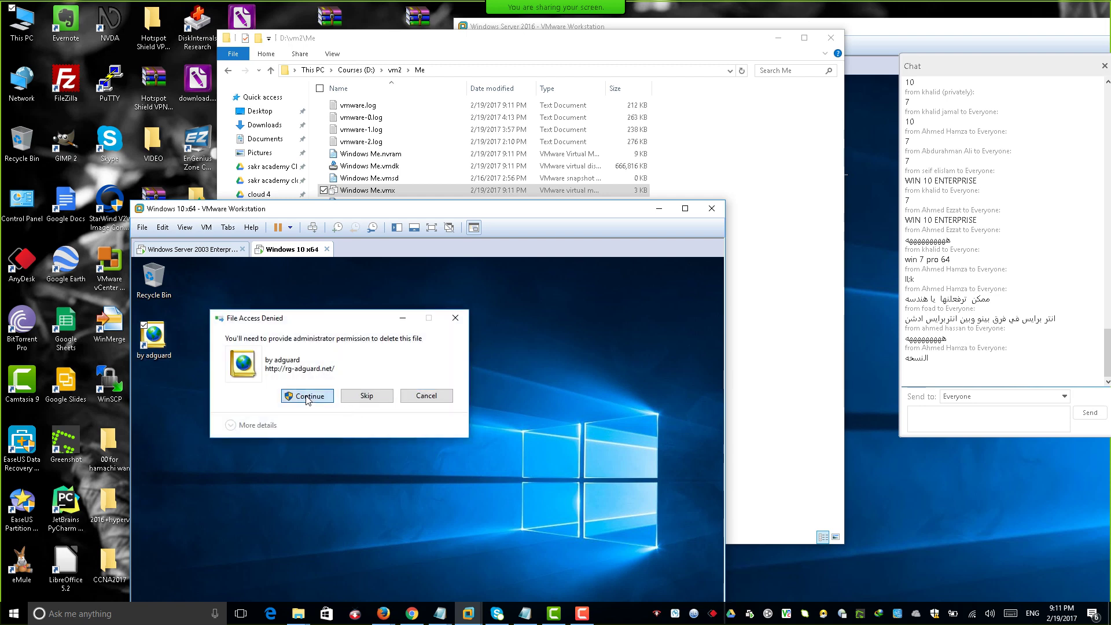
click(307, 397)
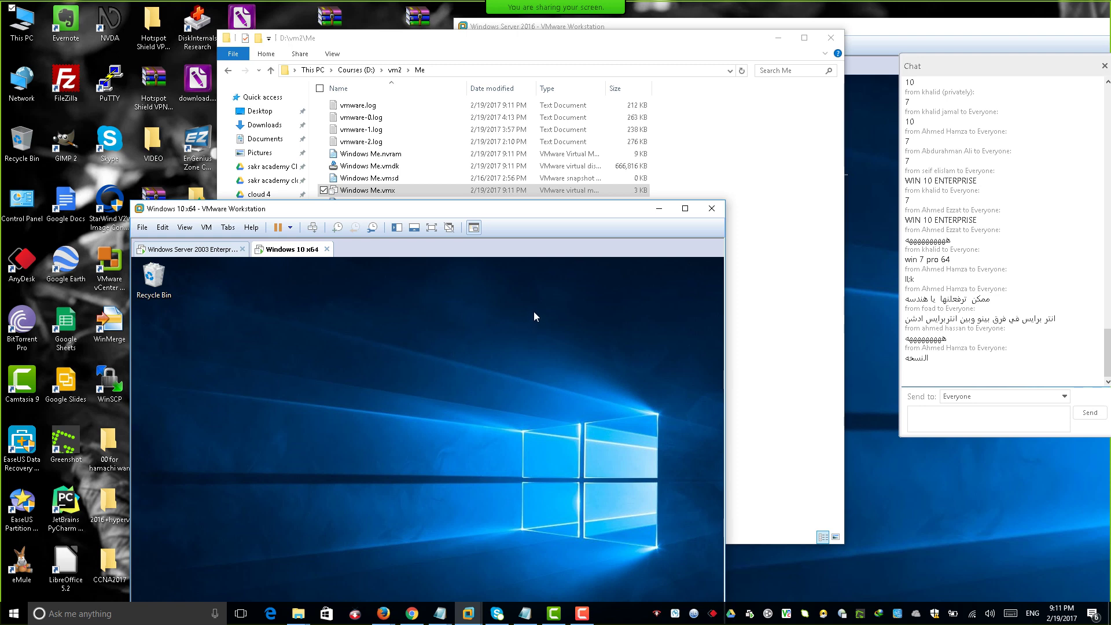
key(alt+Tab)
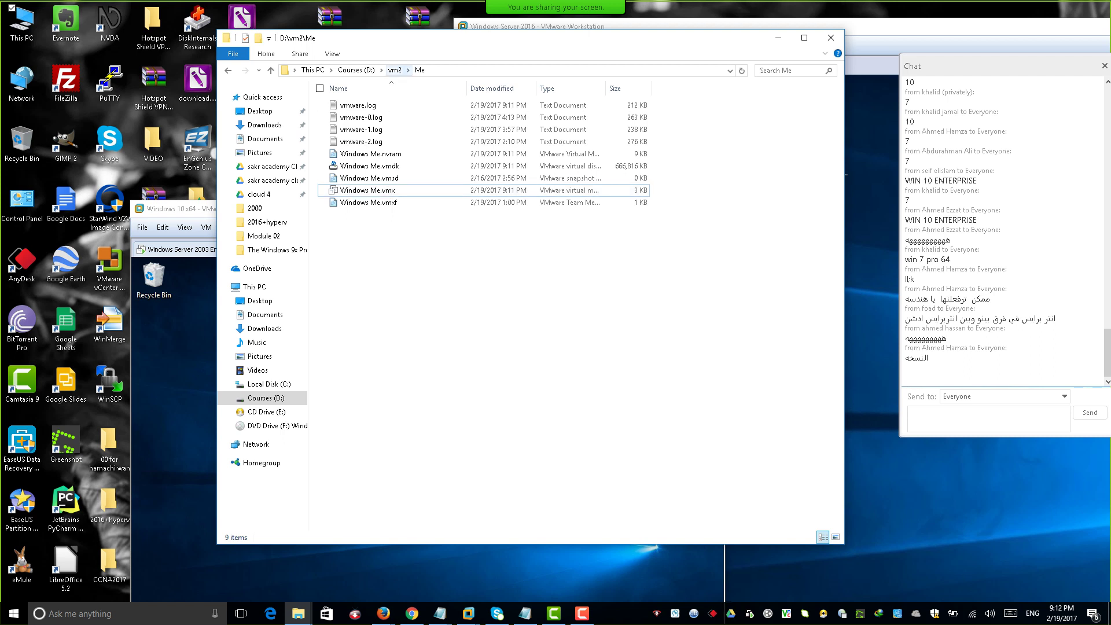
Go up to D:\vm2, open the XP folder and open Windows XP Professional.vmx.
click(395, 70)
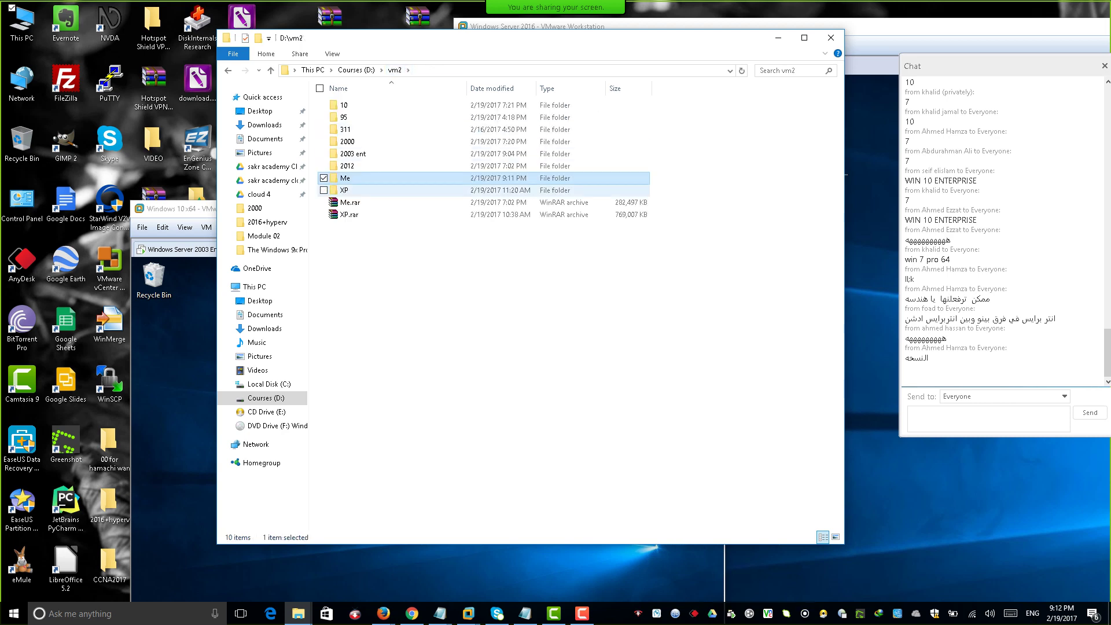
double_click(344, 190)
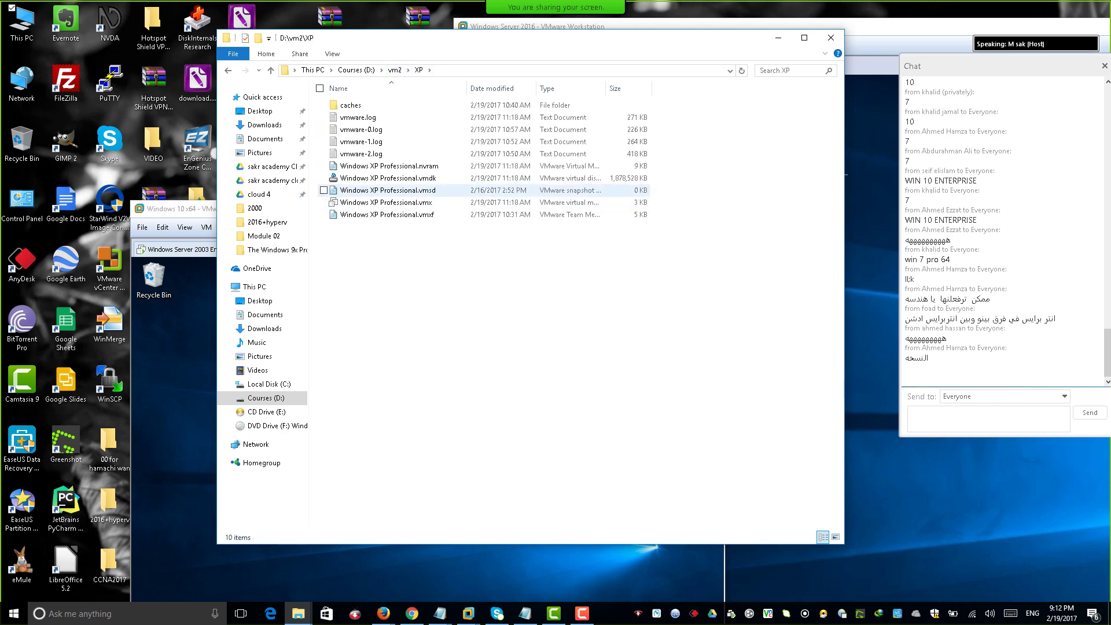
click(382, 202)
double_click(382, 202)
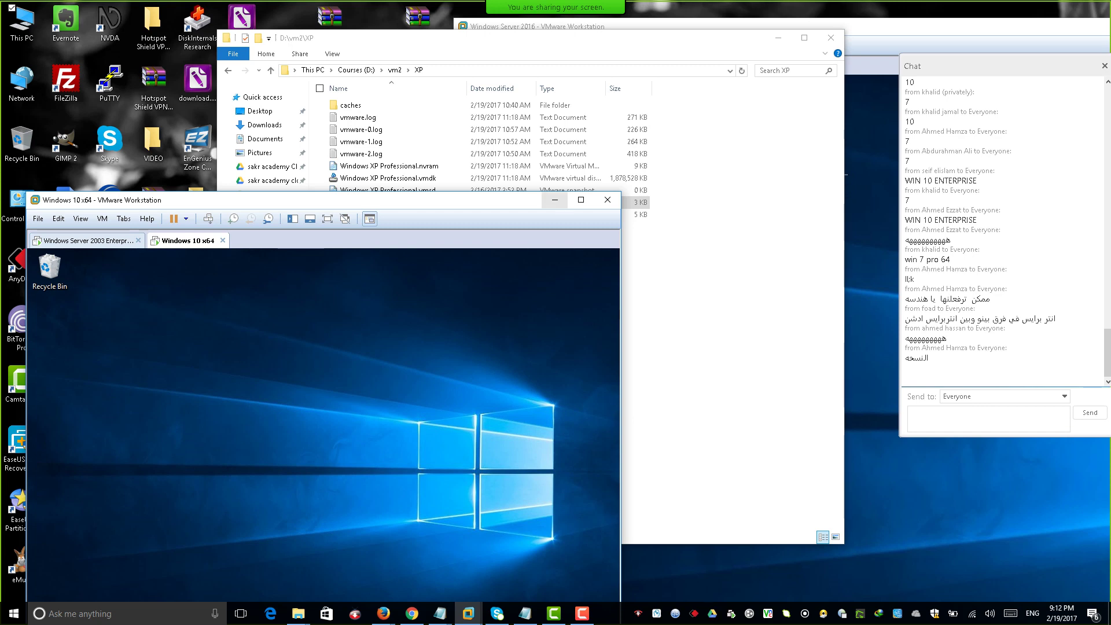
Move and minimize the Windows 10 x64 VM window to uncover the XP folder.
click(555, 200)
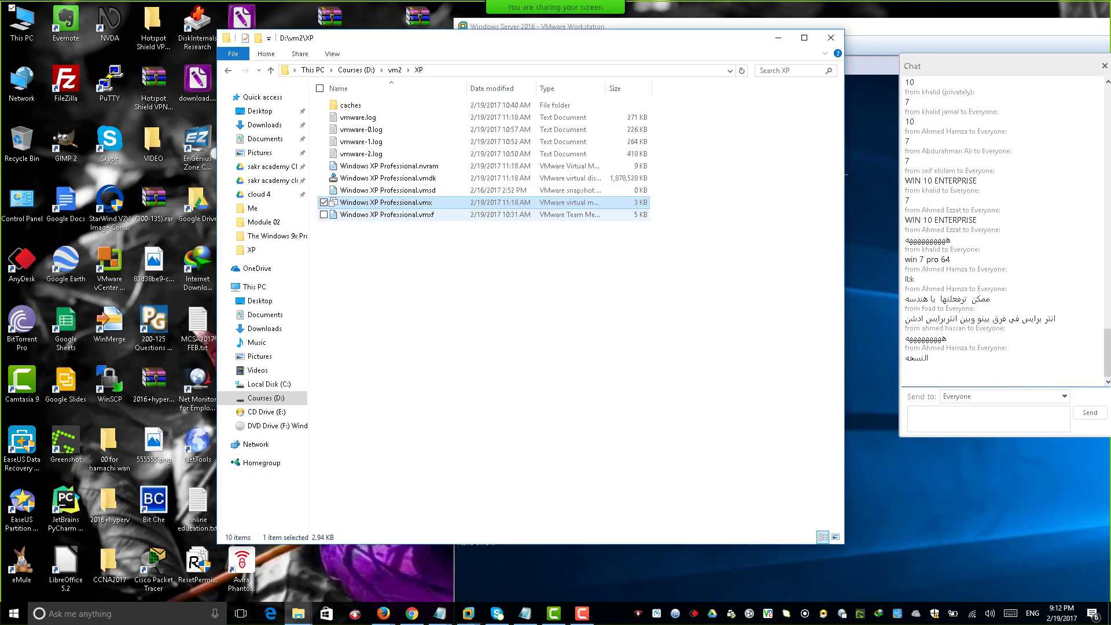
key(alt+Tab)
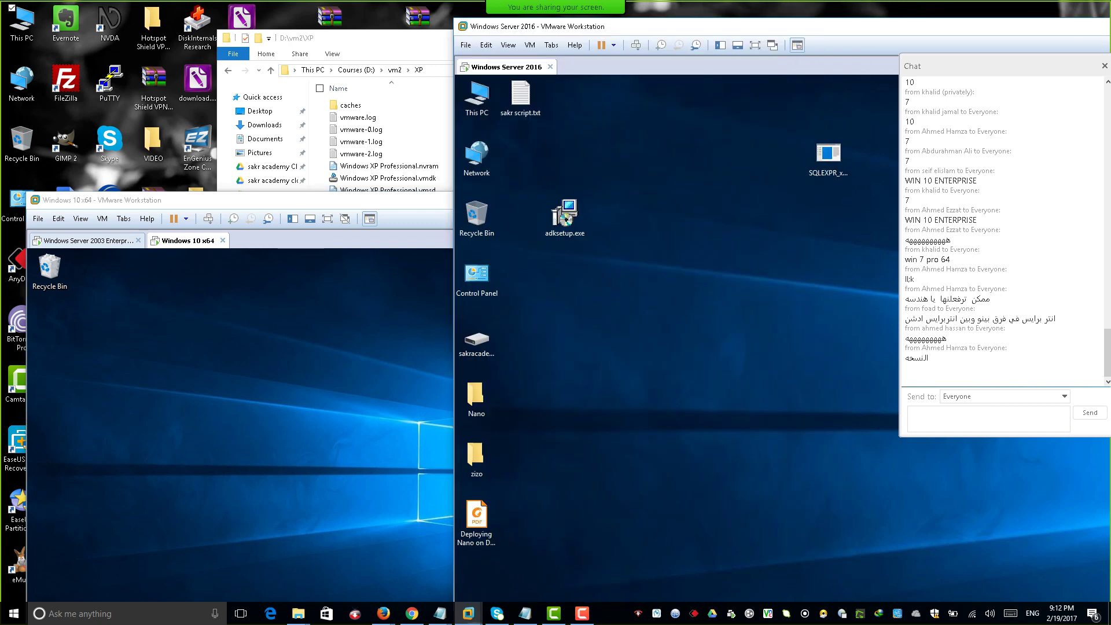
click(868, 475)
drag(232, 199, 79, 201)
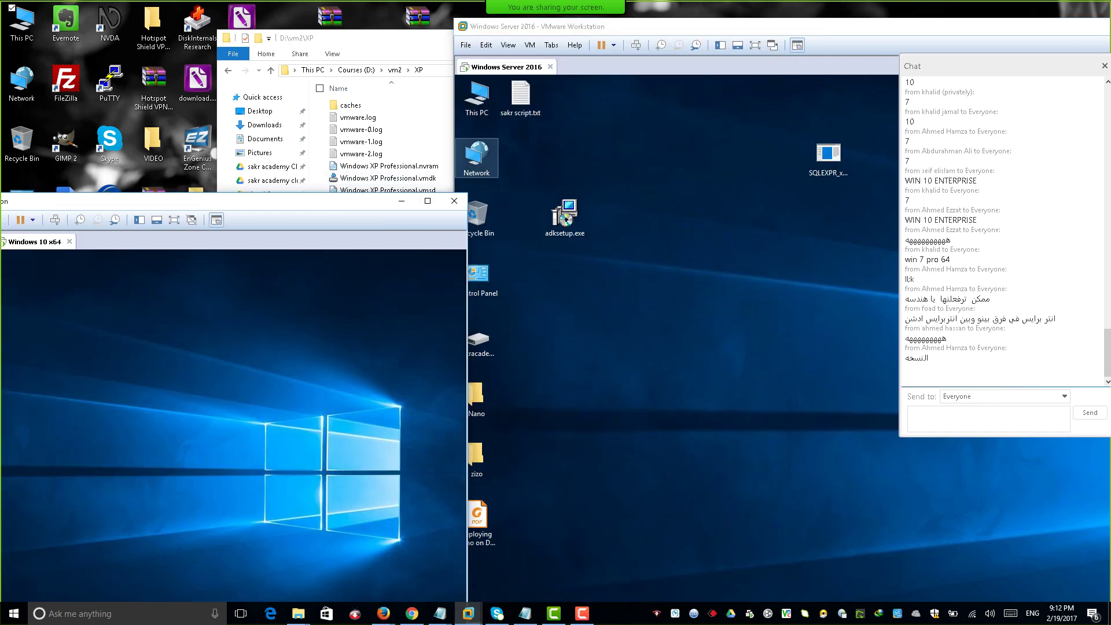
click(401, 201)
Open Windows XP Professional.vmx, power it on and show the booted guest full screen.
double_click(386, 202)
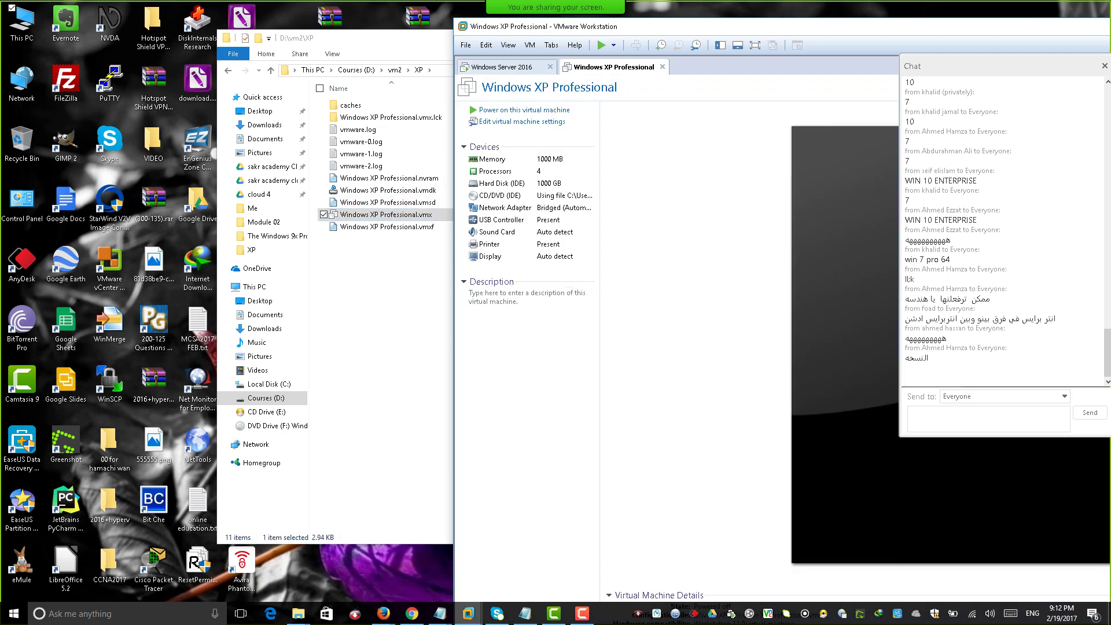
click(602, 45)
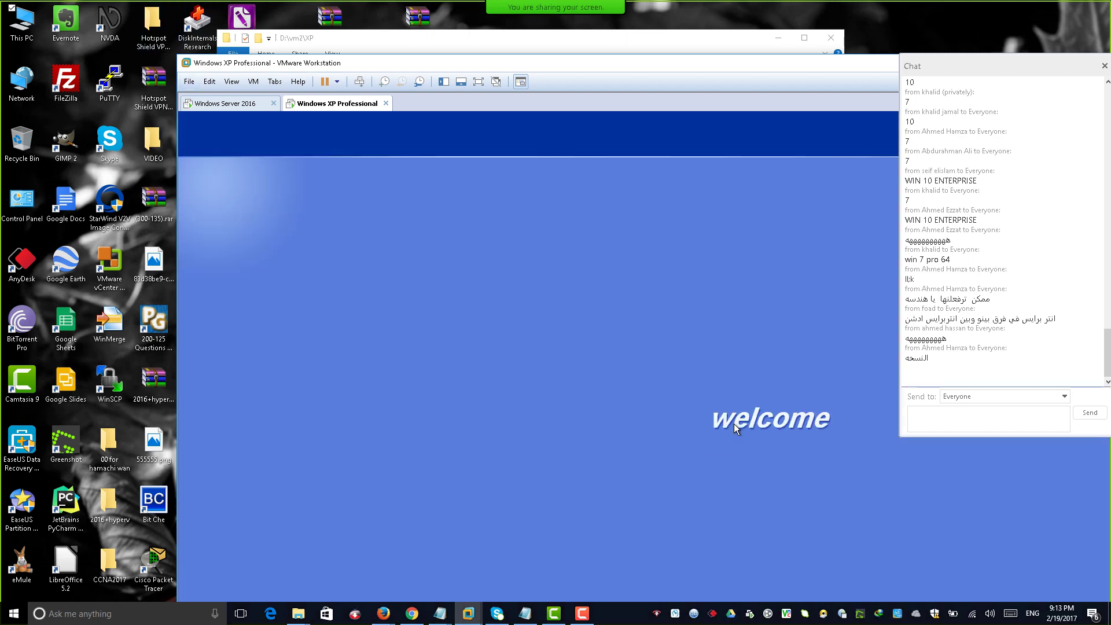
key(ctrl+alt+Return)
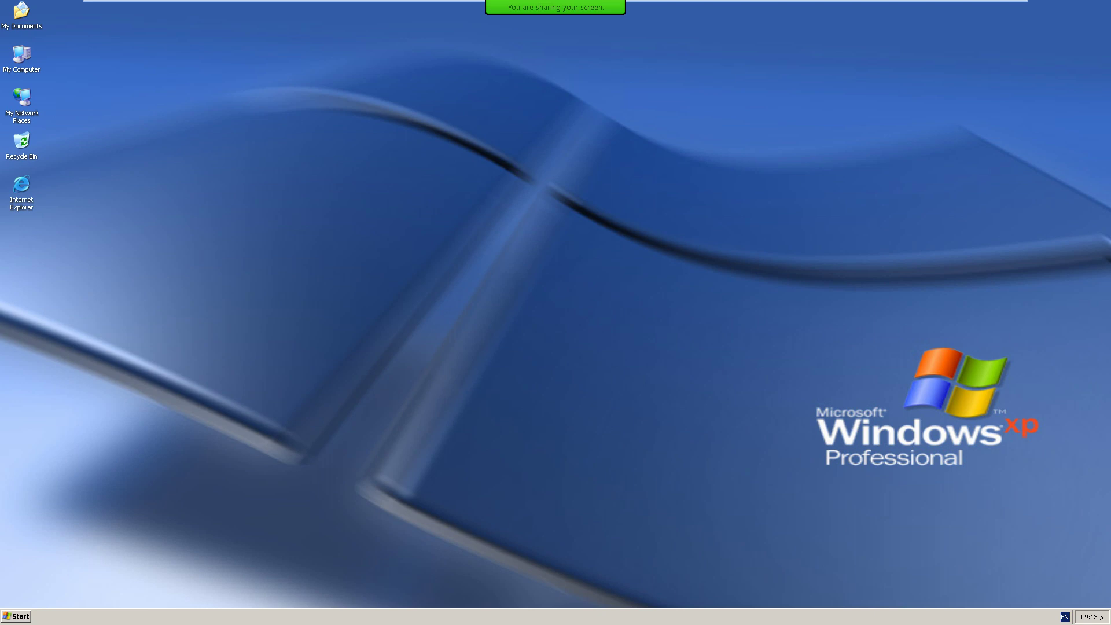
Open Computer Management from My Computer in the XP guest and select Disk Management.
click(21, 57)
right_click(23, 59)
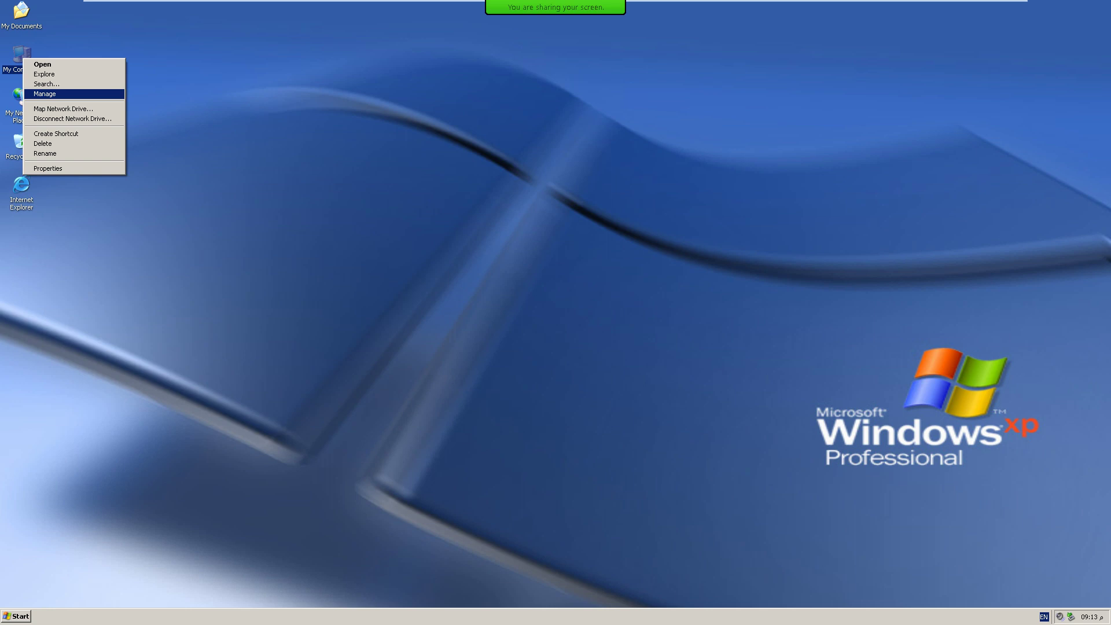
key(Return)
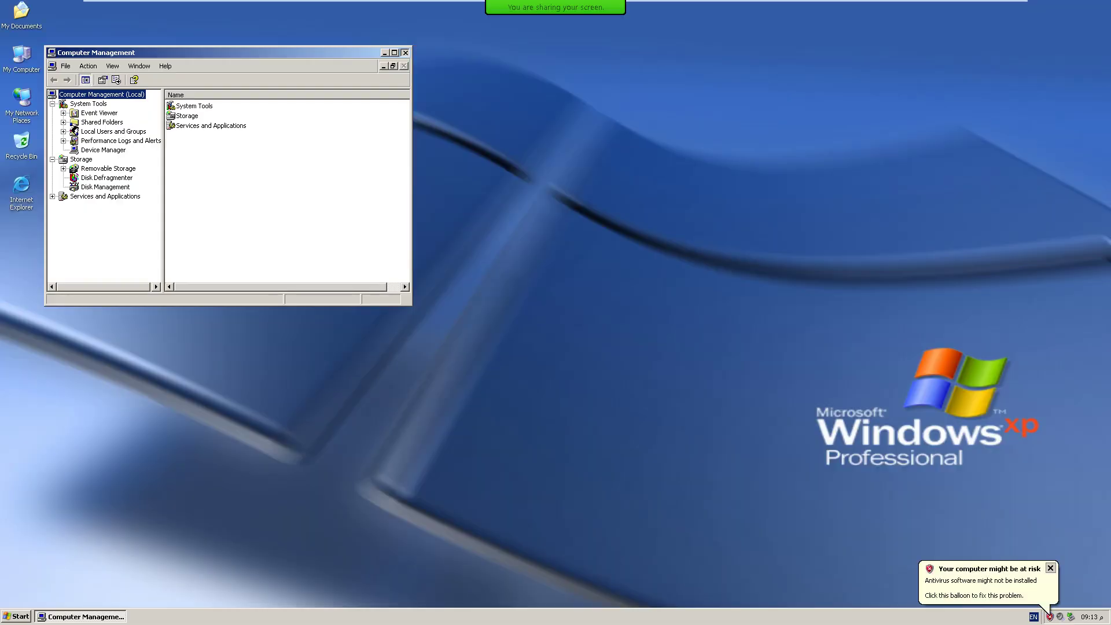
click(405, 53)
right_click(26, 58)
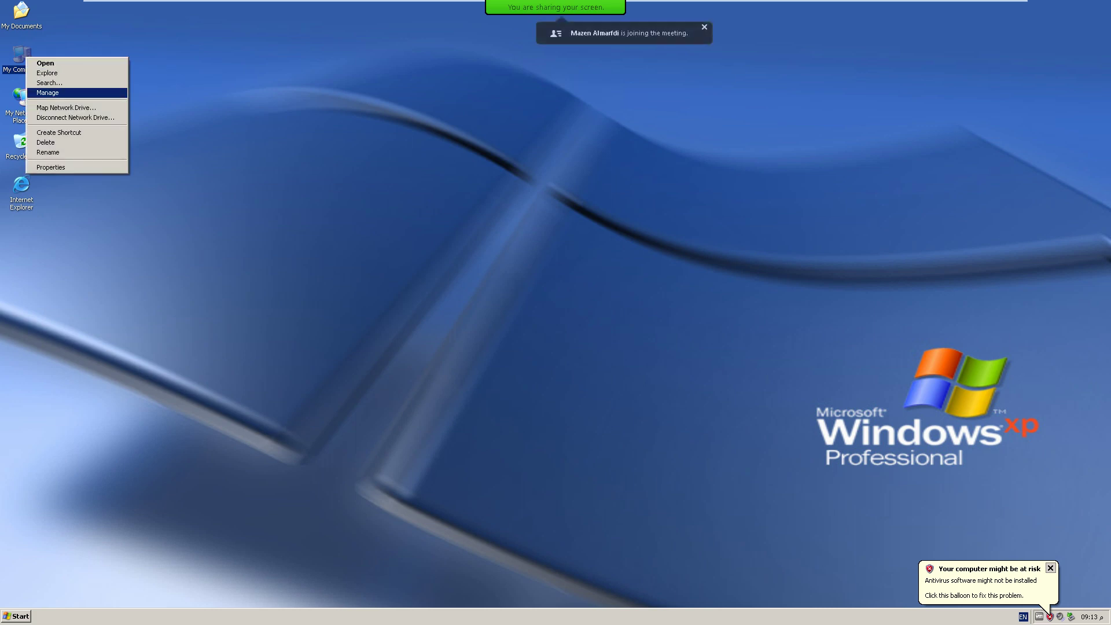
key(Return)
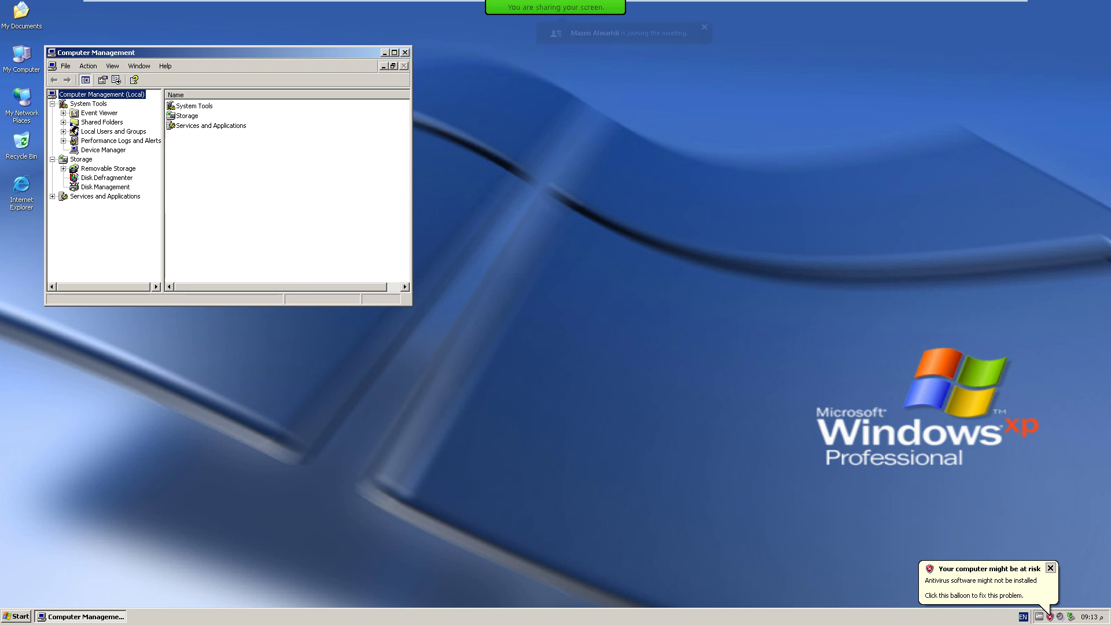
click(105, 187)
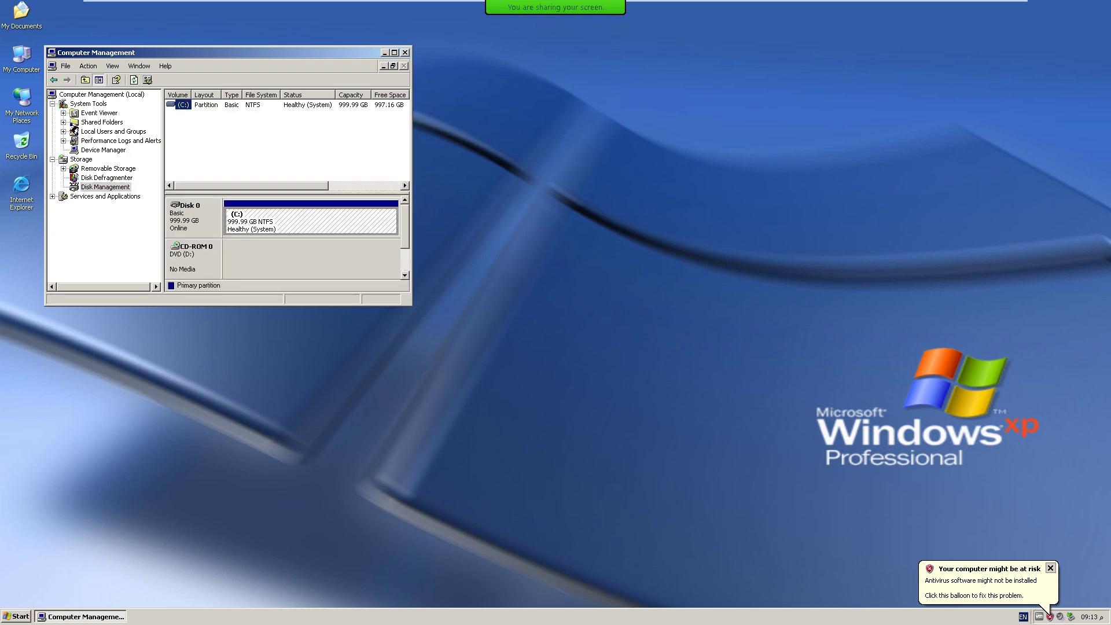
Maximize Computer Management, check the C: partition's actions, then switch to the host's D:\vm2\XP folder.
key(alt+space)
key(x)
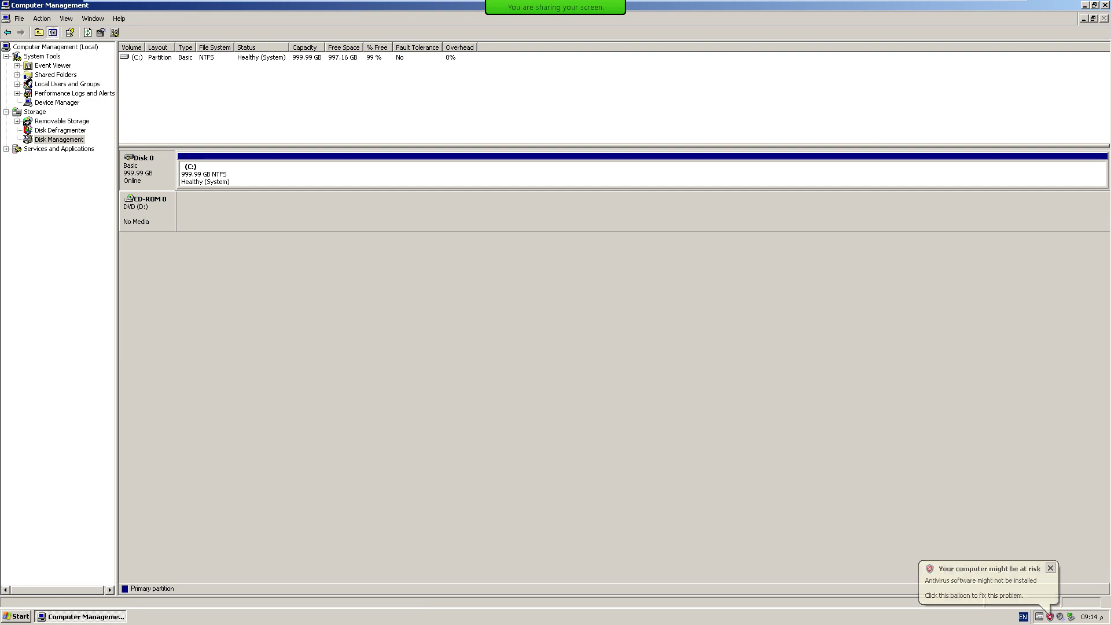
click(137, 58)
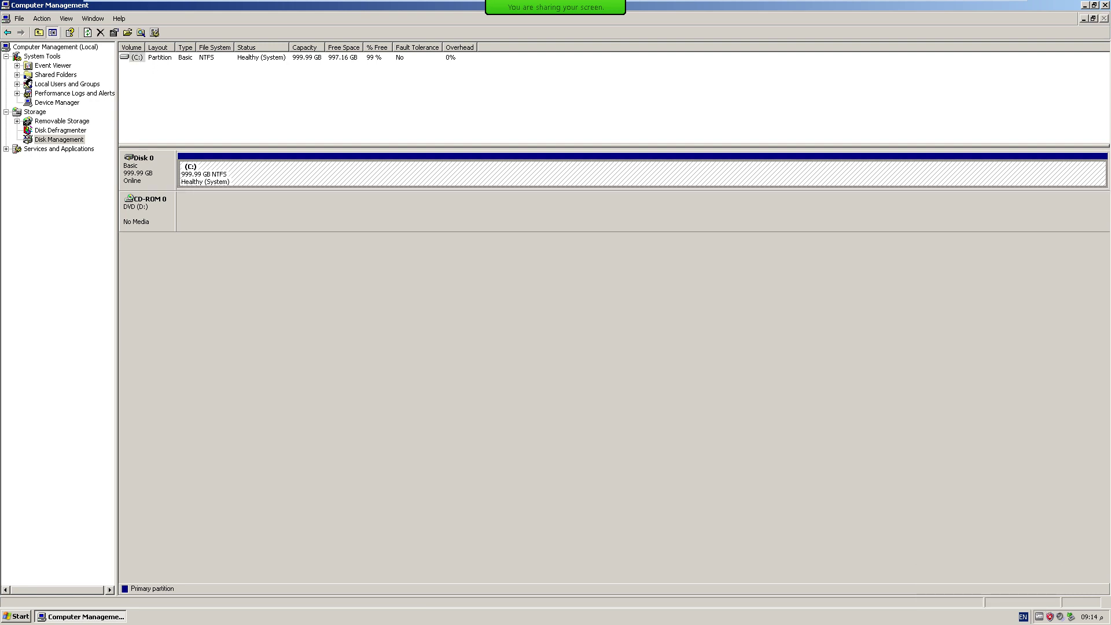
right_click(409, 169)
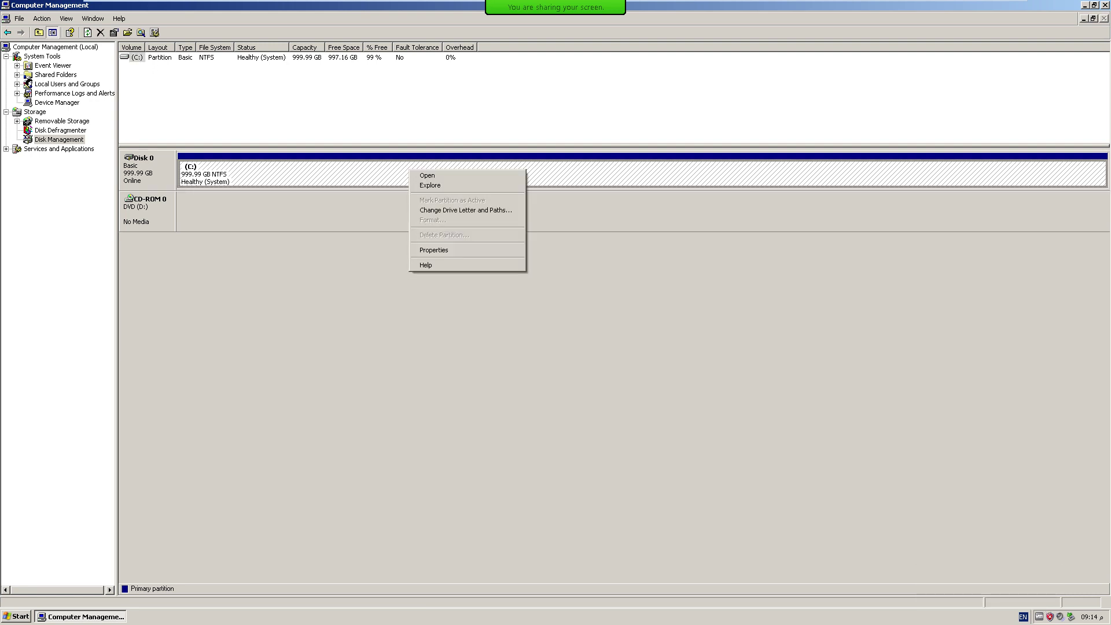
key(Escape)
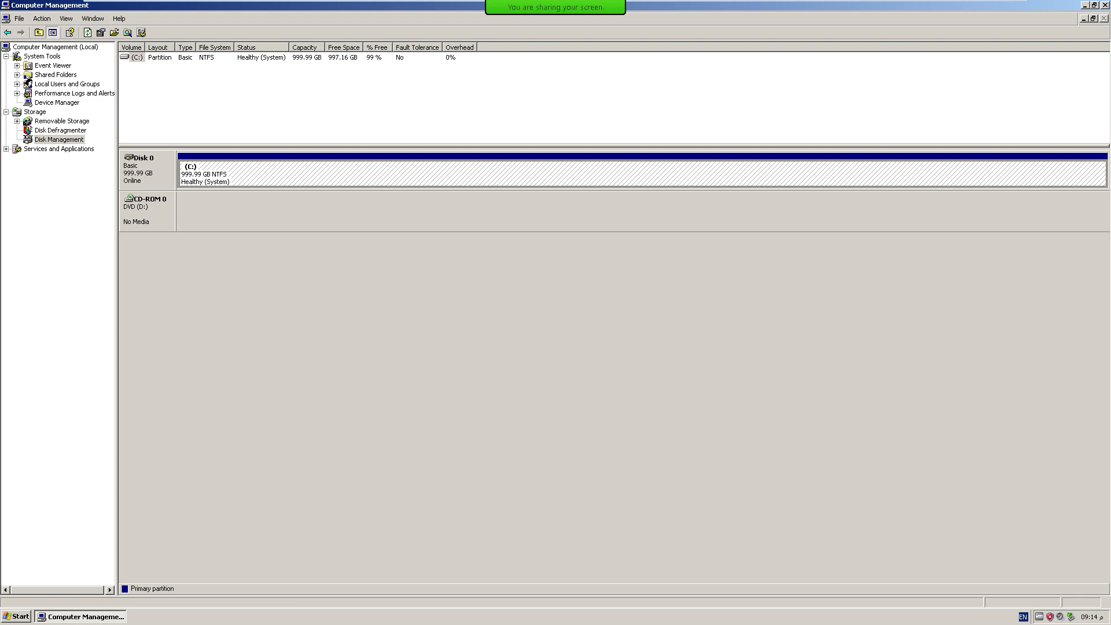
click(983, 8)
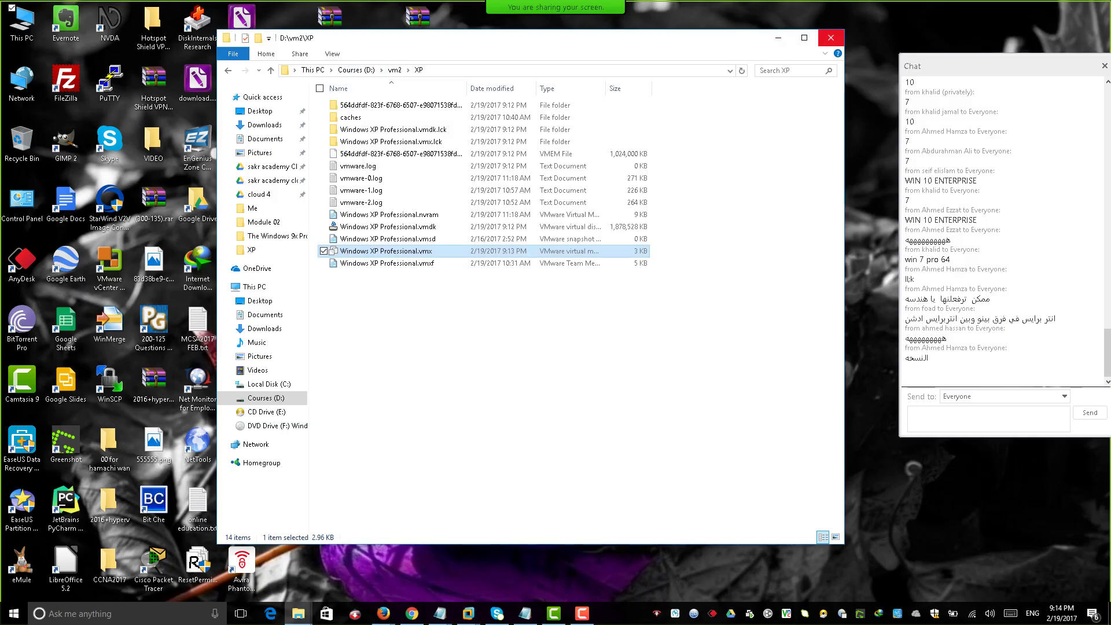
Close the XP folder, launch EaseUS Partition Master to review the host's two disks, then close it.
click(831, 38)
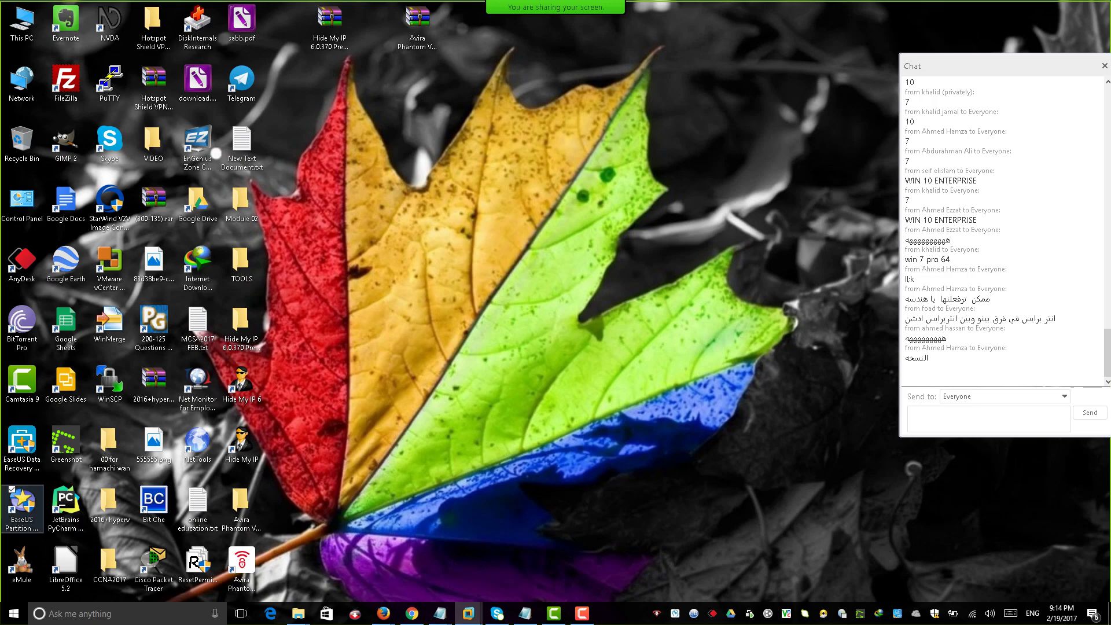
click(22, 507)
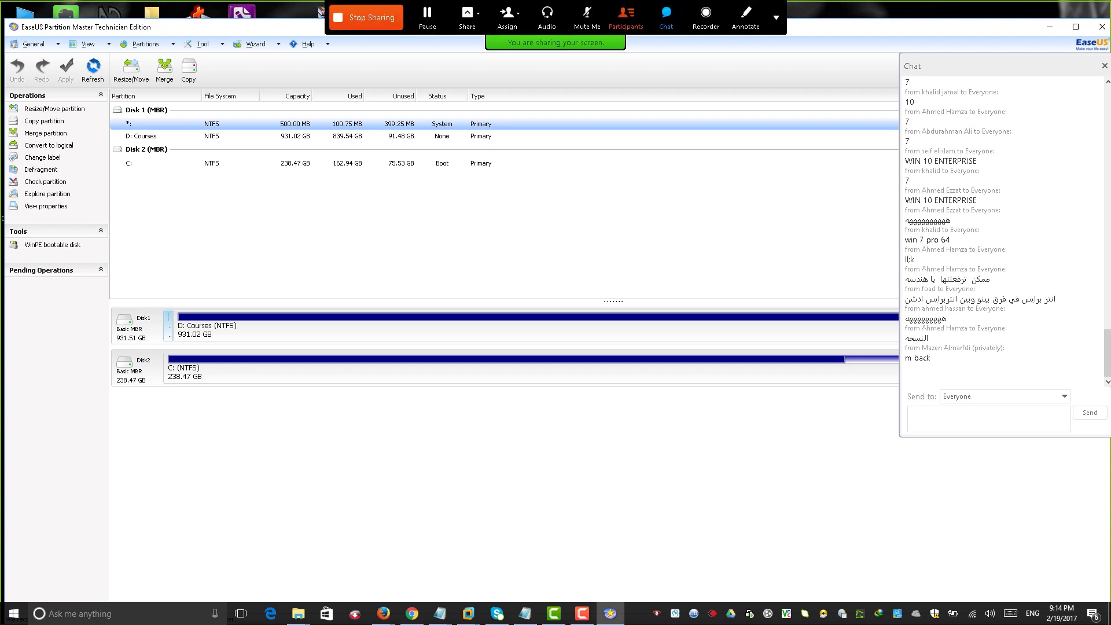
key(alt+u)
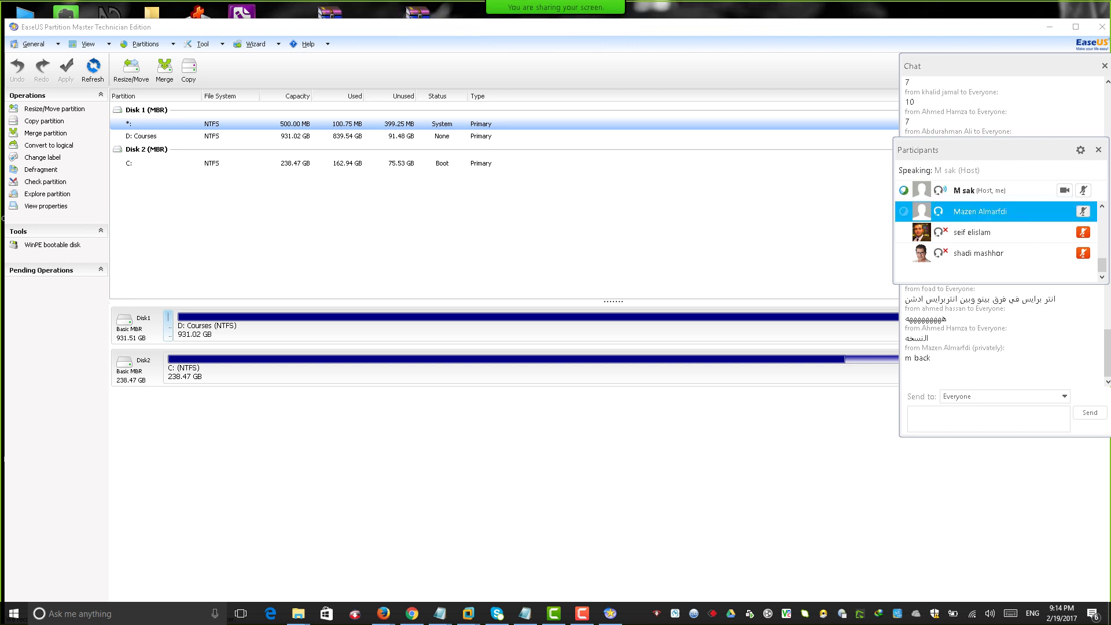
key(alt+u)
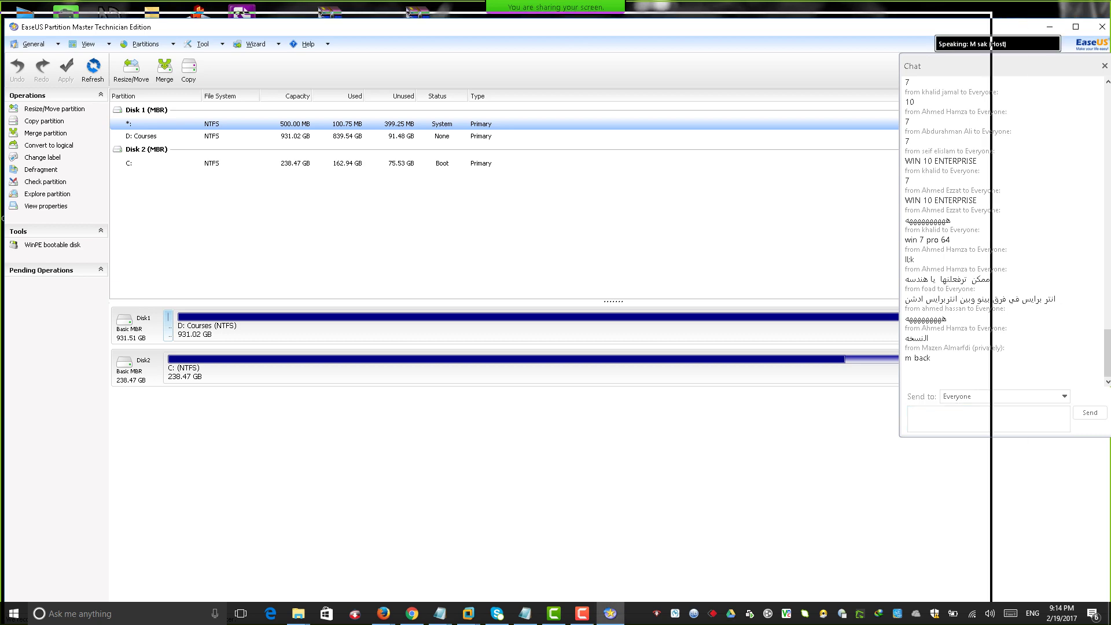
click(972, 13)
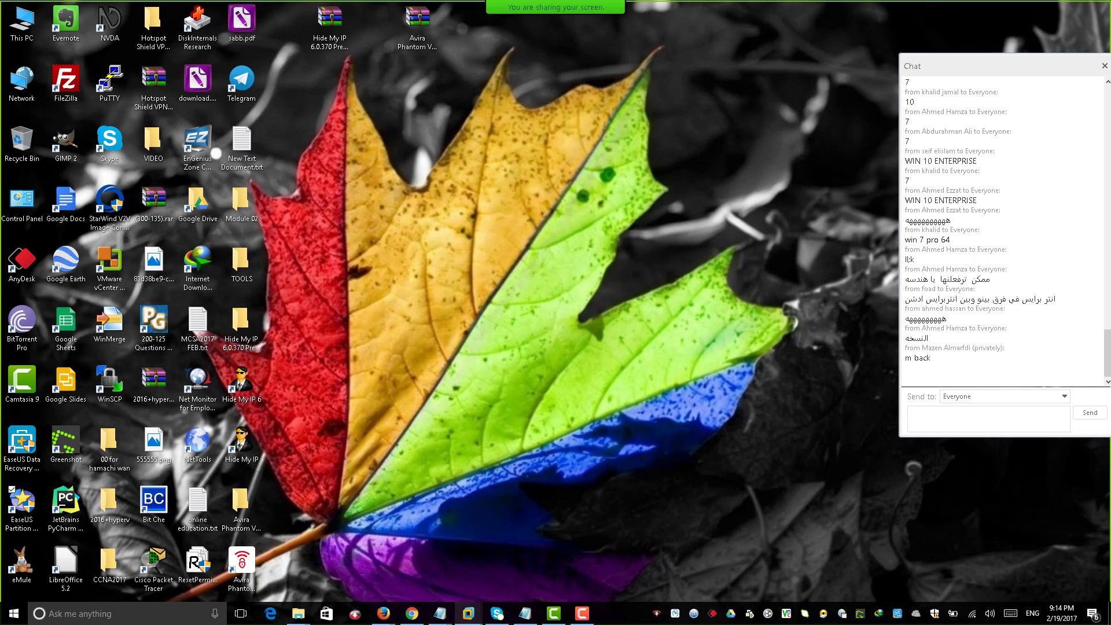
mouse_move(468, 613)
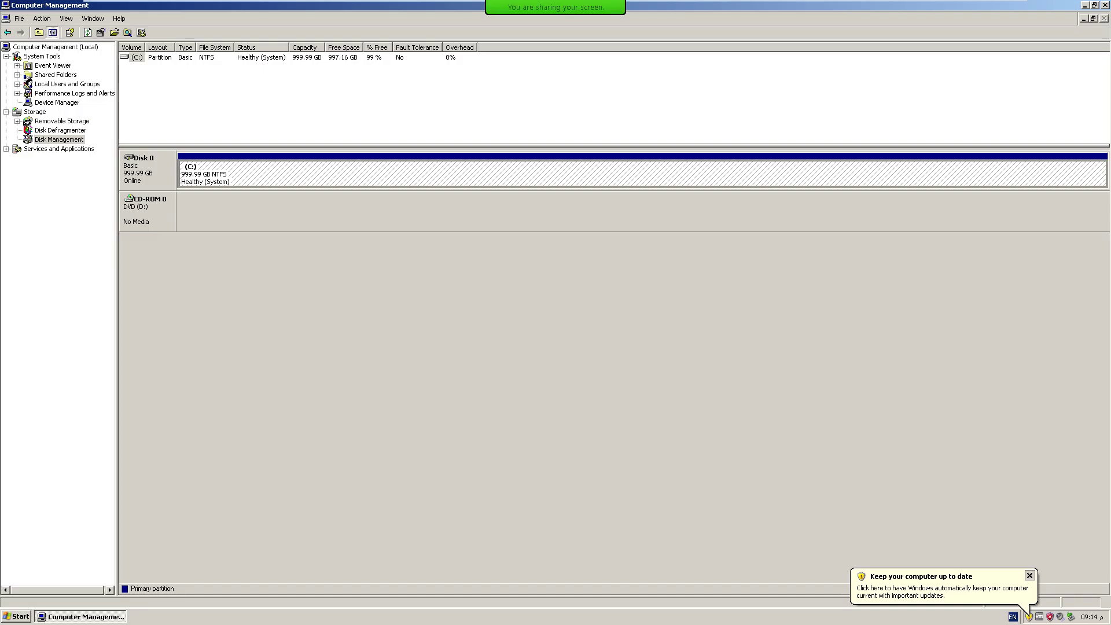
Return to the XP guest, close Computer Management with Alt+F4 and exit full screen.
click(640, 544)
key(alt+F4)
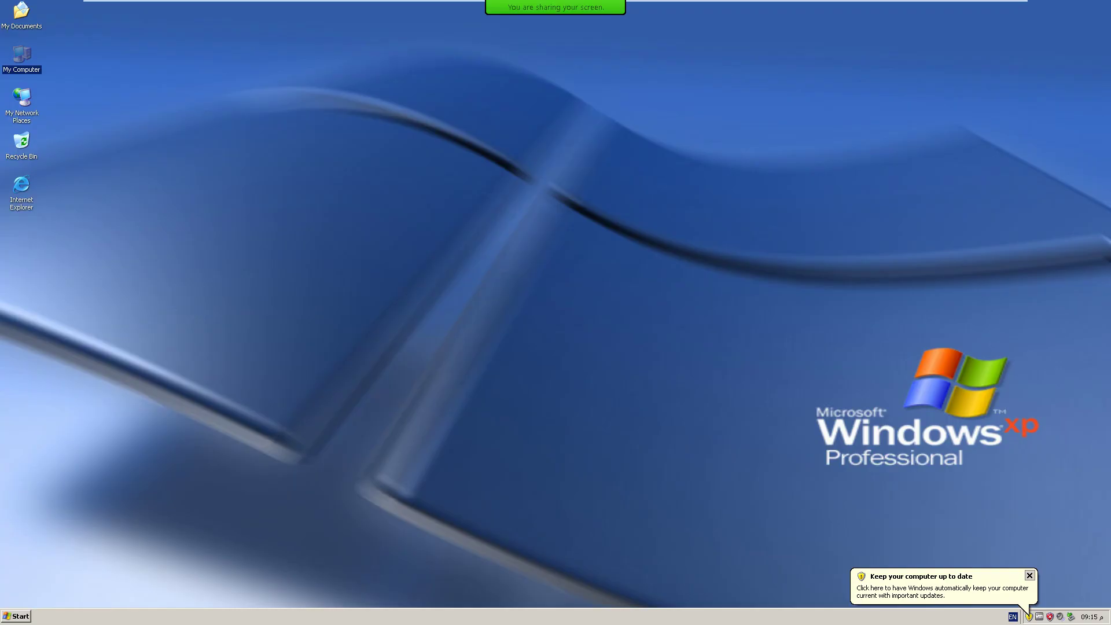
click(1001, 7)
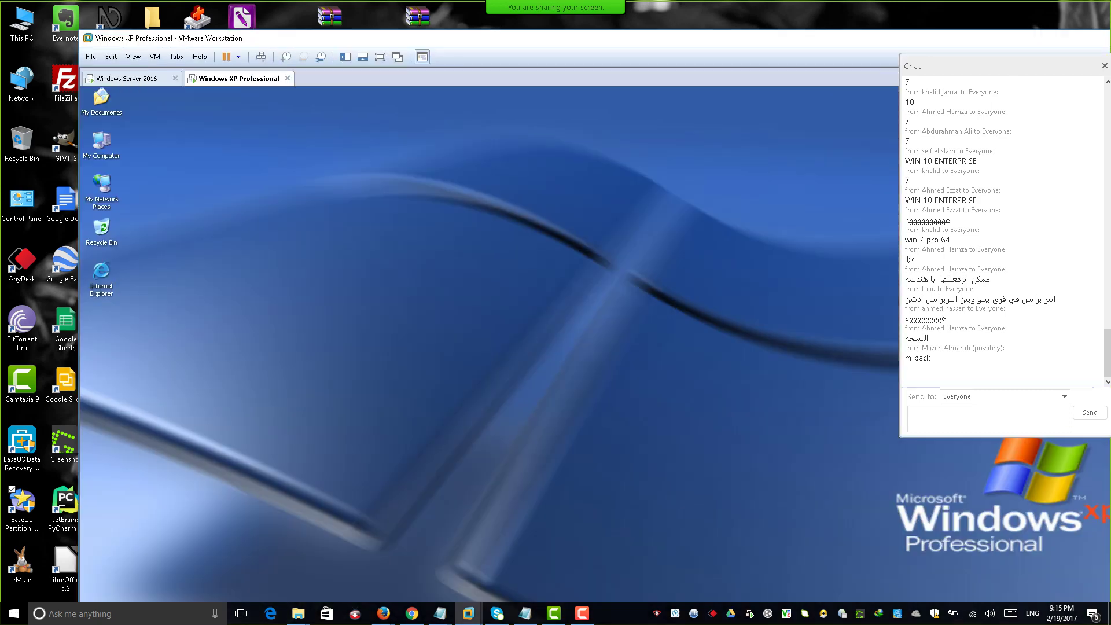
Shut down the Windows Server 2016 guest with reason Operating System: Recovery (Unplanned), then release input.
key(ctrl+Tab)
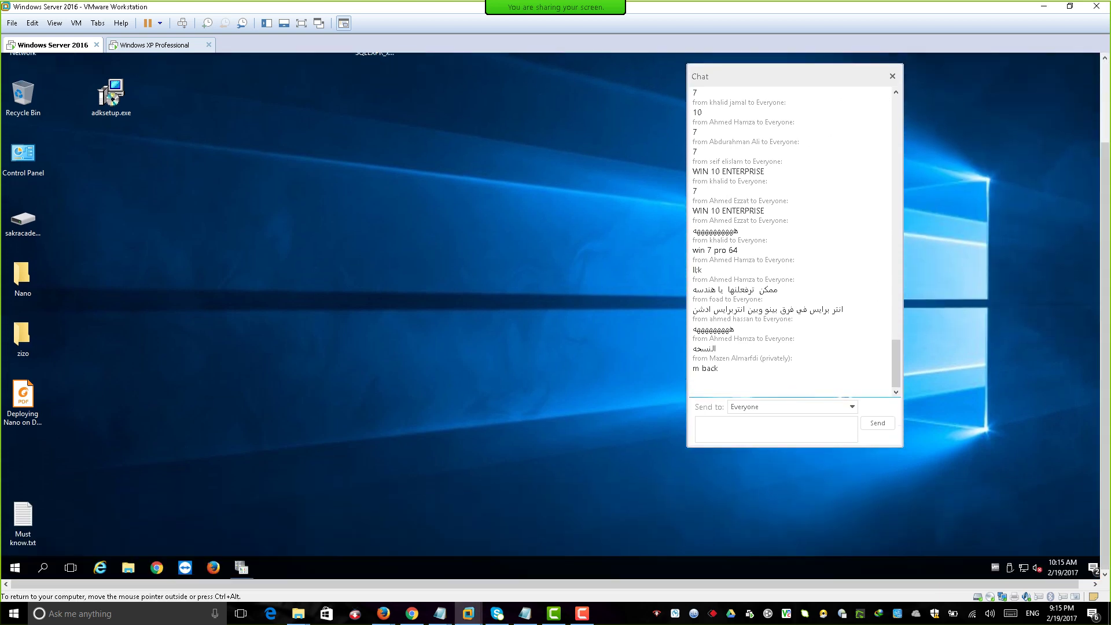
click(15, 567)
click(15, 543)
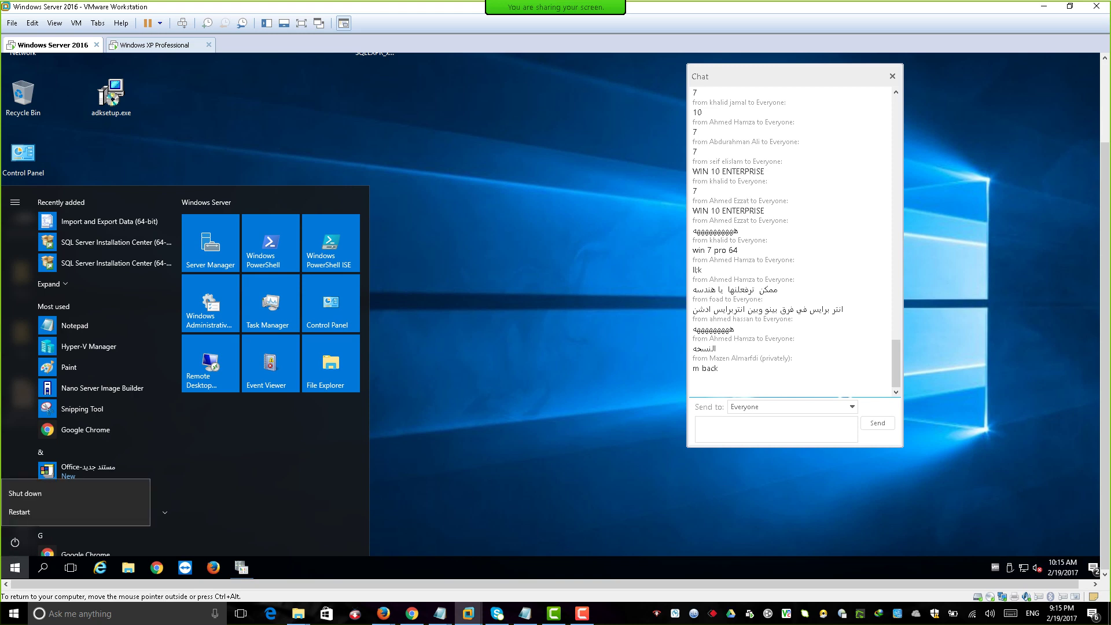
click(35, 493)
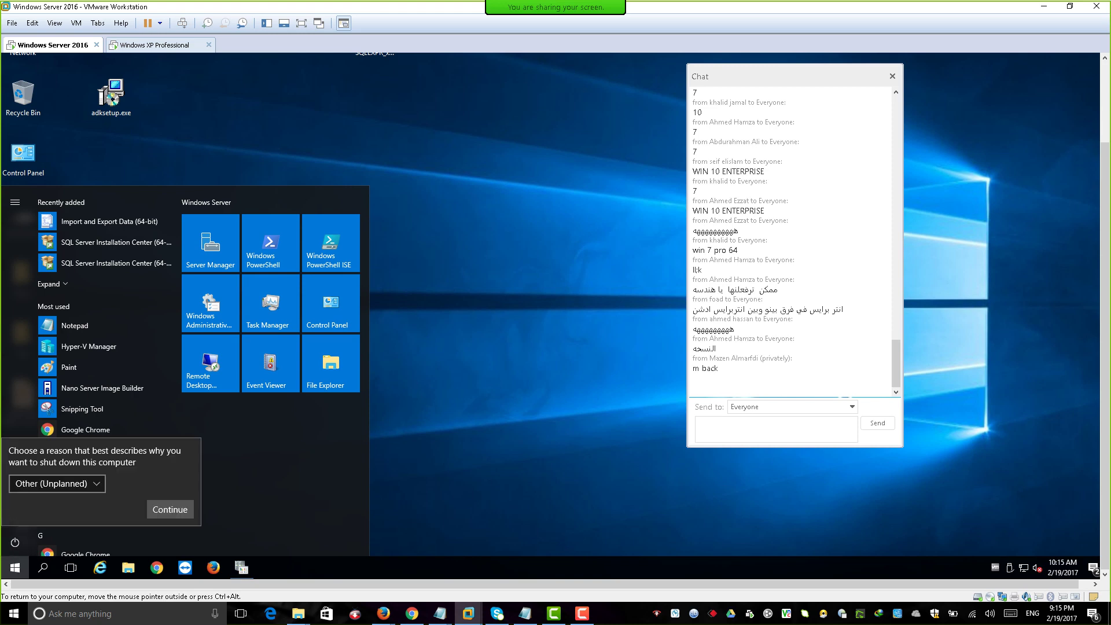
click(57, 484)
click(63, 504)
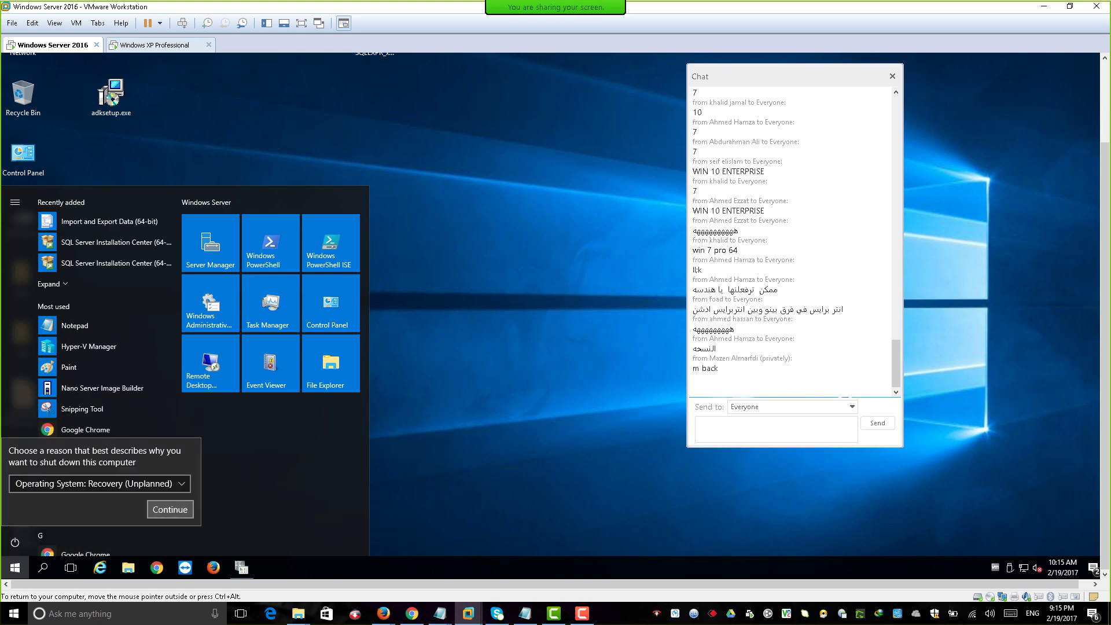
click(170, 509)
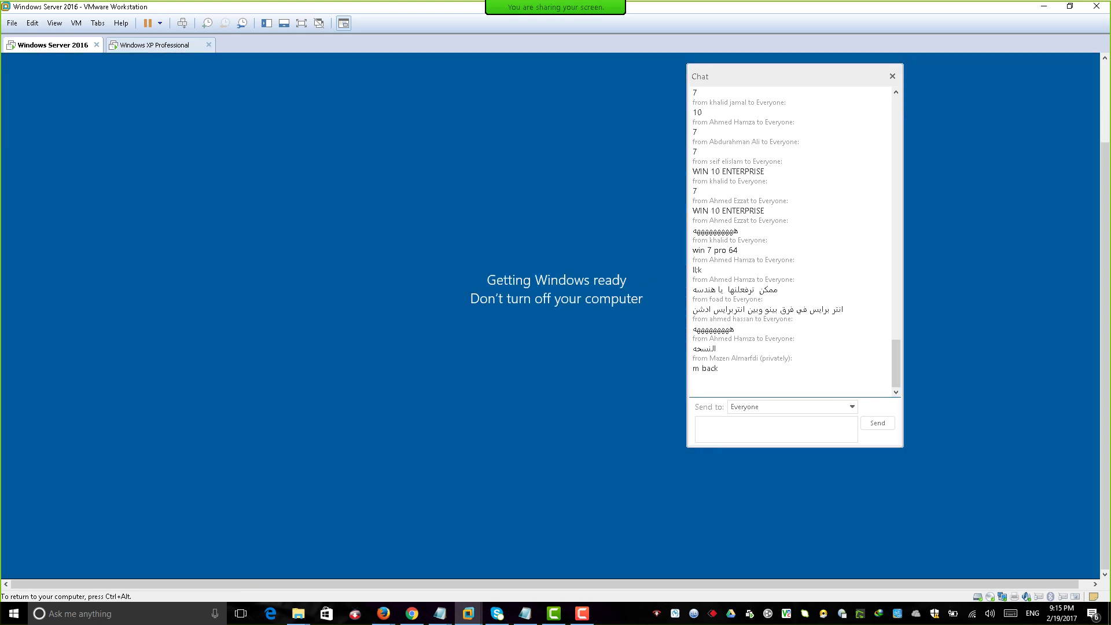
key(ctrl+alt)
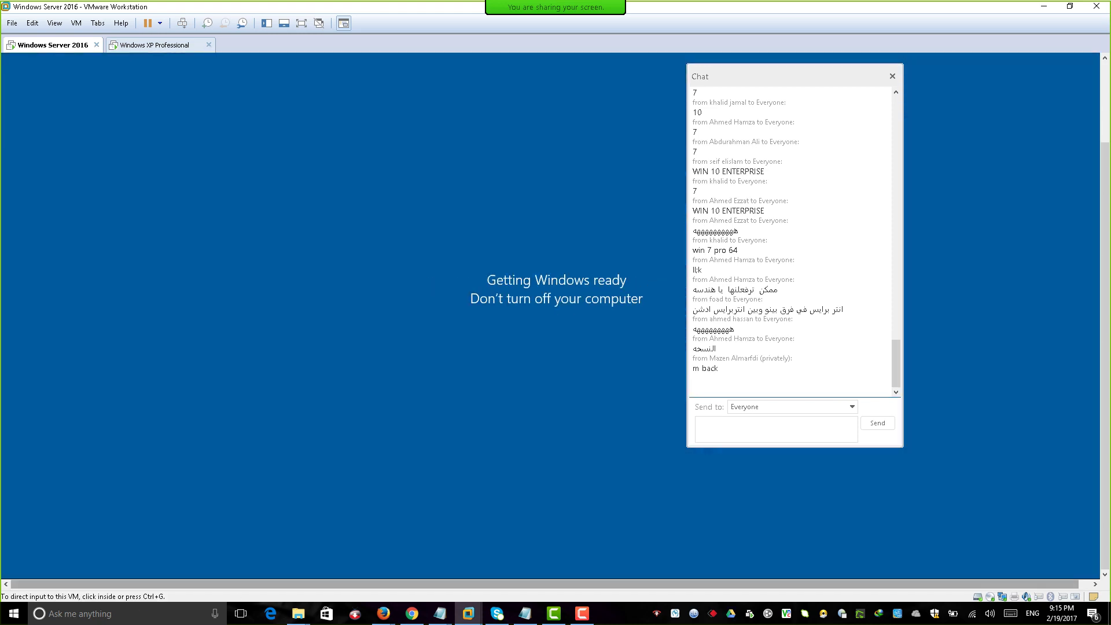
mouse_move(467, 613)
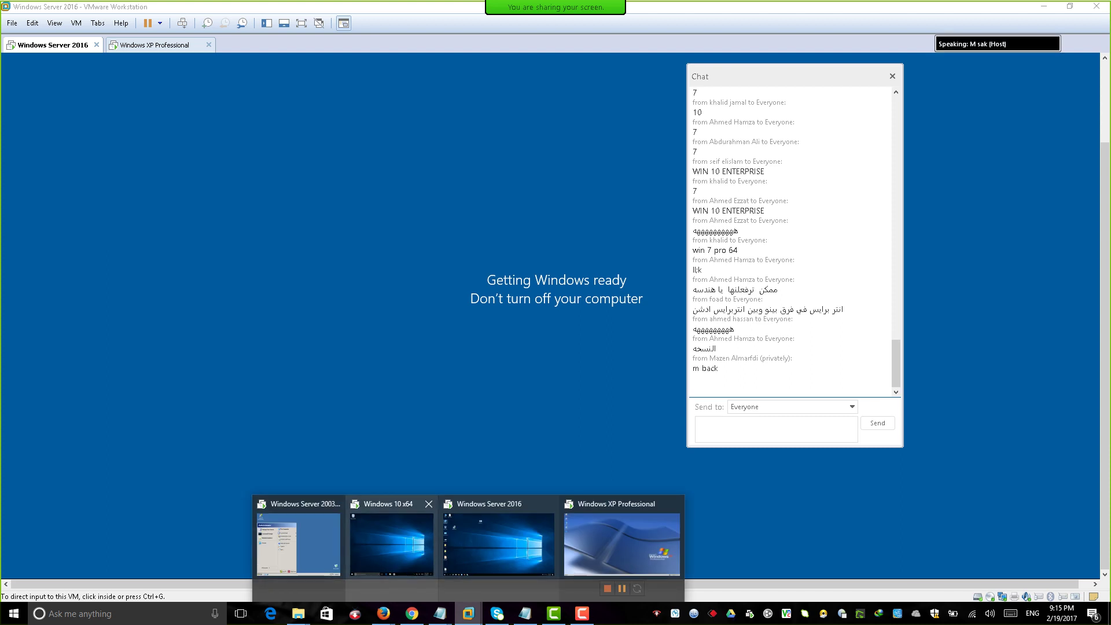
Choose a power option from the Windows 10 x64 guest's Start menu.
click(395, 544)
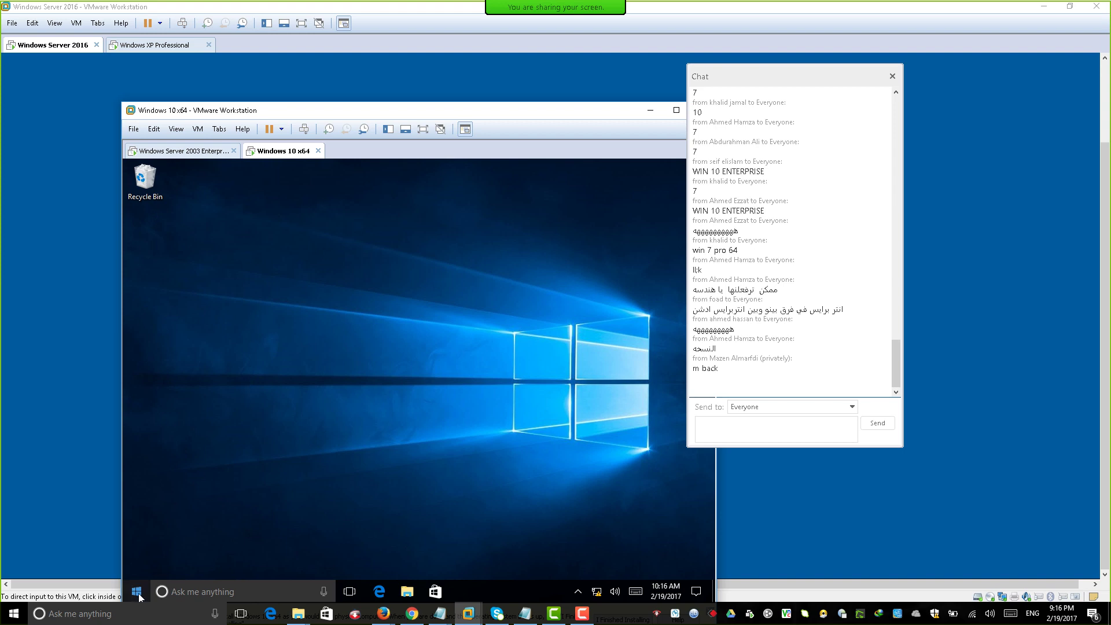
click(138, 592)
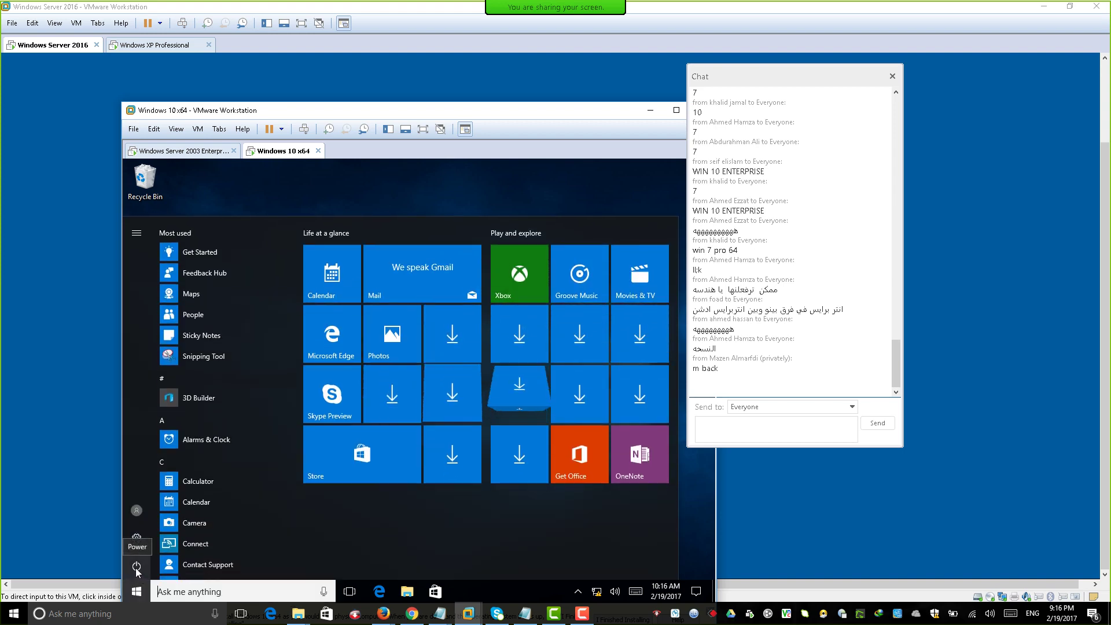
click(137, 569)
click(167, 521)
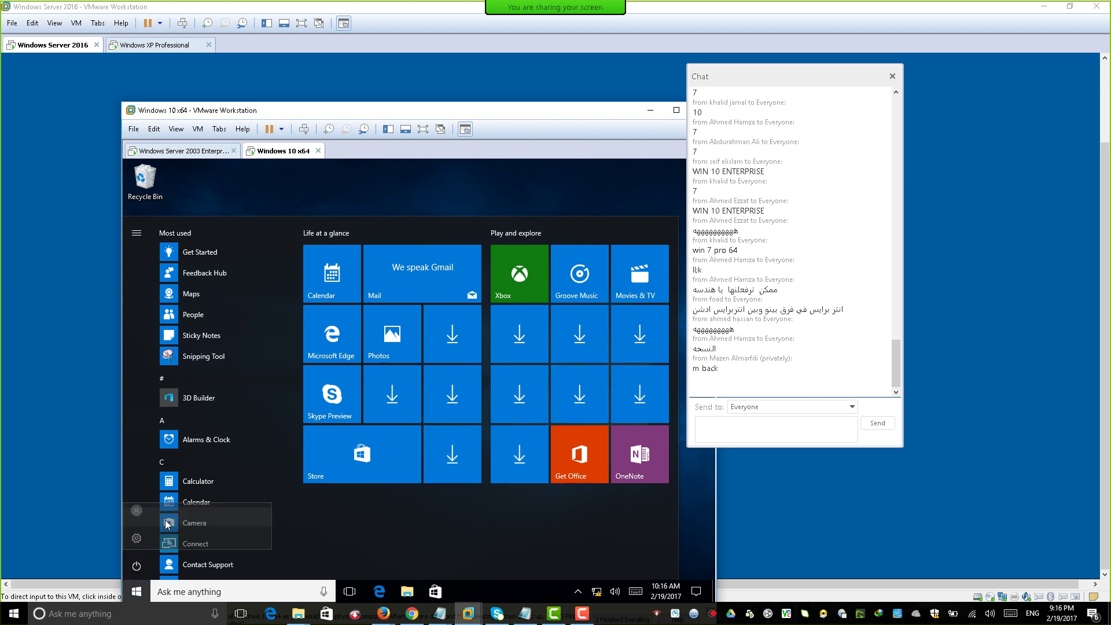
Shut down the Windows Server 2003 guest with reason Hardware: Installation (Planned).
click(215, 158)
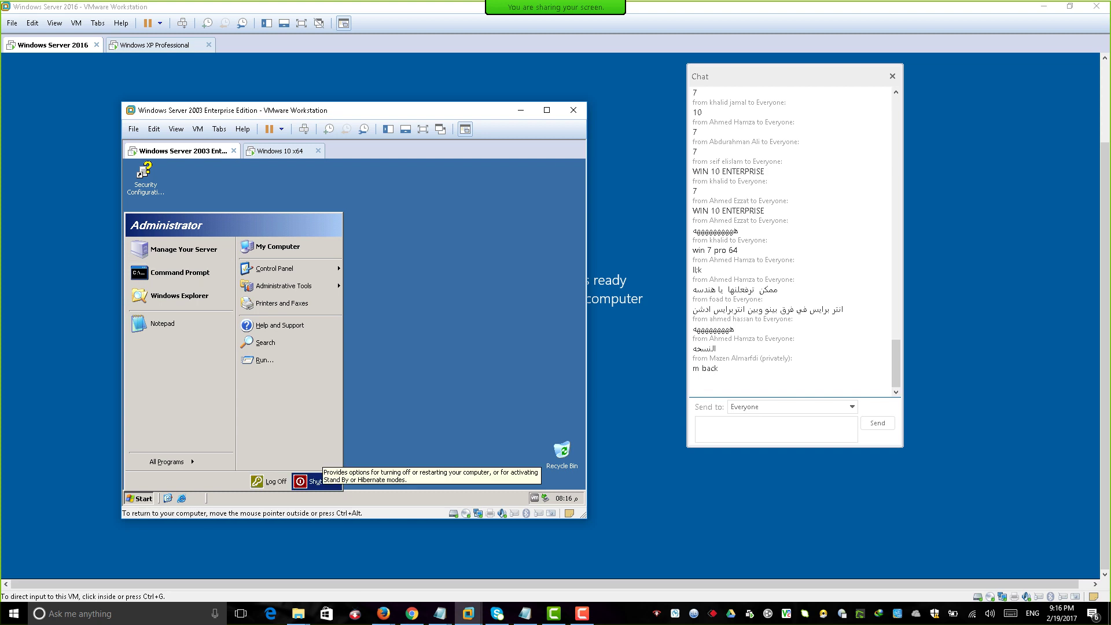
click(309, 481)
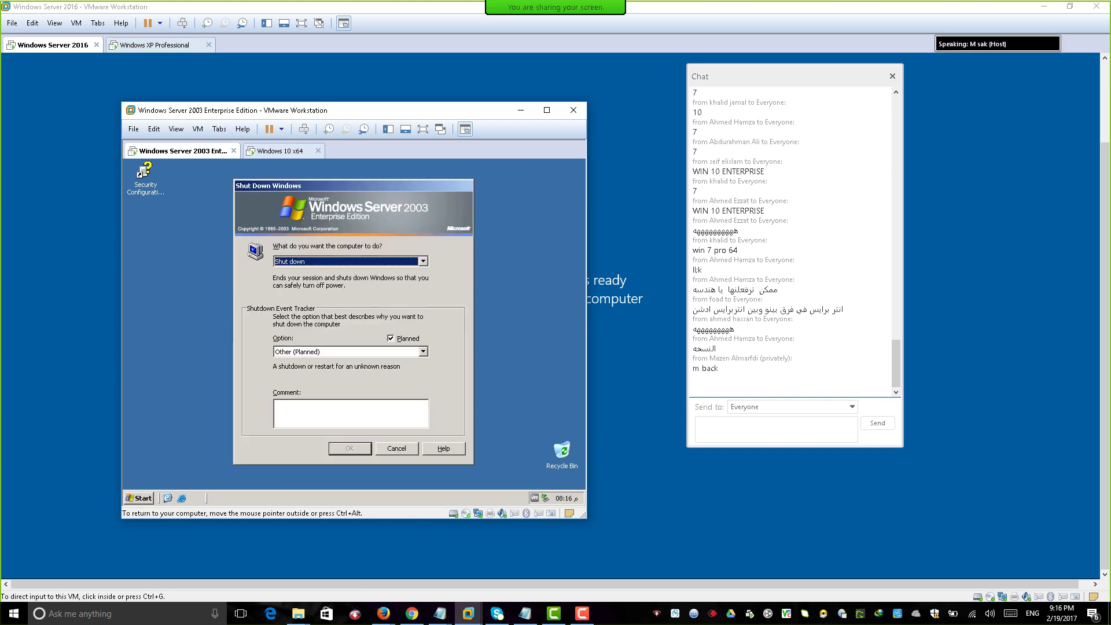
click(424, 352)
click(325, 376)
key(Return)
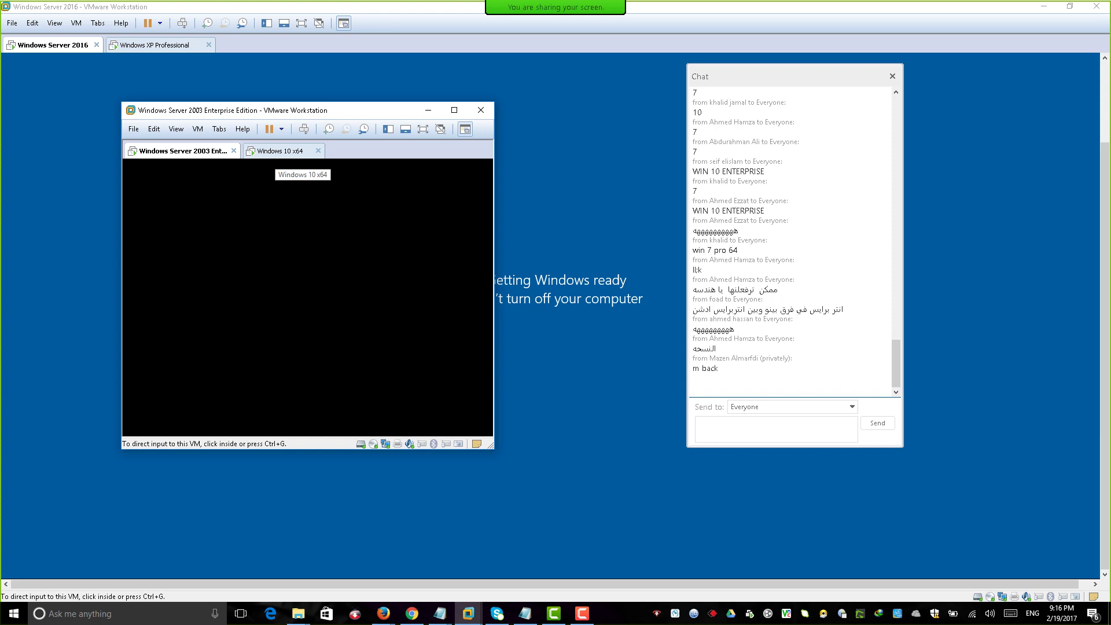
Dismiss the defragmentation hint in Windows 10 x64 and close the inner Windows 10 x64 window.
click(282, 152)
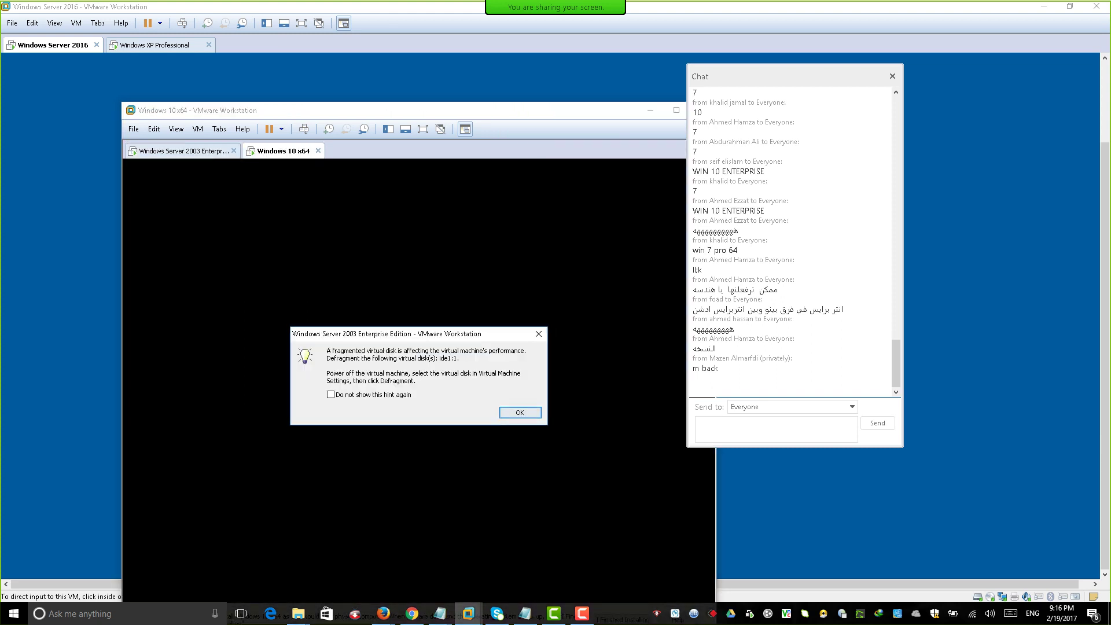
click(520, 412)
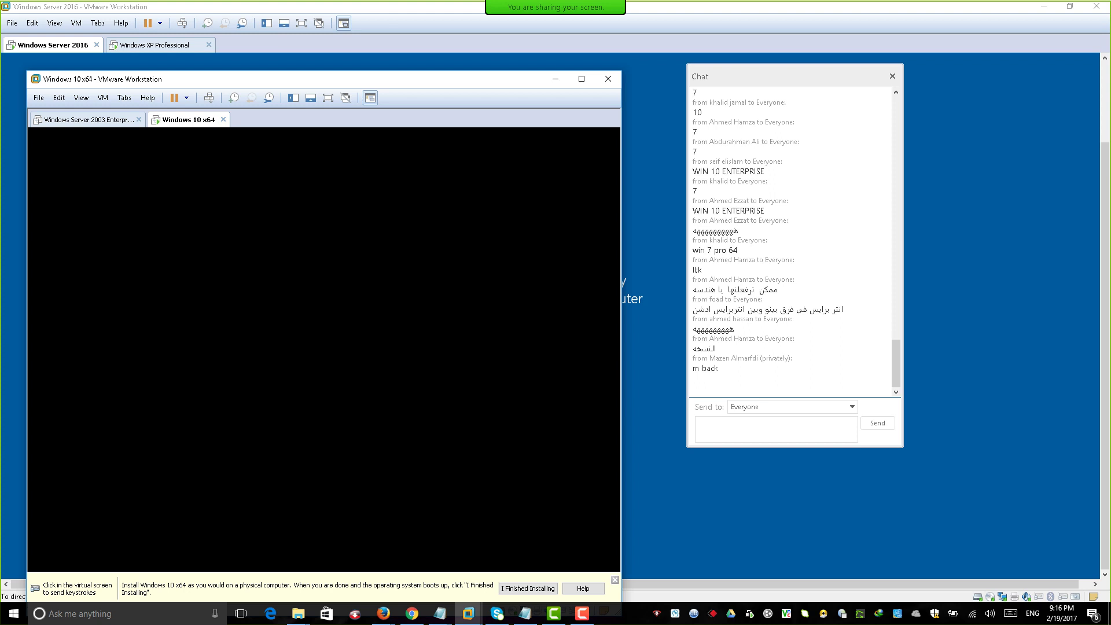
key(ctrl+Tab)
key(ctrl+Tab)
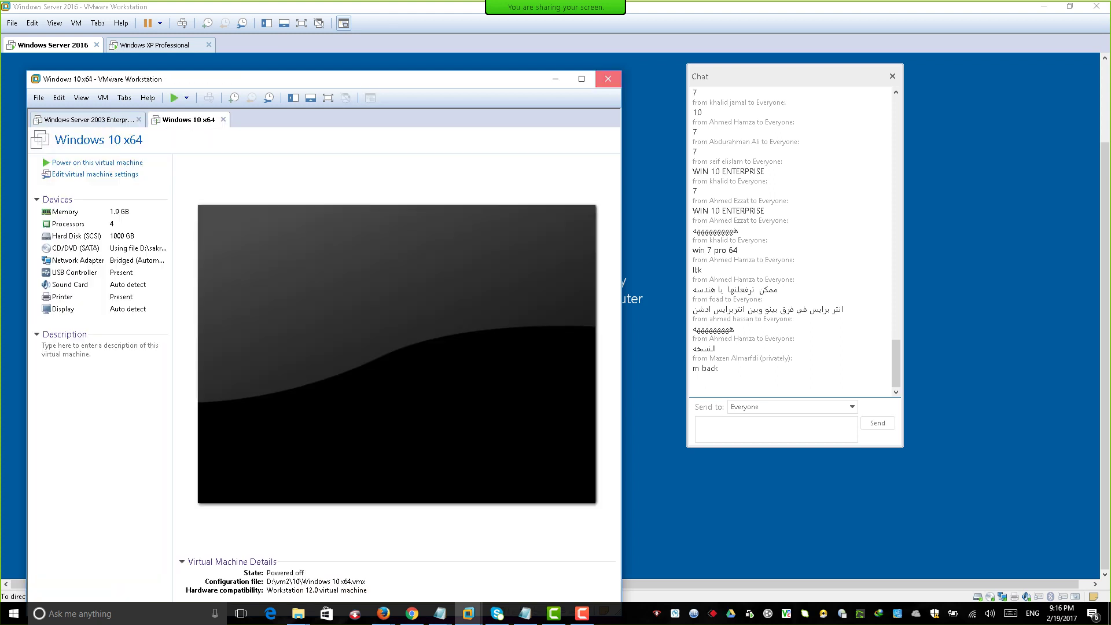
click(607, 79)
Cycle through the virtual machine tabs to reach Windows XP Professional.
key(ctrl+Tab)
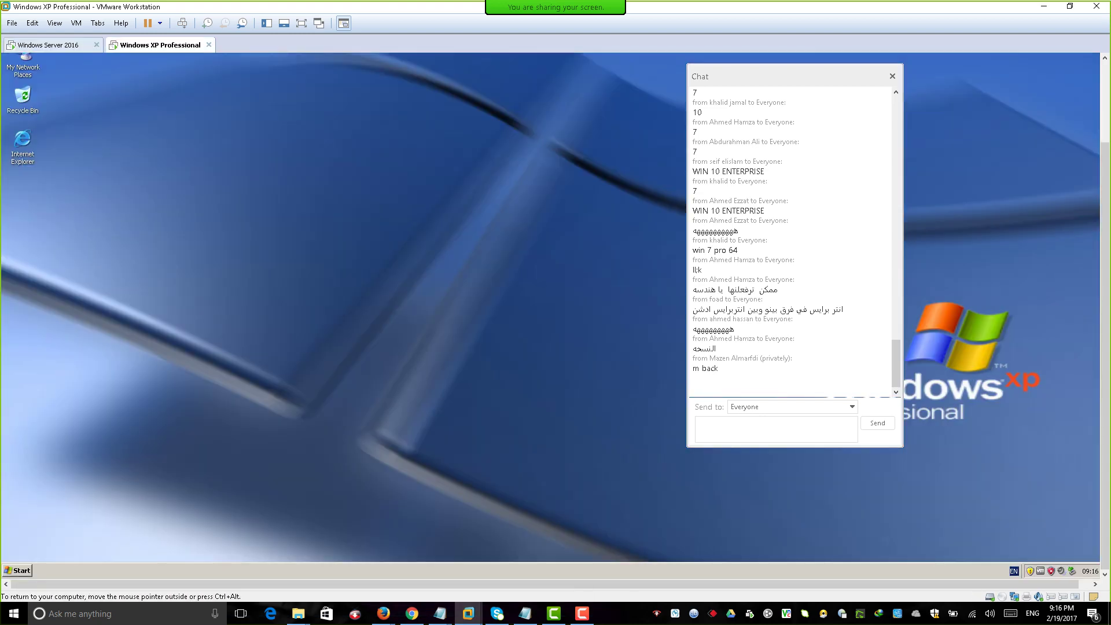
key(ctrl+Tab)
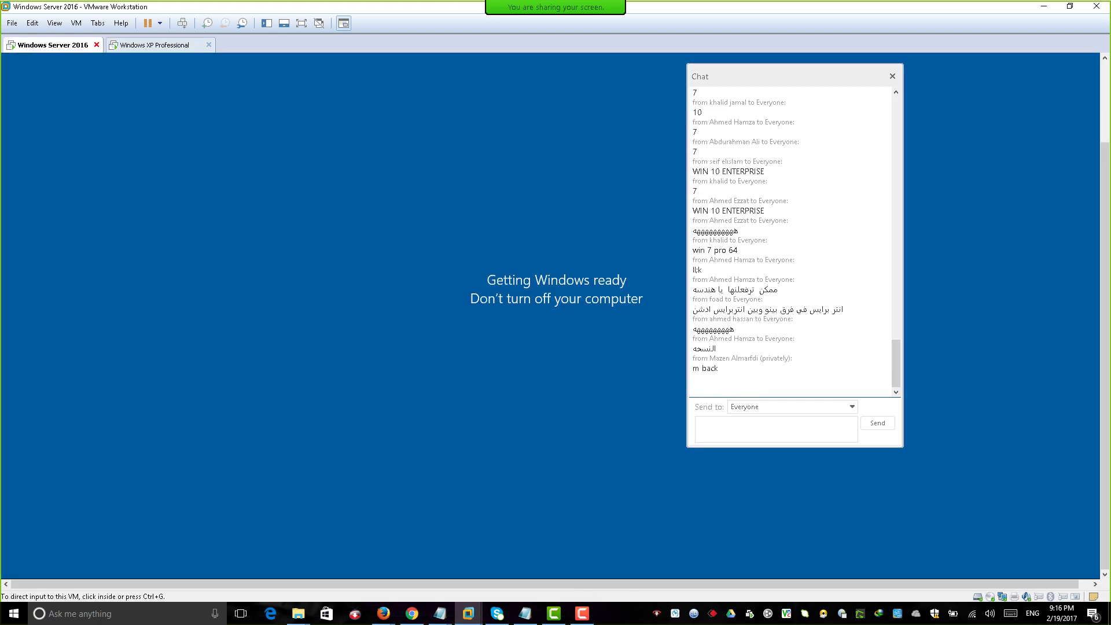
key(ctrl+Tab)
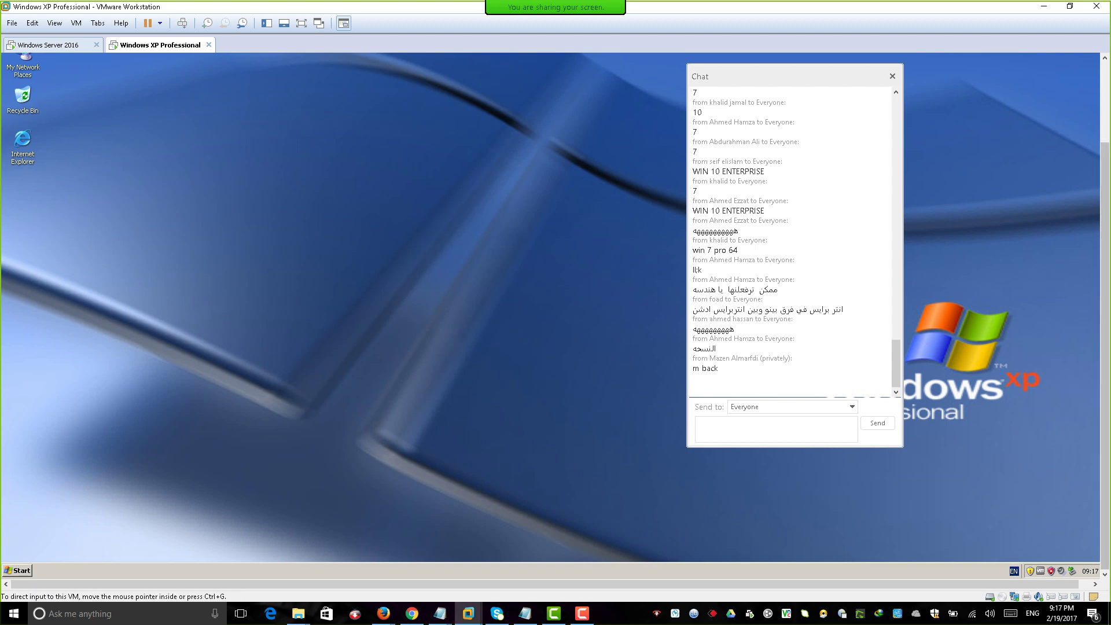
scroll(556, 316, up, 3)
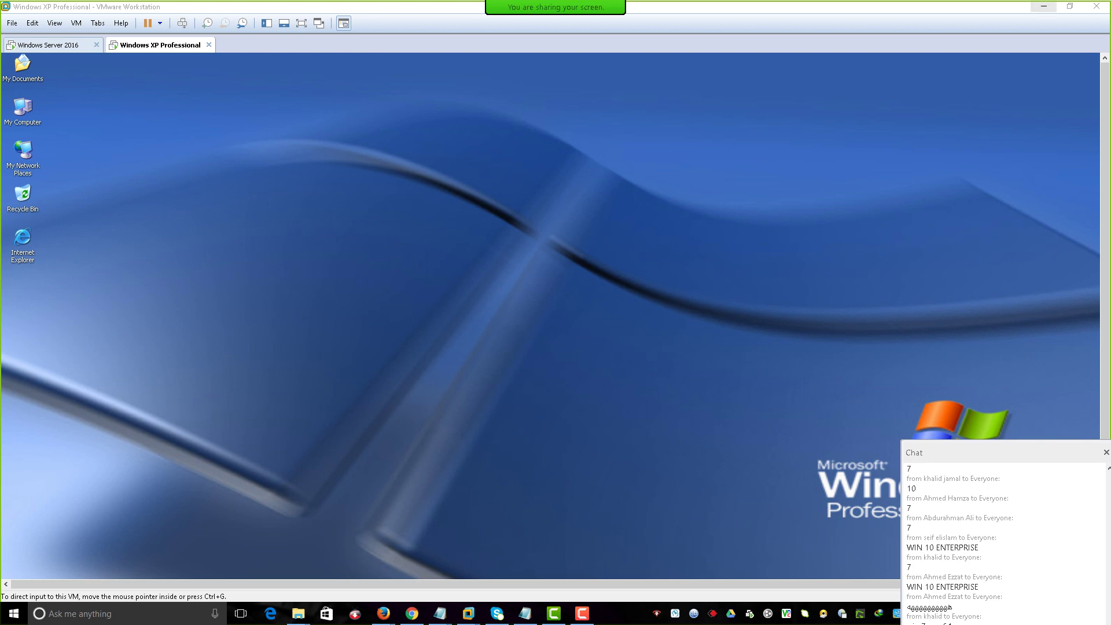
Open the host's Computer Management from This PC and load Disk Management.
click(1044, 7)
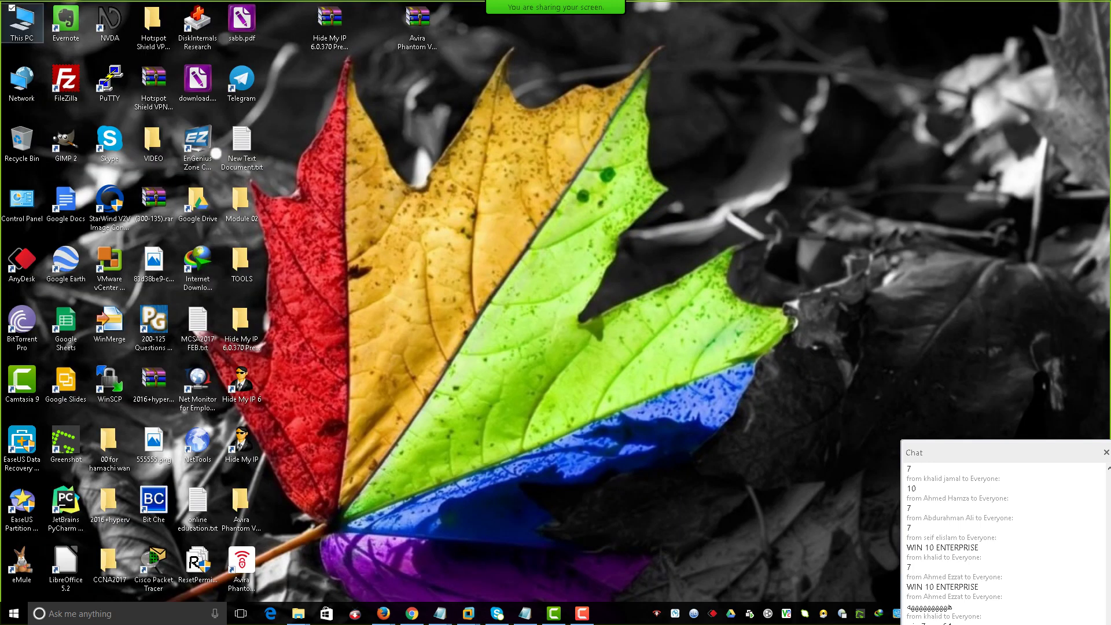
right_click(2, 26)
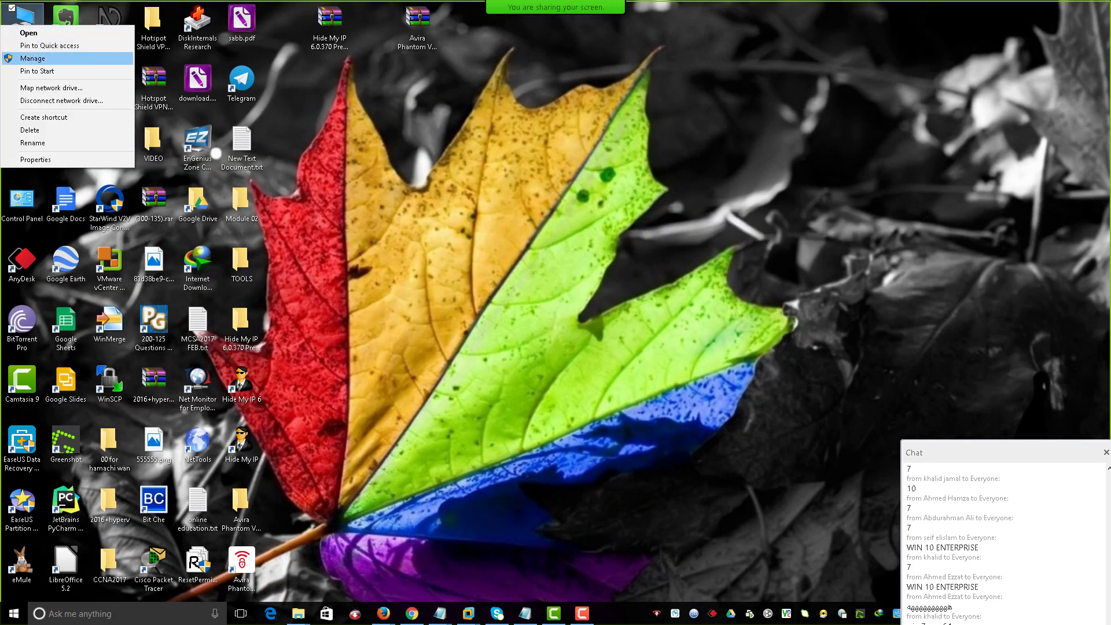
click(35, 59)
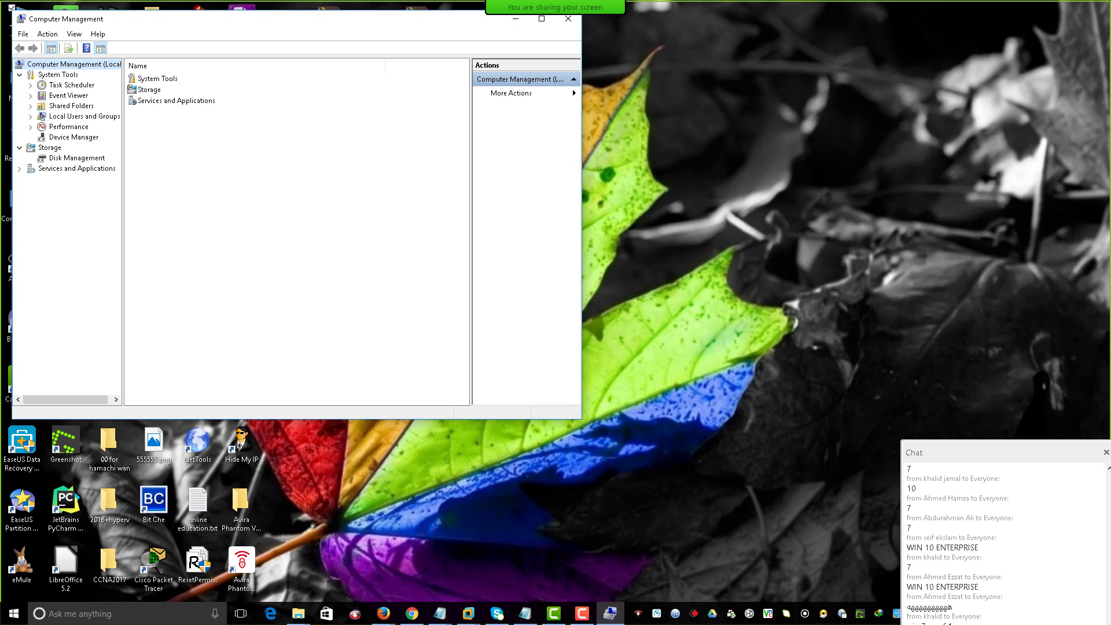
click(77, 158)
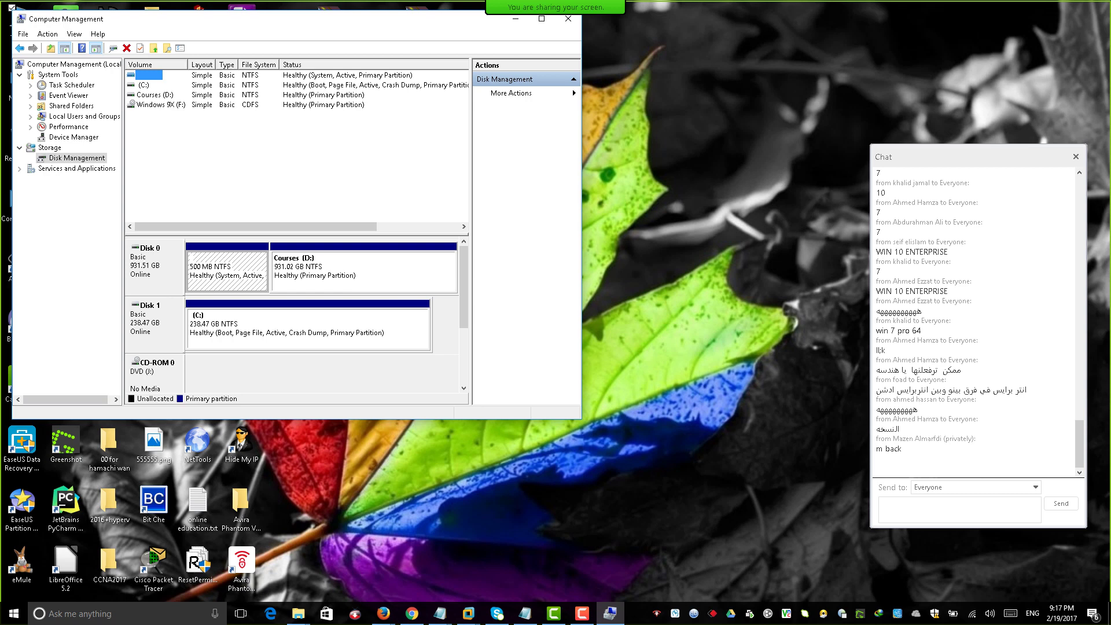
Start creating a new virtual hard disk and set its size to 250 GB.
right_click(92, 157)
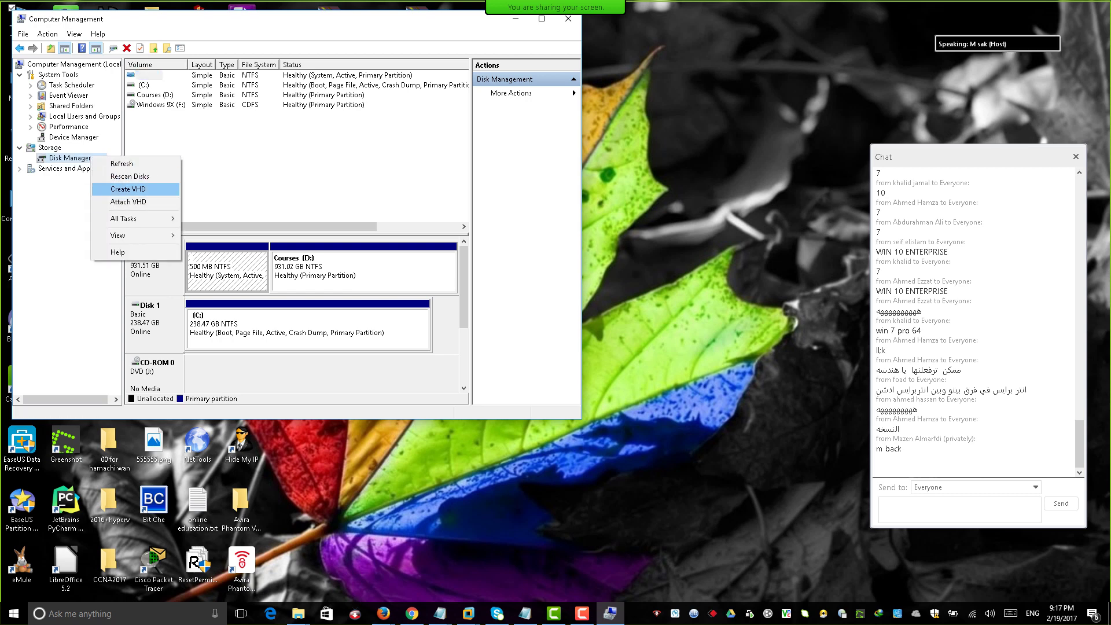
click(128, 189)
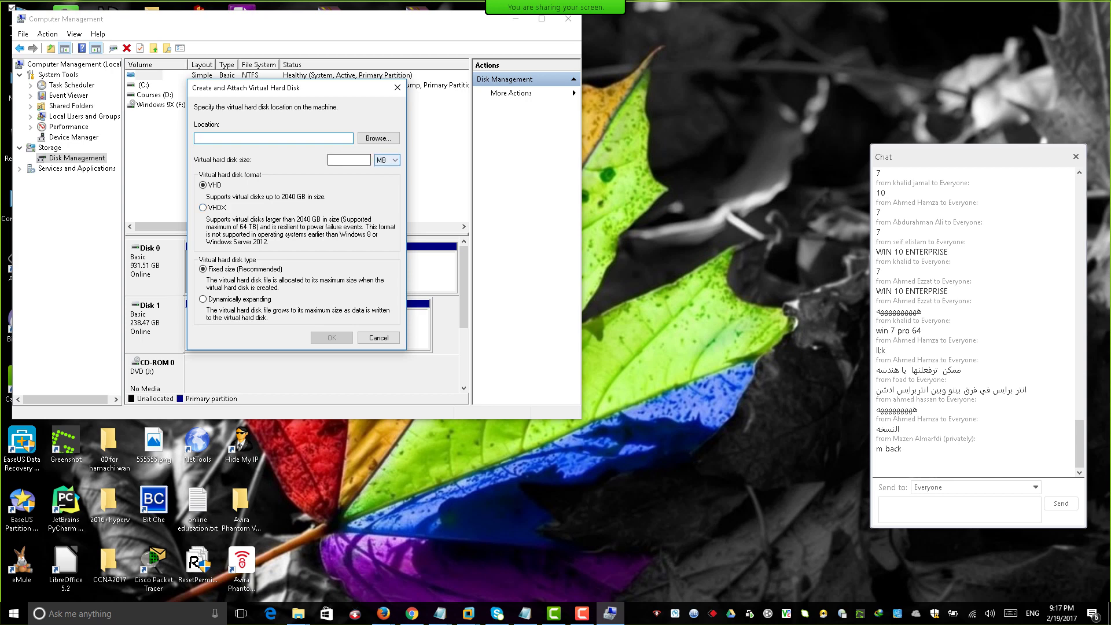
click(387, 160)
click(387, 178)
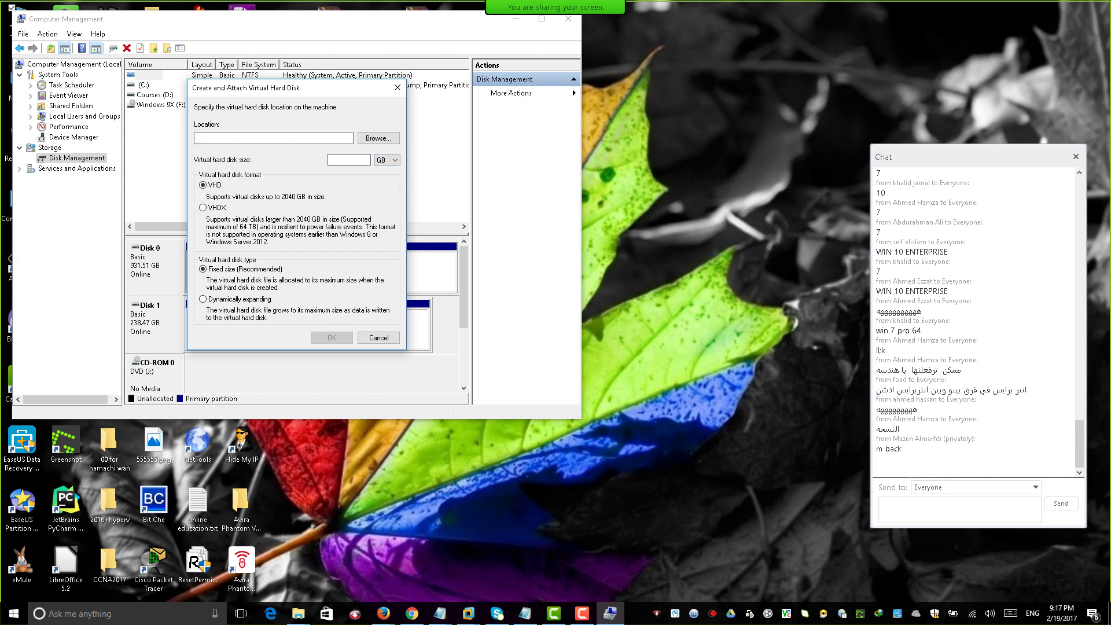
text(100)
key(BackSpace)
key(BackSpace)
key(BackSpace)
text(250)
Save it as ok.vhd in a new Desktop folder 'dell', dynamically expanding, and create it.
click(378, 138)
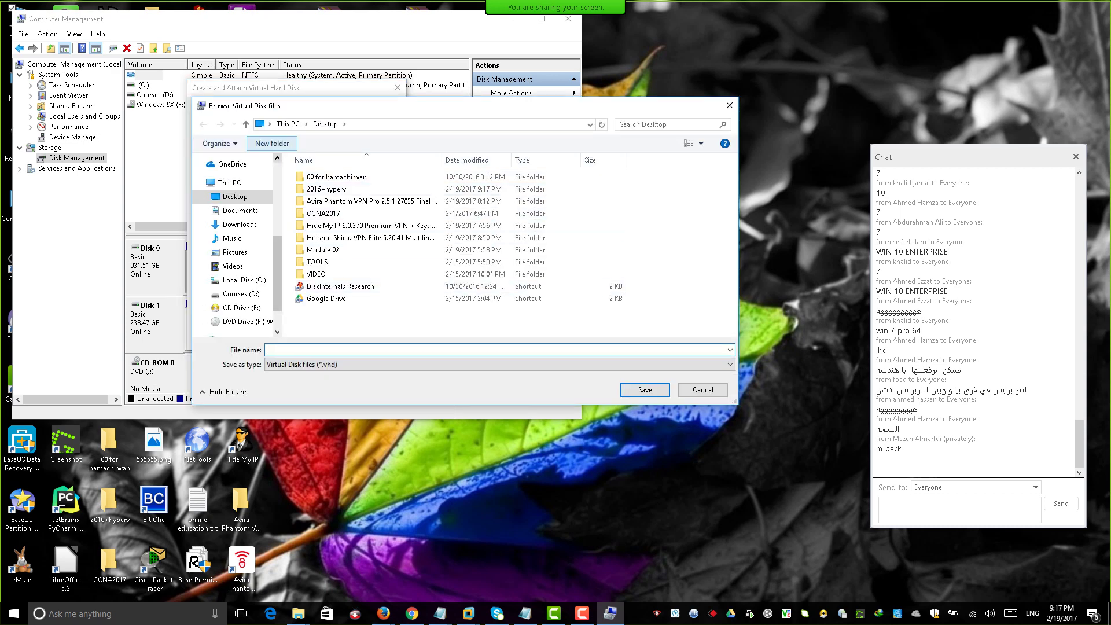
click(272, 143)
text(d)
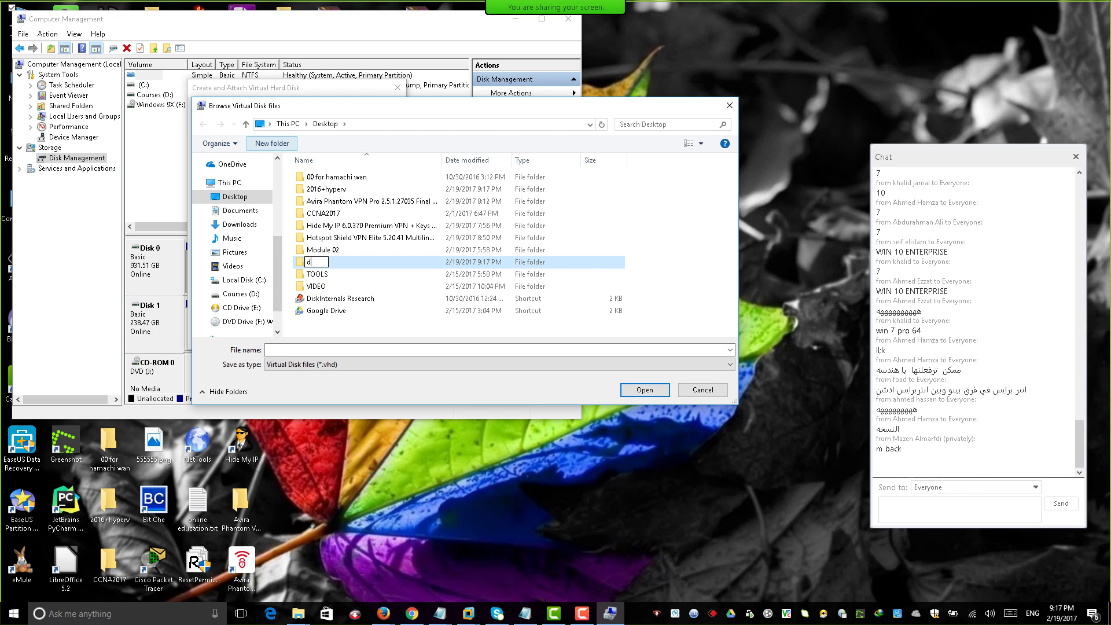
text(ell)
key(Return)
key(Return)
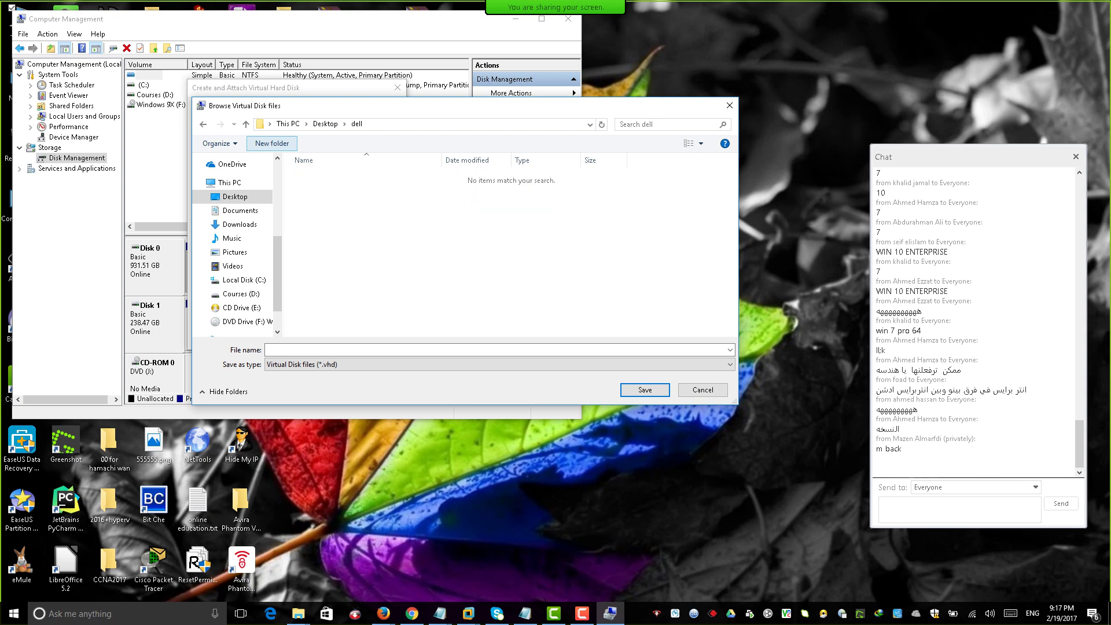
click(268, 350)
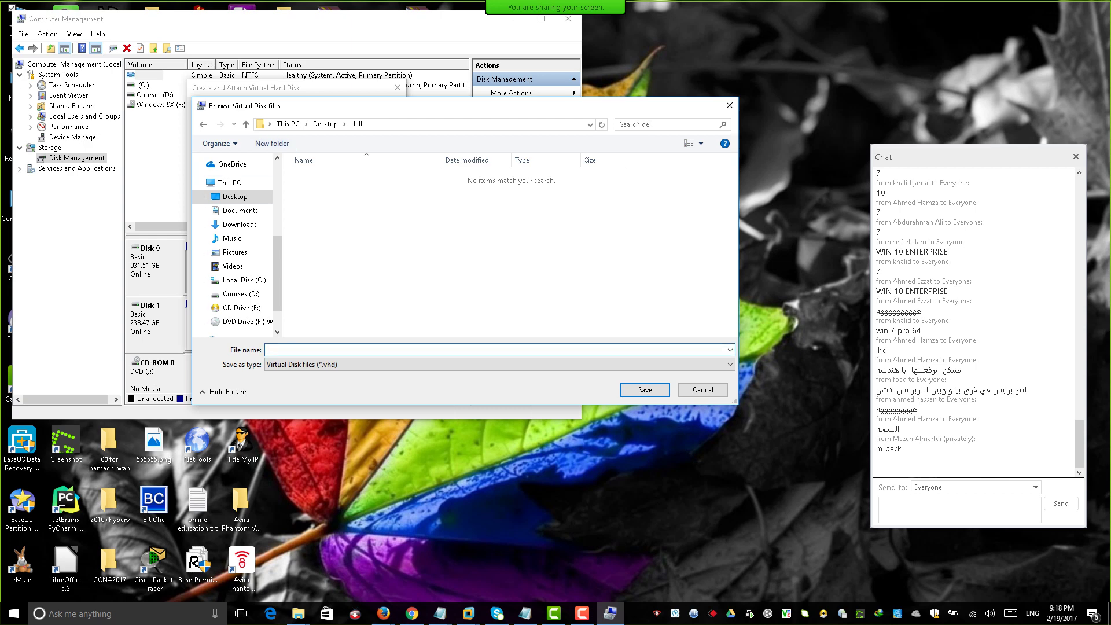
text(ok)
key(Return)
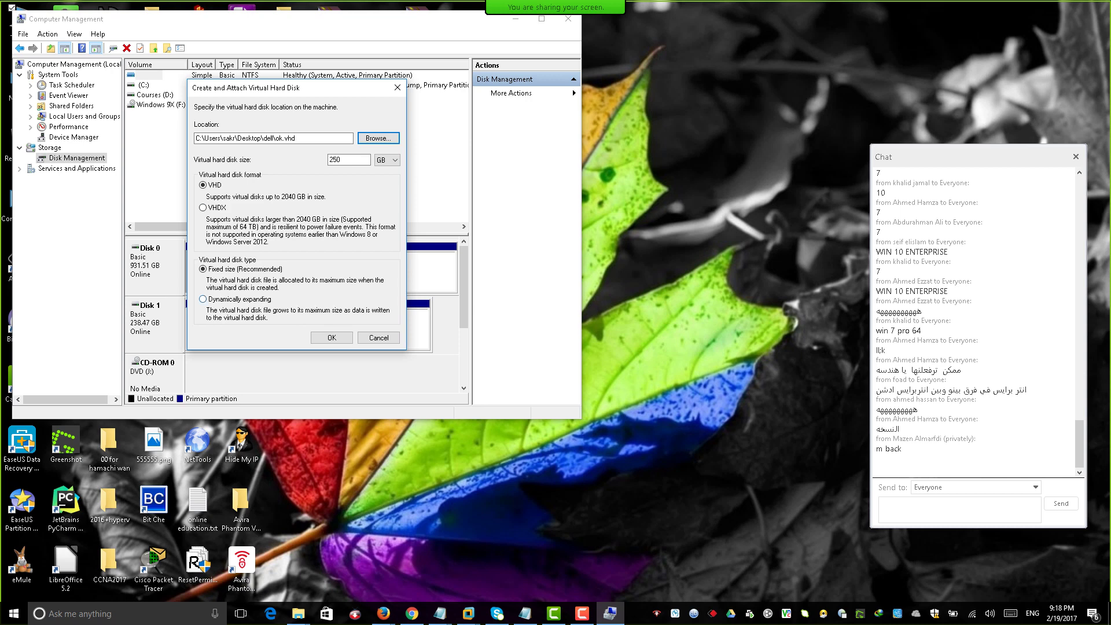
click(203, 299)
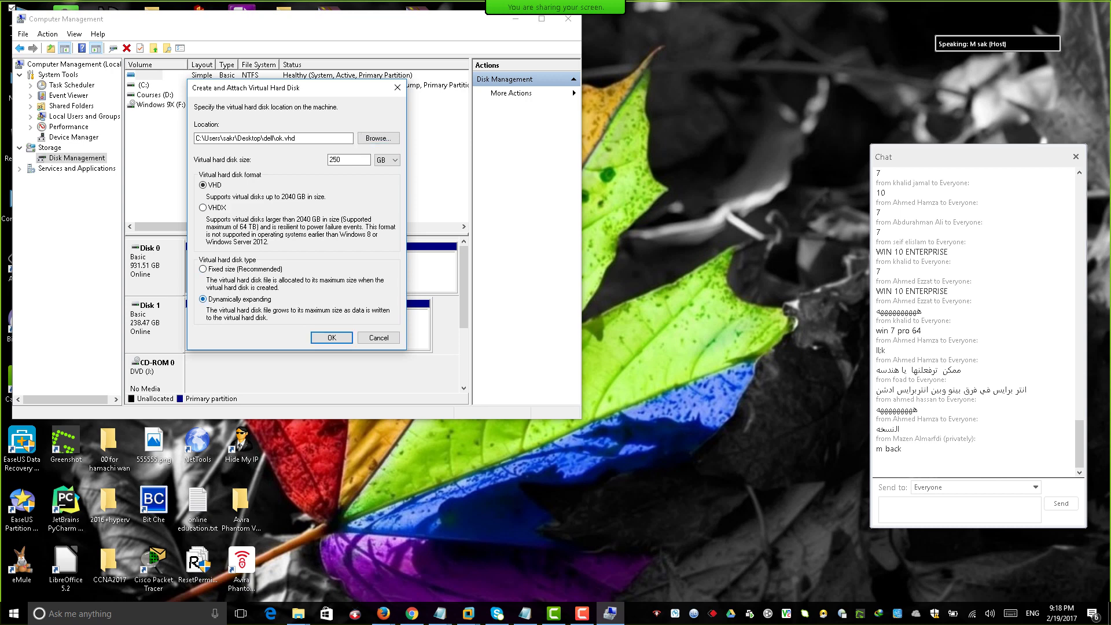
click(332, 338)
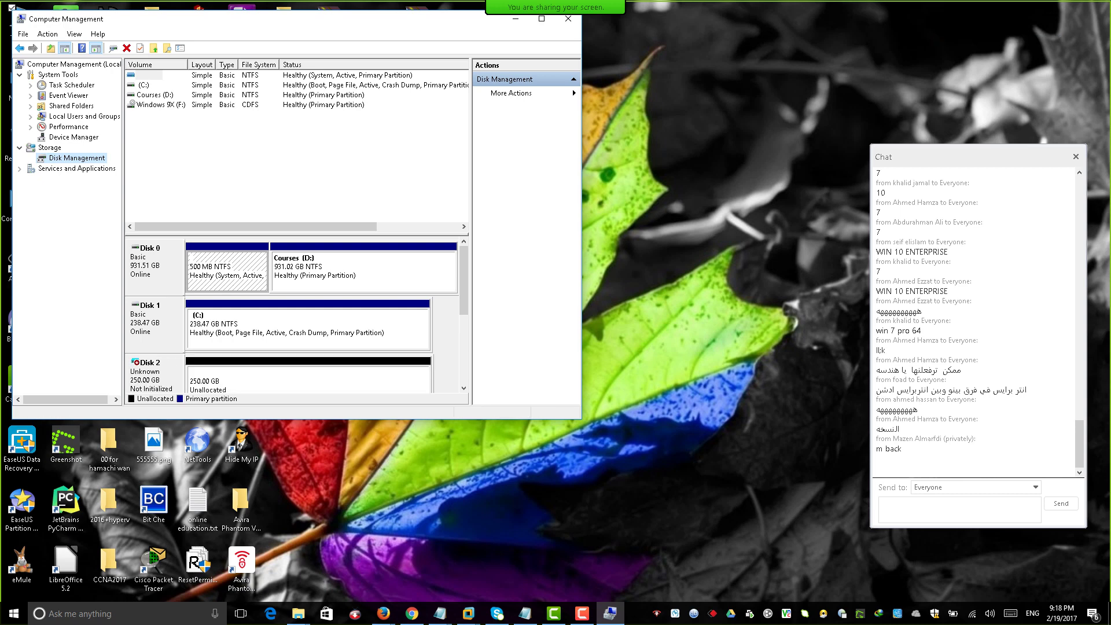
Detach the 250 GB Disk 2 virtual disk and close Computer Management.
right_click(154, 377)
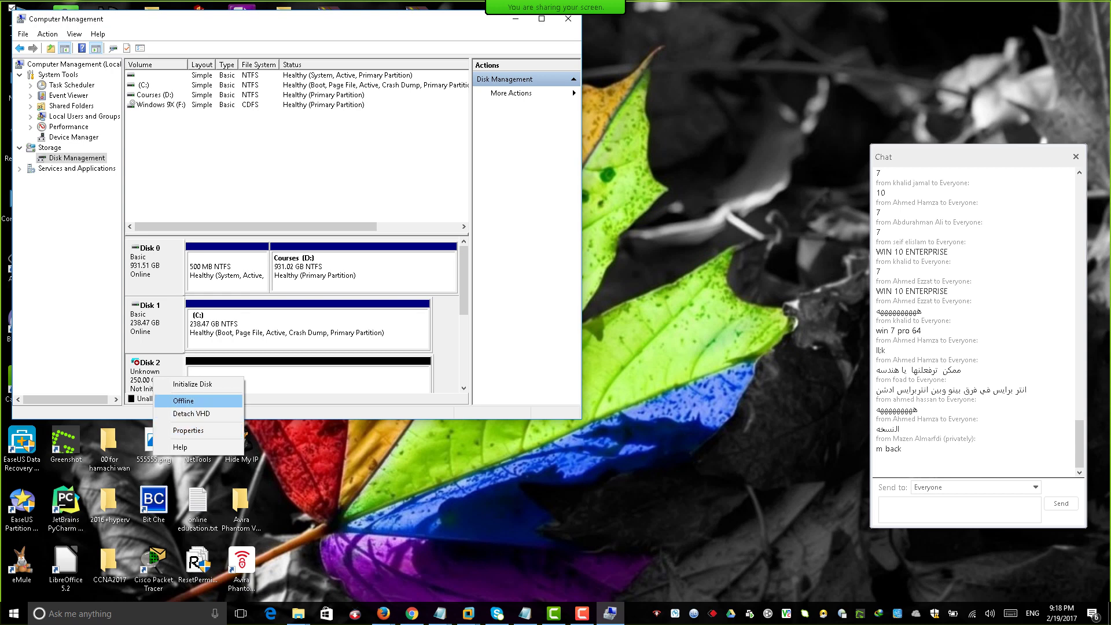
click(191, 413)
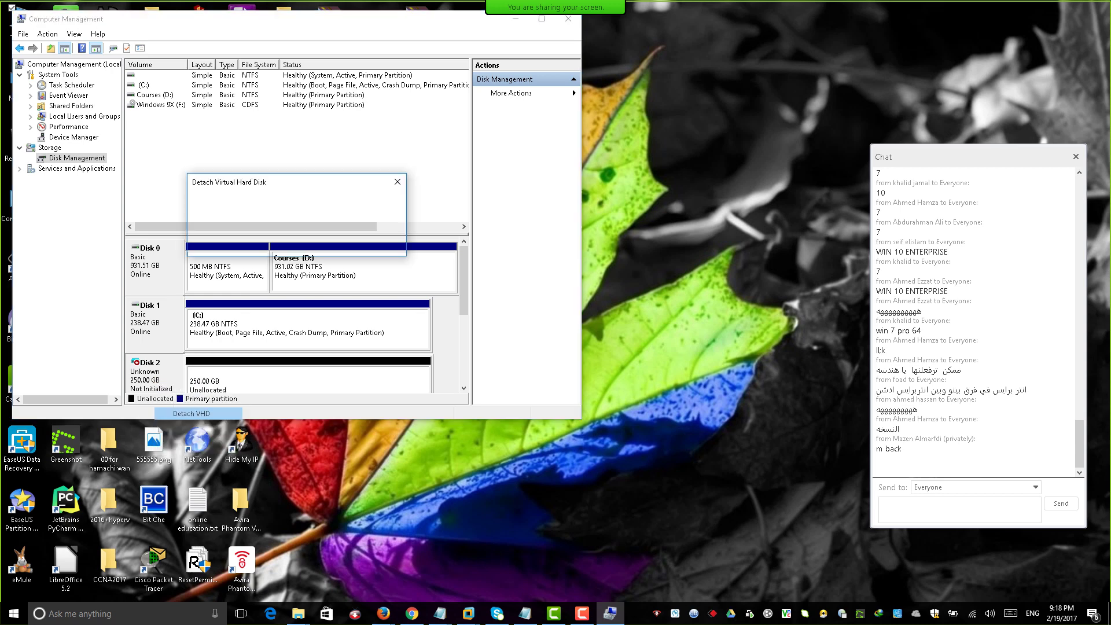
click(332, 244)
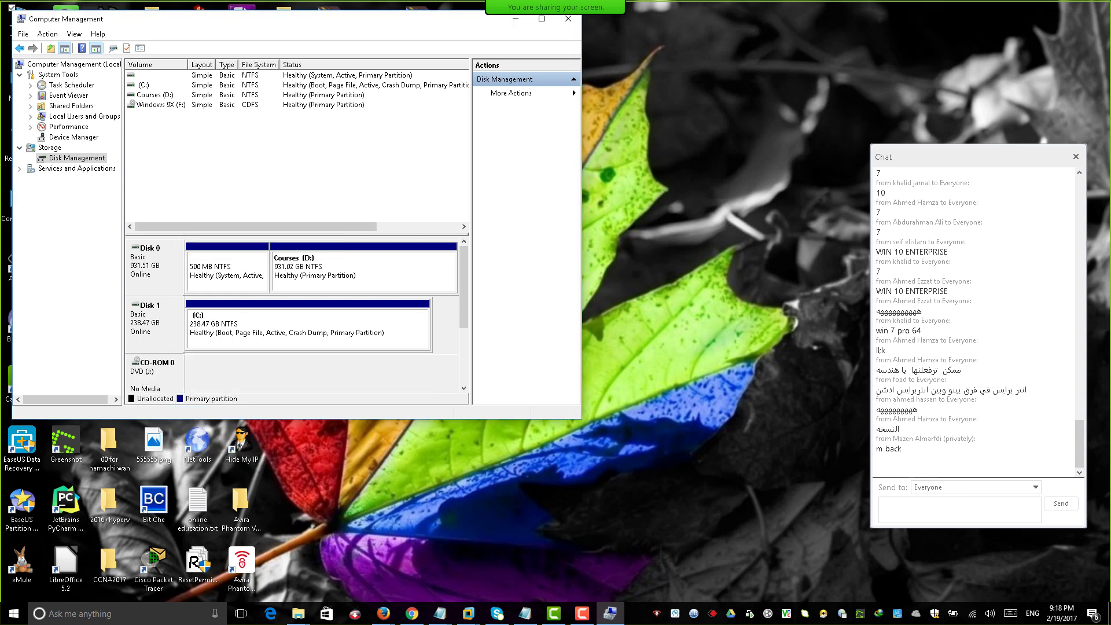
click(569, 19)
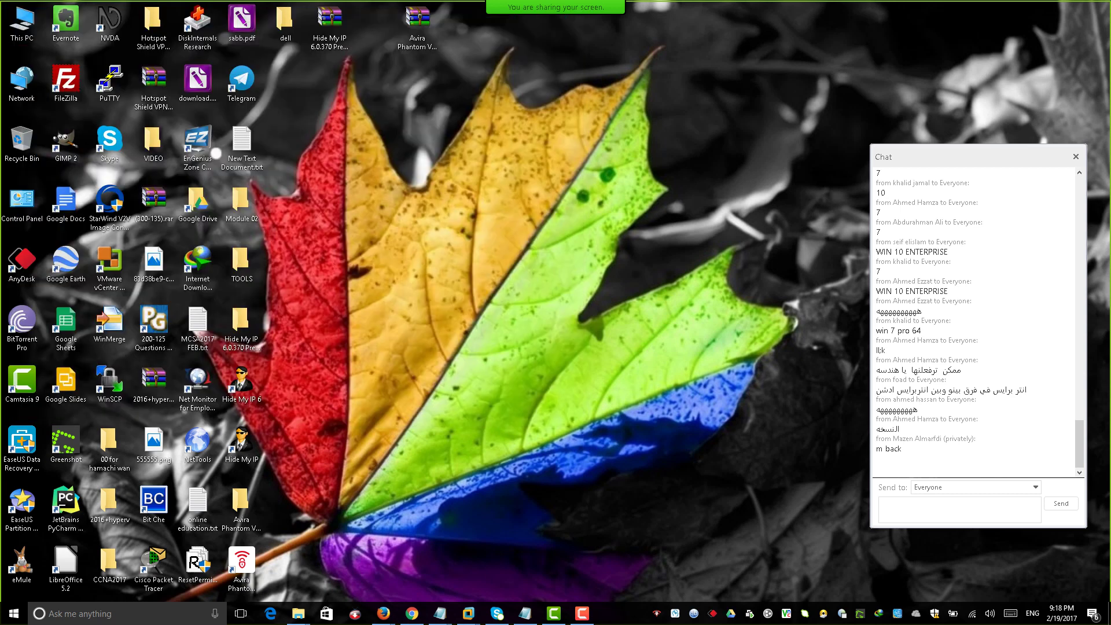
Return to the Windows XP VM and start adding a new hard disk in its settings.
click(468, 613)
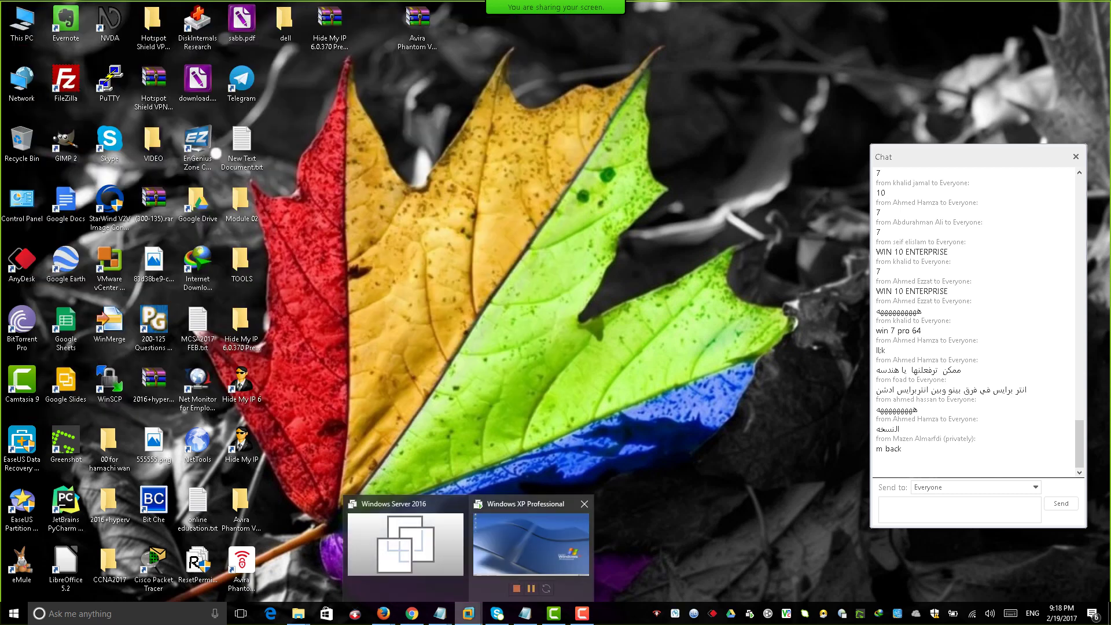
click(531, 549)
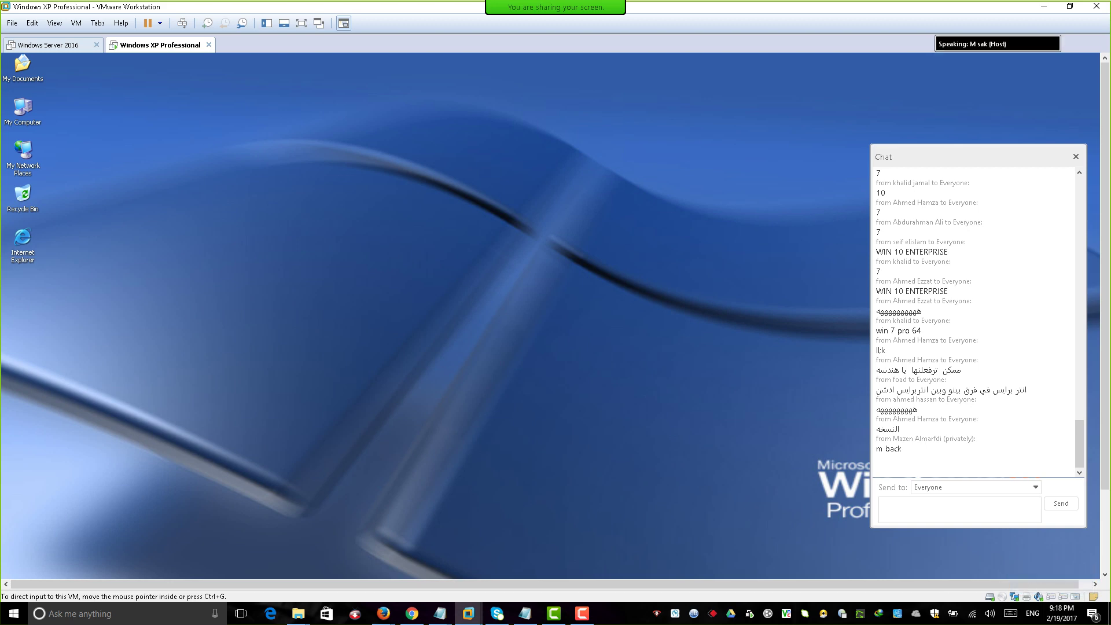
key(ctrl+d)
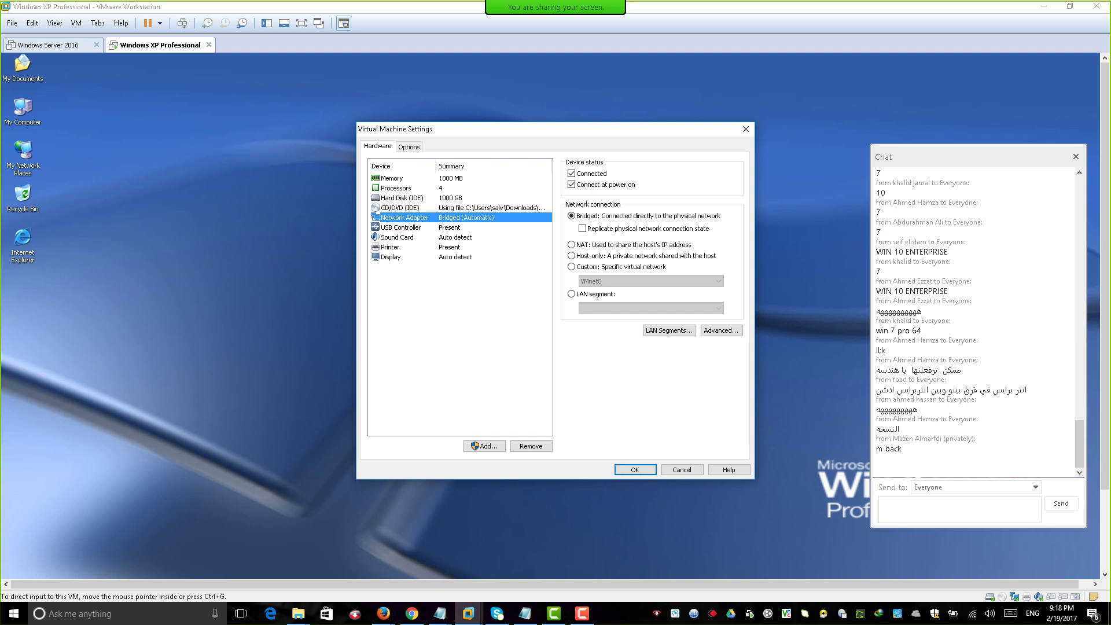
key(Return)
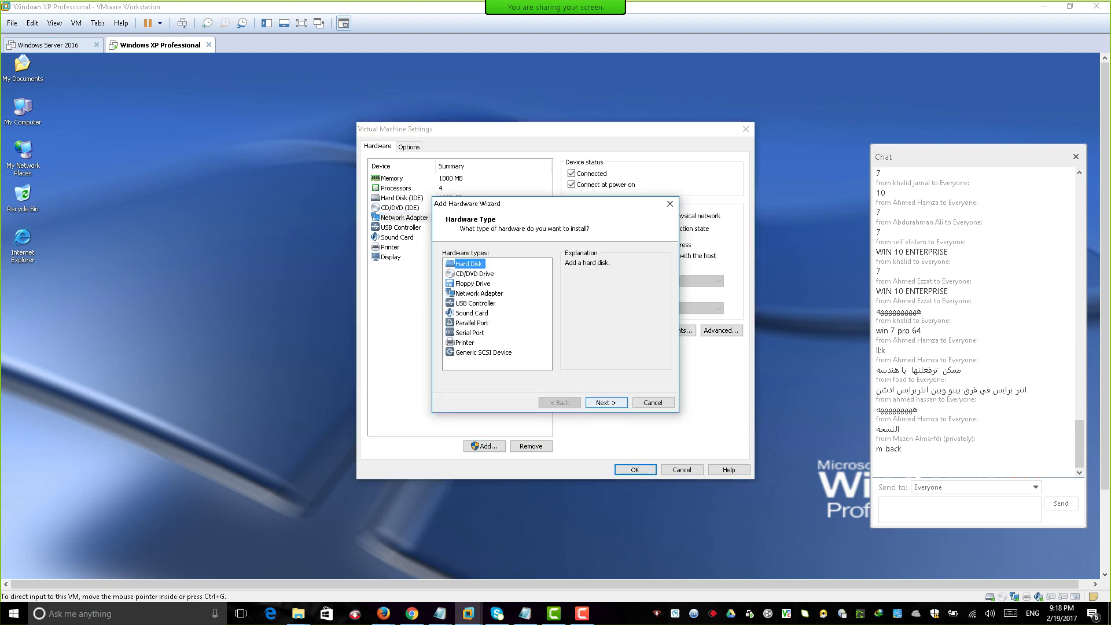
key(Return)
key(Return)
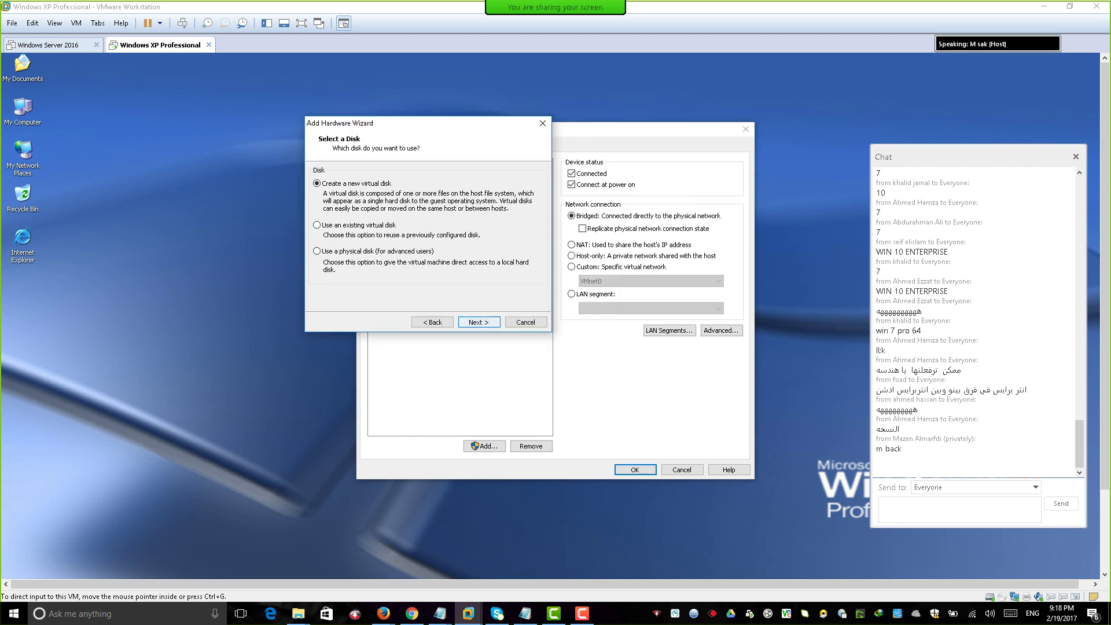
Use the existing disk Desktop\dell\ok.vhd, shown via All files (*.*), and finish.
click(317, 224)
click(479, 322)
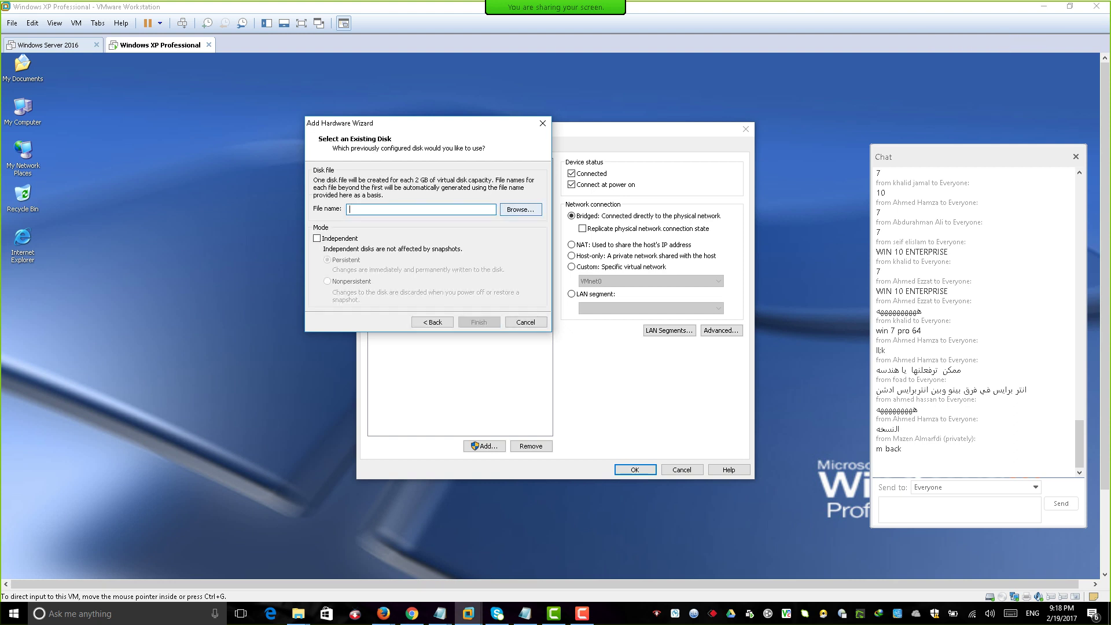
click(523, 210)
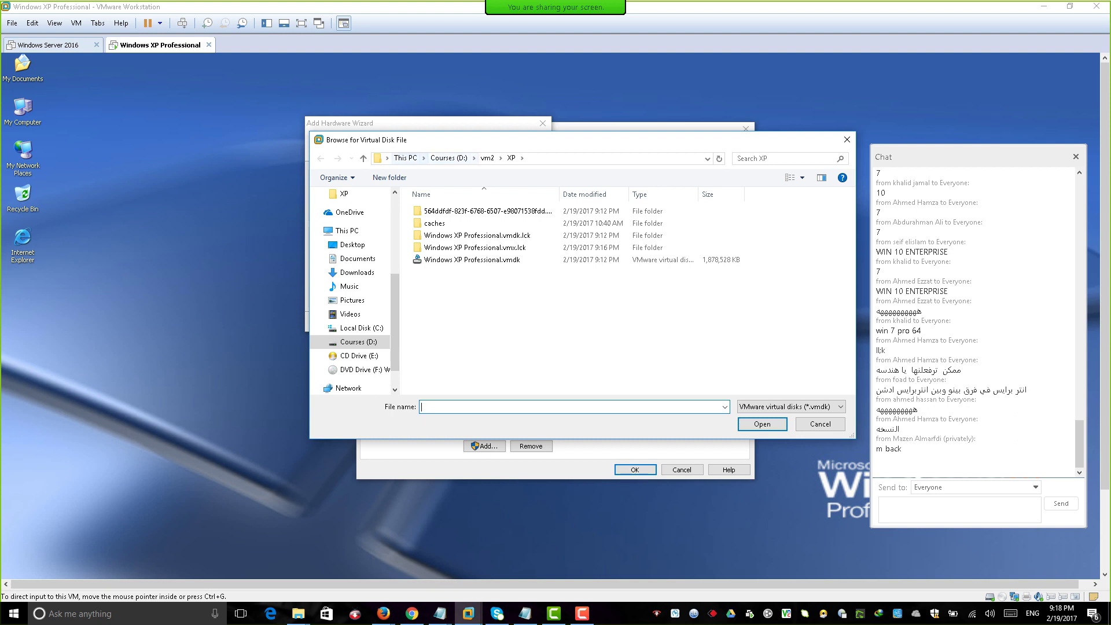
click(353, 245)
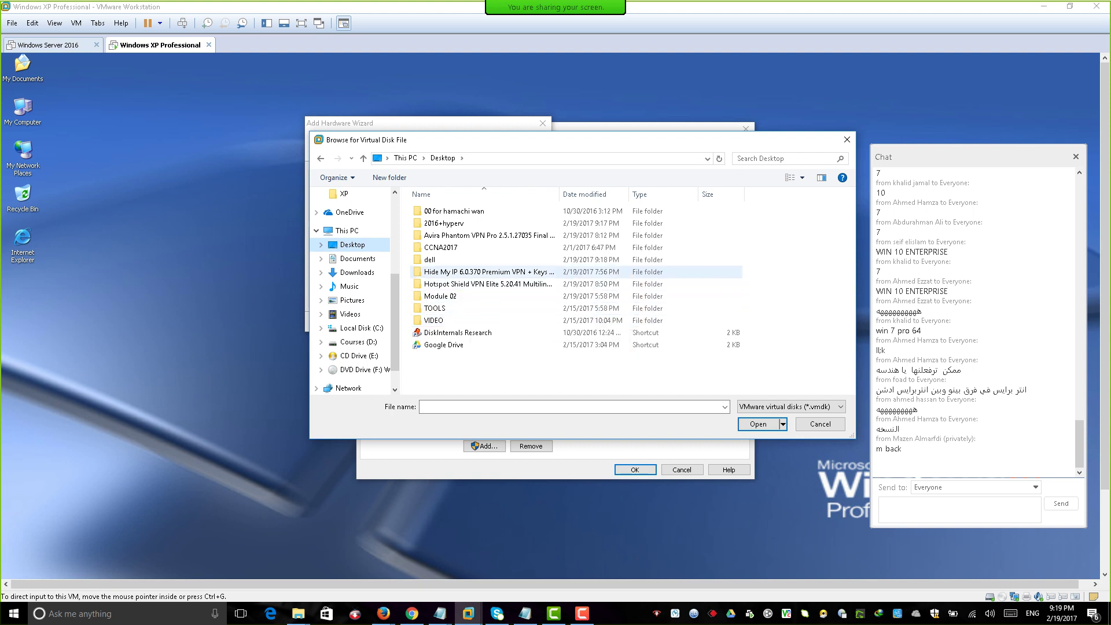
double_click(452, 259)
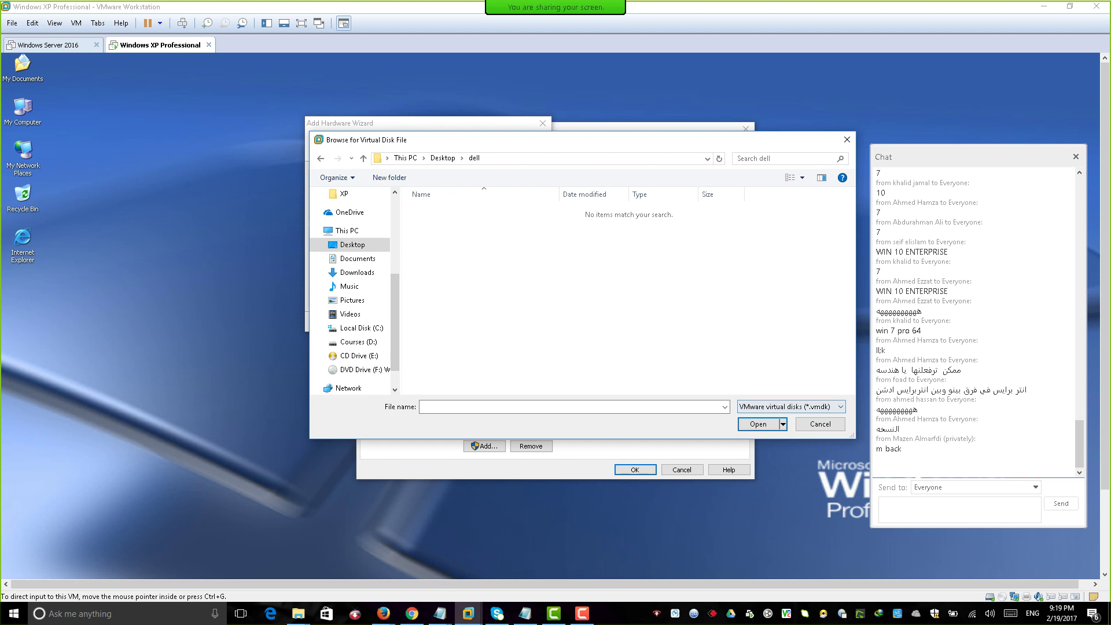
click(791, 406)
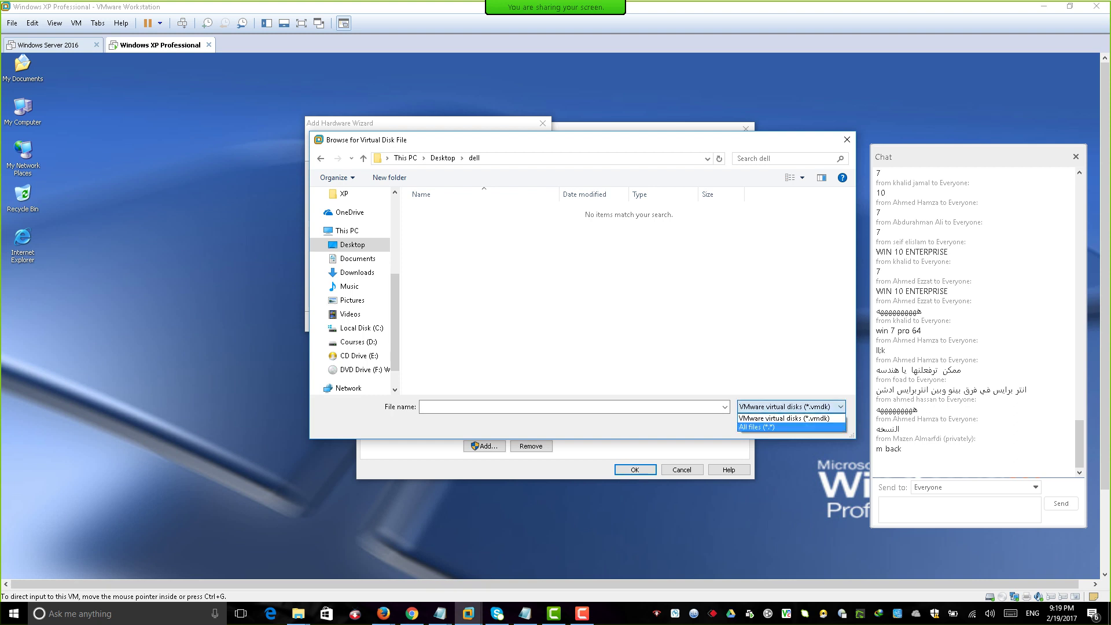
click(770, 427)
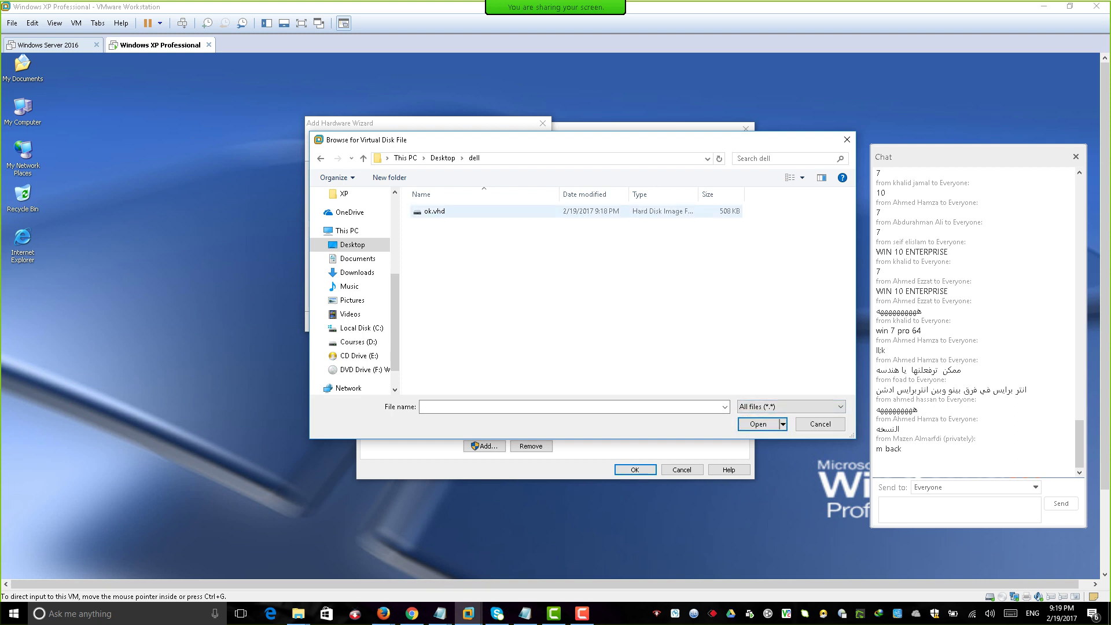
double_click(435, 210)
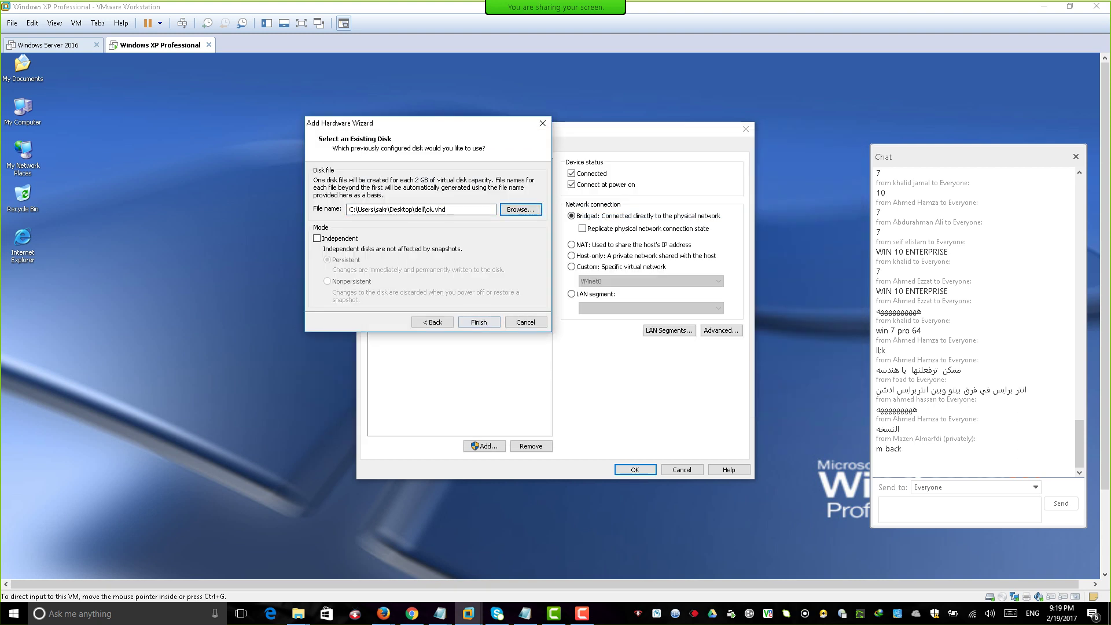
key(Return)
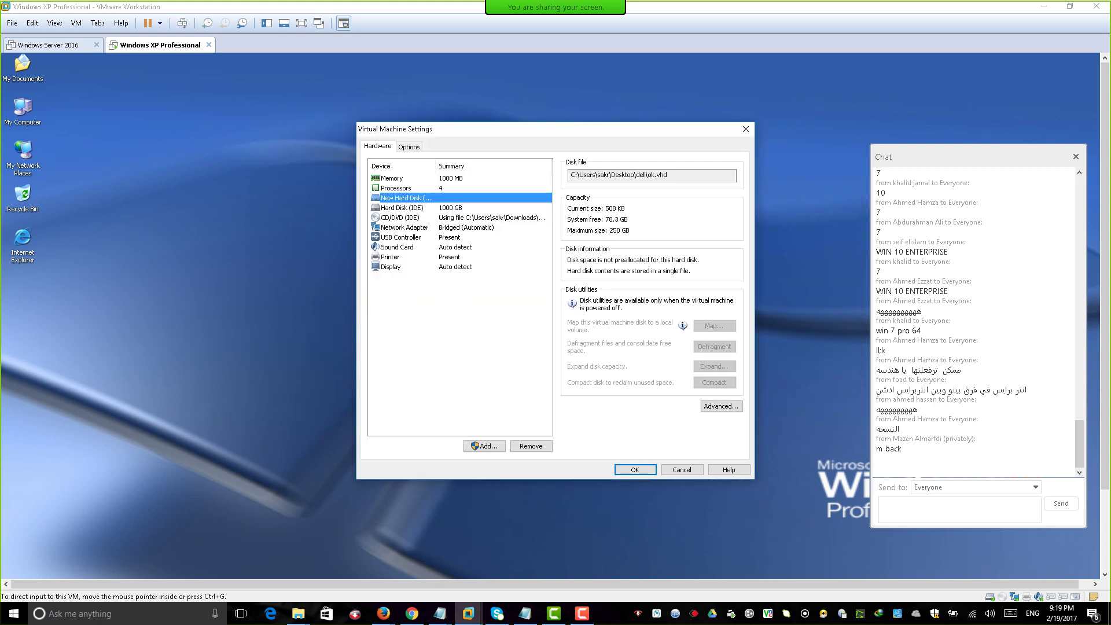
Close VM settings and open the XP guest's Disk Management from My Computer, maximized.
key(Return)
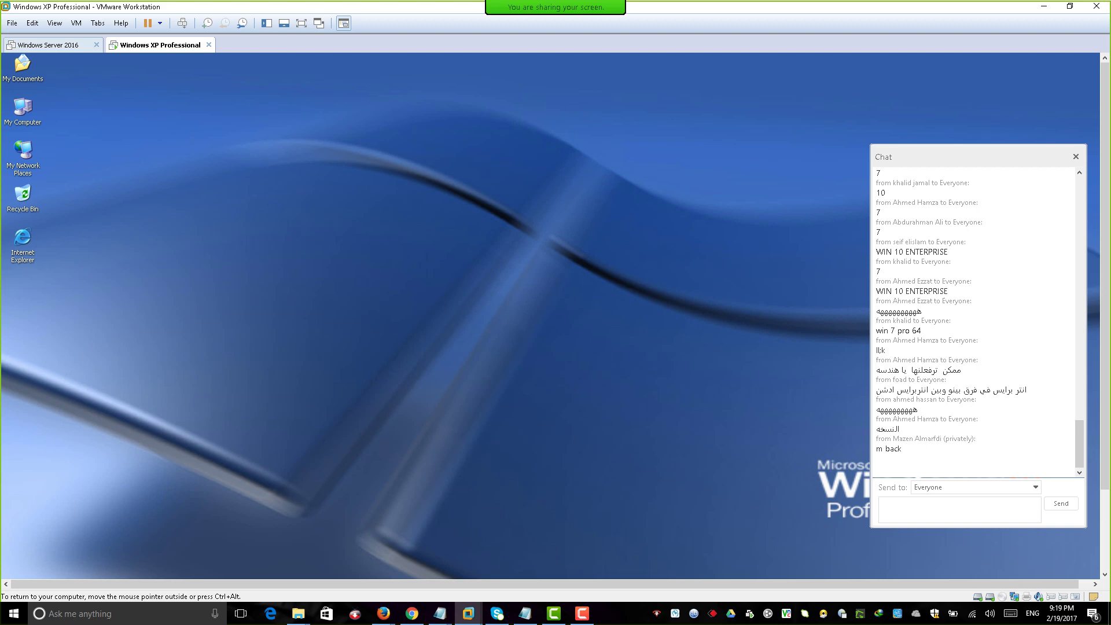
click(23, 110)
right_click(25, 114)
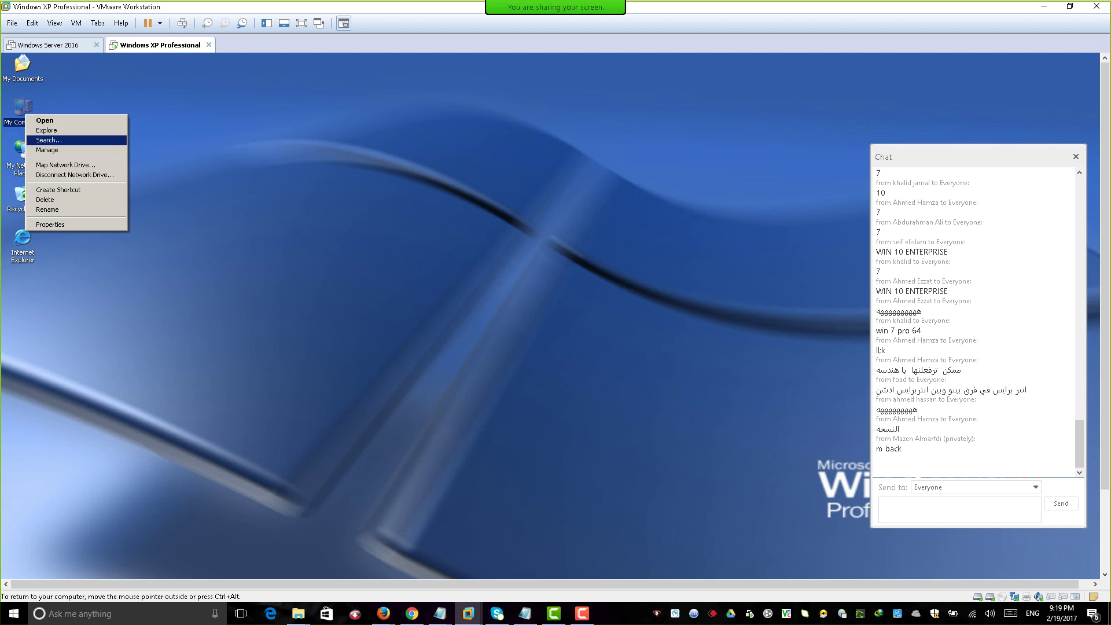
click(53, 150)
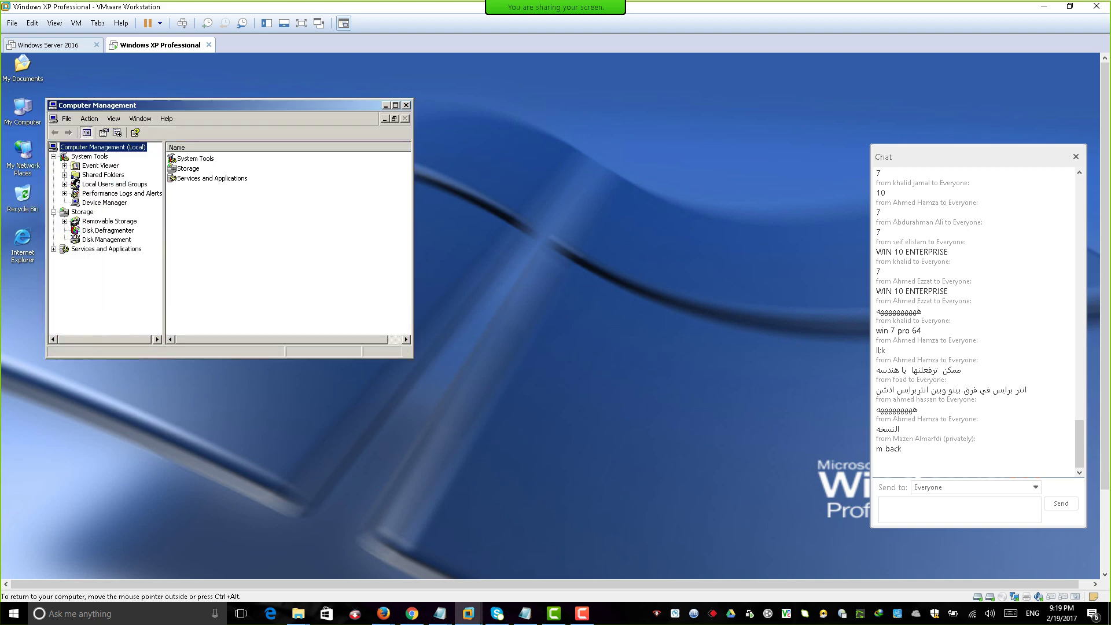
click(106, 239)
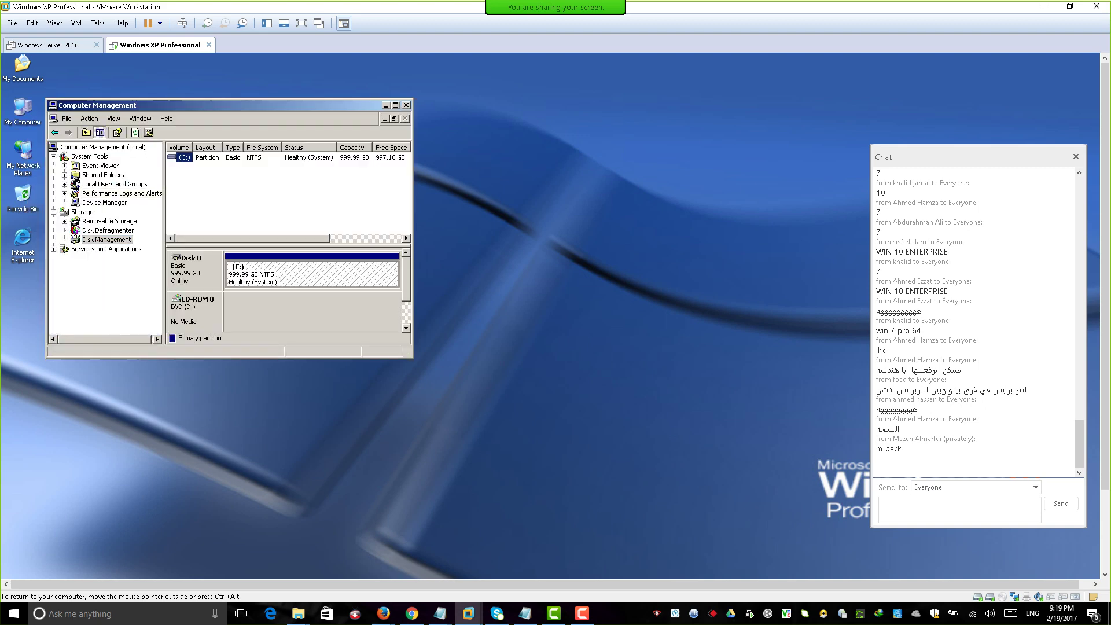
click(396, 105)
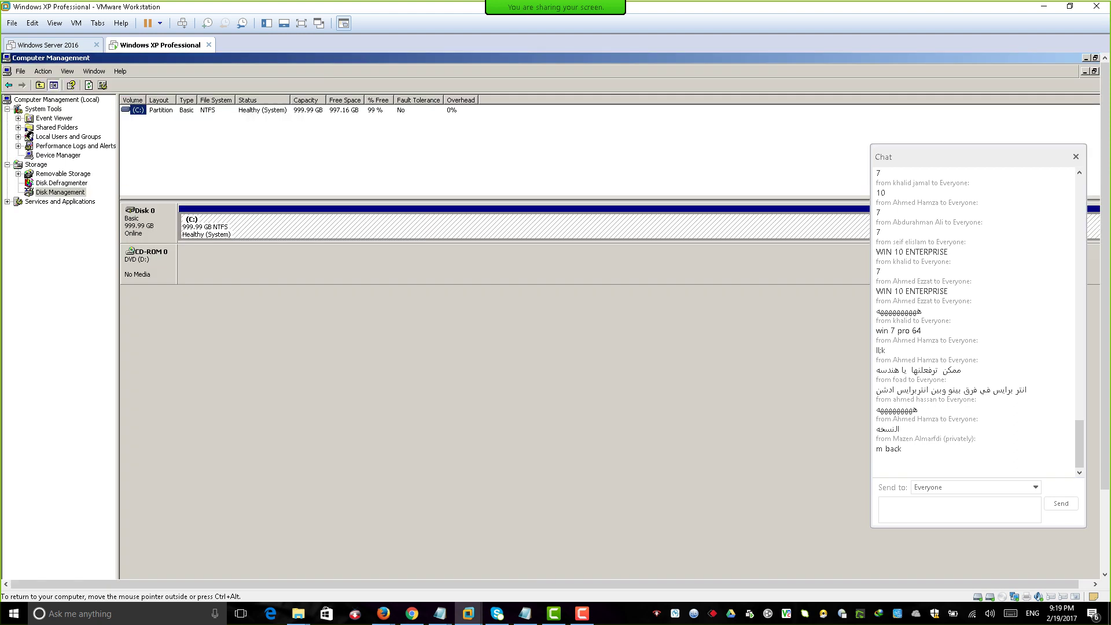
Reopen the VM settings to see the new 250 GB SCSI hard disk.
click(60, 192)
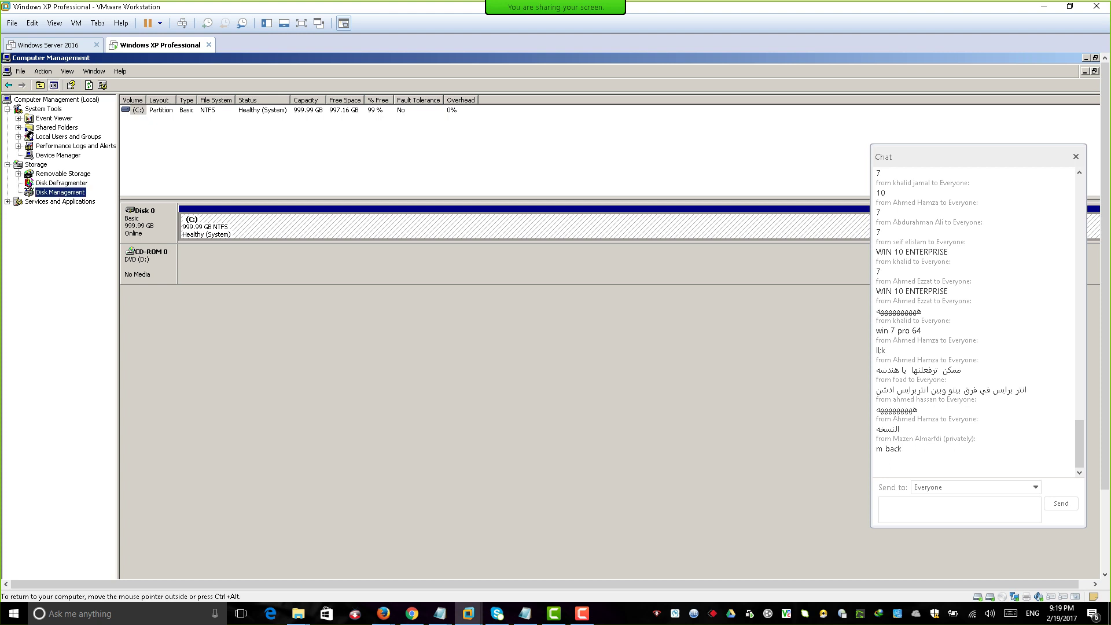
key(ctrl+alt)
key(ctrl+d)
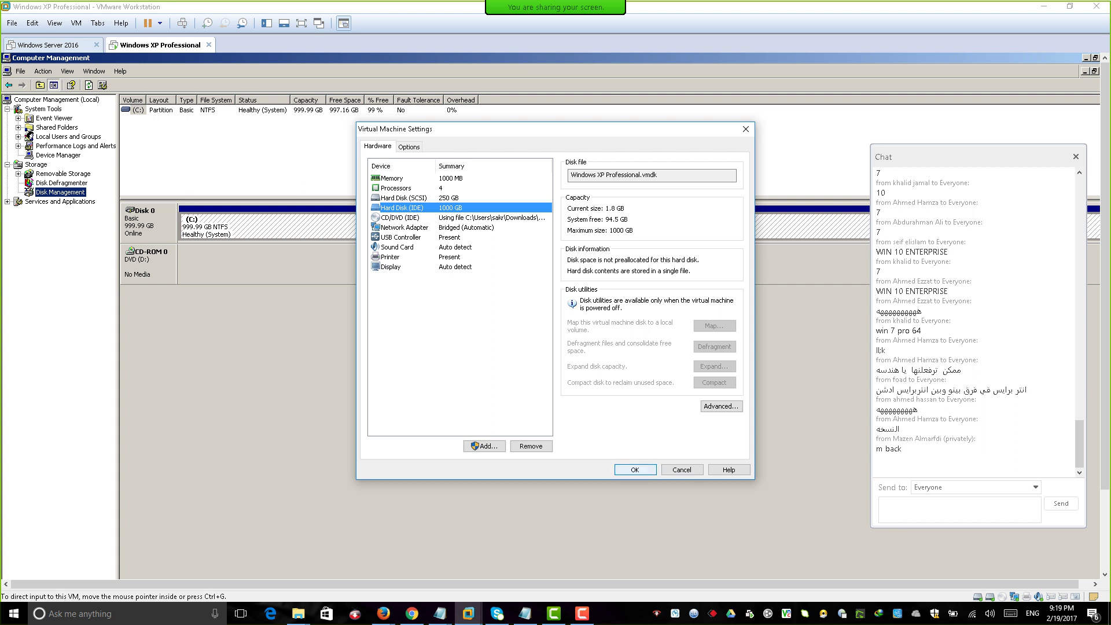
Close the VM settings and the guest's Computer Management window.
key(Escape)
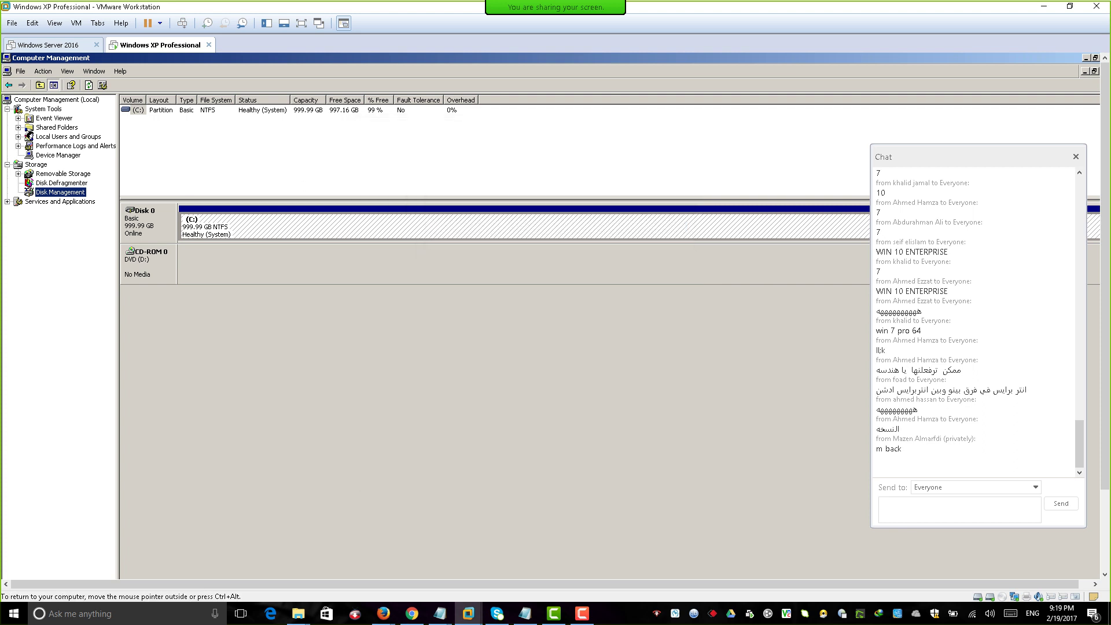
key(alt+space)
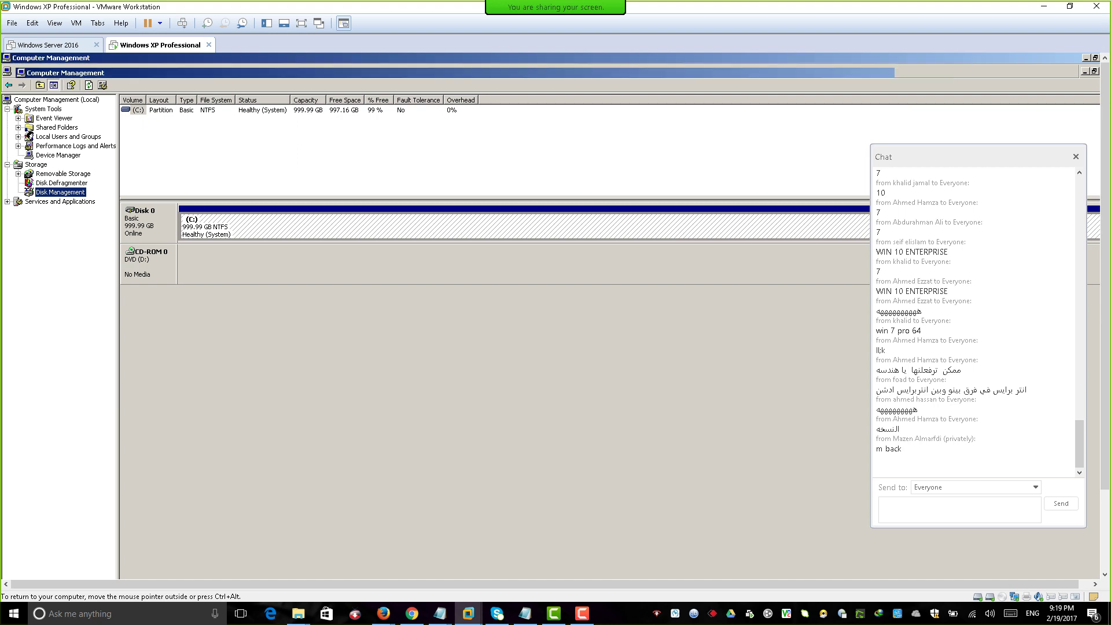
key(r)
key(alt+F4)
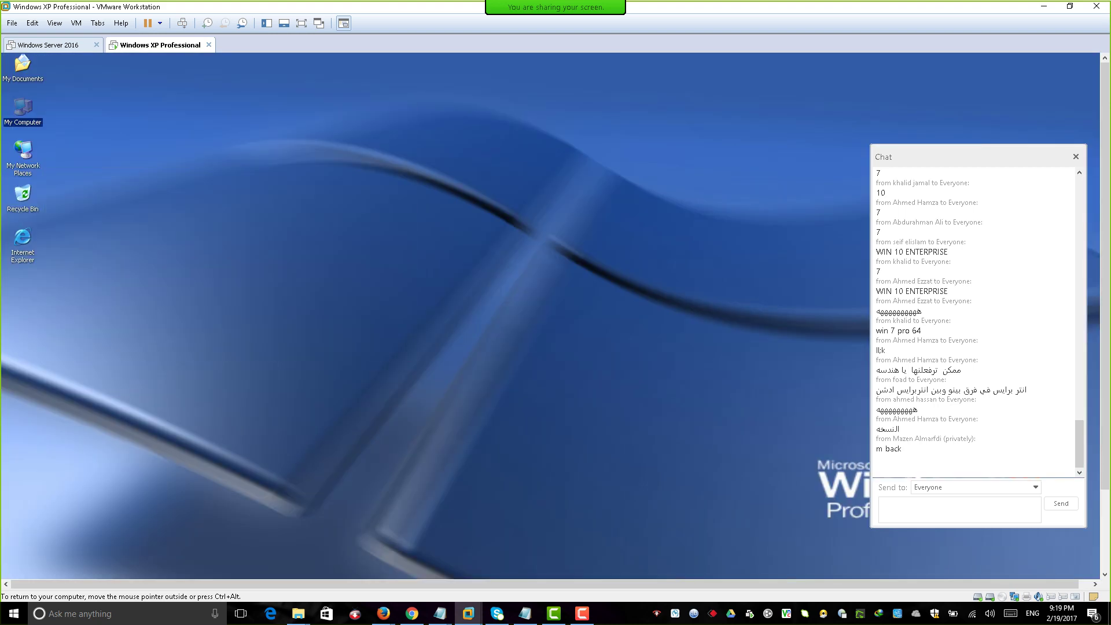
Switch the VM to full screen and restart Windows XP, then select My Computer.
click(302, 23)
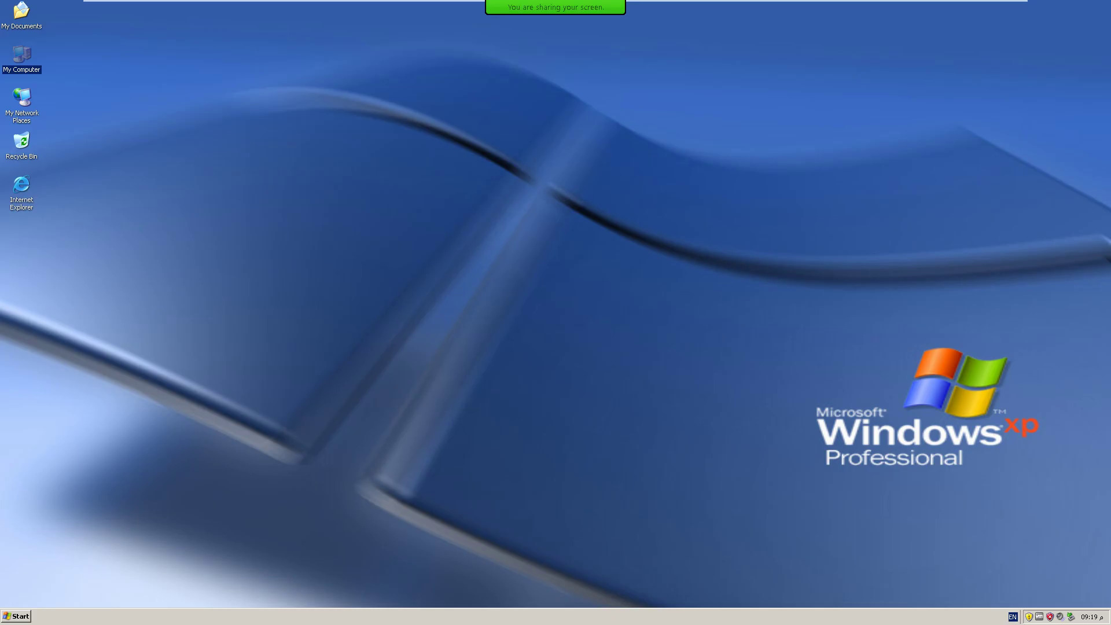
click(16, 617)
click(168, 595)
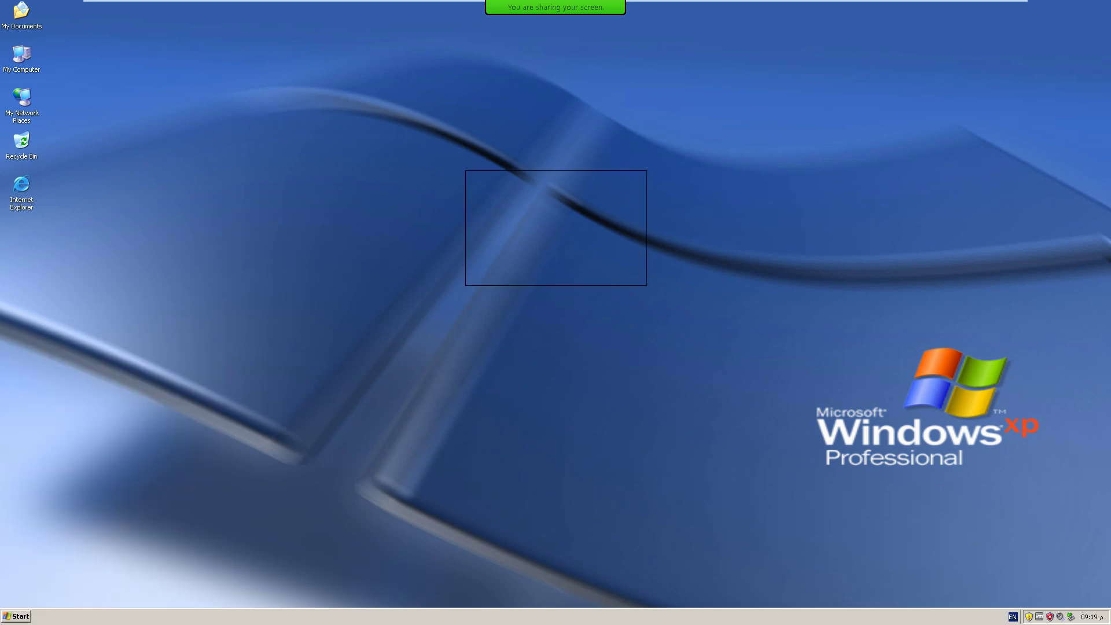
click(605, 227)
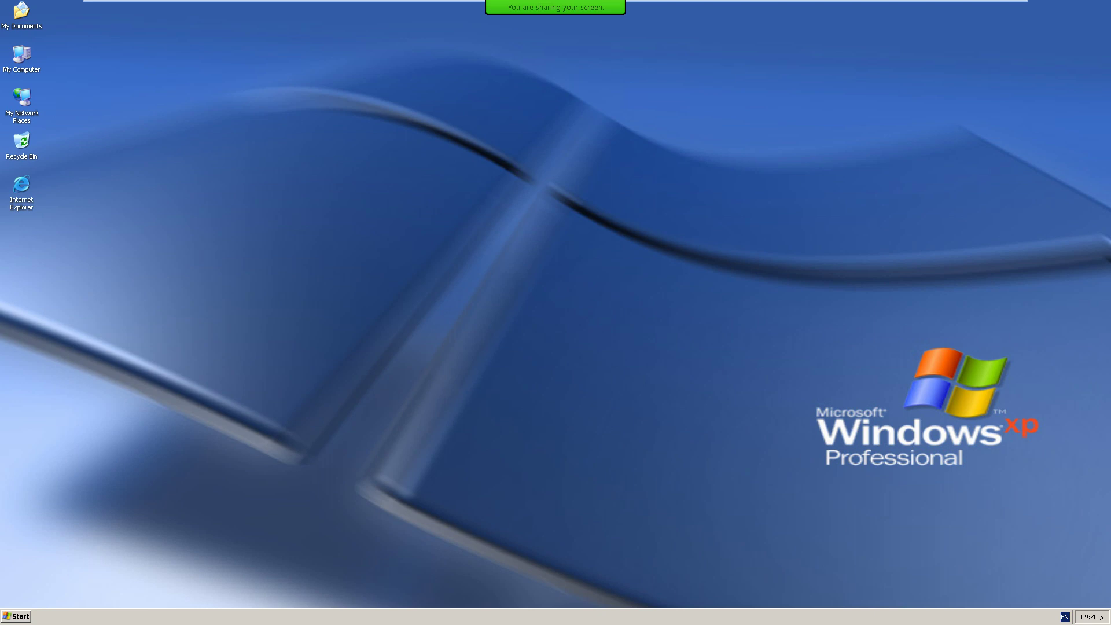
click(21, 55)
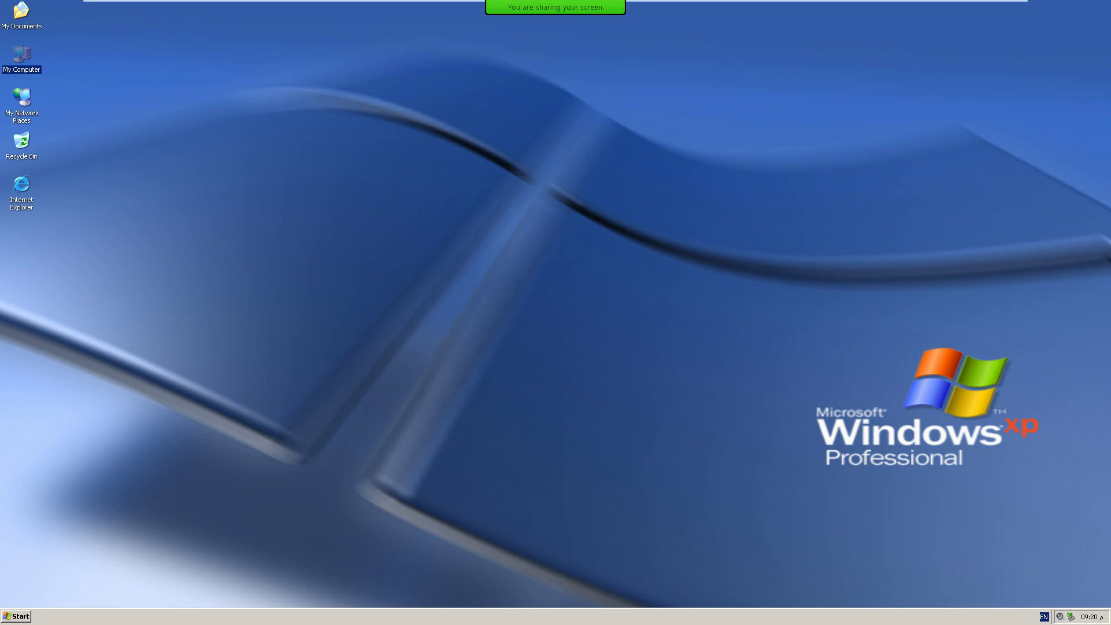
right_click(27, 57)
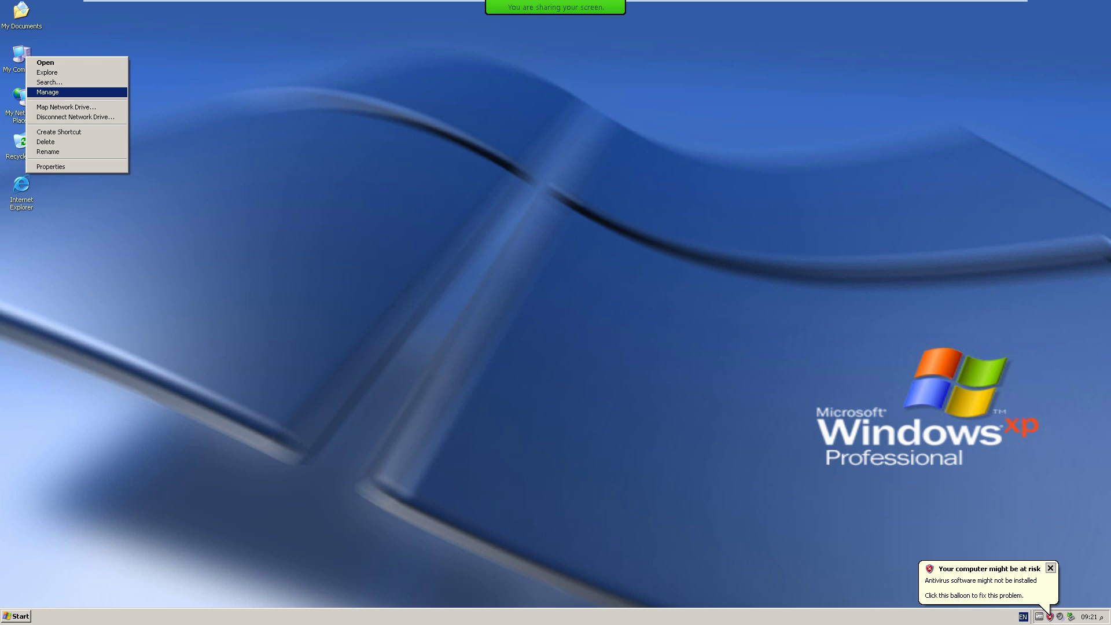
Open the guest's Disk Management and dismiss the initialize and convert disk wizard.
key(Return)
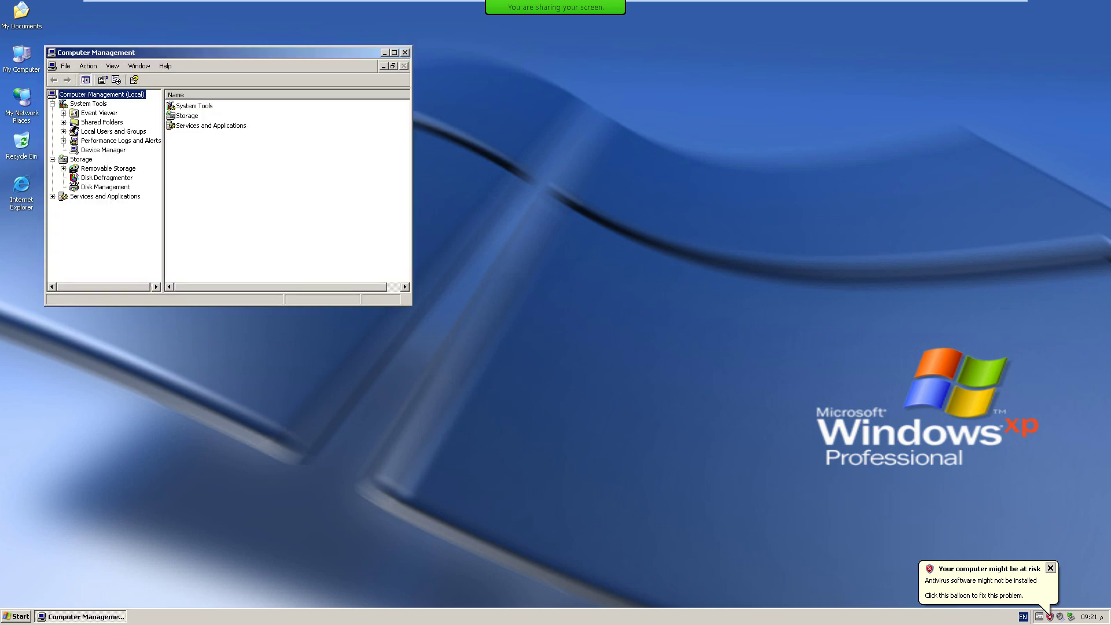
click(105, 187)
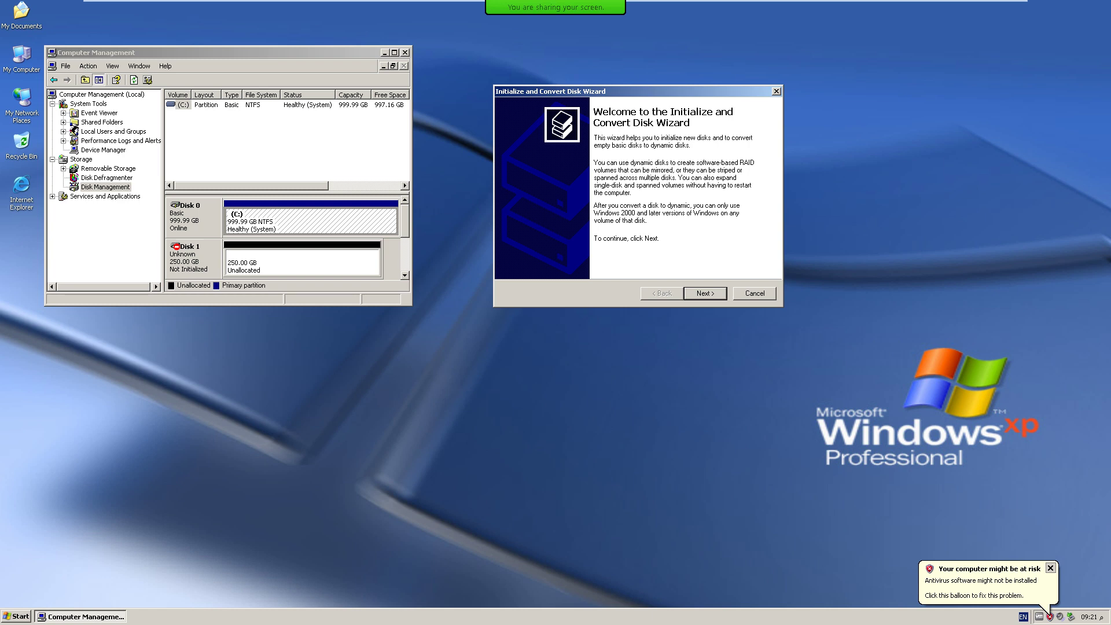
key(Escape)
Initialize the 250 GB Disk 1 as Basic, then maximize Computer Management.
right_click(200, 255)
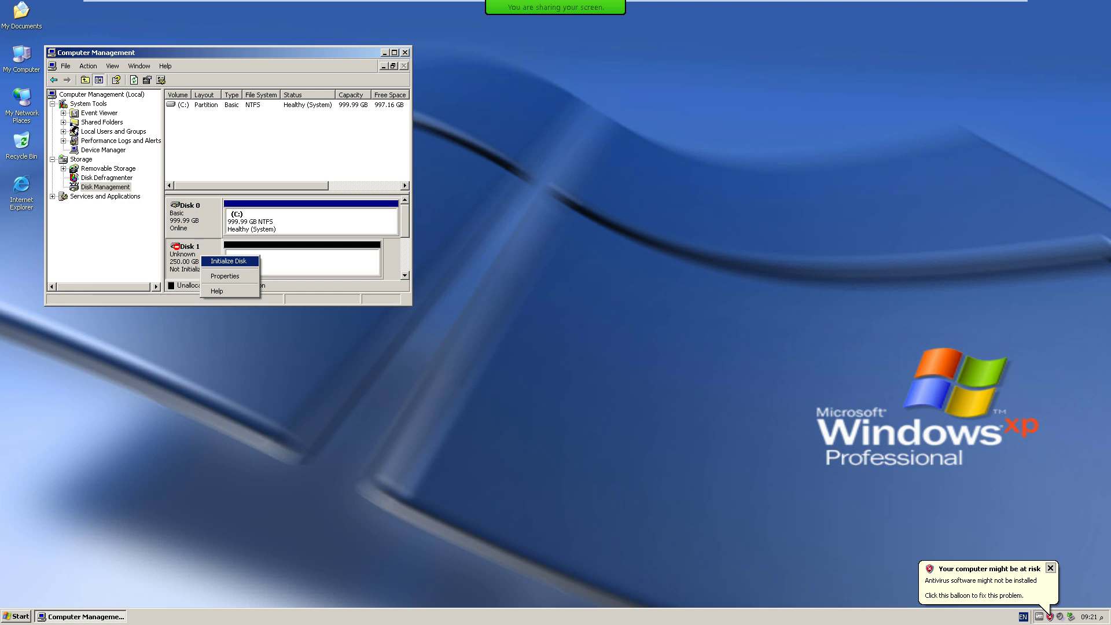
key(Return)
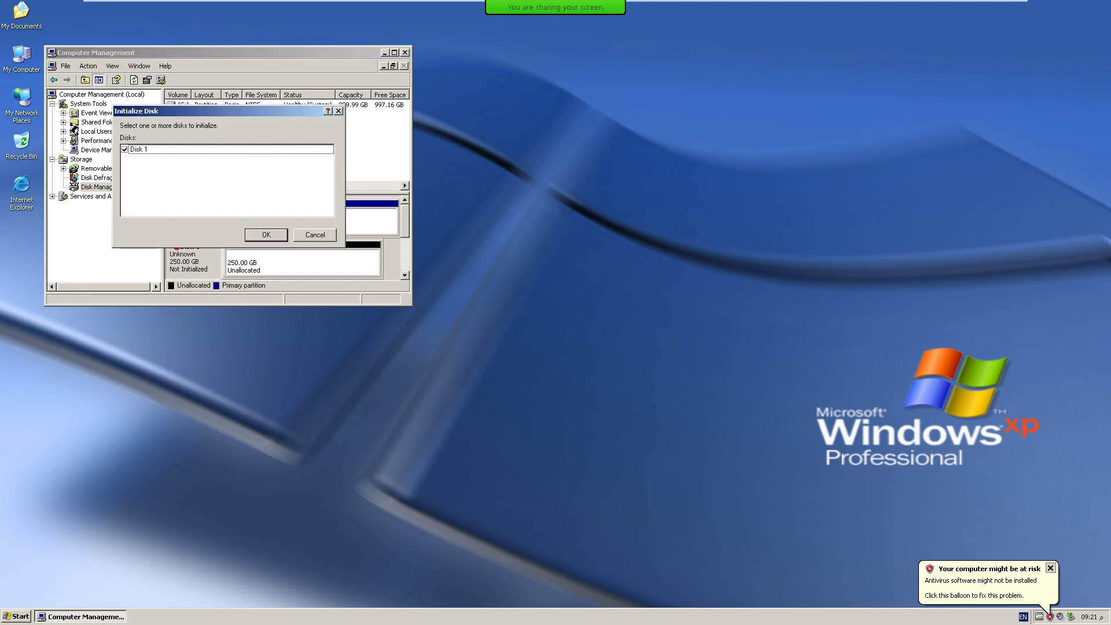
key(Return)
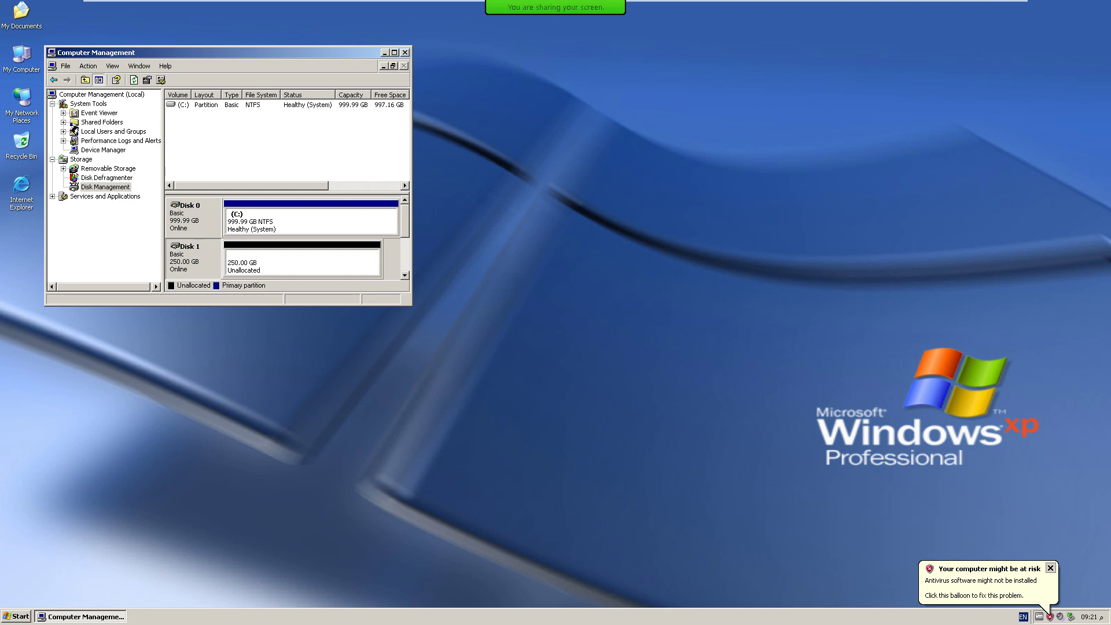
drag(174, 52, 340, 103)
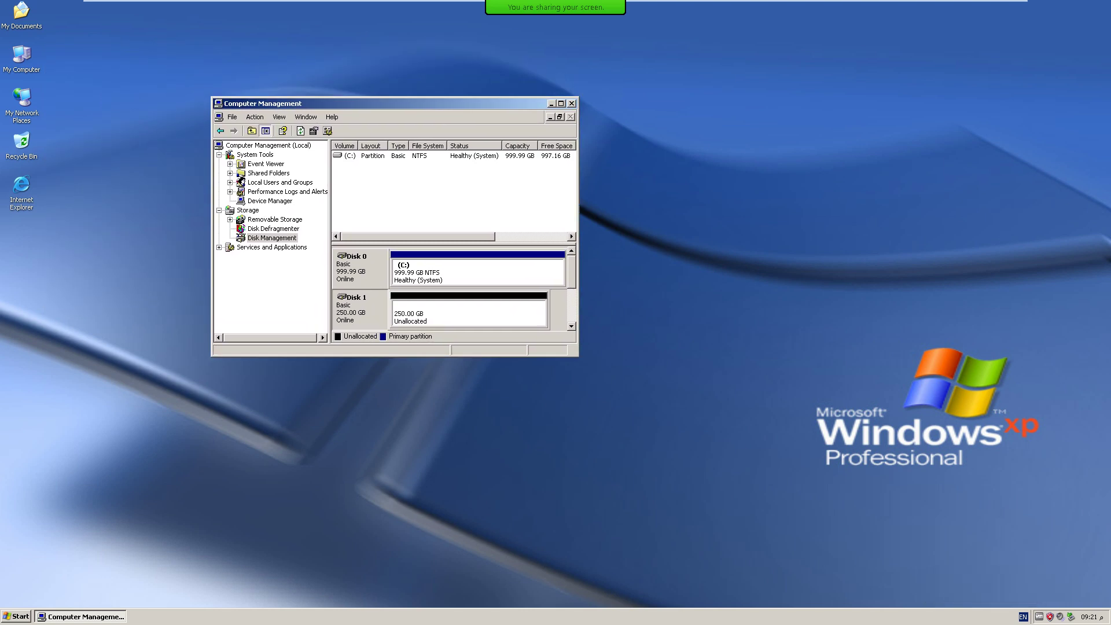
double_click(340, 104)
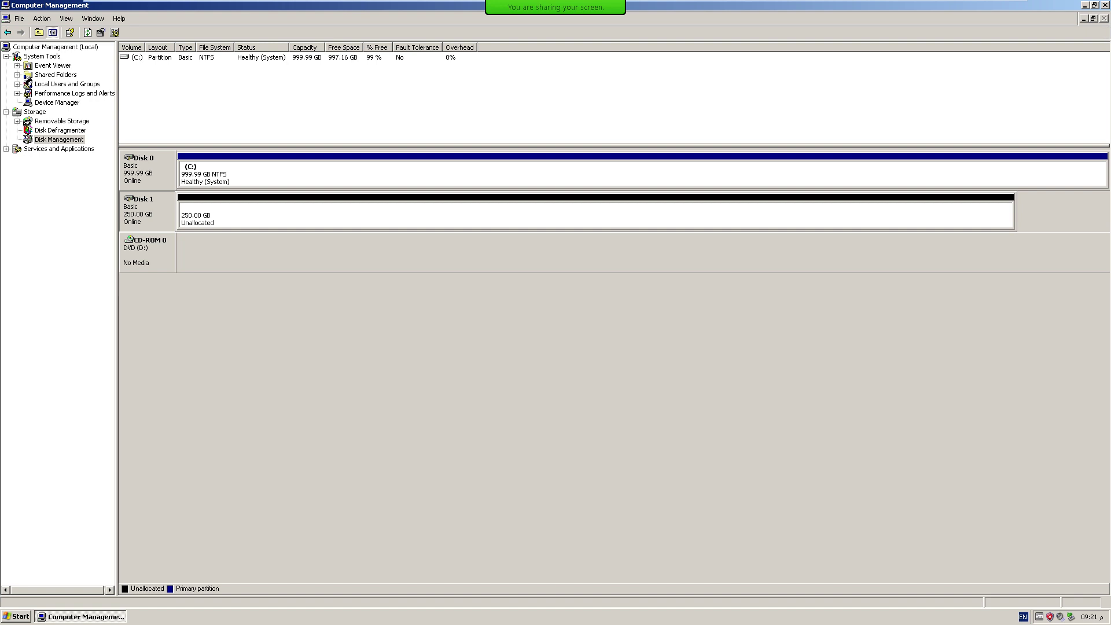
Check Disk 1's unallocated space options without partitioning, then minimize to the XP desktop.
click(596, 215)
right_click(190, 208)
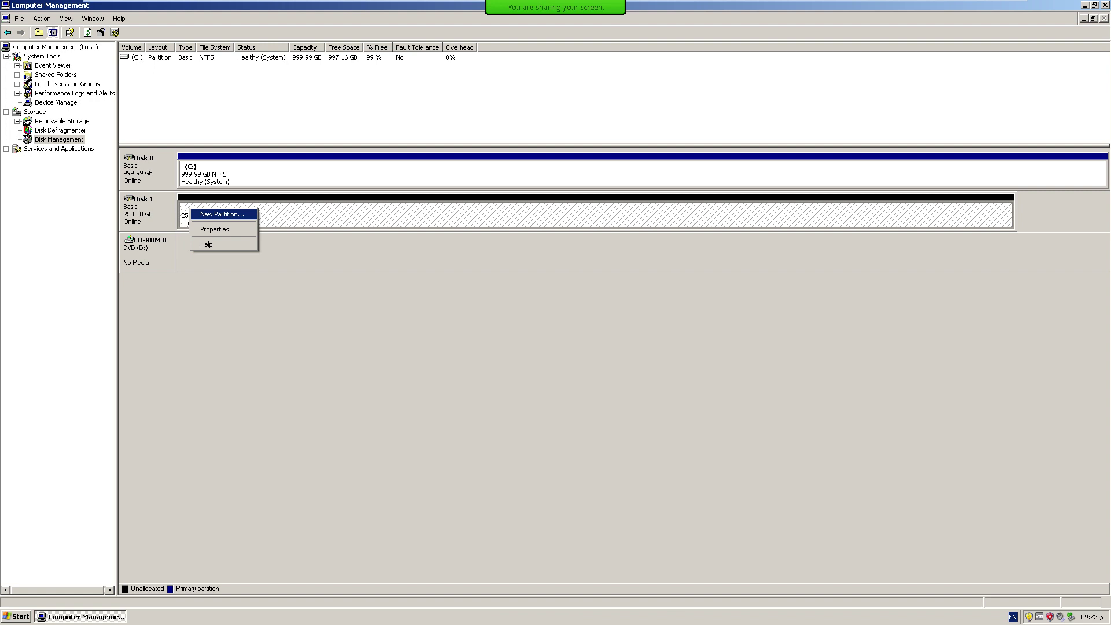
key(Escape)
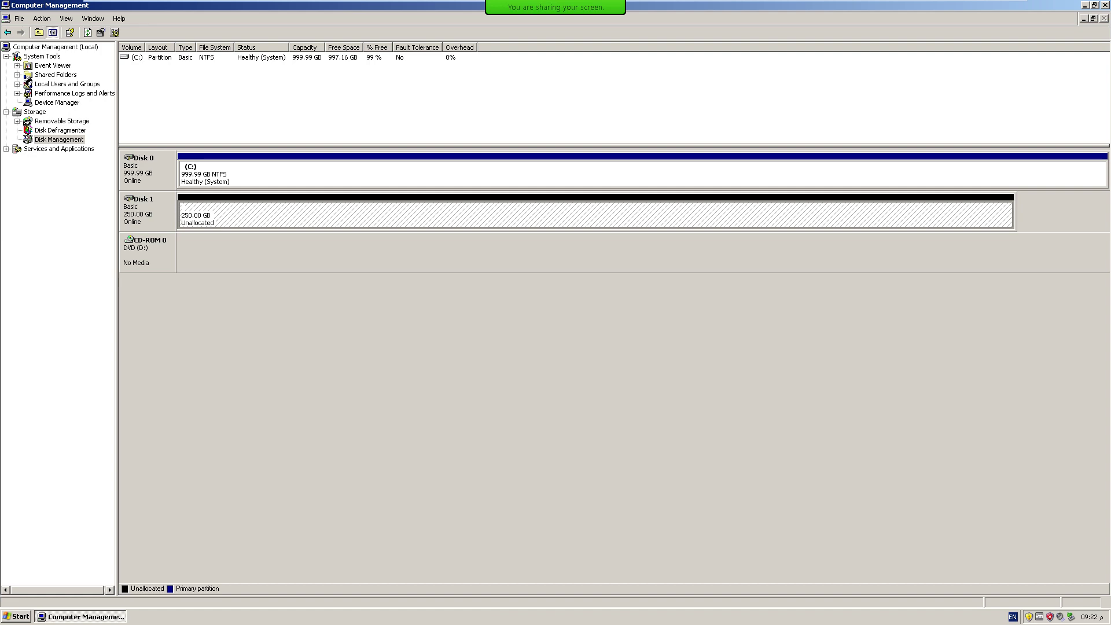
key(super+d)
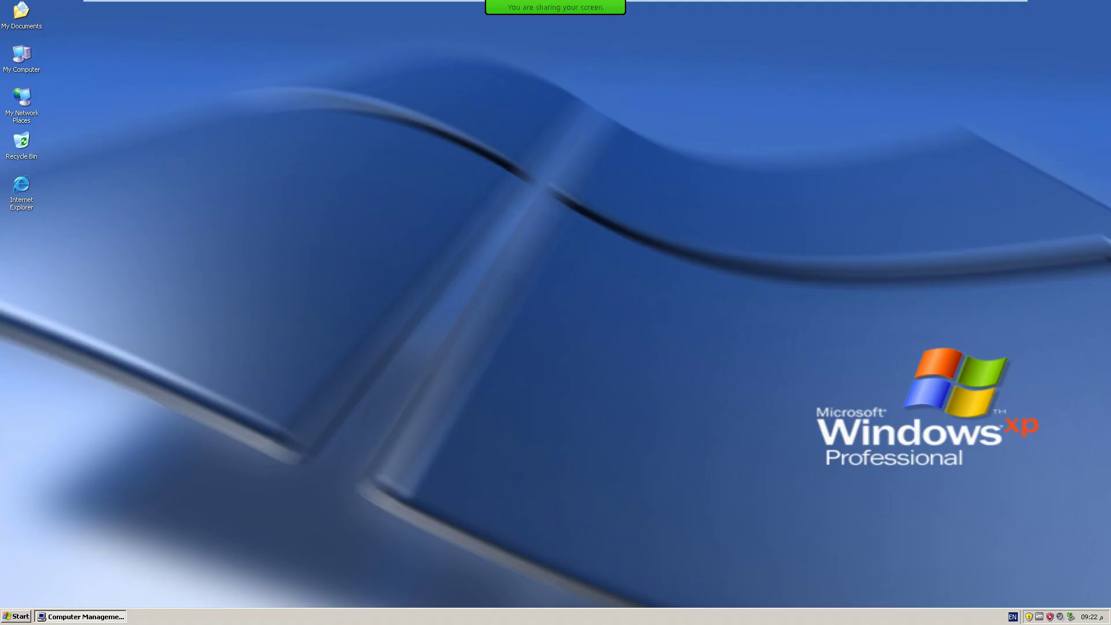
Create a new text document on the XP desktop and open it in Notepad.
right_click(292, 205)
mouse_move(324, 260)
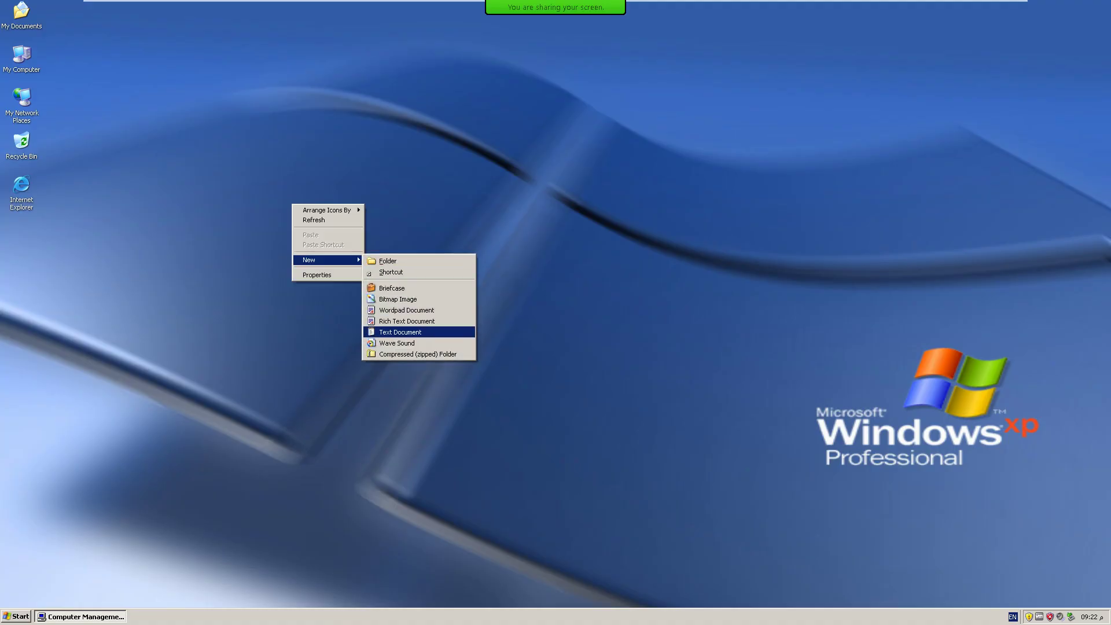
click(405, 332)
key(Return)
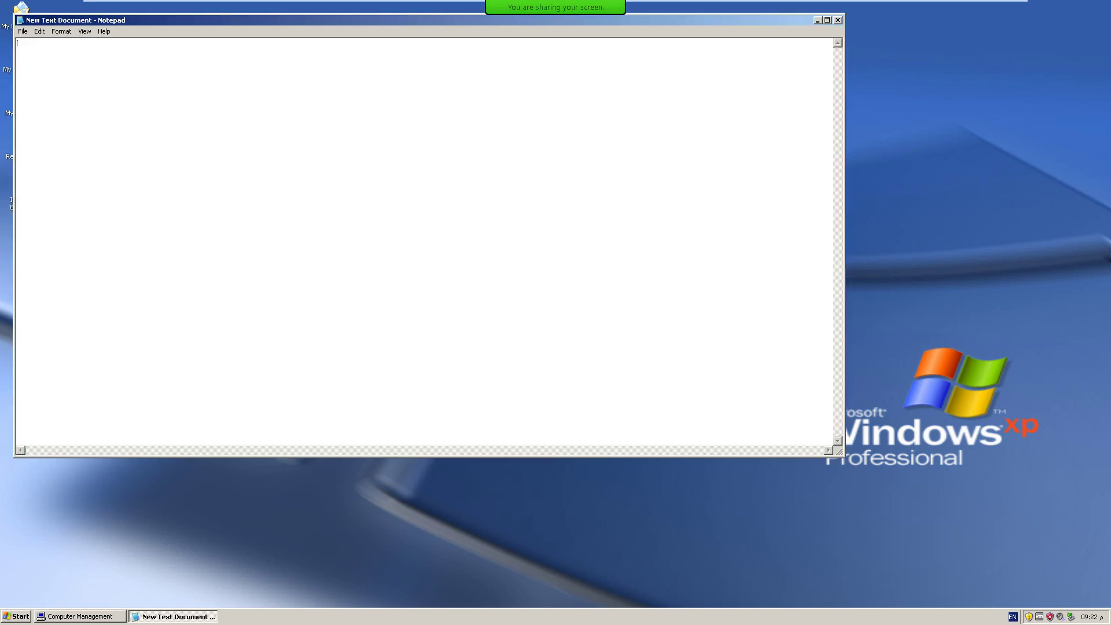
Set Notepad's font size to 24.
key(alt+e)
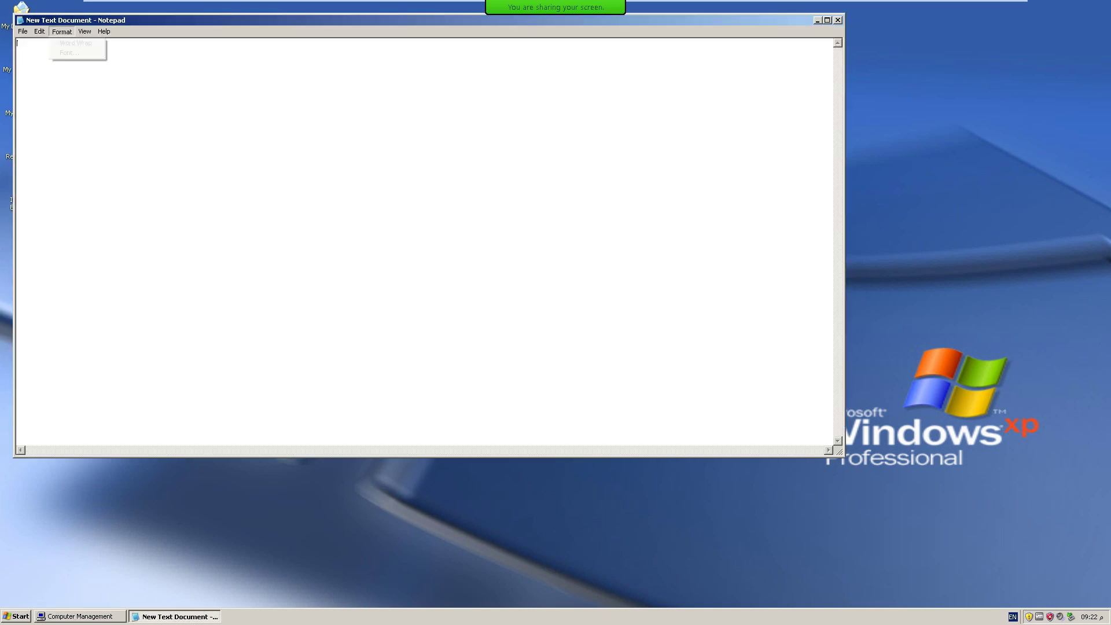
key(Right)
key(Down)
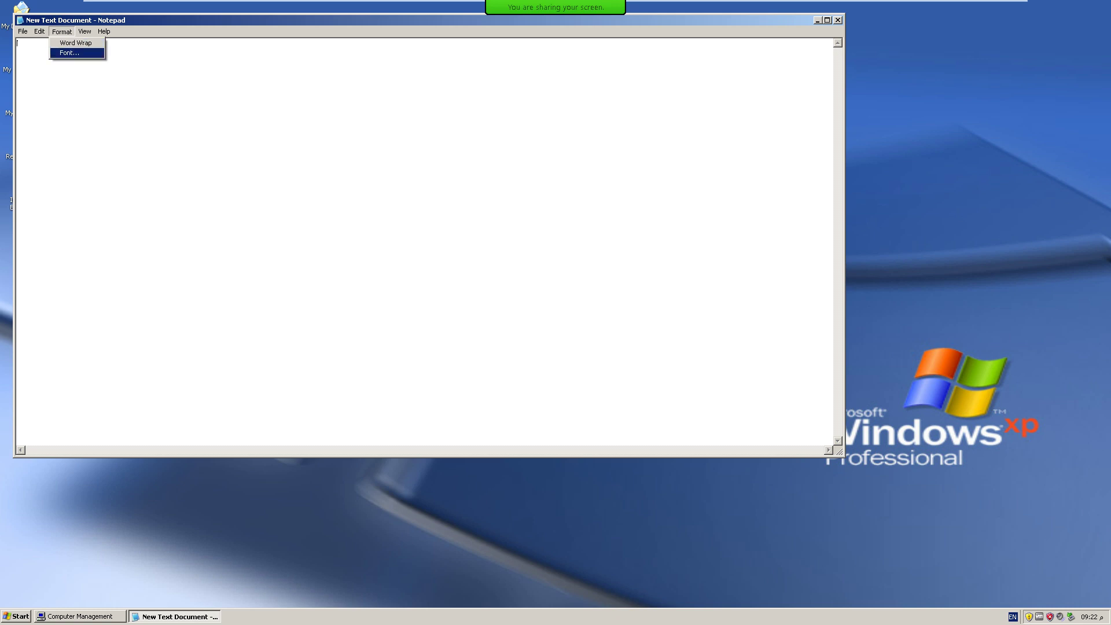
key(Return)
key(Tab)
key(Tab)
text(20)
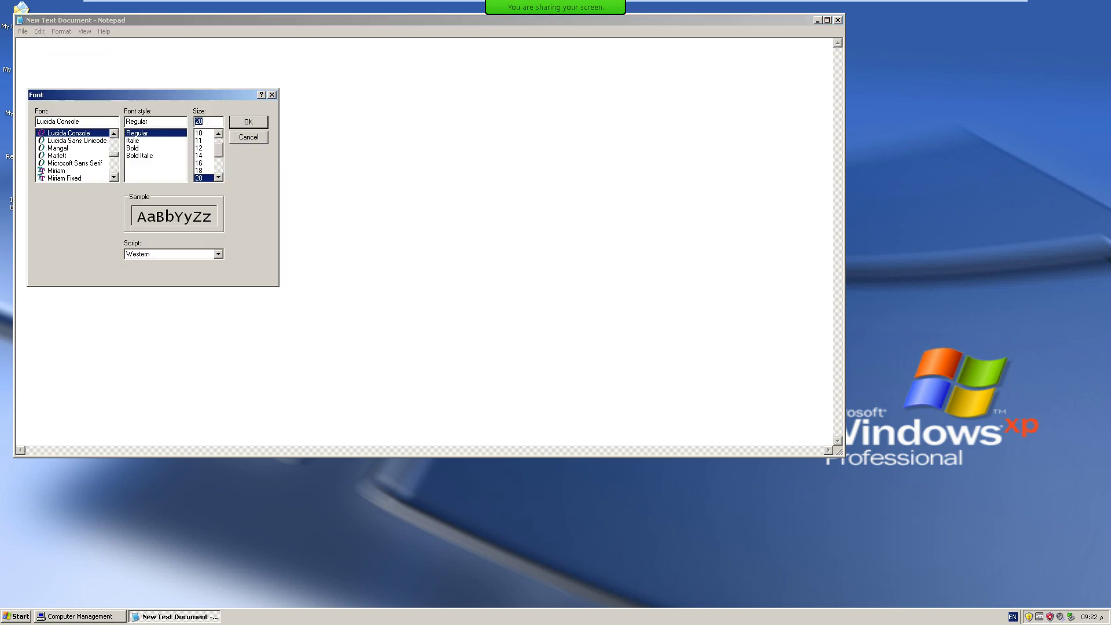
key(Down)
key(Down)
key(Return)
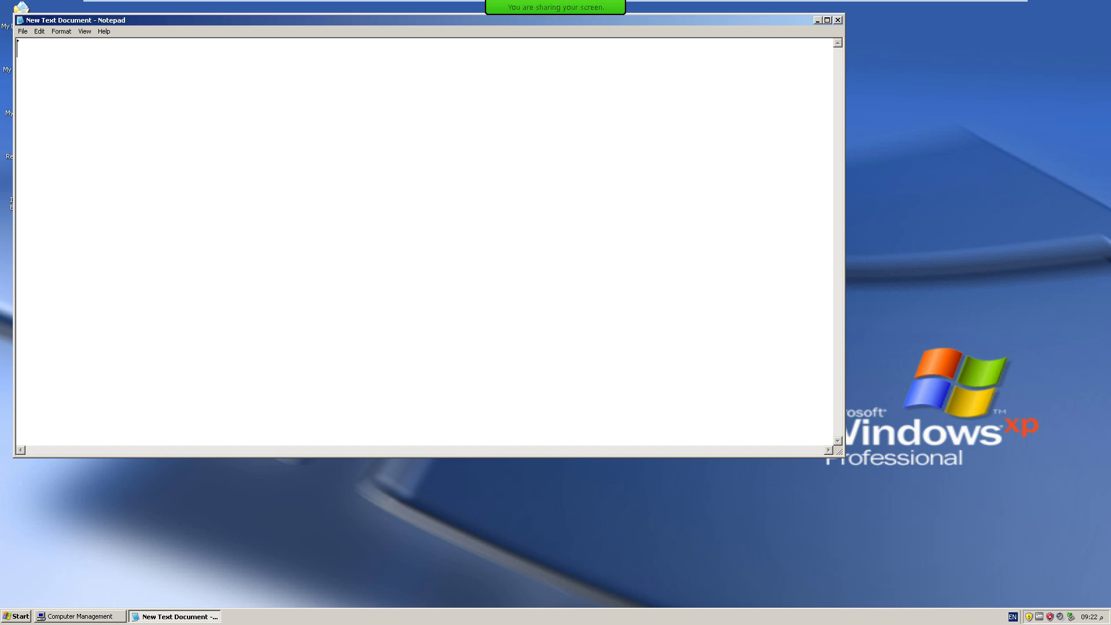
Type the lines Primary, Extended and Logical.
text(fddrd)
key(BackSpace)
key(BackSpace)
key(BackSpace)
key(BackSpace)
key(BackSpace)
drag(405, 20, 692, 84)
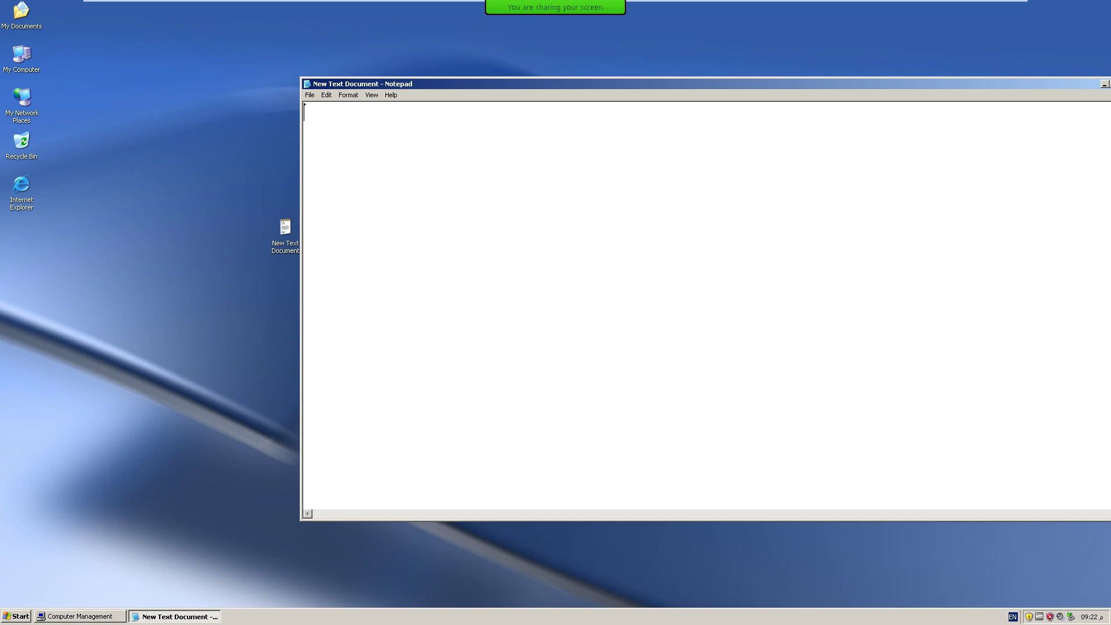
text(Primary)
key(Return)
text(Exten)
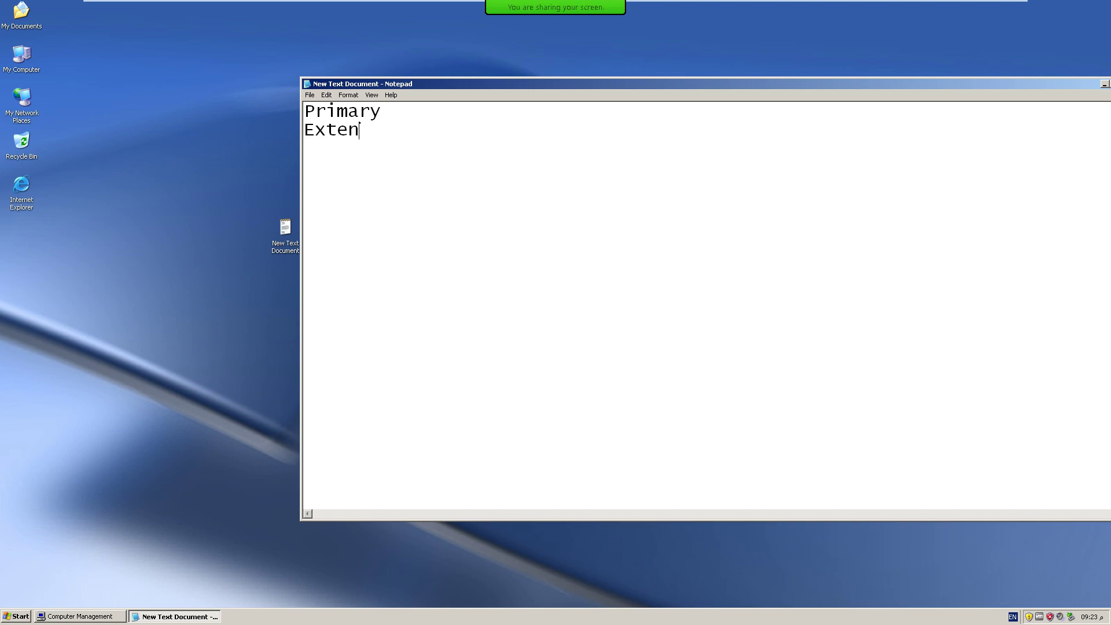
text(ded)
key(Return)
key(Return)
text(Logical)
Add the heading 'Basic MBR' above Primary.
key(Up)
key(Up)
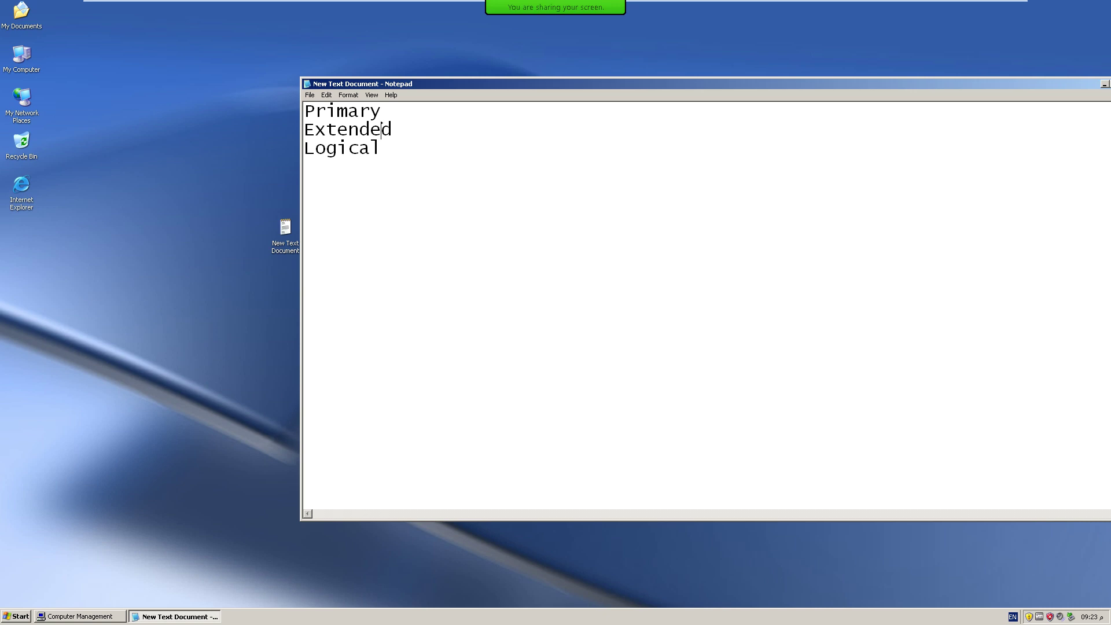
key(Left)
key(Left)
key(Left)
key(Left)
key(Left)
key(Left)
key(Left)
key(Return)
key(Return)
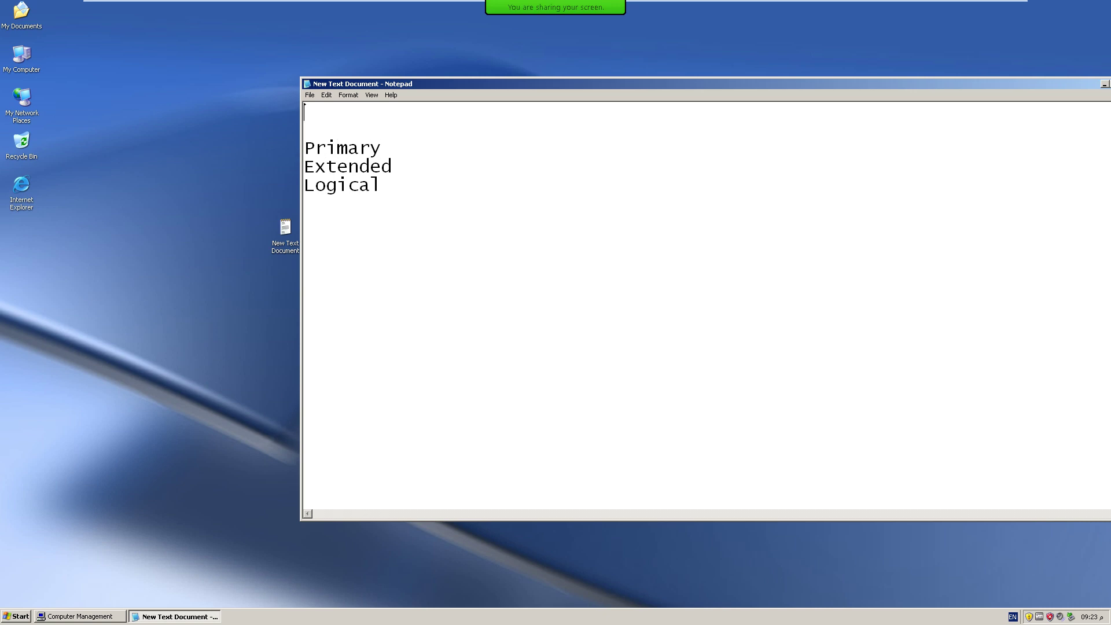
text(Basic MBR)
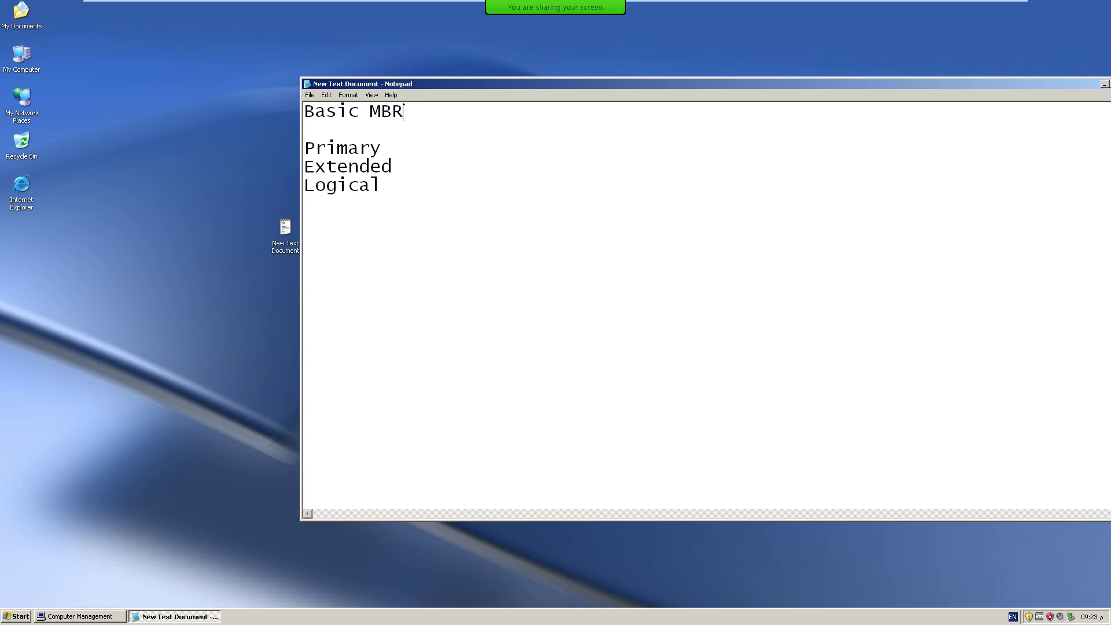
Highlight the words Logical and Primary, then return to Computer Management.
drag(381, 186, 305, 182)
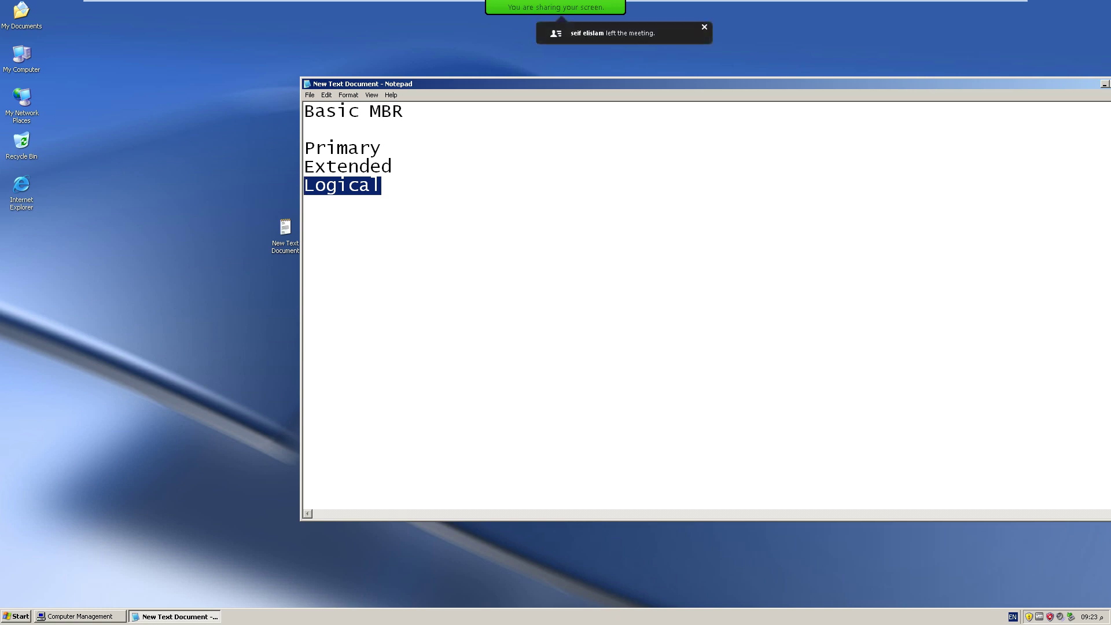
drag(392, 148, 305, 148)
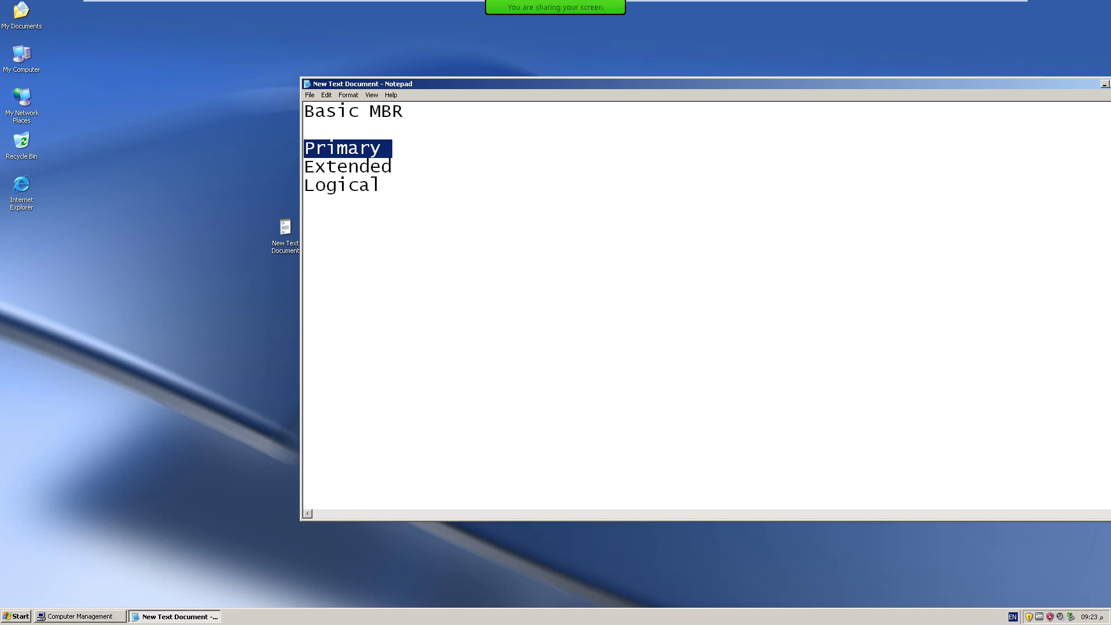
click(80, 617)
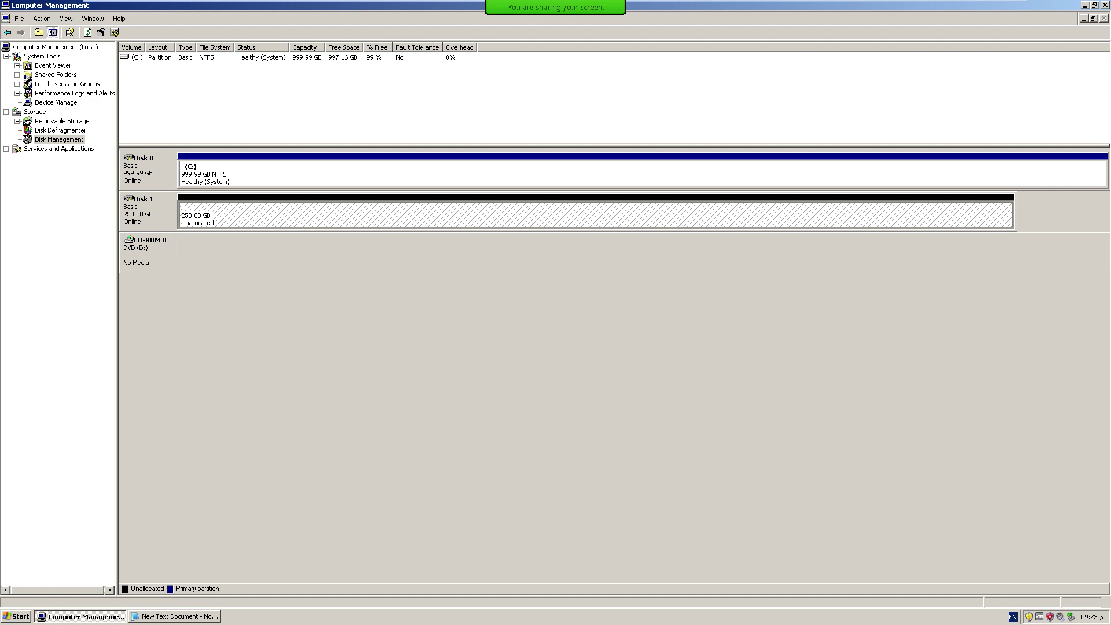
Start a new partition on Disk 1's unallocated space and choose Primary partition.
right_click(227, 213)
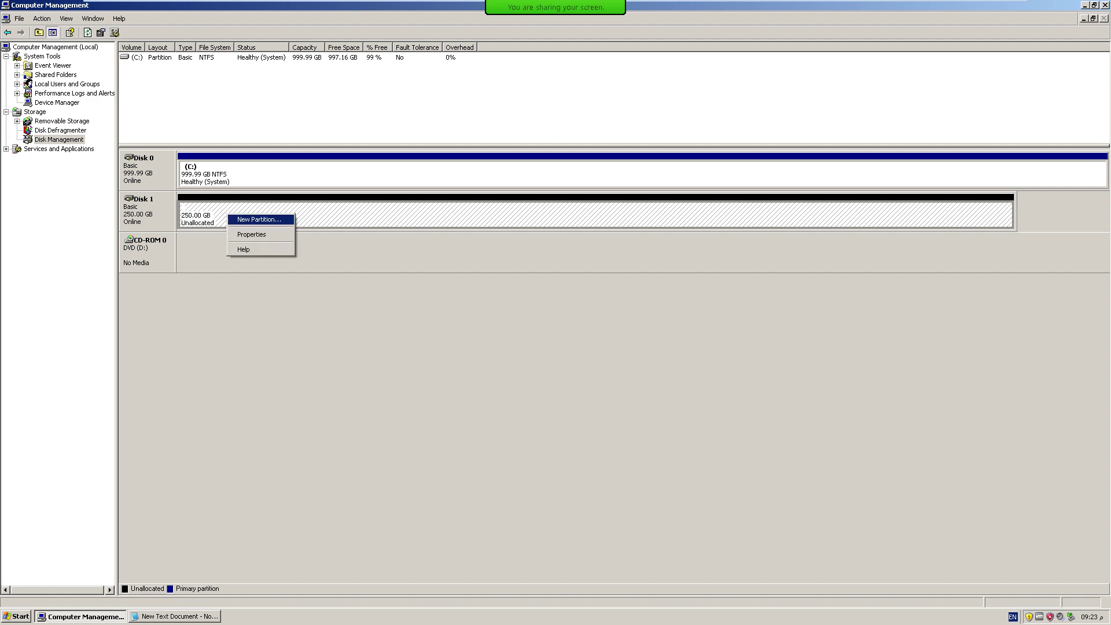
click(259, 220)
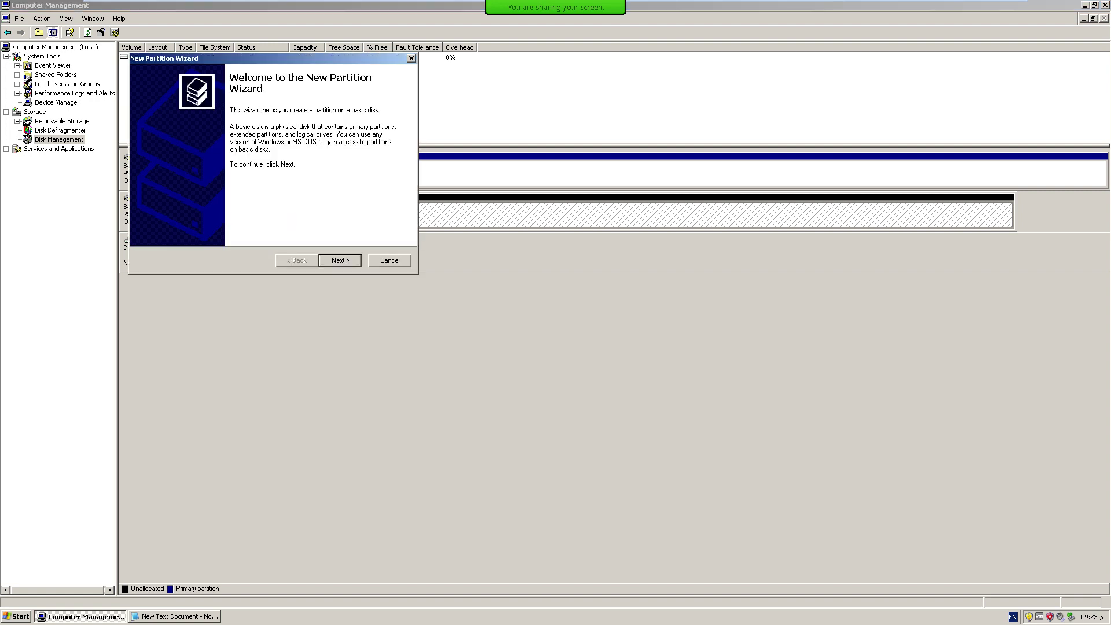
key(Return)
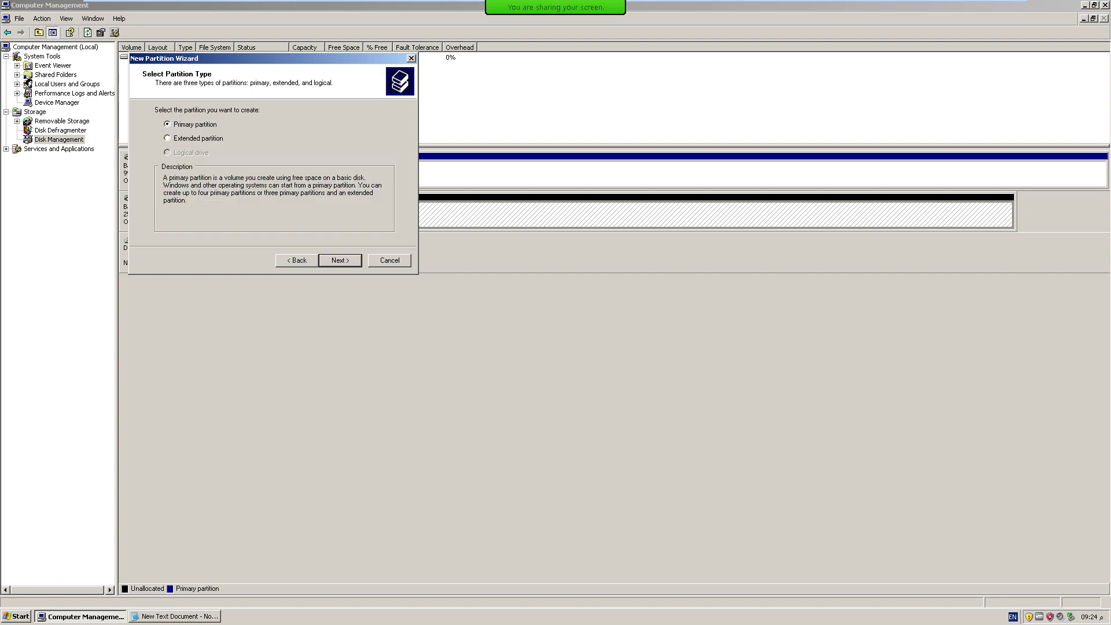
click(168, 137)
key(Up)
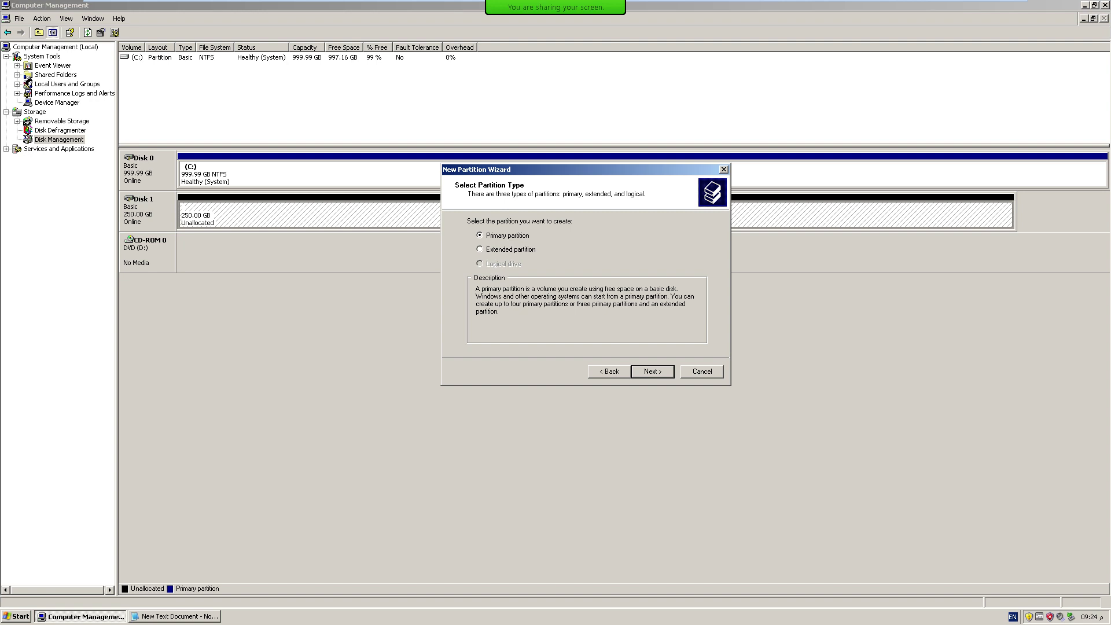
key(Return)
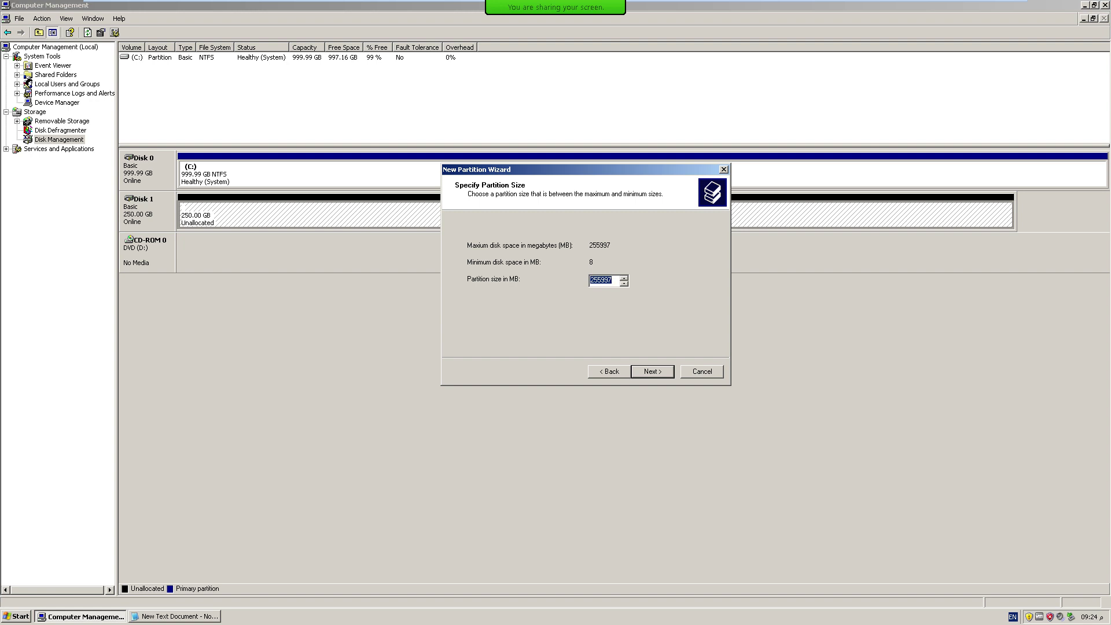
Set size 80000 MB, drive letter E, NTFS format, and finish the wizard.
text(10)
key(BackSpace)
key(BackSpace)
text(8)
text(0000)
key(Return)
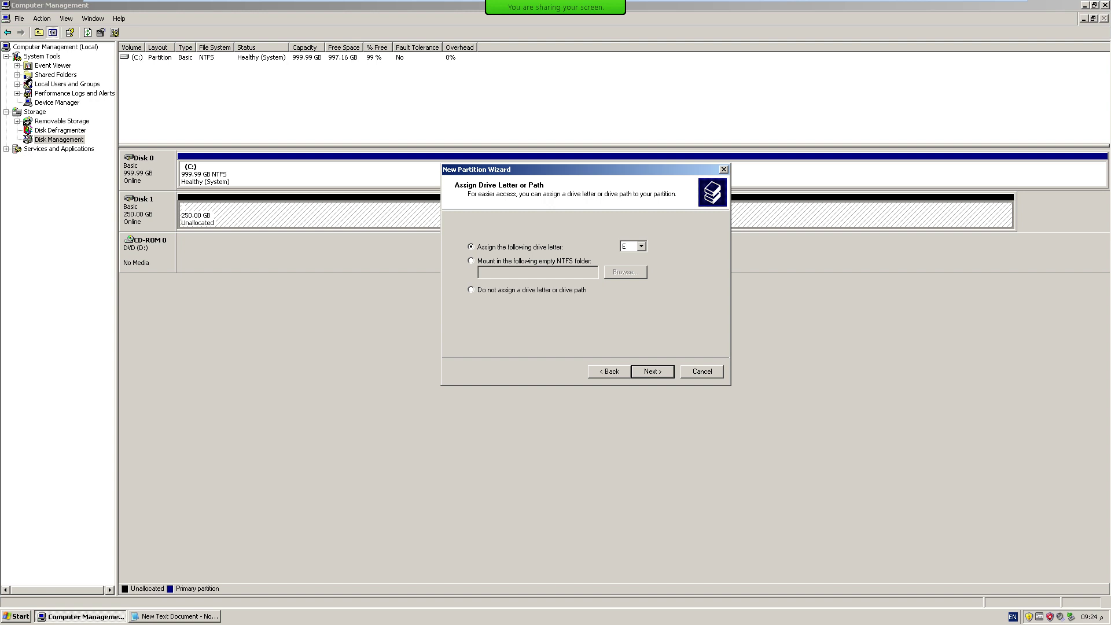
key(Return)
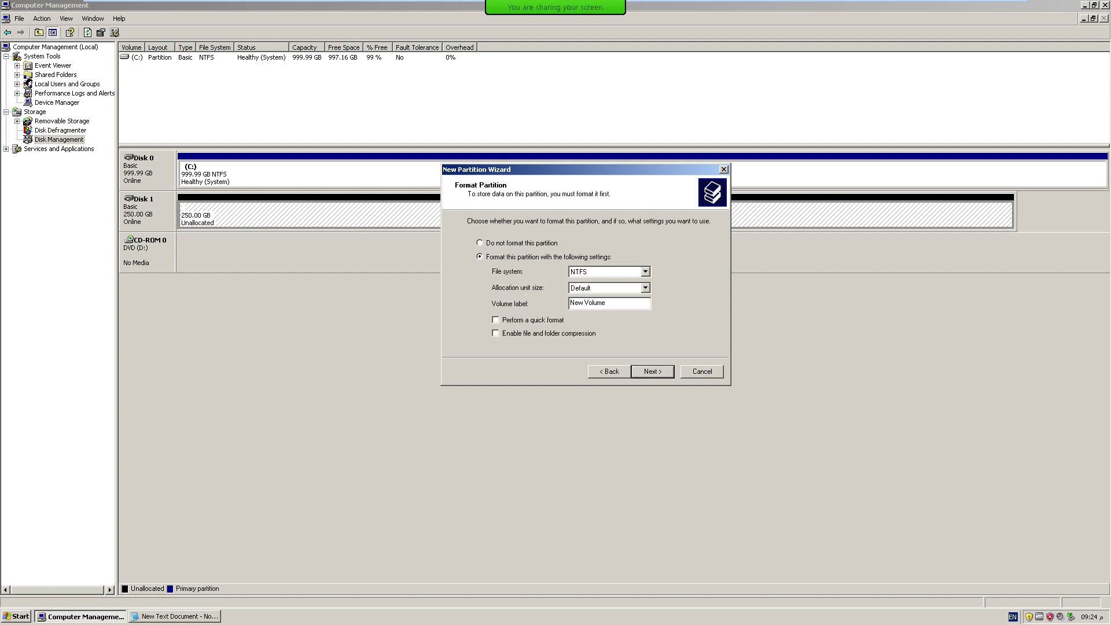
key(Tab)
key(Return)
key(Return)
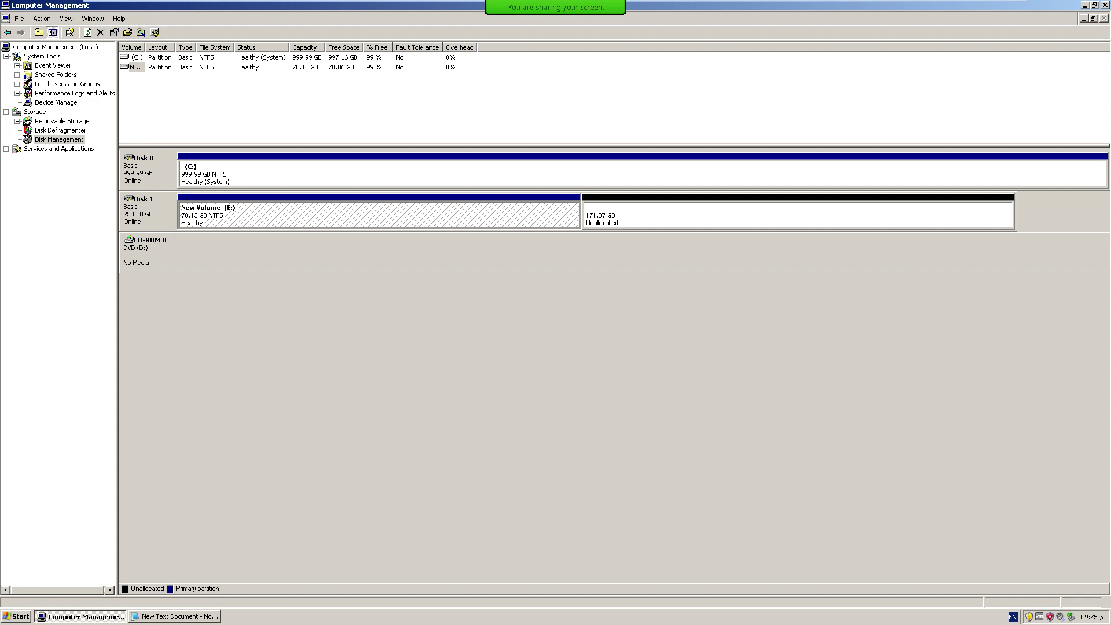
right_click(309, 216)
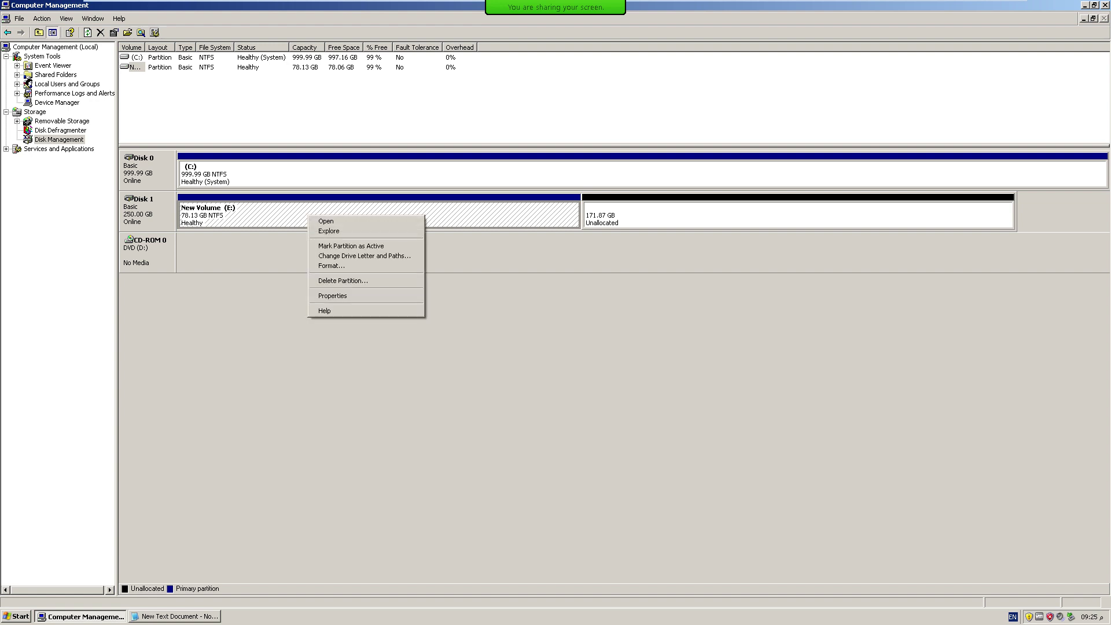
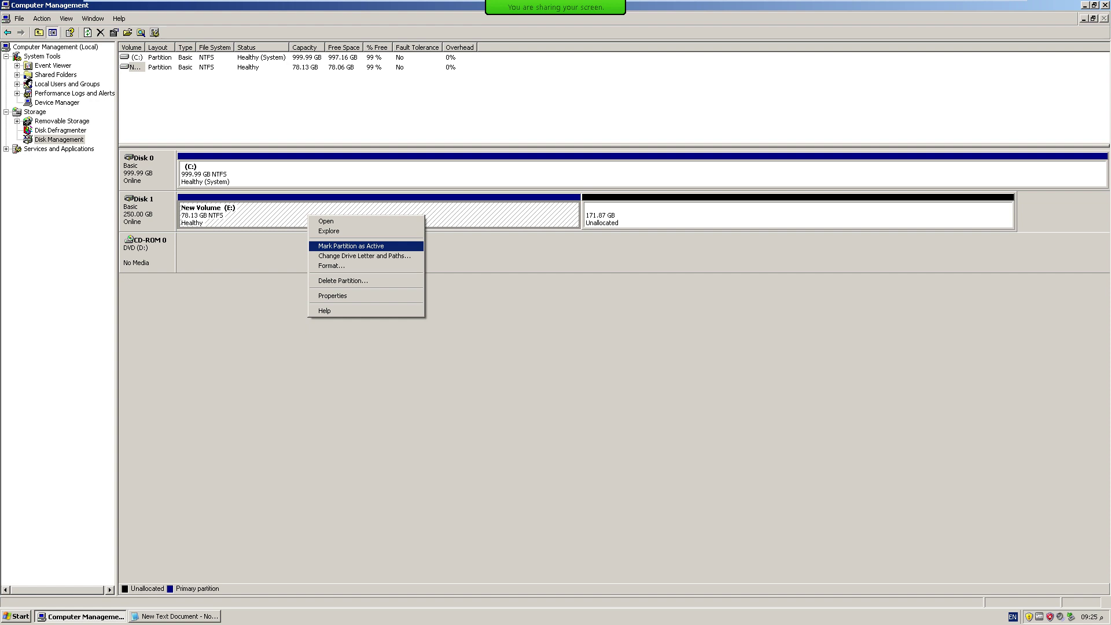
Mark New Volume (E:) as the active partition, then select the 171.87 GB unallocated space.
key(Return)
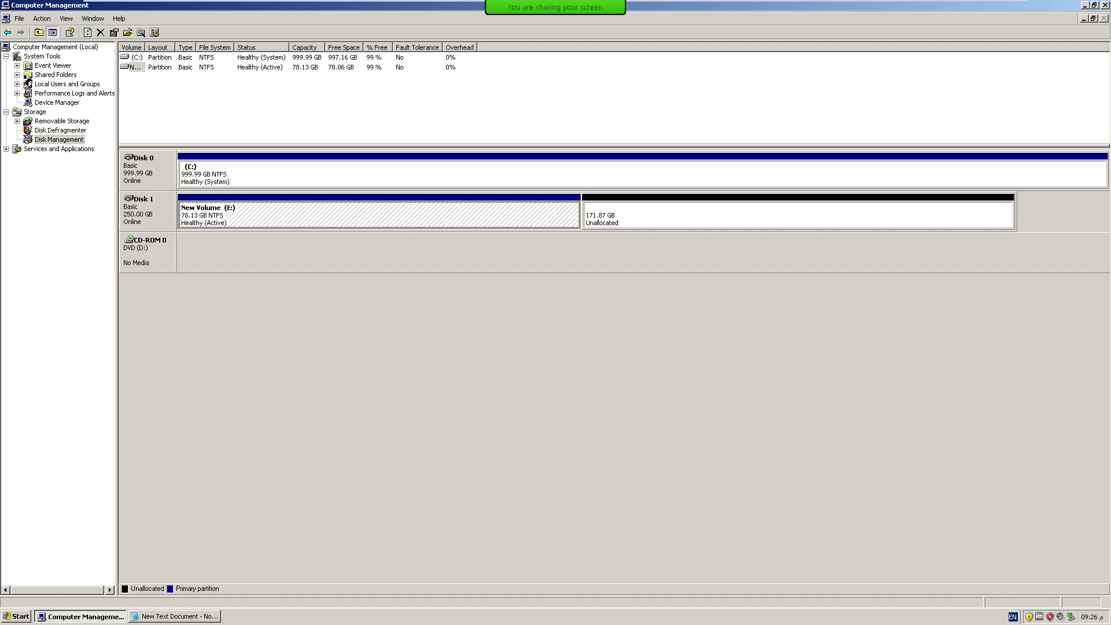
click(798, 215)
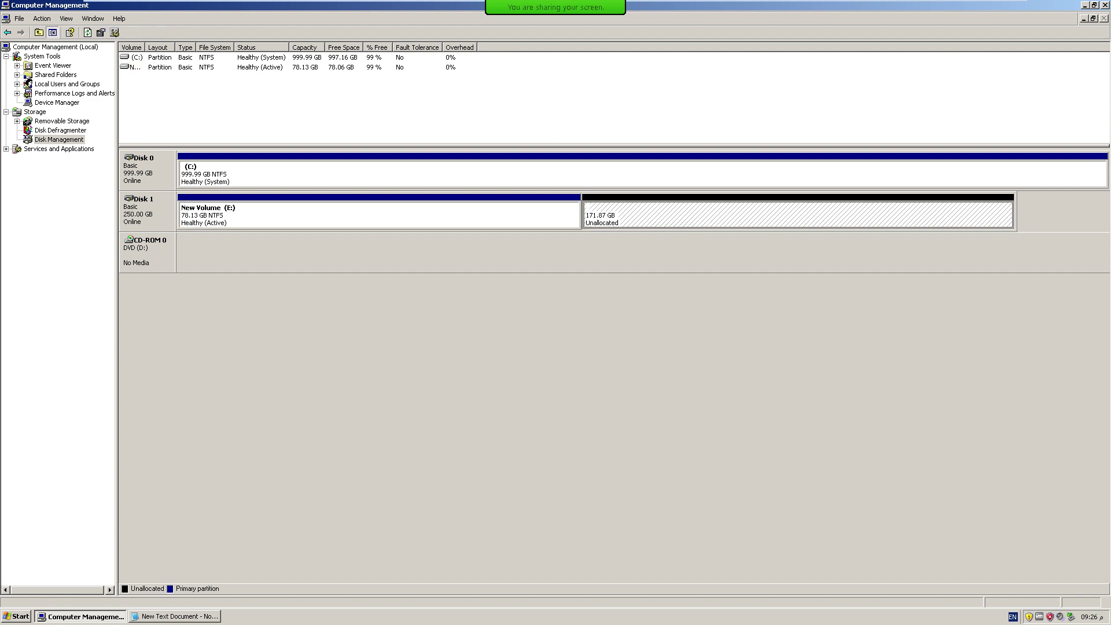
Add '4 and no more' after Primary in the Notepad notes, then return to Disk Management.
click(80, 617)
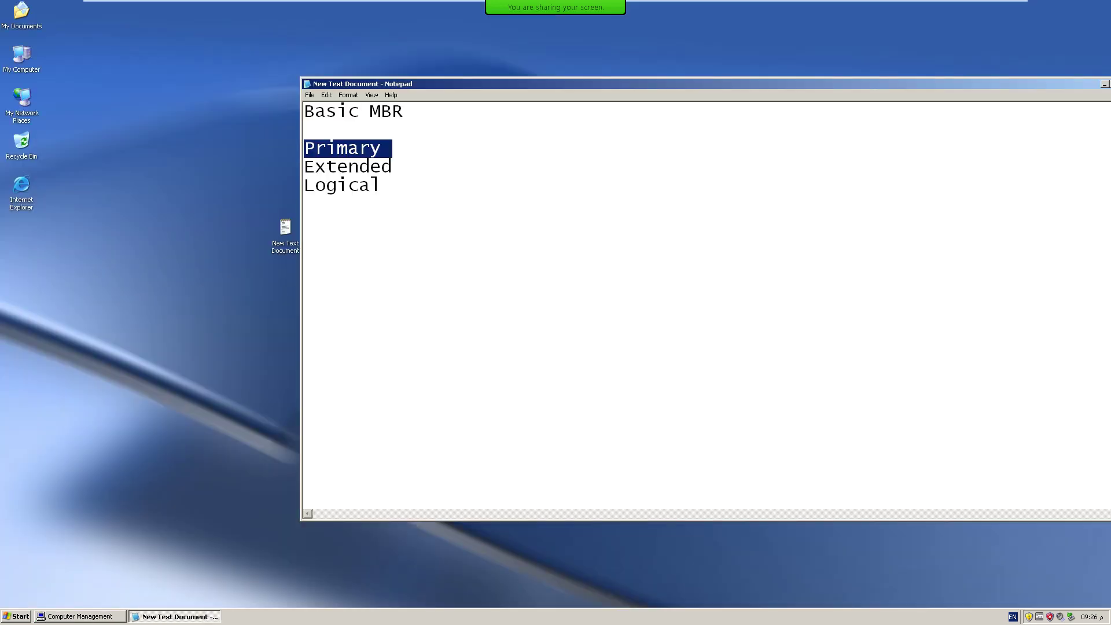
key(Right)
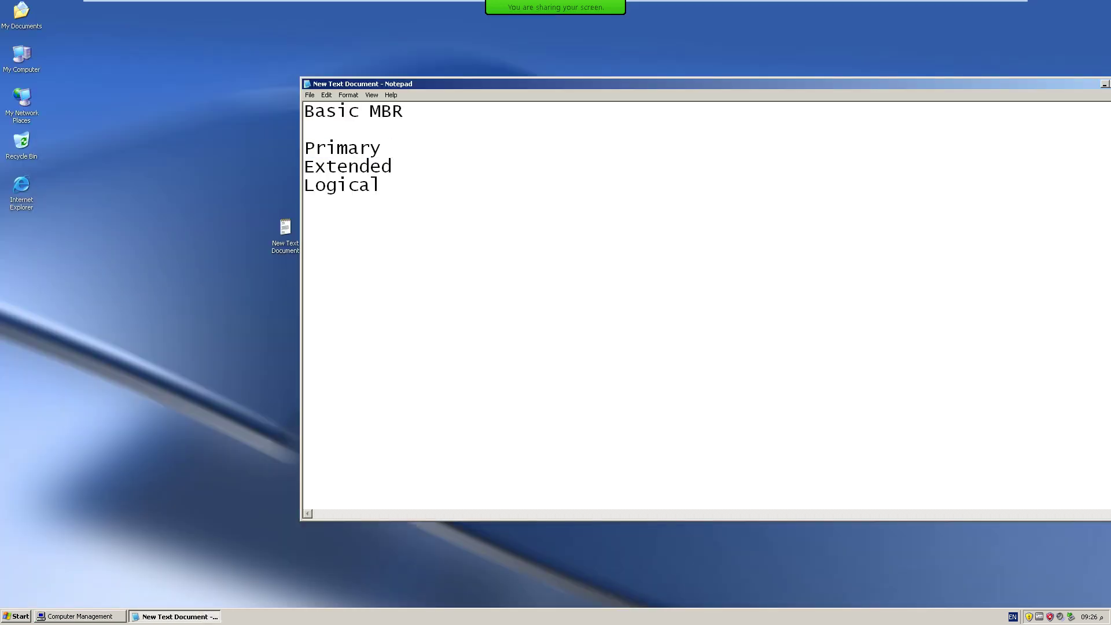
text(4 and )
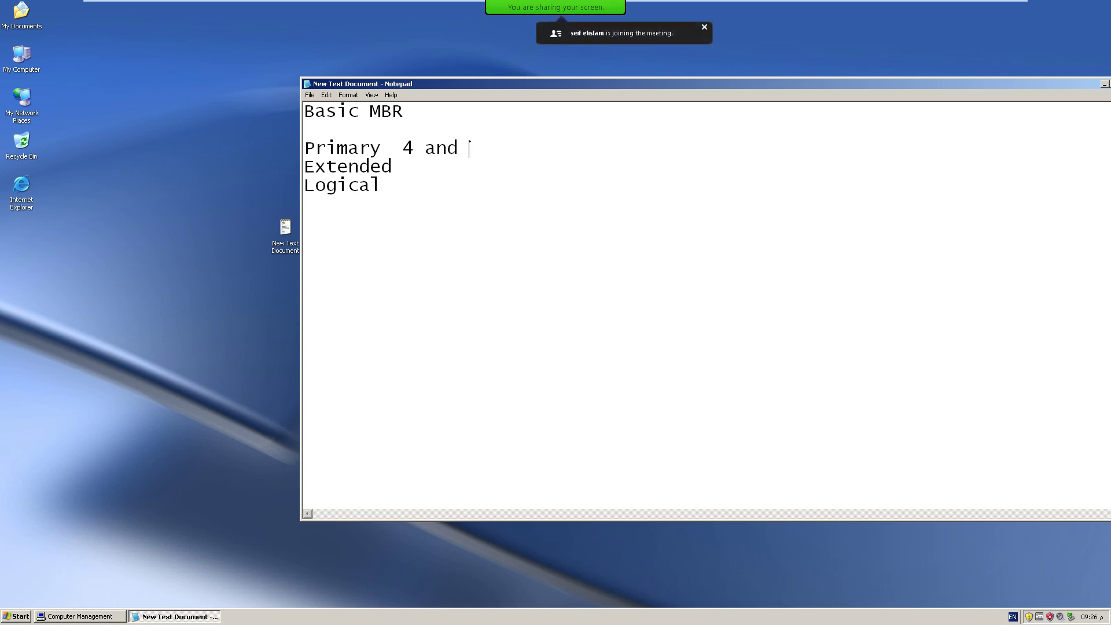
text(n)
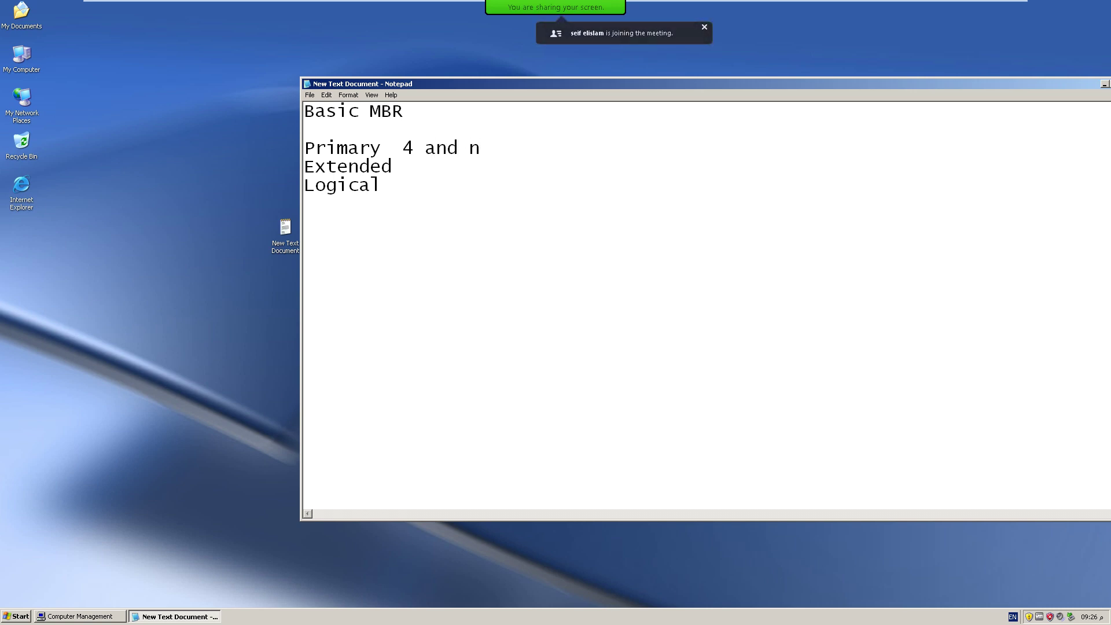
text(o m)
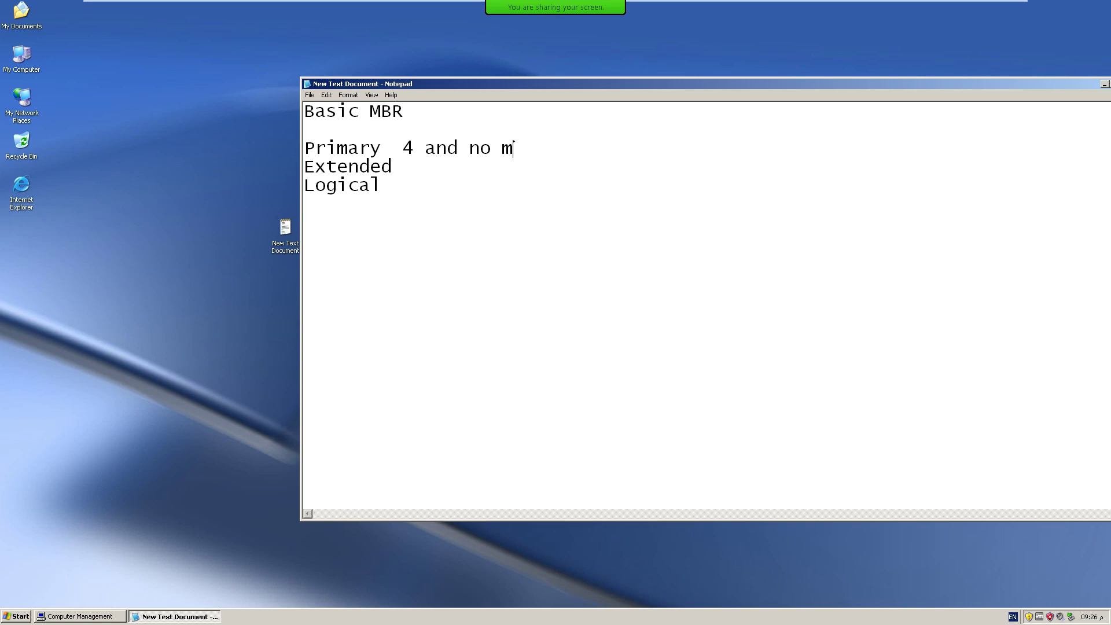
text(ore)
key(alt+Tab)
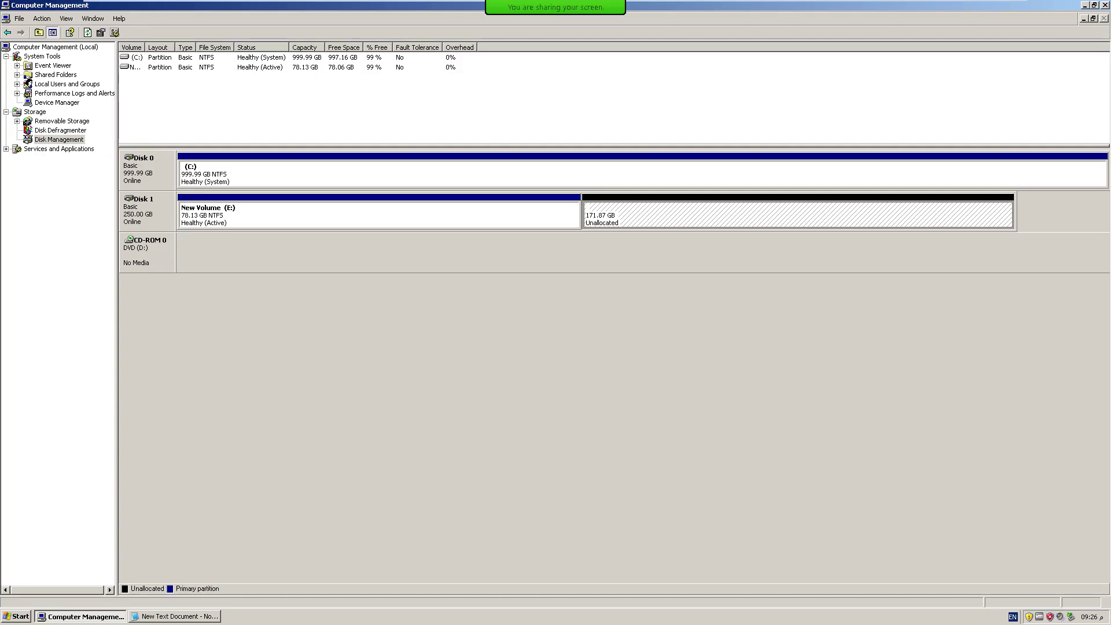
Create an unformatted 5000 MB primary partition F: in Disk 1's unallocated space.
right_click(632, 206)
click(654, 211)
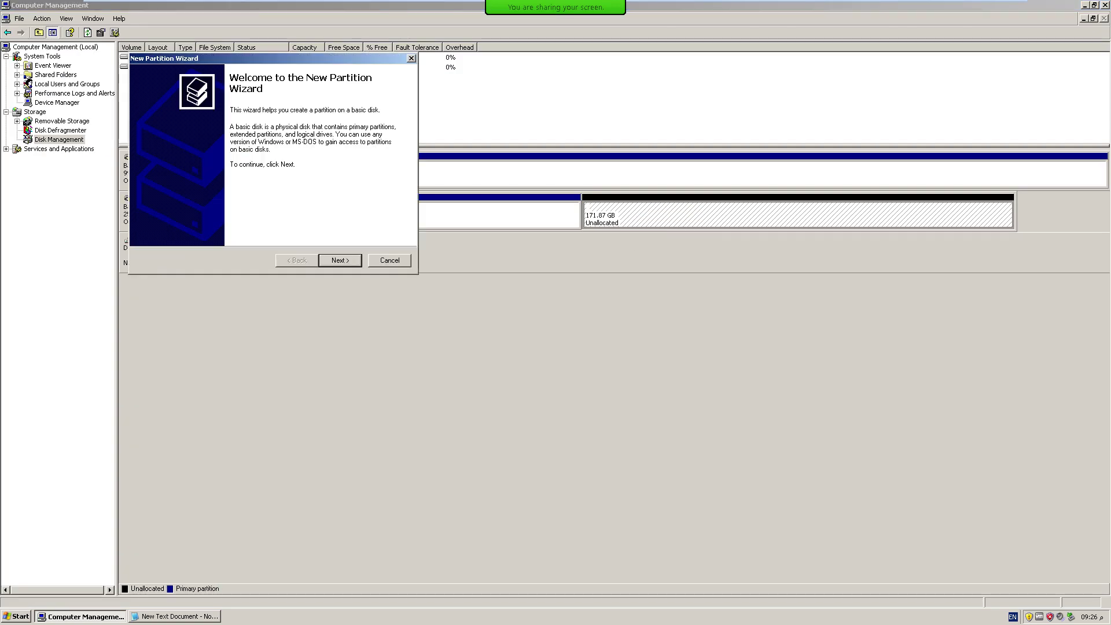
key(Return)
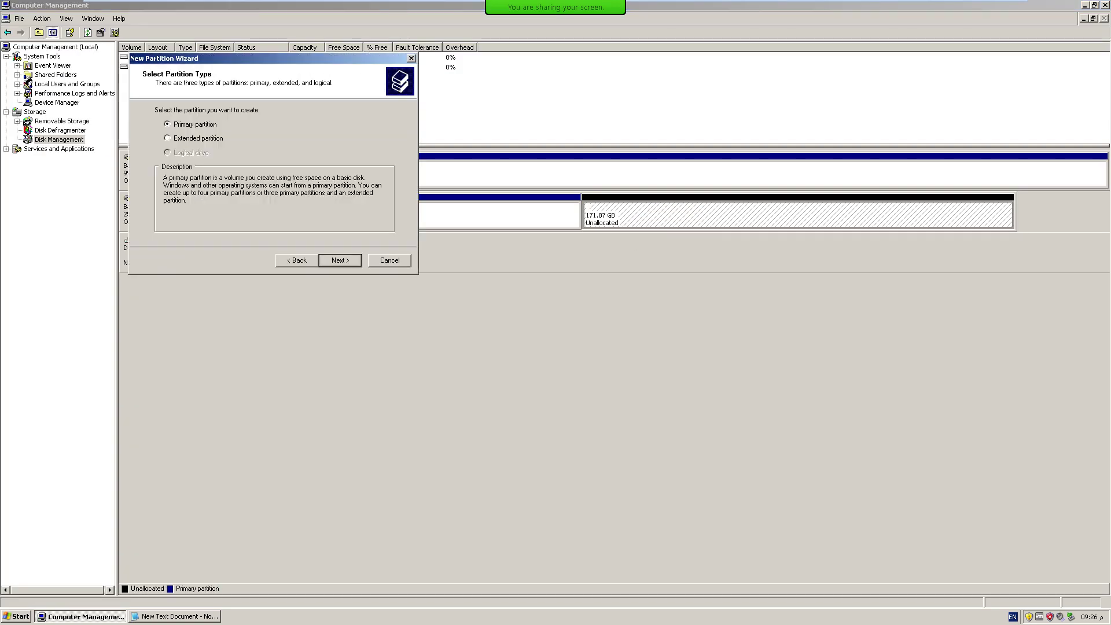
key(Return)
text(5000)
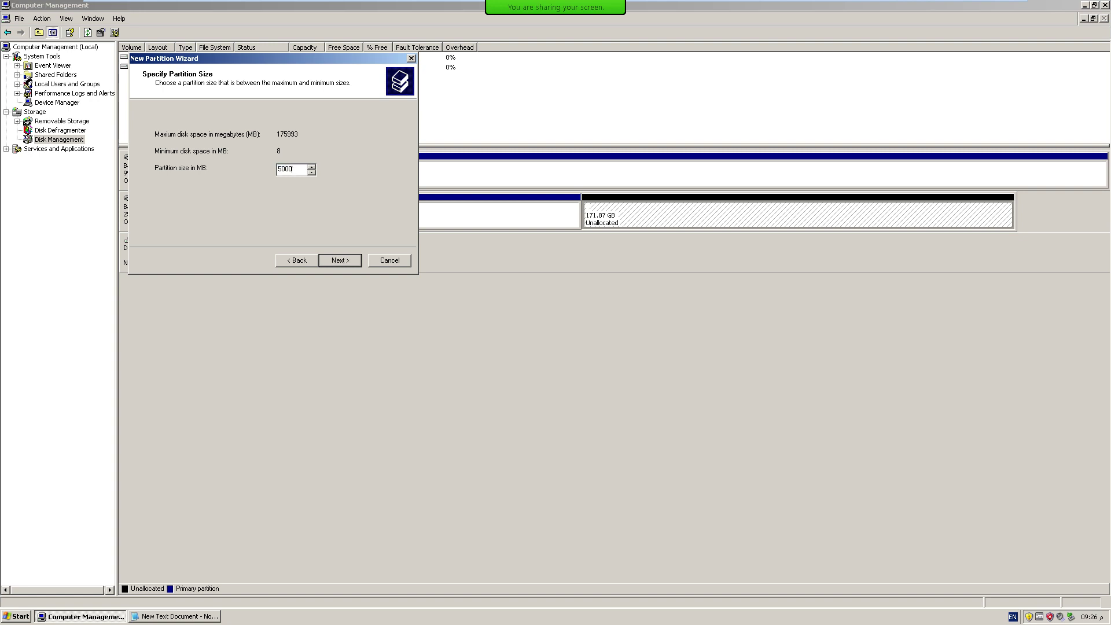
key(Return)
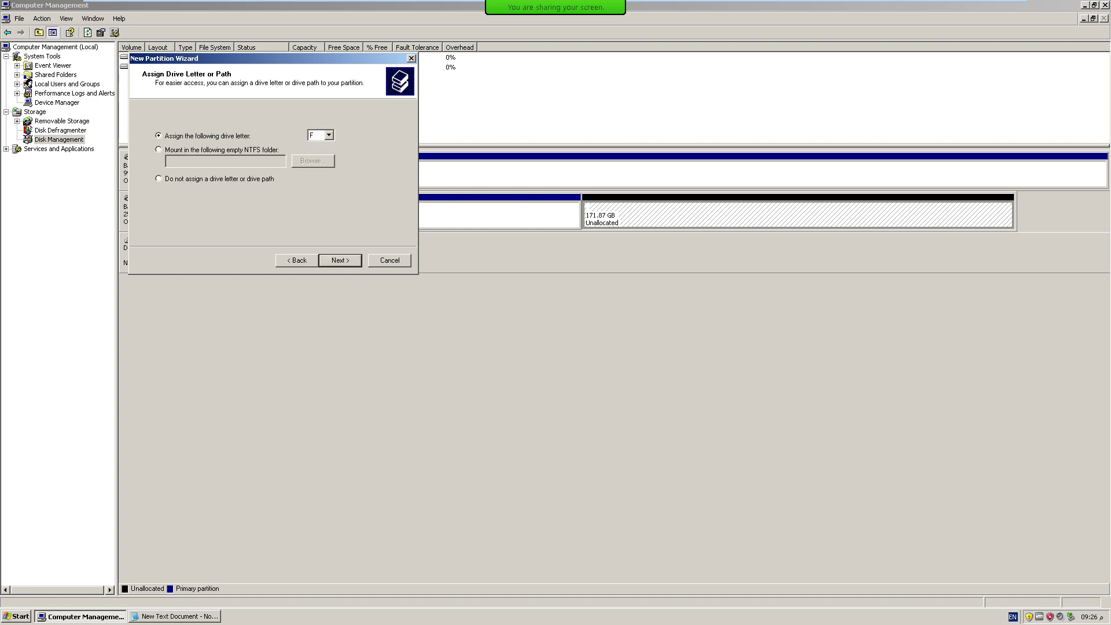
key(Return)
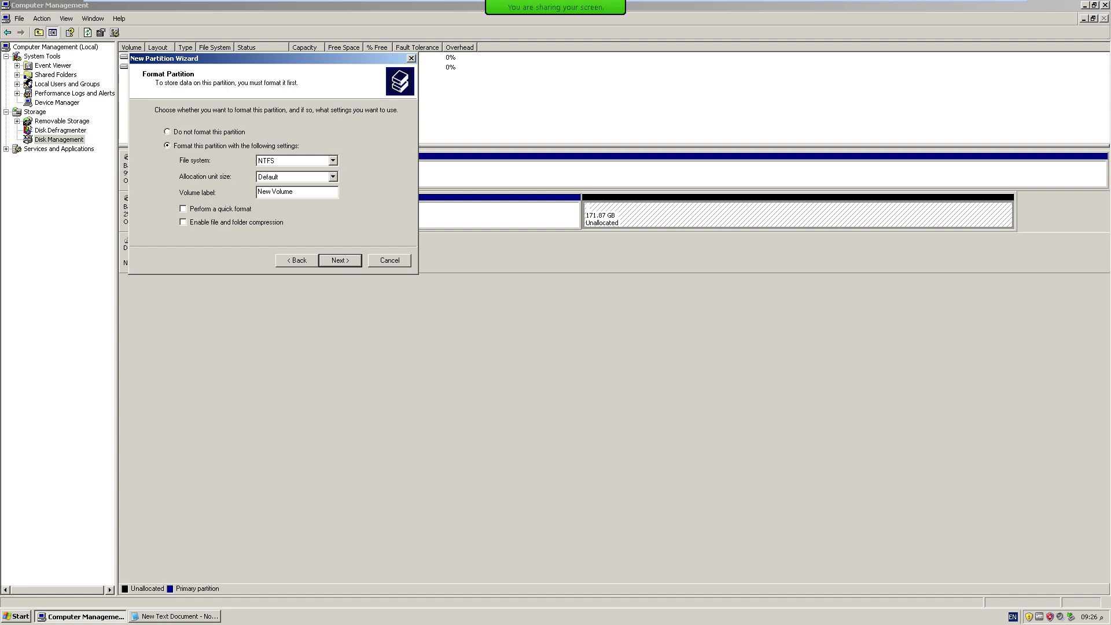
key(alt+d)
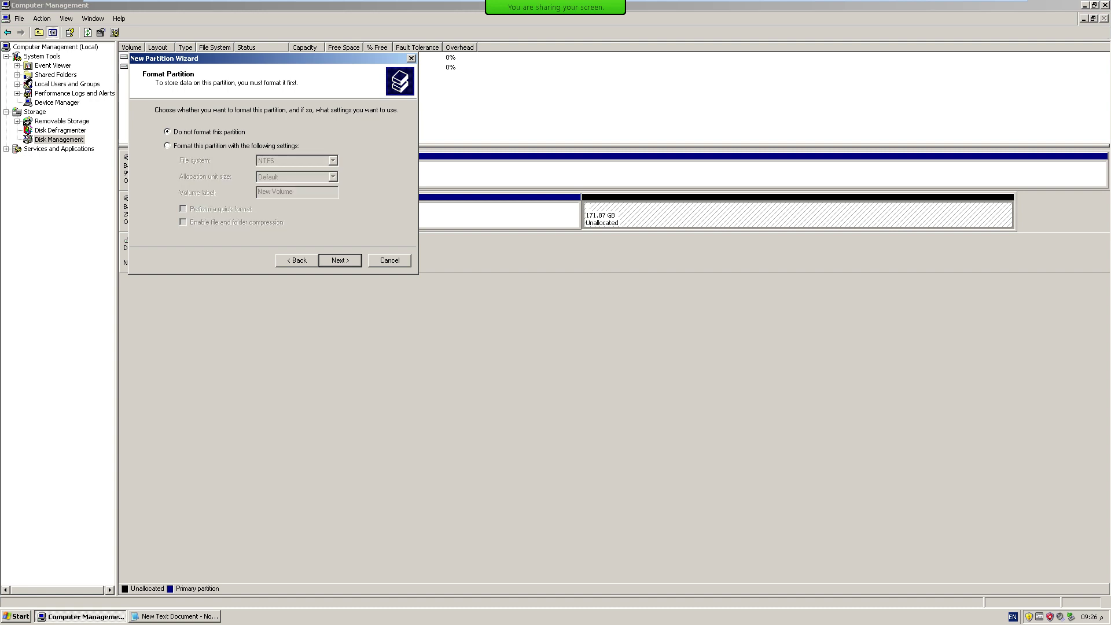
key(Return)
key(Return)
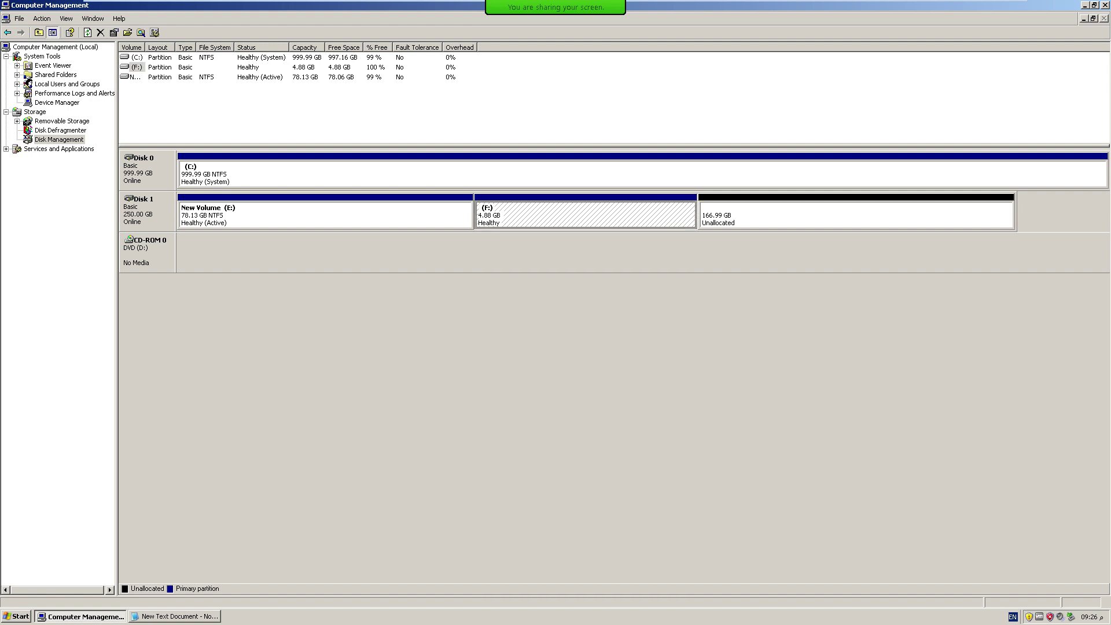
Create a second unformatted 5000 MB primary partition, G:, from the 166.99 GB unallocated space.
click(752, 219)
right_click(726, 216)
click(747, 222)
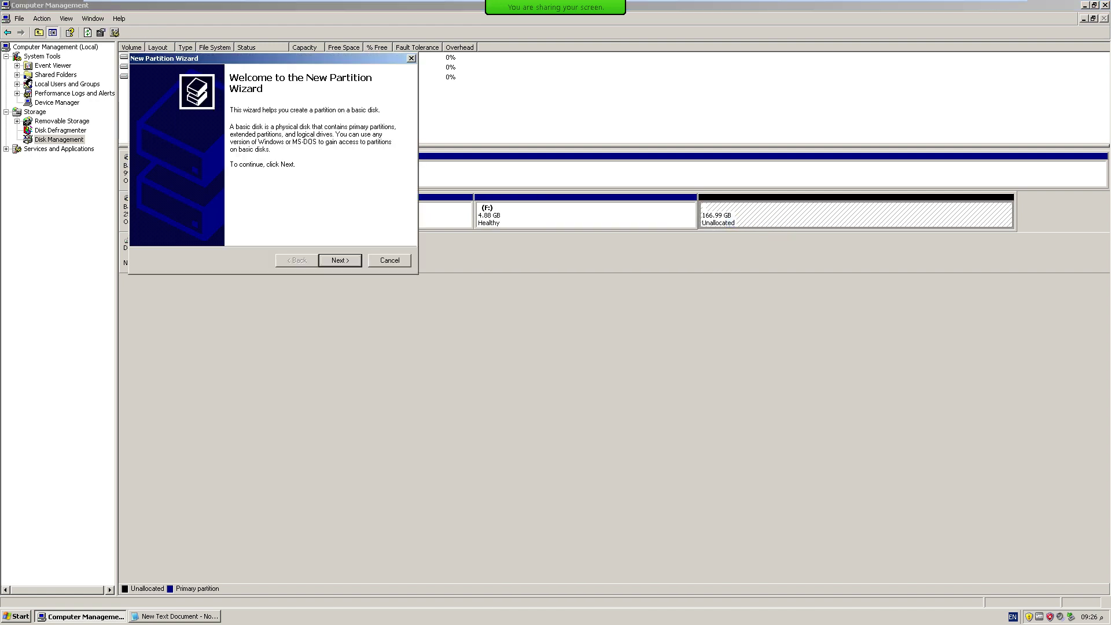
key(Return)
key(Return)
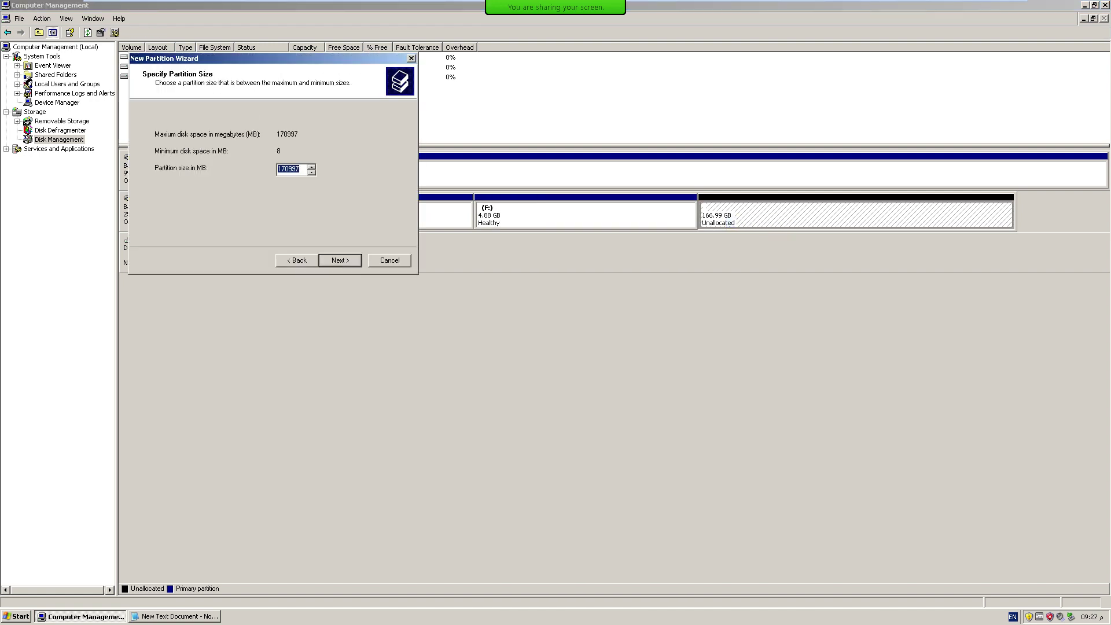
text(1000)
key(Return)
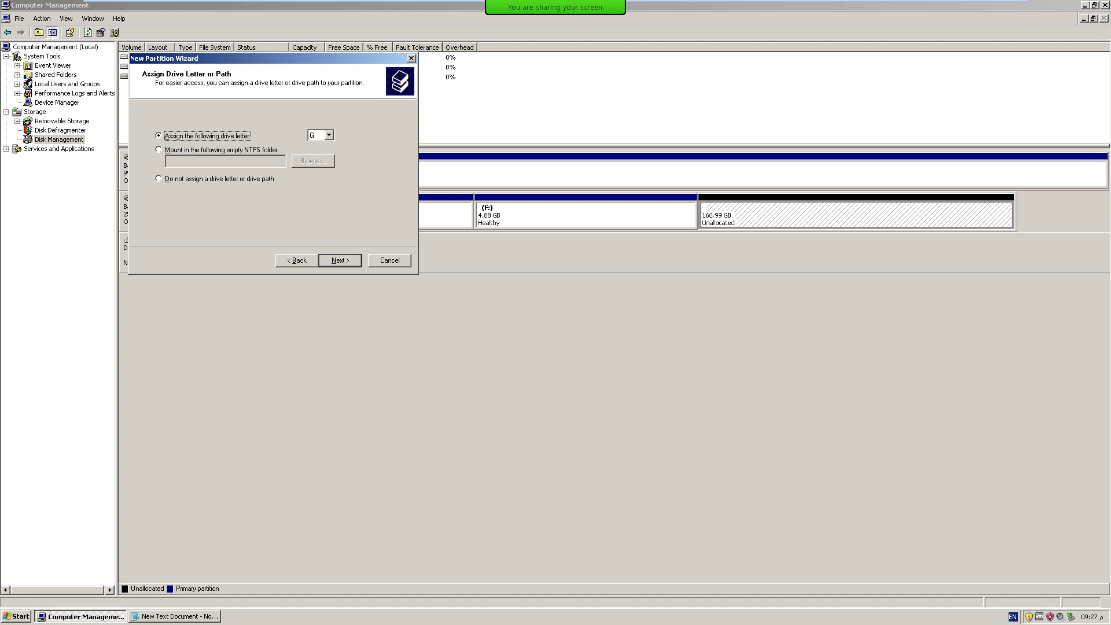
key(Return)
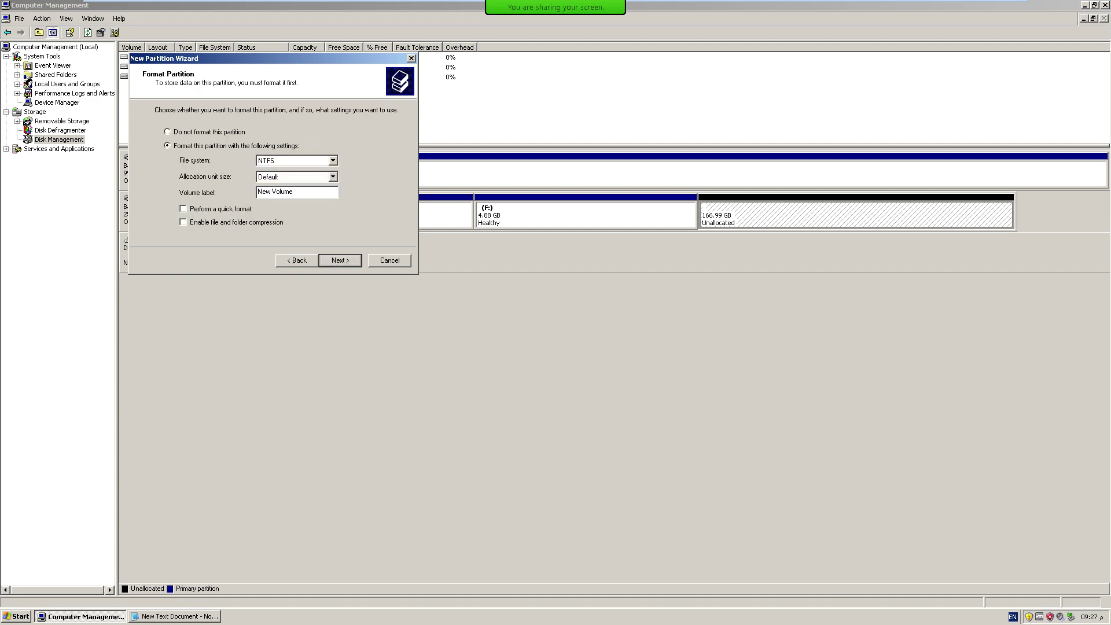
key(alt+d)
key(Return)
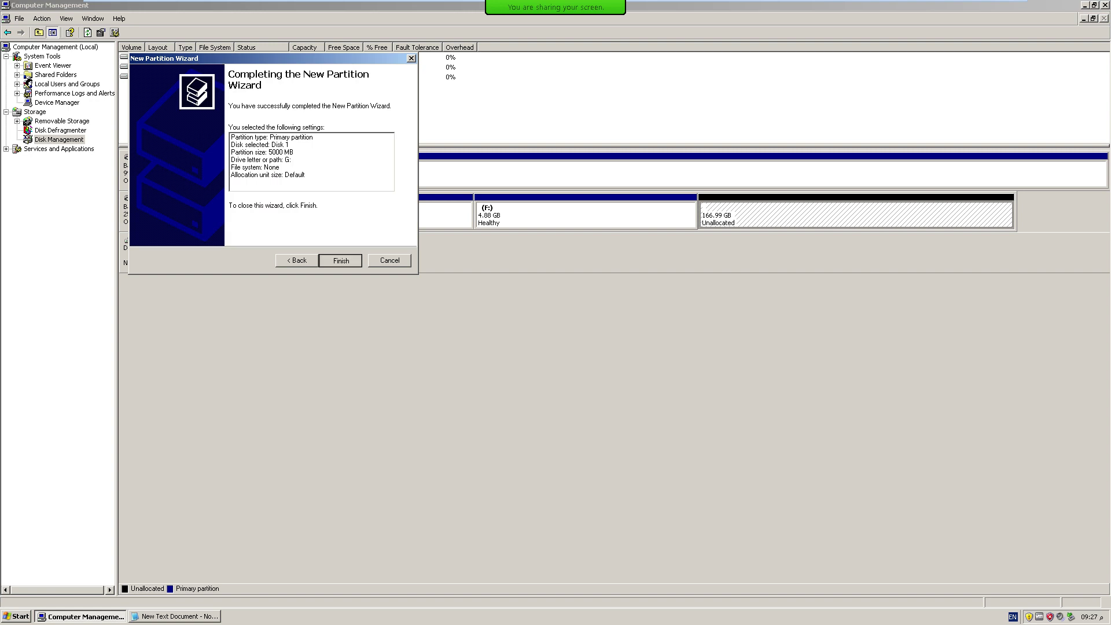
key(Return)
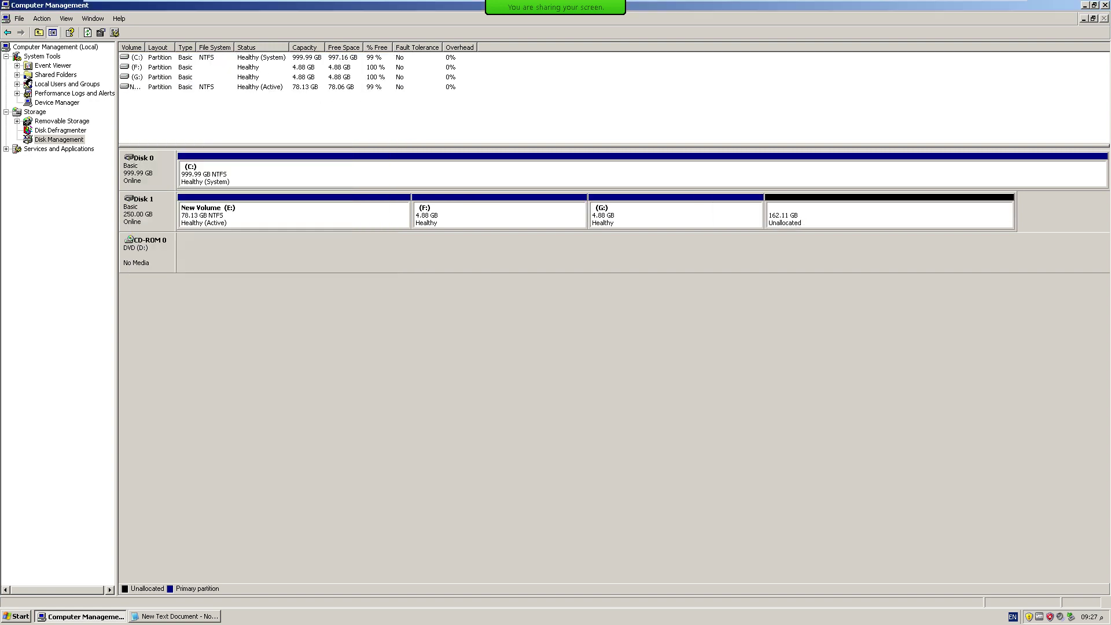
Set up a third unformatted 5000 MB primary partition in the remaining 162.11 GB space.
key(Right)
key(shift+F10)
key(Down)
key(Return)
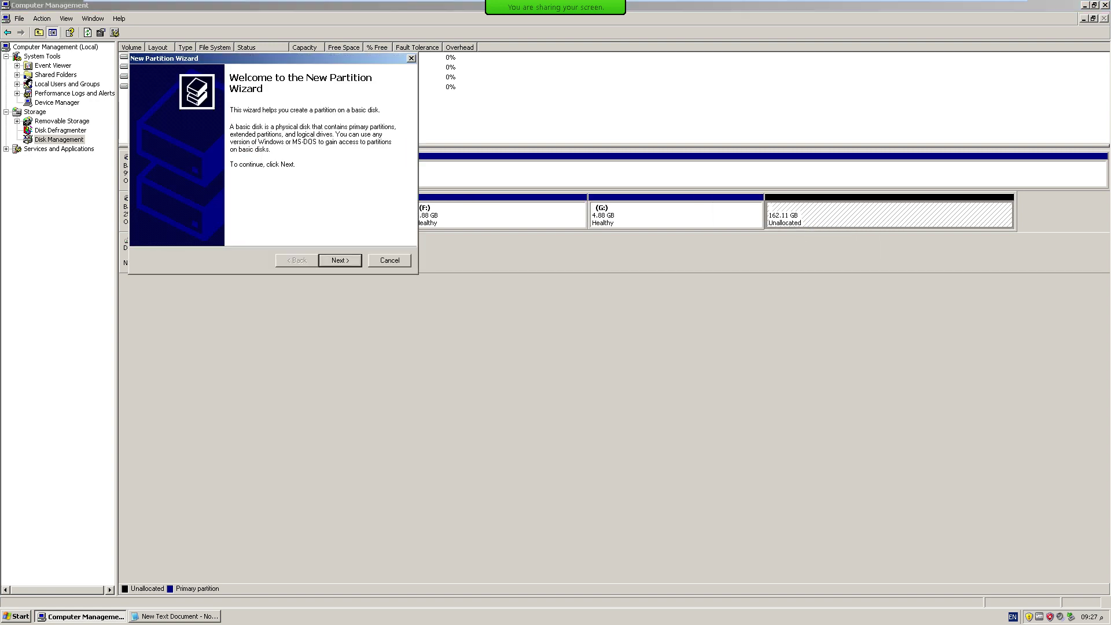
key(Return)
key(Return)
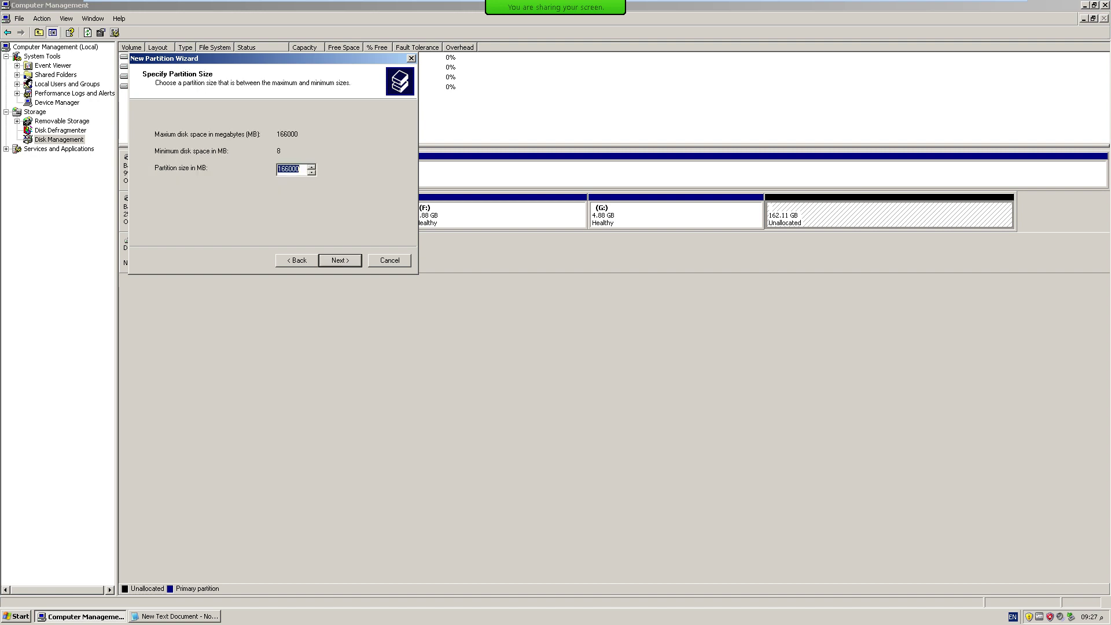
text(50)
key(Return)
key(Return)
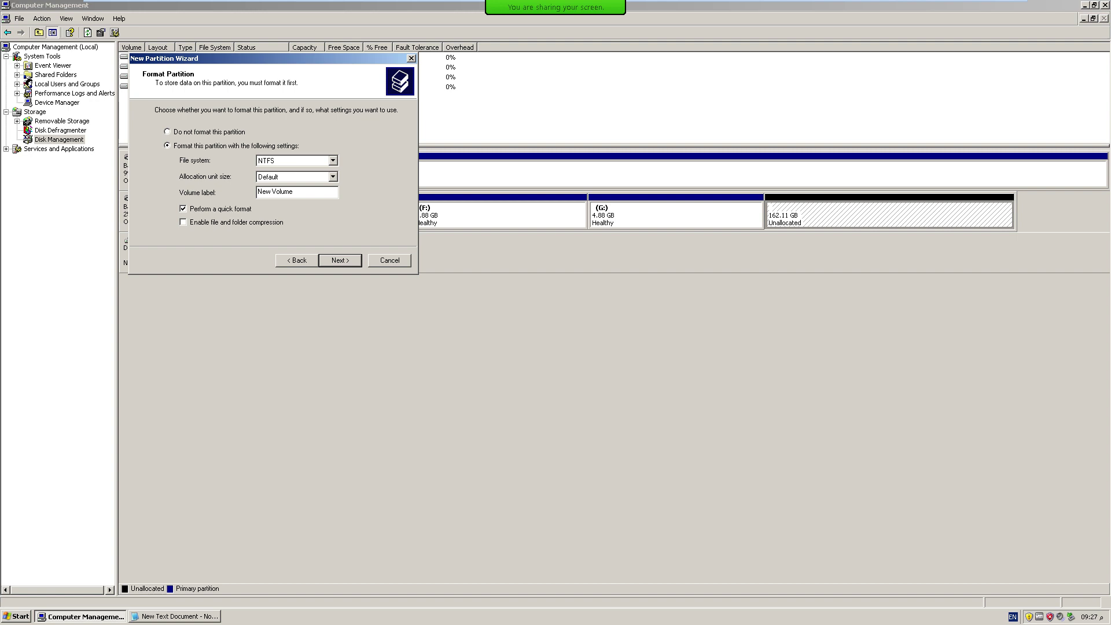
key(Return)
key(alt+b)
key(alt+d)
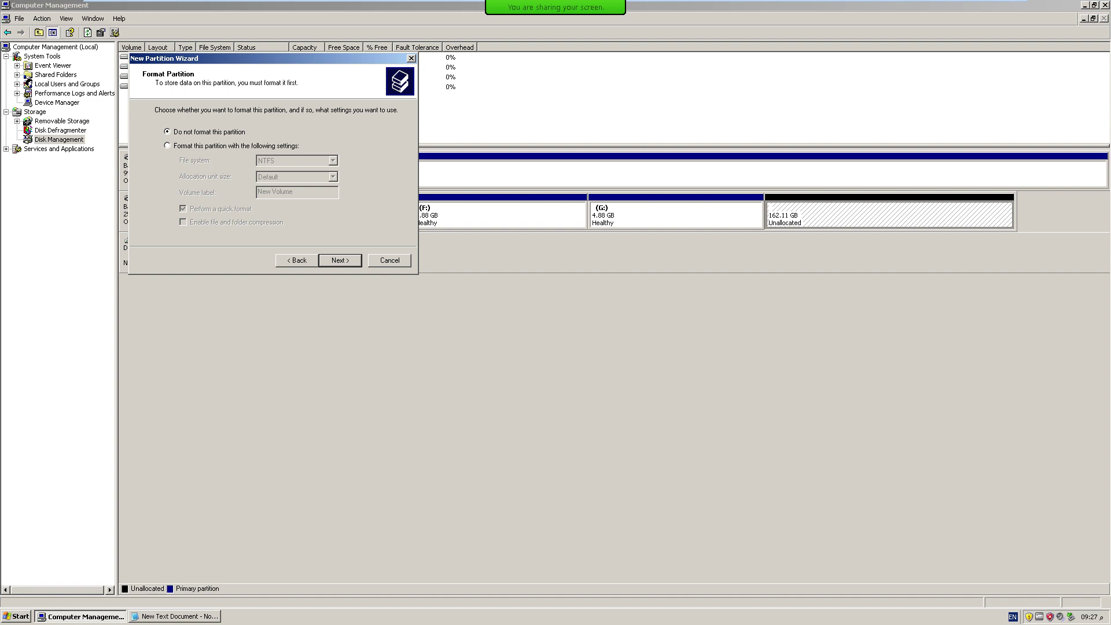
key(Return)
key(Return)
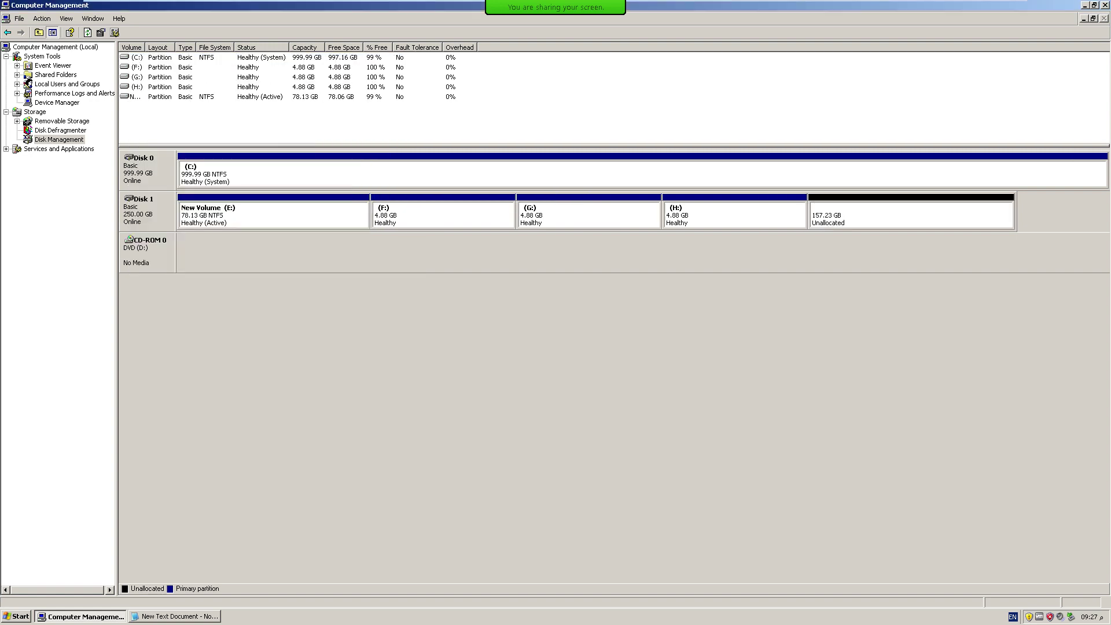
click(735, 214)
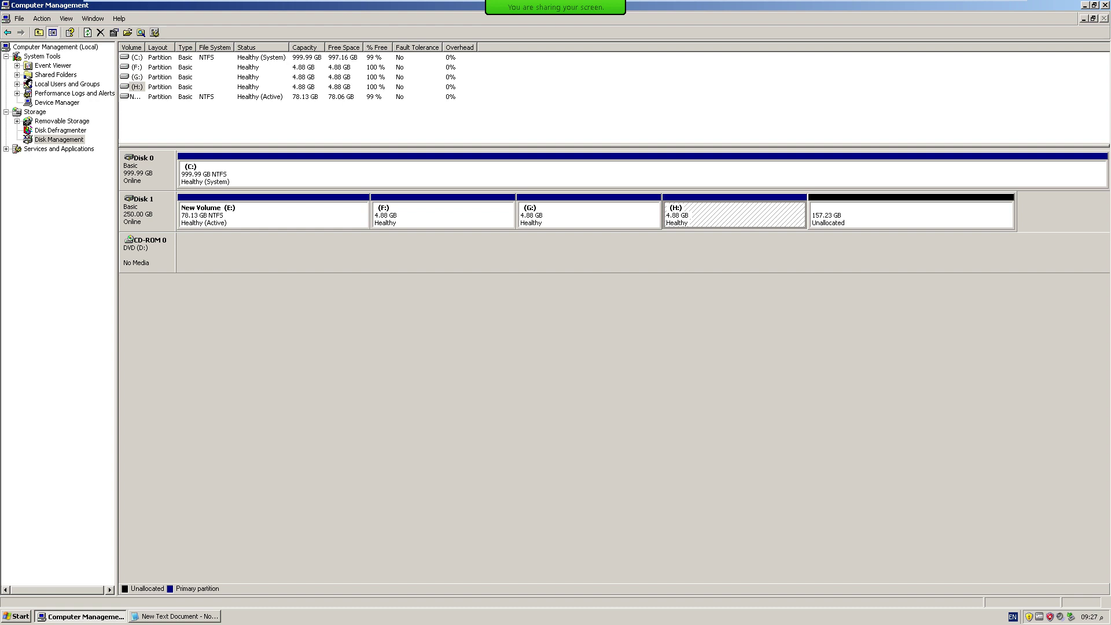
right_click(866, 212)
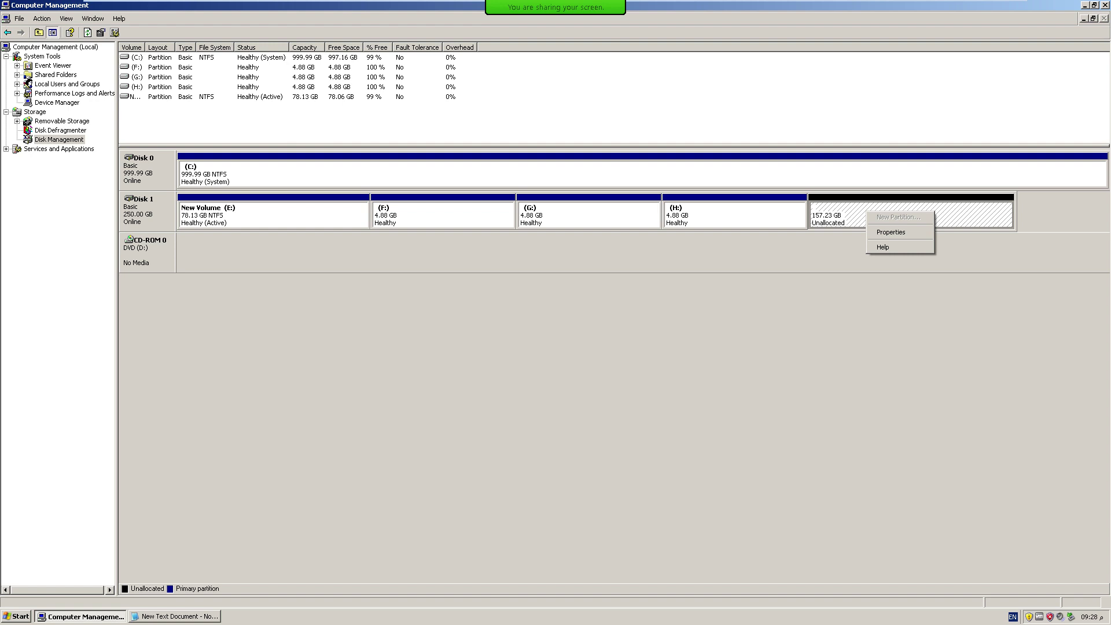
click(734, 215)
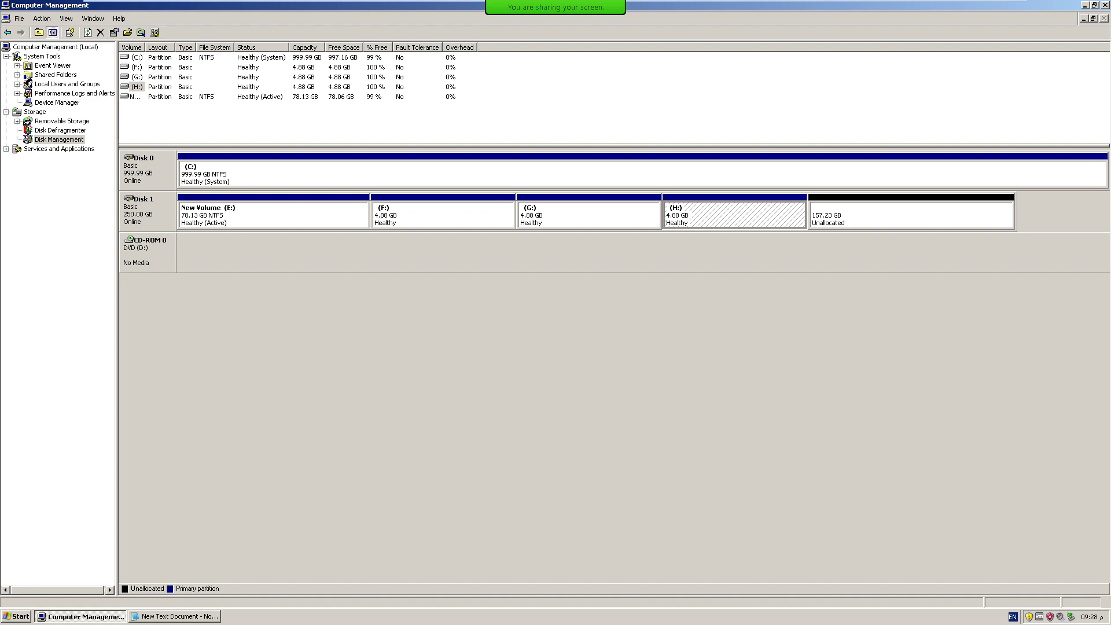
Delete the 4.88 GB H: partition from Disk 1.
right_click(726, 212)
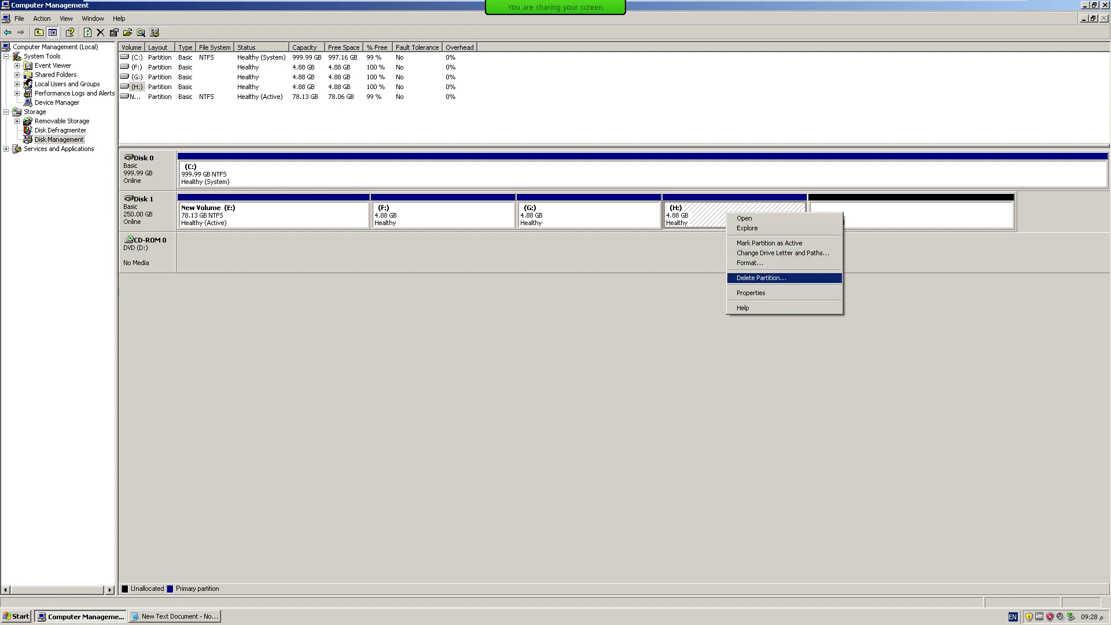
key(Return)
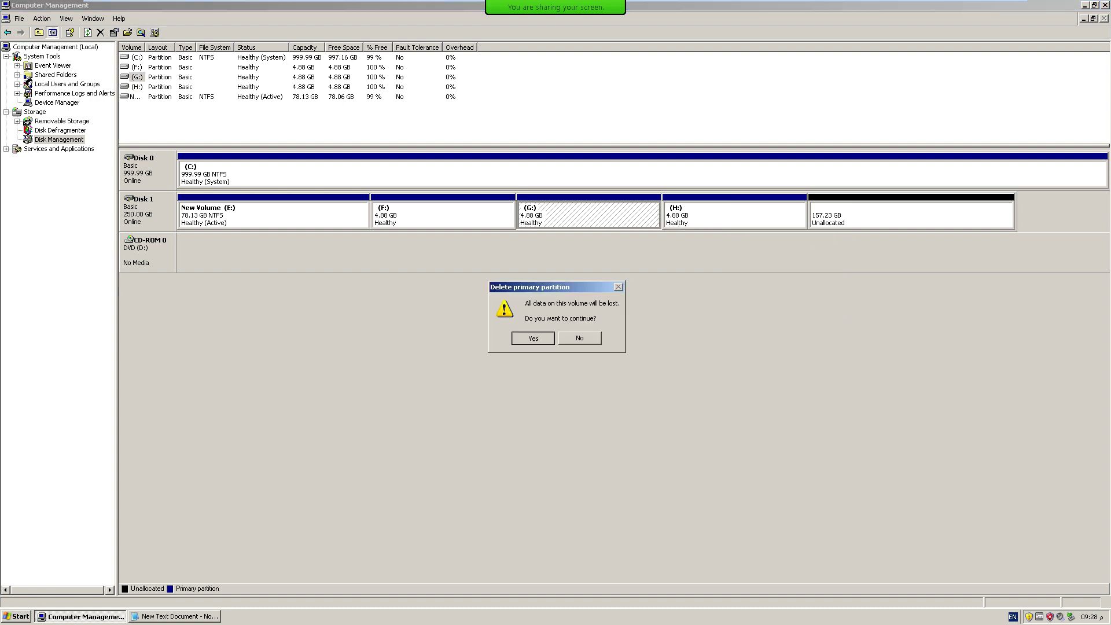
key(Return)
Create an unformatted primary partition H: using the full 166000 MB of unallocated space.
click(889, 219)
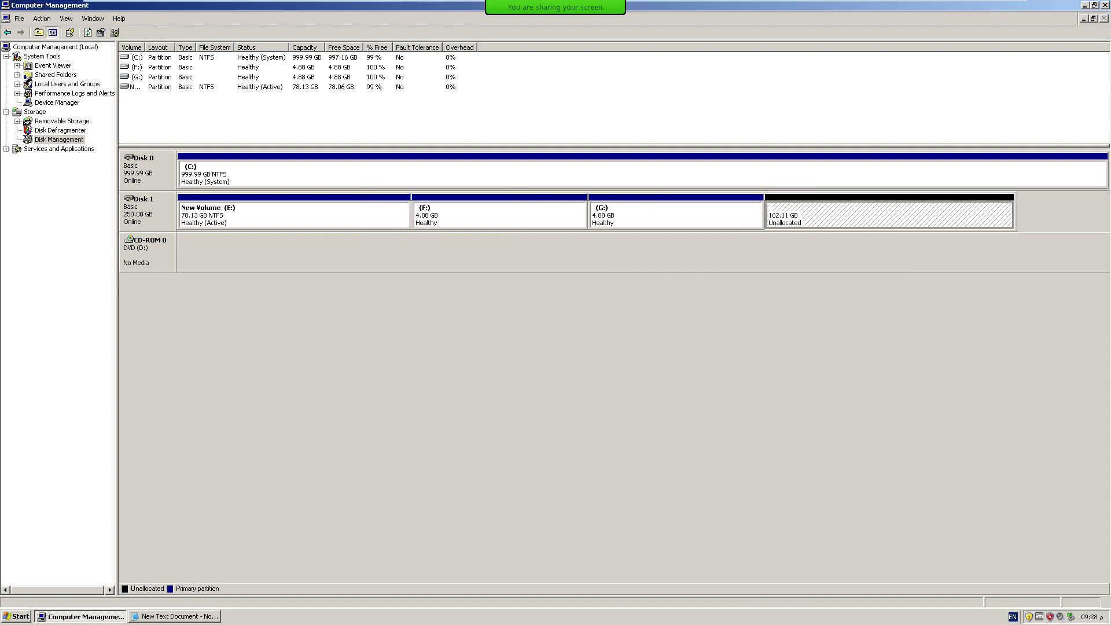
right_click(799, 220)
key(Return)
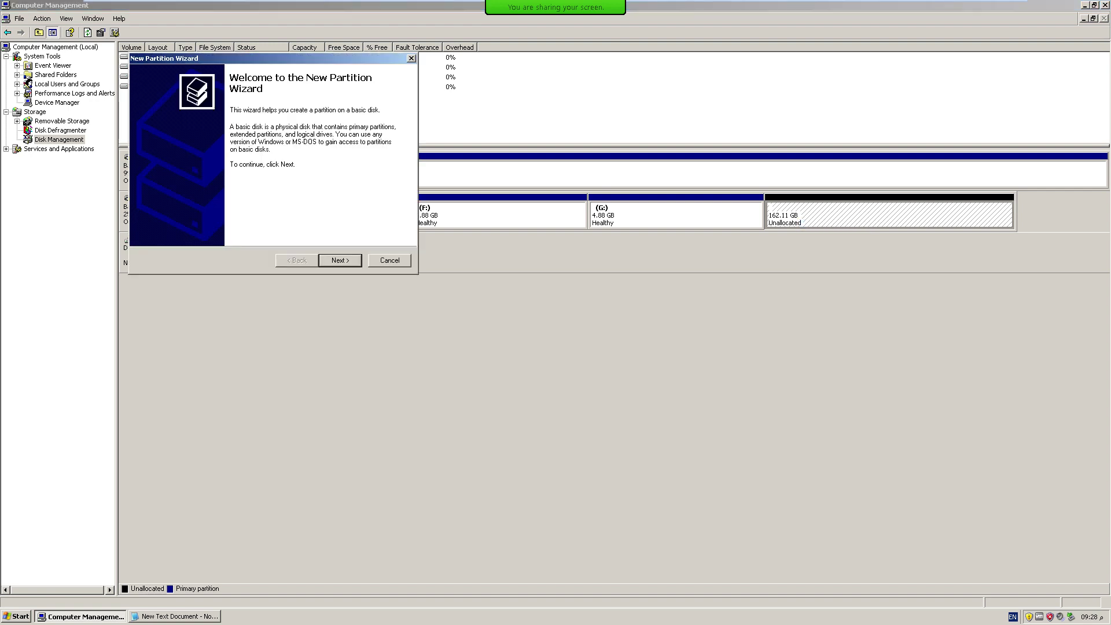
key(Return)
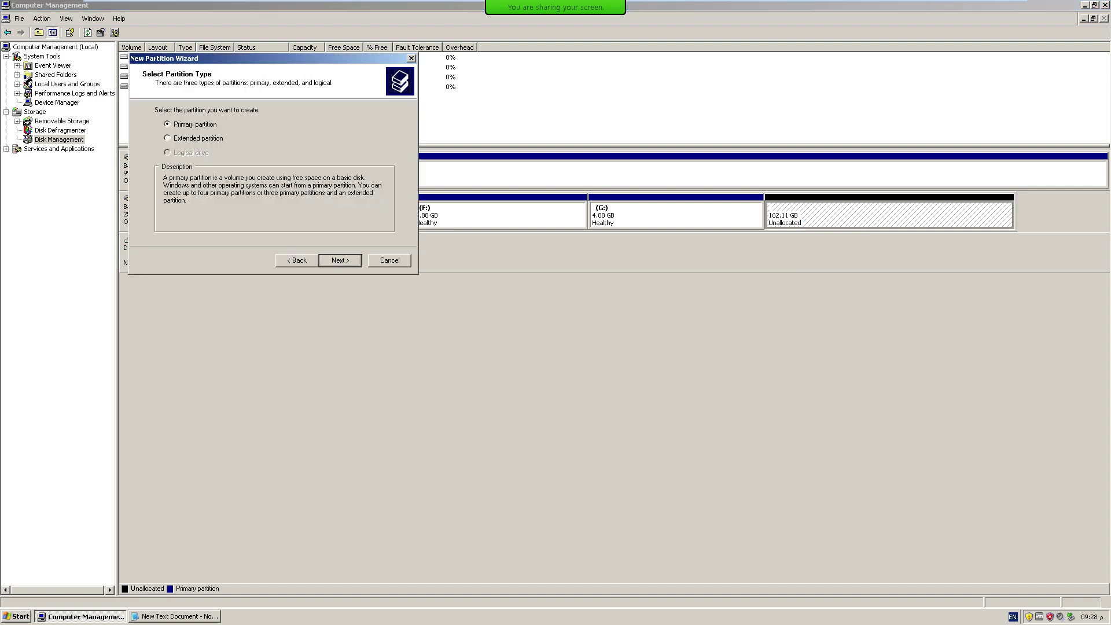
key(Return)
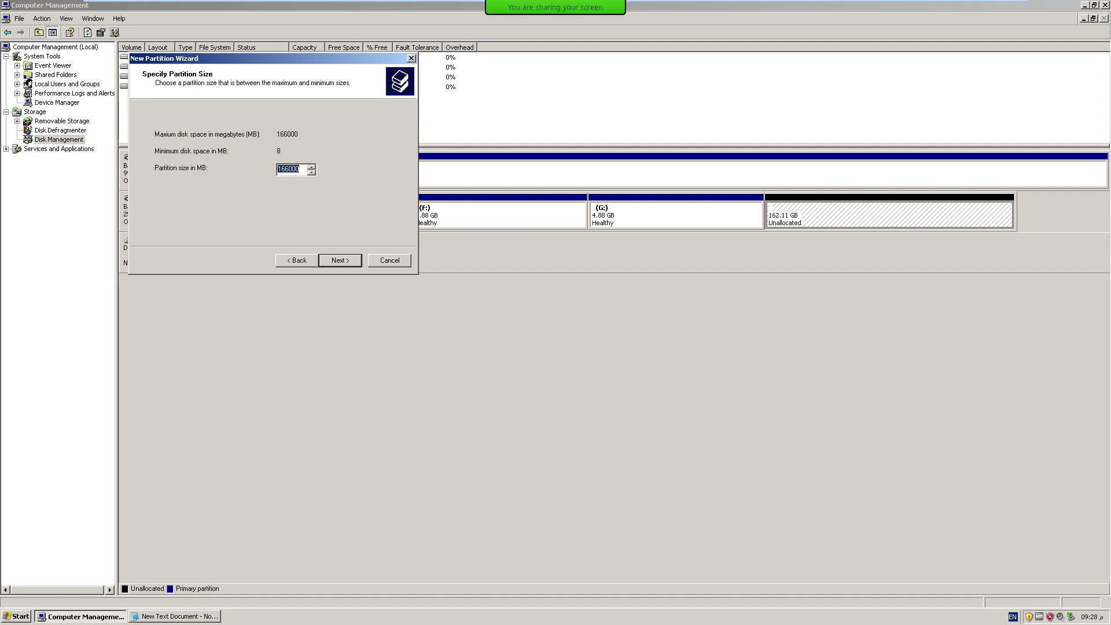
key(Return)
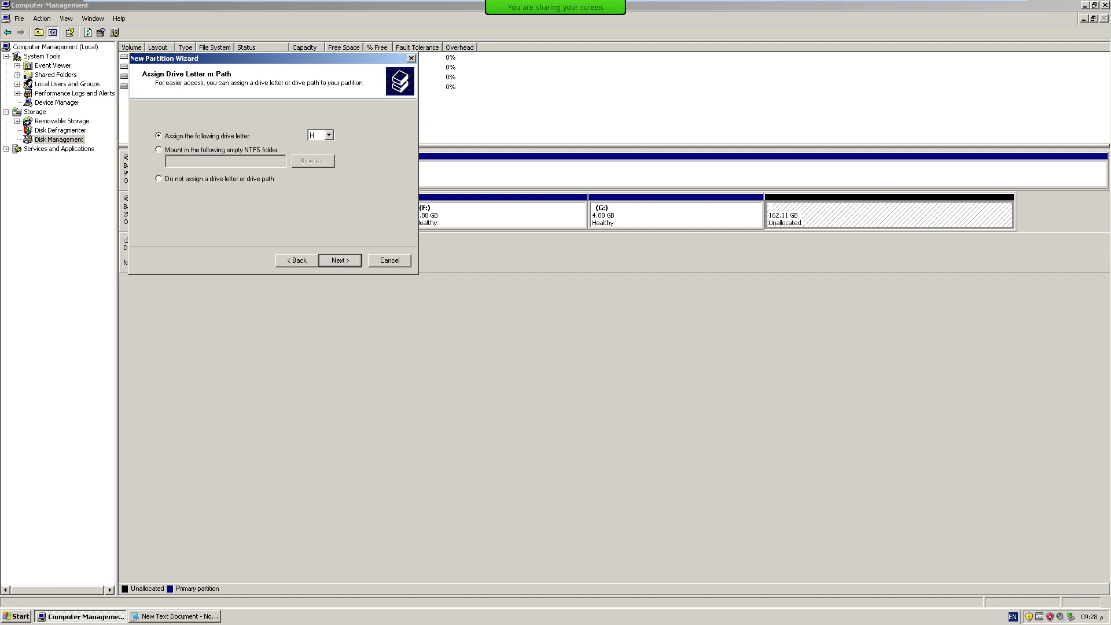
key(Return)
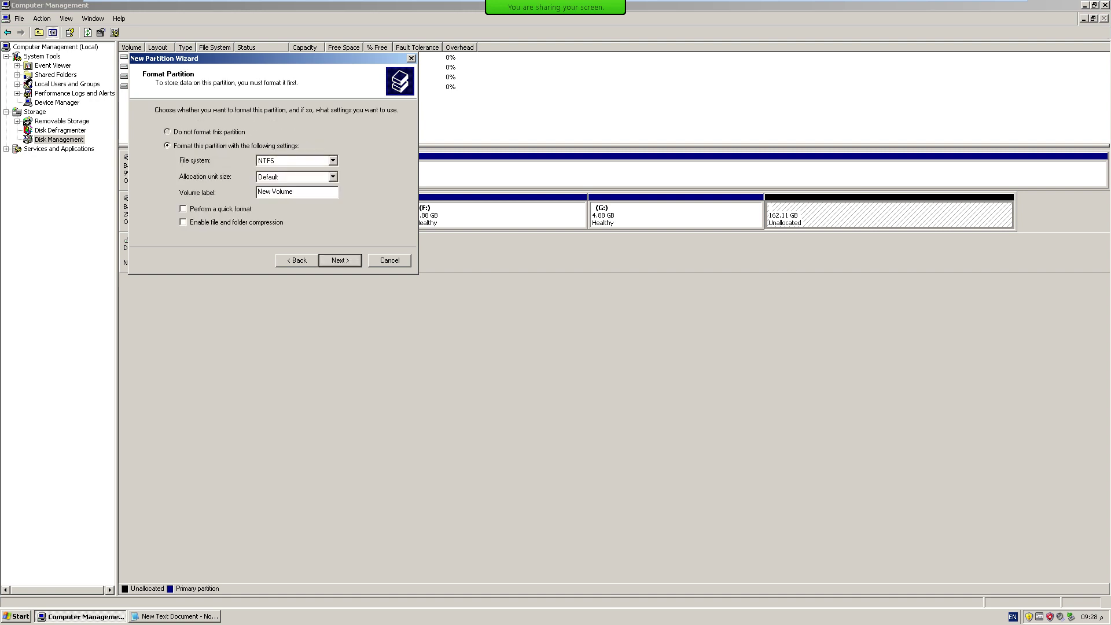
key(alt+d)
key(Return)
key(Return)
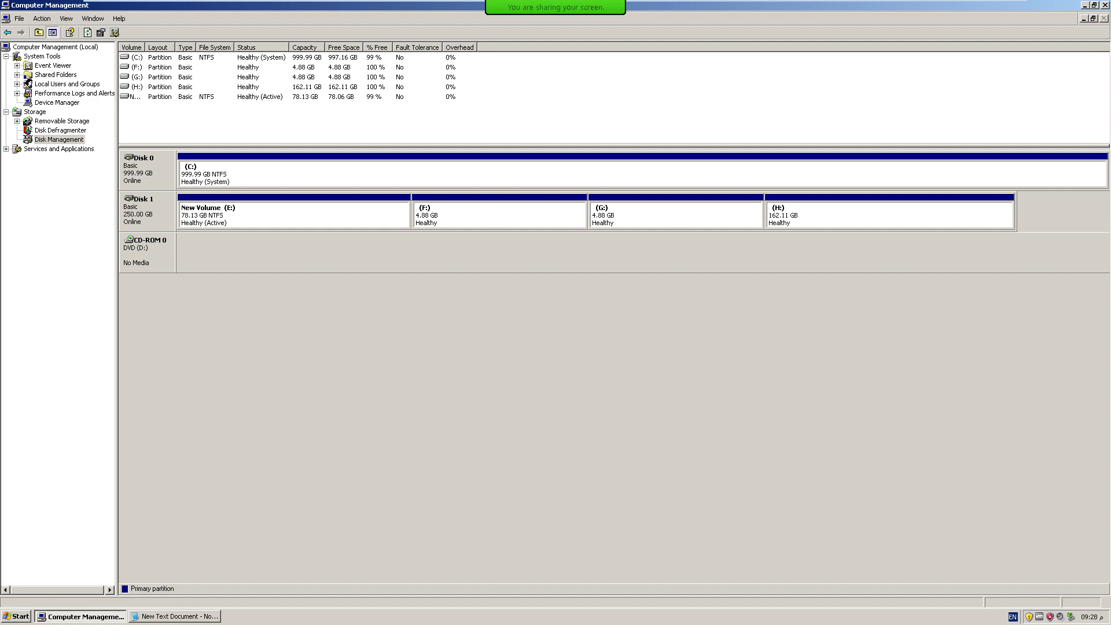
Delete the new 162.11 GB H: partition again and minimize Computer Management.
click(890, 214)
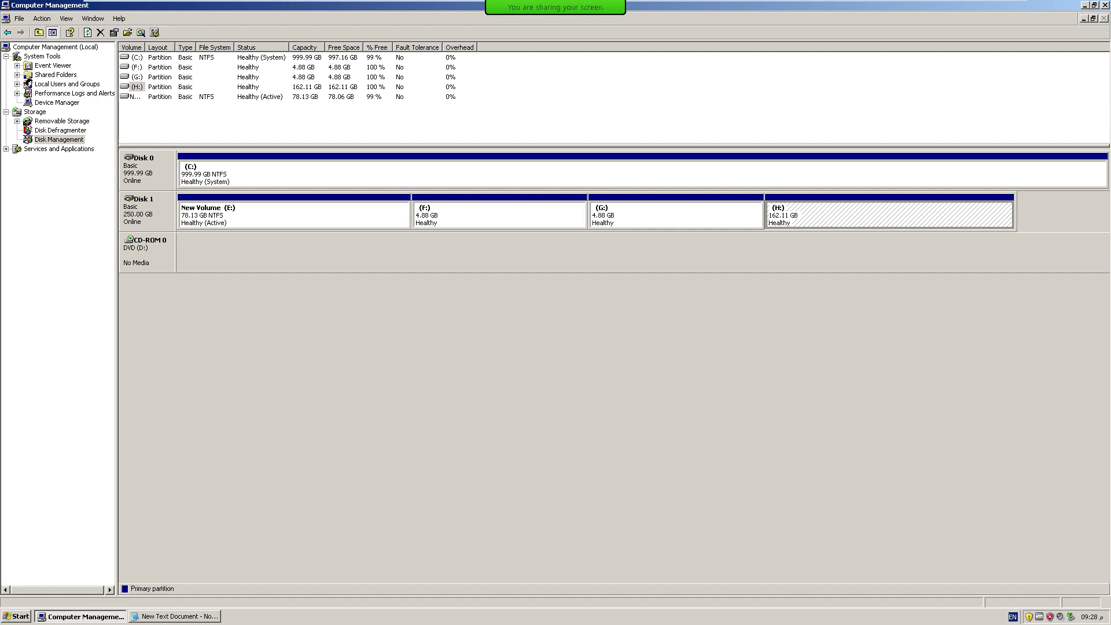
right_click(850, 216)
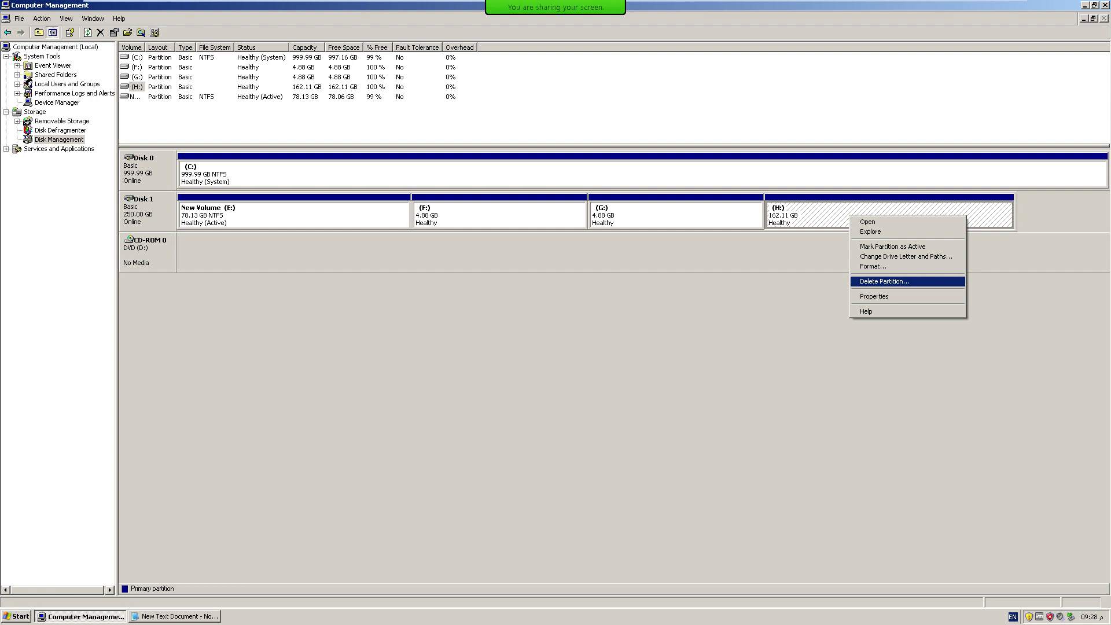
key(Return)
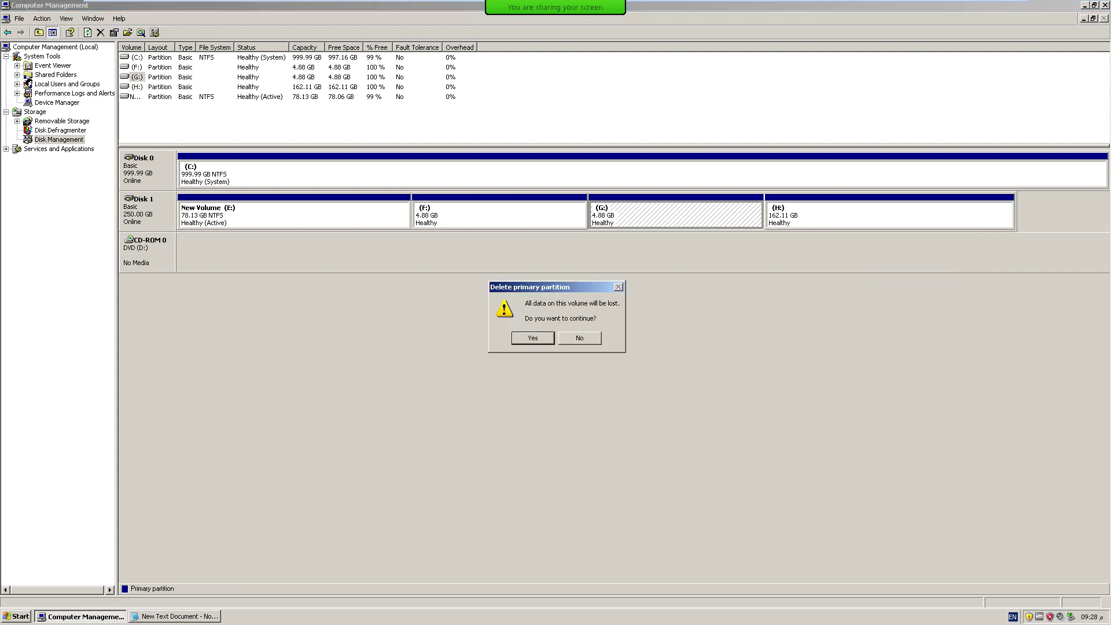
key(Return)
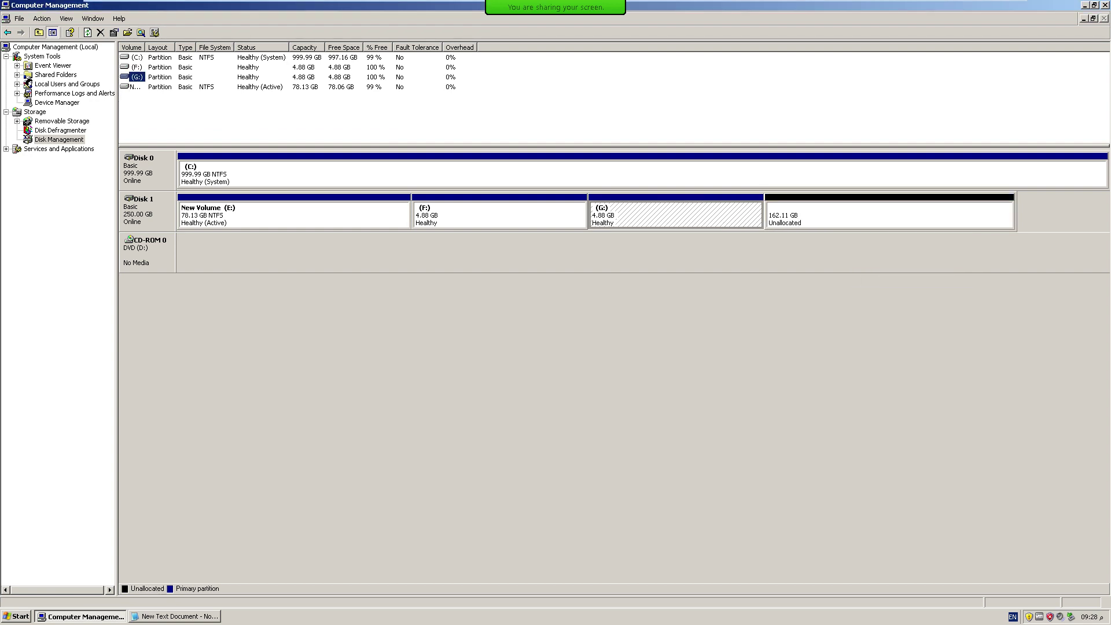
click(1084, 4)
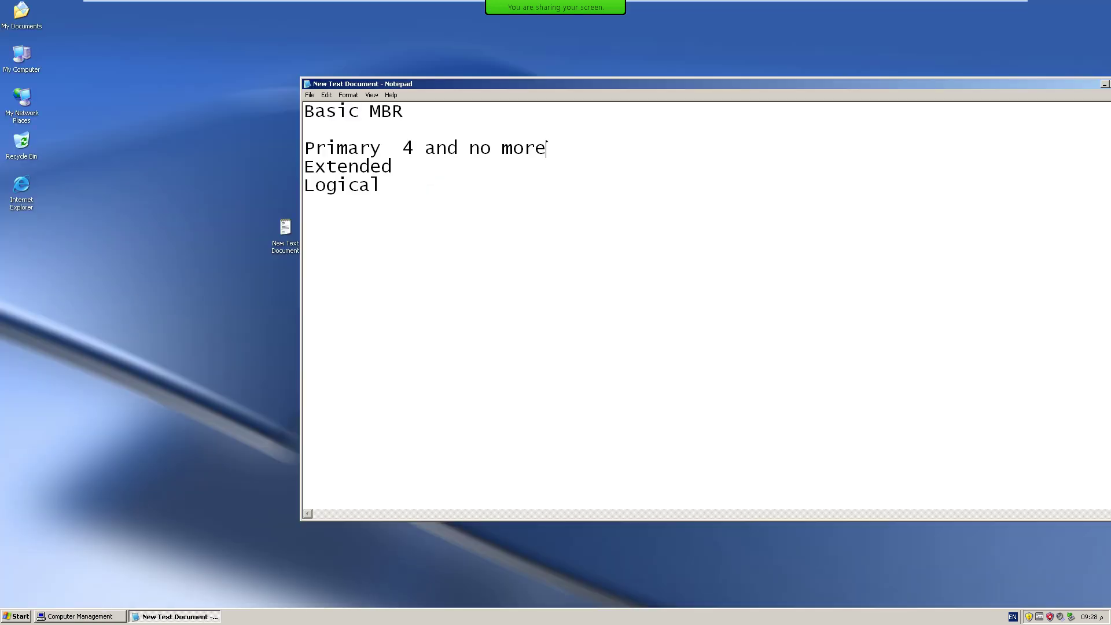
Add '1' after Extended in the Notepad partition notes.
drag(306, 167, 392, 165)
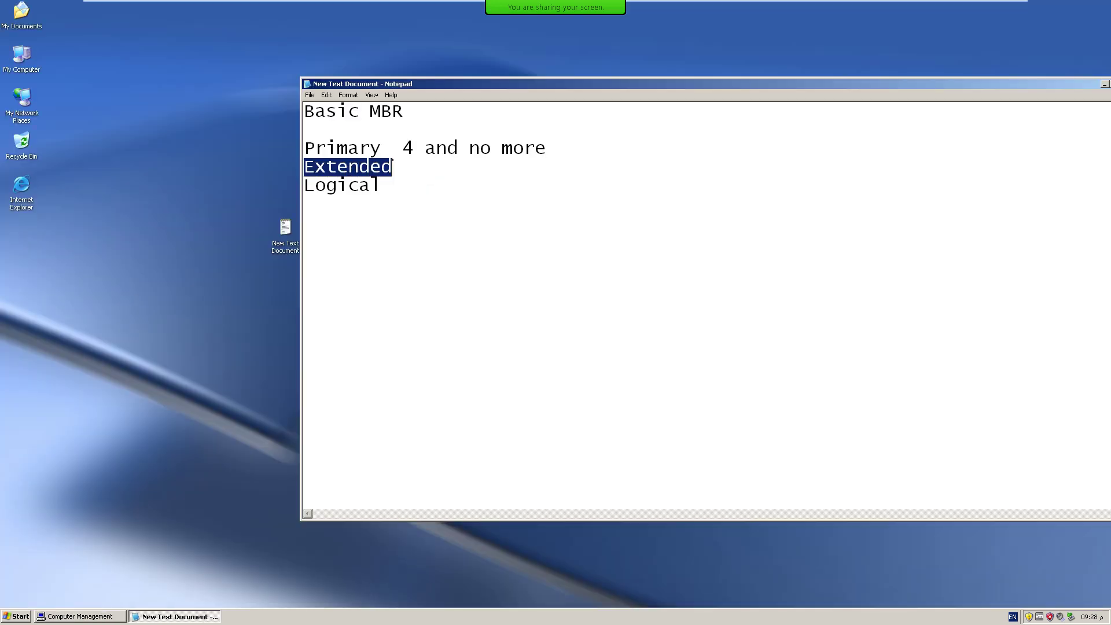
click(393, 160)
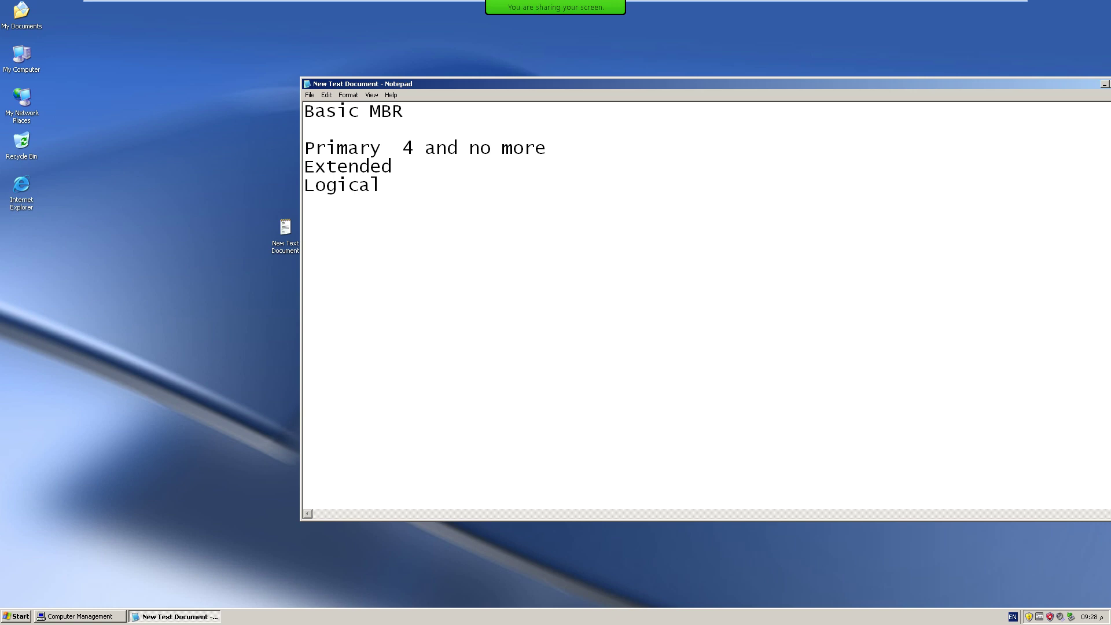
text(1)
drag(425, 148, 403, 148)
Create a 166000 MB extended partition from Disk 1's 162.11 GB unallocated space.
key(alt+Tab)
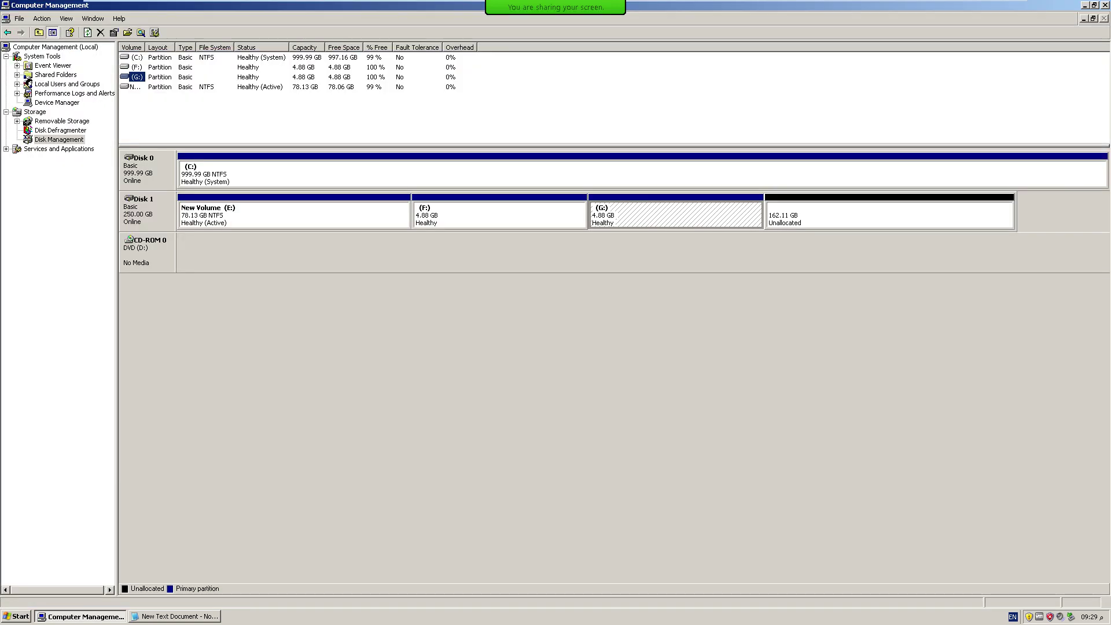
click(810, 212)
right_click(811, 212)
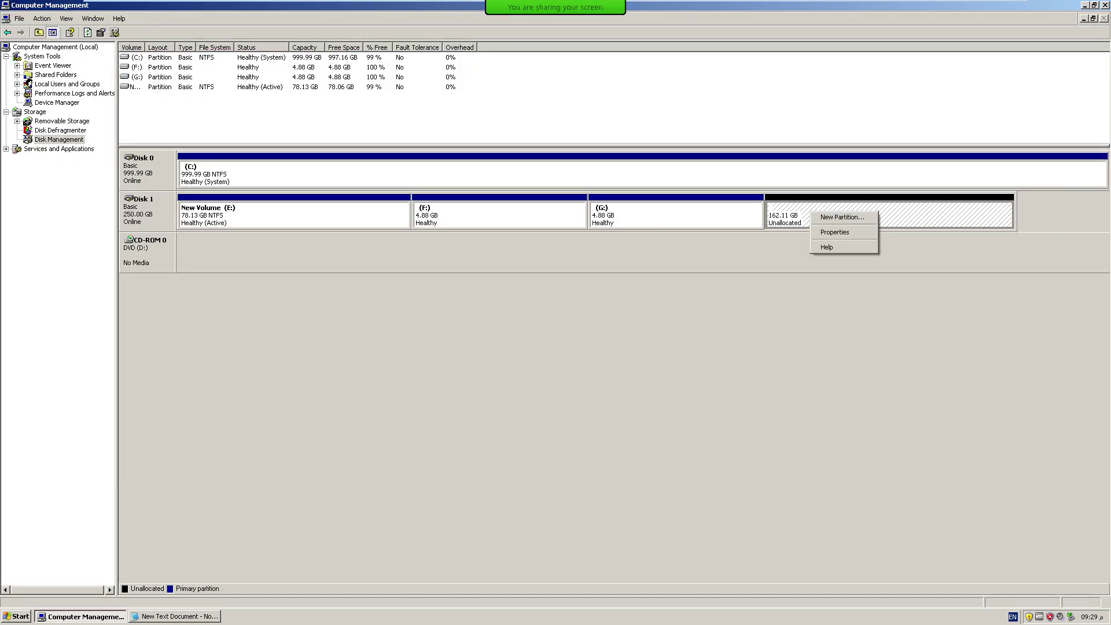
key(Return)
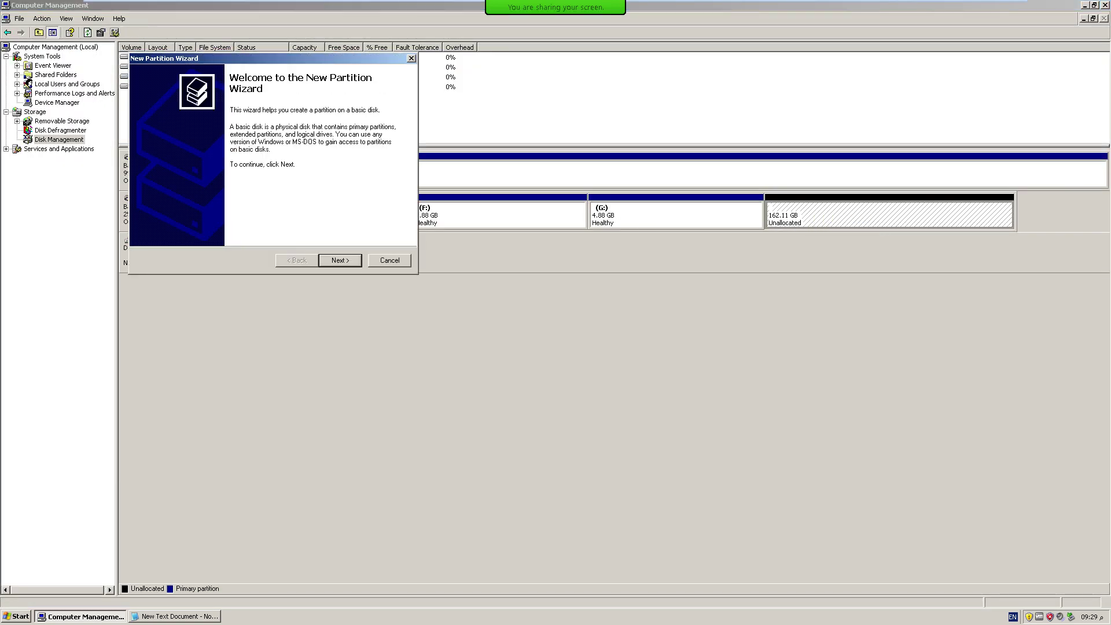
key(Return)
click(168, 138)
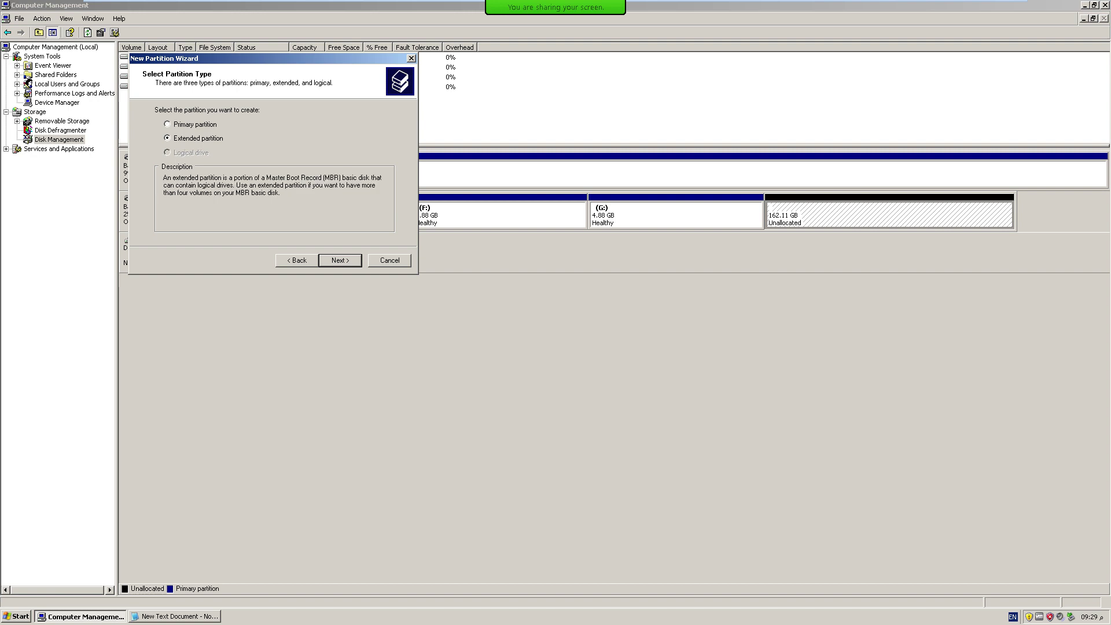
key(Return)
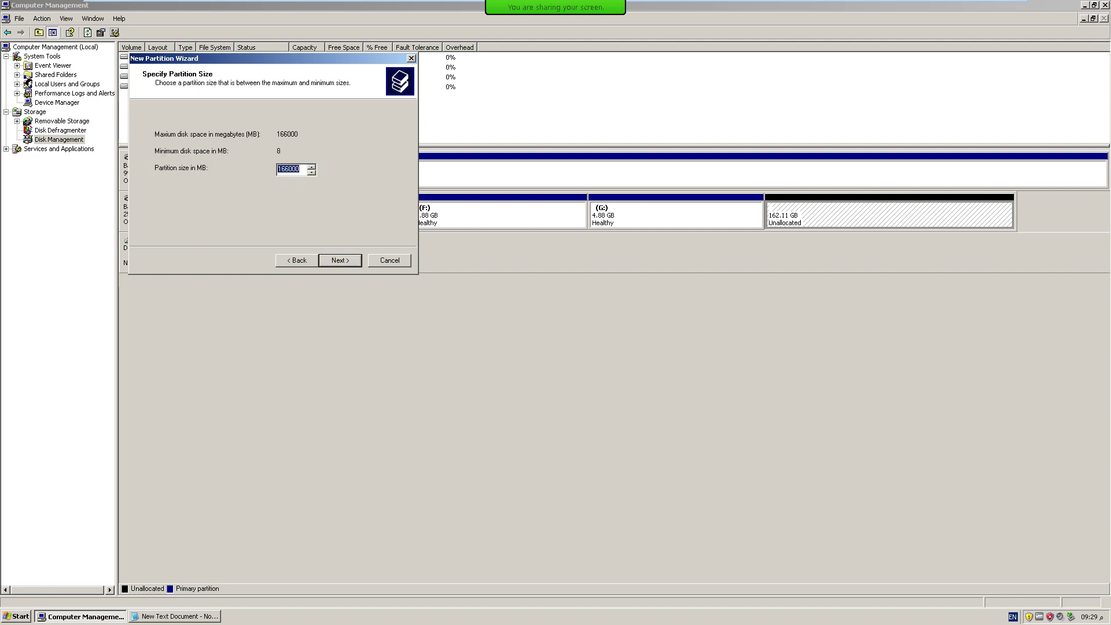
key(Return)
key(Return)
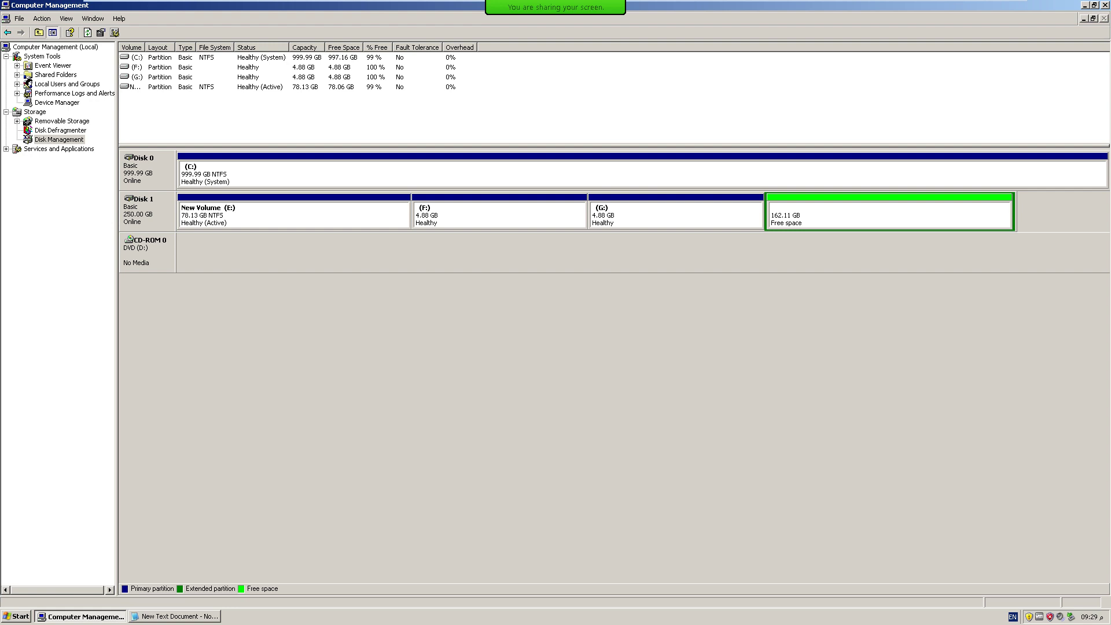
click(890, 216)
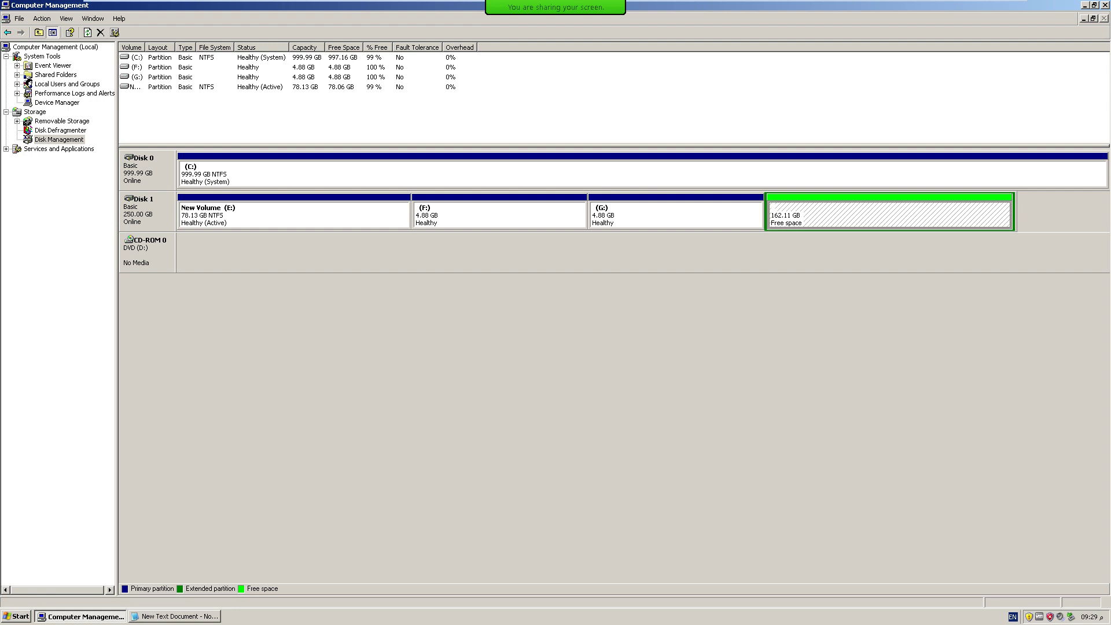
key(Right)
key(Right)
key(Right)
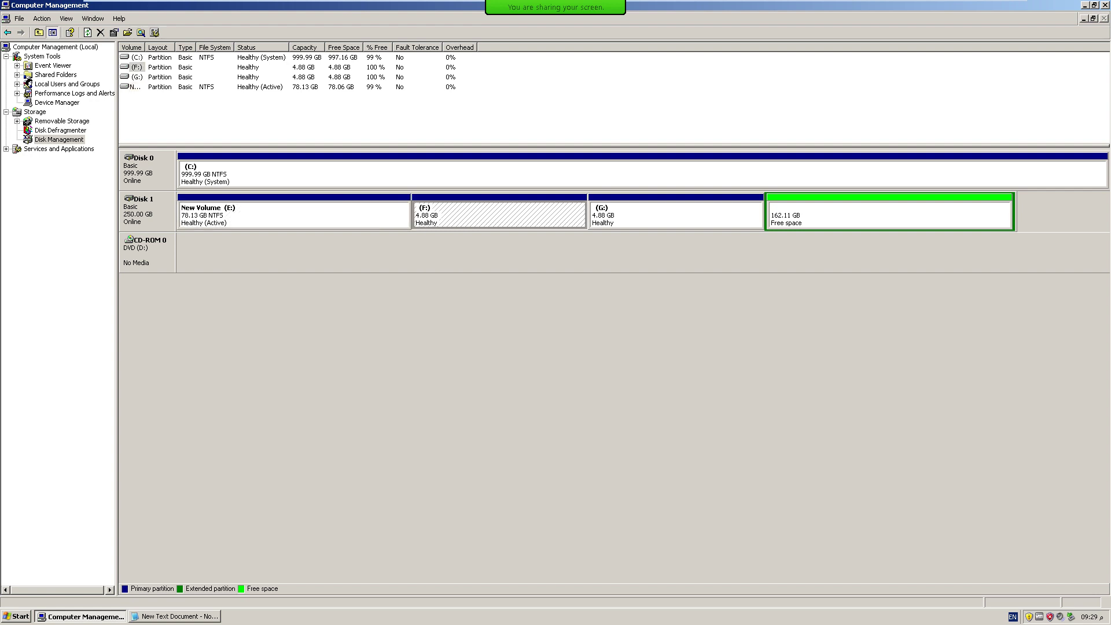
key(Right)
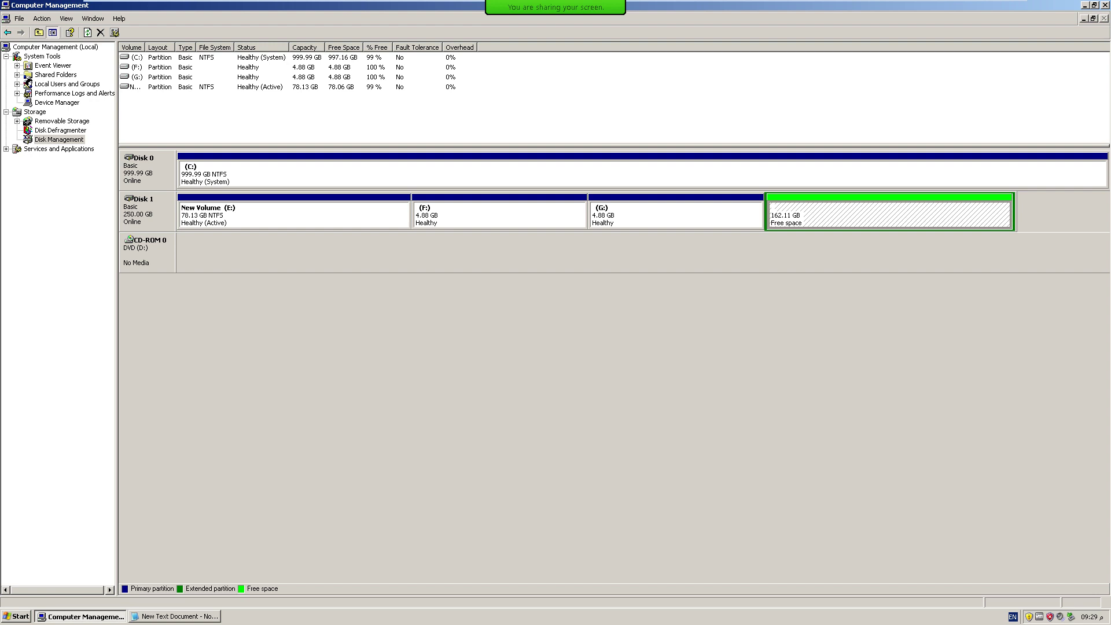
Add '26' after Logical in the Notepad notes, then bring Disk Management back.
click(80, 617)
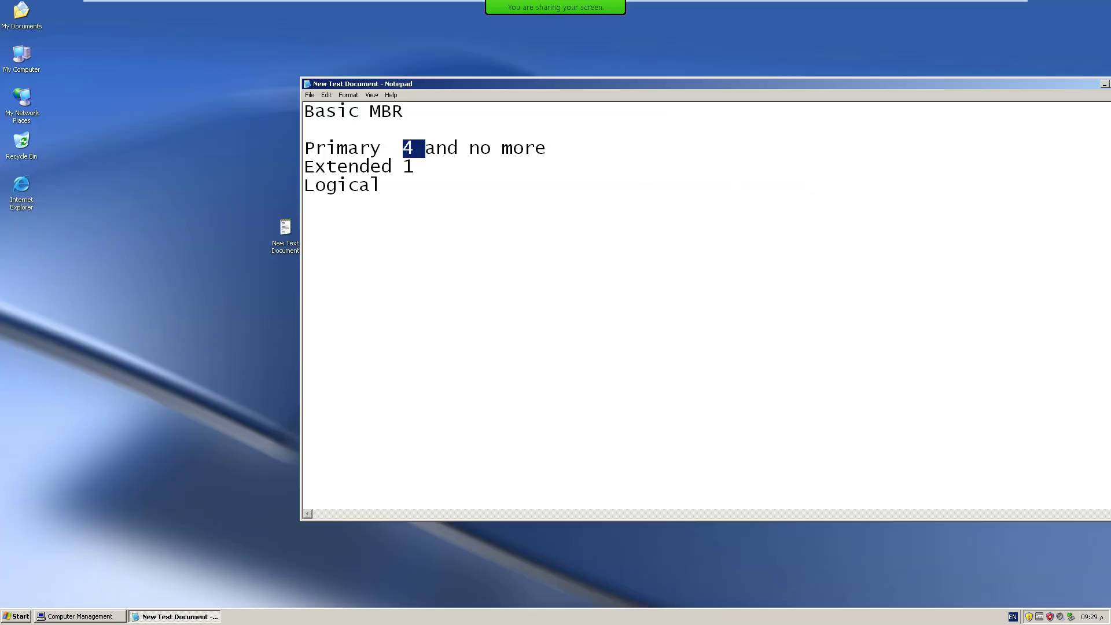
double_click(411, 166)
click(381, 185)
text(26)
key(ctrl+shift+Left)
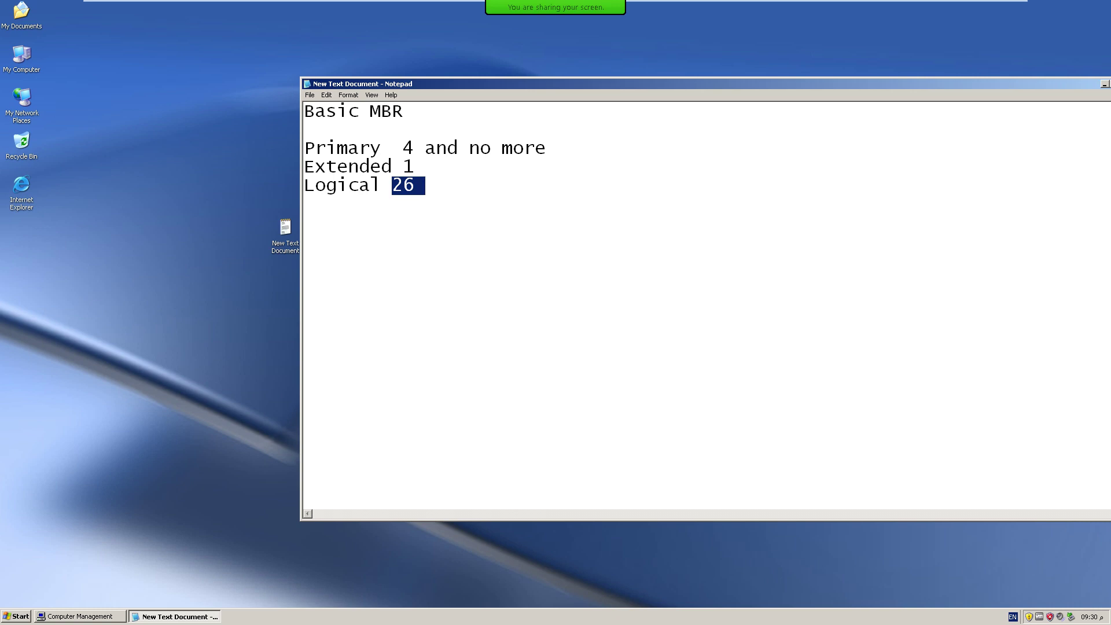
click(80, 617)
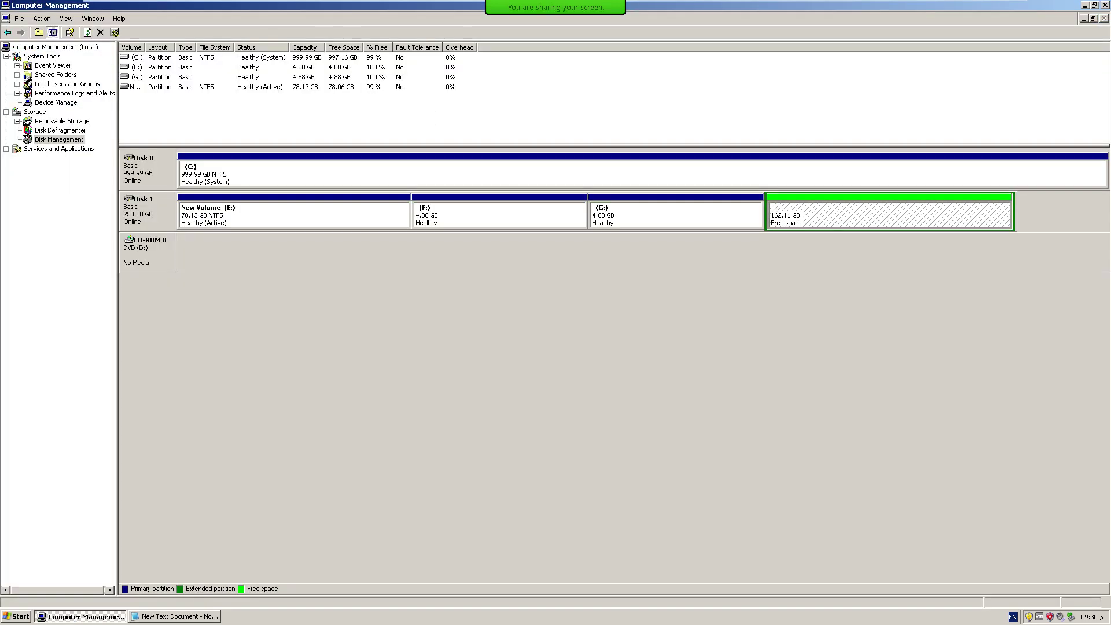
Start a new logical drive in the extended free space, then cancel the wizard.
right_click(840, 218)
click(851, 225)
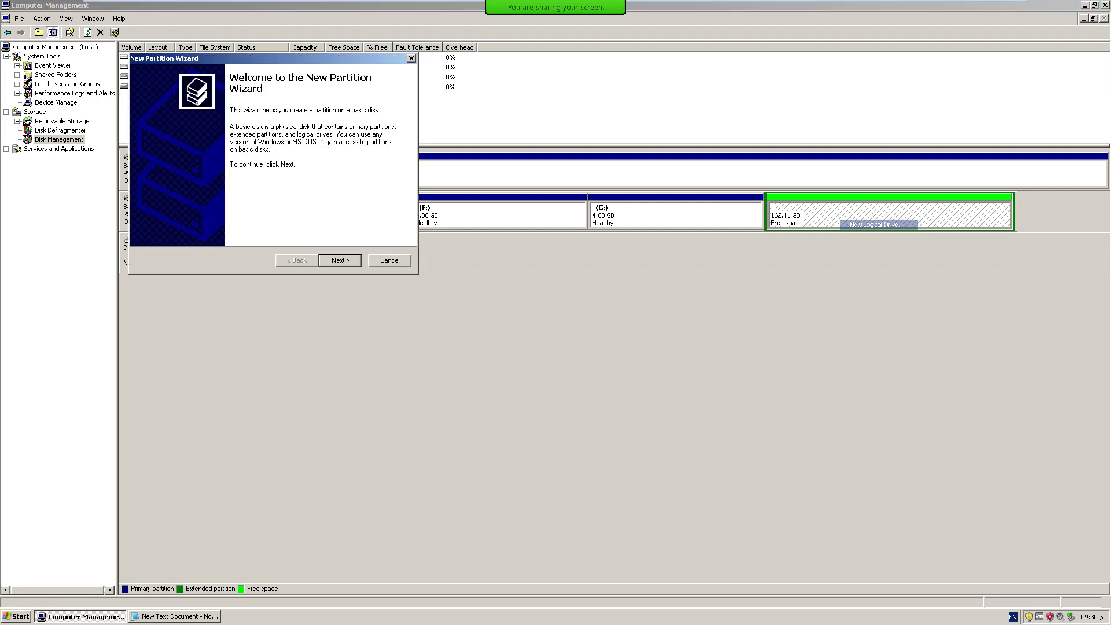
key(Return)
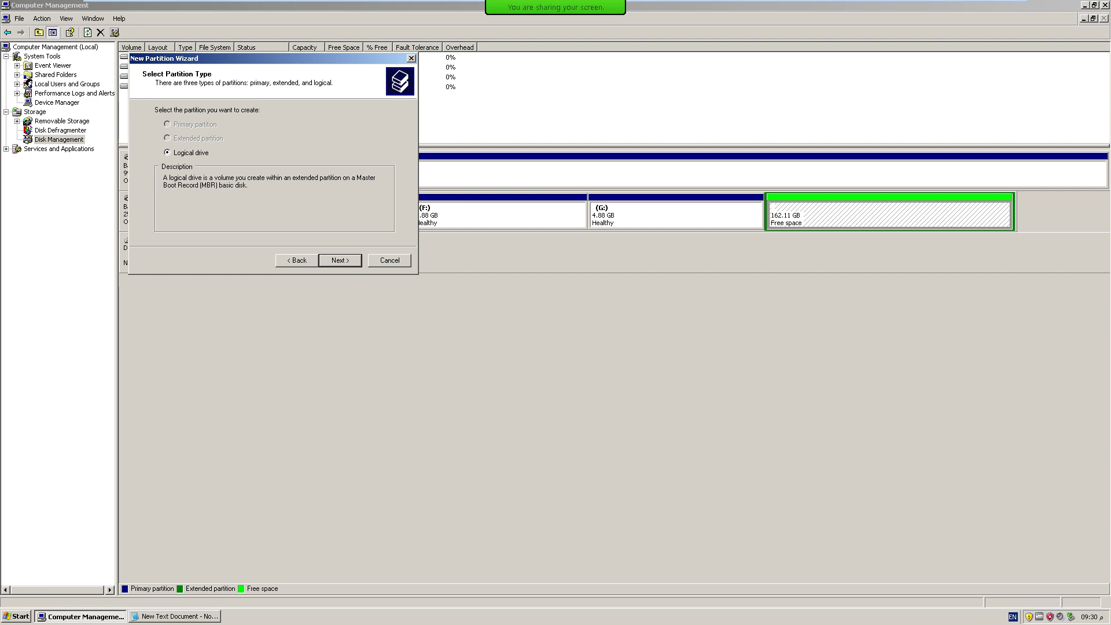
key(Escape)
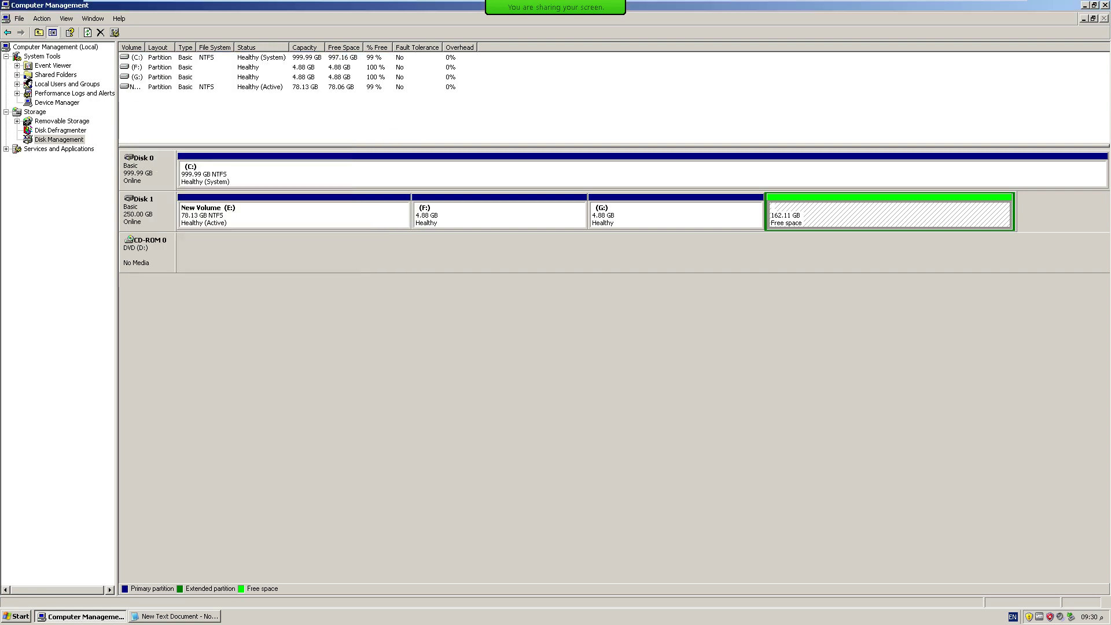
Delete the extended partition's free space, leaving 162.11 GB unallocated on Disk 1.
right_click(859, 213)
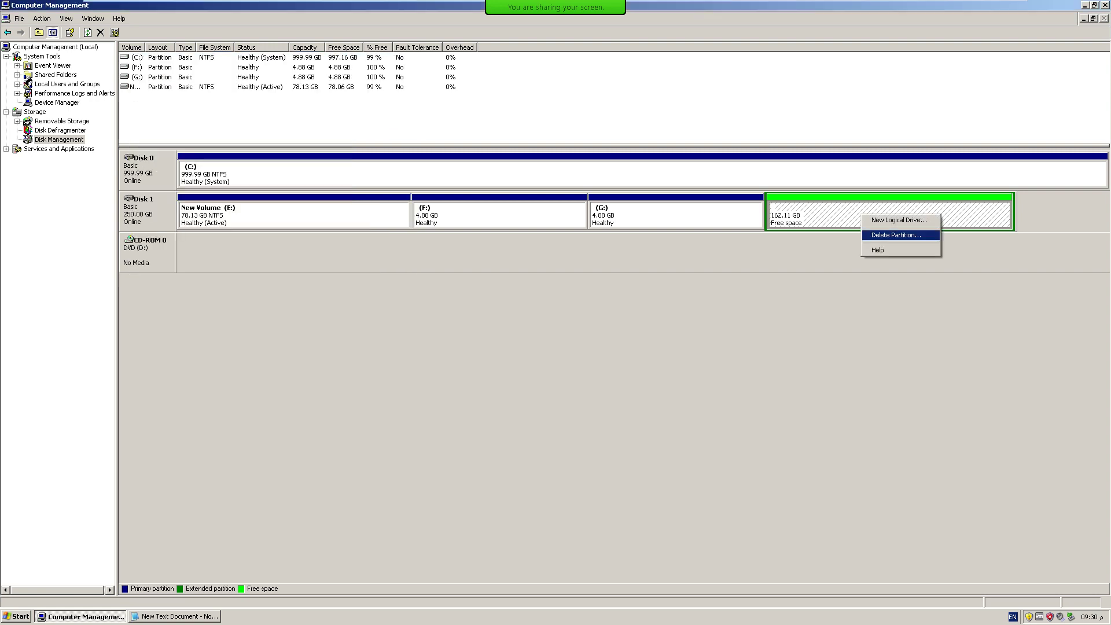
click(891, 235)
key(Return)
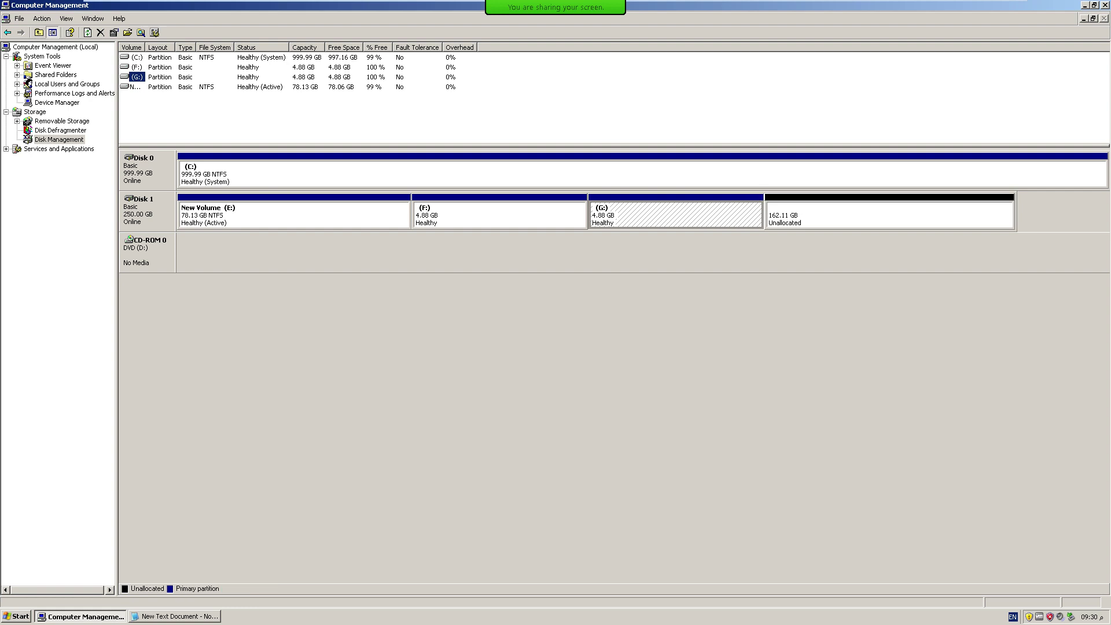
right_click(818, 219)
Create an 86000 MB extended partition, leaving 78.13 GB unallocated, and select its 83.98 GB free space.
click(848, 224)
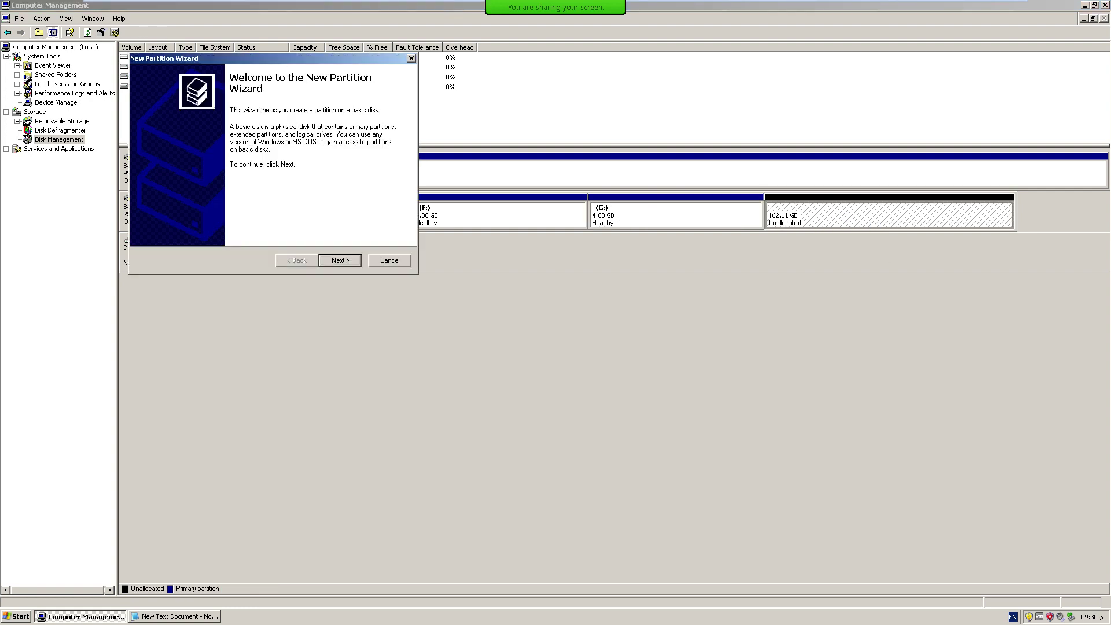
key(Return)
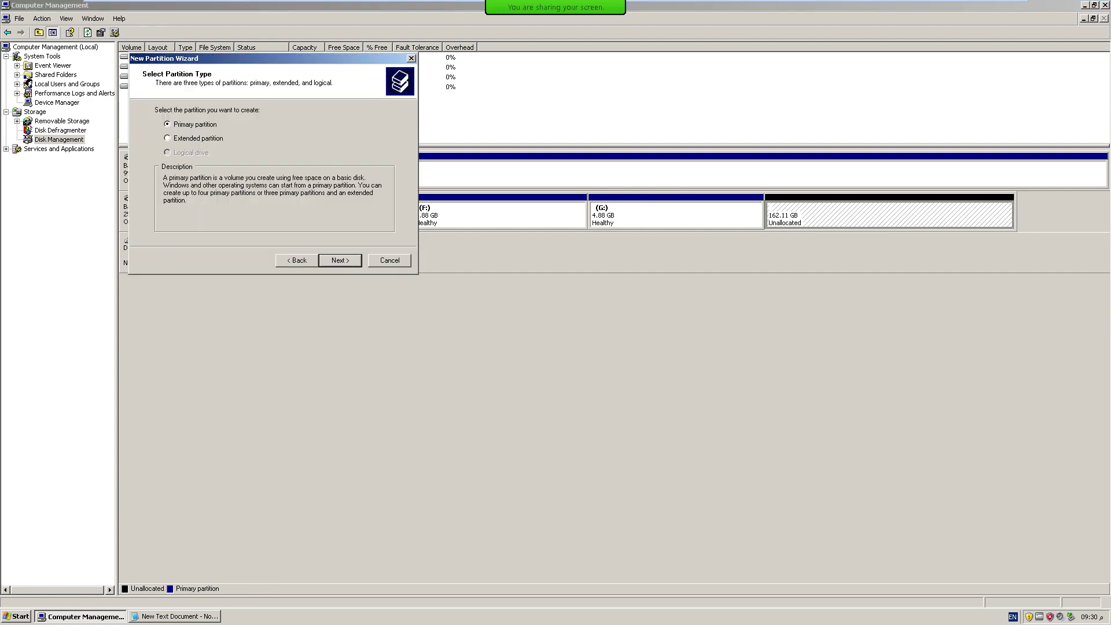
key(Down)
key(Return)
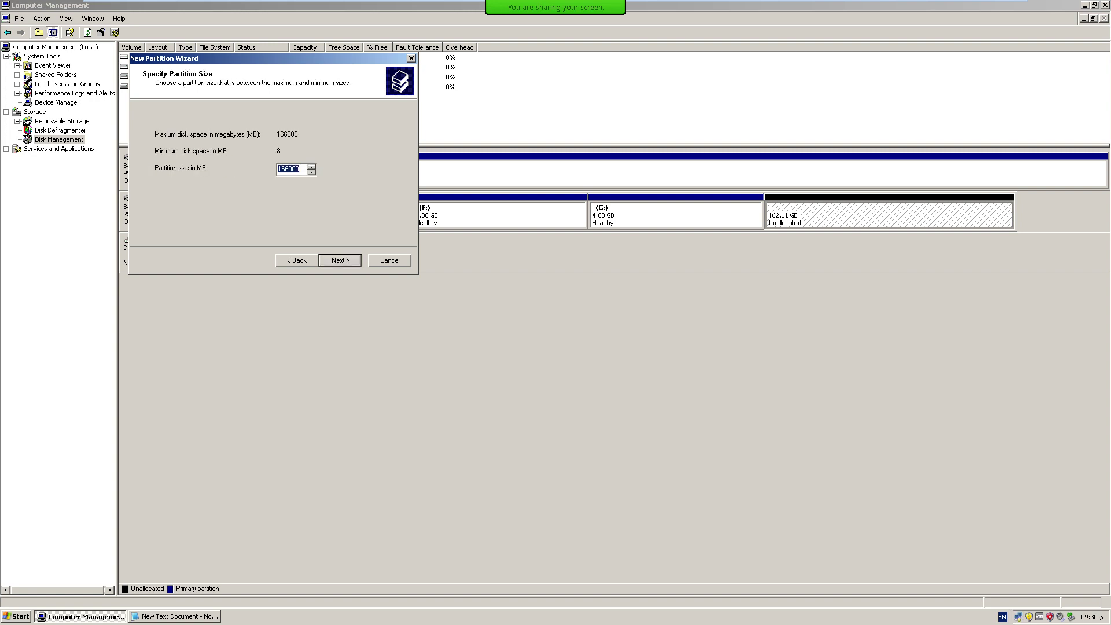
key(shift+Left)
key(shift+Left)
key(shift+Left)
key(shift+Left)
text(8)
key(Return)
key(Return)
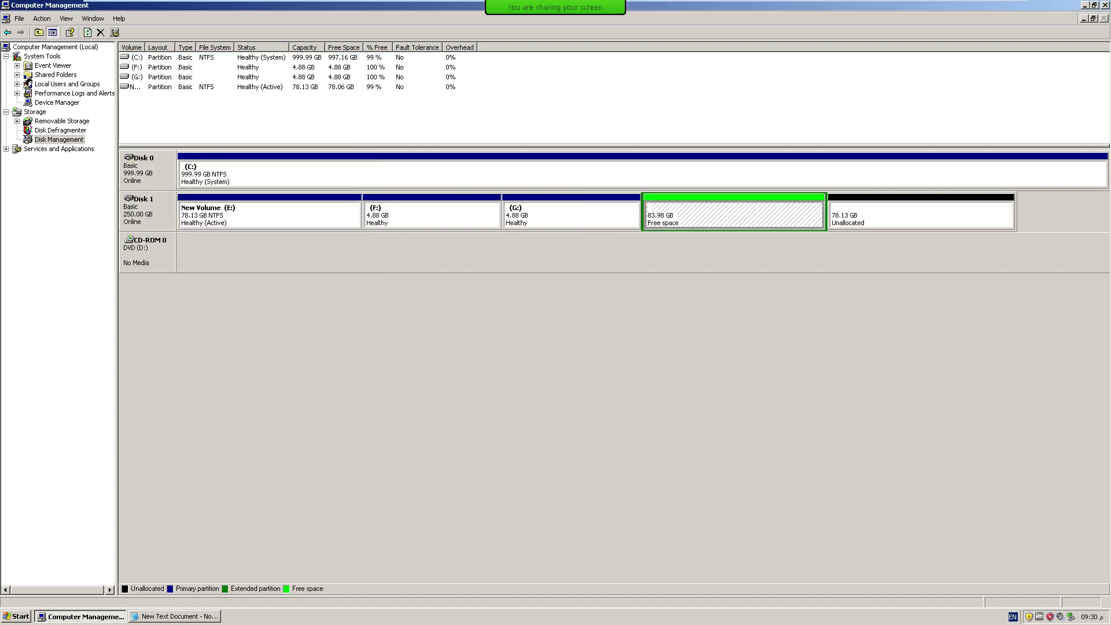
right_click(879, 210)
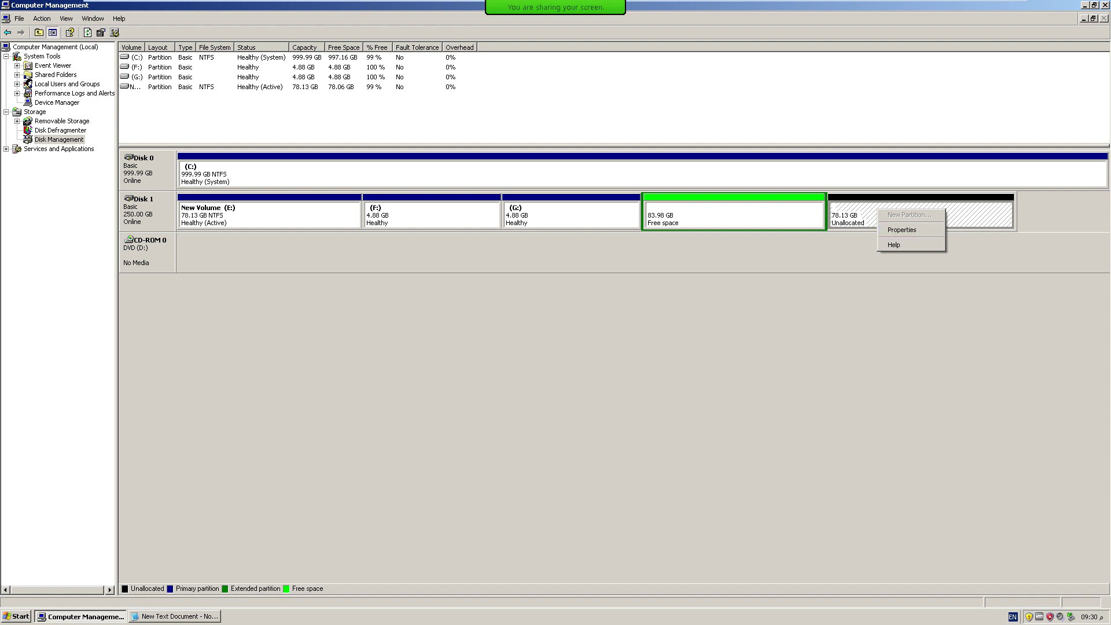
key(Escape)
click(734, 217)
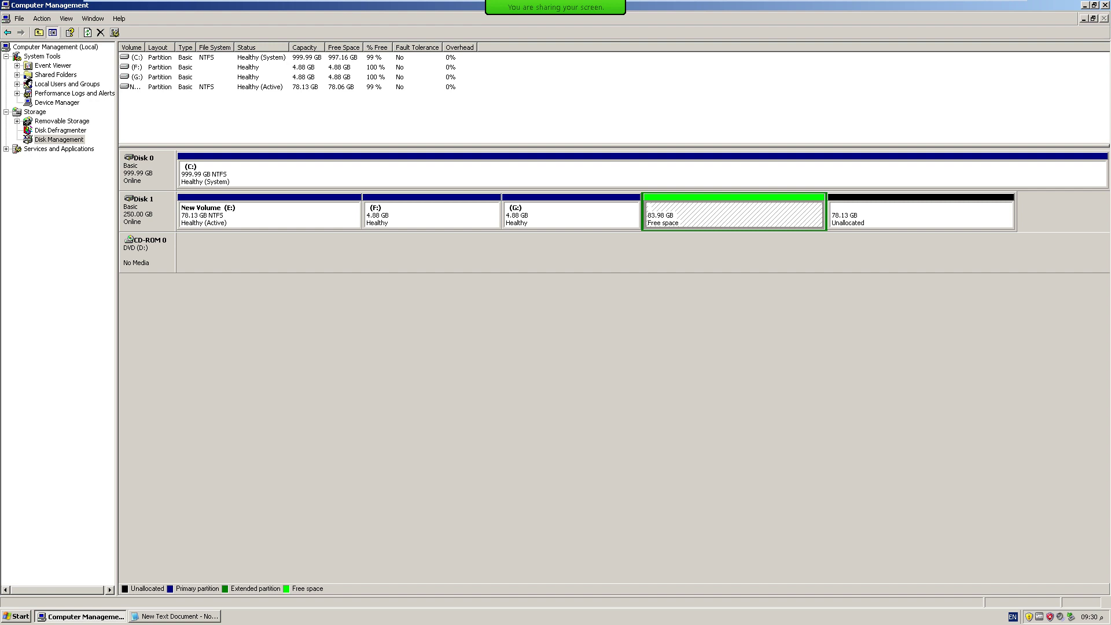
Delete the 83.98 GB extended partition.
right_click(740, 217)
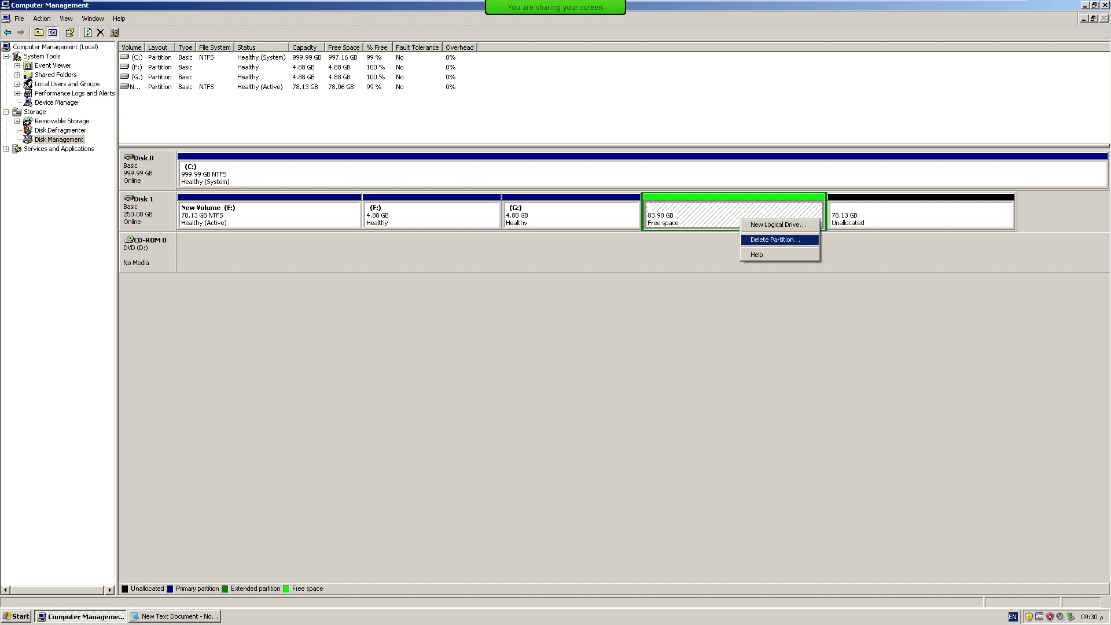
click(763, 240)
key(Return)
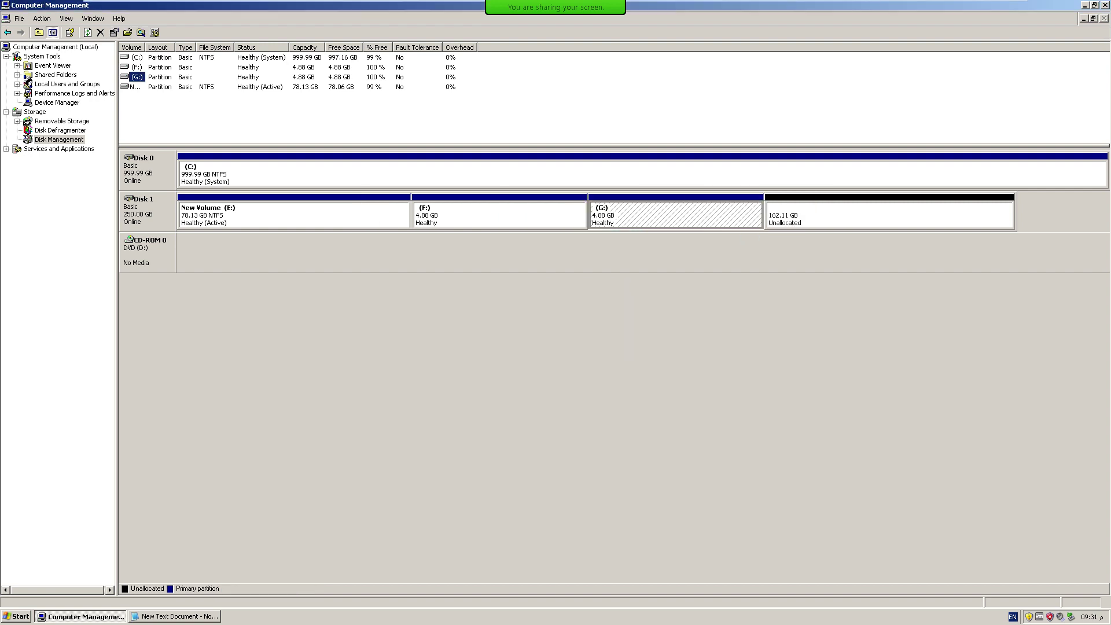
Create a full 166000 MB extended partition across the 162.11 GB unallocated region.
click(810, 217)
right_click(810, 217)
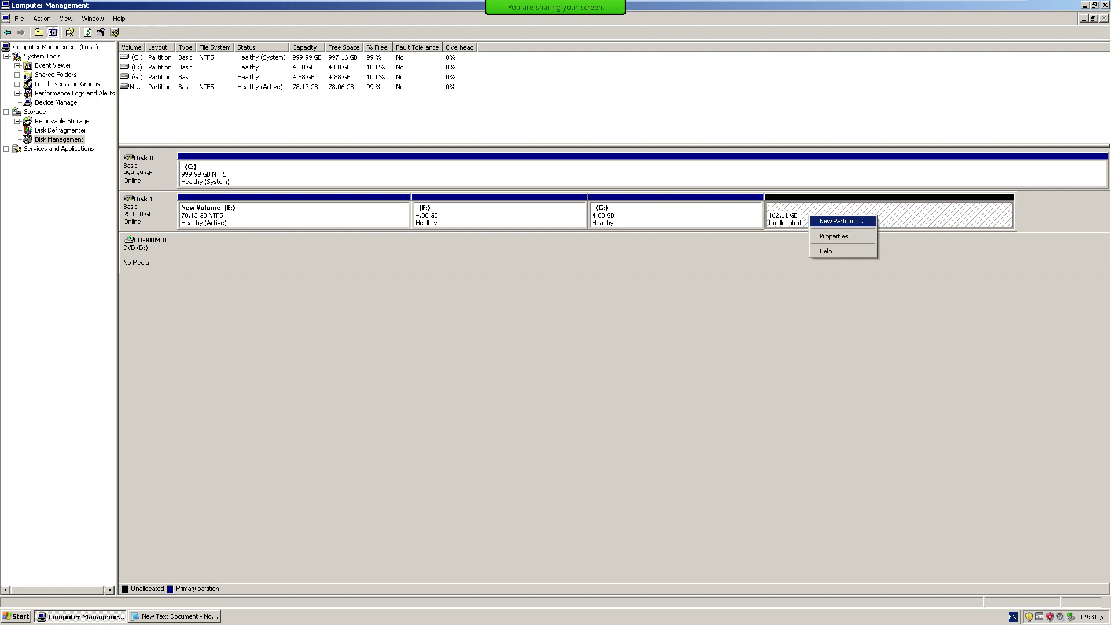
key(Return)
key(Return)
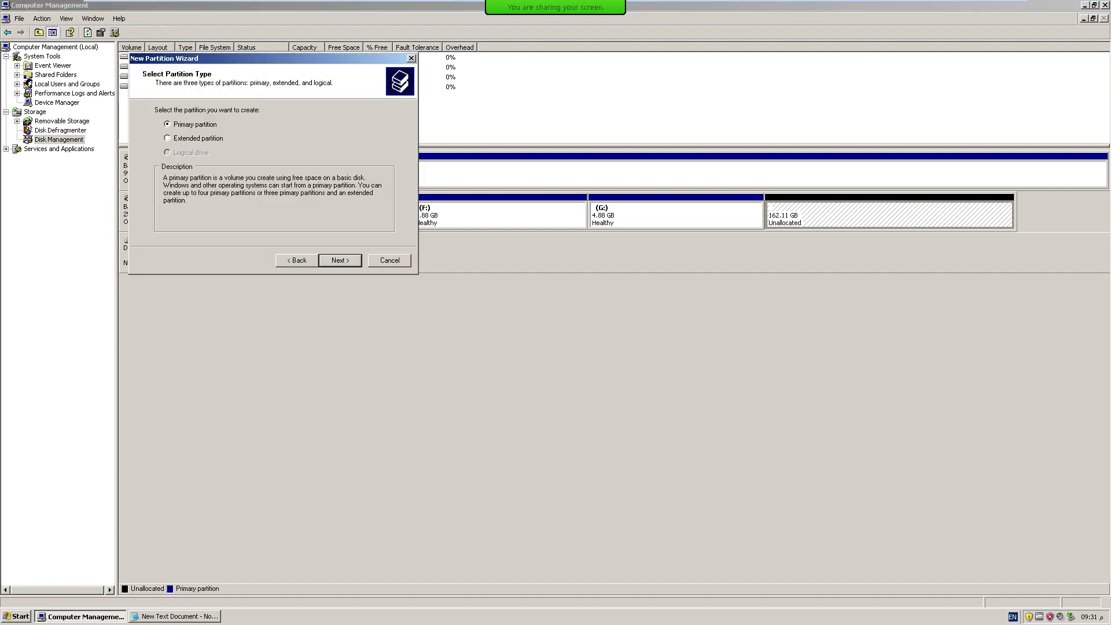
click(167, 139)
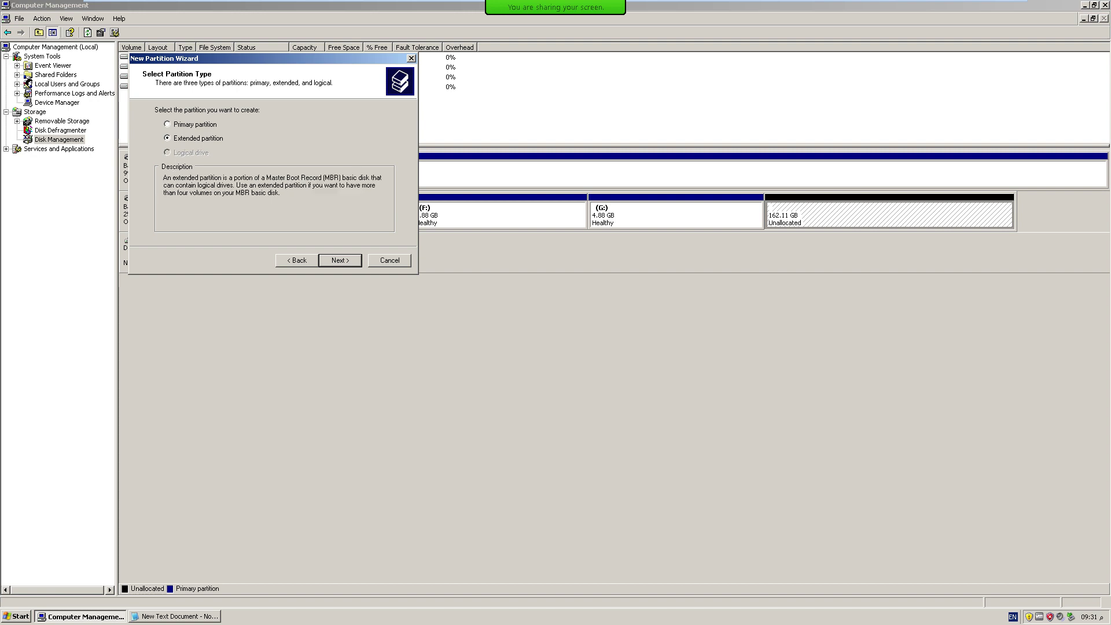
key(Return)
key(Return)
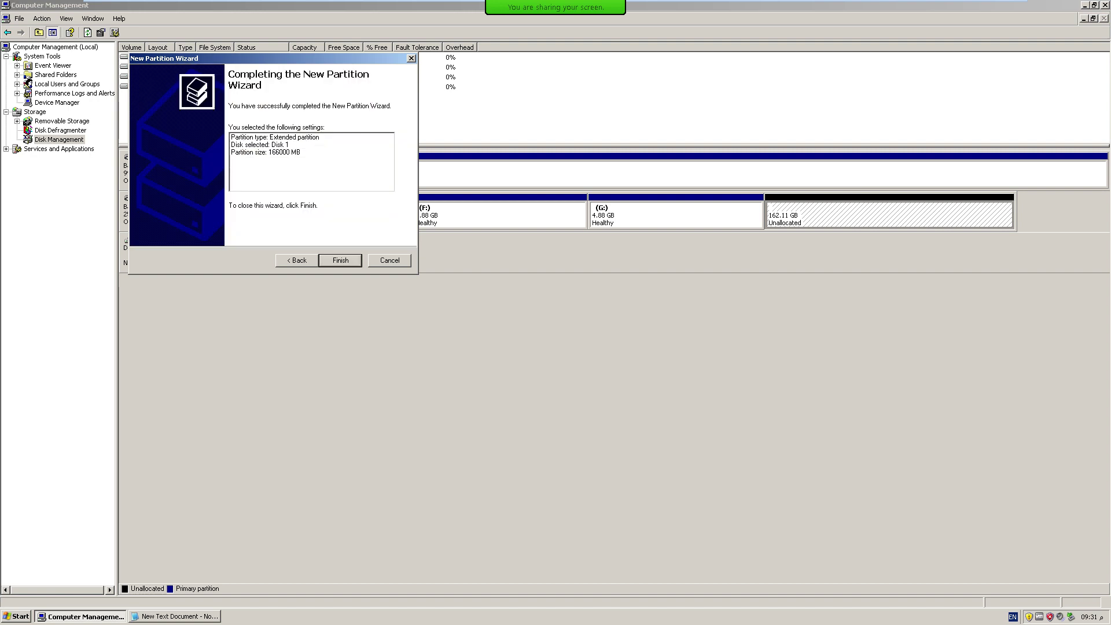
key(Return)
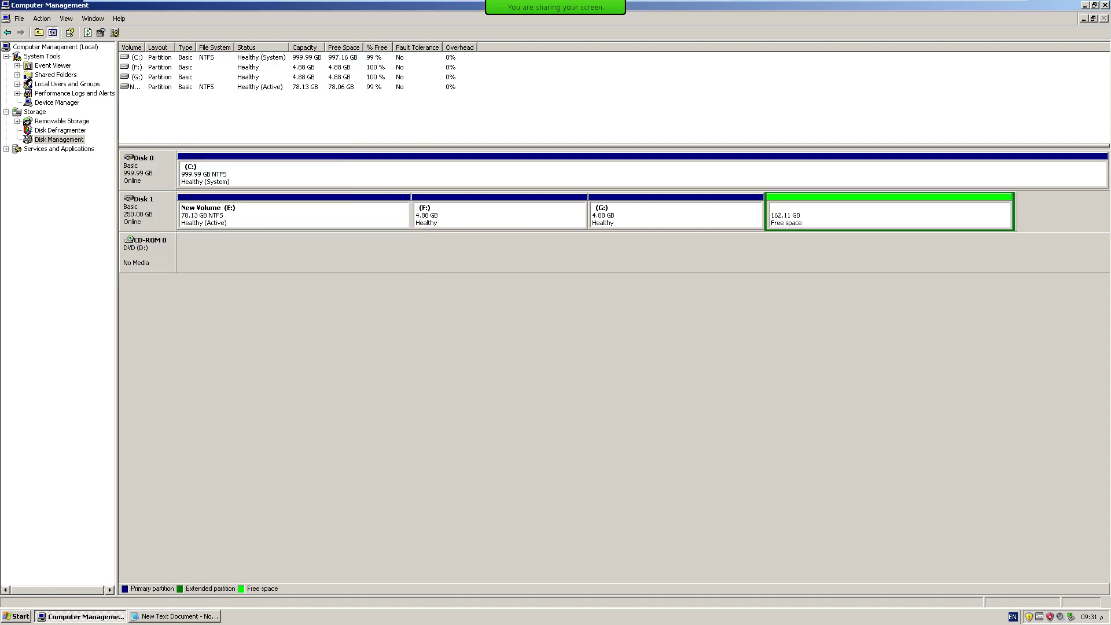
key(shift+F10)
Create an unformatted 5000 MB logical drive H: in the 162.11 GB free space.
key(Down)
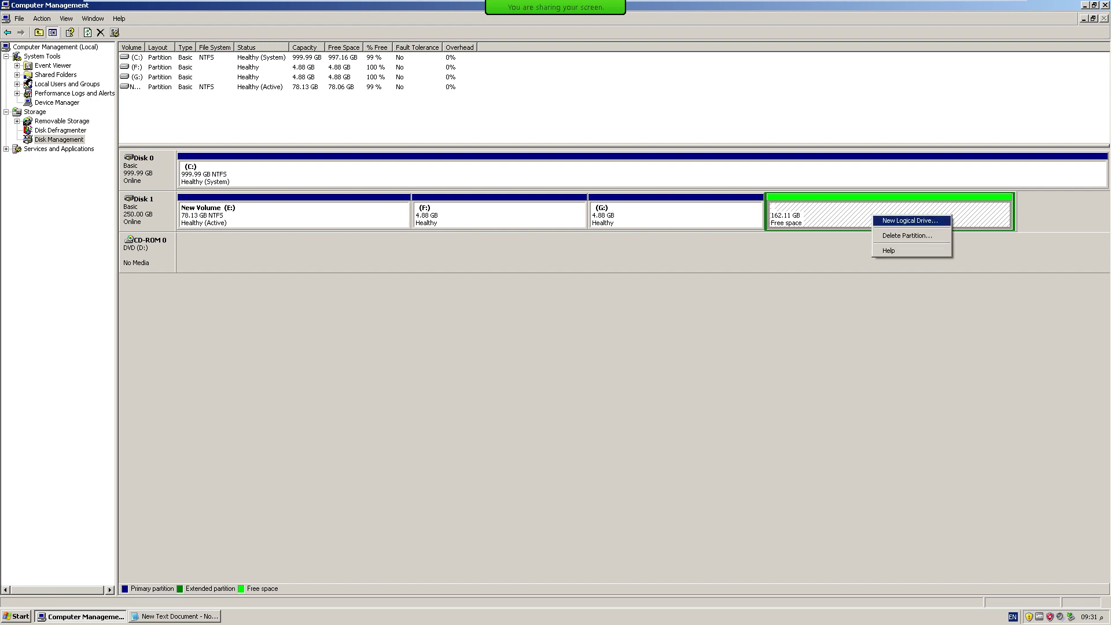
key(Return)
key(Return)
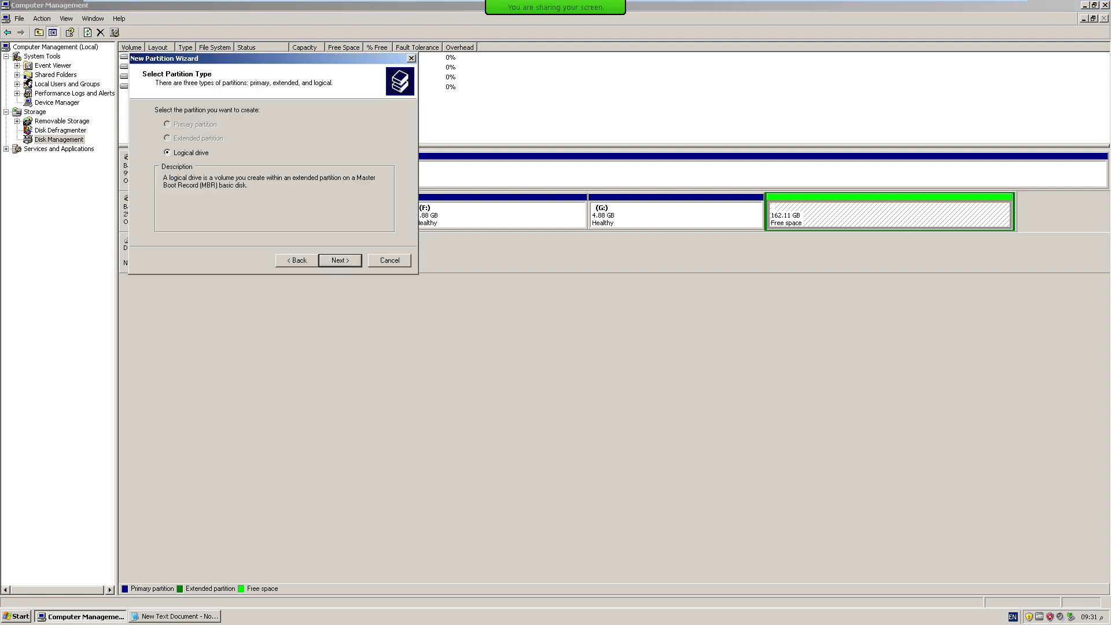
key(Return)
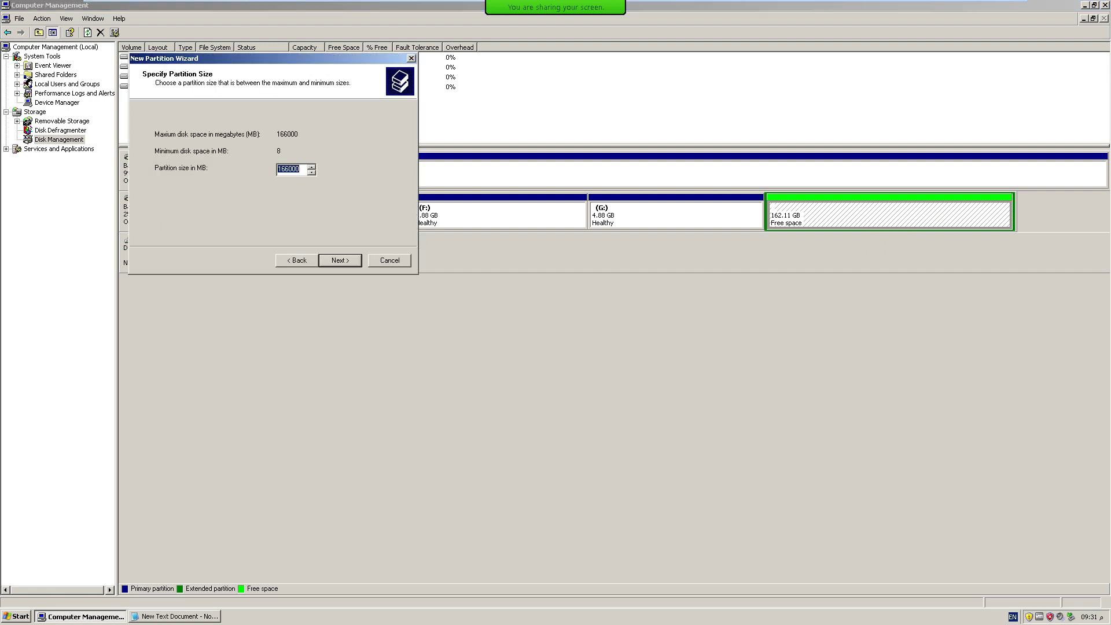
text(50)
key(Return)
key(Return)
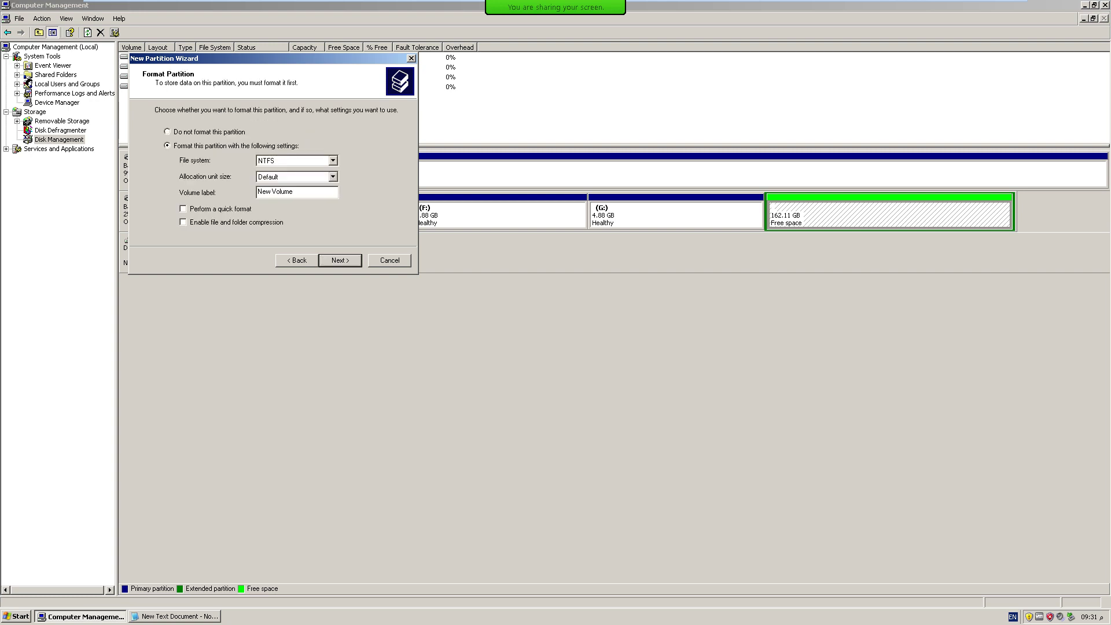
key(alt+d)
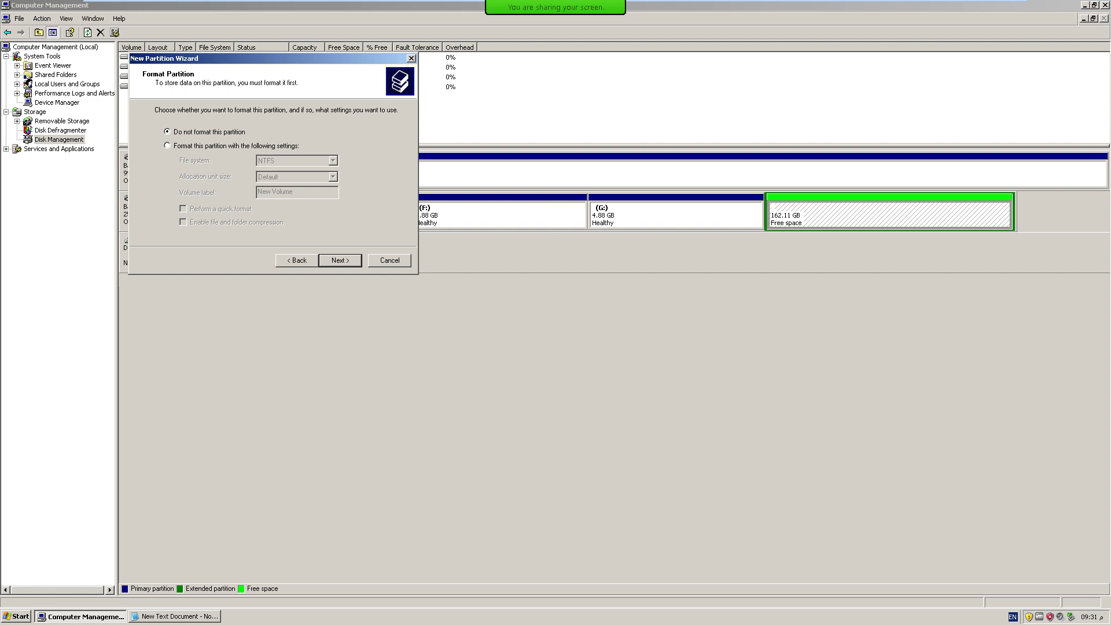
key(Return)
key(Return)
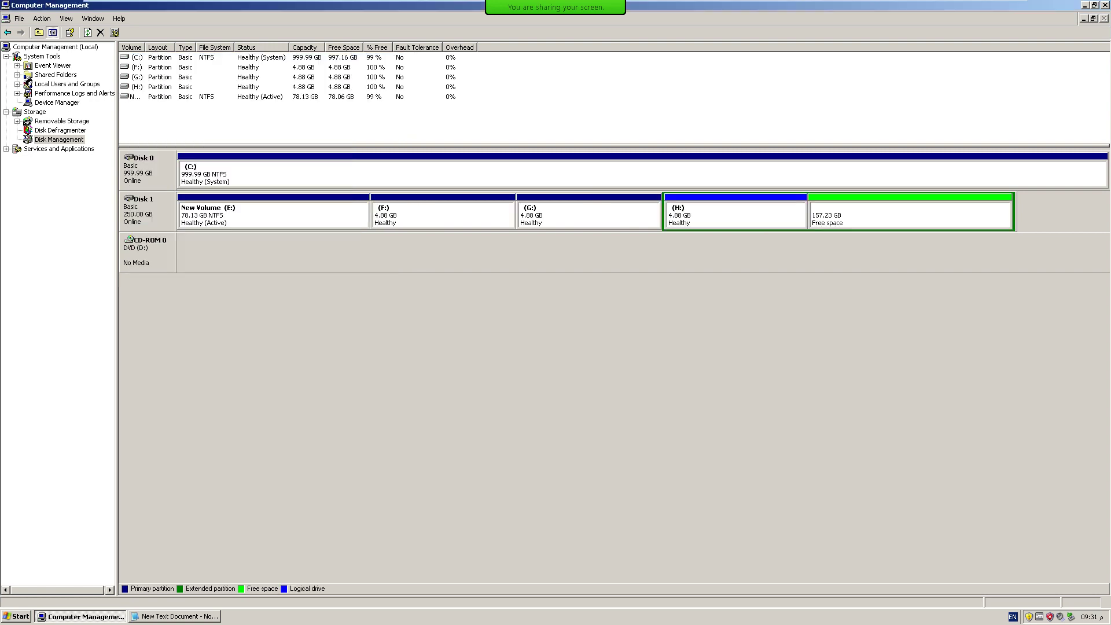
right_click(872, 215)
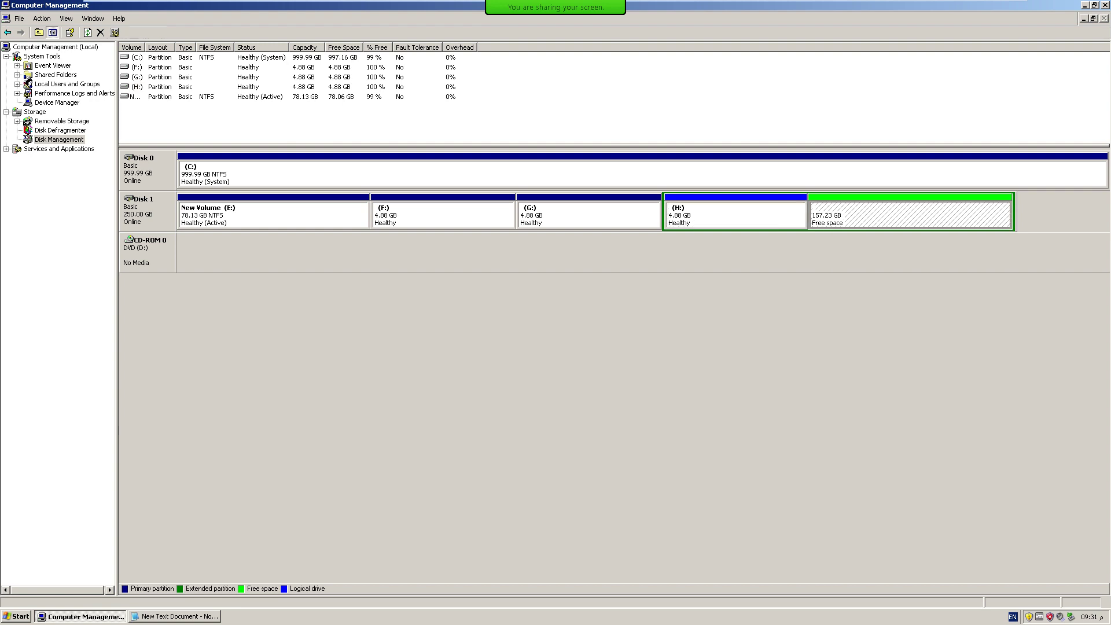
click(909, 222)
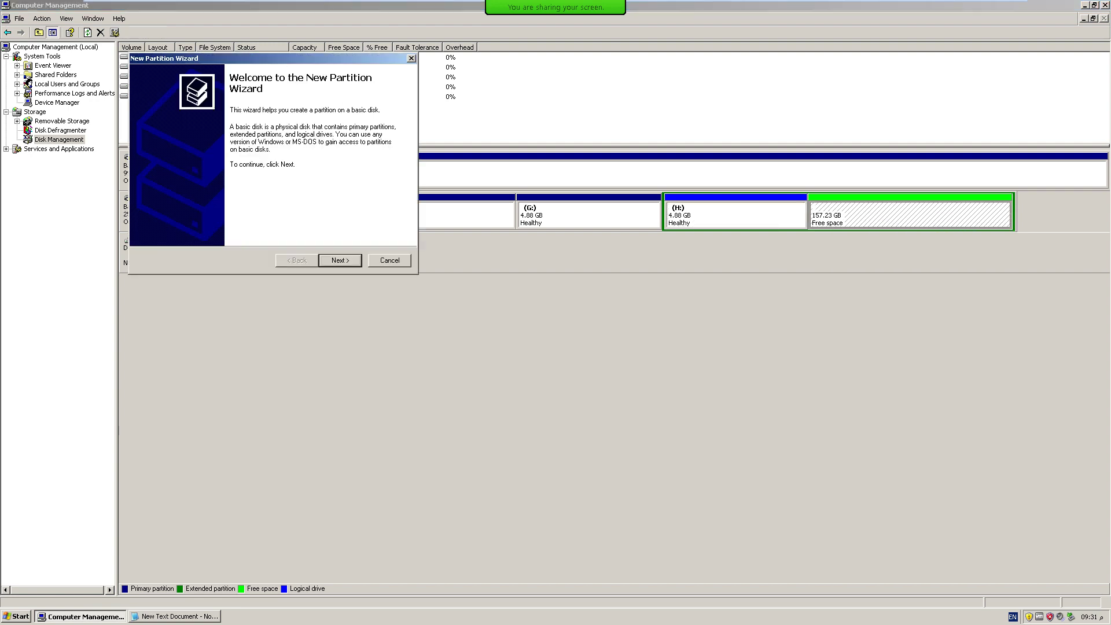
key(Return)
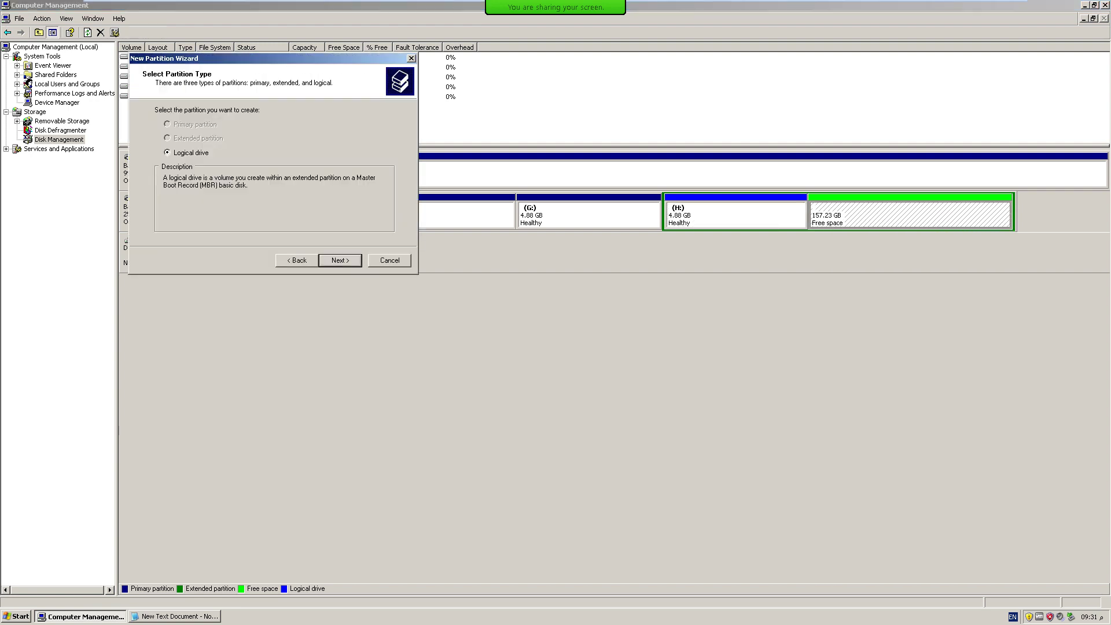
key(Return)
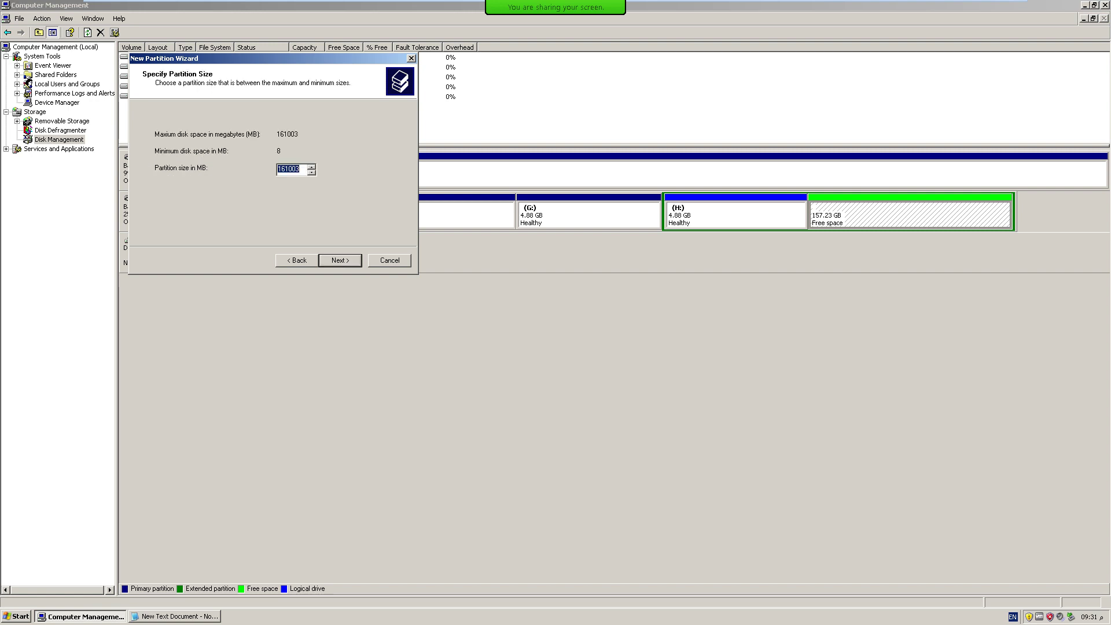
text(5000)
key(Return)
key(Return)
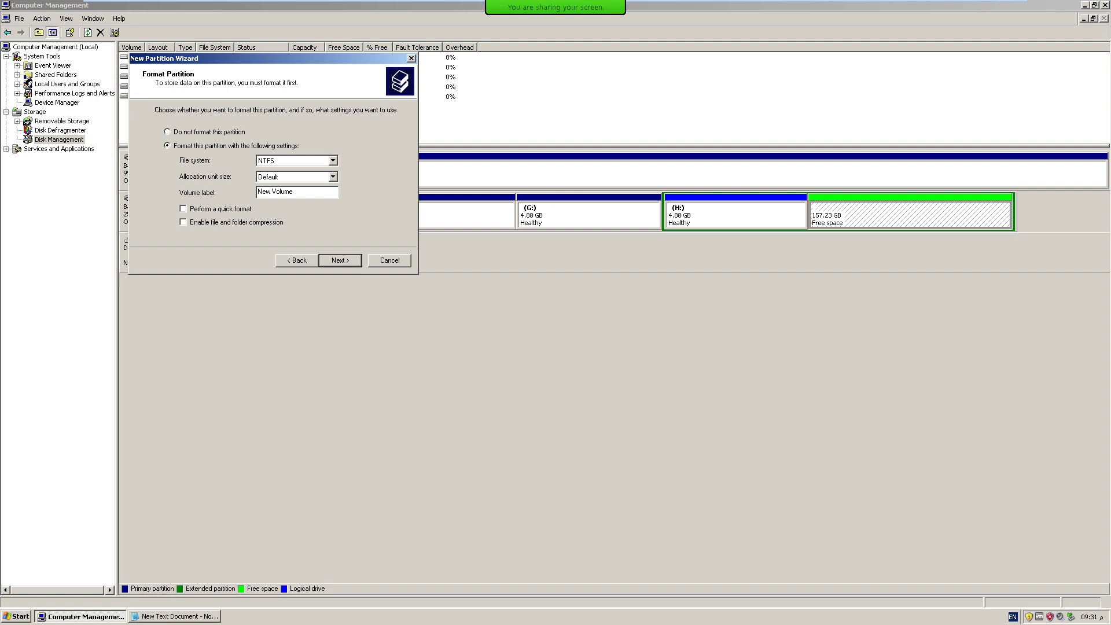
key(Up)
key(Return)
key(Return)
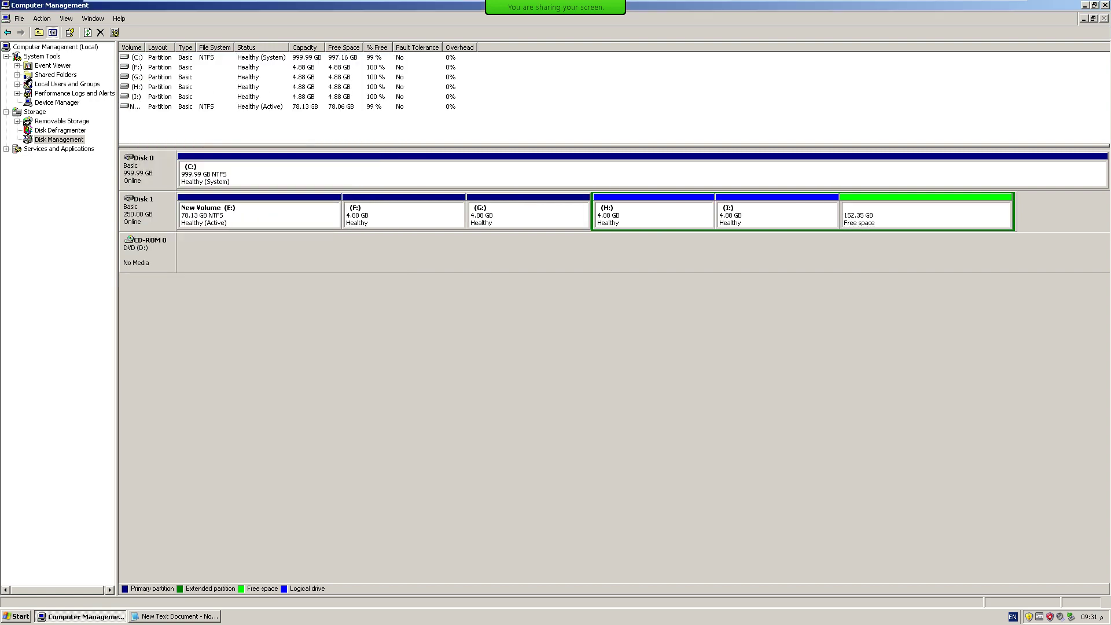
right_click(898, 215)
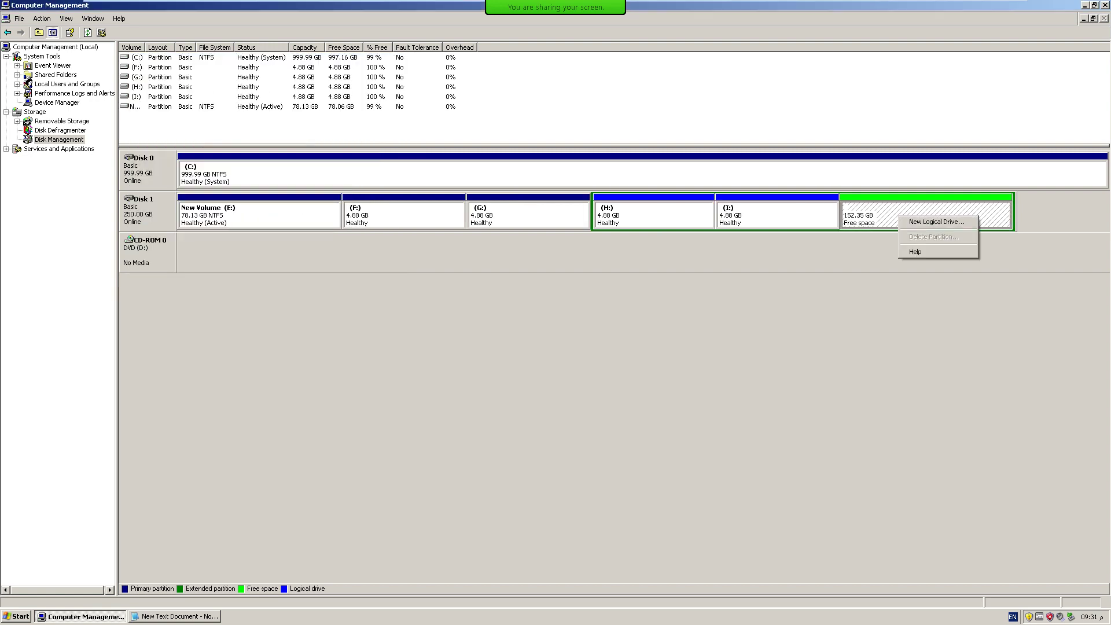
click(926, 222)
key(Return)
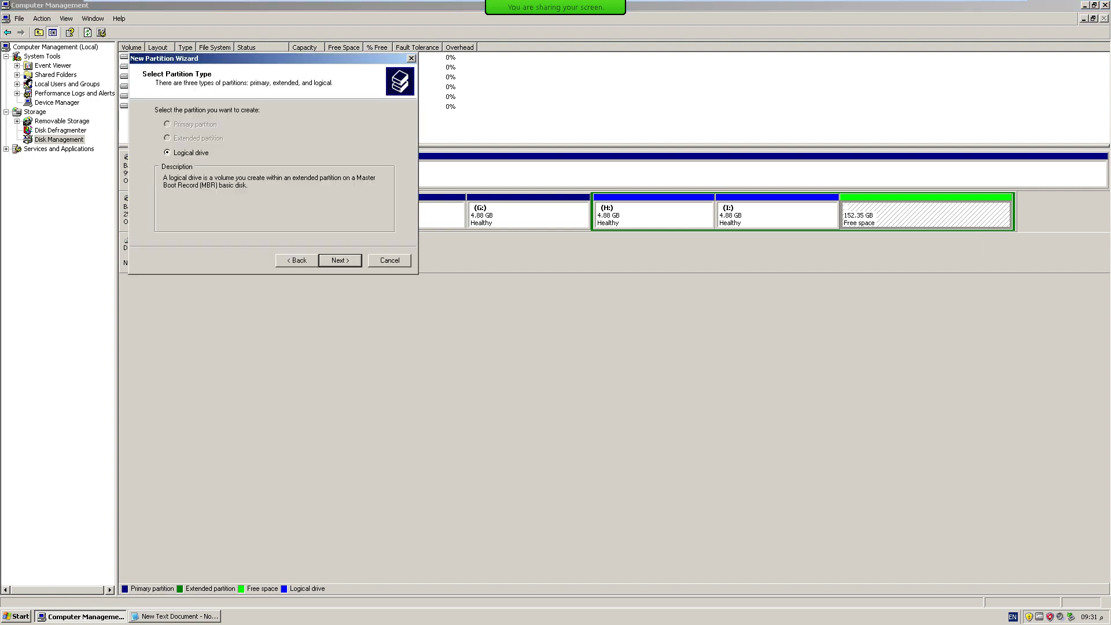
key(Return)
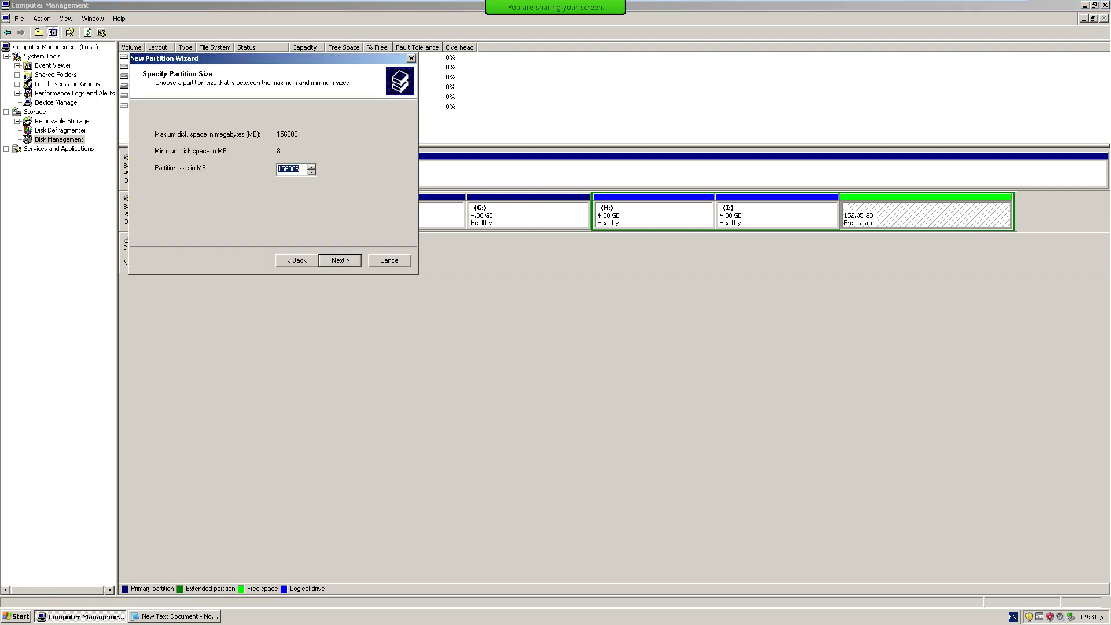
text(5000)
key(Return)
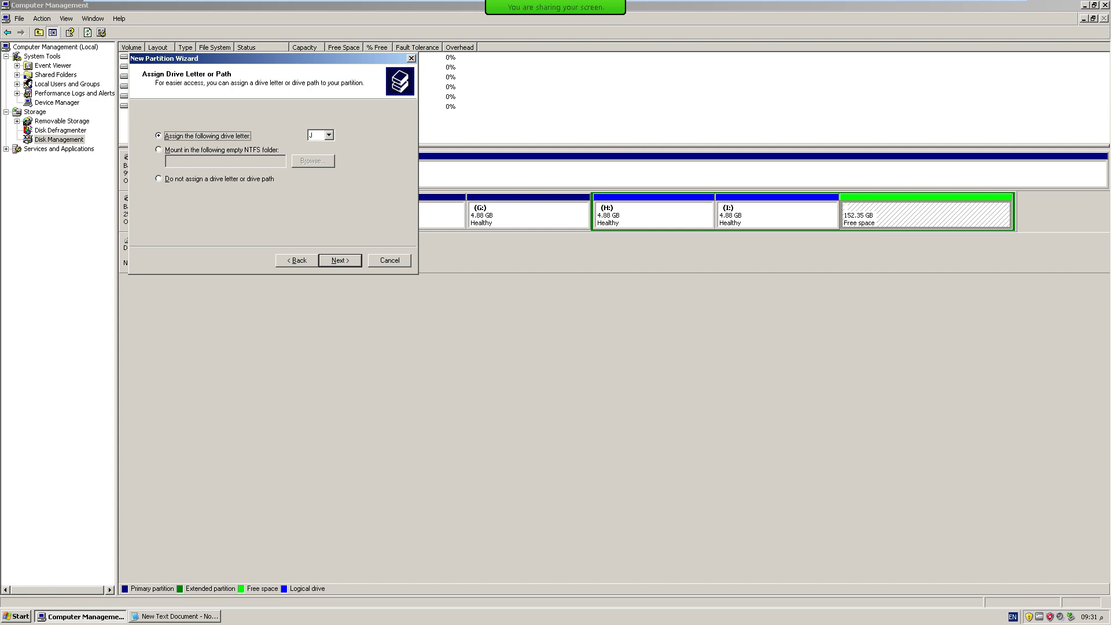
key(Return)
key(Up)
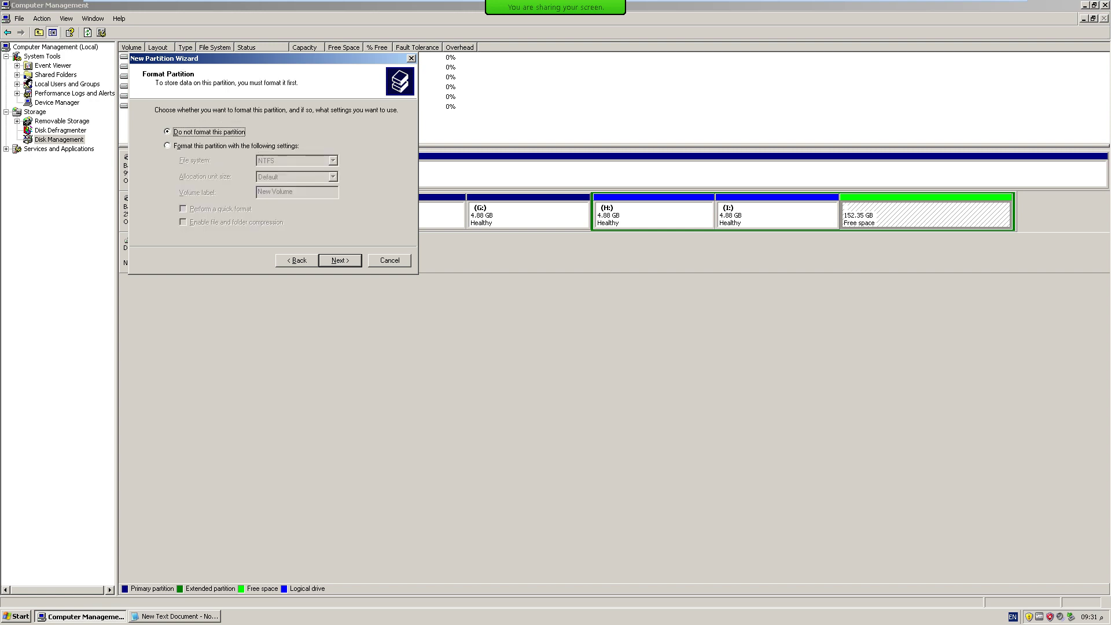
key(Return)
key(Return)
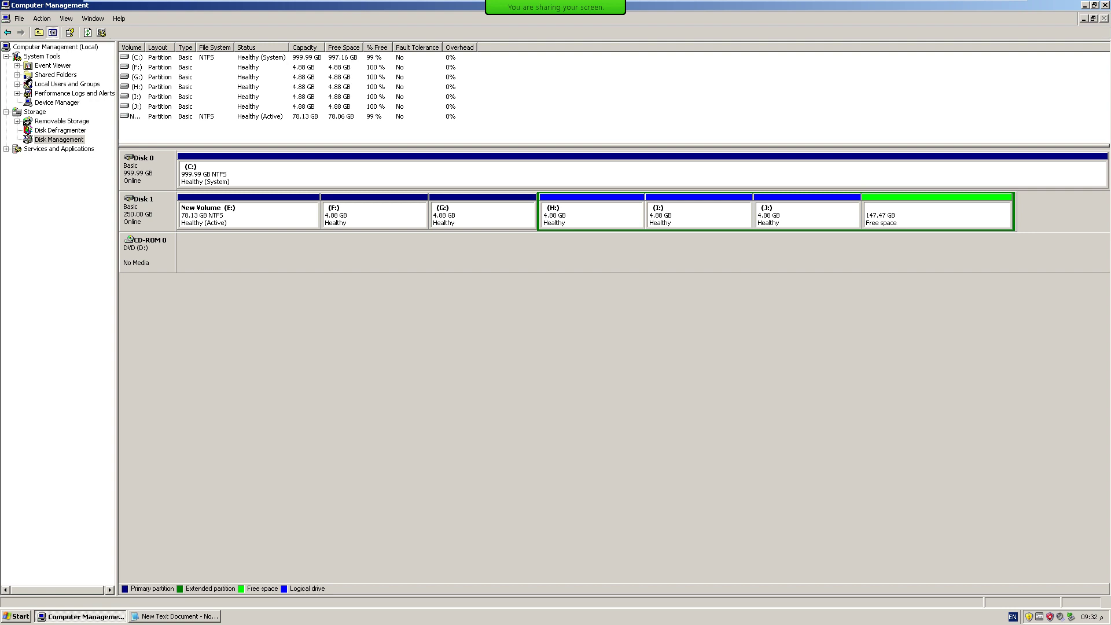
mouse_move(556, 7)
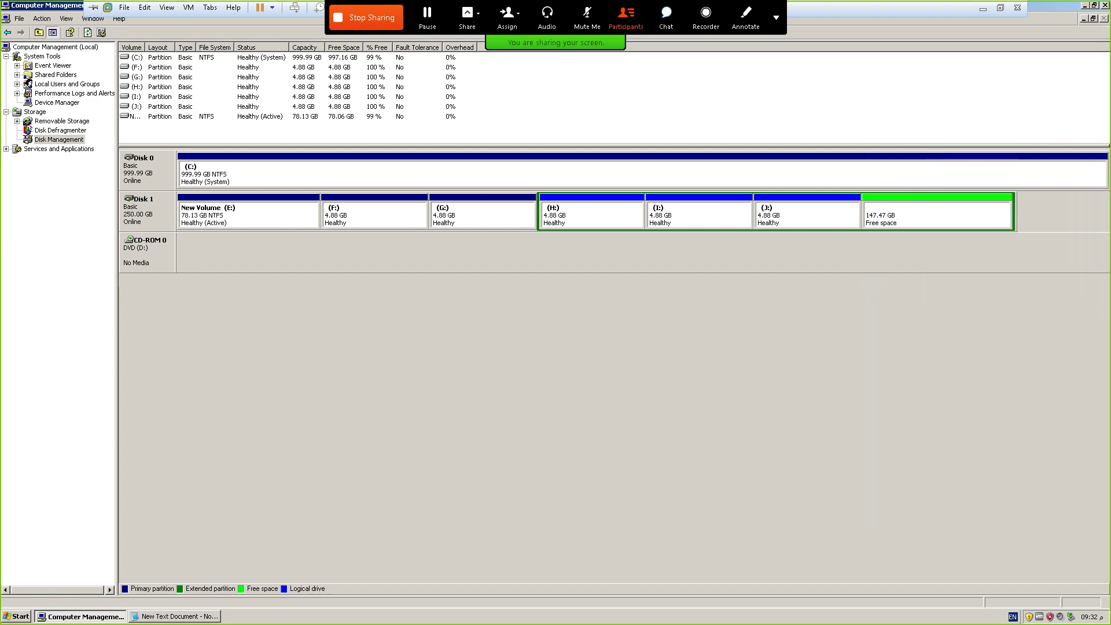
click(666, 16)
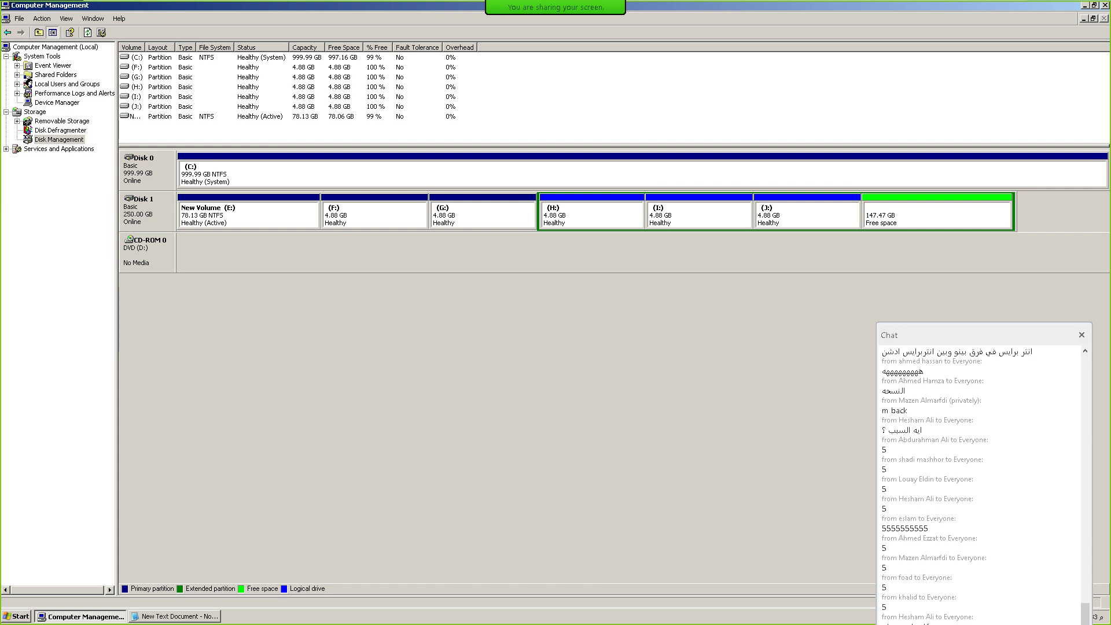
Open the C: drive in a file window and enter its WINDOWS folder.
click(260, 169)
right_click(261, 169)
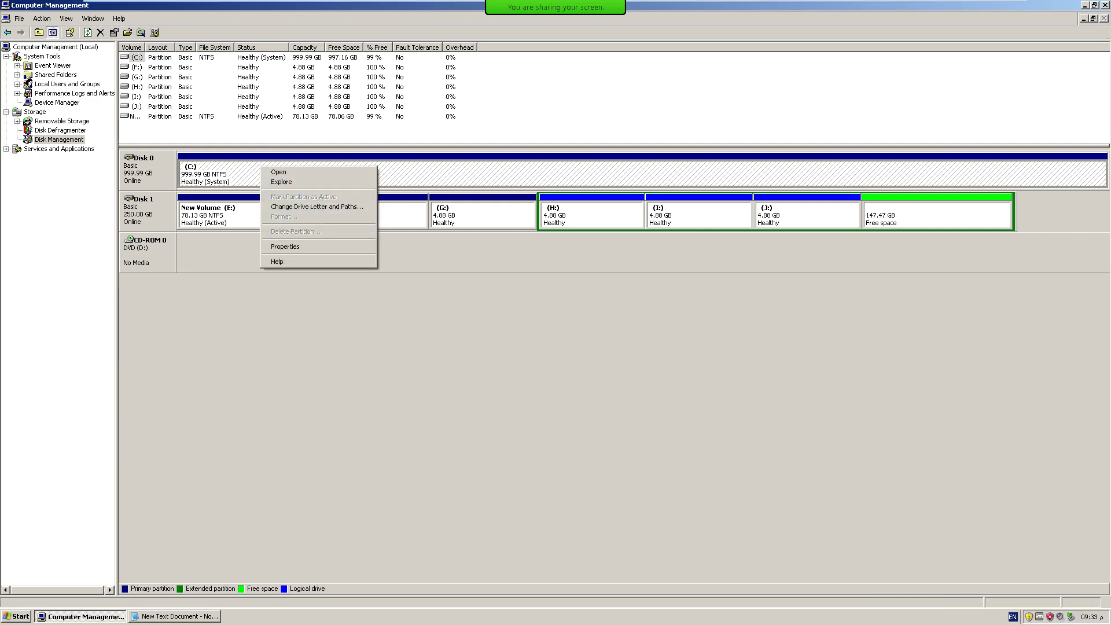
click(278, 172)
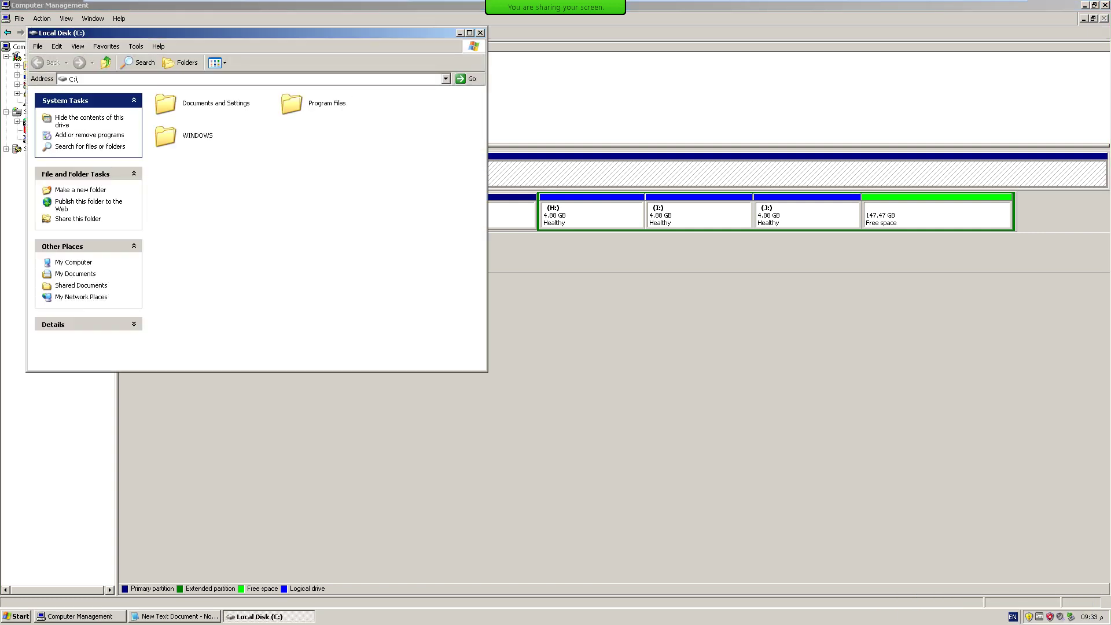
click(292, 103)
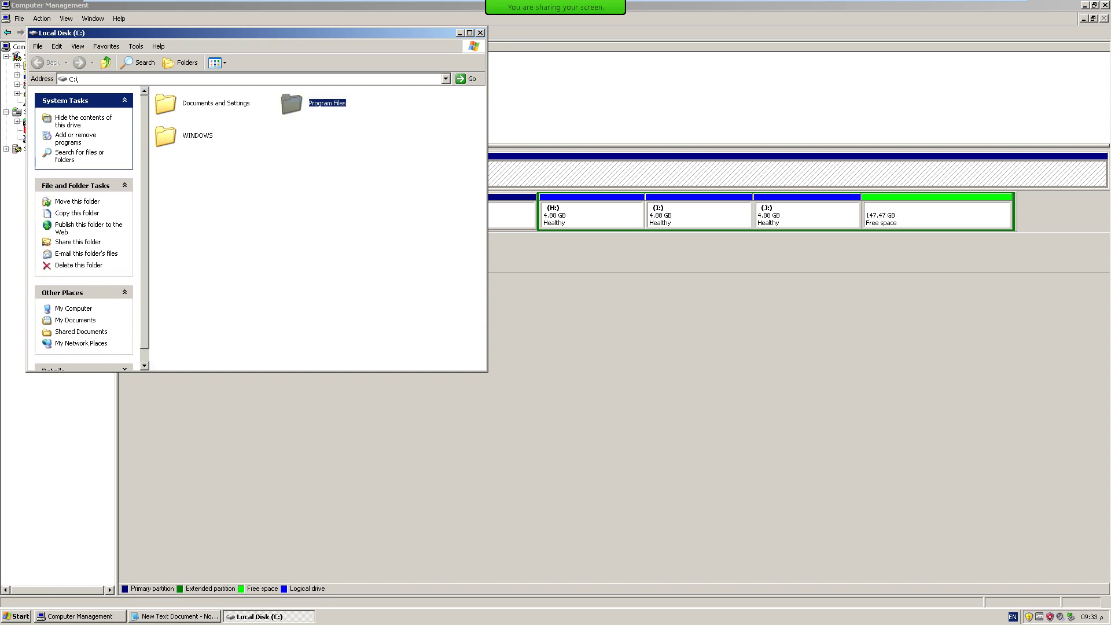
double_click(166, 135)
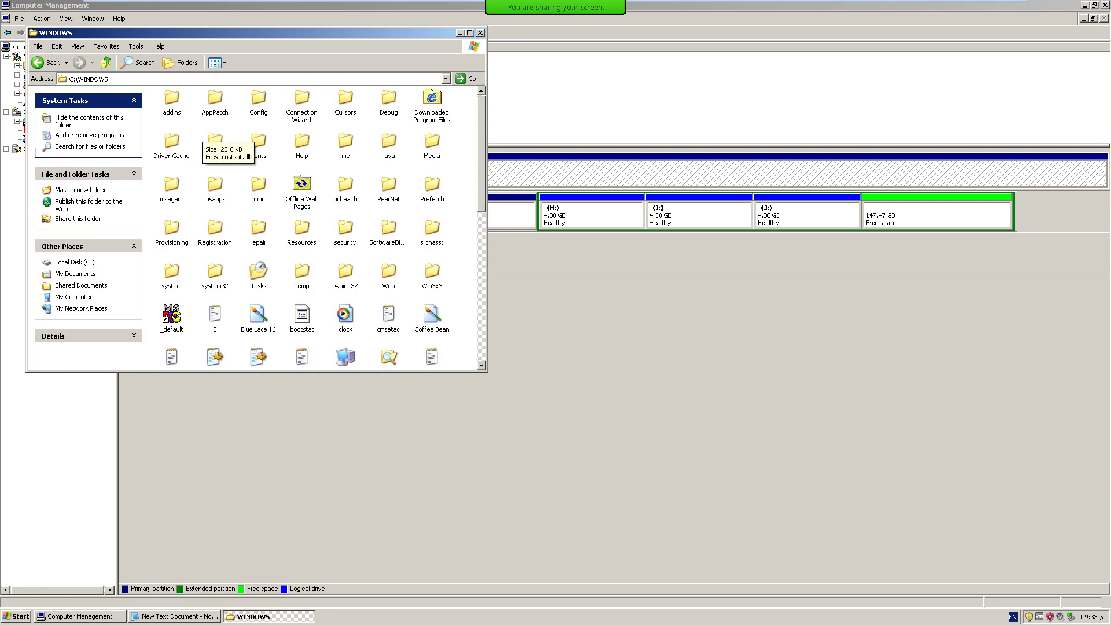
Select everything in C:\WINDOWS, then switch back to Disk Management at partition H:.
key(ctrl+a)
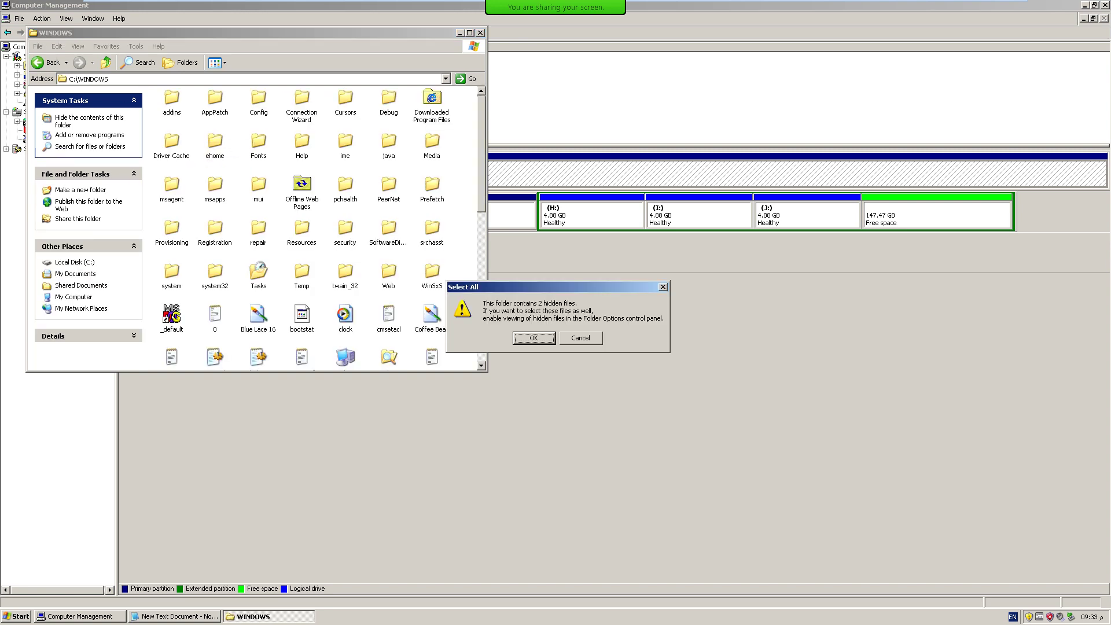
key(Return)
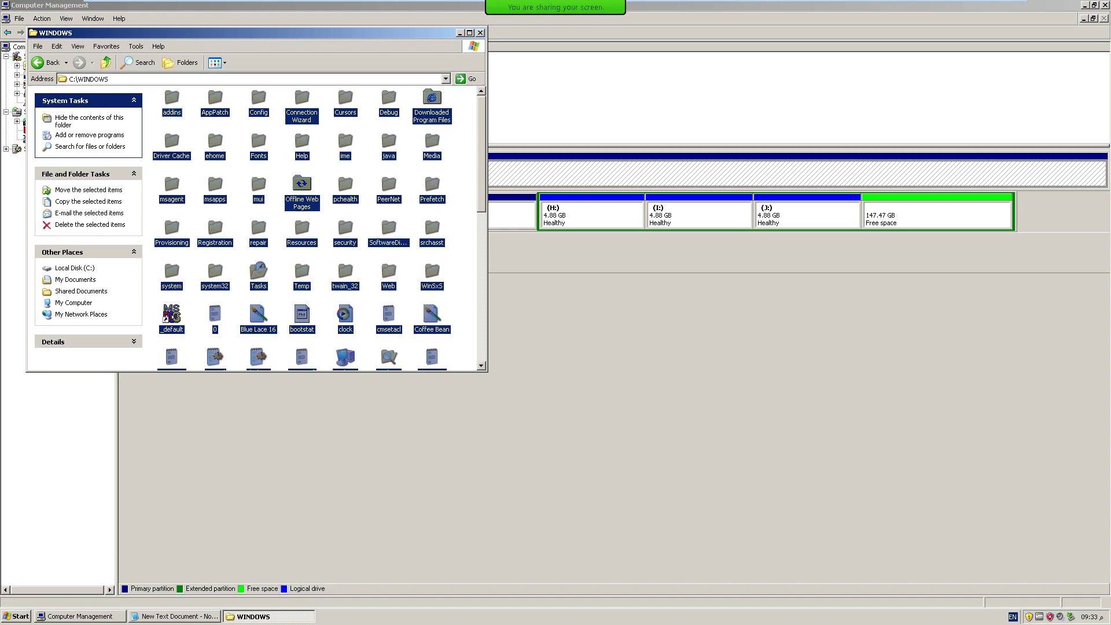
click(585, 215)
right_click(594, 212)
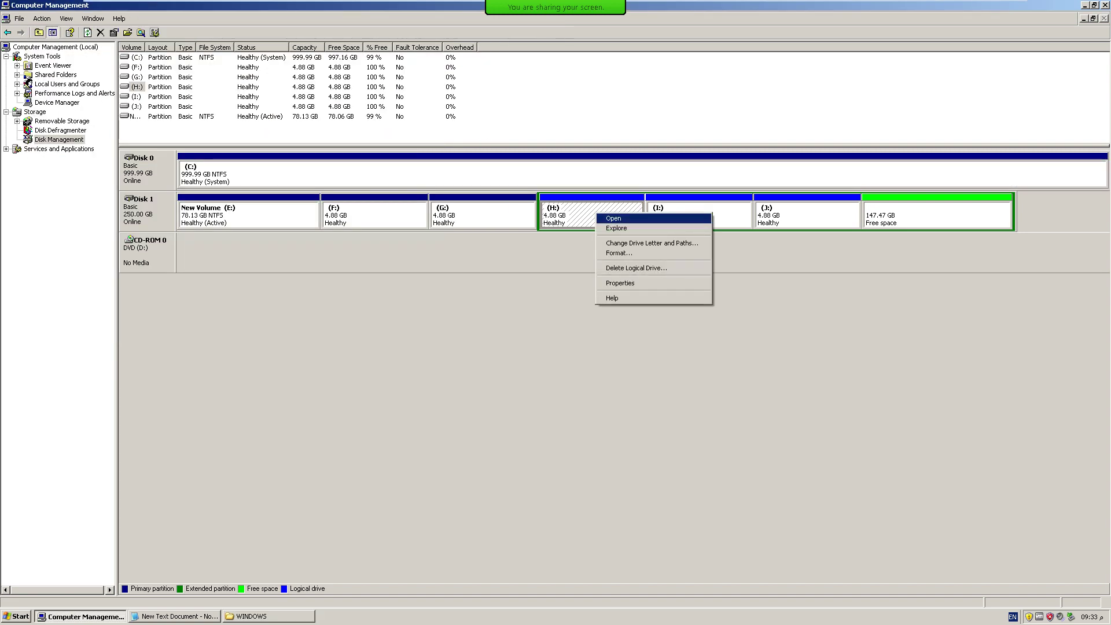
After H: fails to open, quick-format partition G: as NTFS 'New Volume'.
click(614, 218)
key(Return)
click(482, 213)
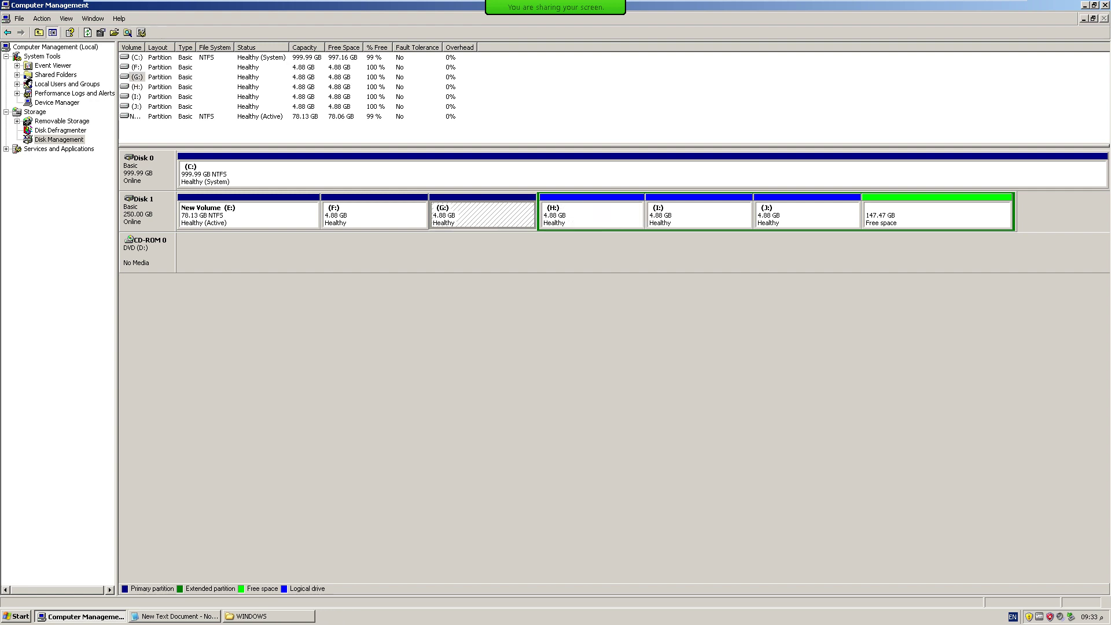
right_click(482, 214)
click(505, 264)
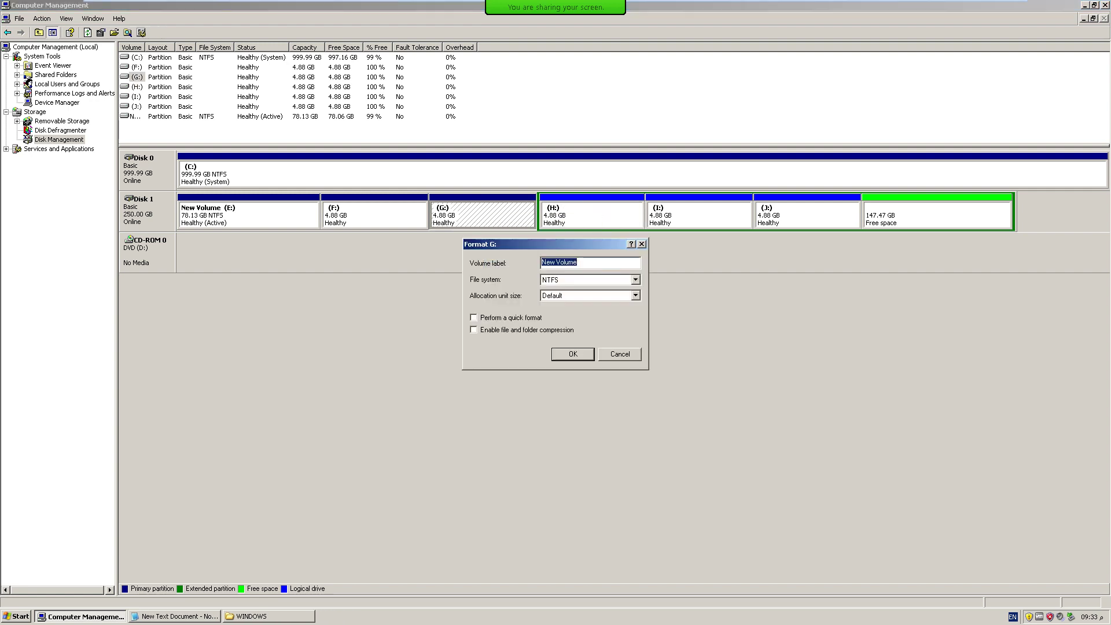
click(473, 318)
click(572, 354)
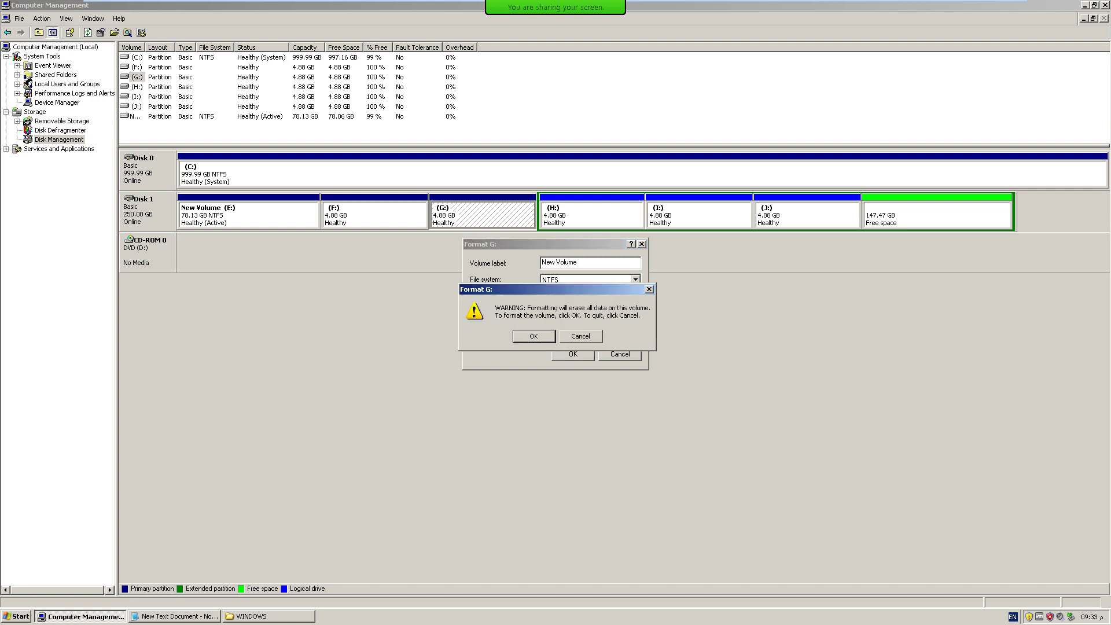
click(532, 336)
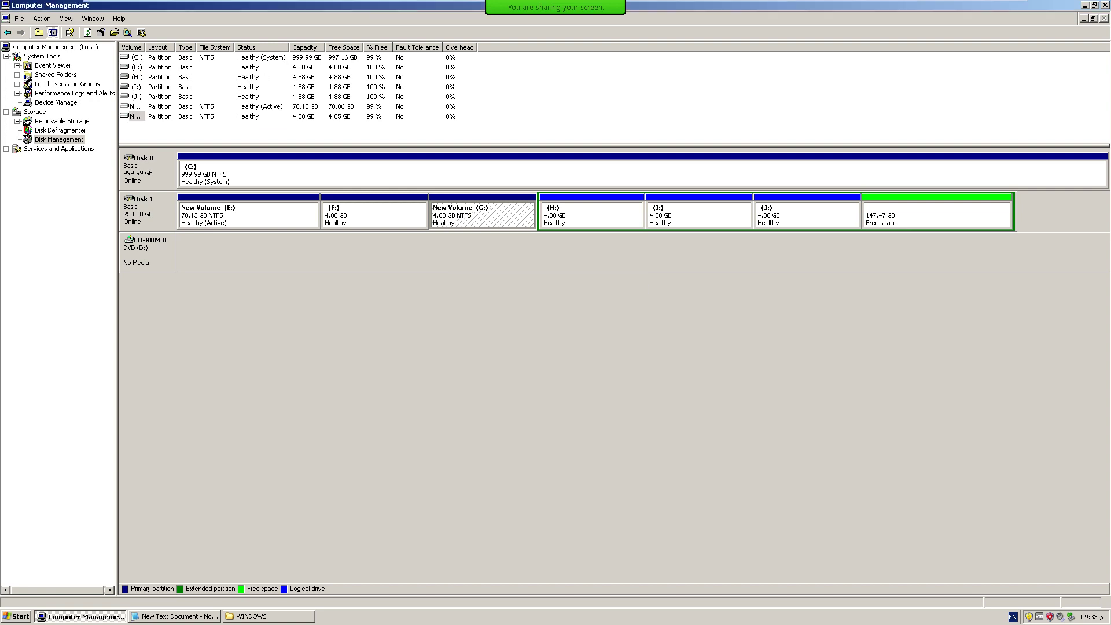
right_click(483, 215)
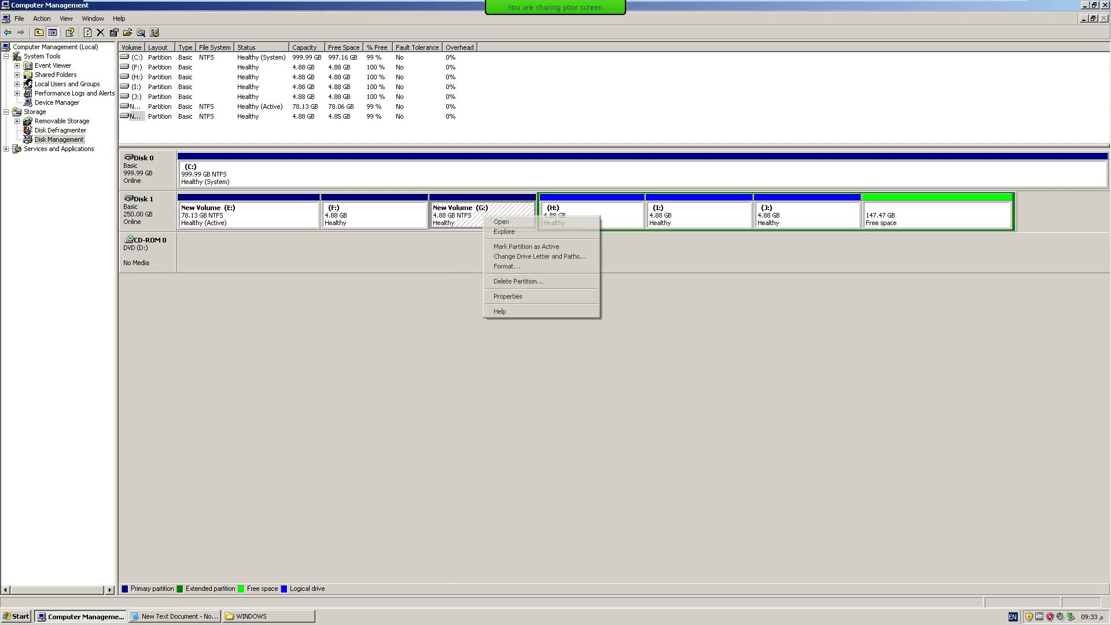
Paste the copied WINDOWS contents onto the empty New Volume (G:).
click(499, 224)
right_click(379, 215)
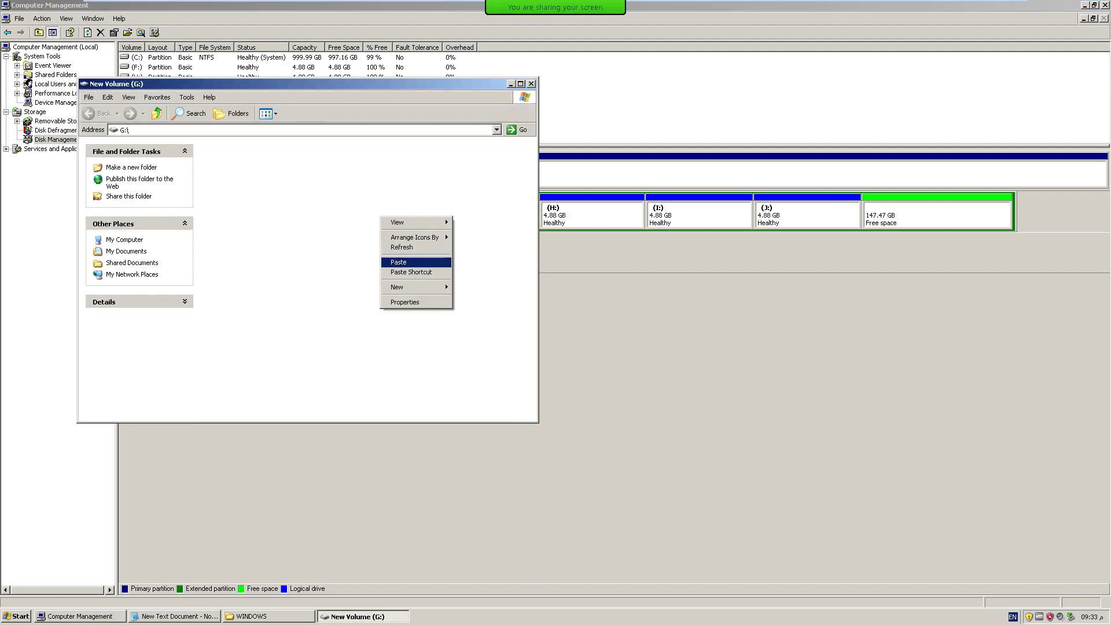
click(416, 262)
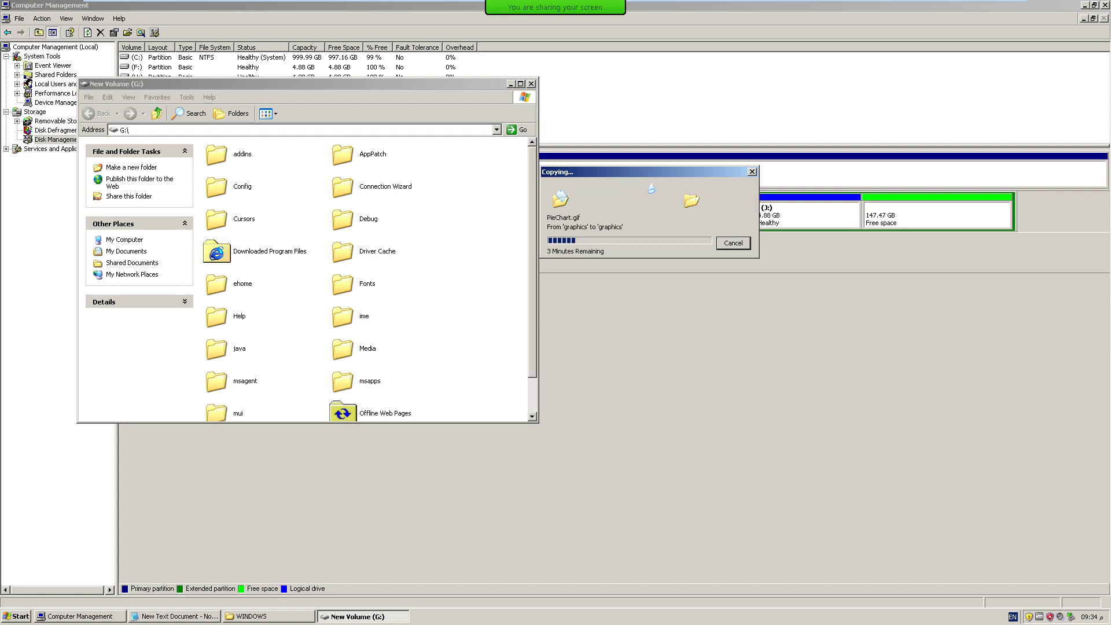
scroll(365, 278, down, 1)
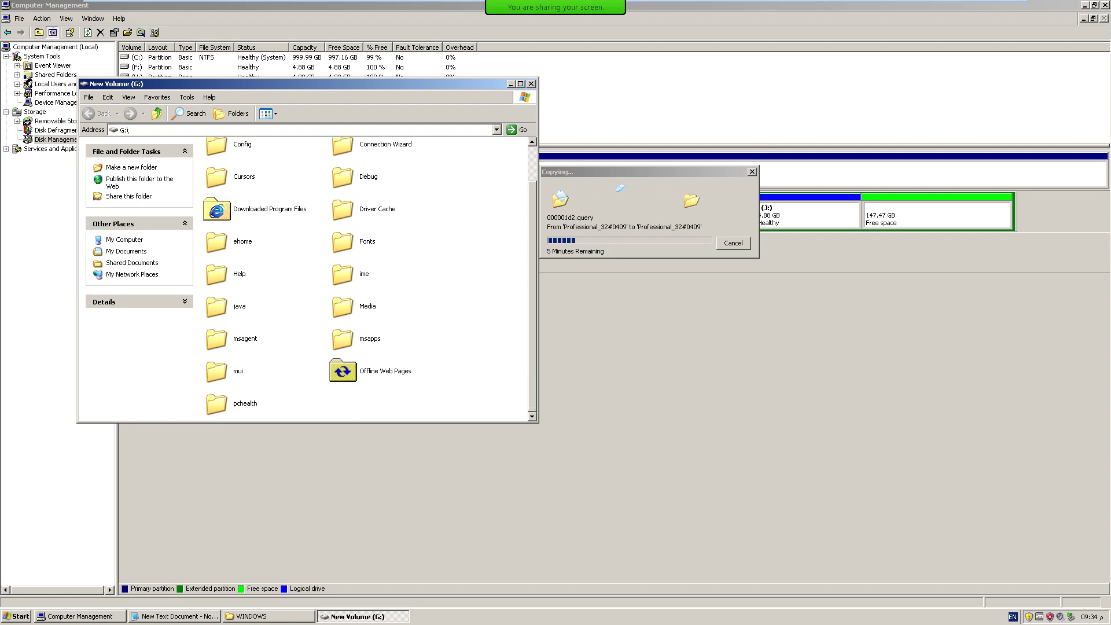
right_click(457, 229)
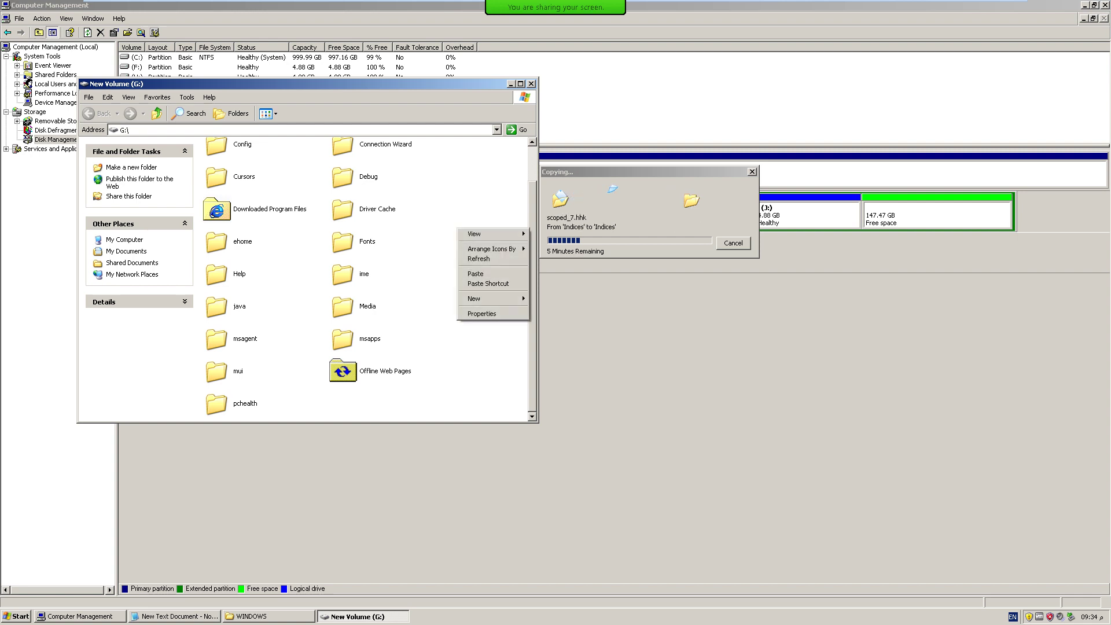
key(Escape)
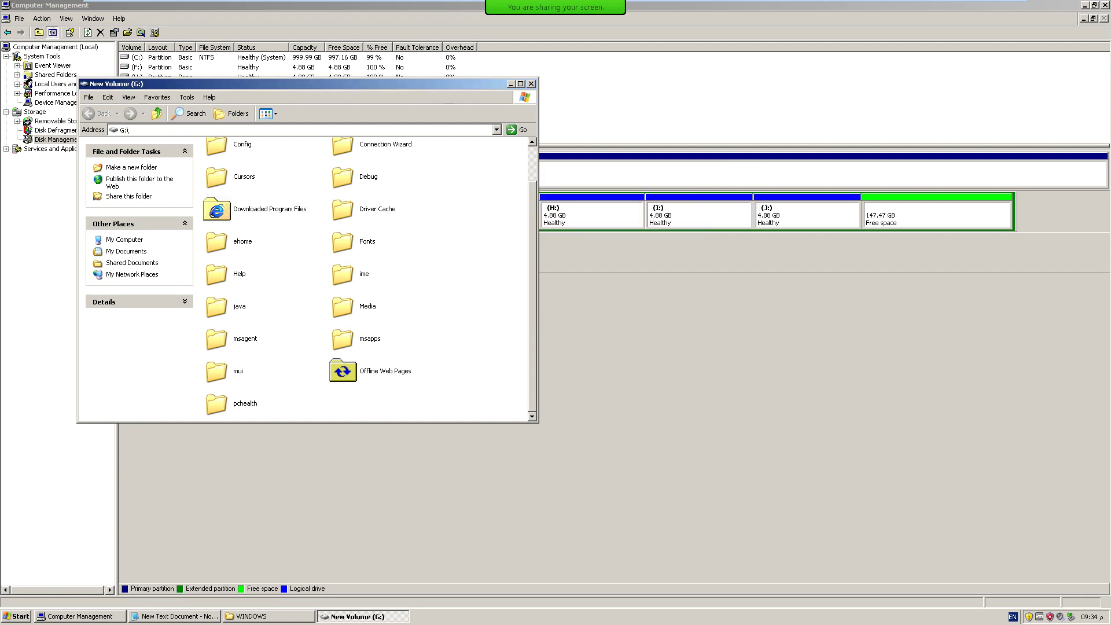
Create a folder named 1 on G: and move the pasted folders into it.
key(ctrl+a)
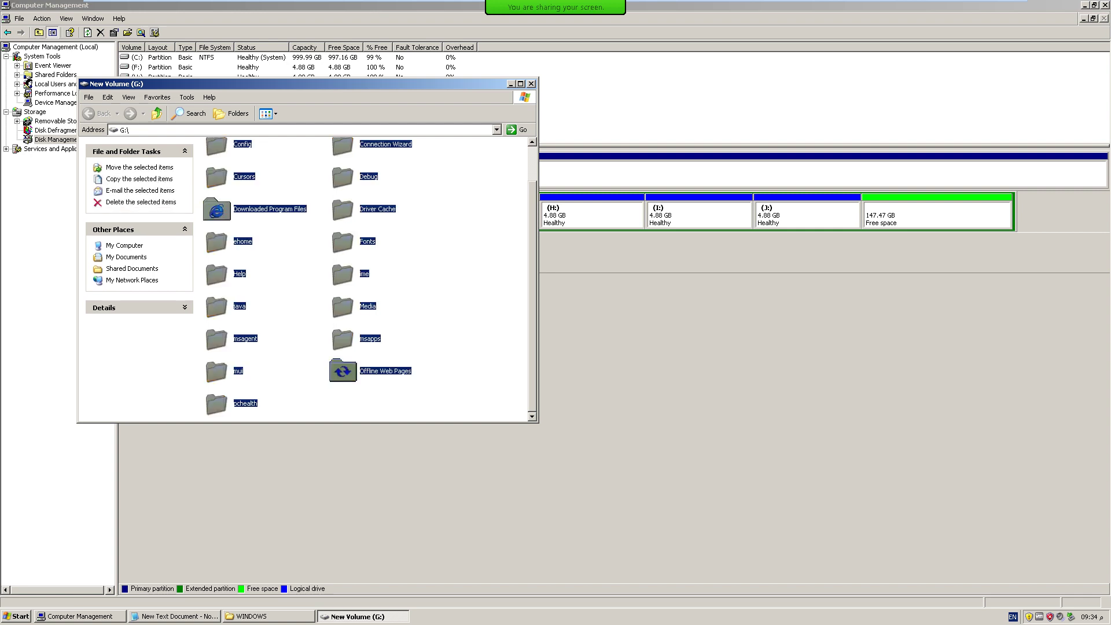
click(462, 272)
right_click(462, 272)
mouse_move(504, 352)
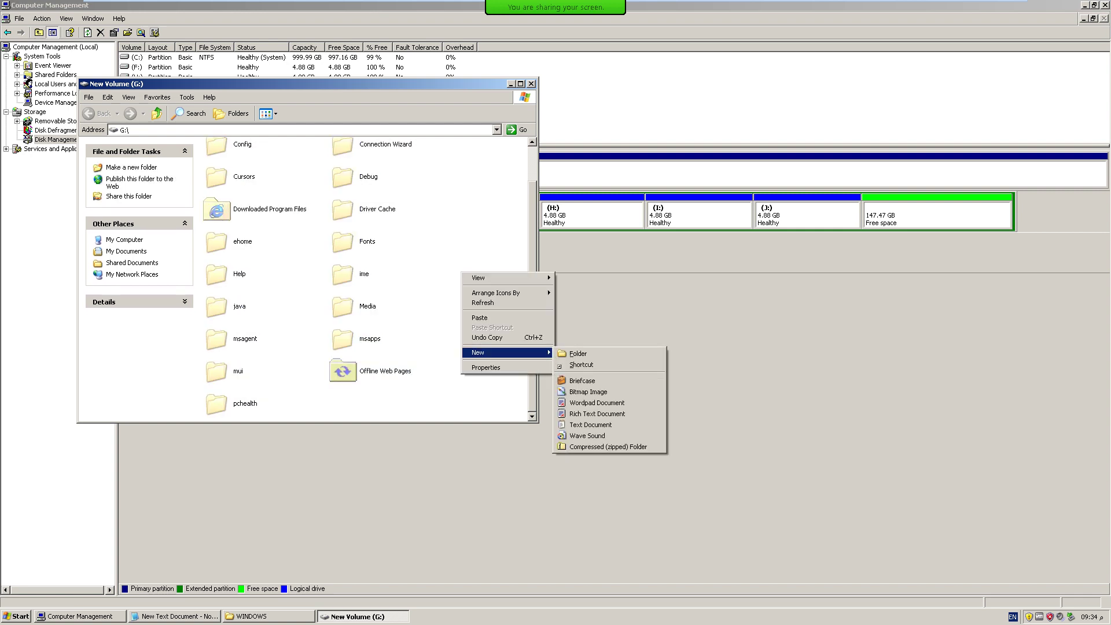
click(578, 354)
text(1)
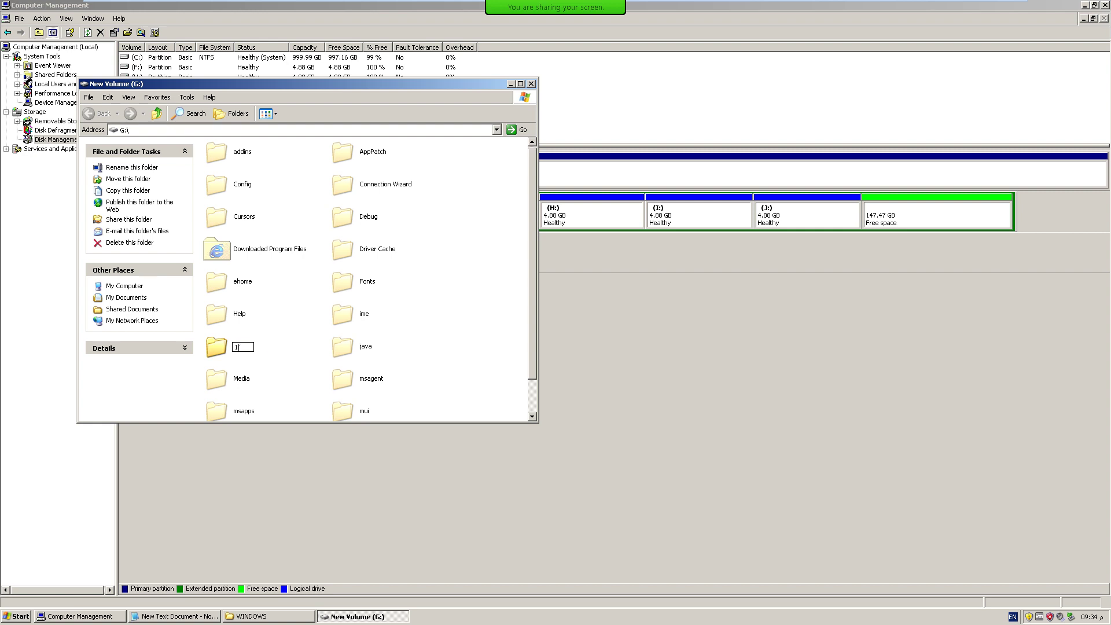
key(Return)
key(Return)
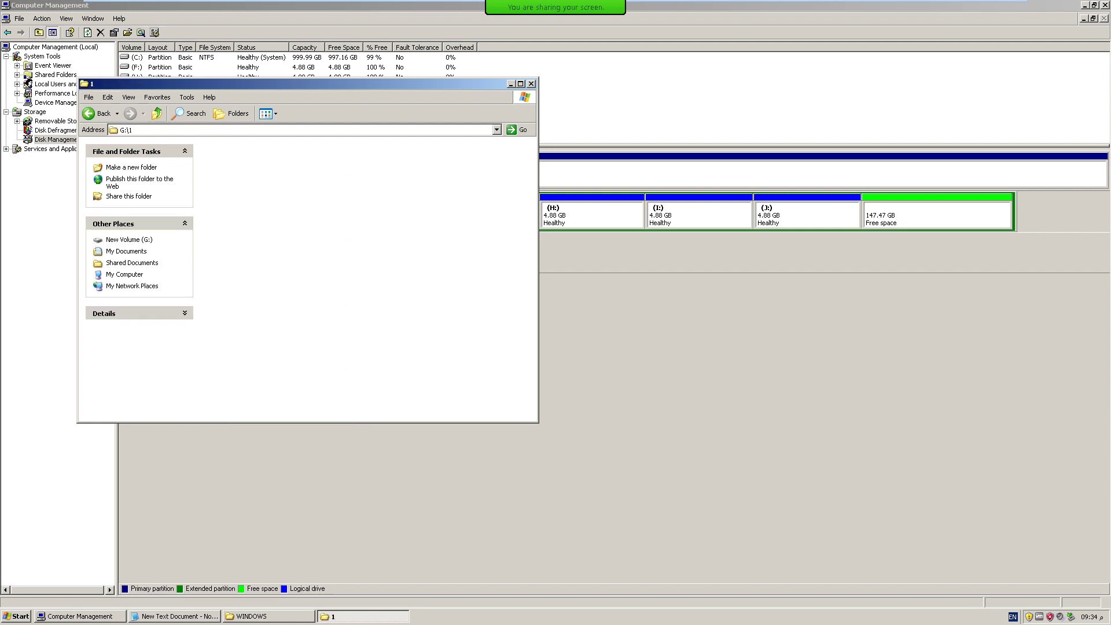
key(ctrl+v)
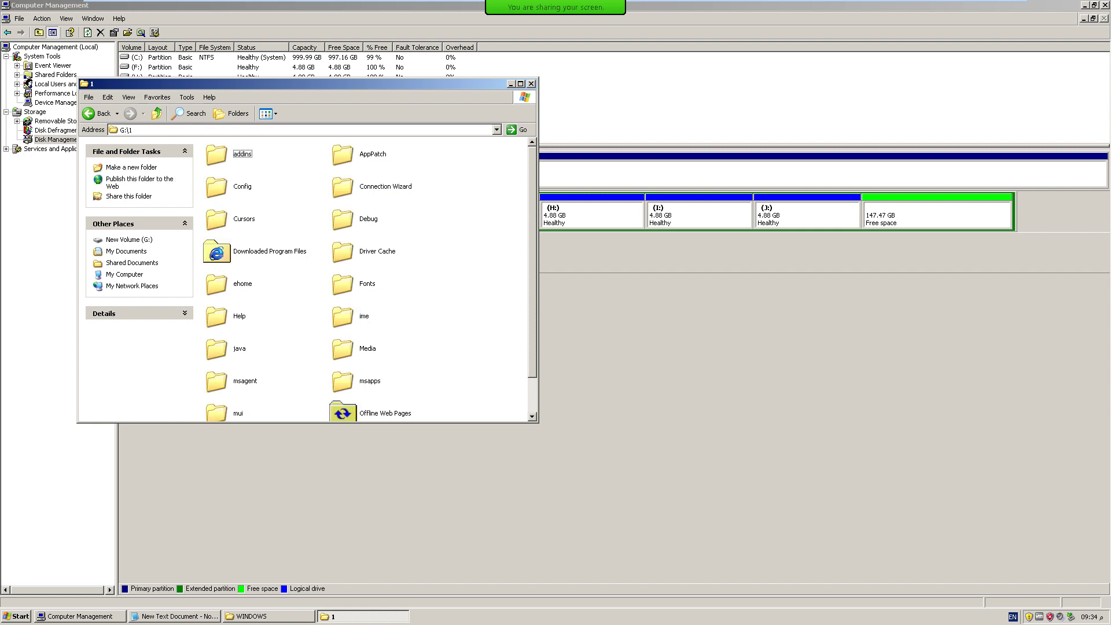
Reopen G: to verify folder 1 holds the WINDOWS folders, then close it.
click(156, 113)
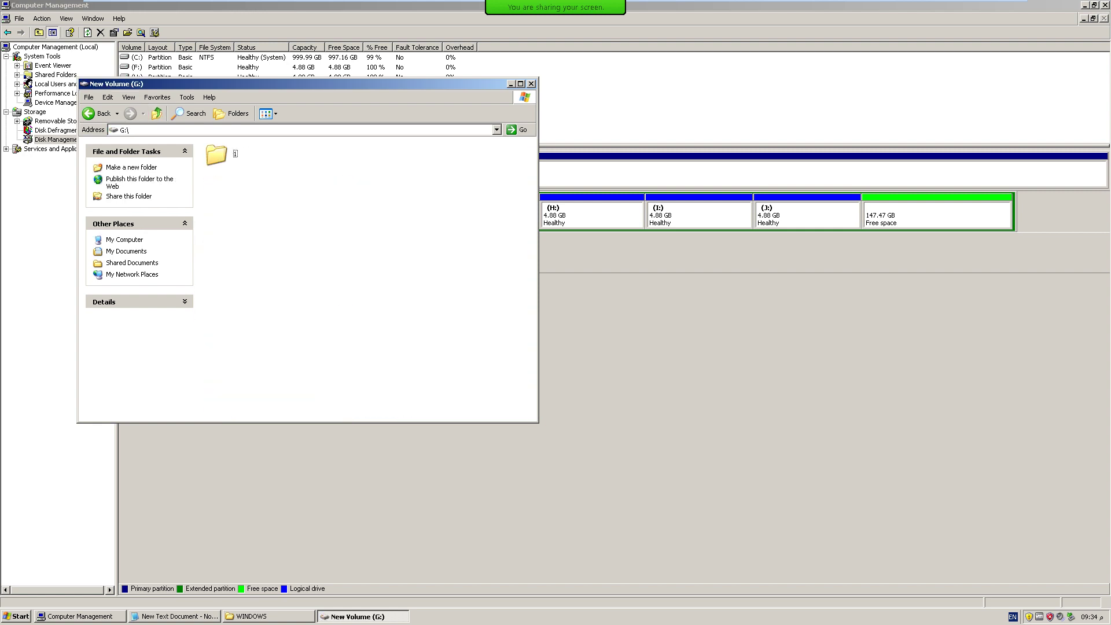
click(531, 84)
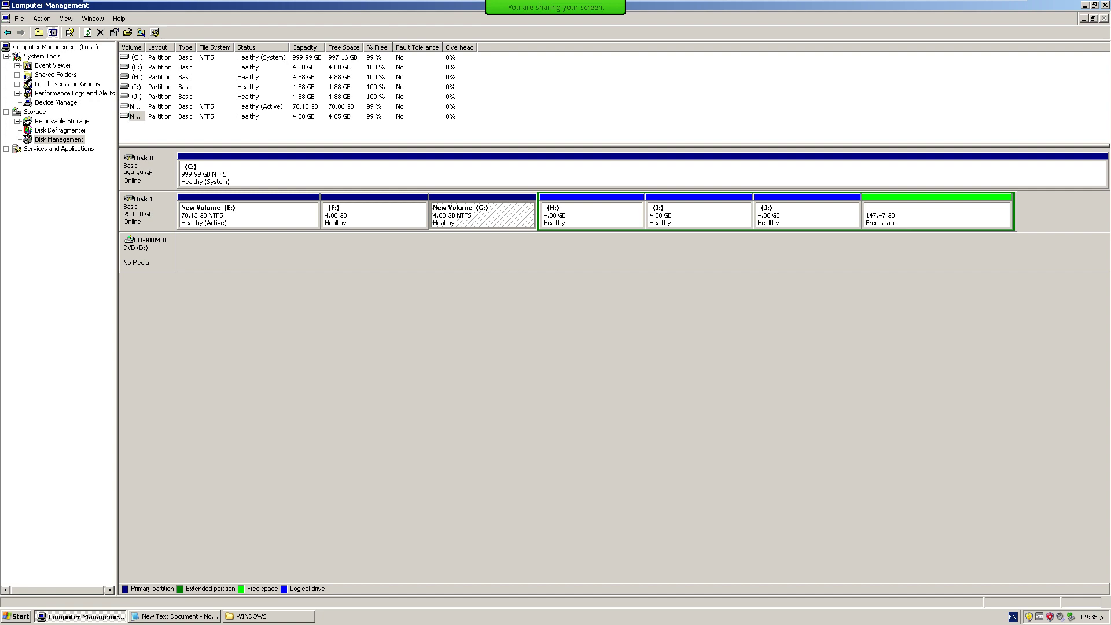
right_click(470, 213)
click(486, 220)
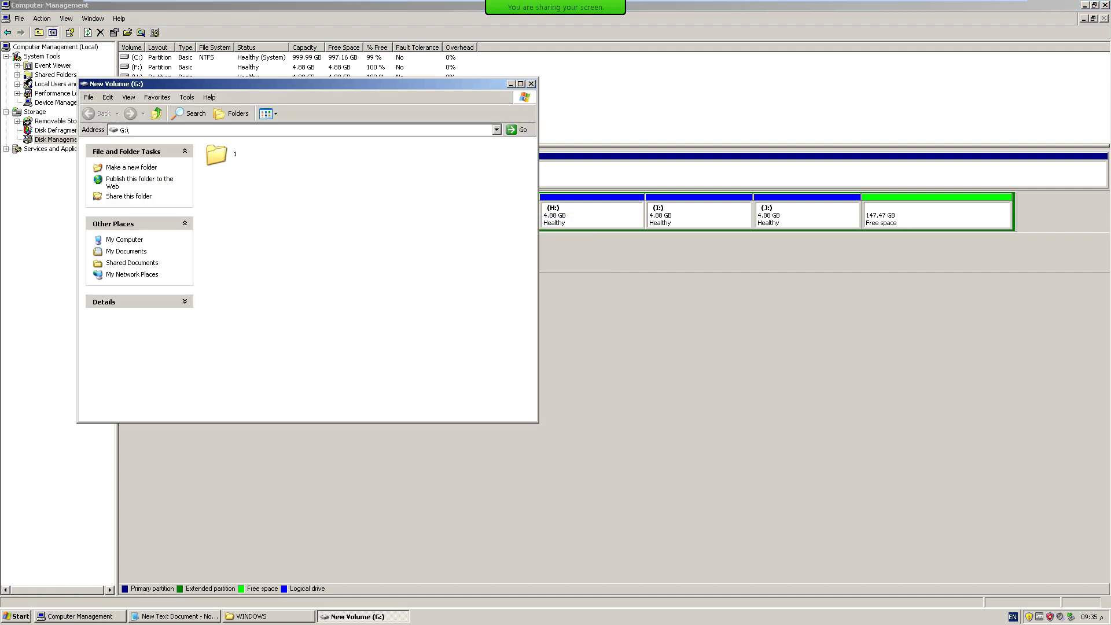
double_click(216, 154)
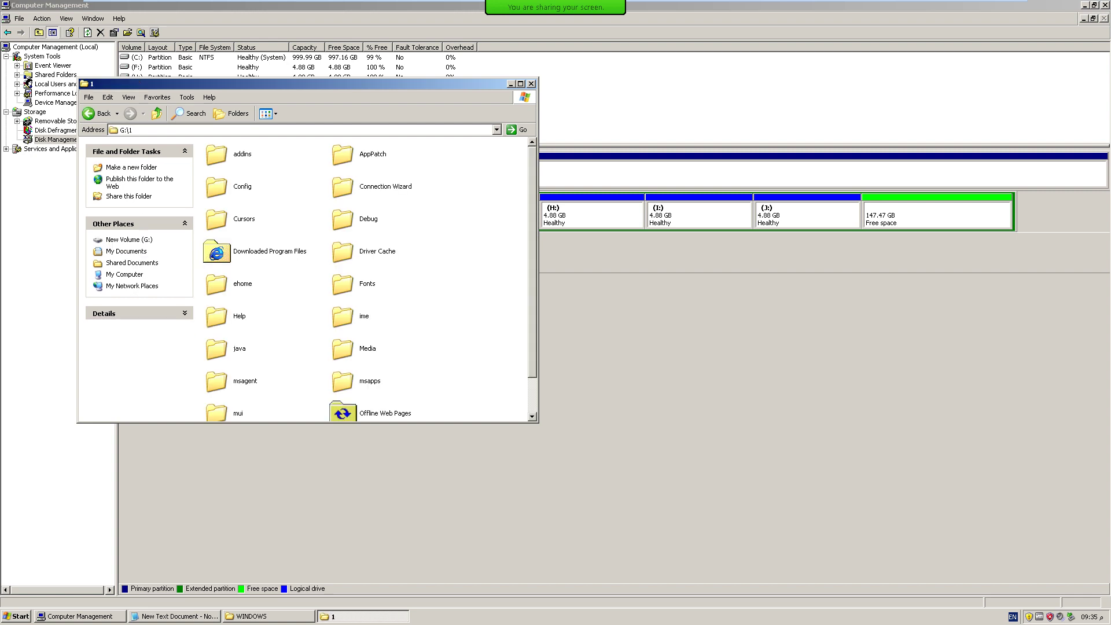
scroll(370, 278, down, 1)
scroll(371, 278, up, 1)
key(alt+F4)
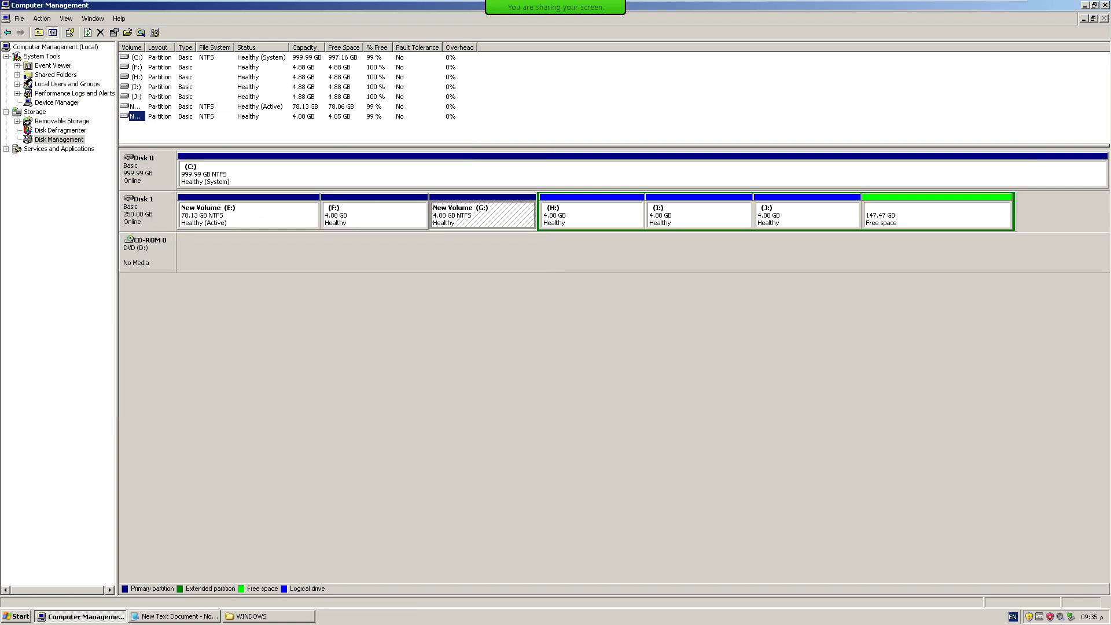
Delete the New Volume (G:) partition on Disk 1.
click(373, 215)
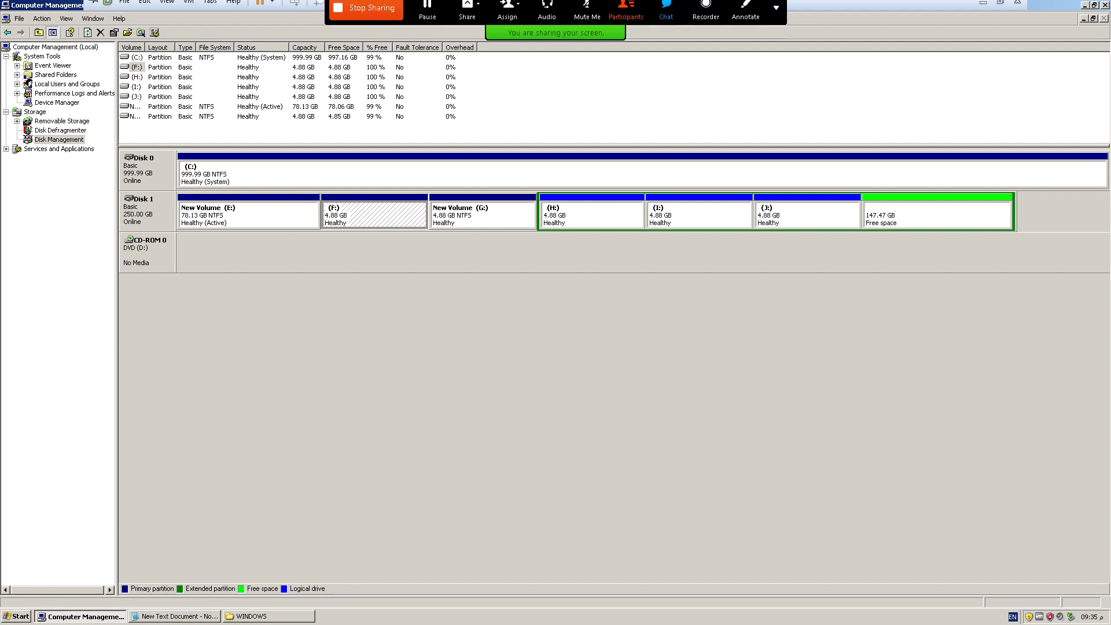
click(457, 211)
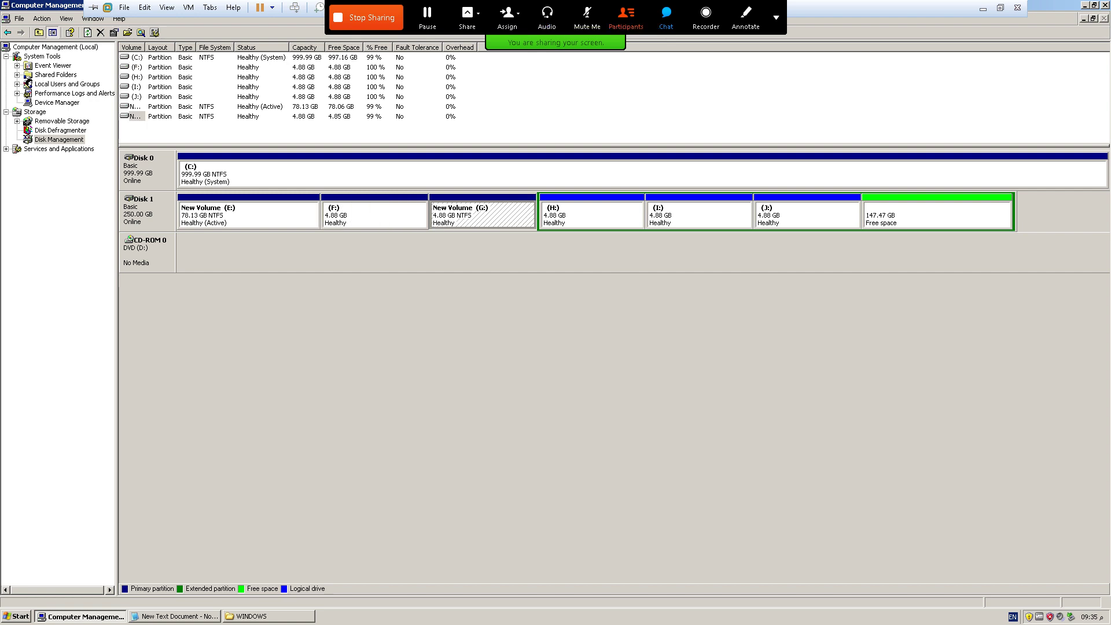
right_click(456, 210)
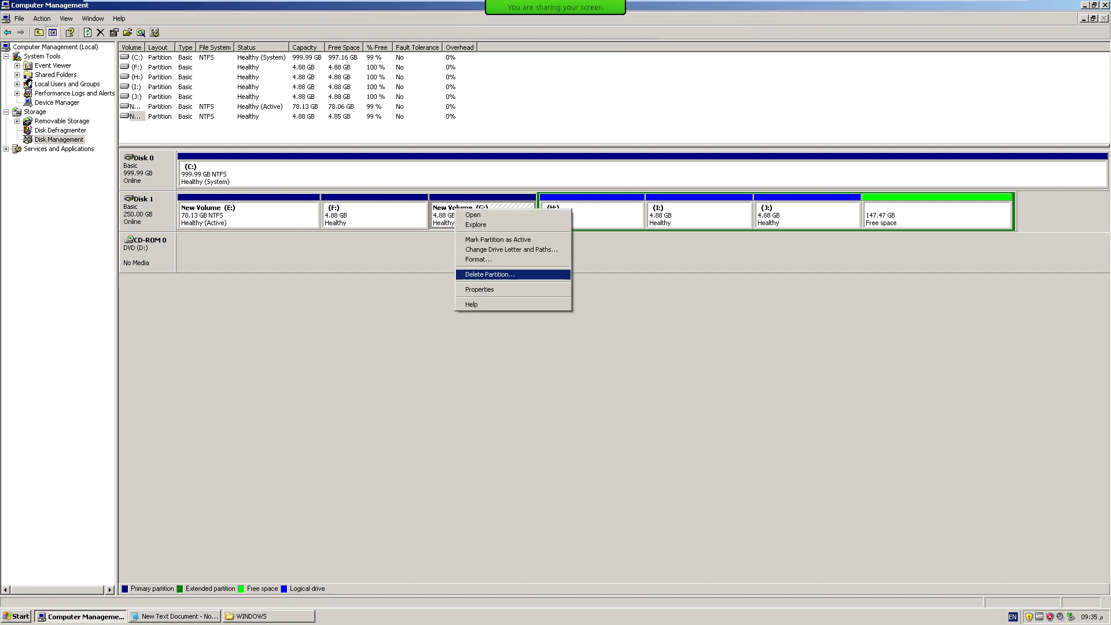
click(490, 274)
click(575, 338)
click(374, 214)
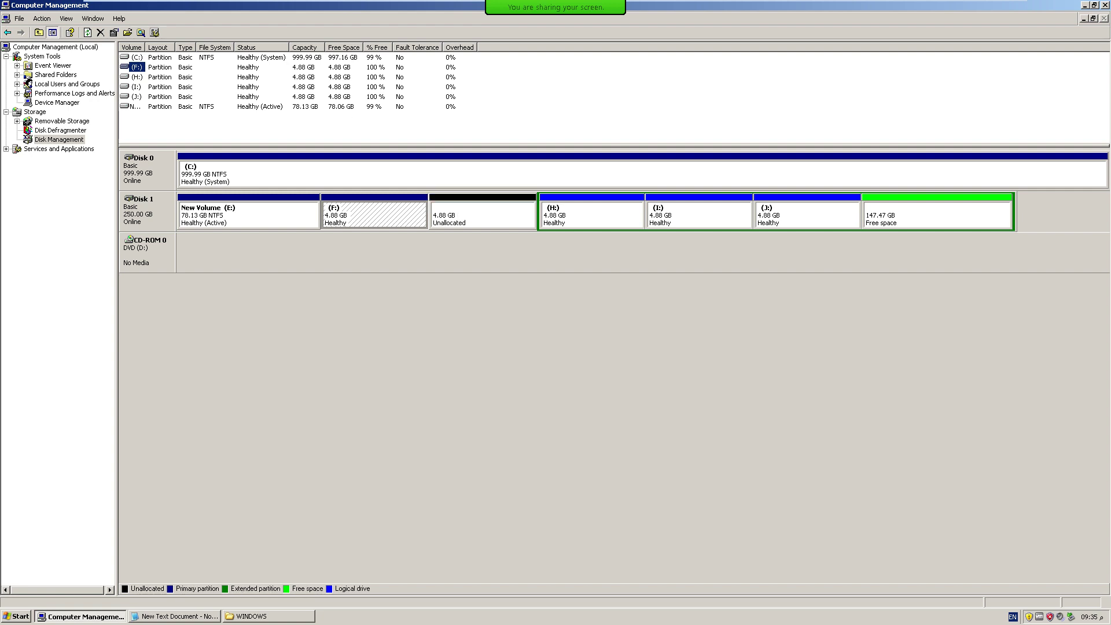
Delete the F: partition, leaving 9.76 GB of unallocated space.
right_click(376, 216)
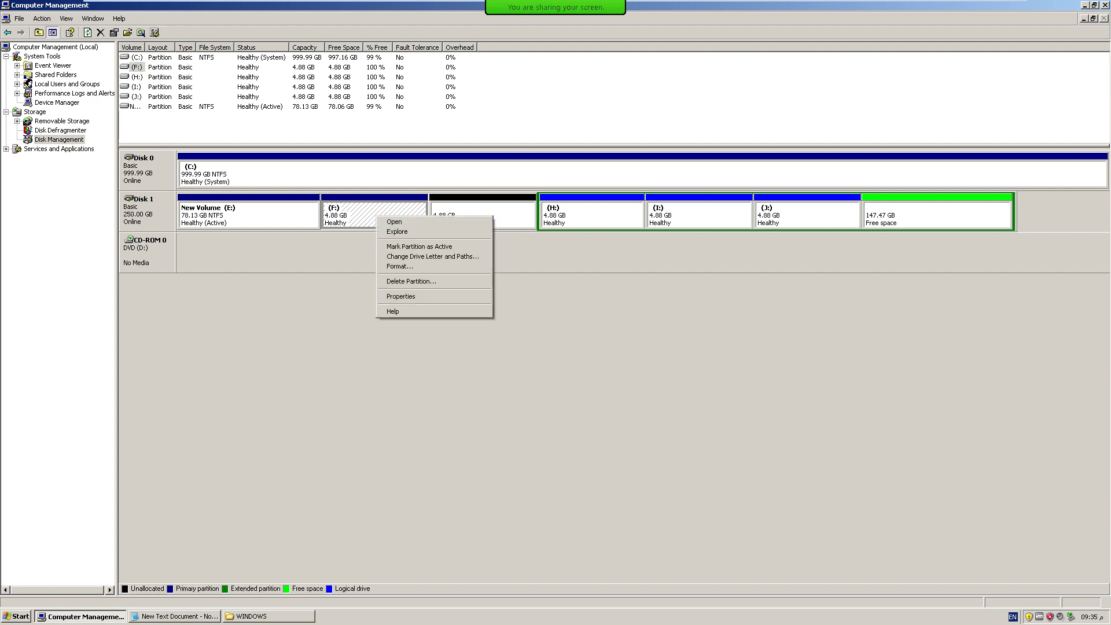
click(411, 281)
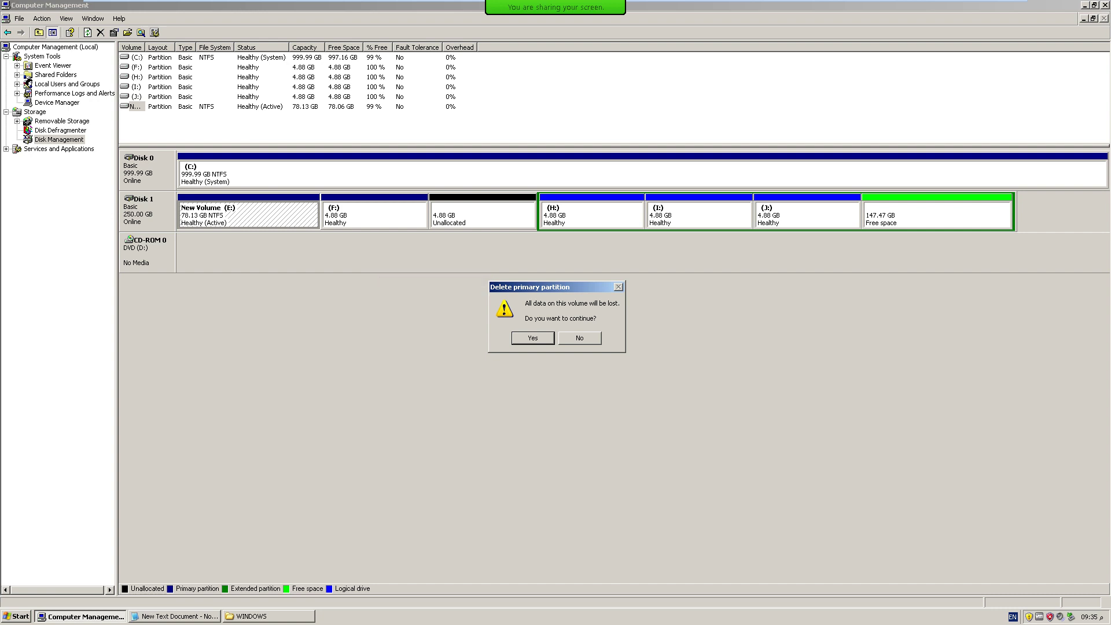
key(Return)
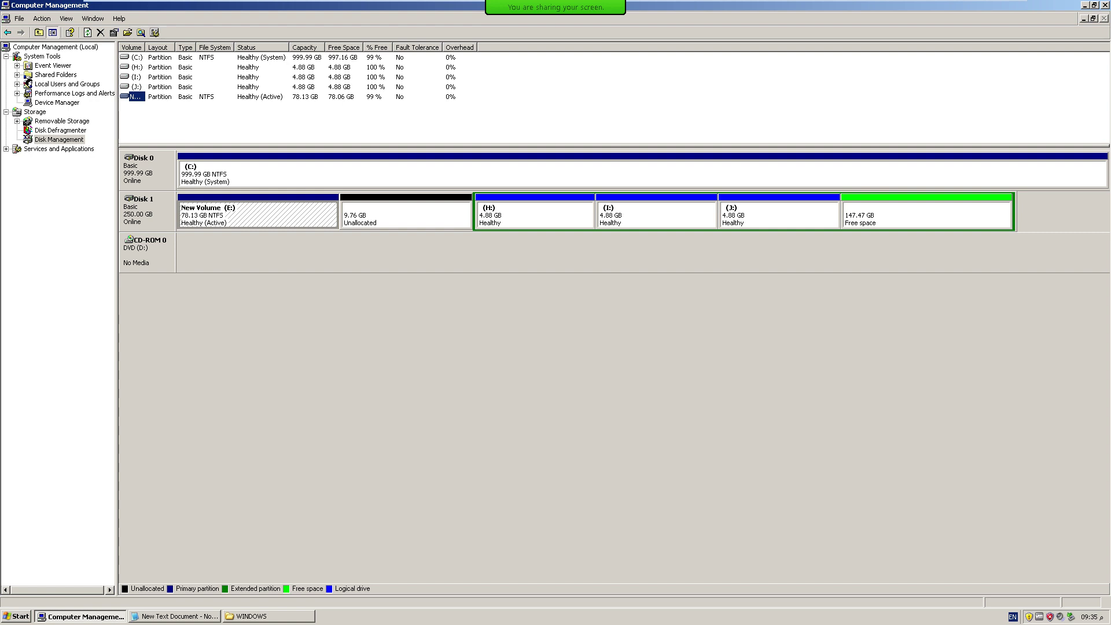
mouse_move(556, 1)
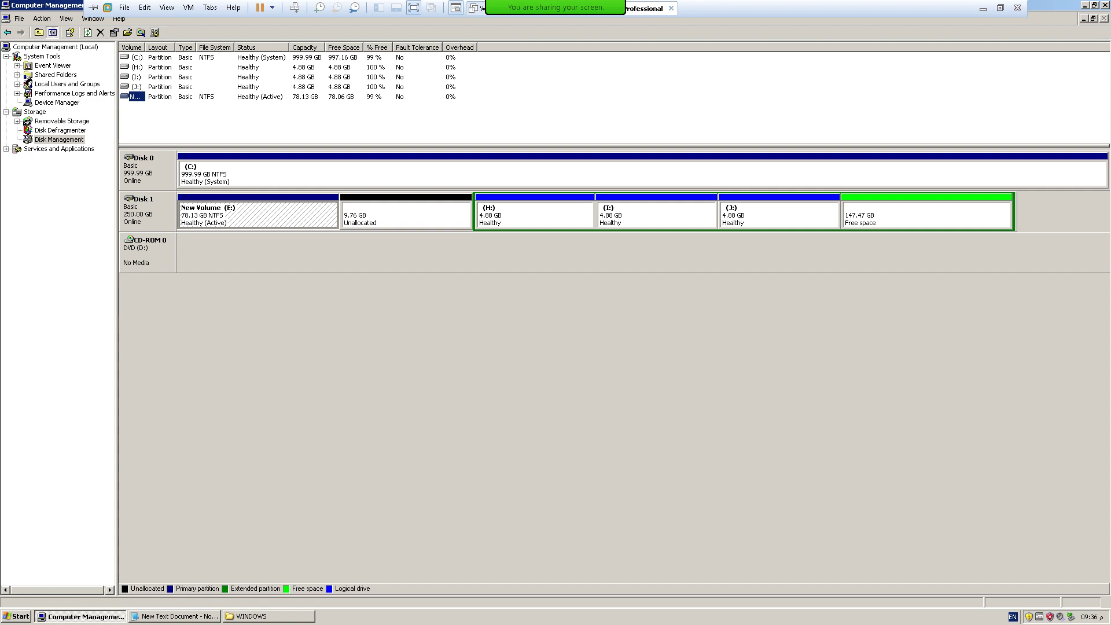
click(405, 215)
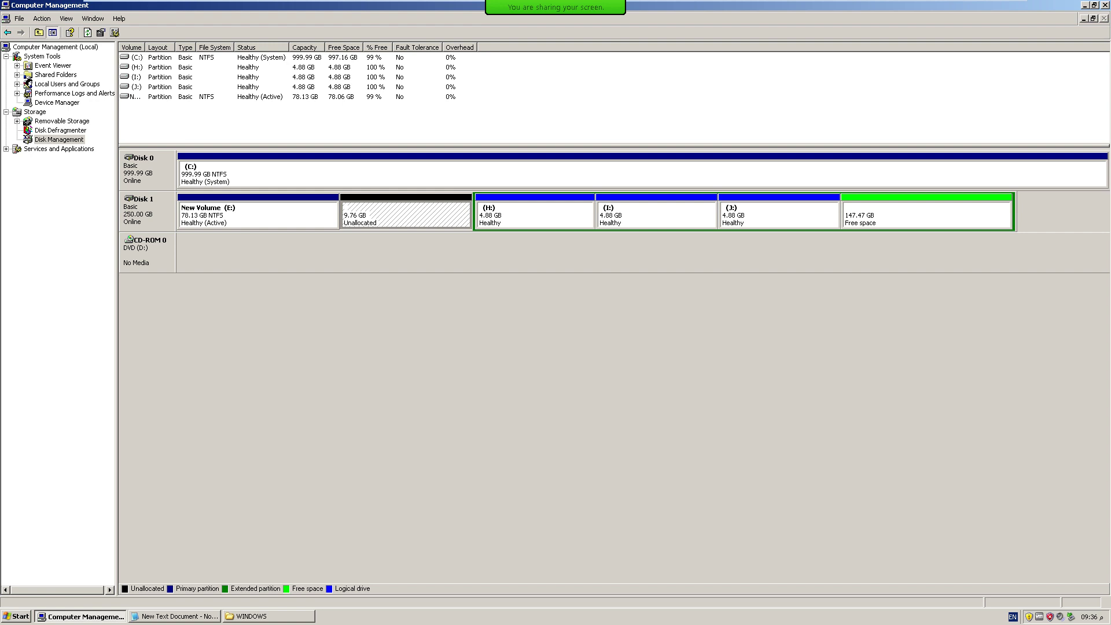
Close Computer Management and the WINDOWS folder, then save and close the Notepad notes.
key(alt+F4)
click(480, 32)
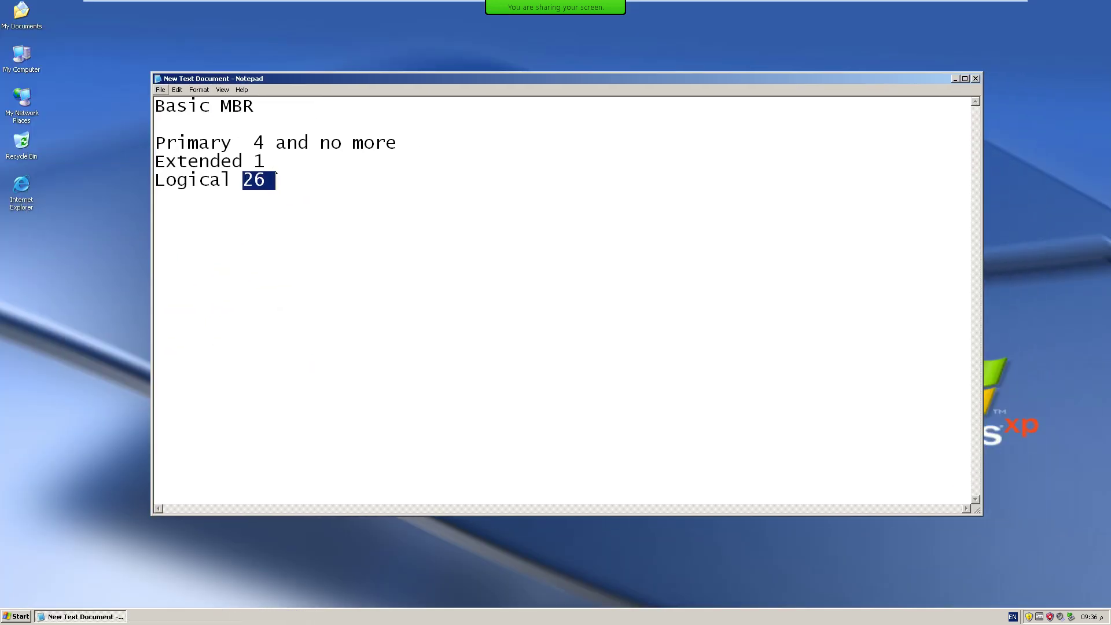
key(alt+f)
key(Down)
key(Down)
key(Return)
click(976, 78)
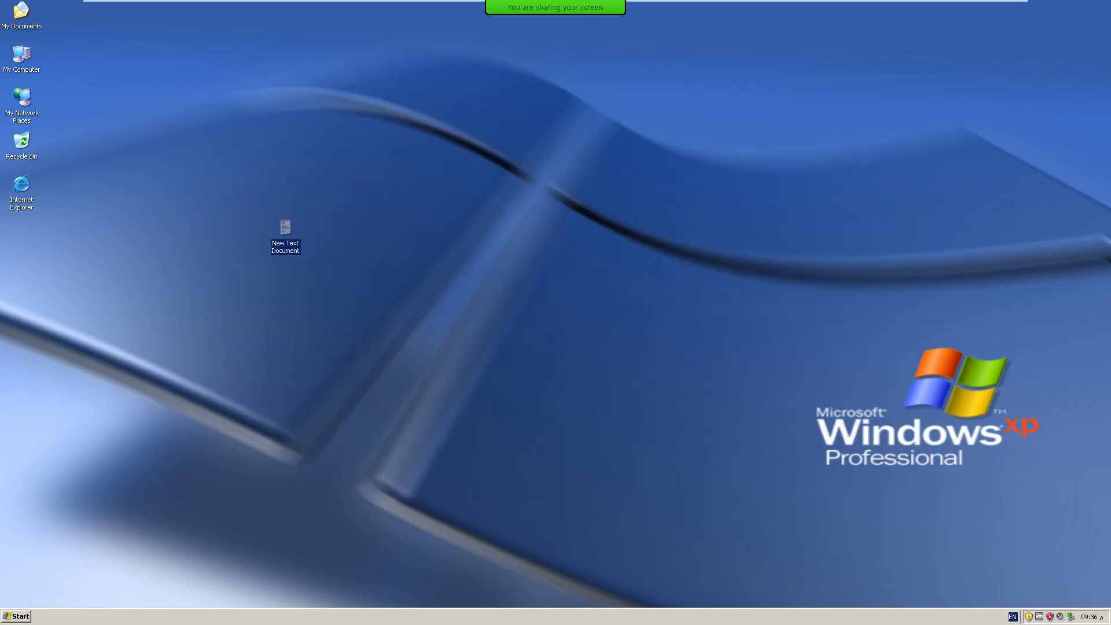
Exit full screen and start browsing for a new ISO for the virtual CD/DVD drive.
click(1000, 8)
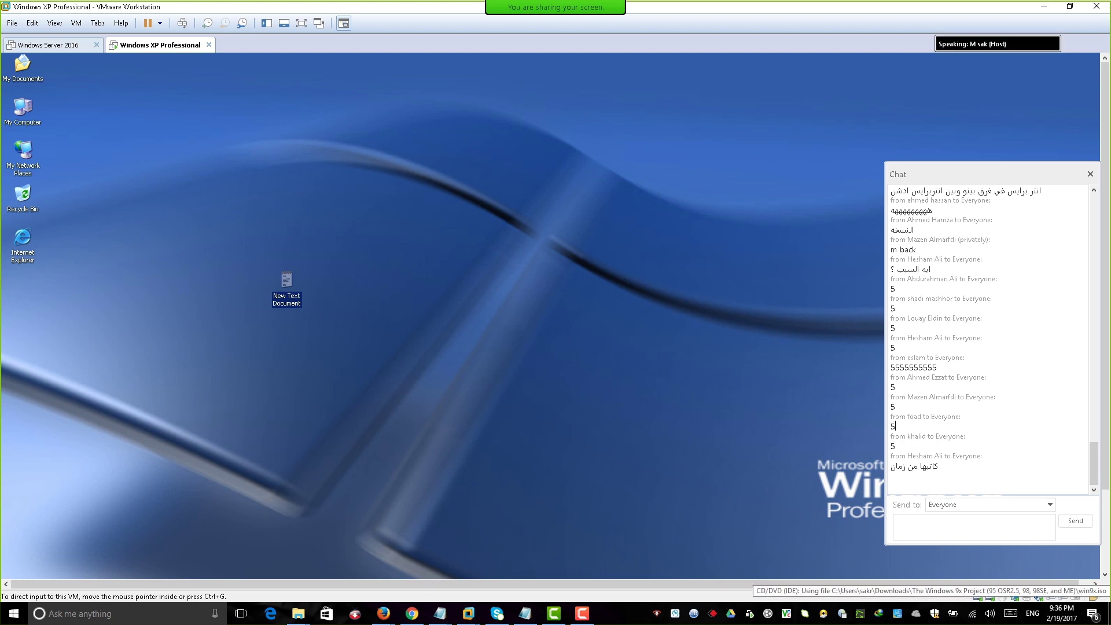
click(1002, 596)
click(1036, 588)
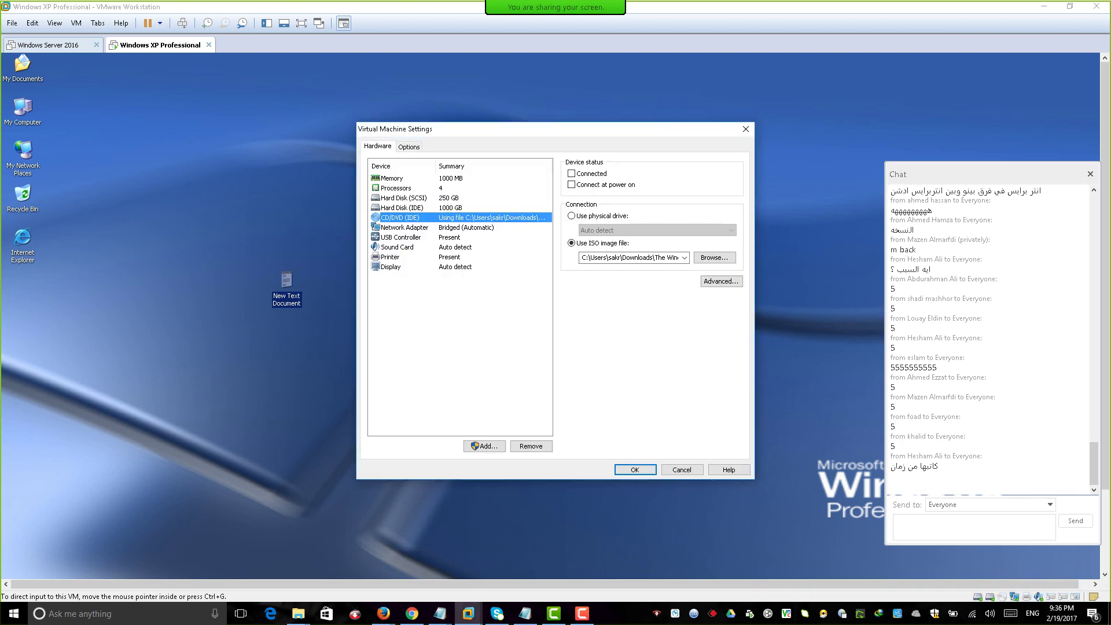
click(715, 258)
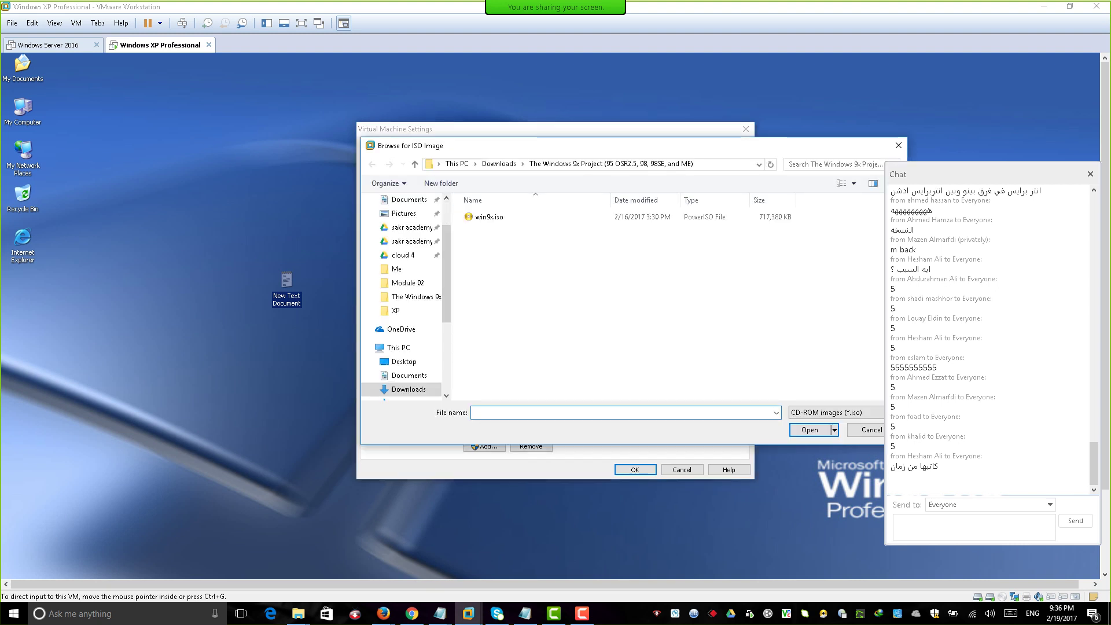
click(457, 164)
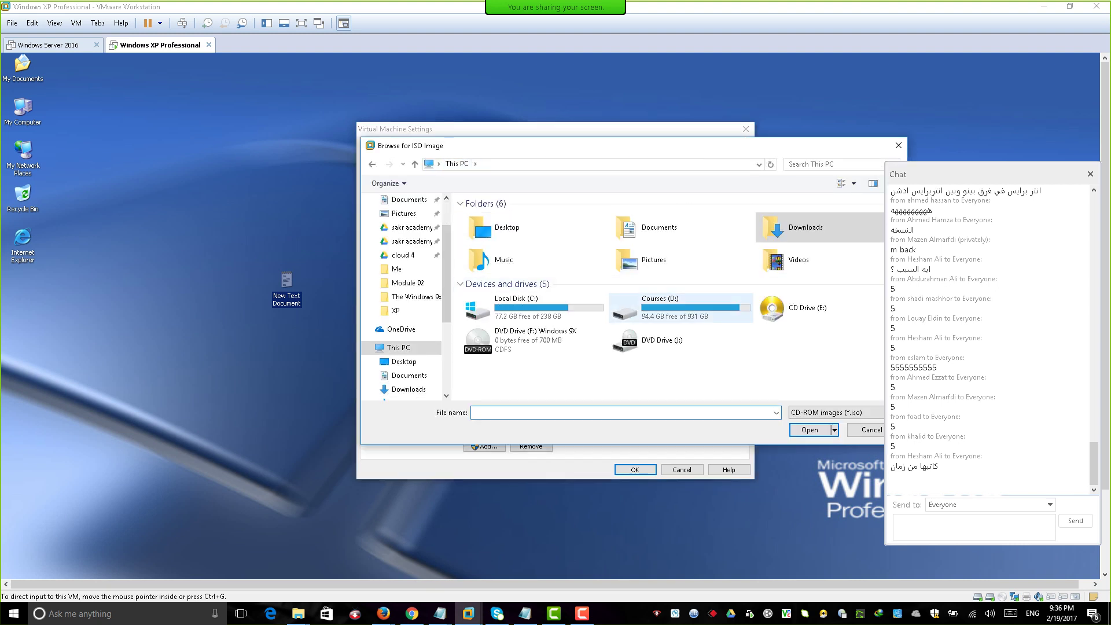
Choose the HBCD-15.0-Restored ISO from D:\academy Cloud\IMAGES\Boot, connected now and at power on.
double_click(665, 307)
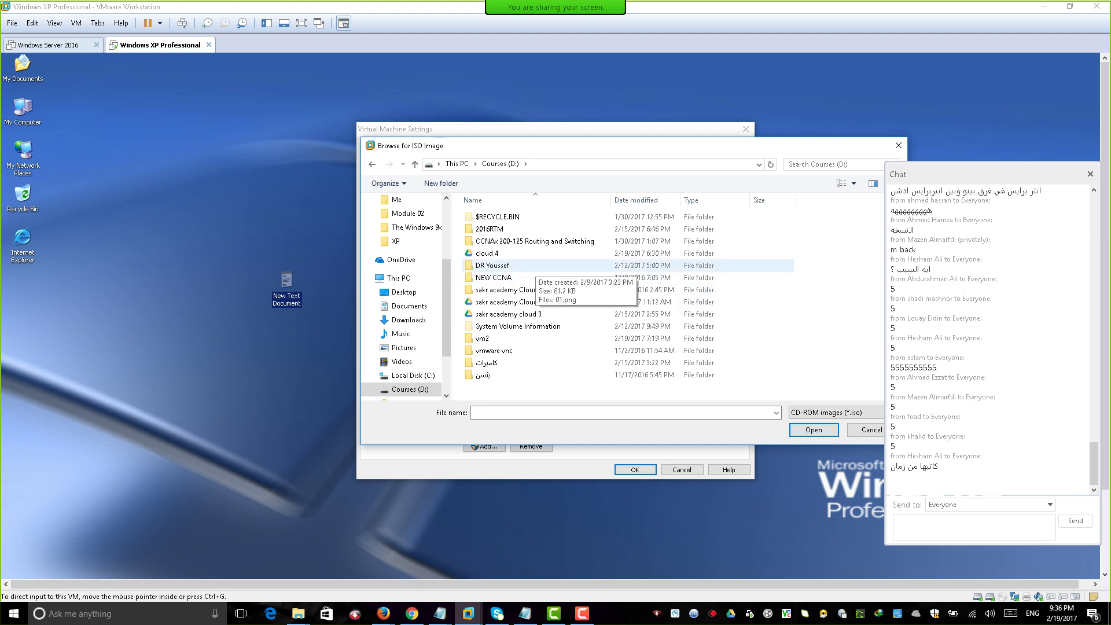
double_click(507, 290)
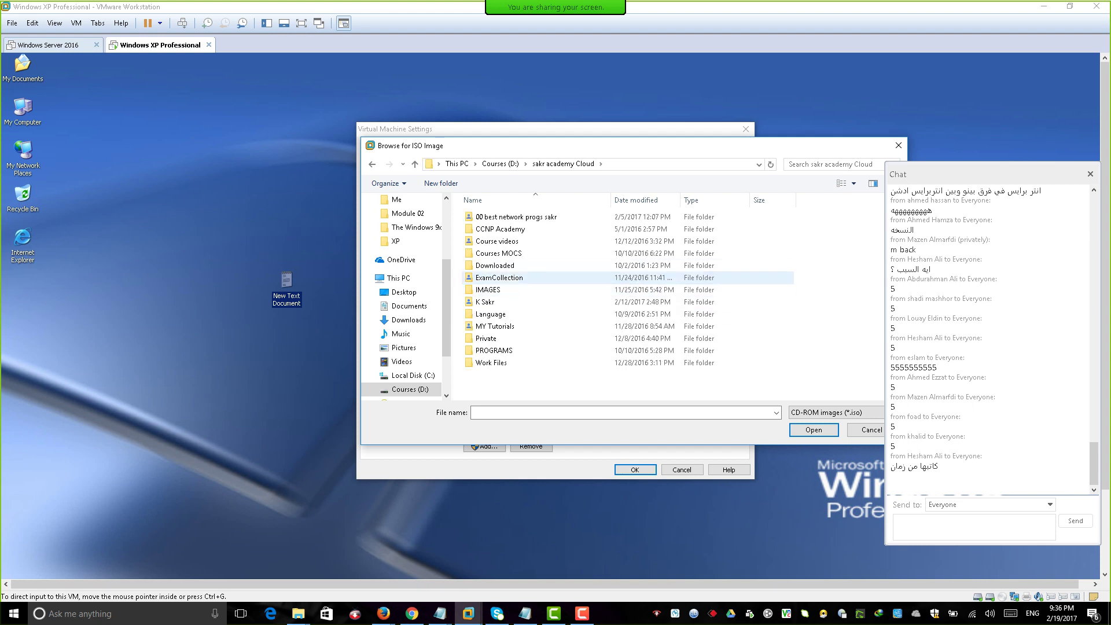
double_click(498, 289)
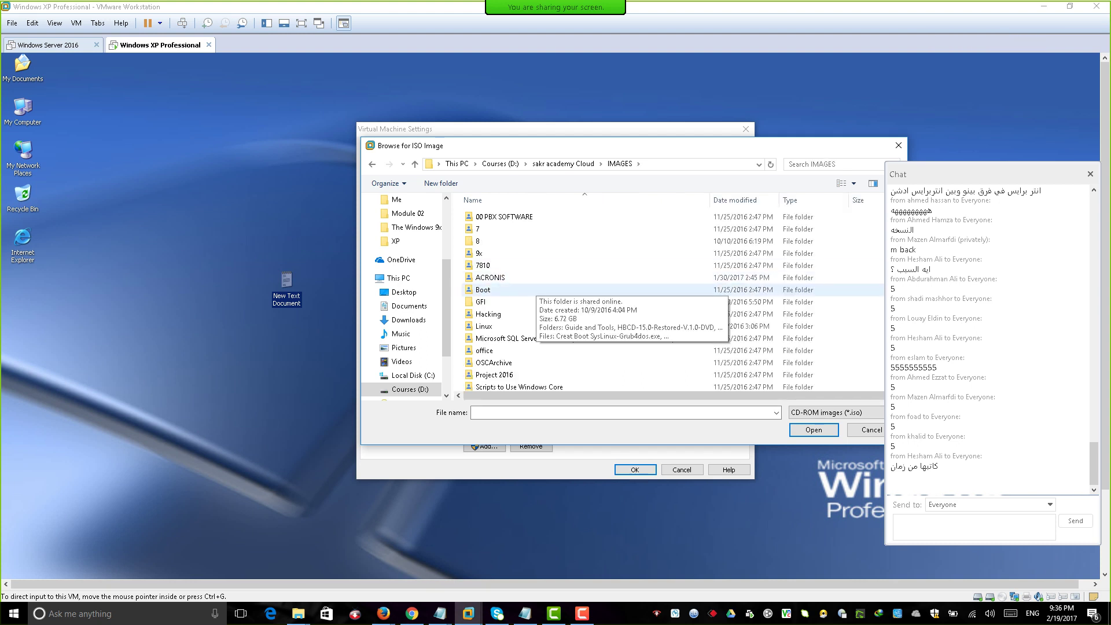
double_click(484, 290)
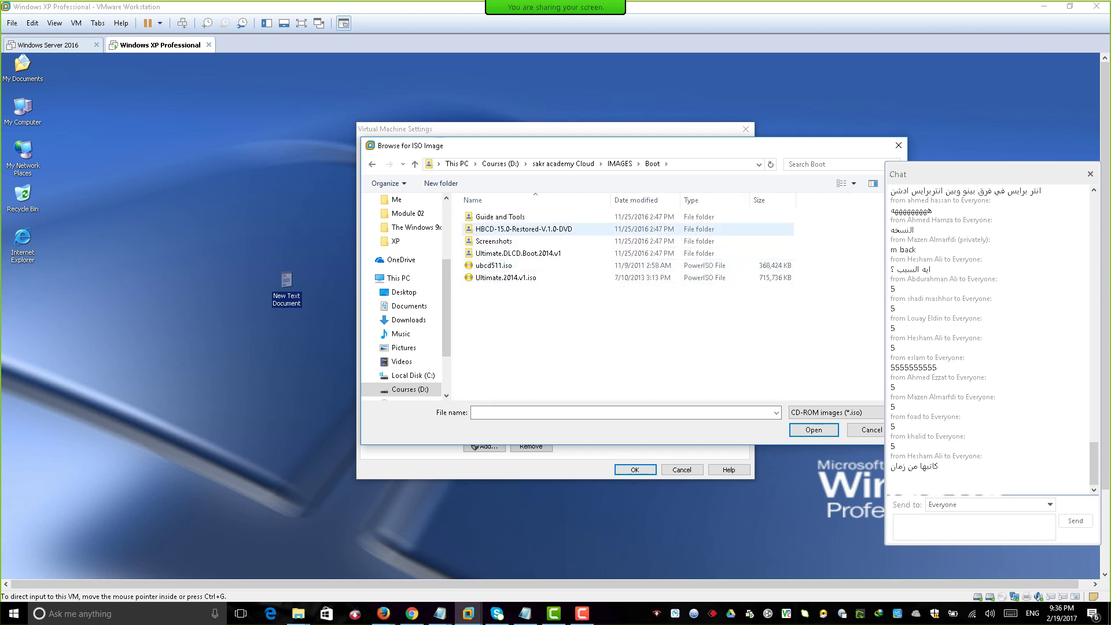
double_click(523, 229)
click(538, 229)
key(Return)
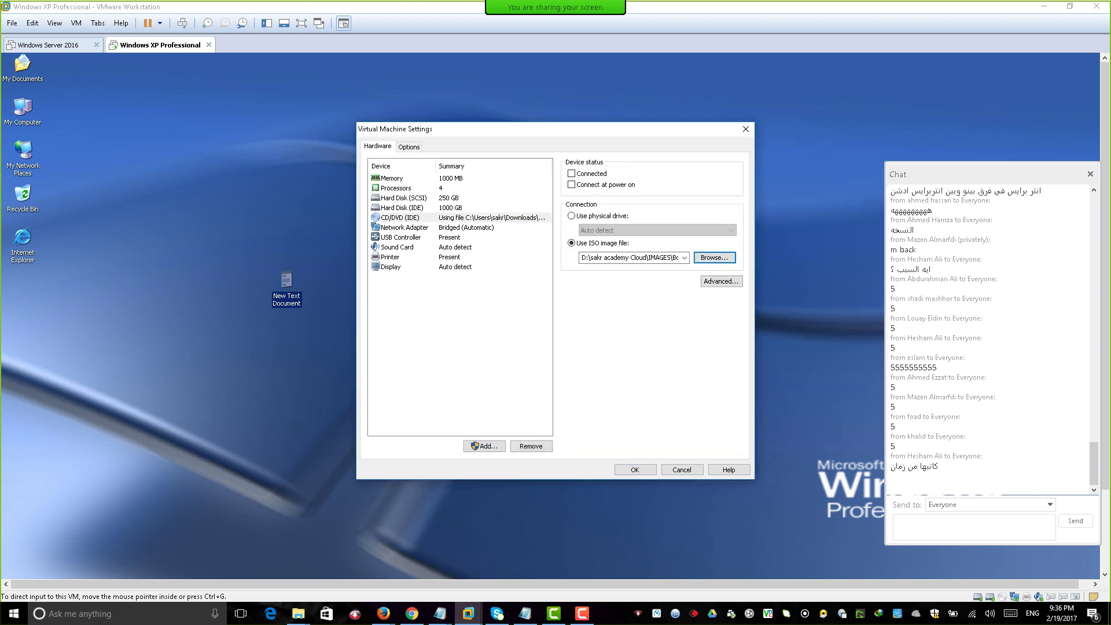
click(571, 174)
click(572, 185)
Apply the CD/DVD settings, return to full screen, and turn off Windows XP.
click(635, 470)
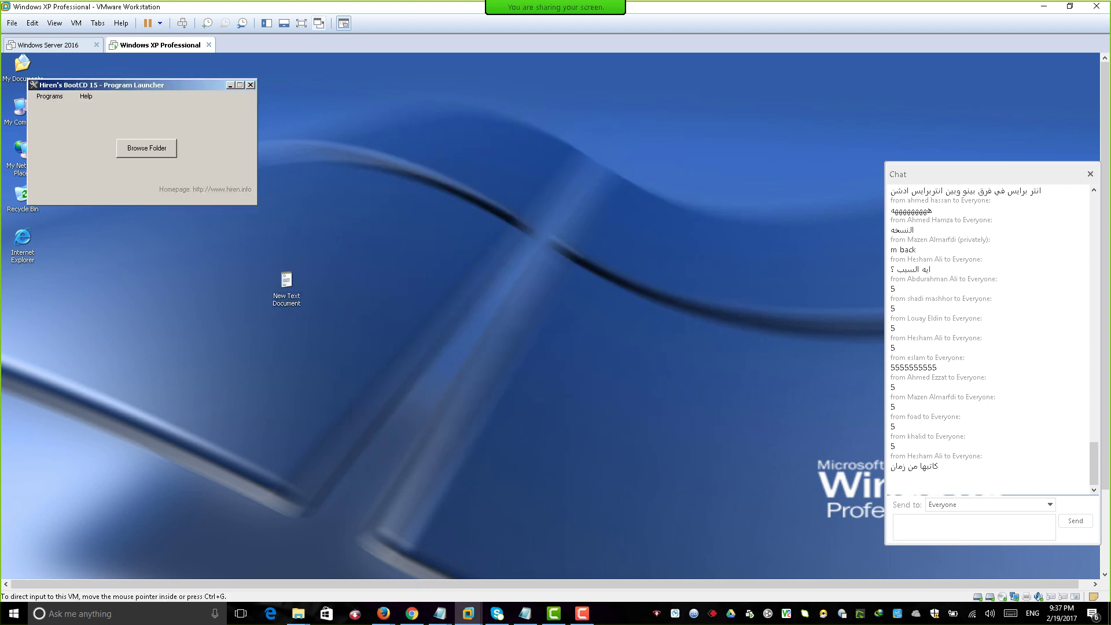
click(301, 23)
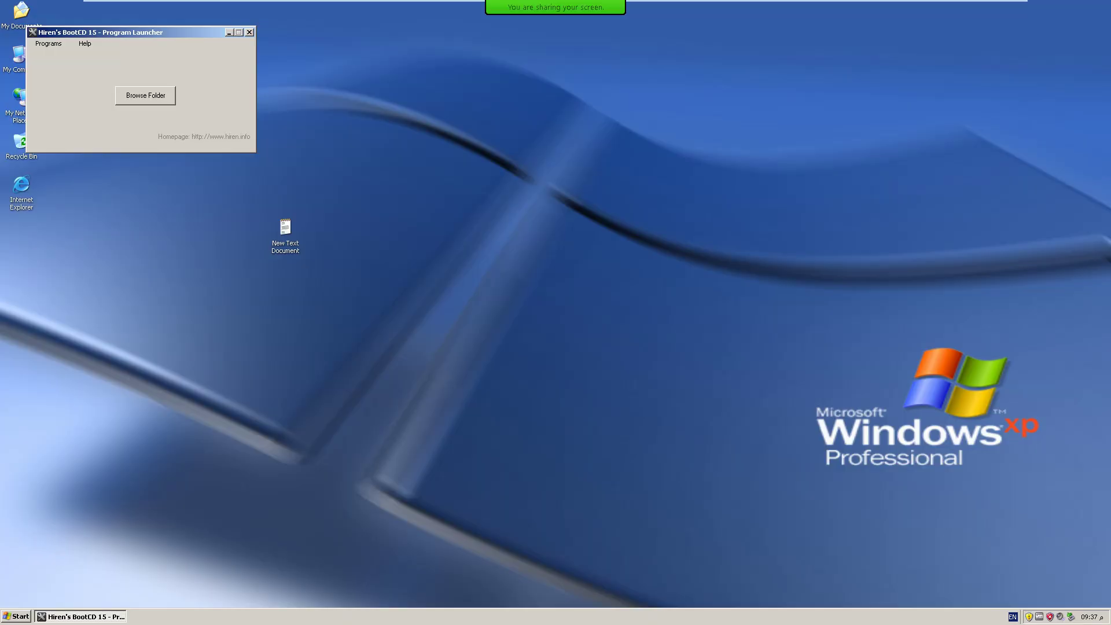
key(super)
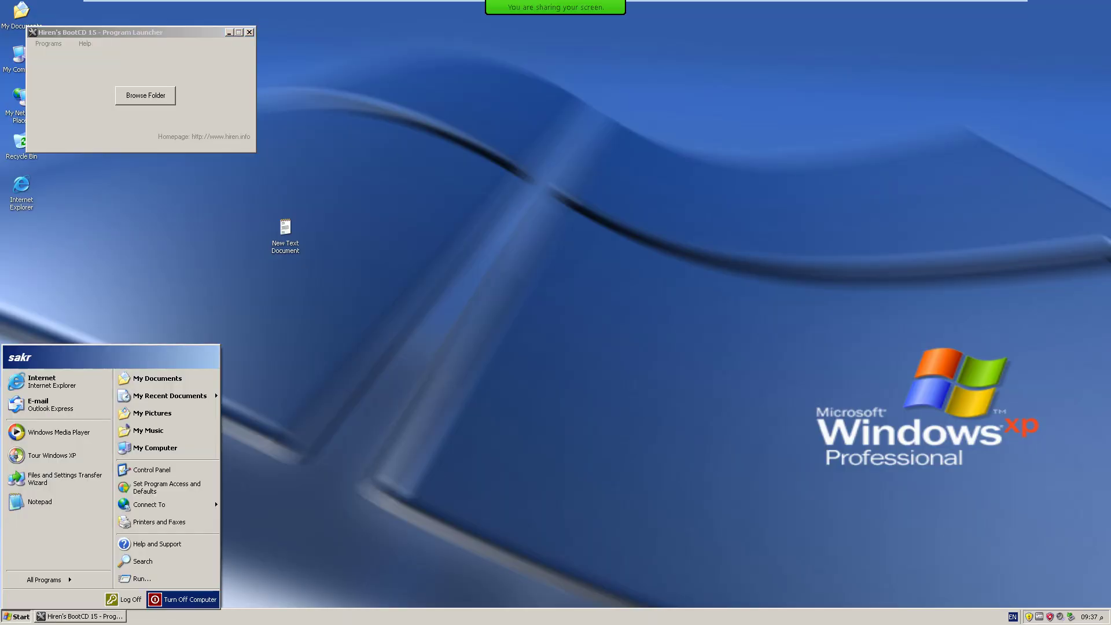
key(Escape)
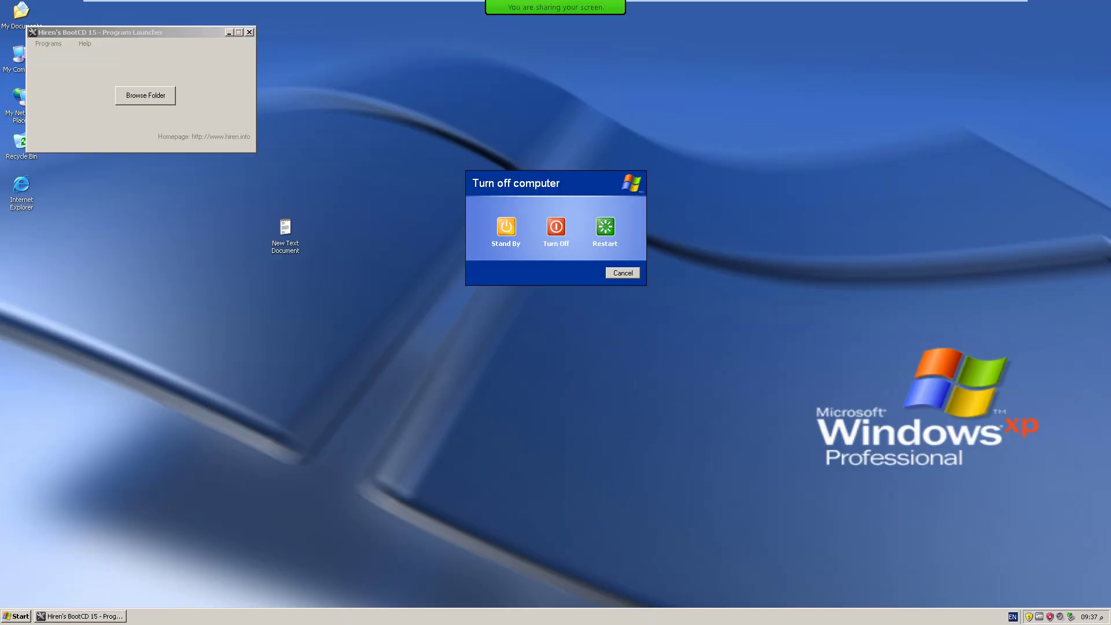
key(u)
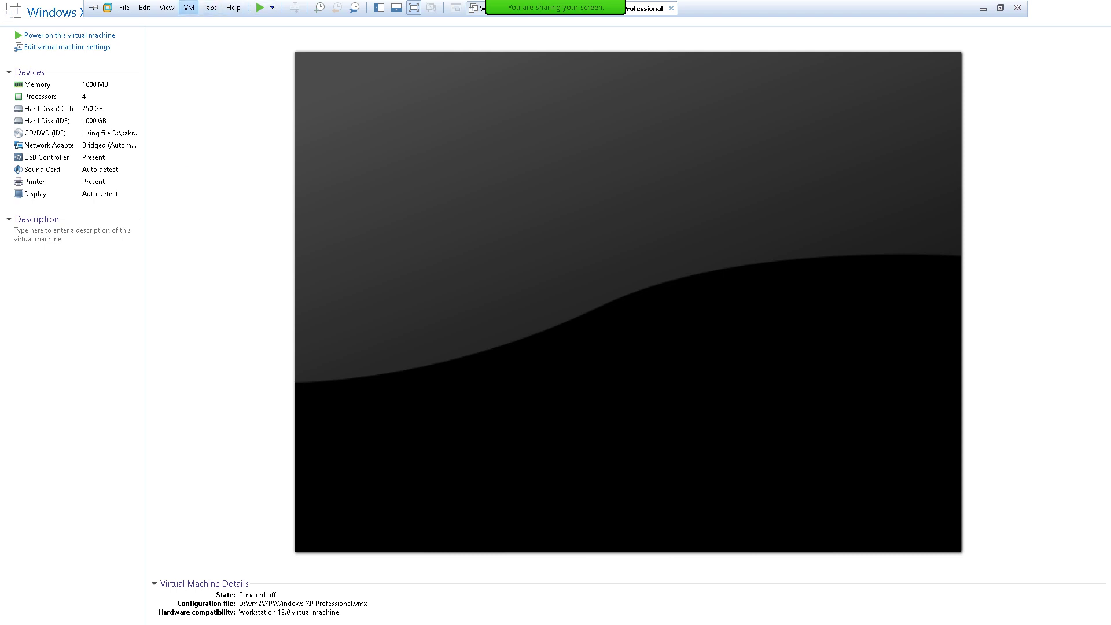
Power on into BIOS, raise CD-ROM Drive to first boot device, then save and exit.
click(189, 7)
mouse_move(209, 23)
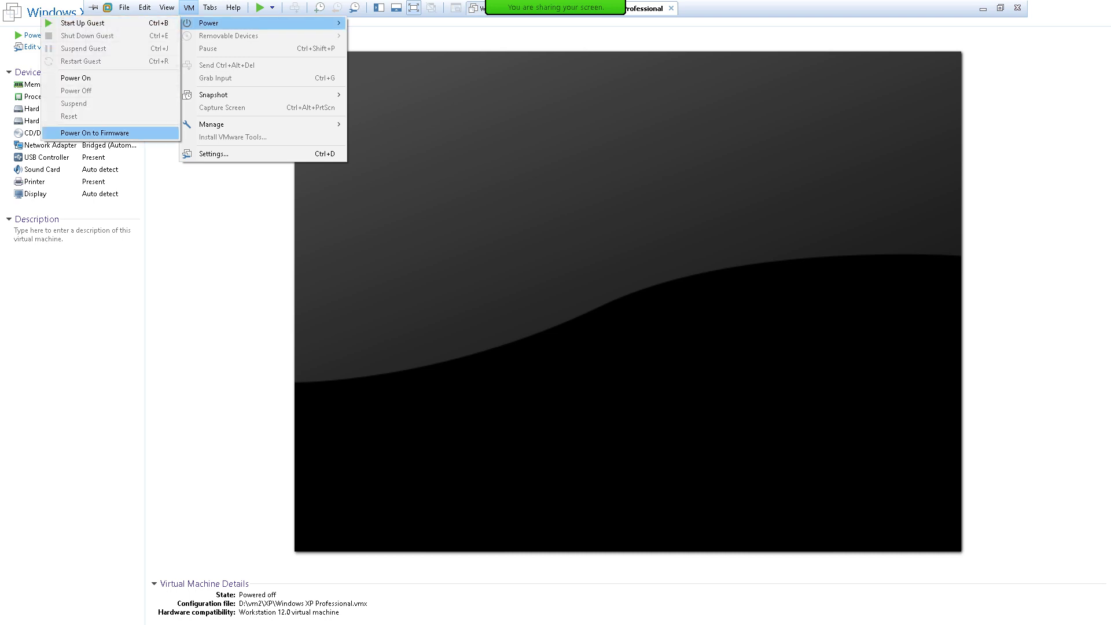
click(95, 132)
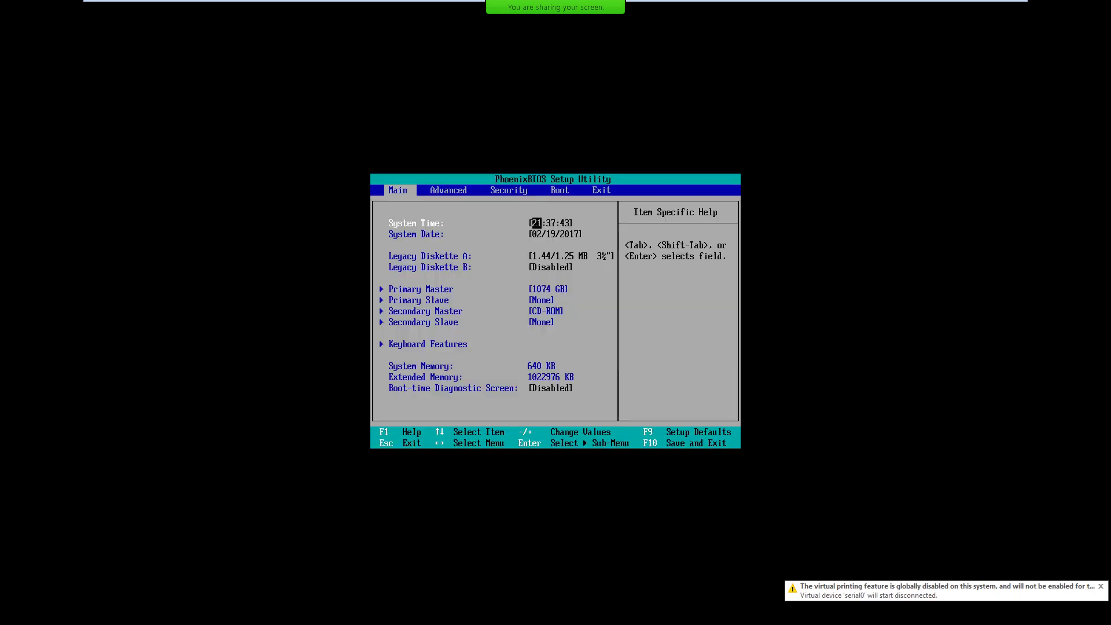
key(Right)
key(Right)
key(Right)
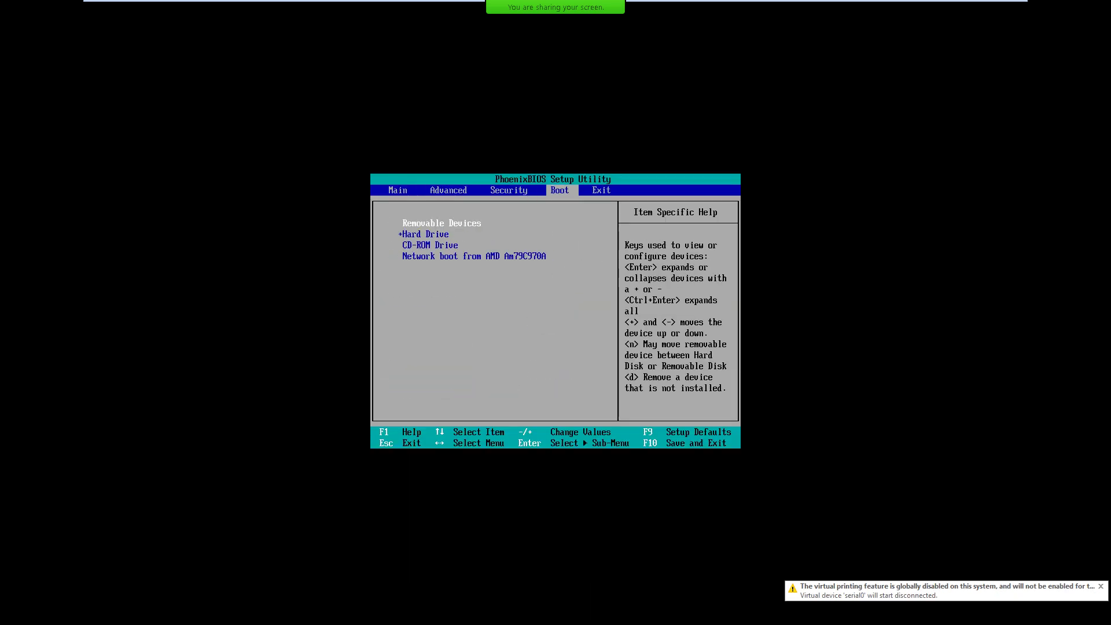
key(Down)
key(Down)
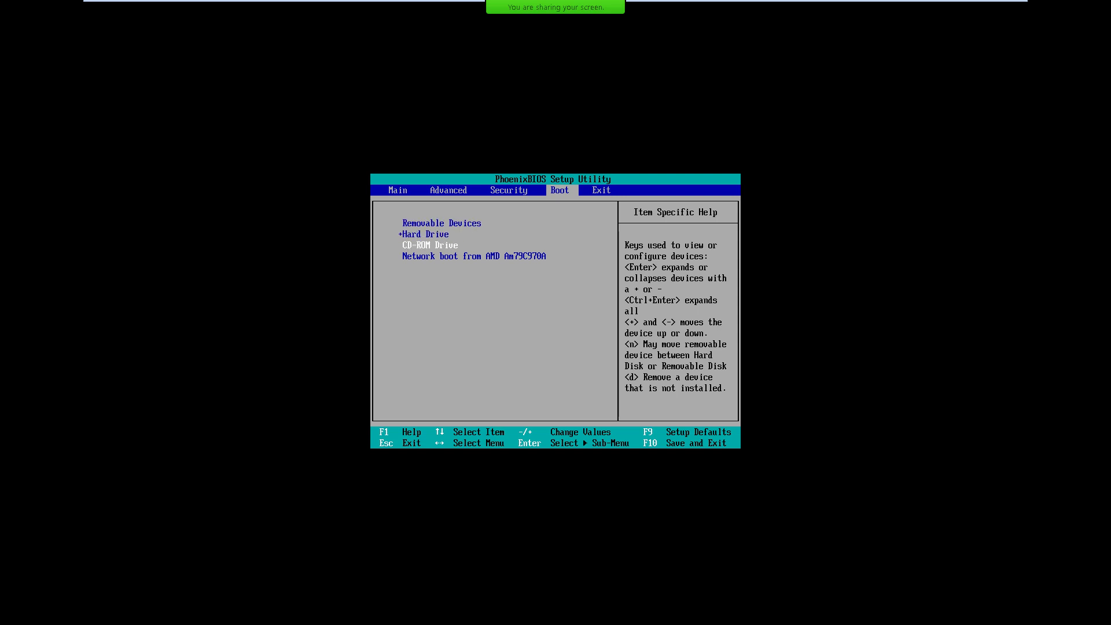
key(plus)
key(plus)
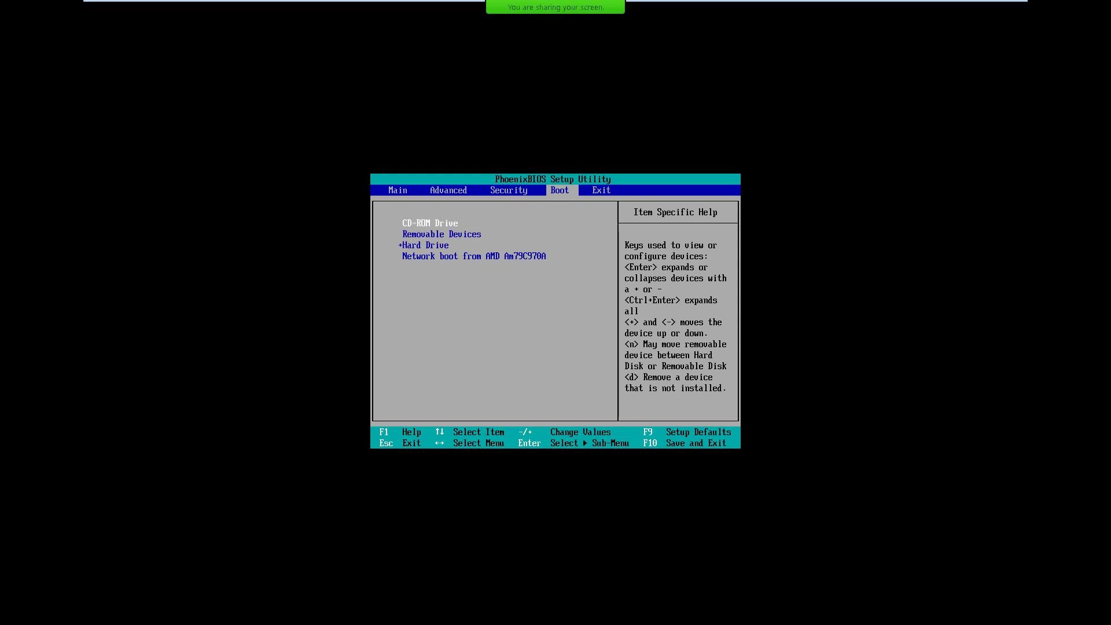
key(Right)
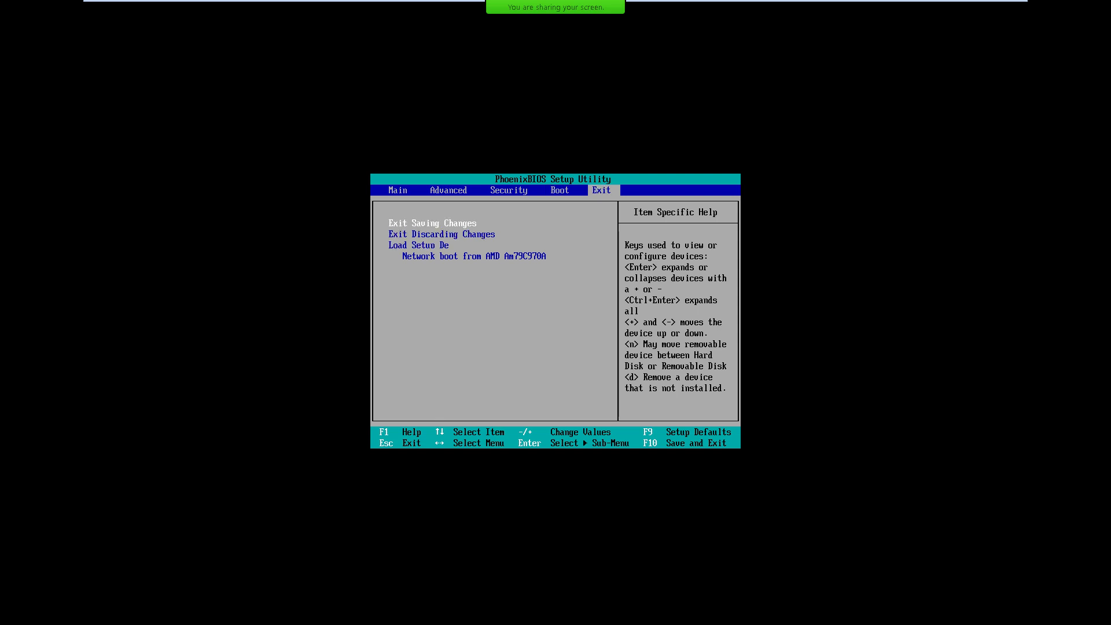
key(Return)
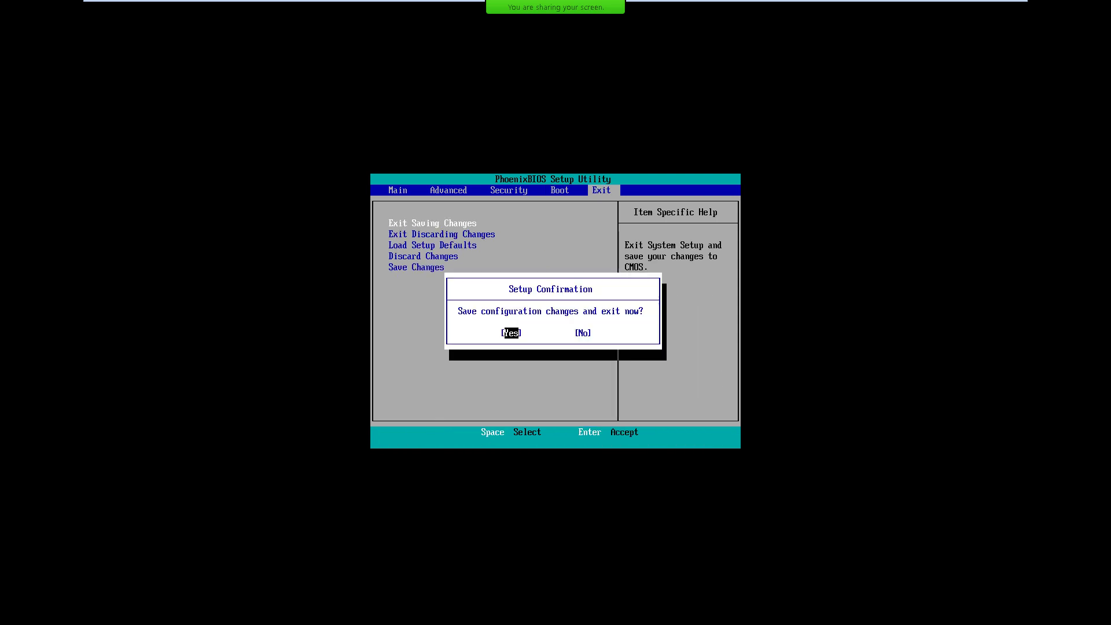
key(Return)
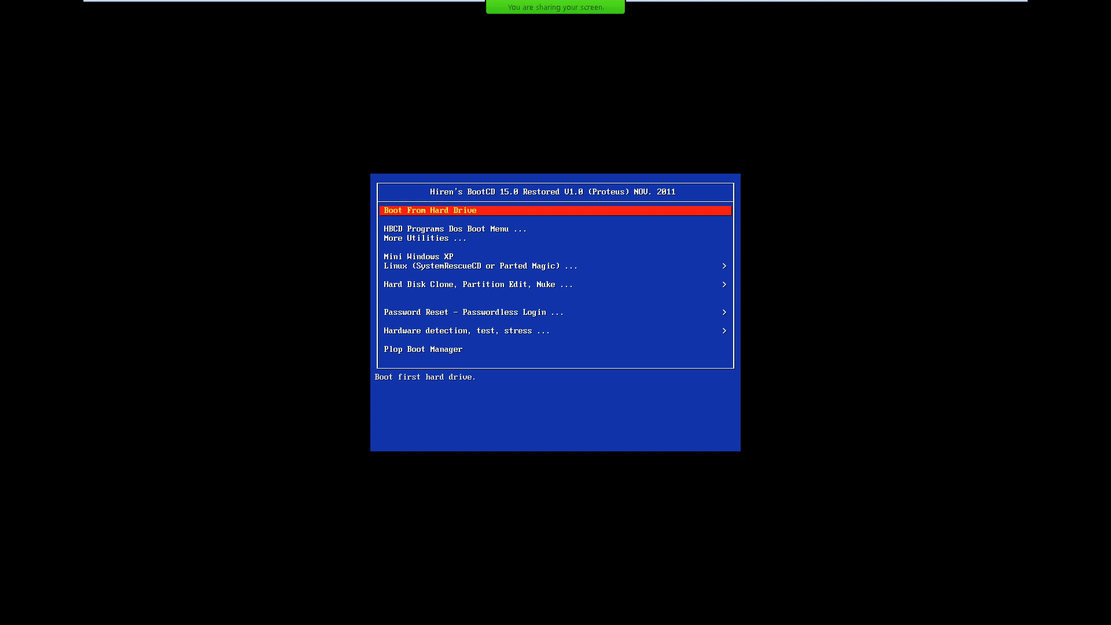
Browse the More Utilities hard disk tools menu, then return to the main boot menu.
key(Down)
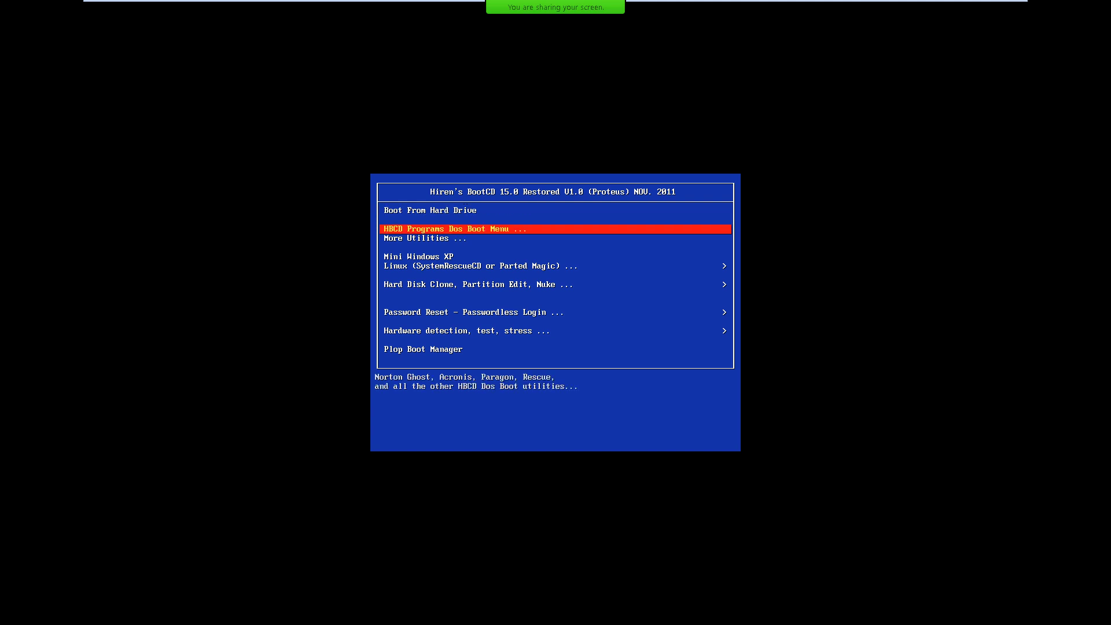
key(Down)
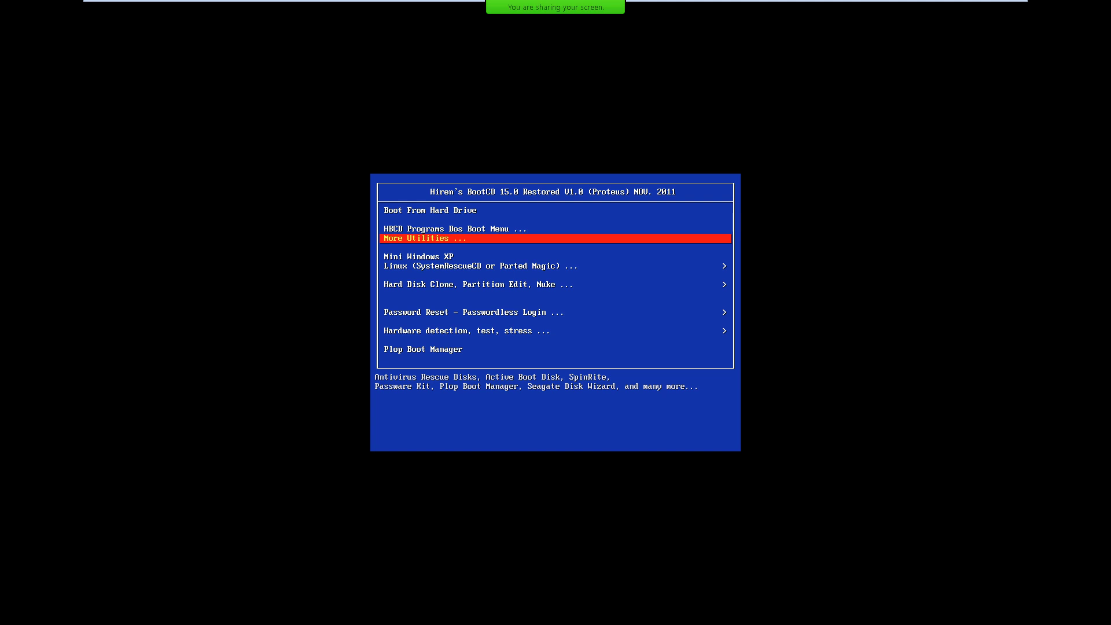
key(Return)
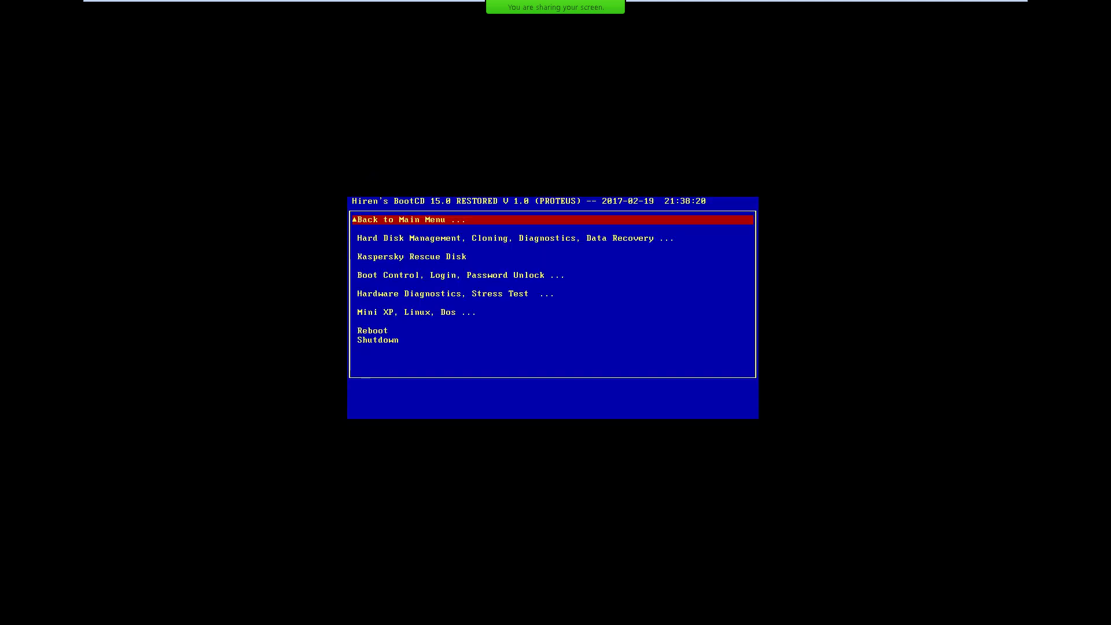
key(Down)
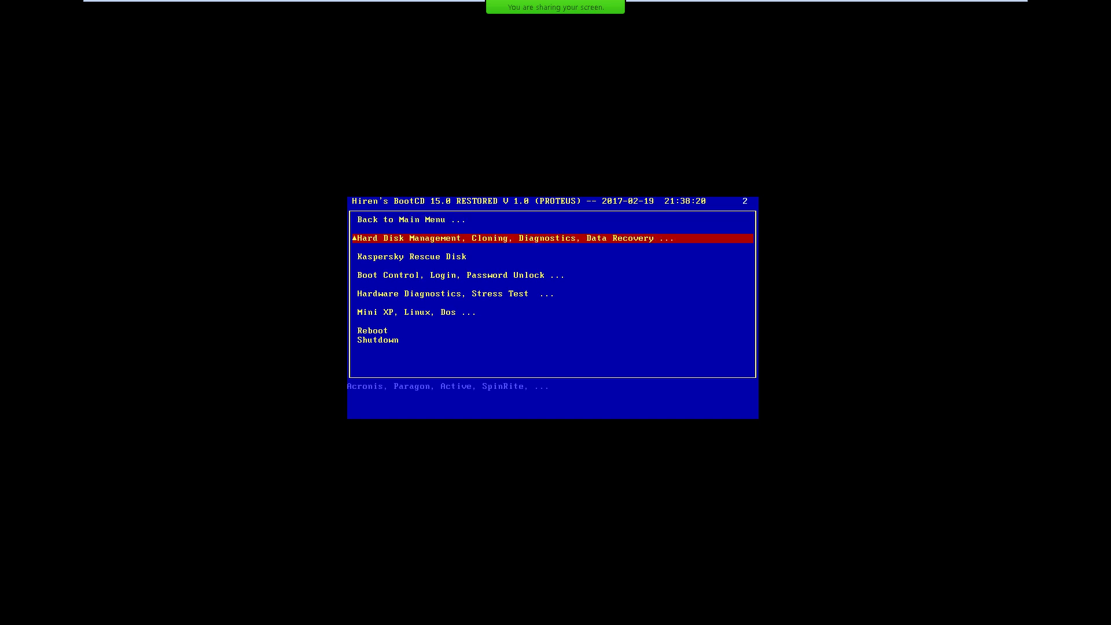
key(Return)
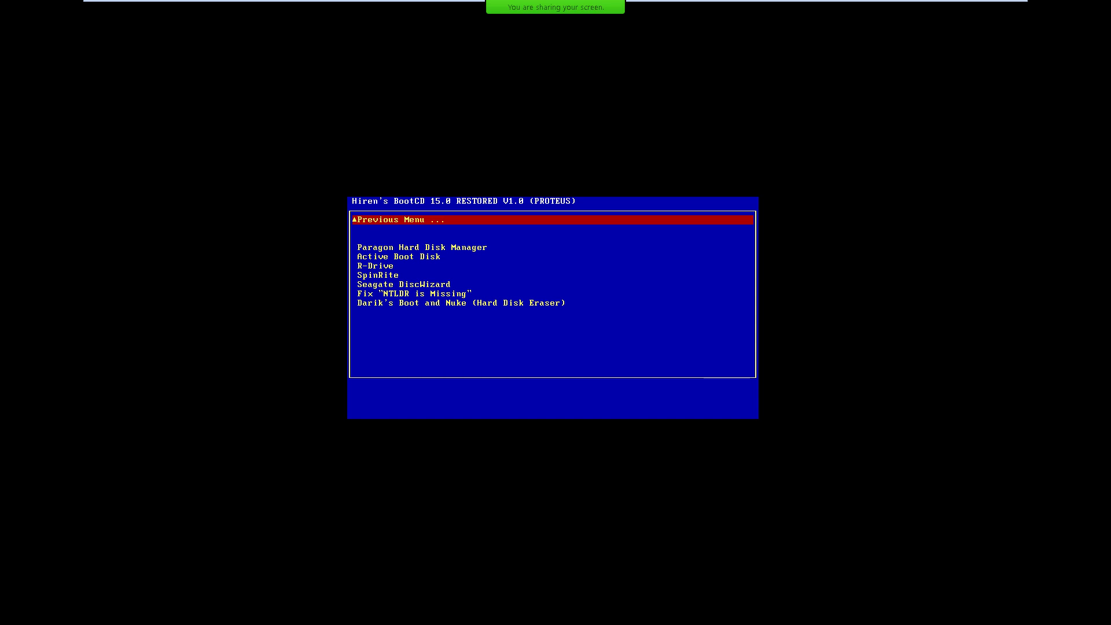
key(Return)
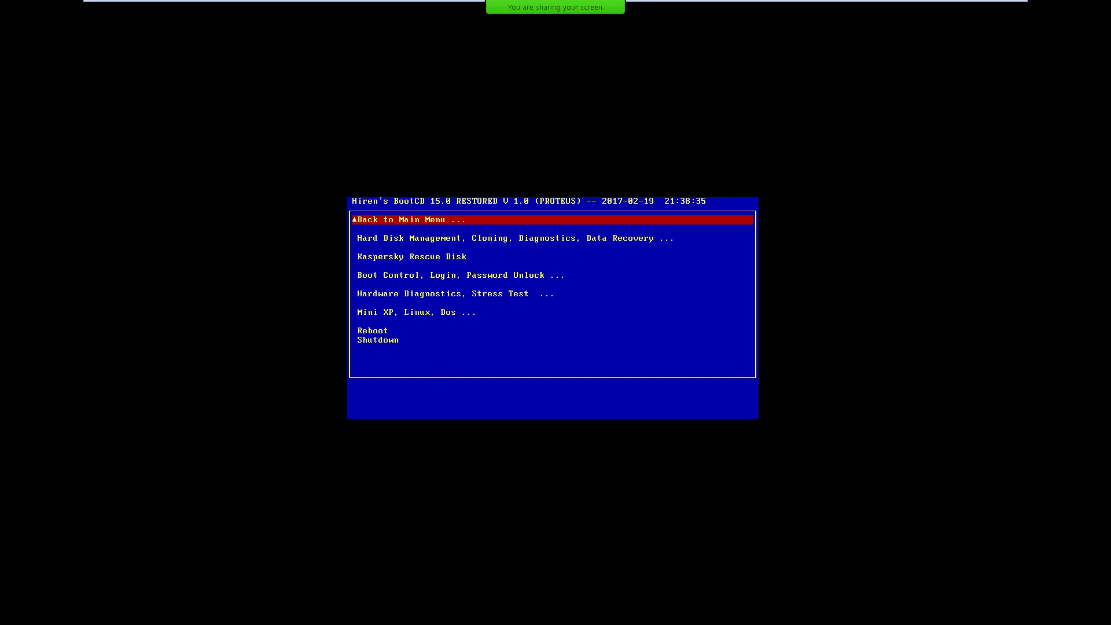
key(Return)
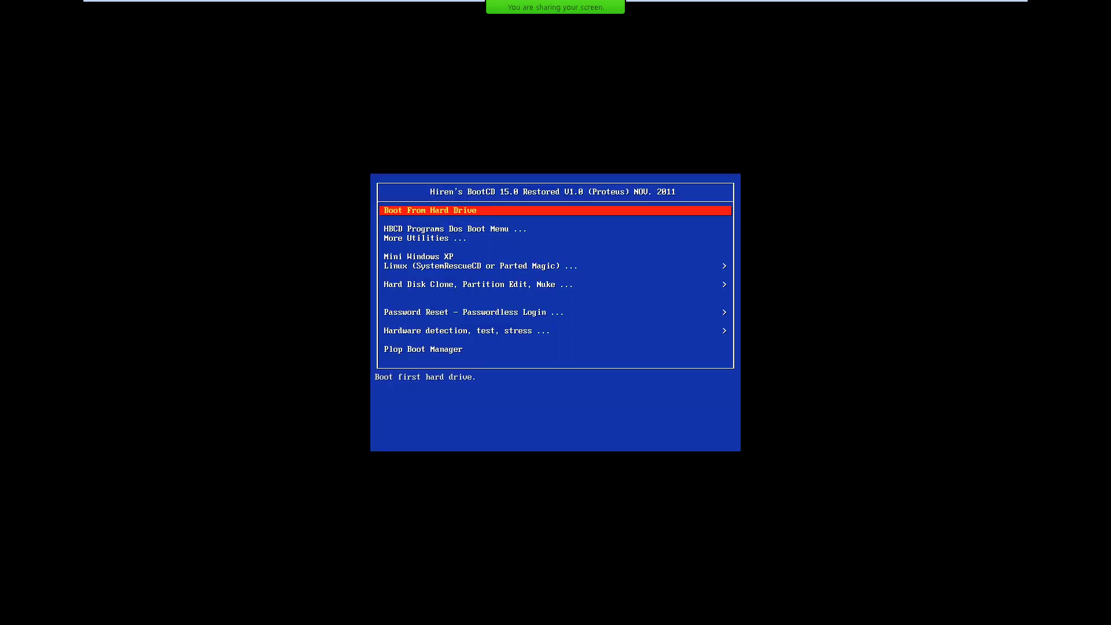
From the DOS boot menu's Restored Utilities, launch Acronis Disk Director.
key(Down)
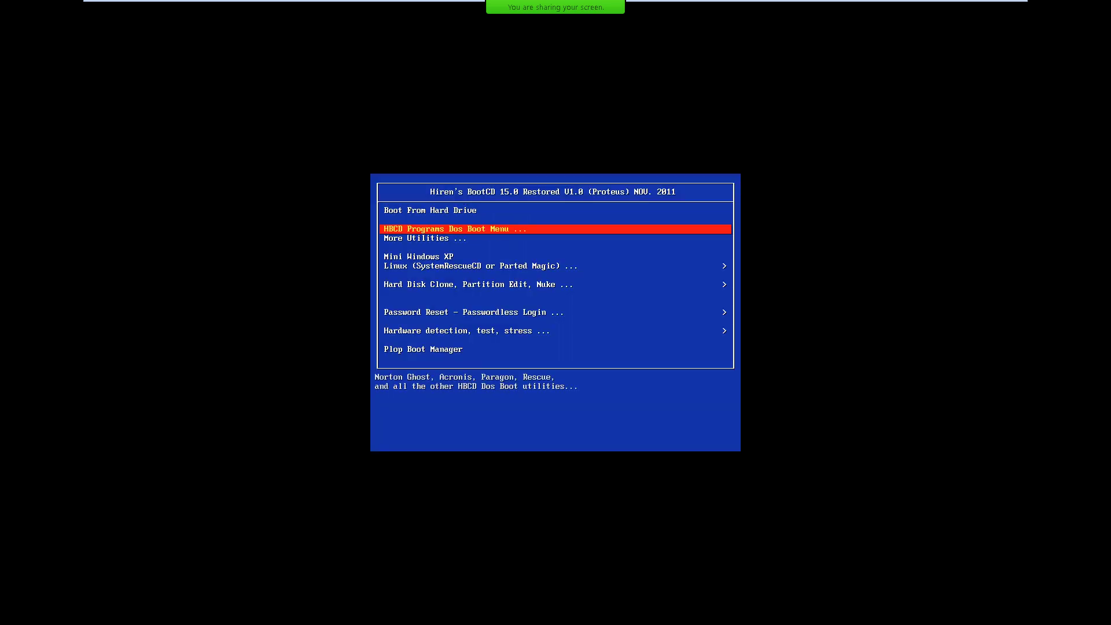
key(Return)
key(Up)
key(Up)
key(Up)
key(Up)
key(Up)
key(Up)
key(Up)
key(Up)
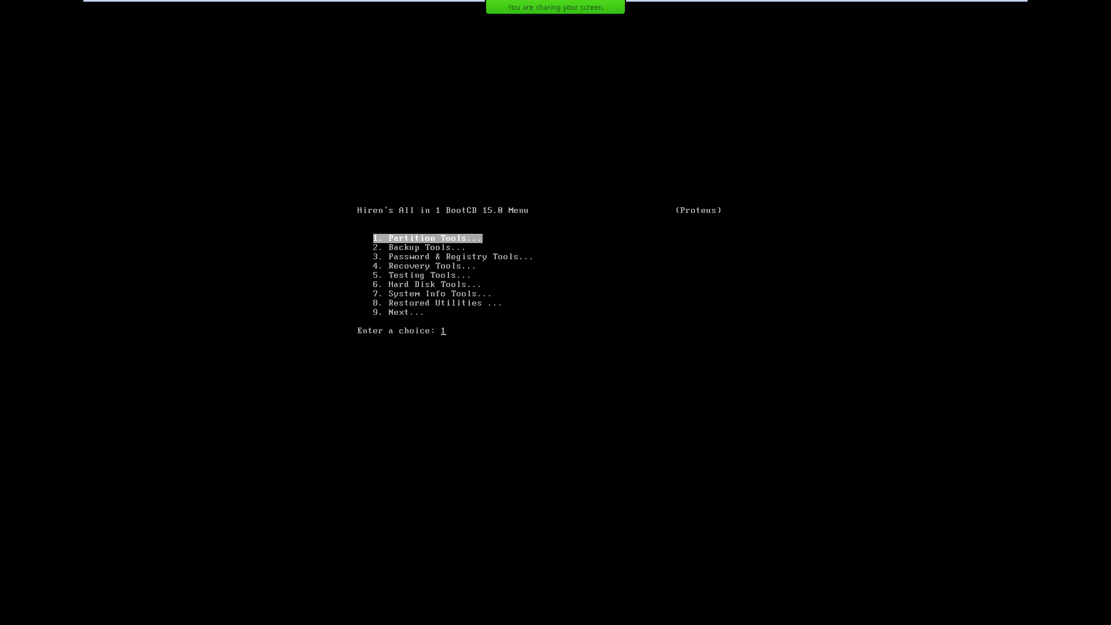
key(Return)
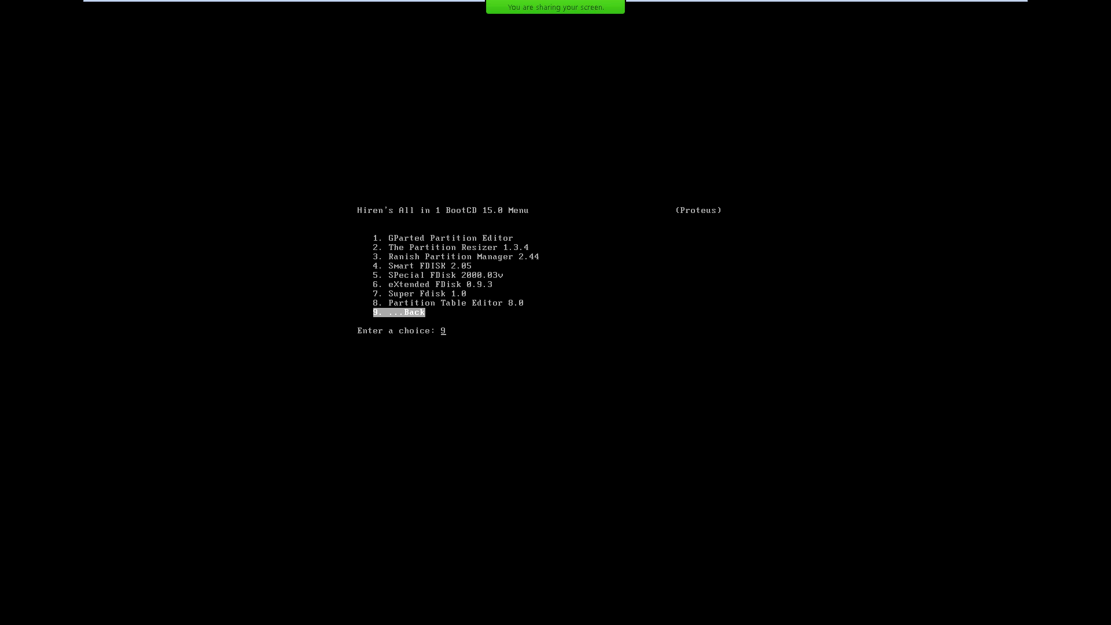
key(Return)
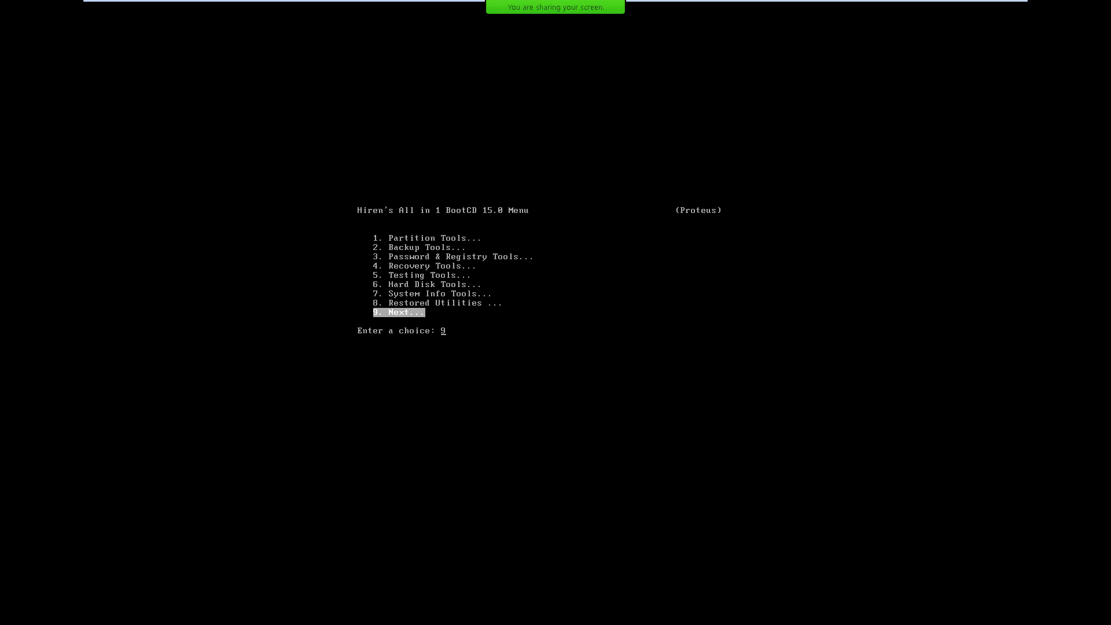
key(Up)
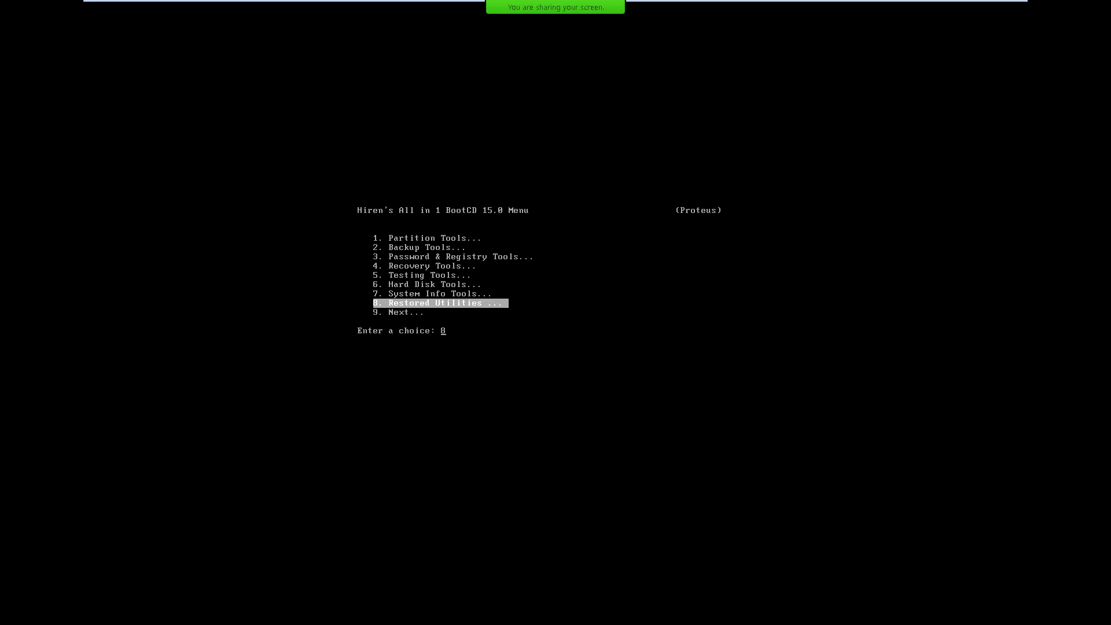
key(Return)
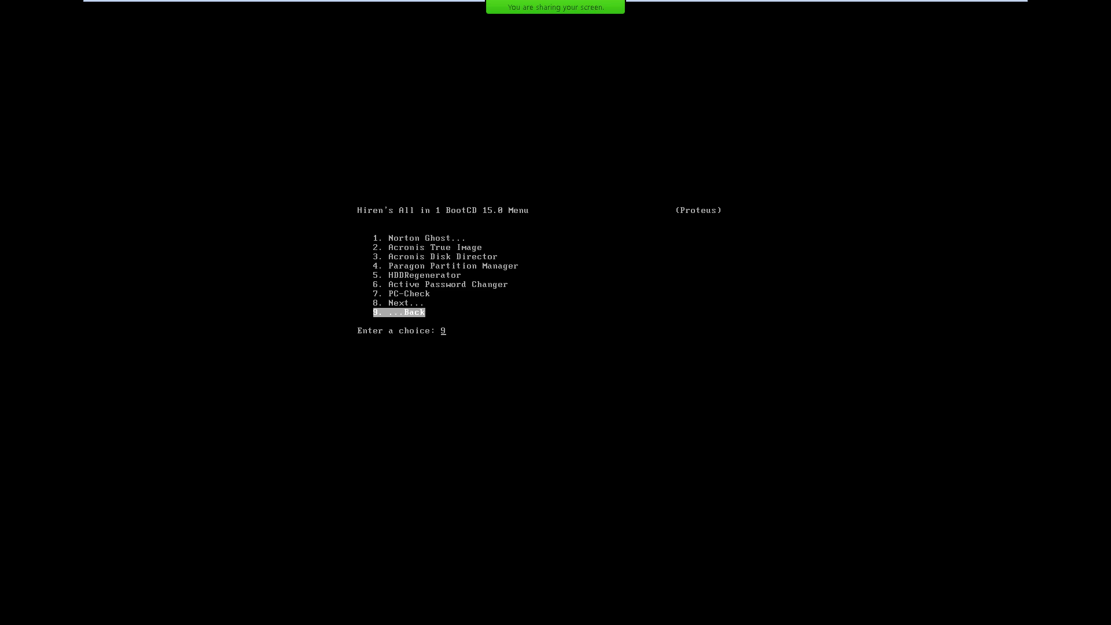
key(Up)
key(Up)
key(Up)
key(Up)
key(Up)
key(Up)
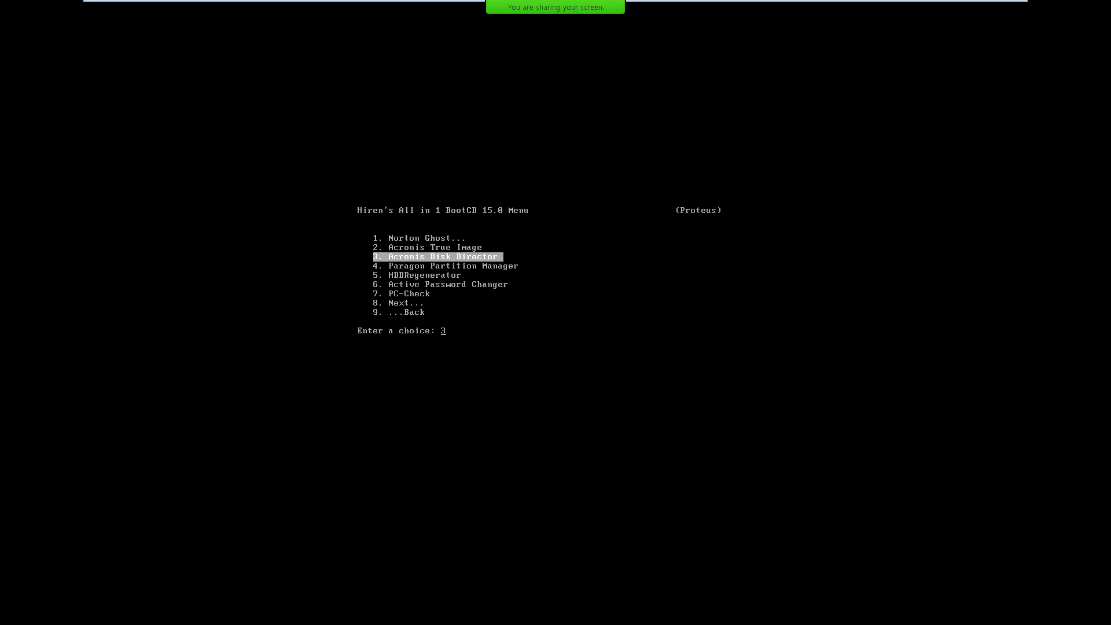
key(Return)
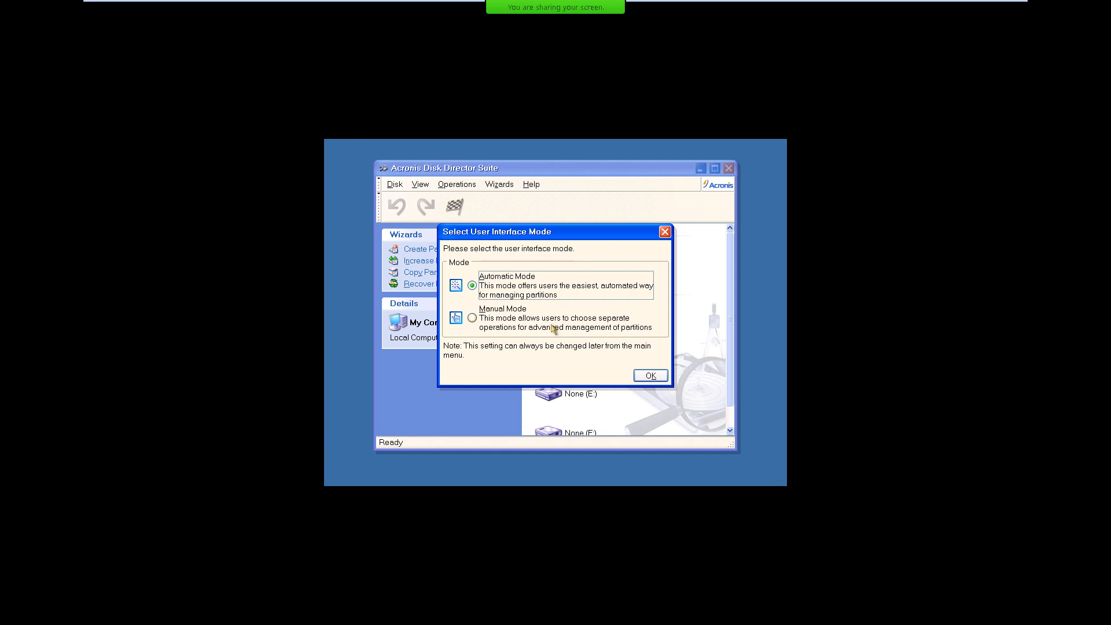
Open Acronis Disk Director in manual mode, maximize its window and select Disk 2.
click(552, 325)
click(647, 377)
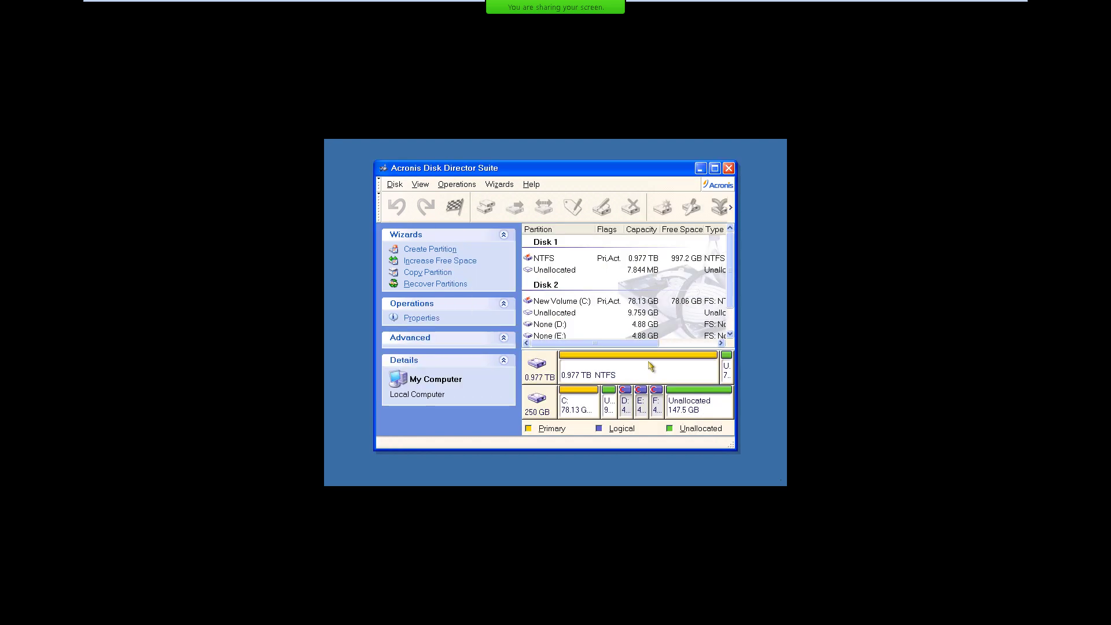
click(715, 168)
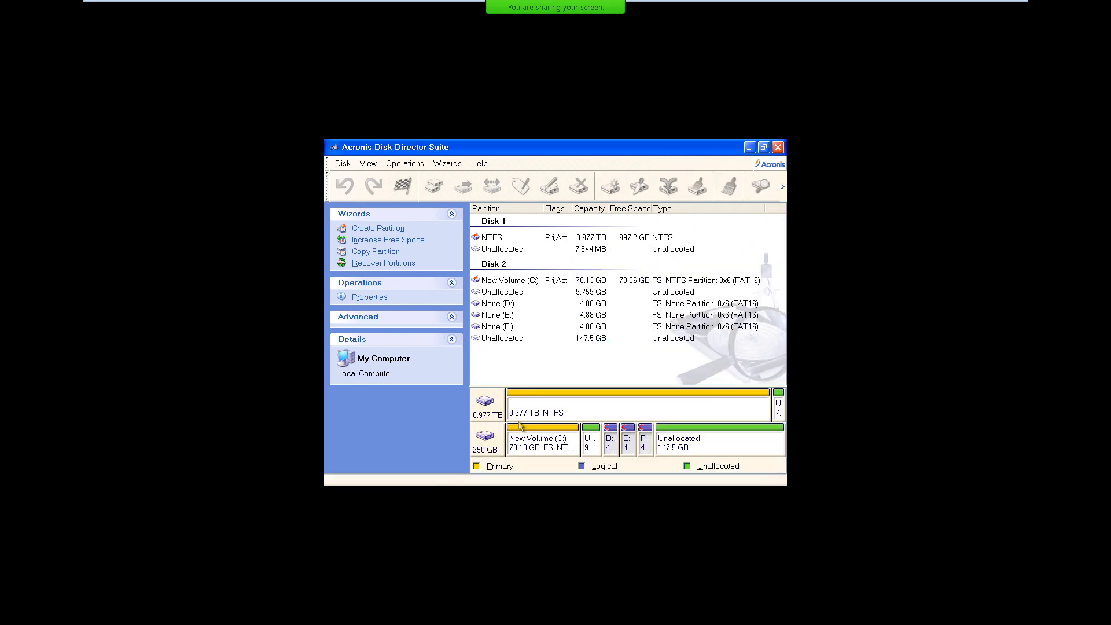
click(487, 444)
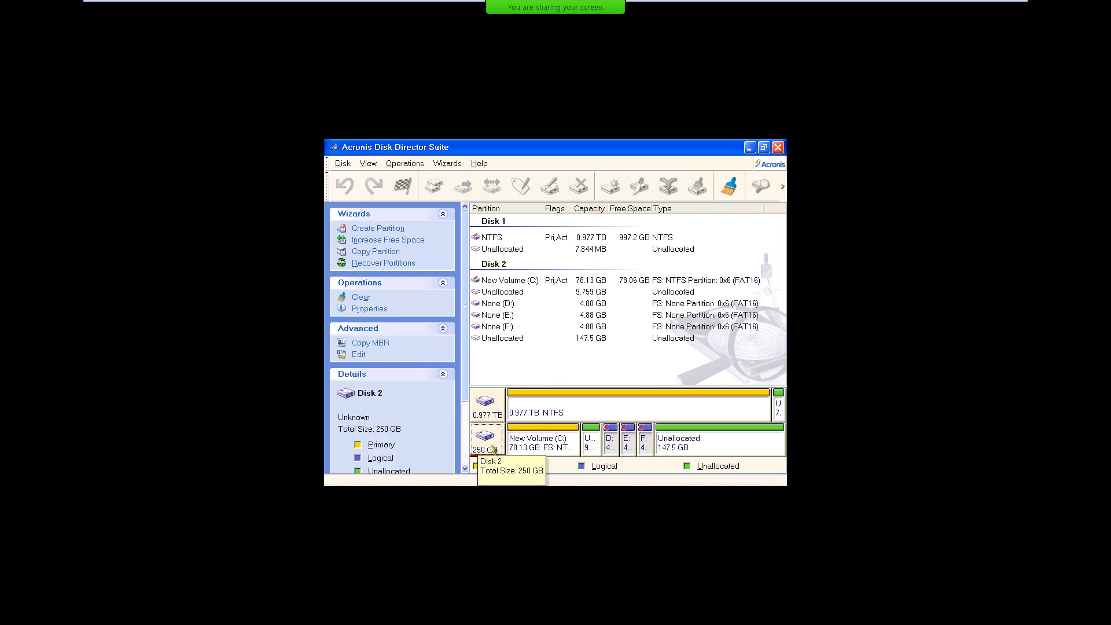
Run Recovery Expert in manual mode with a Fast search of the 9.759 GB unallocated space.
click(400, 267)
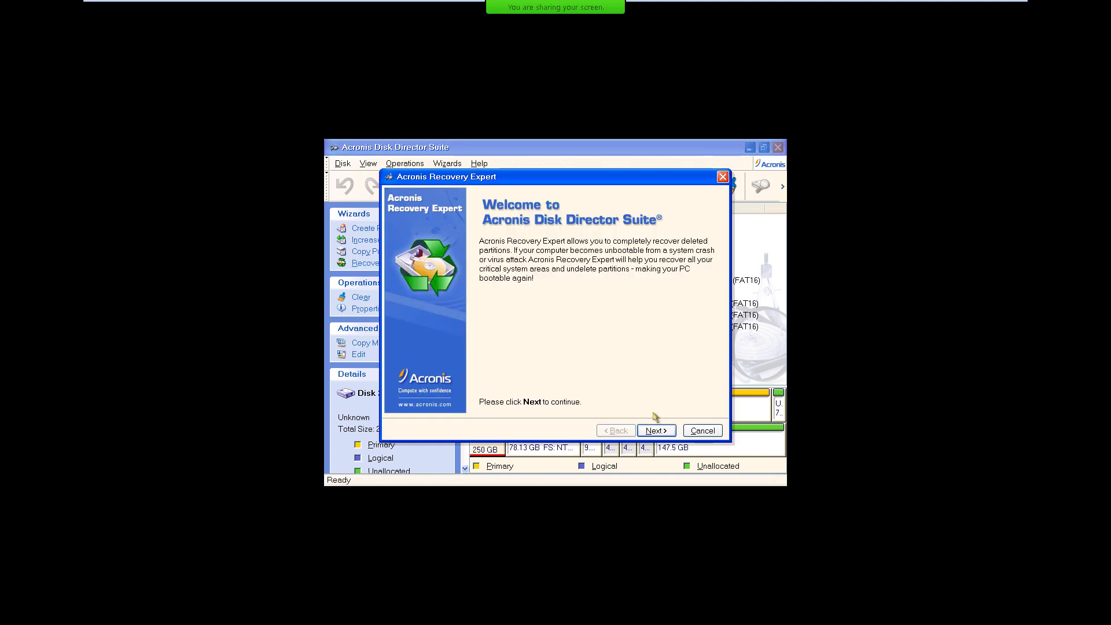
click(659, 430)
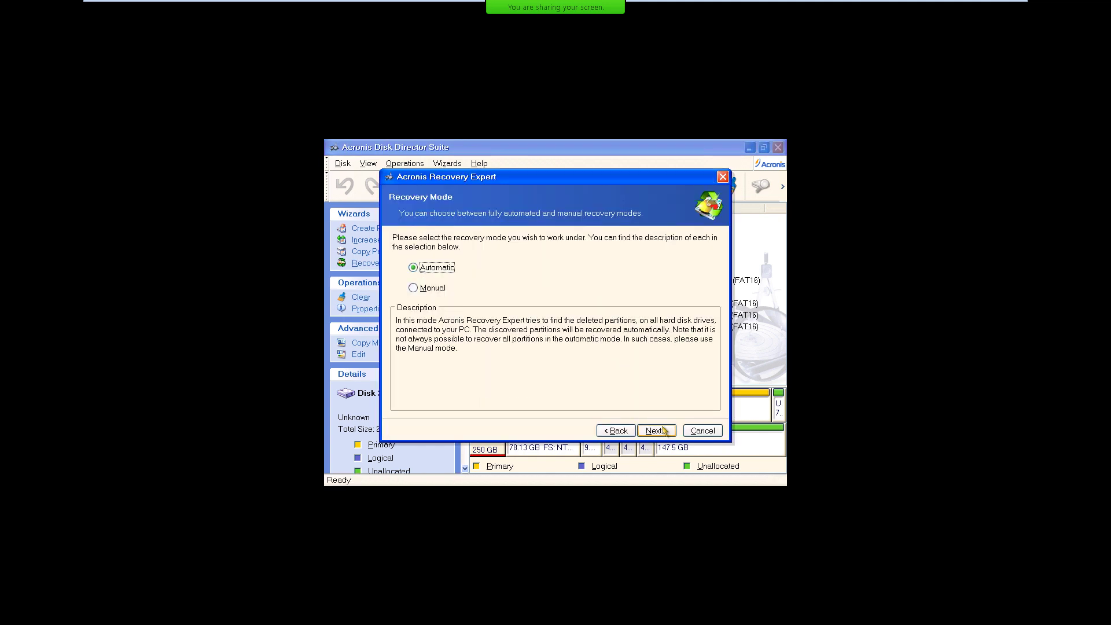
click(415, 288)
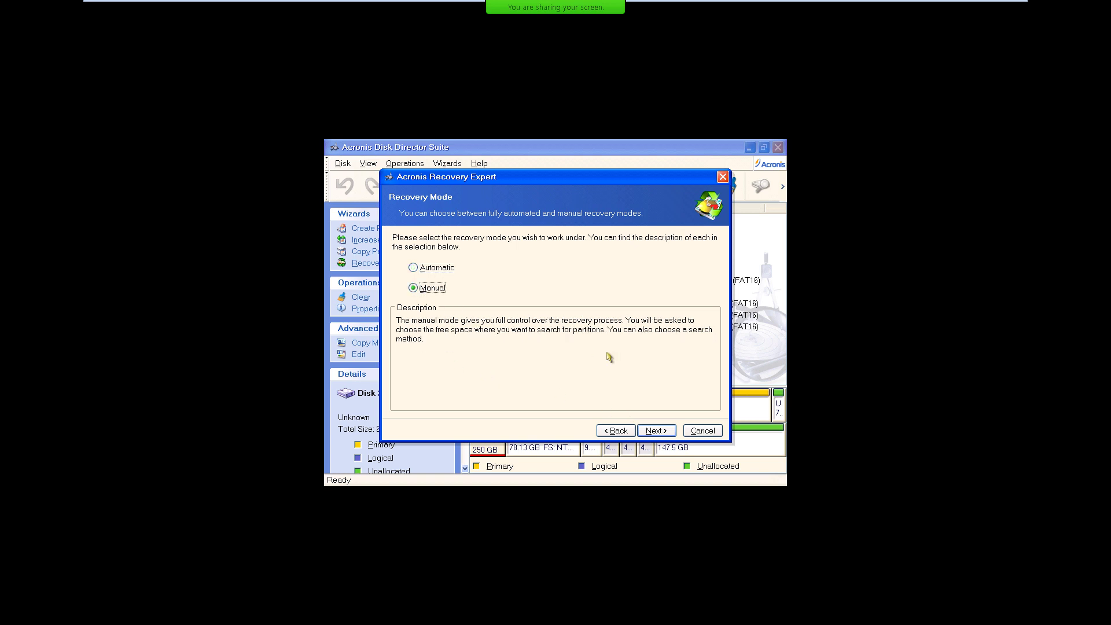
click(664, 430)
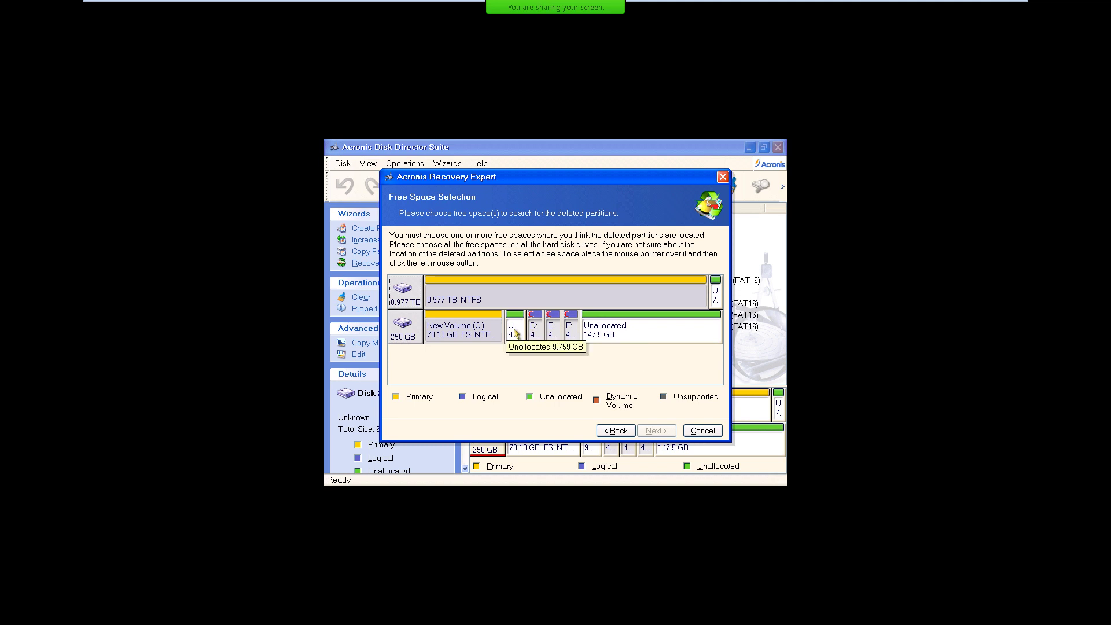
click(515, 333)
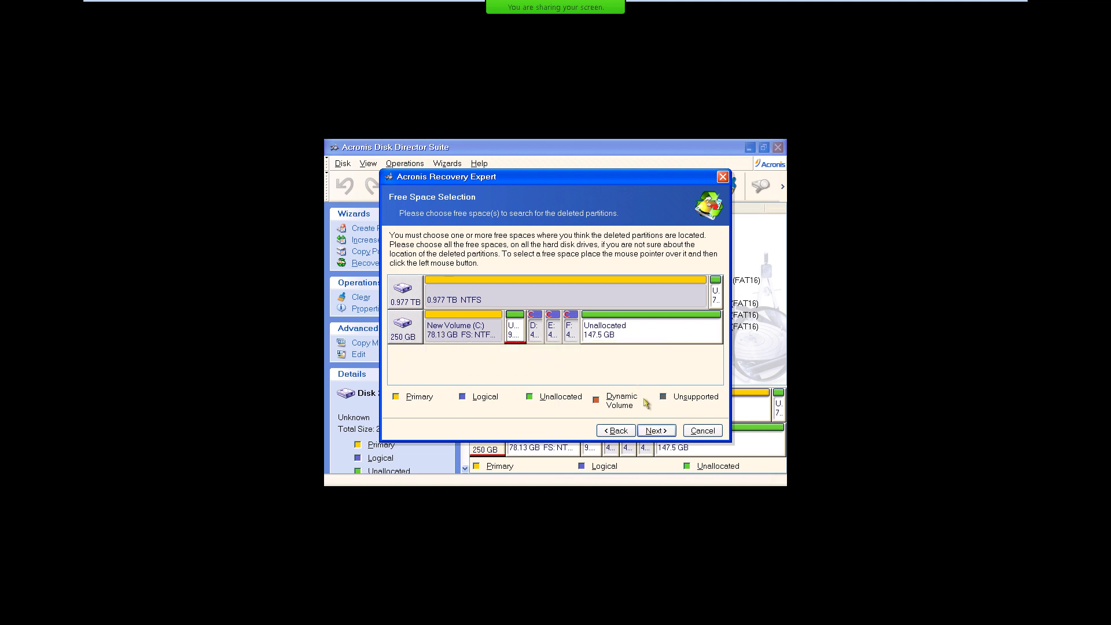
click(658, 430)
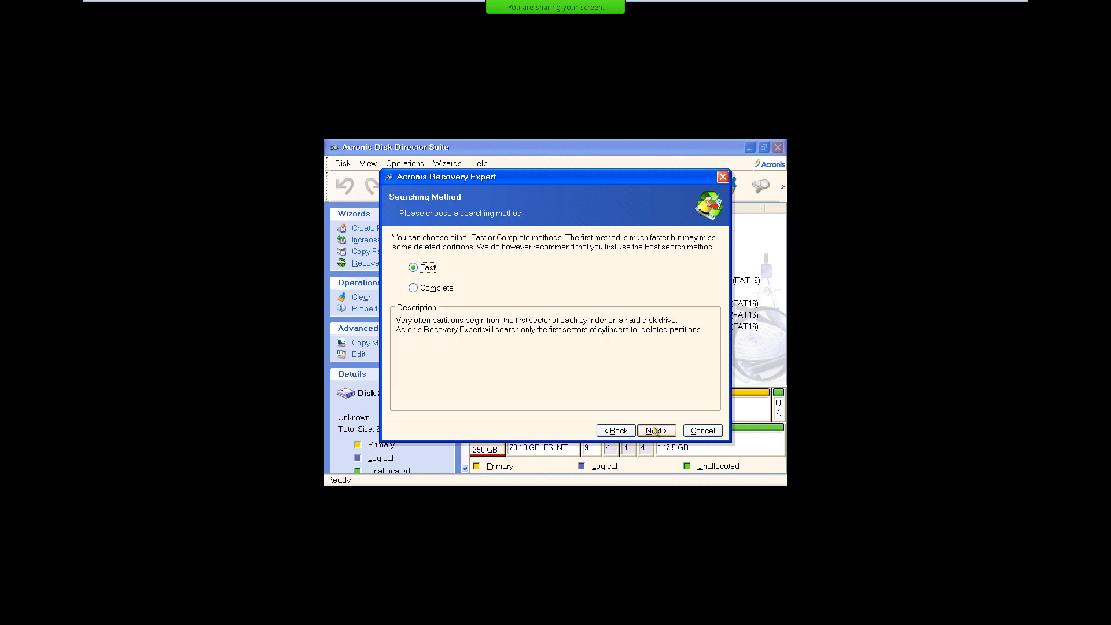
click(658, 430)
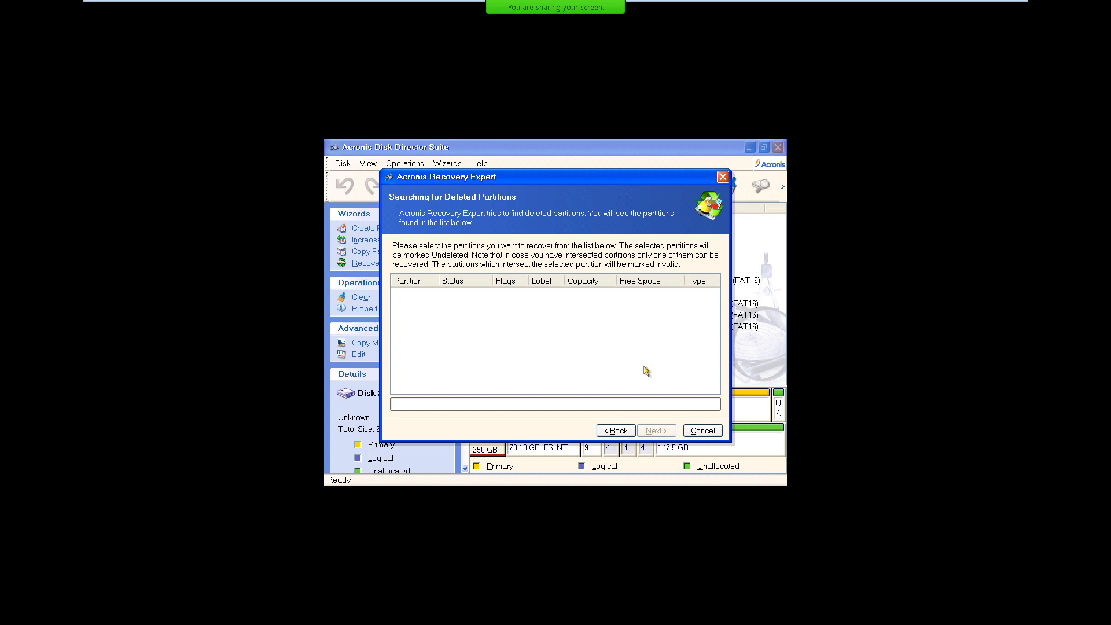
Go back, keep only the small unallocated space marked, and restart the Fast search.
click(615, 432)
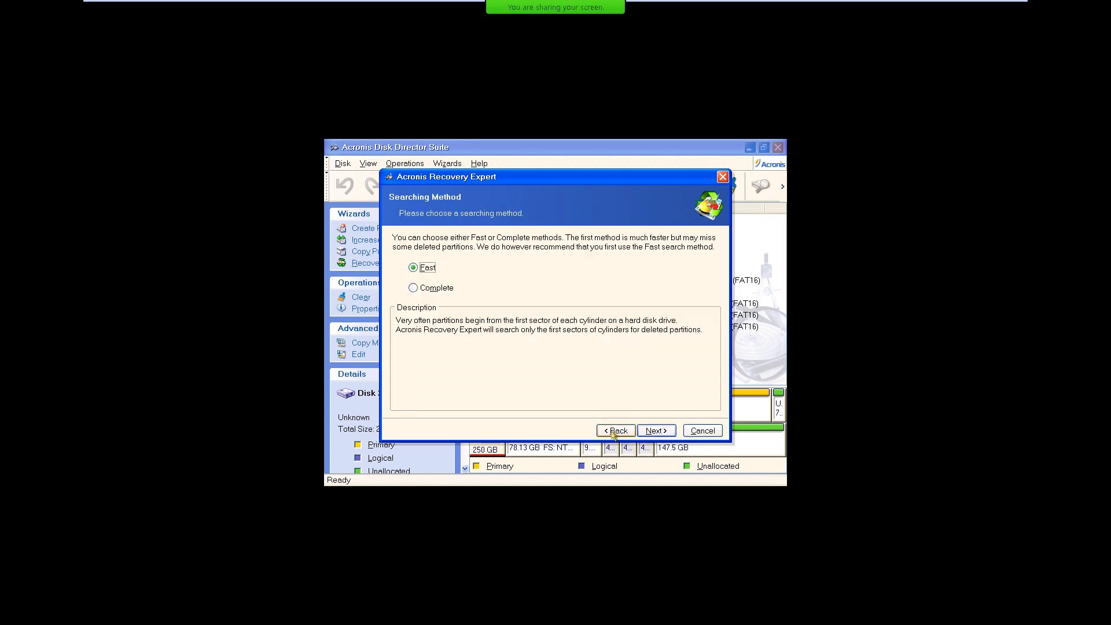
click(613, 433)
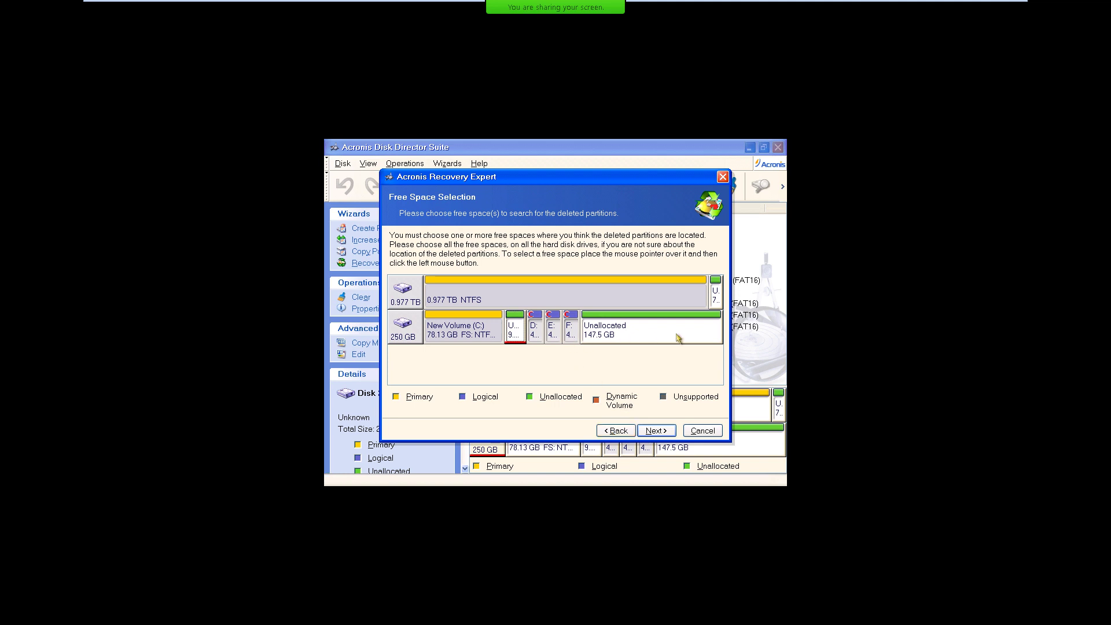
click(678, 338)
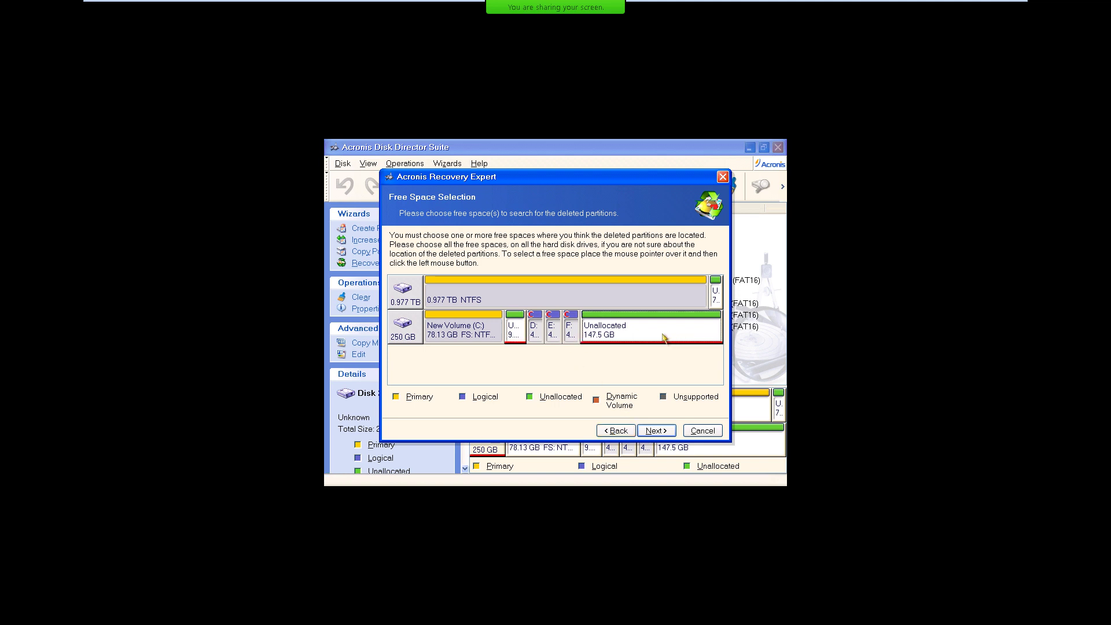
click(512, 328)
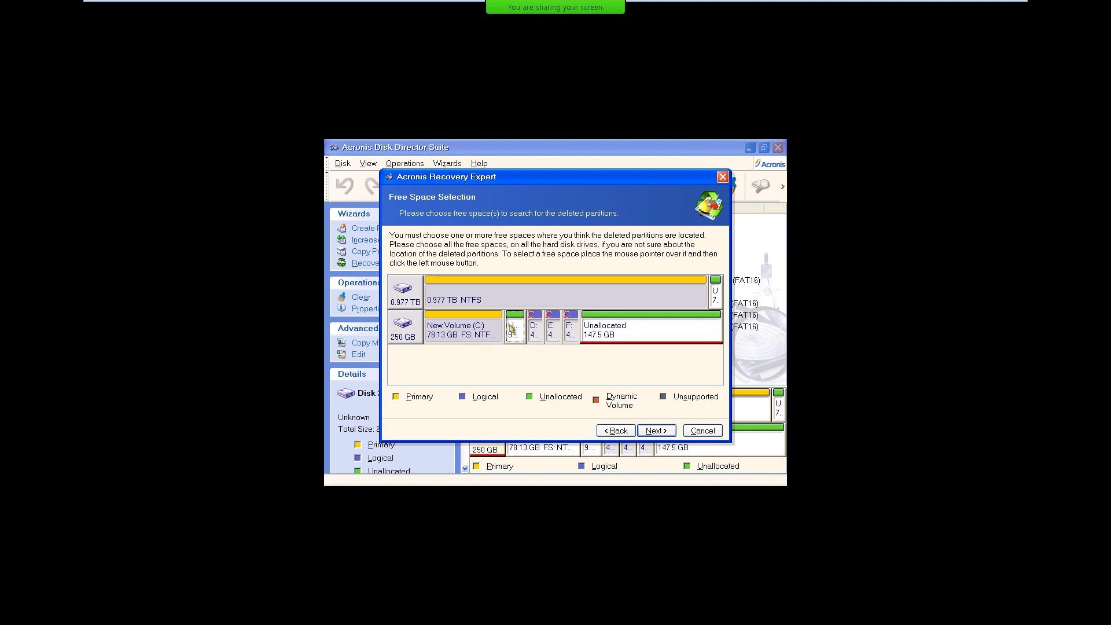
click(659, 334)
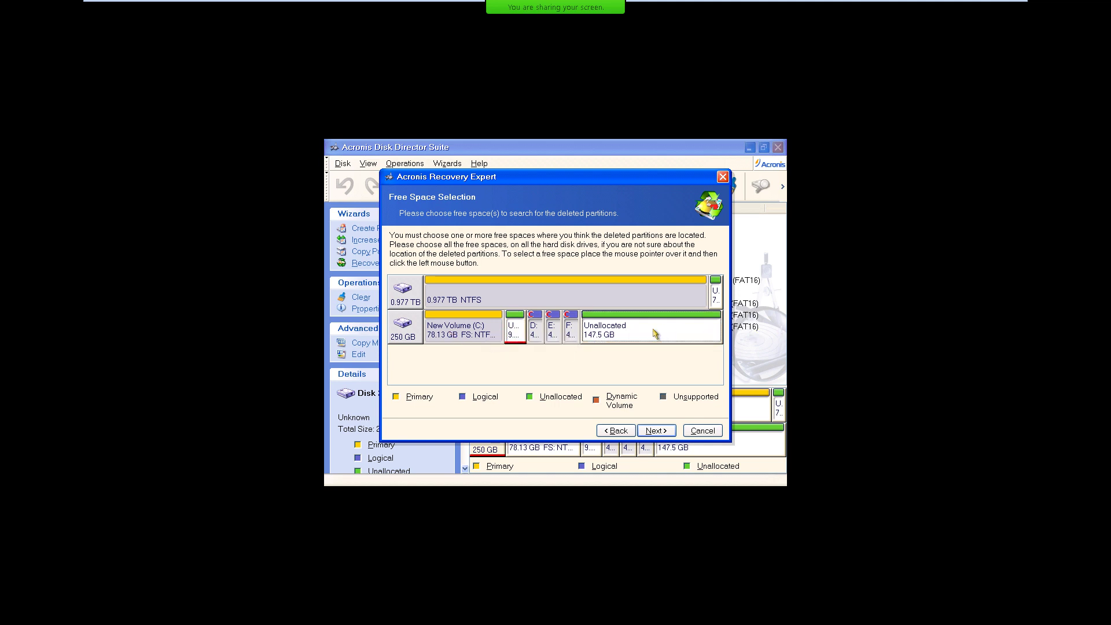
click(512, 333)
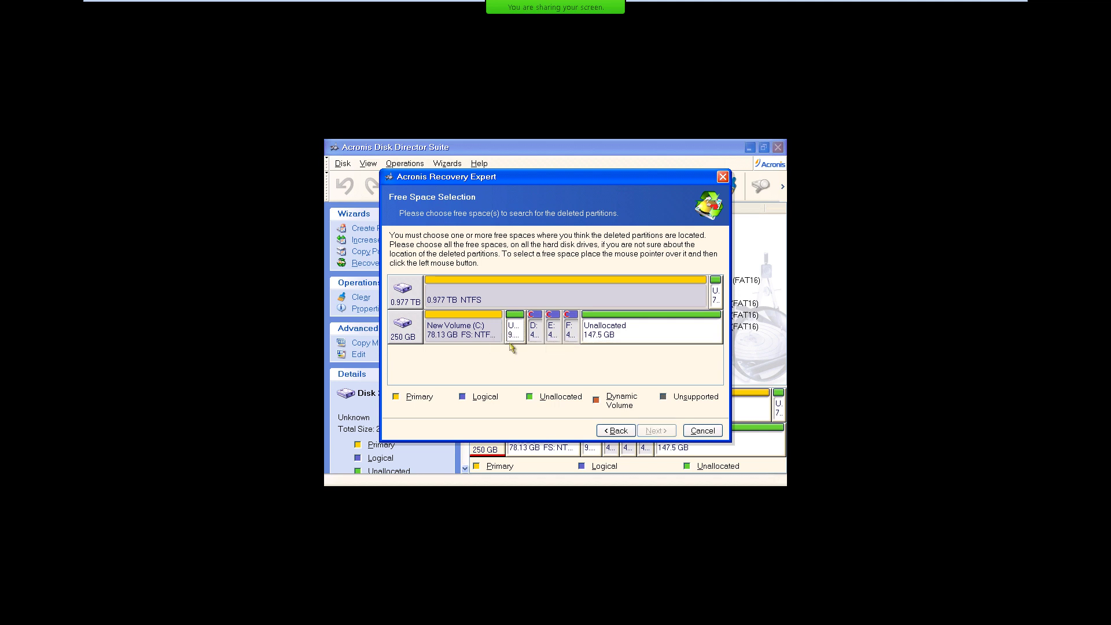
click(512, 332)
click(655, 432)
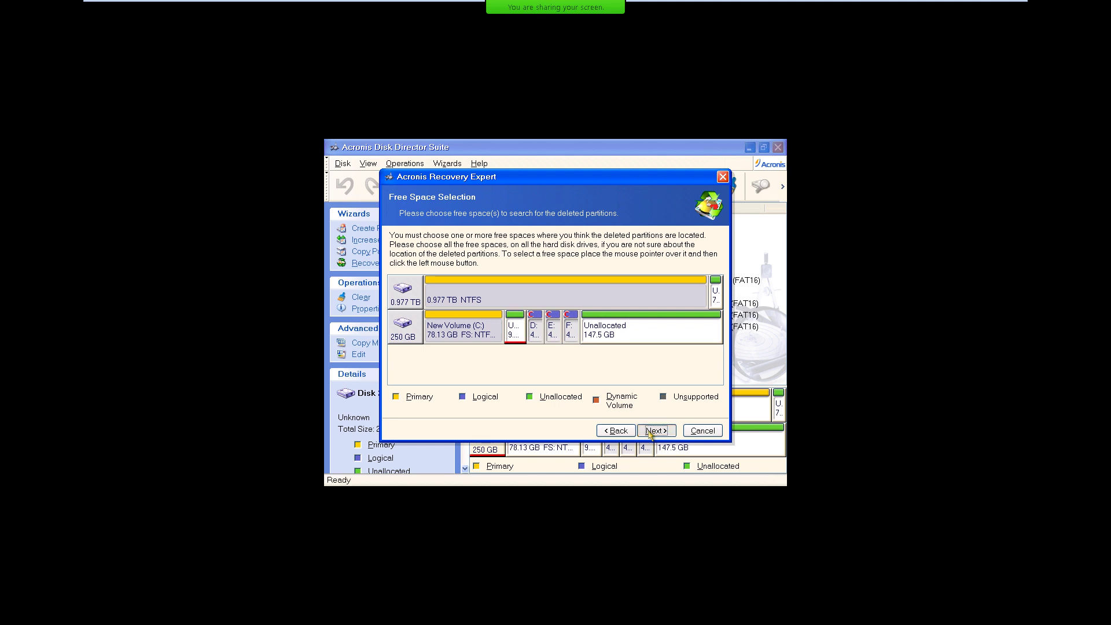
click(651, 433)
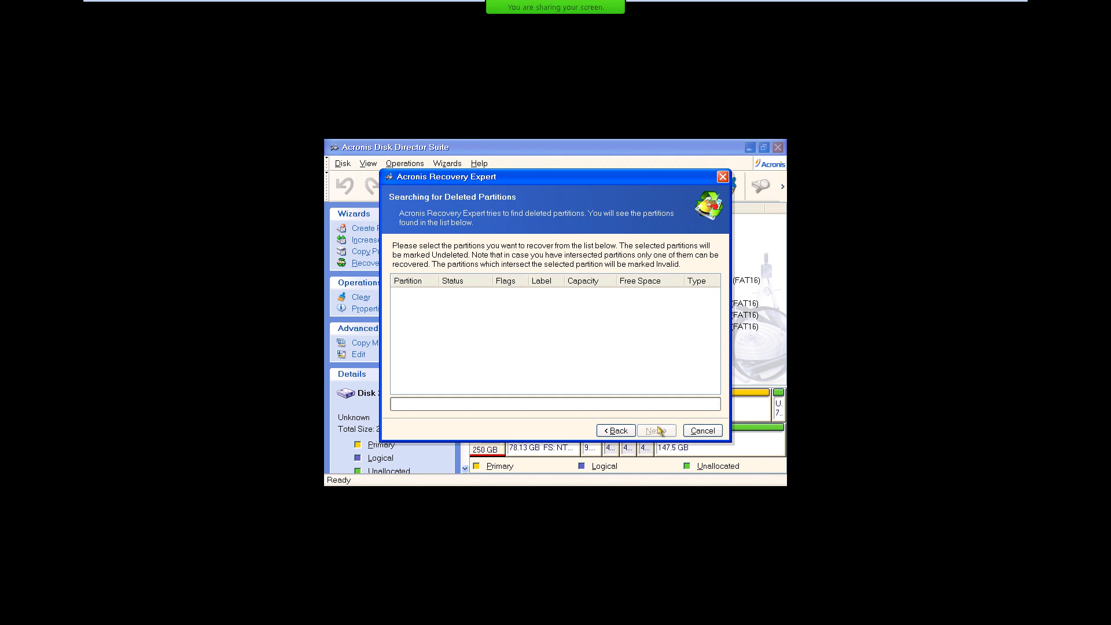
Rerun the deleted-partition search with the Complete method, then back out and cancel Recovery Expert.
click(616, 431)
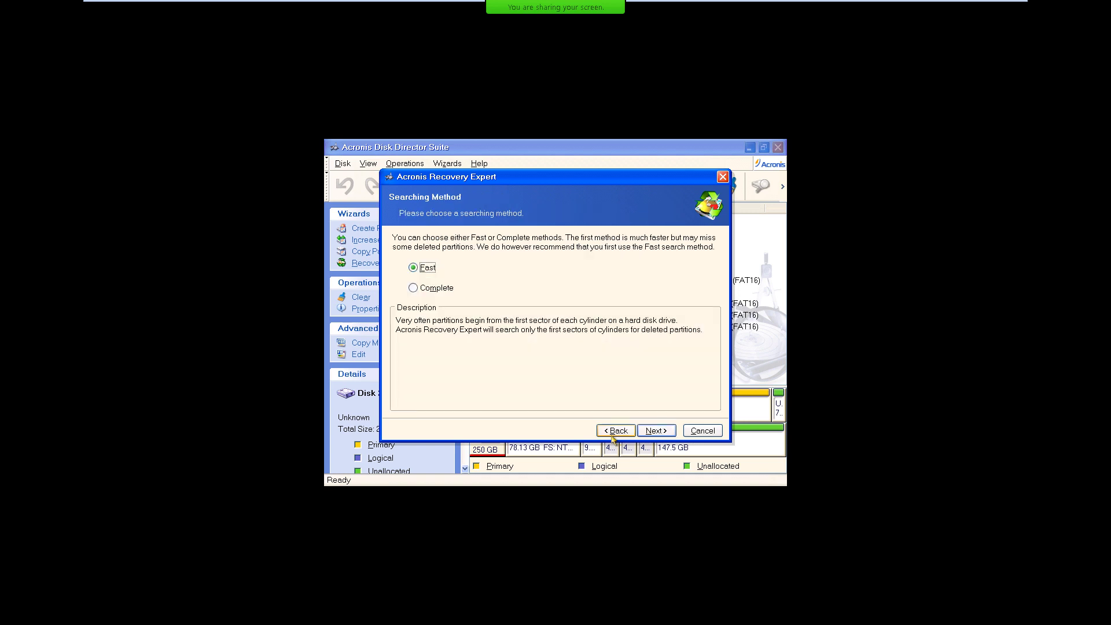
click(432, 291)
click(656, 431)
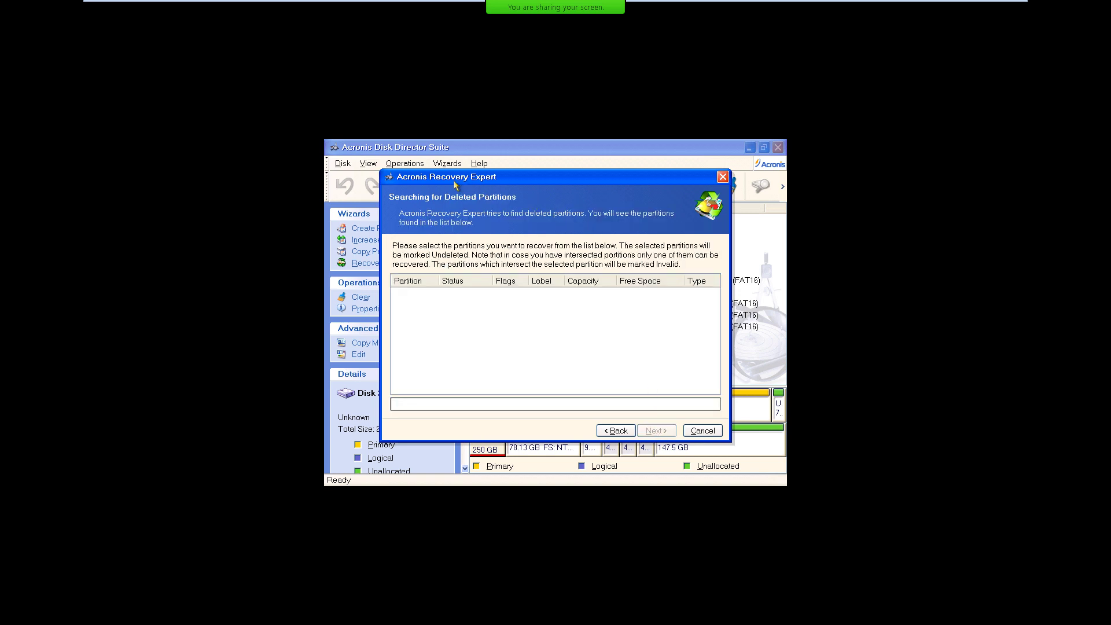
drag(455, 186, 566, 144)
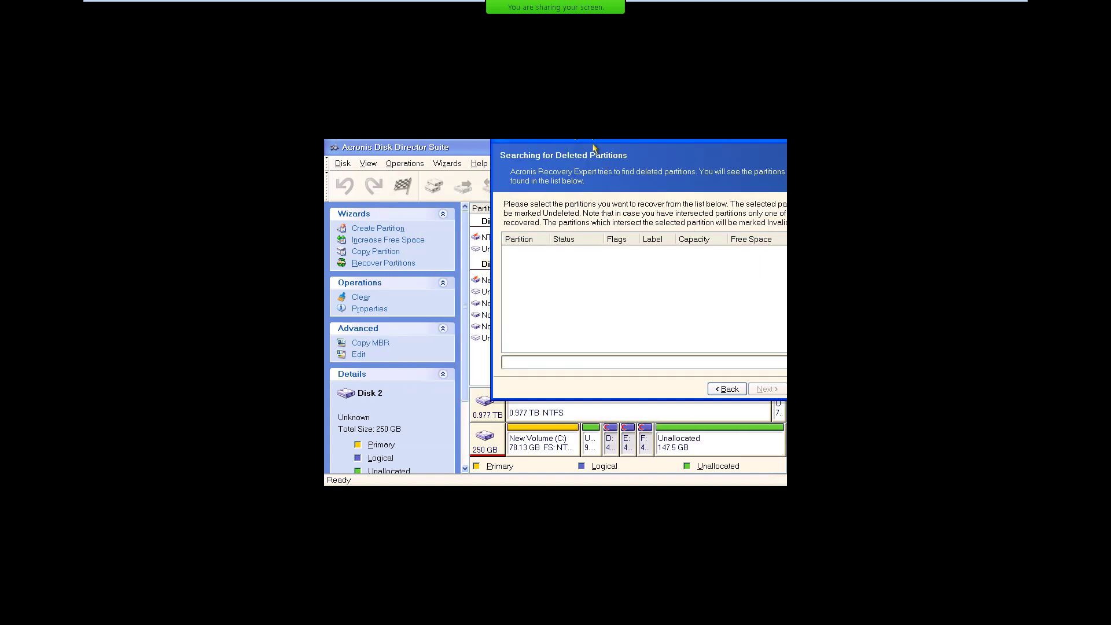
drag(593, 143, 528, 143)
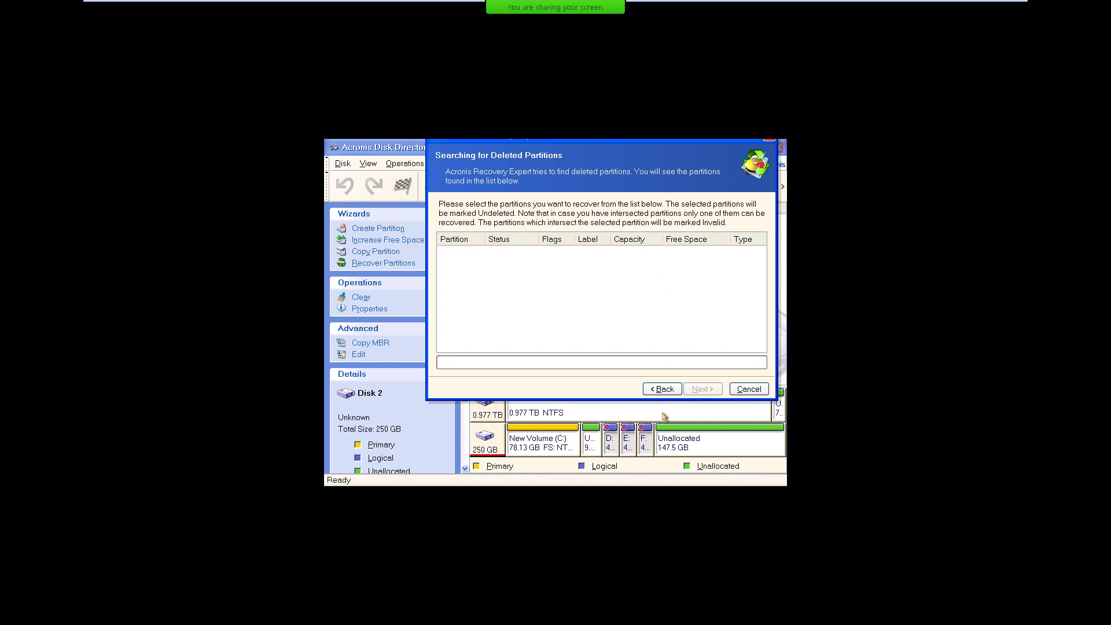
click(664, 390)
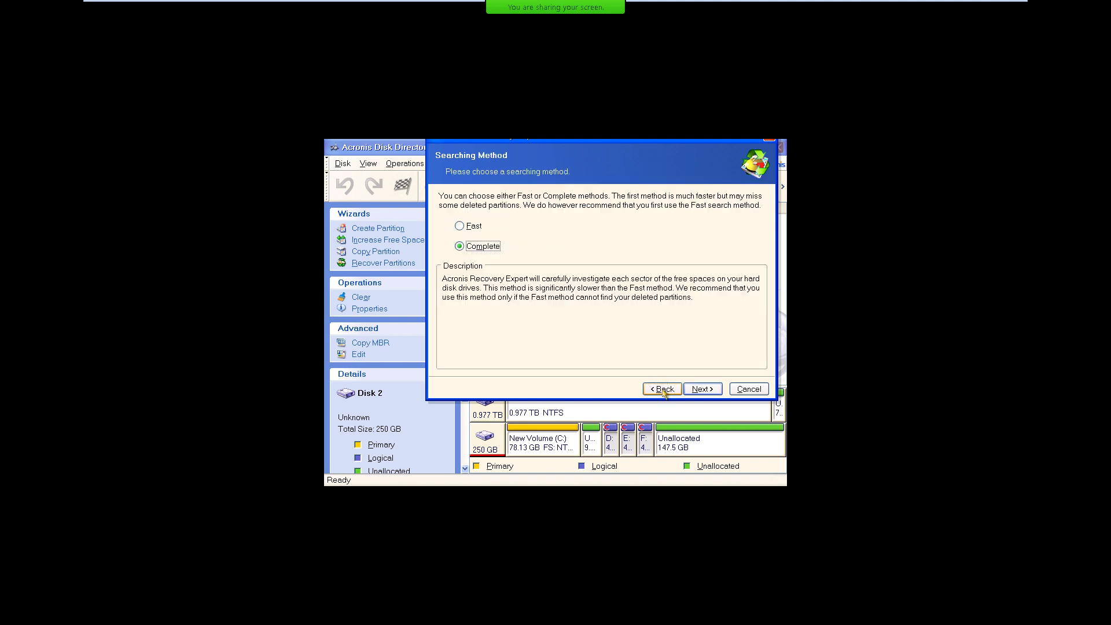
click(750, 389)
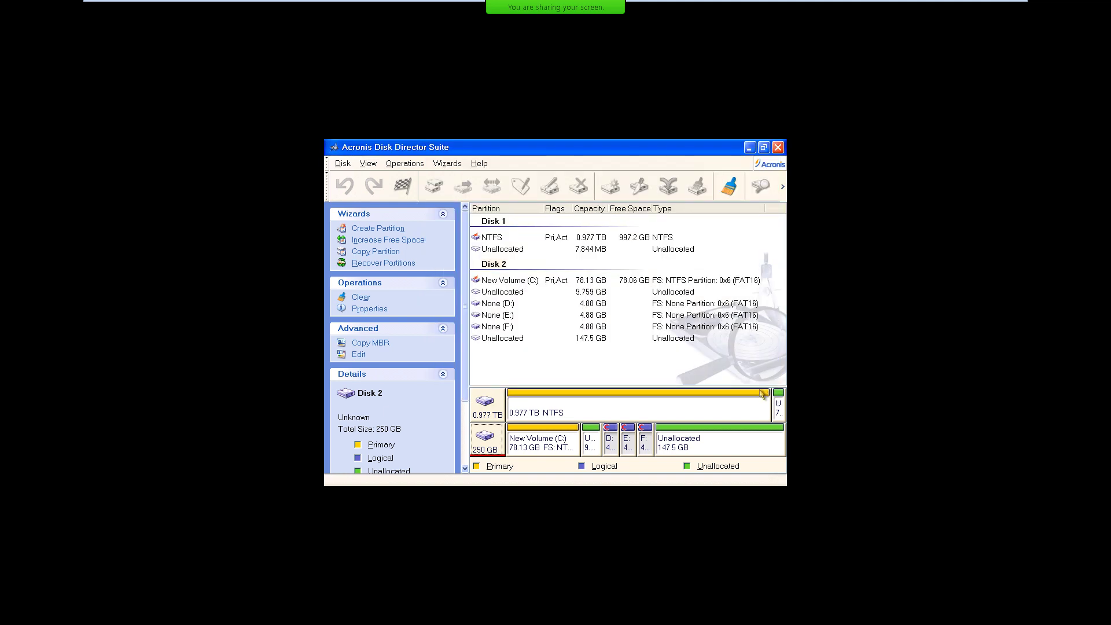
Restore the main window to a smaller size and view partition F:'s properties.
right_click(612, 435)
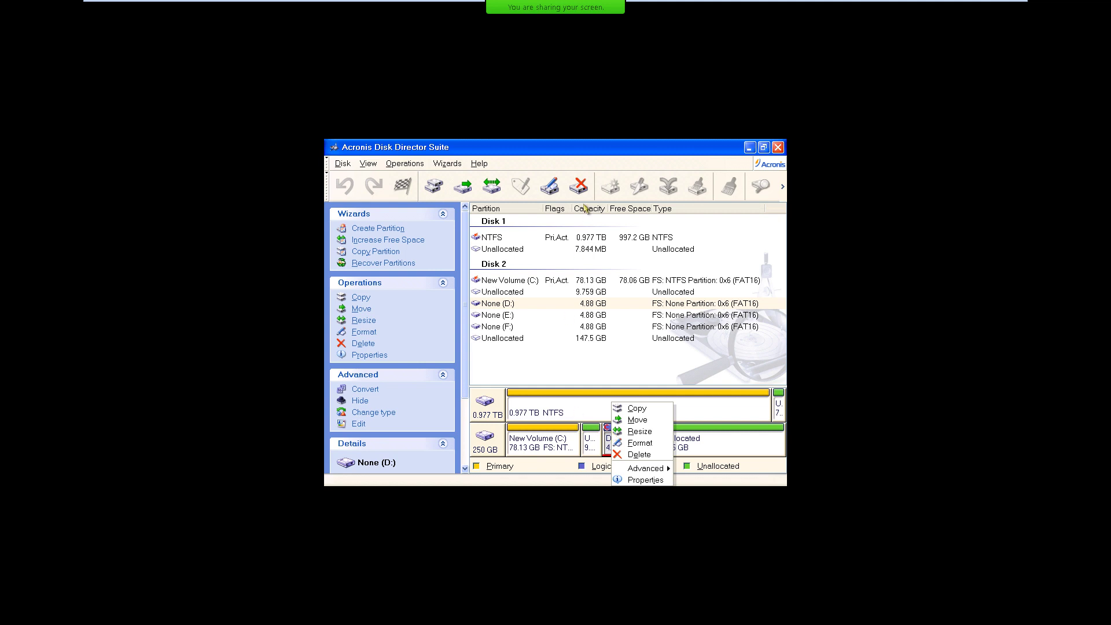
double_click(454, 149)
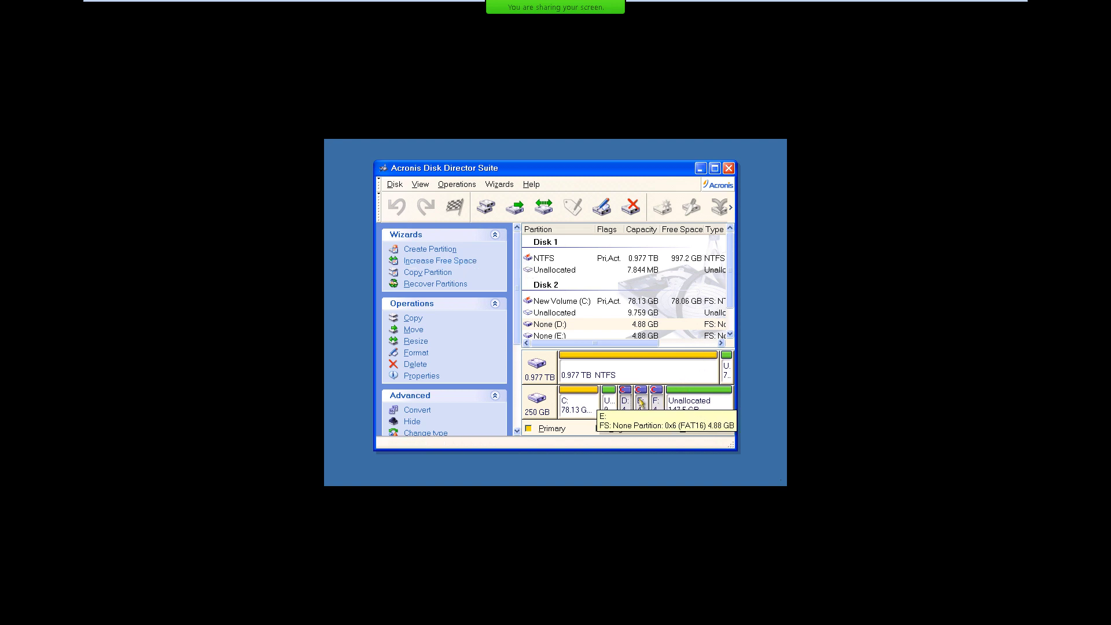
click(641, 403)
click(655, 403)
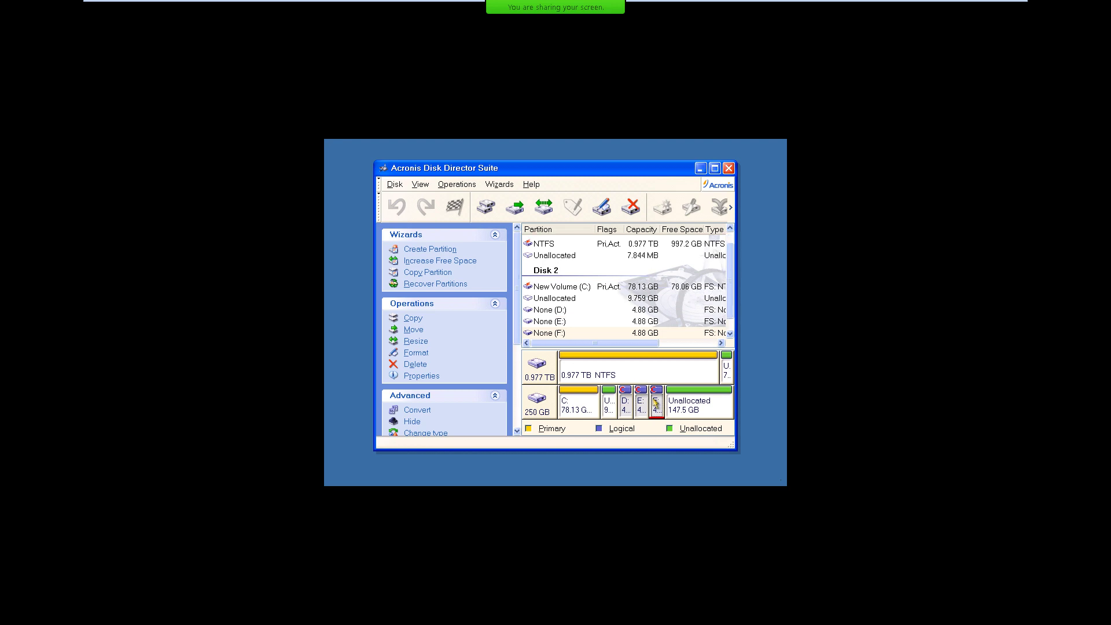
right_click(652, 399)
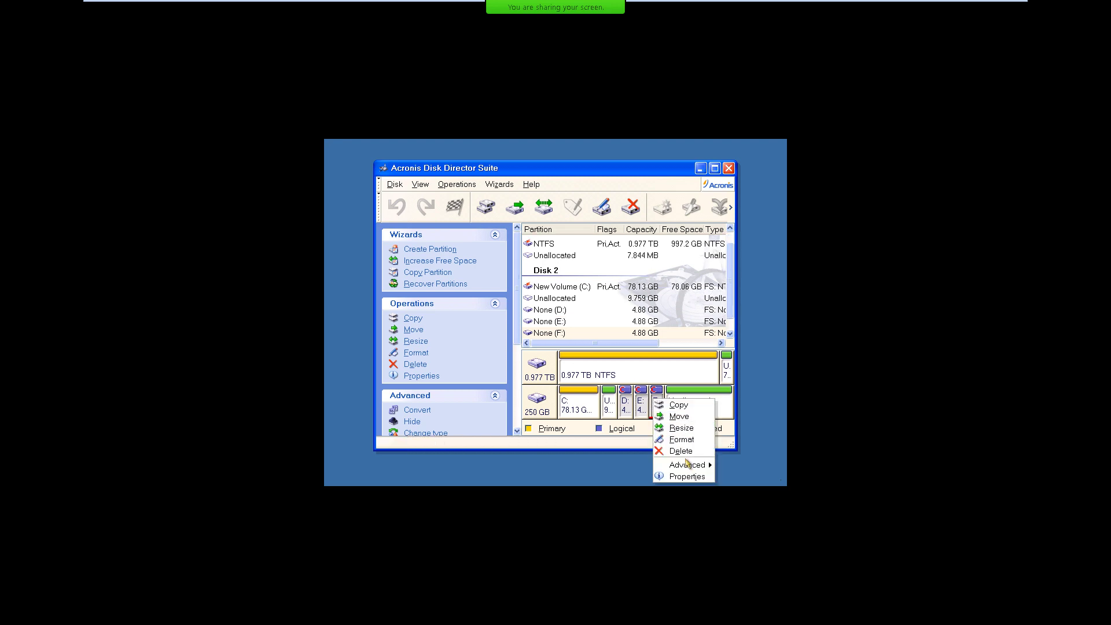
mouse_move(688, 468)
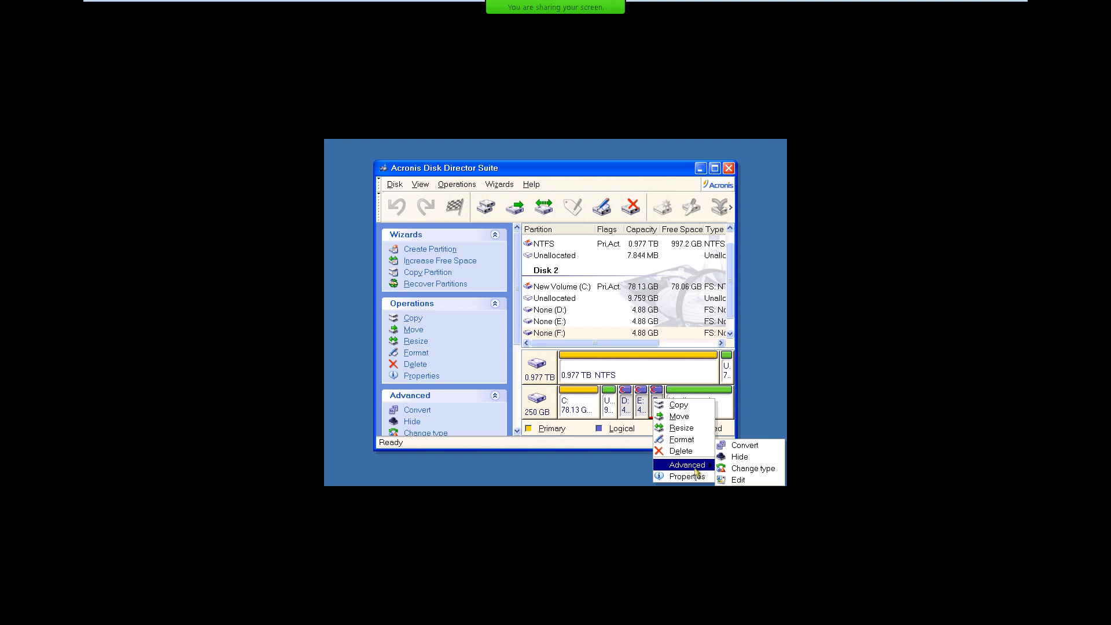
click(688, 478)
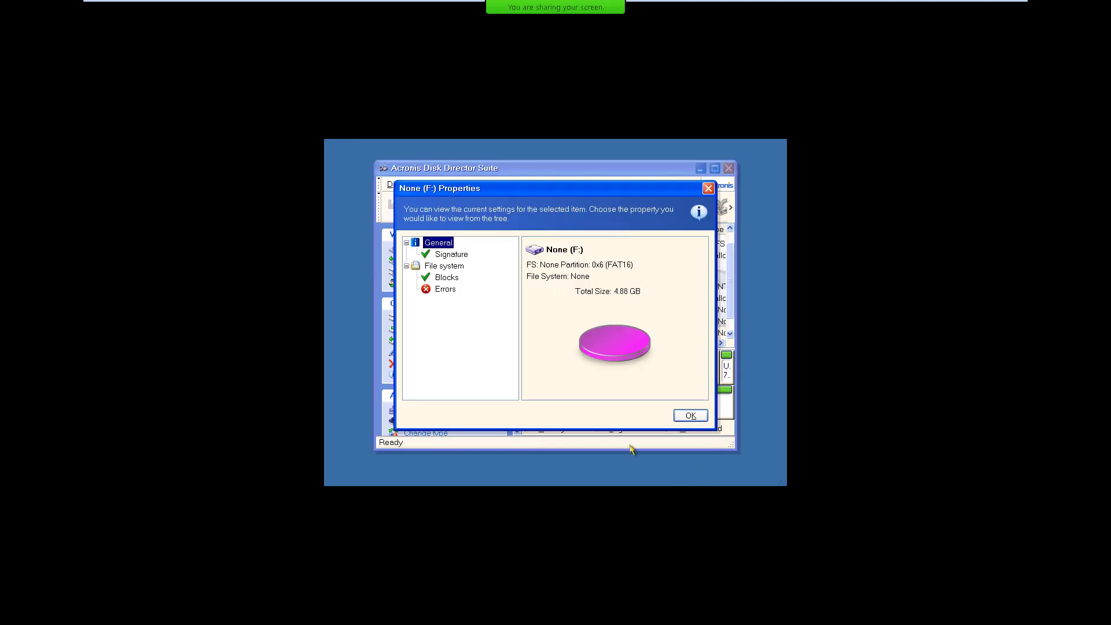
click(695, 421)
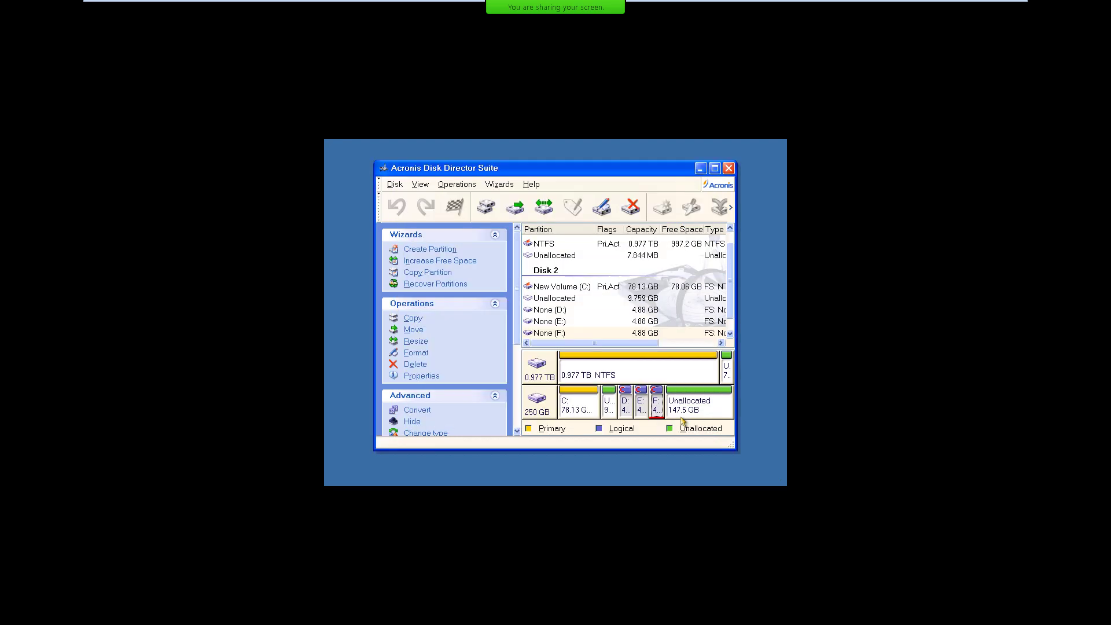
View the properties of partitions E: and D:.
right_click(640, 406)
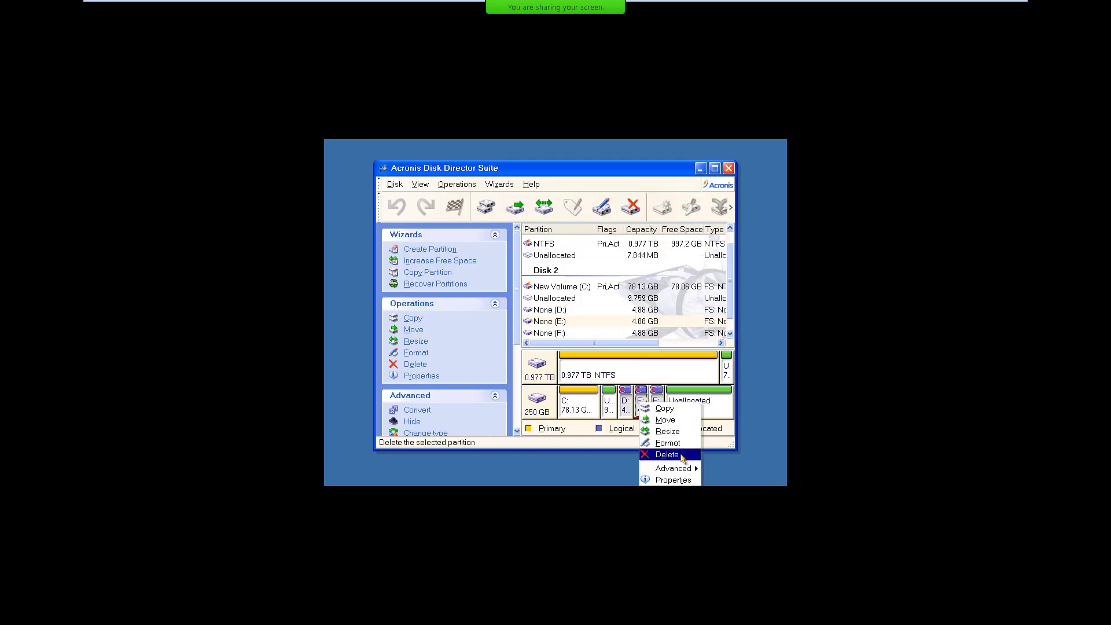
click(672, 481)
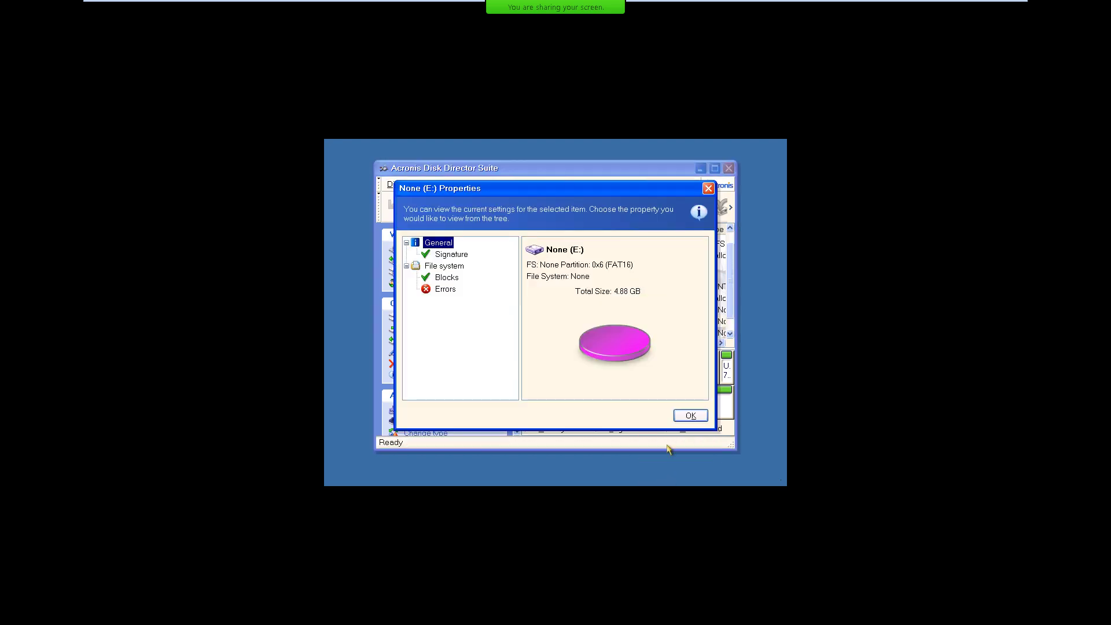
click(699, 417)
right_click(623, 410)
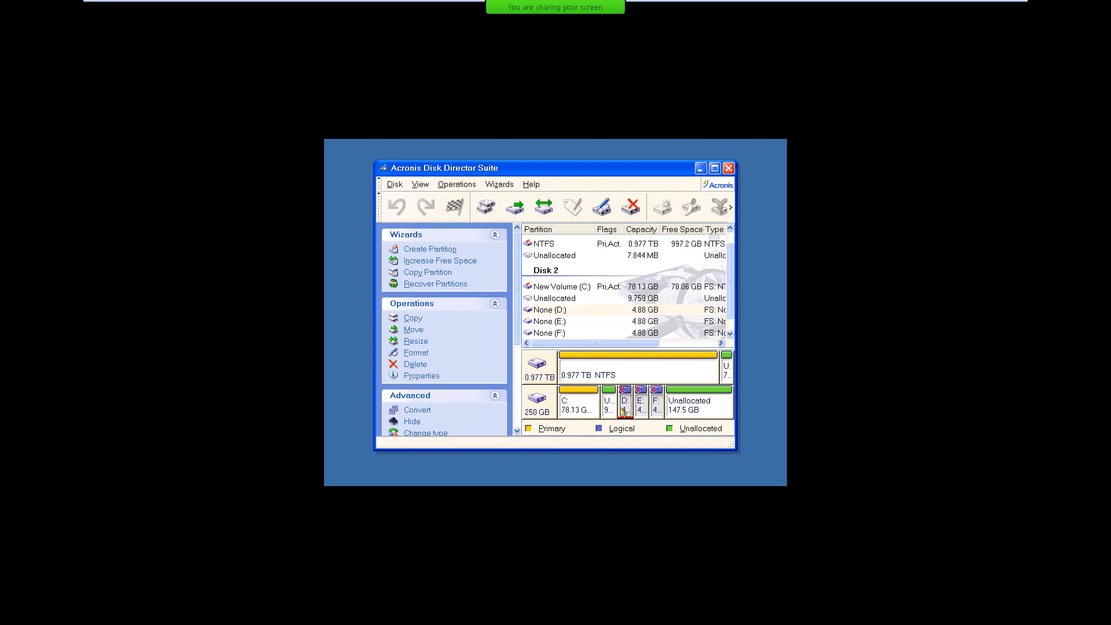
click(636, 483)
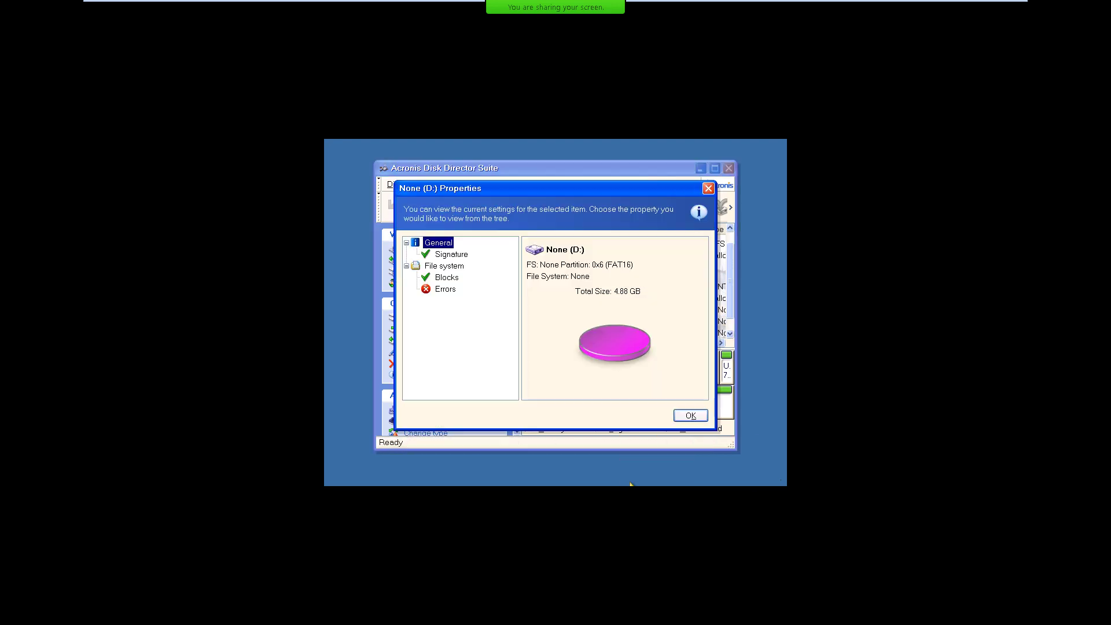
click(680, 421)
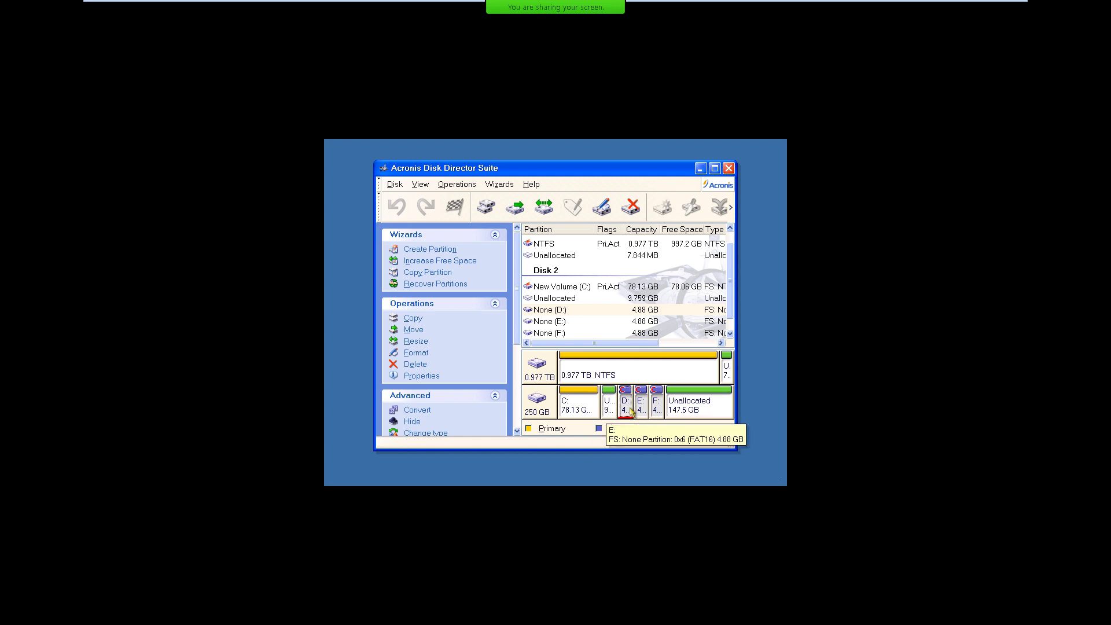
Bring up the Advanced options for Disk 2's small unallocated space.
click(612, 410)
right_click(607, 404)
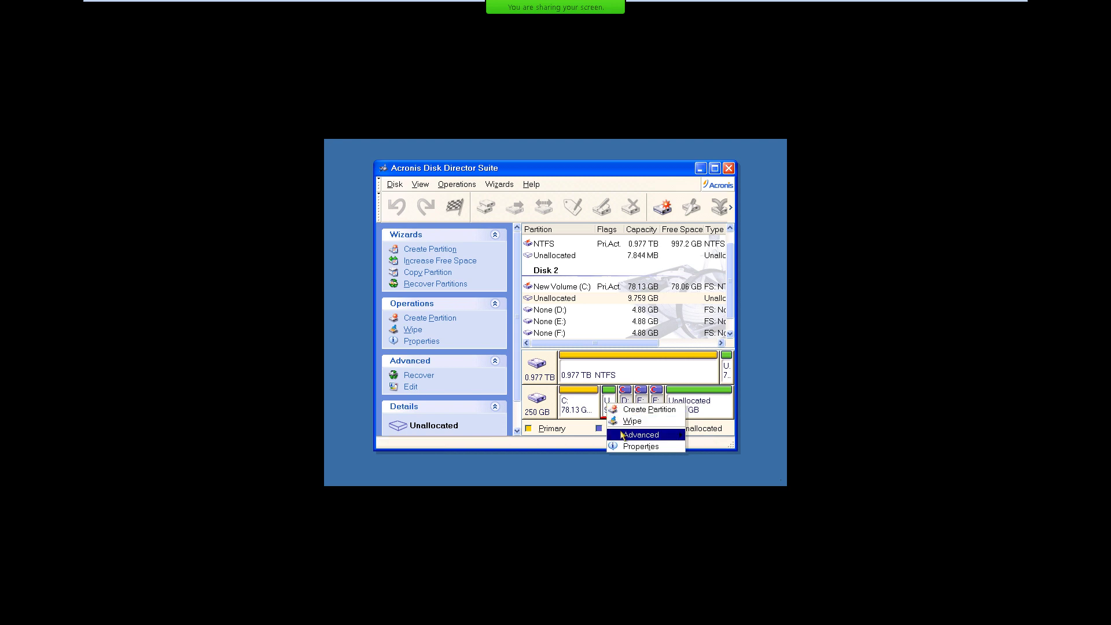
mouse_move(622, 439)
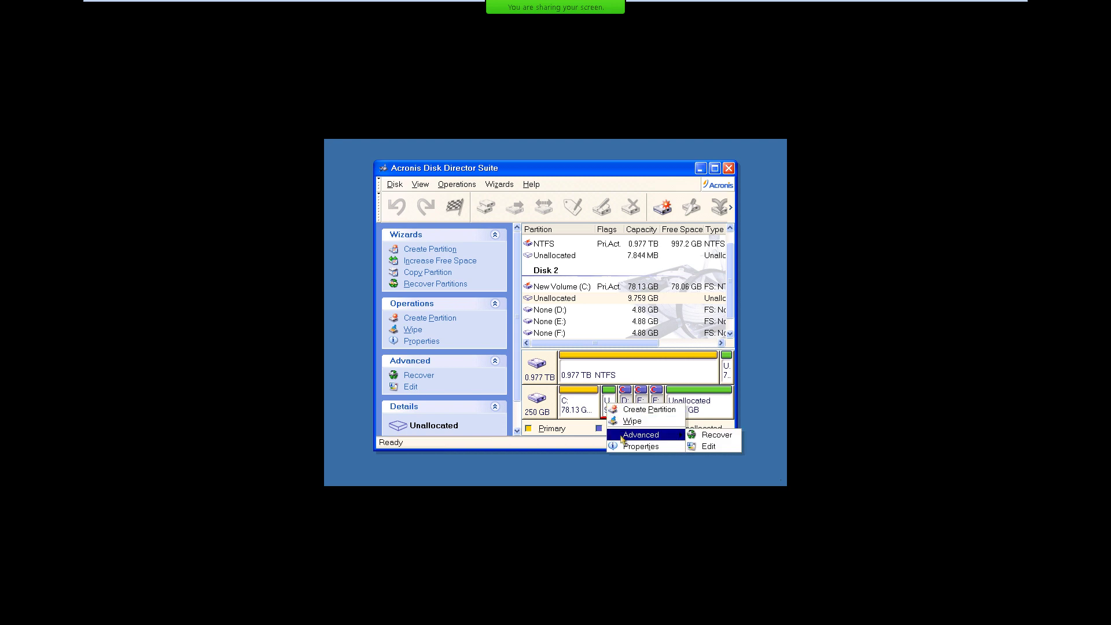
click(706, 440)
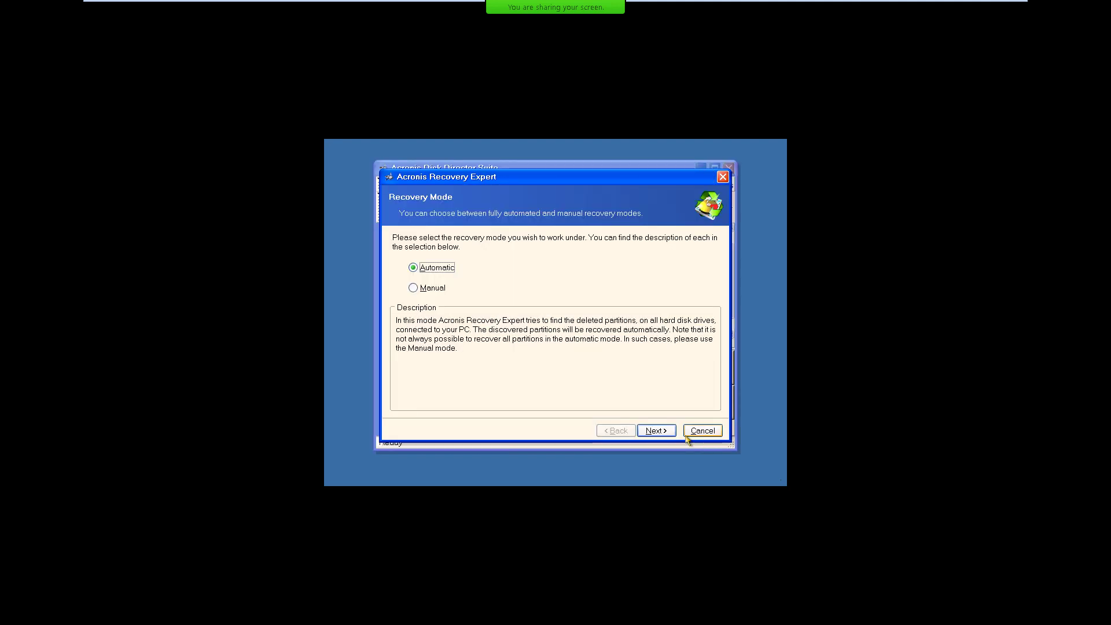
click(656, 431)
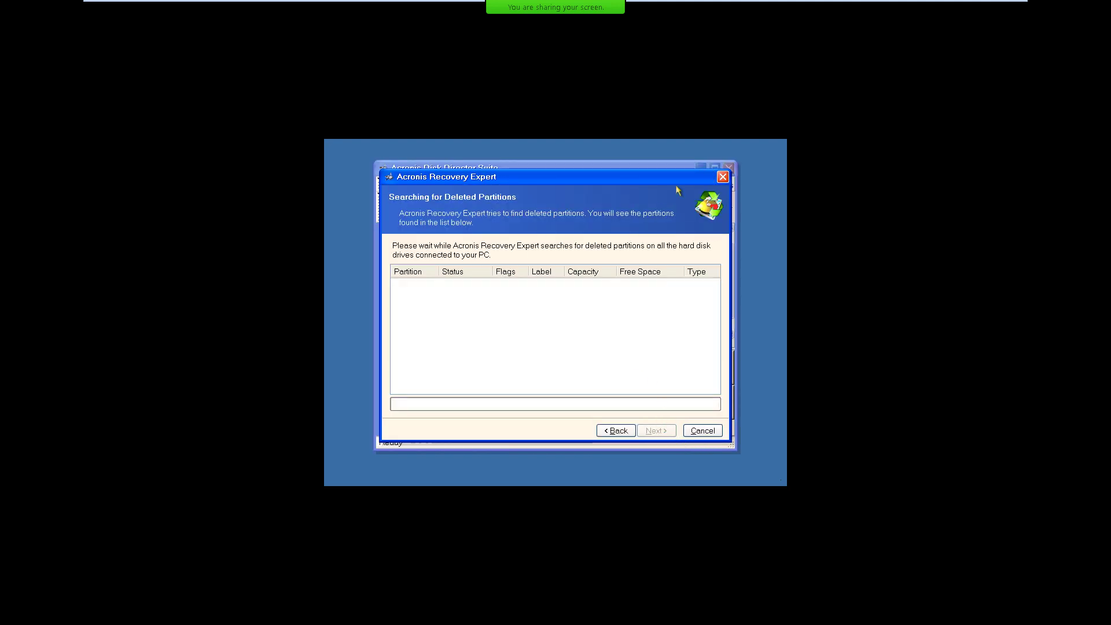
click(724, 177)
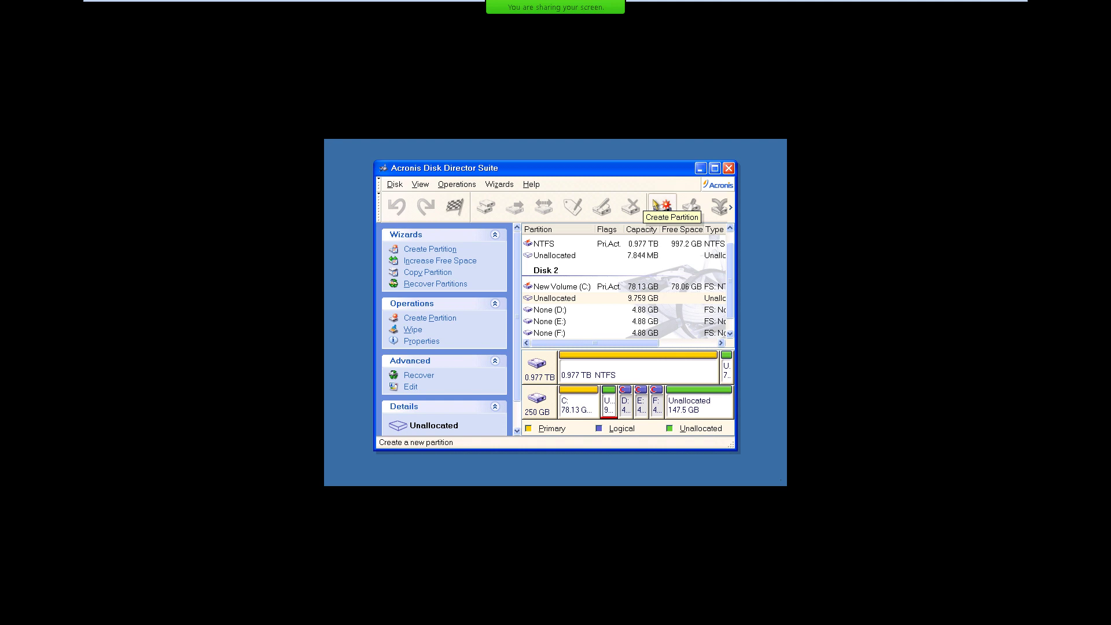
click(531, 184)
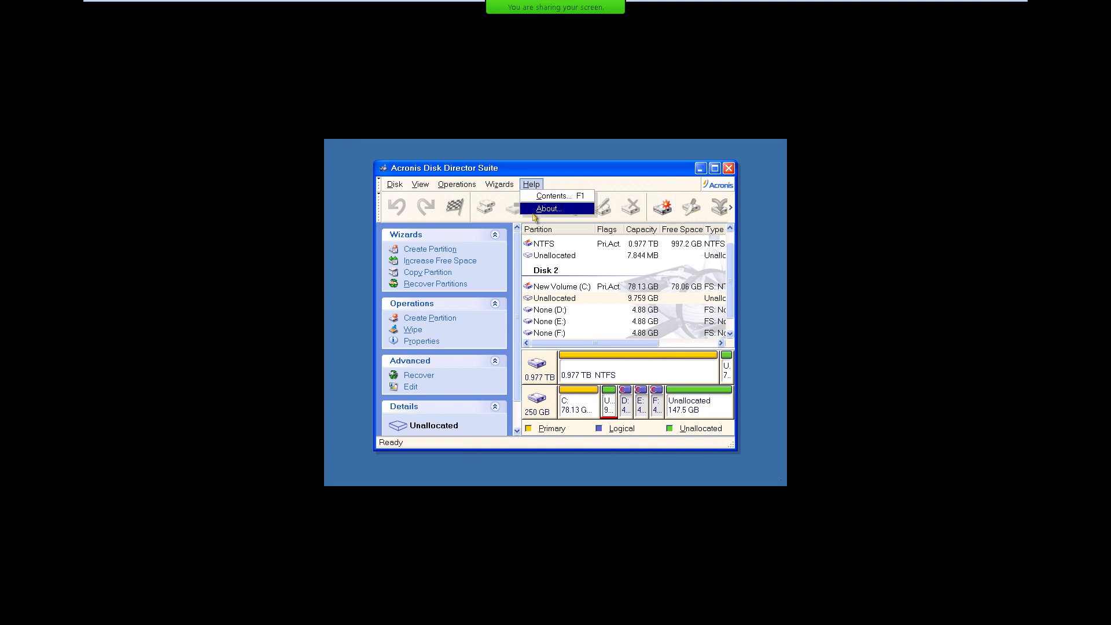
click(533, 210)
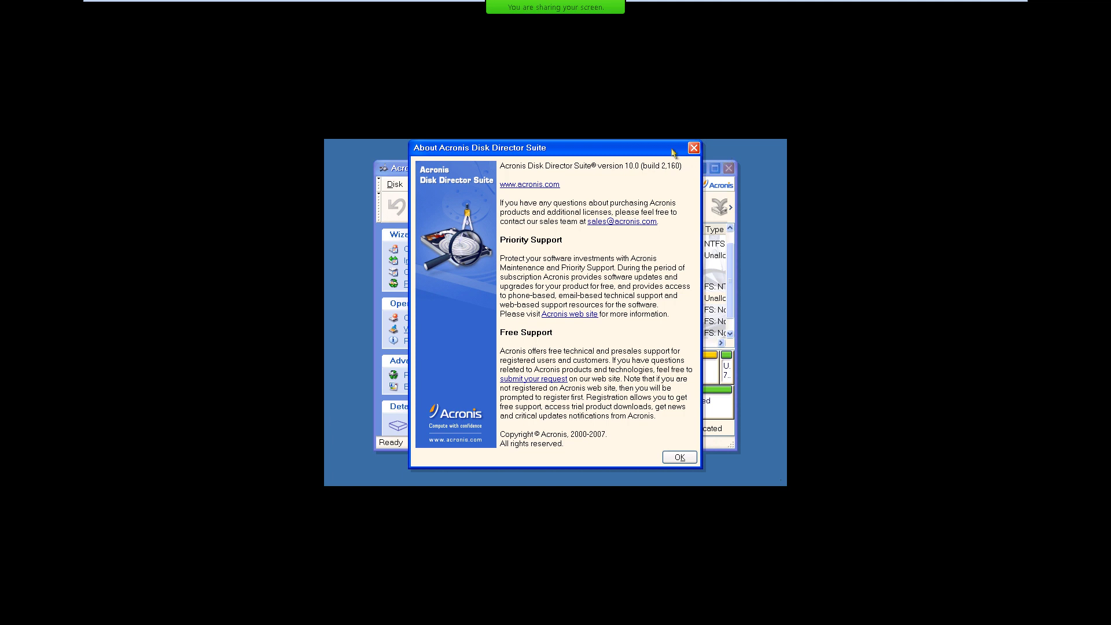
click(694, 148)
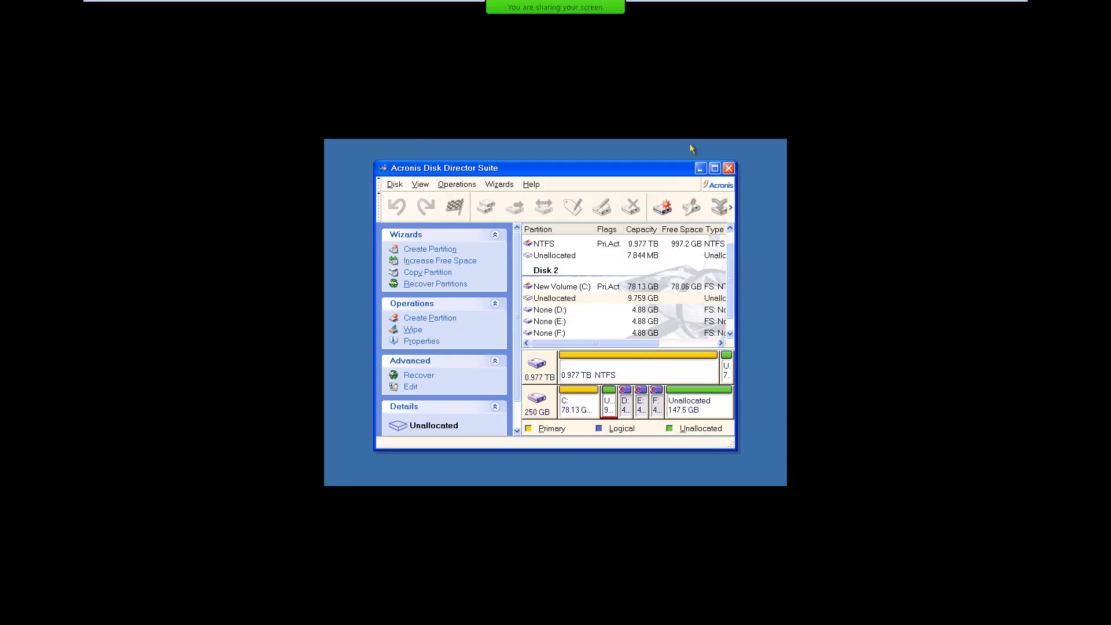
Quit Disk Director, power off the Windows XP Professional VM, and minimize VMware Workstation.
click(729, 168)
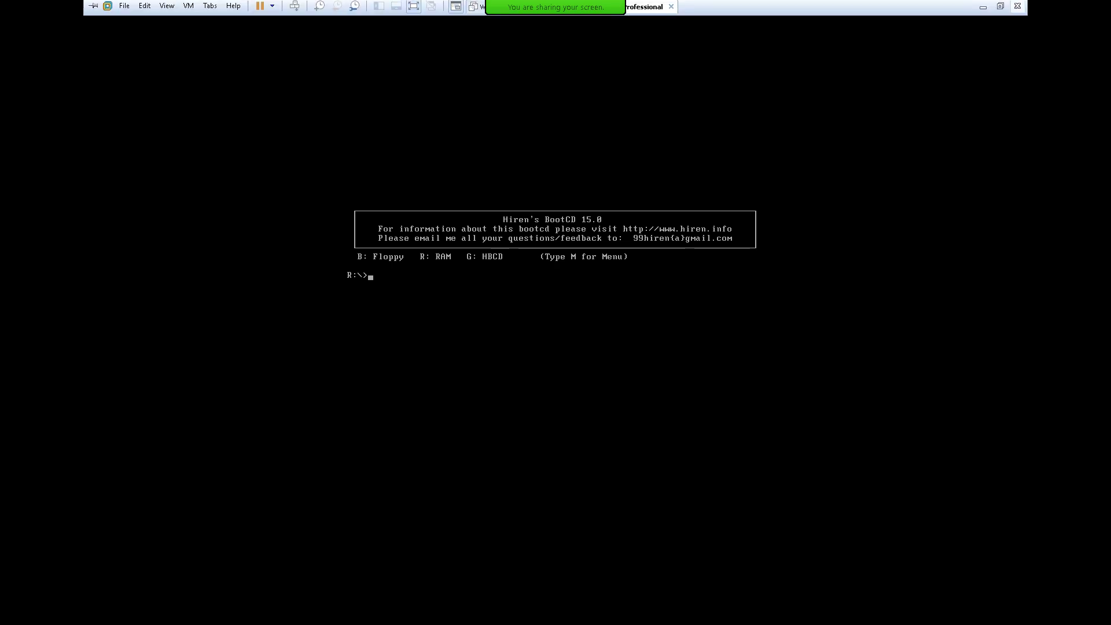
click(1001, 7)
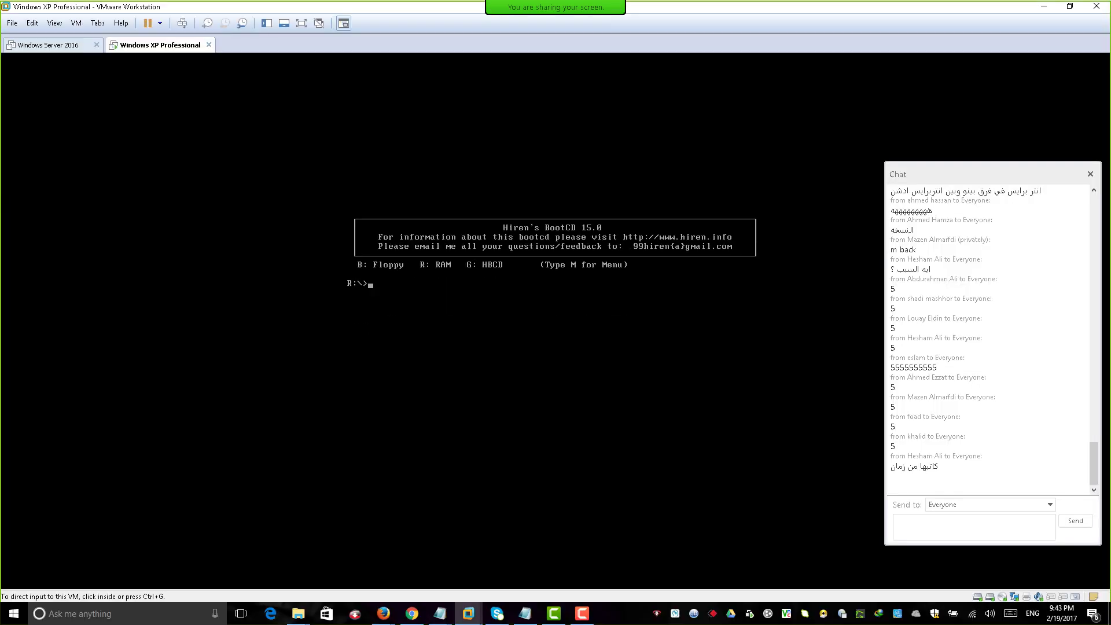
click(160, 23)
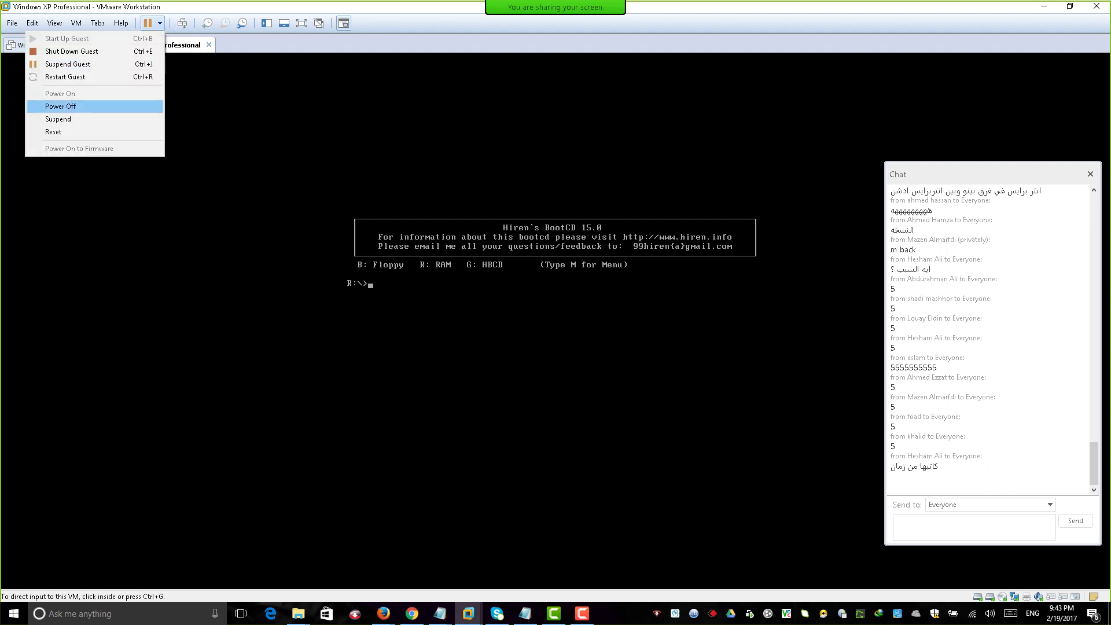
click(60, 106)
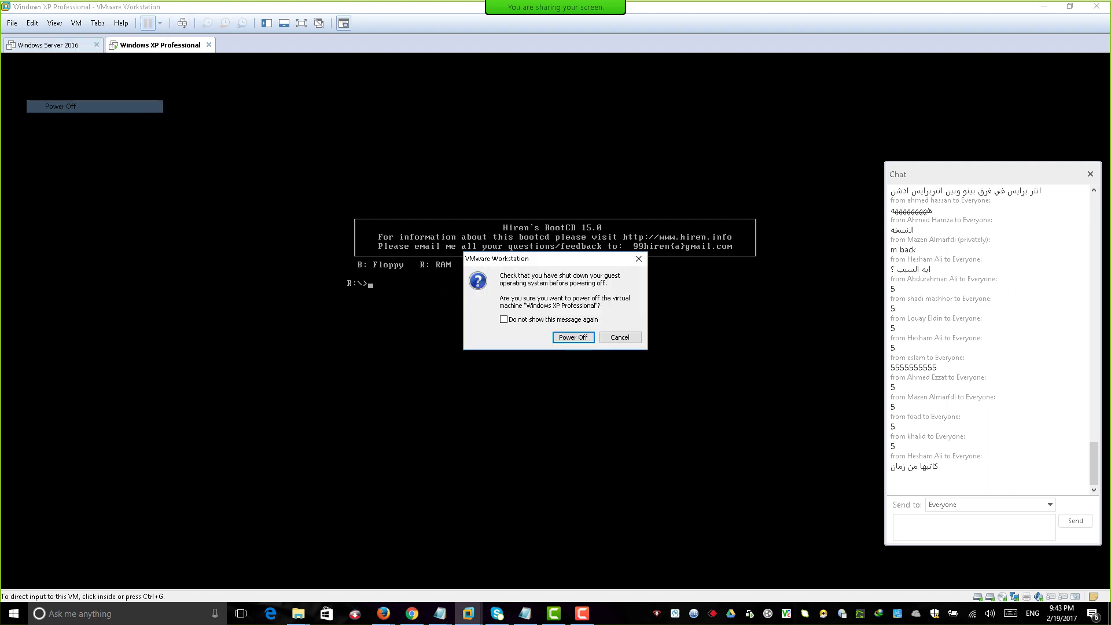
key(Return)
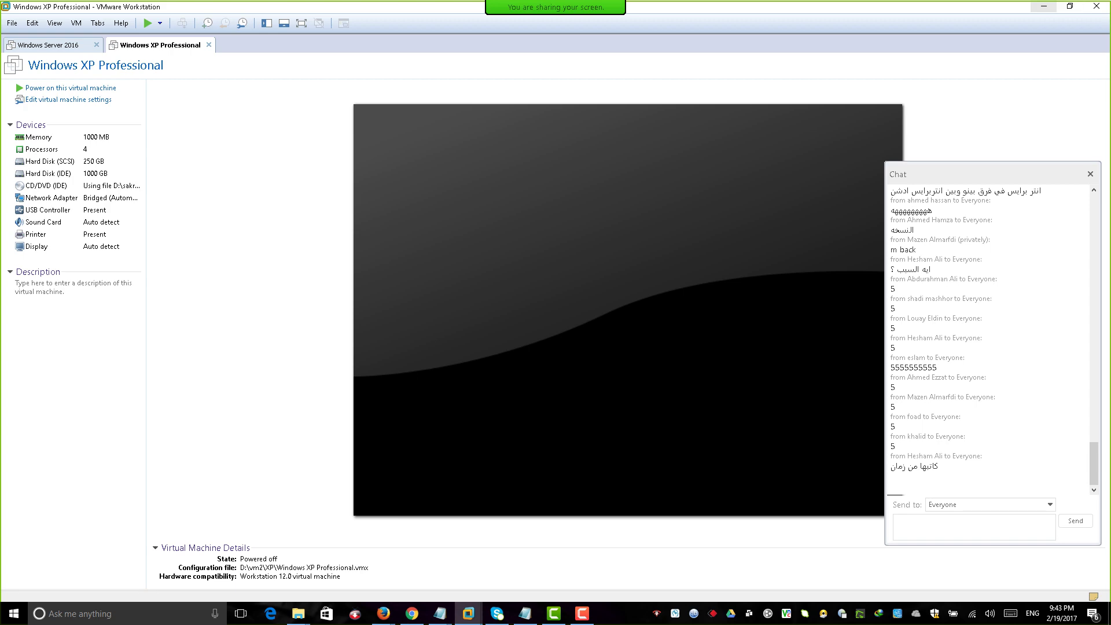
click(1044, 6)
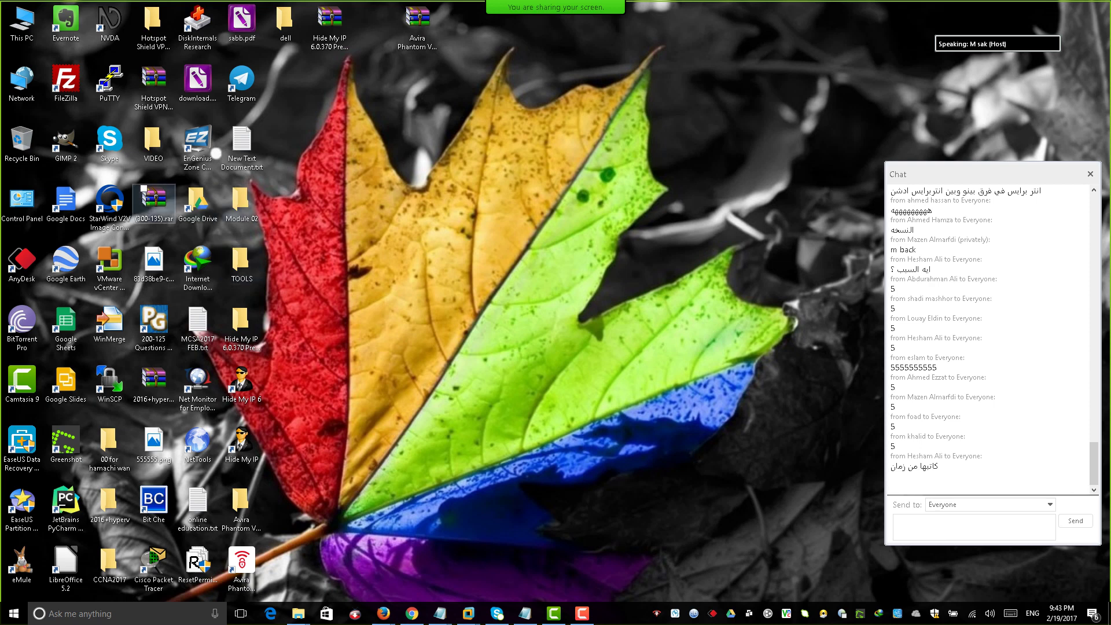
Open the dell folder on the desktop and select the ok.vhd disk image.
click(154, 142)
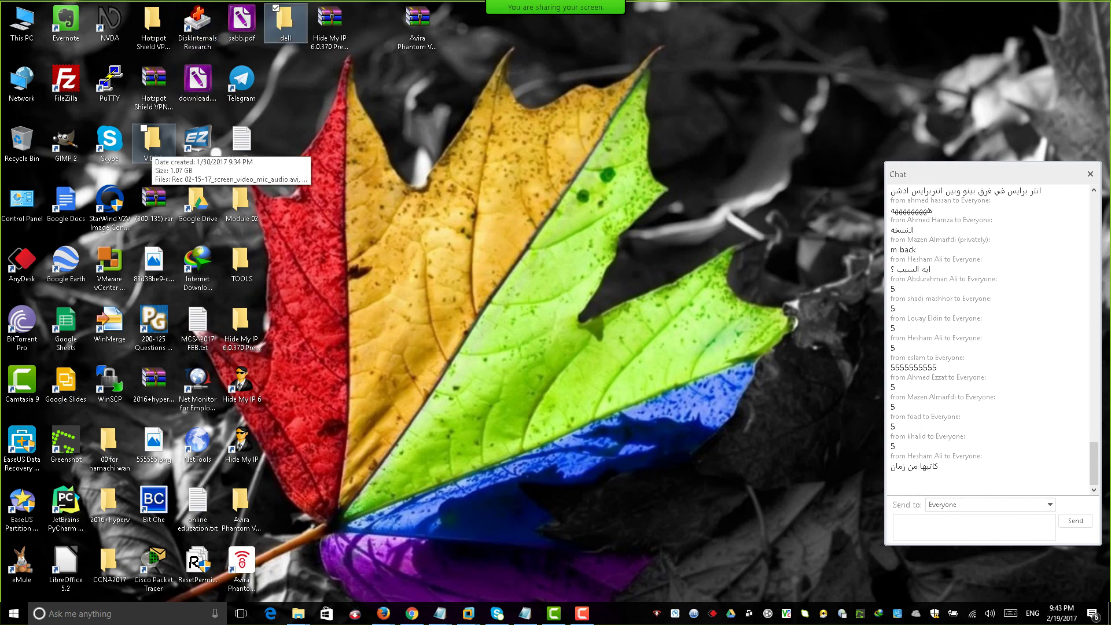
double_click(285, 22)
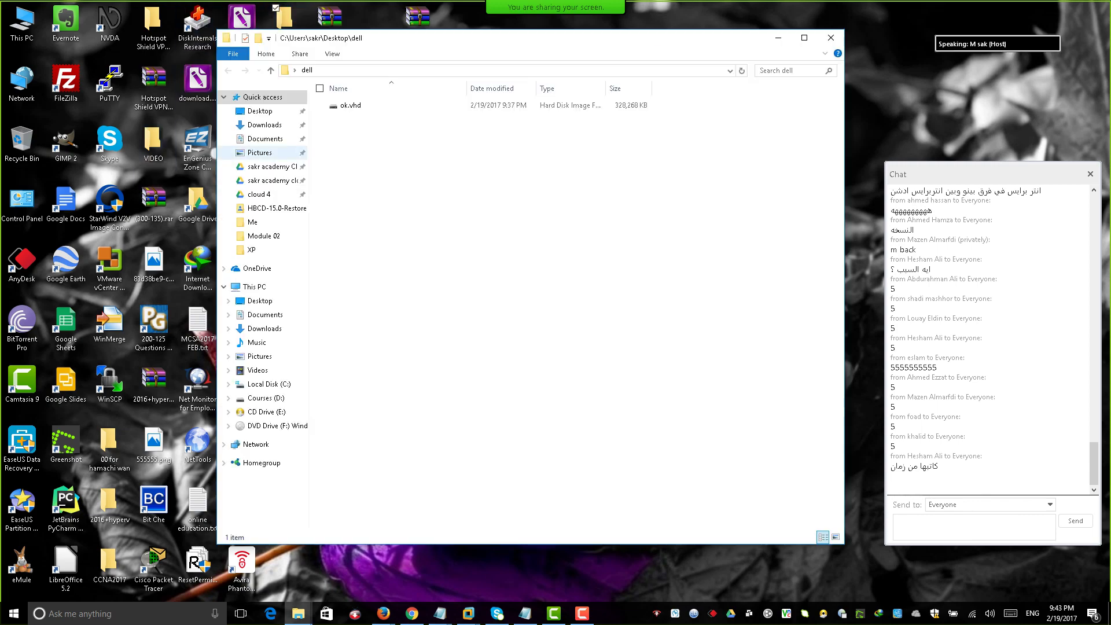
click(351, 105)
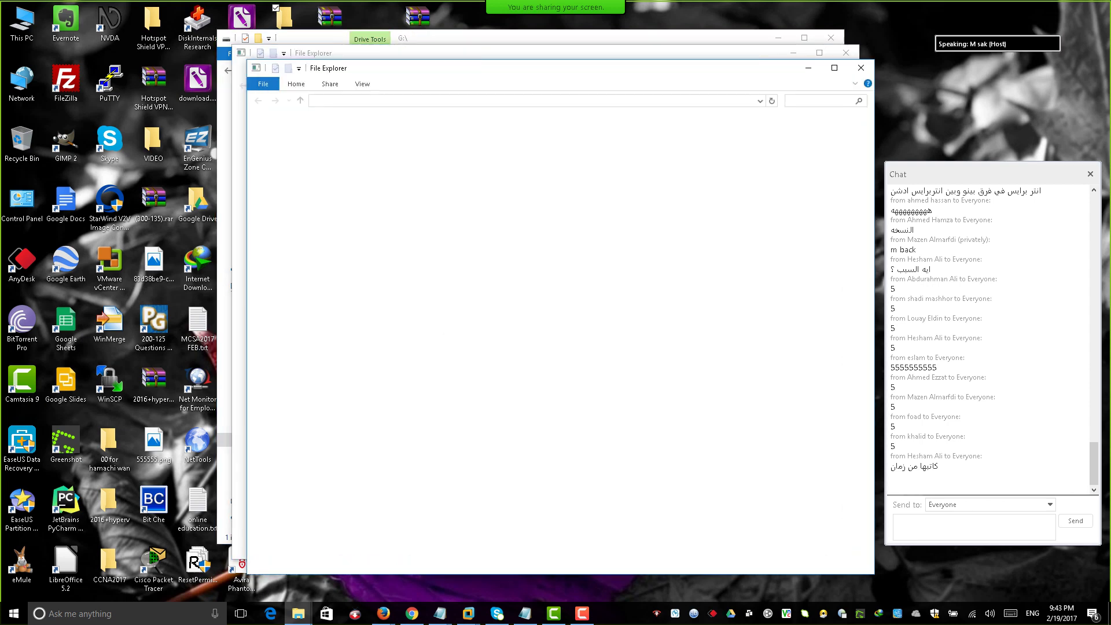
Decline formatting drives K:, I: and H:, dismissing each 'not accessible' error.
key(Tab)
key(Return)
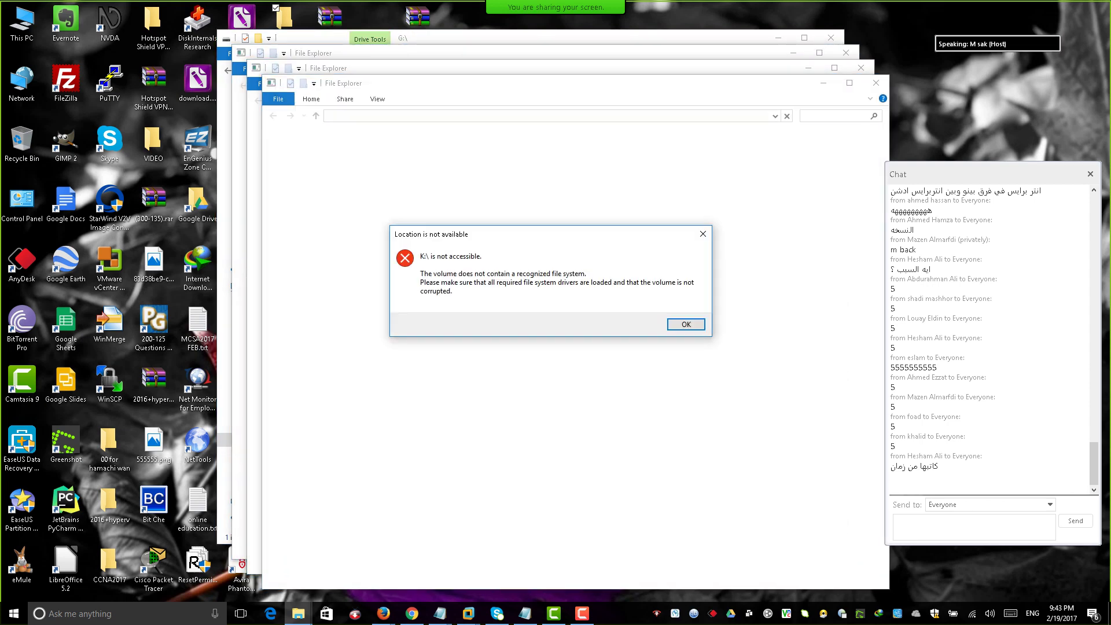
key(Return)
key(Tab)
key(Return)
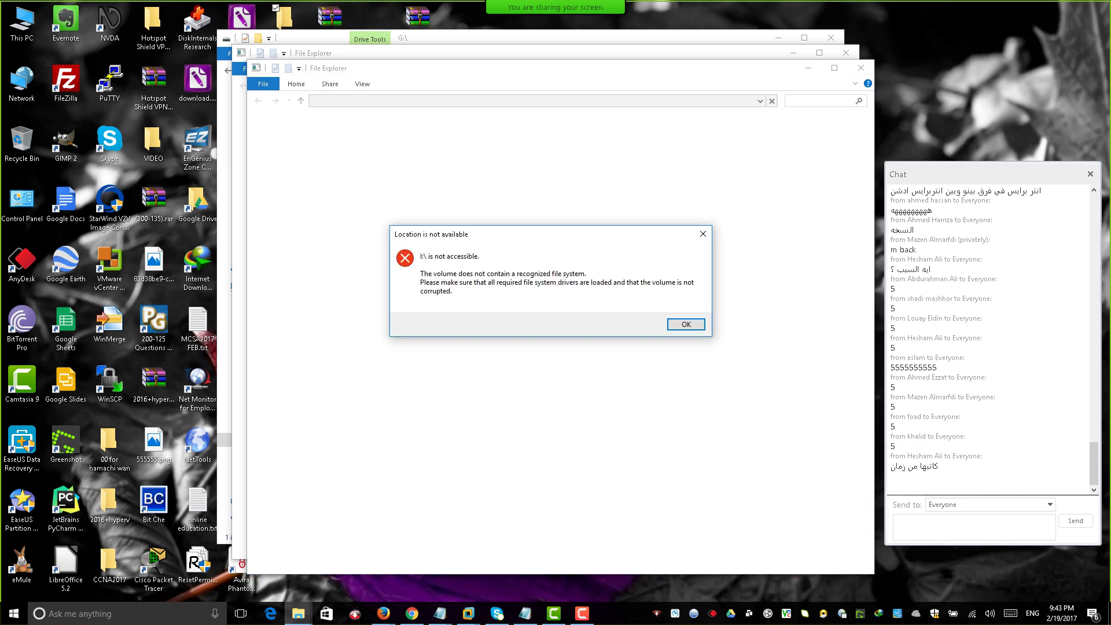
key(Return)
key(Tab)
key(Return)
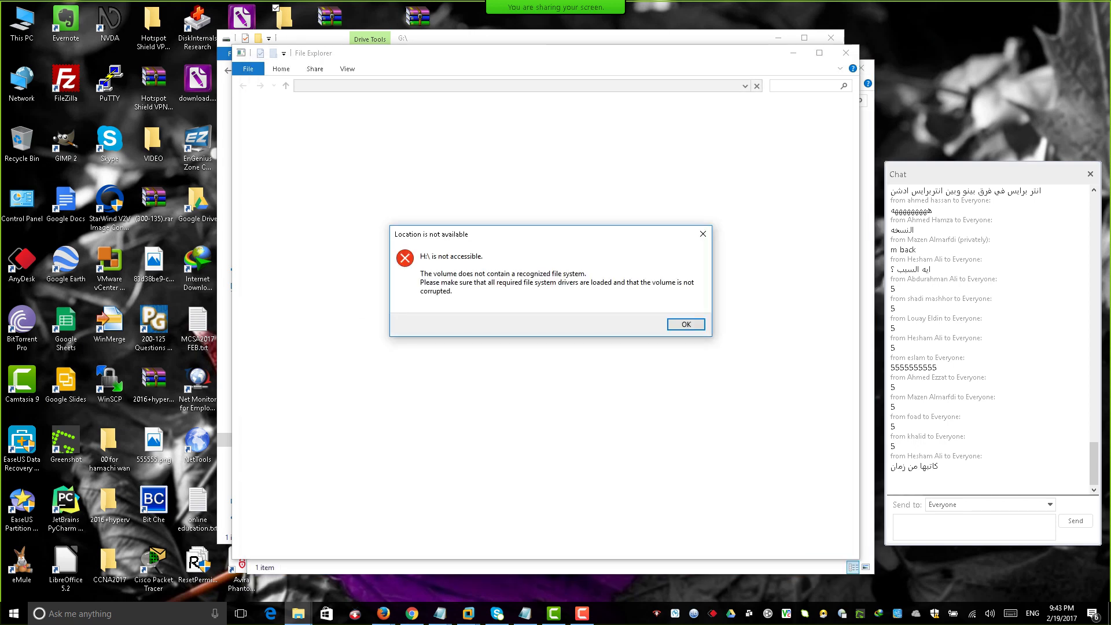
key(Return)
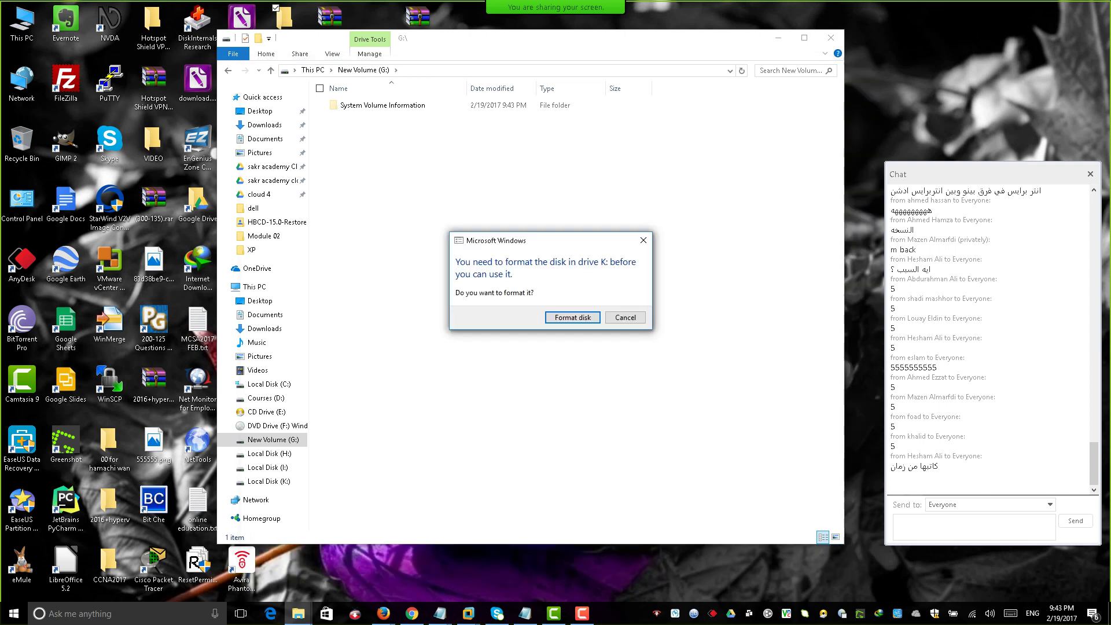
Decline the repeated format prompts for drives K:, I: and H:.
key(Tab)
key(Return)
key(Tab)
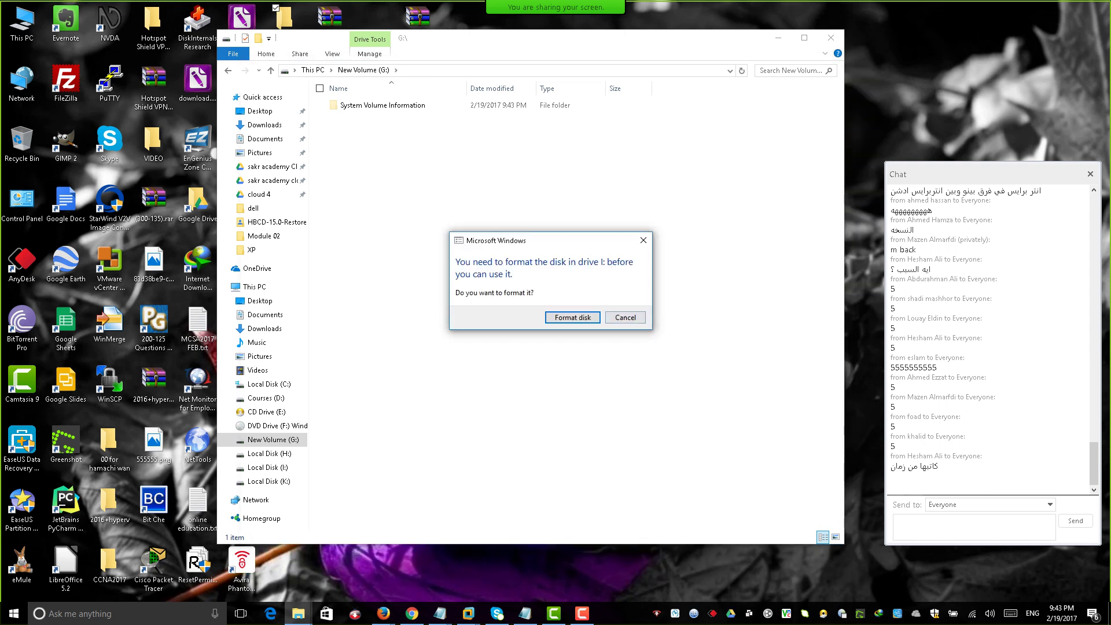
key(Return)
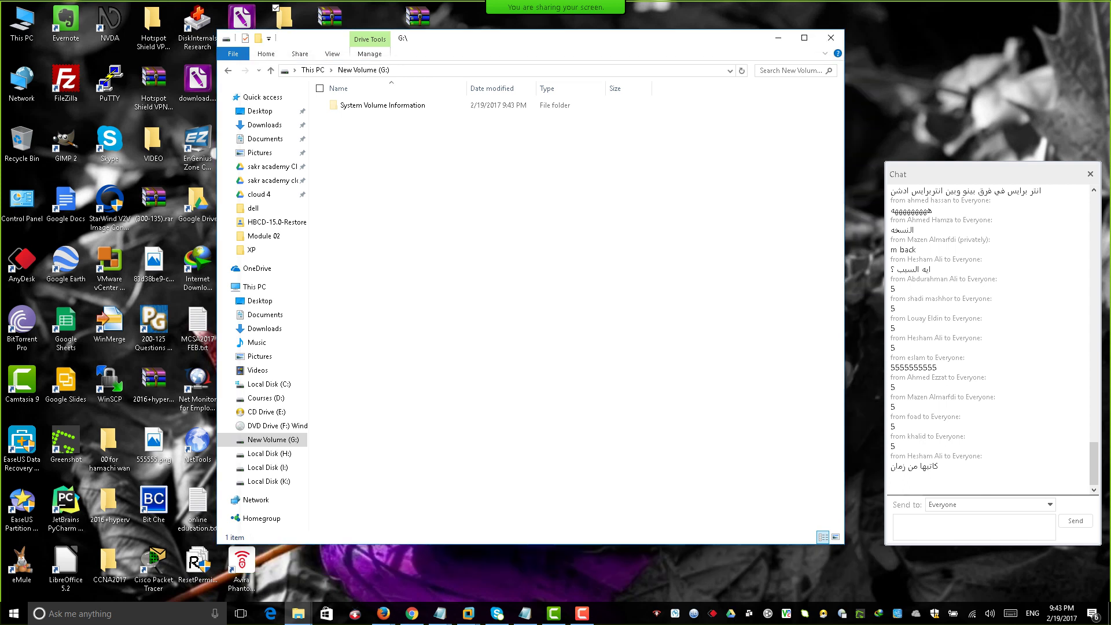
Open Disk Management via This PC > Manage, inspect Disk 2's 9.76 GB unallocated space, then close.
click(831, 37)
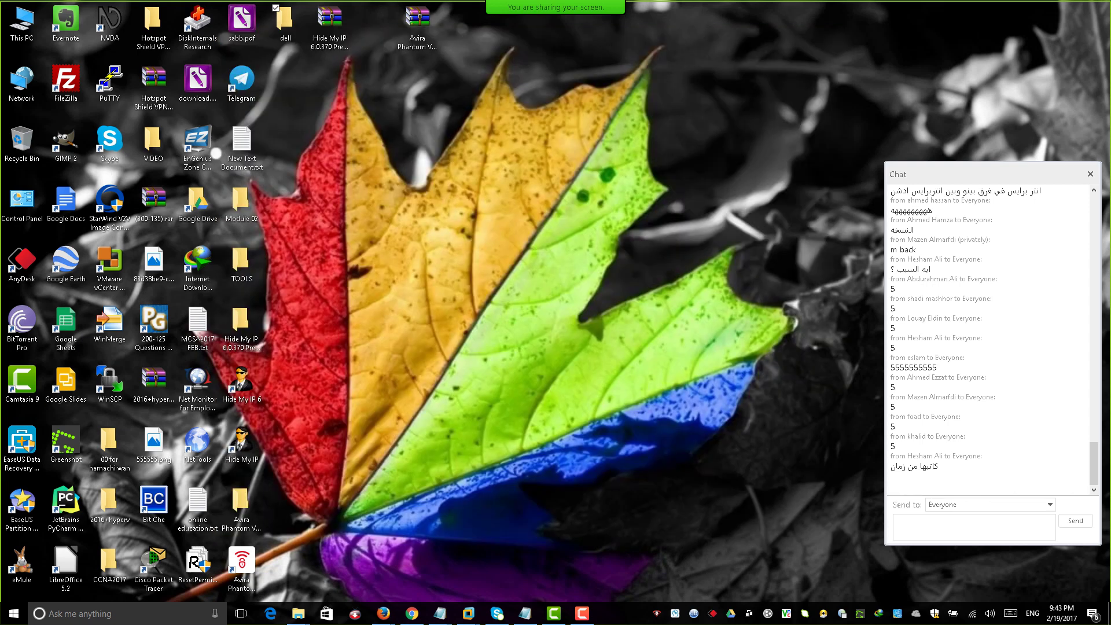
click(22, 24)
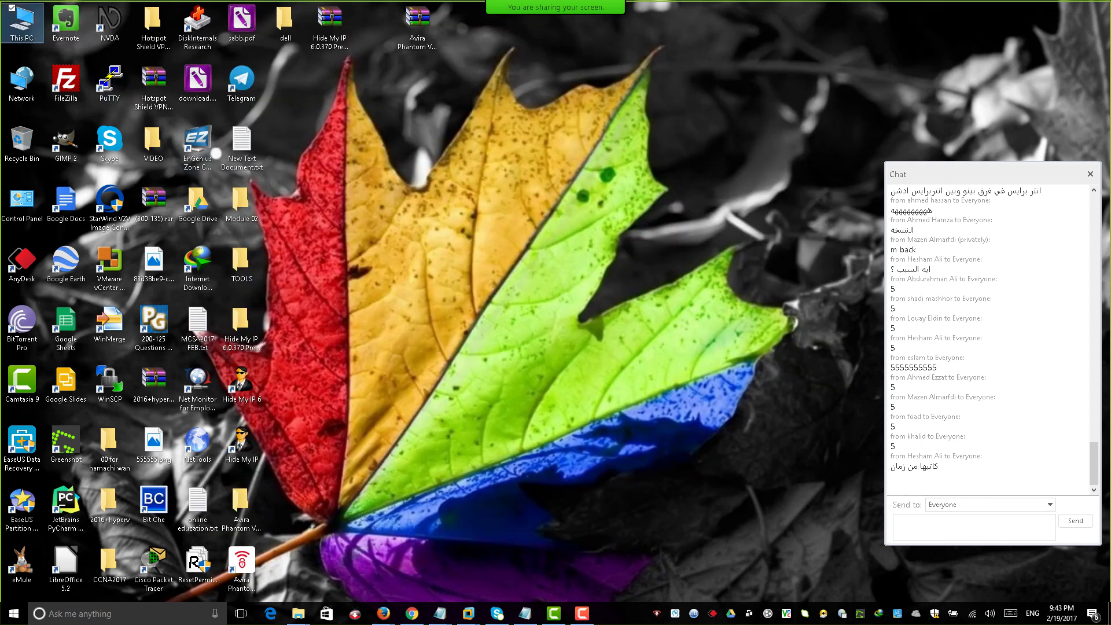
right_click(22, 23)
click(35, 52)
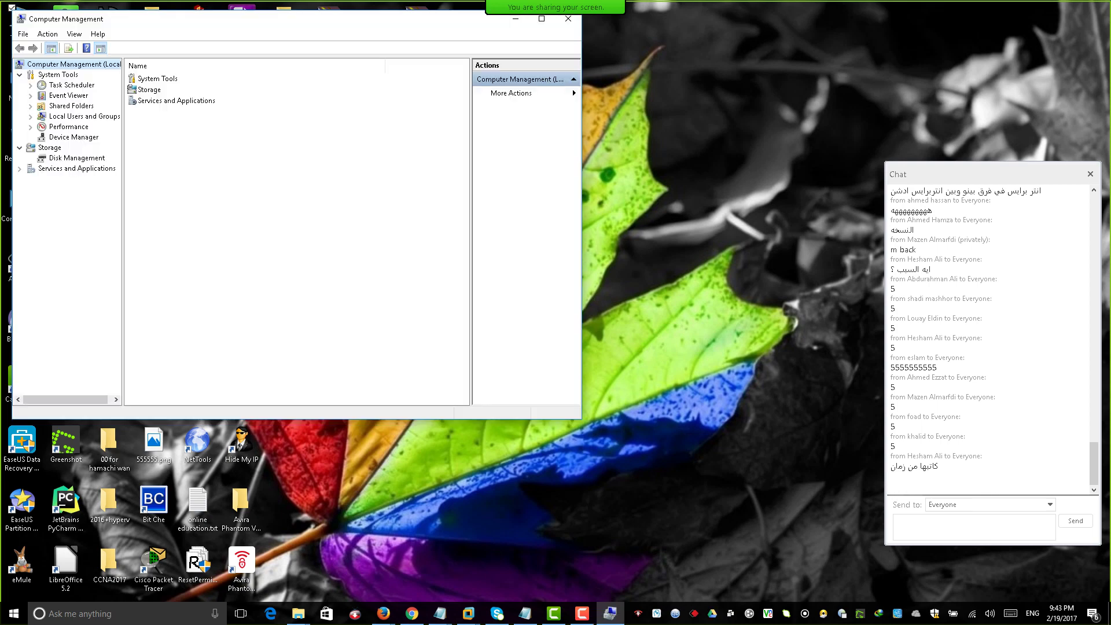
click(77, 158)
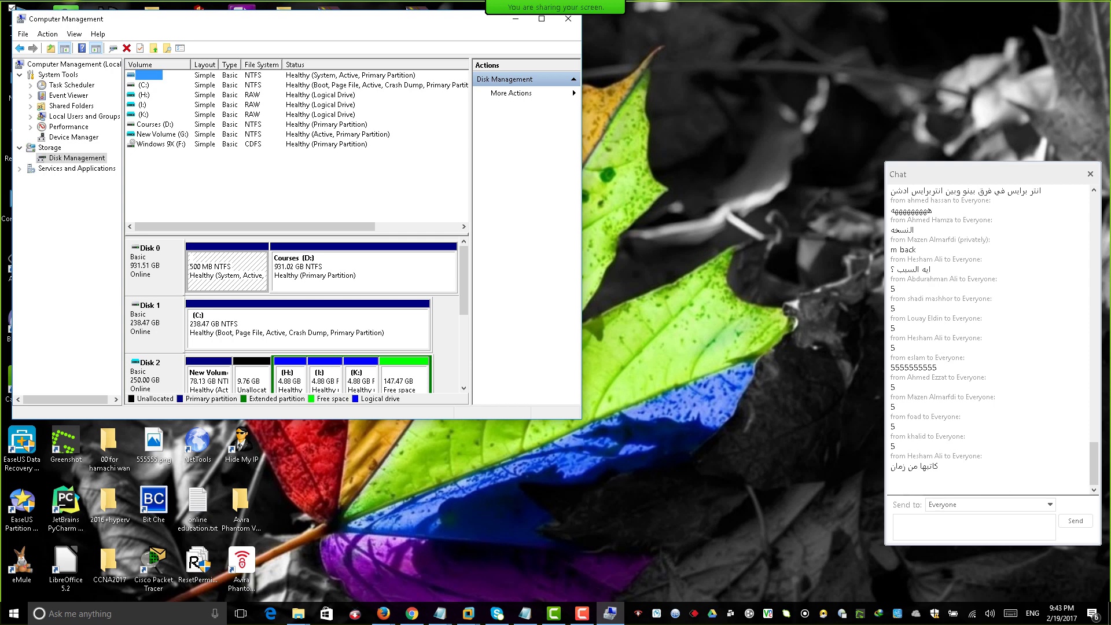
key(super+Up)
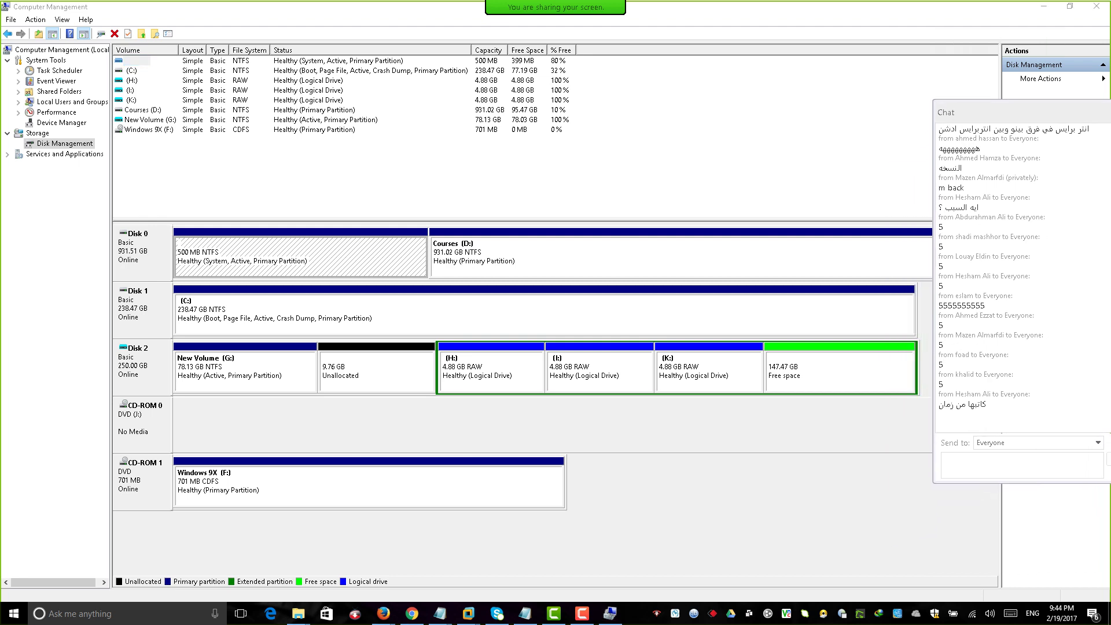
click(376, 371)
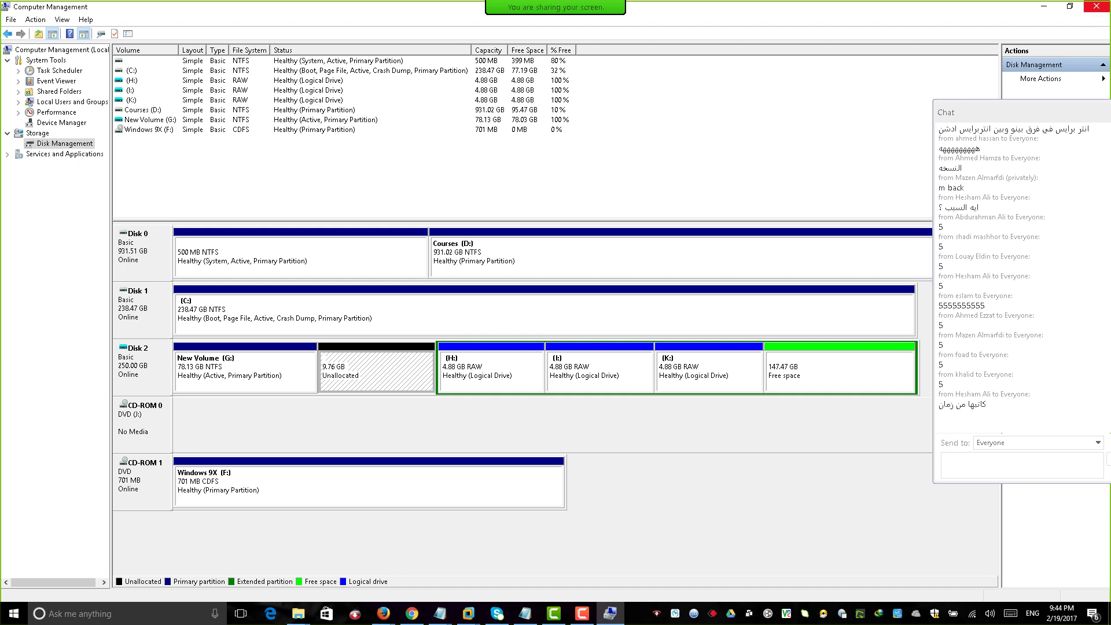
click(1096, 6)
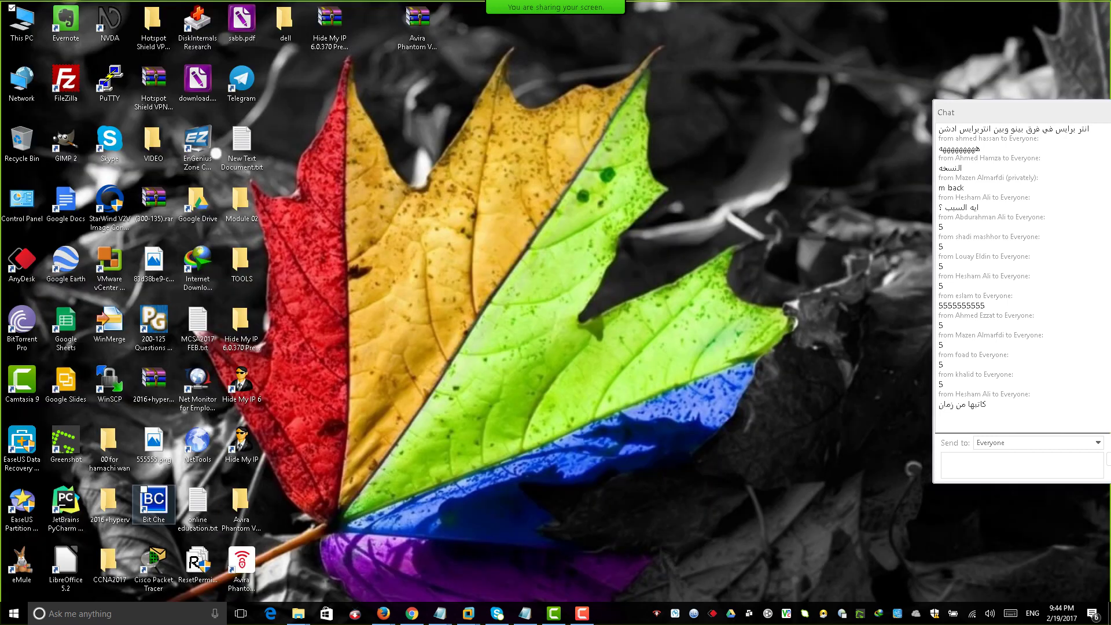
Launch EaseUS Partition Master and right-click Disk 3's 9.76 GB unallocated space.
click(22, 506)
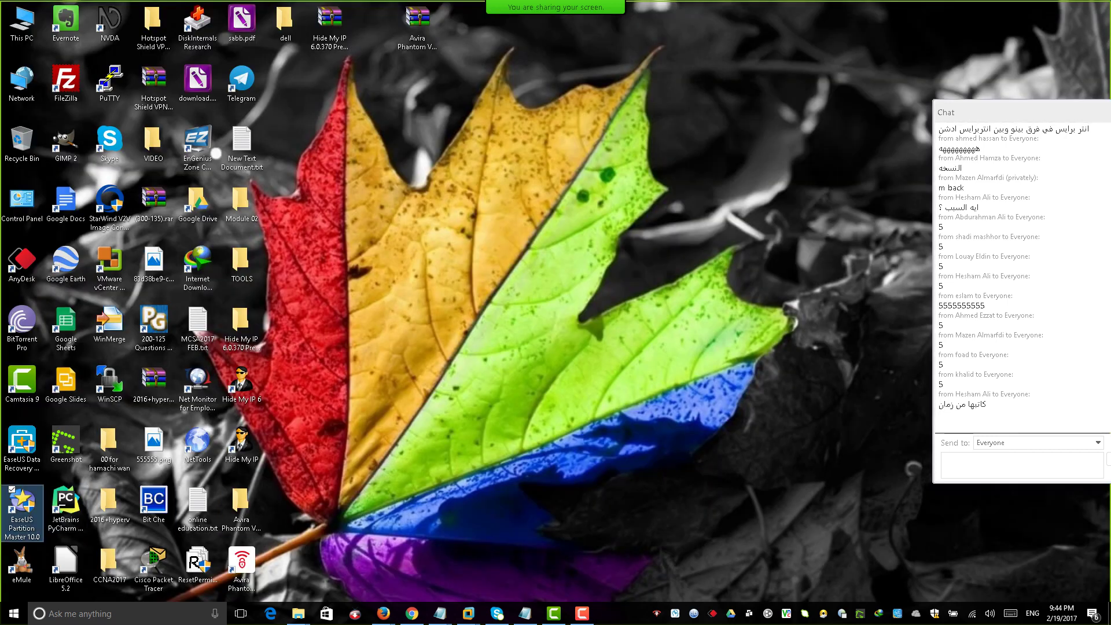
double_click(22, 506)
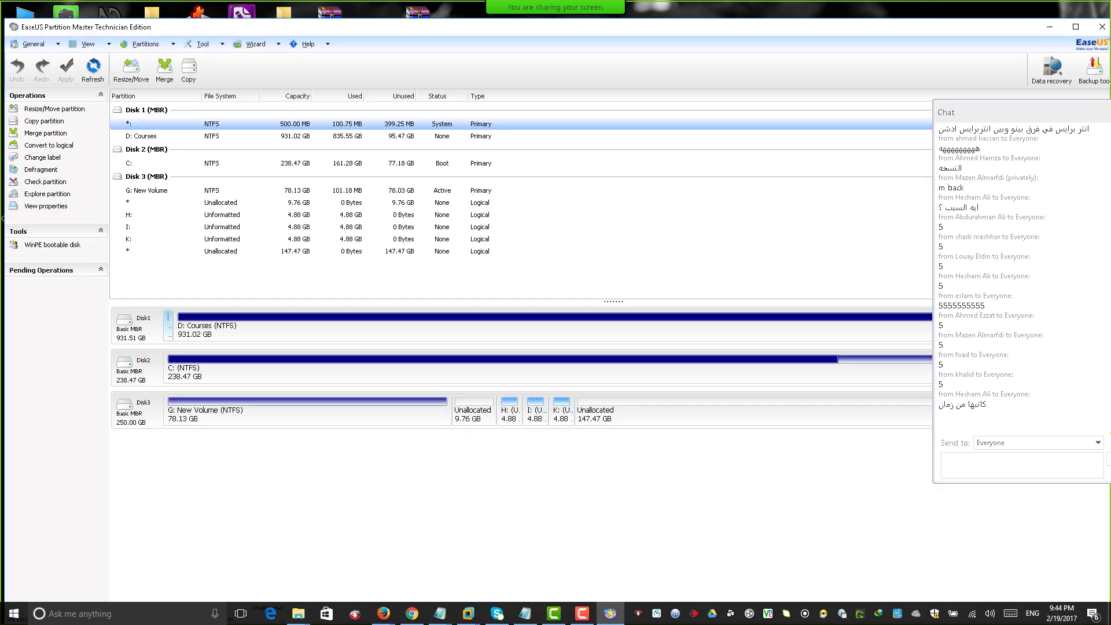
click(220, 203)
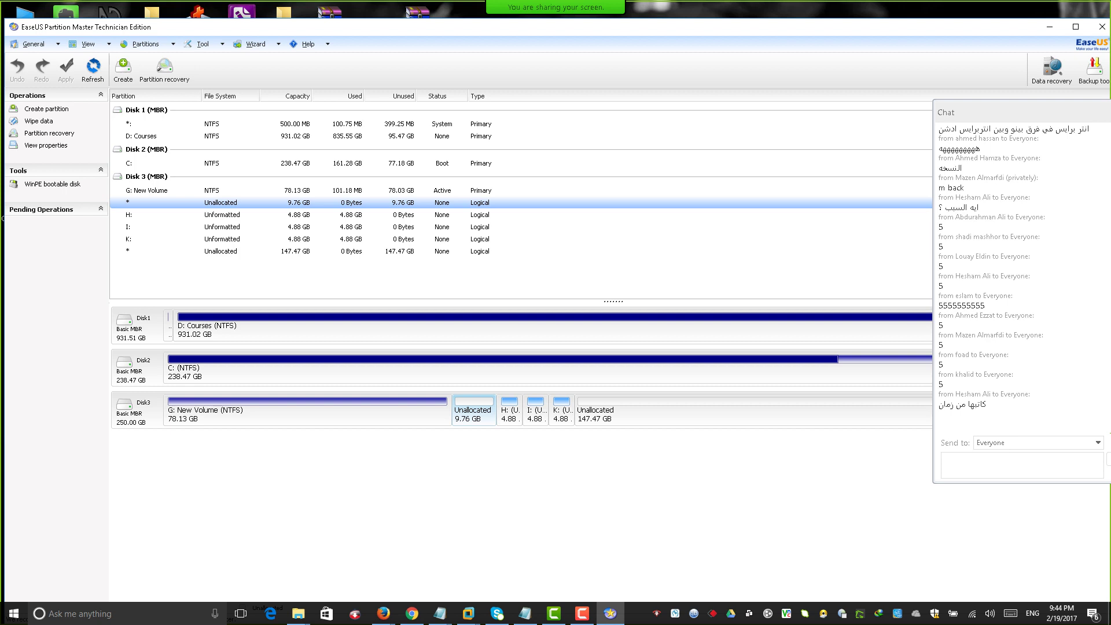
right_click(472, 411)
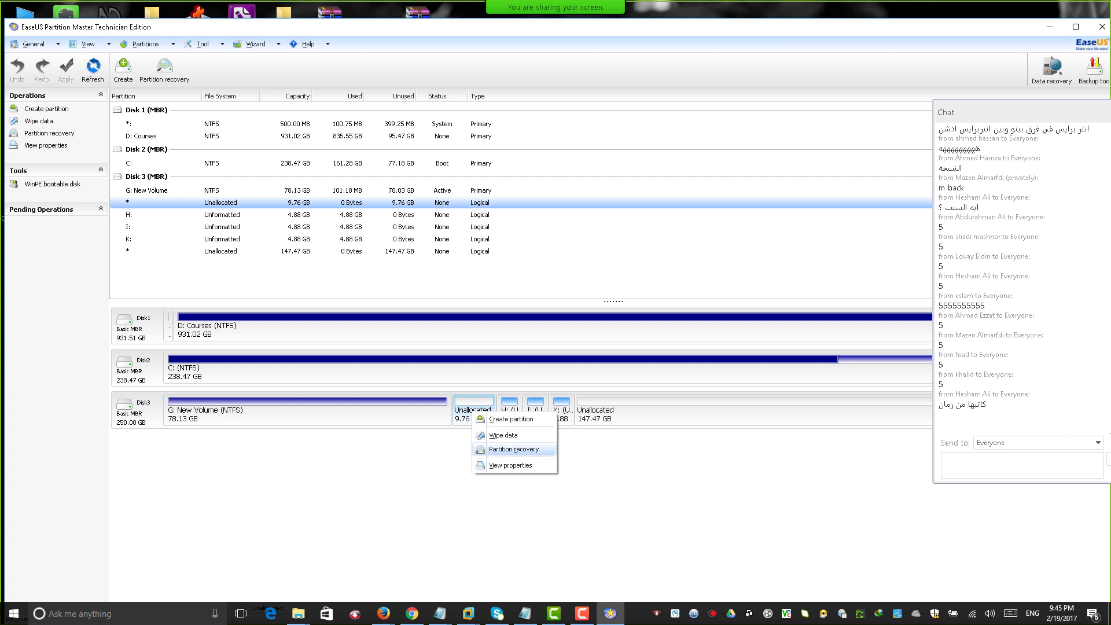
Fast-scan Disk 3's unallocated space, mark the deleted New Volume, and recover it.
click(514, 449)
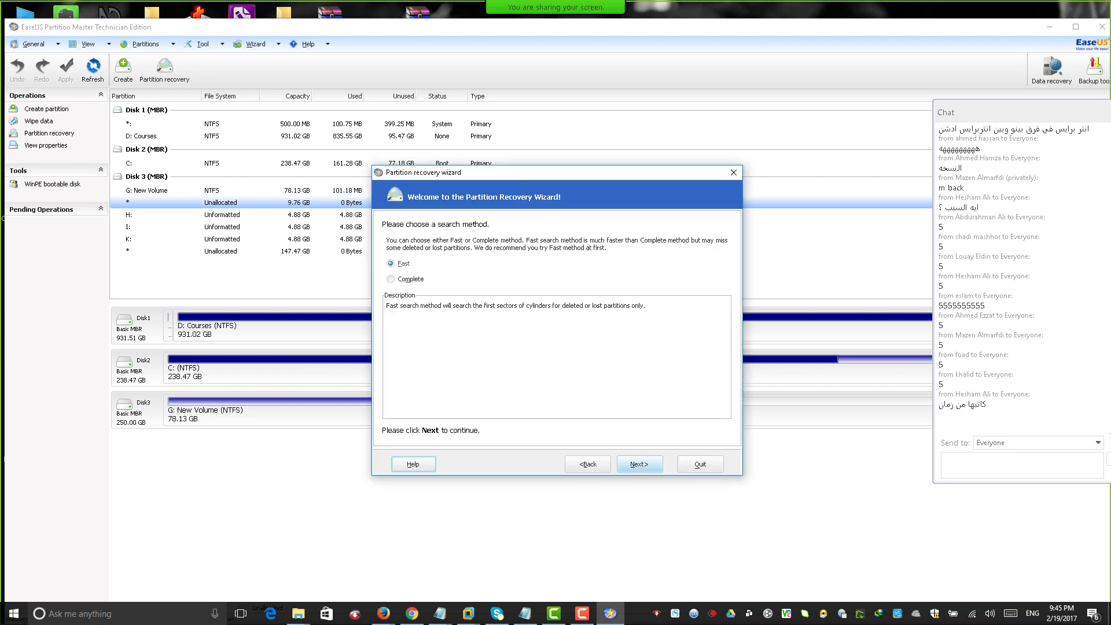
click(639, 464)
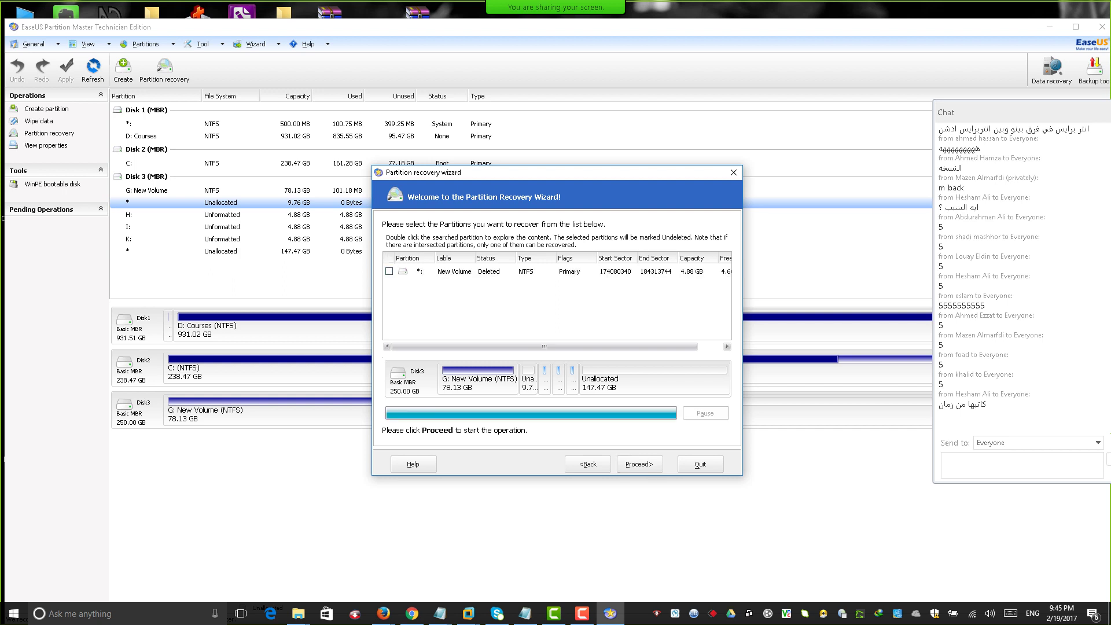
click(455, 271)
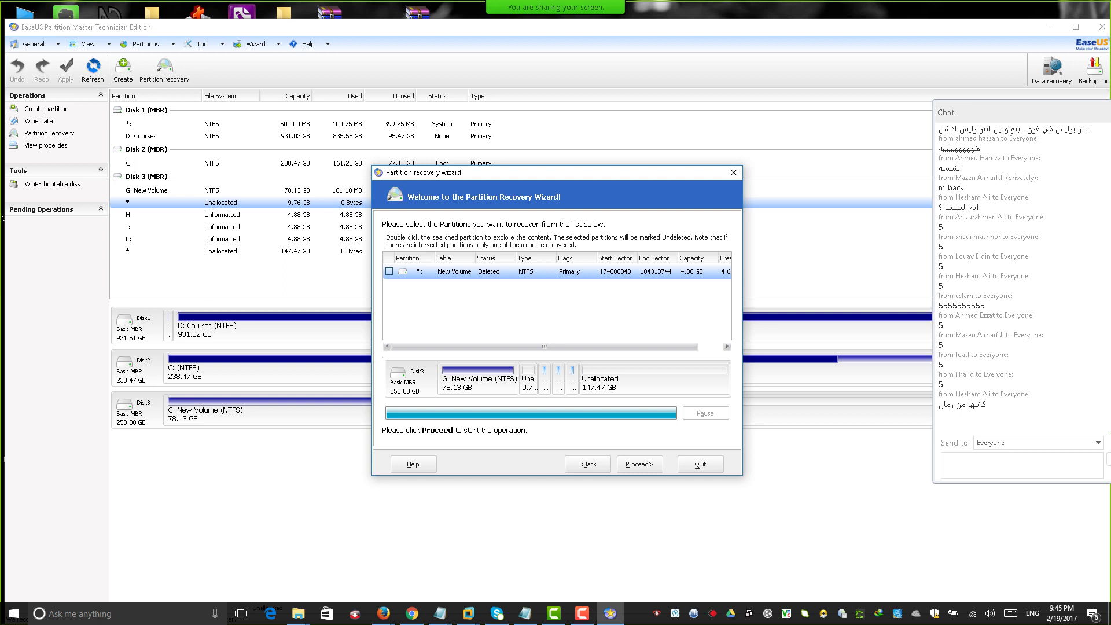
key(space)
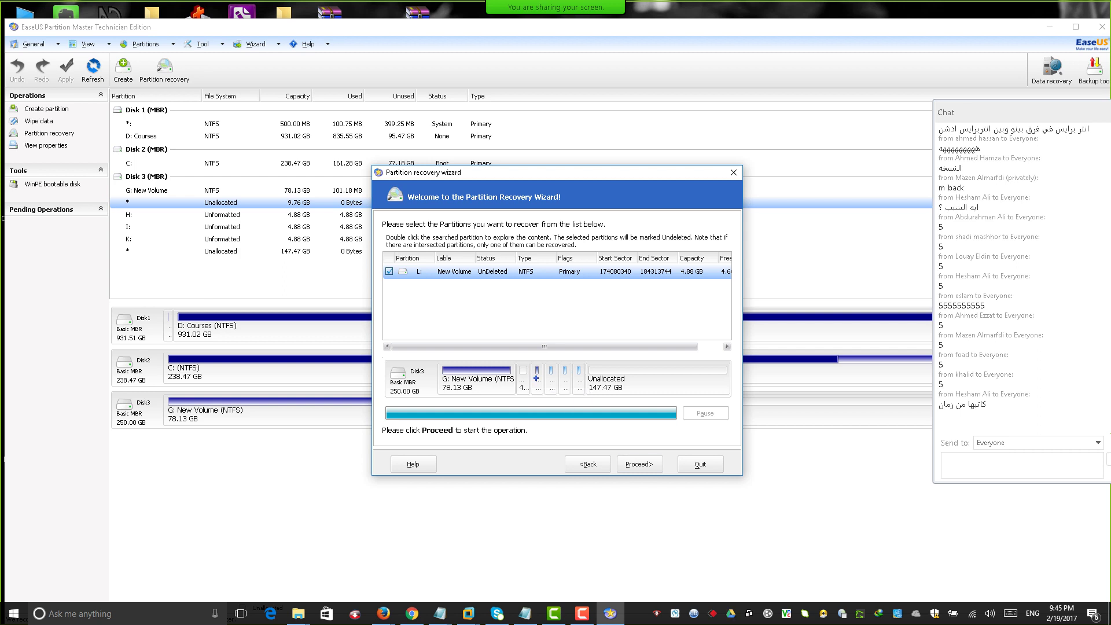
click(639, 464)
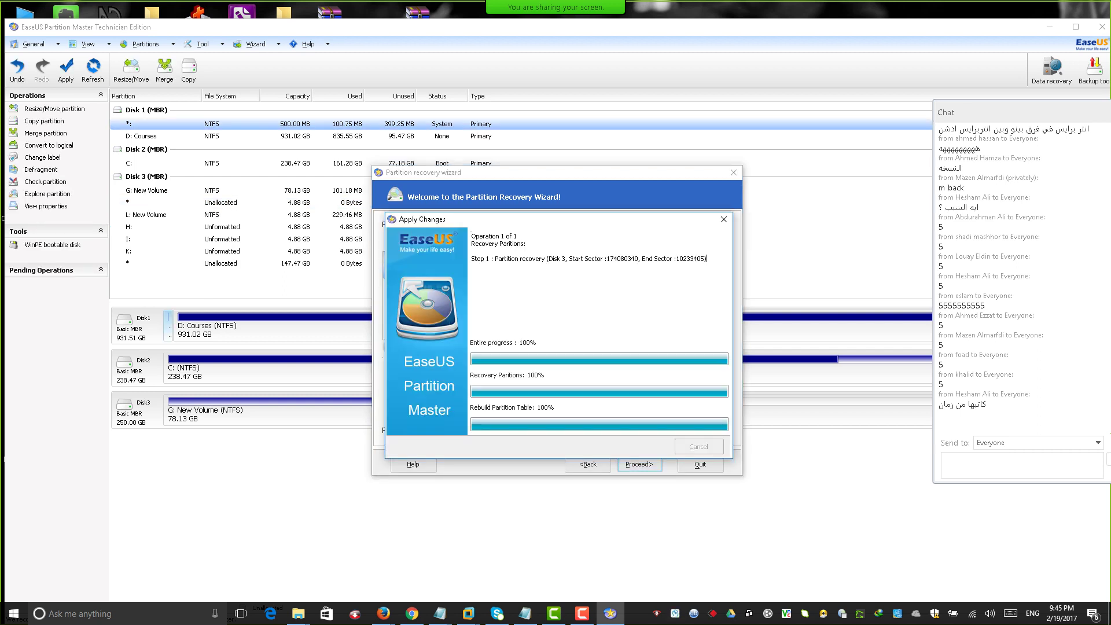
key(Return)
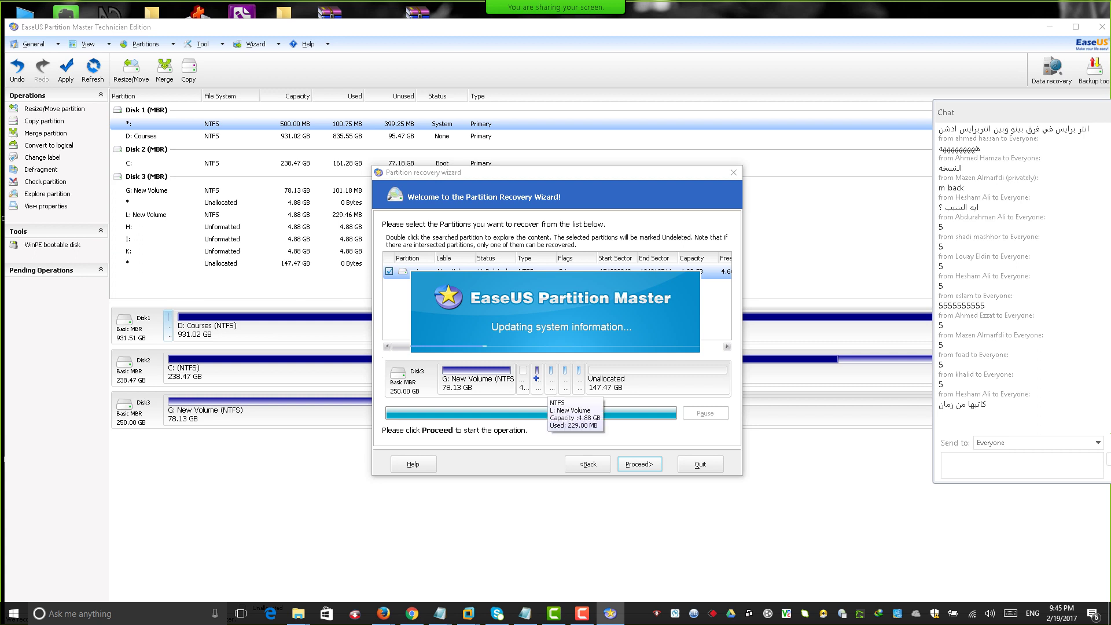
key(Return)
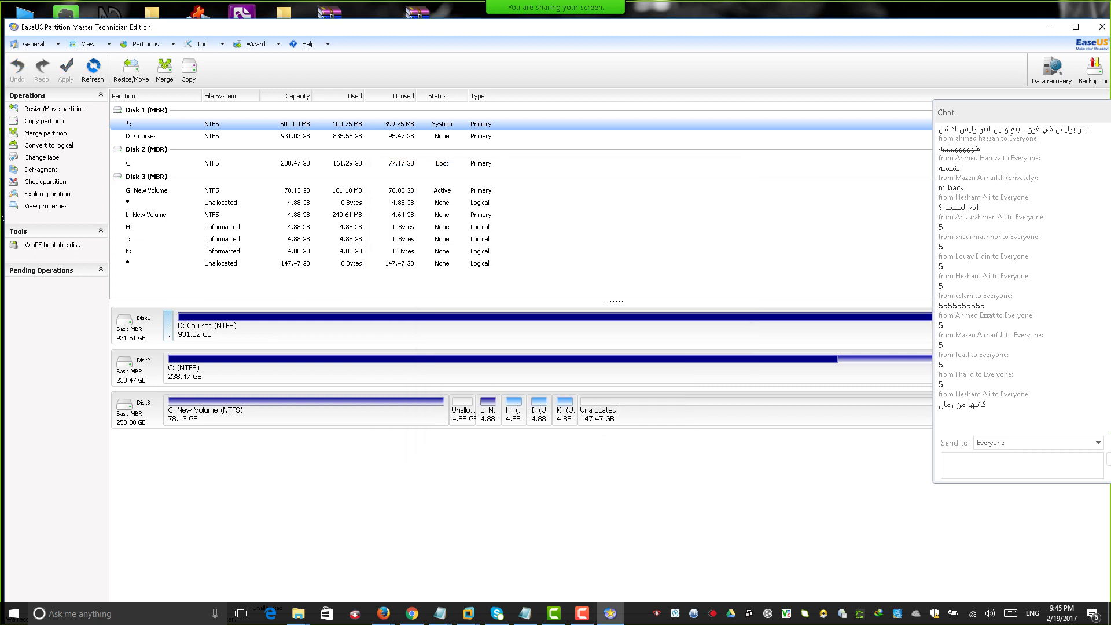
Explore L: New Volume's contents by expanding folder 1, then close the viewer and minimize EaseUS.
click(492, 404)
right_click(492, 404)
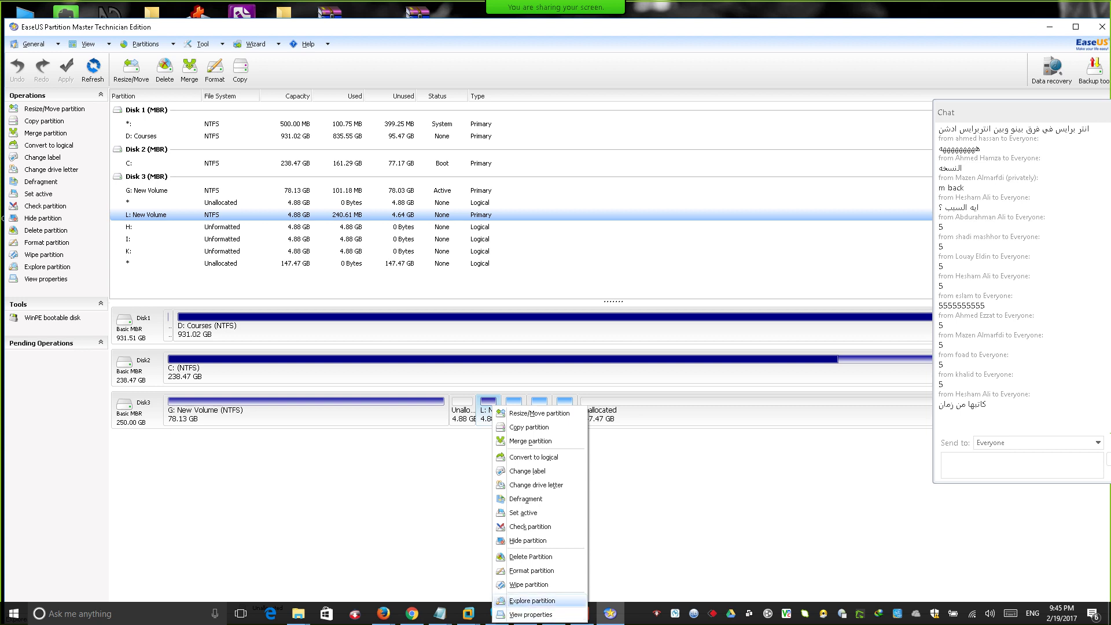
click(533, 601)
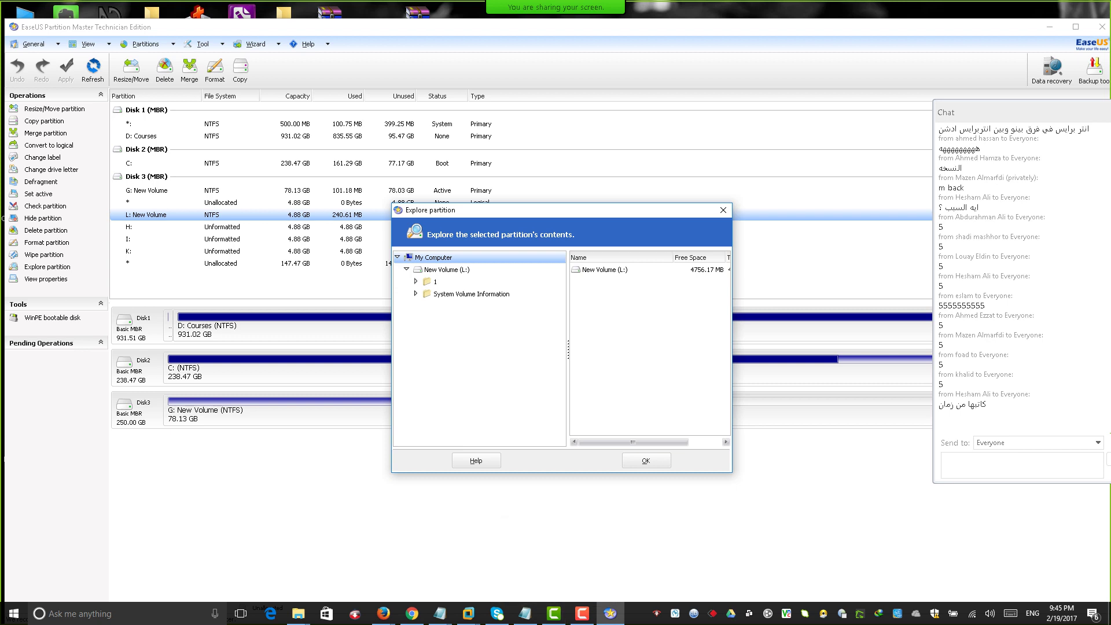
click(416, 282)
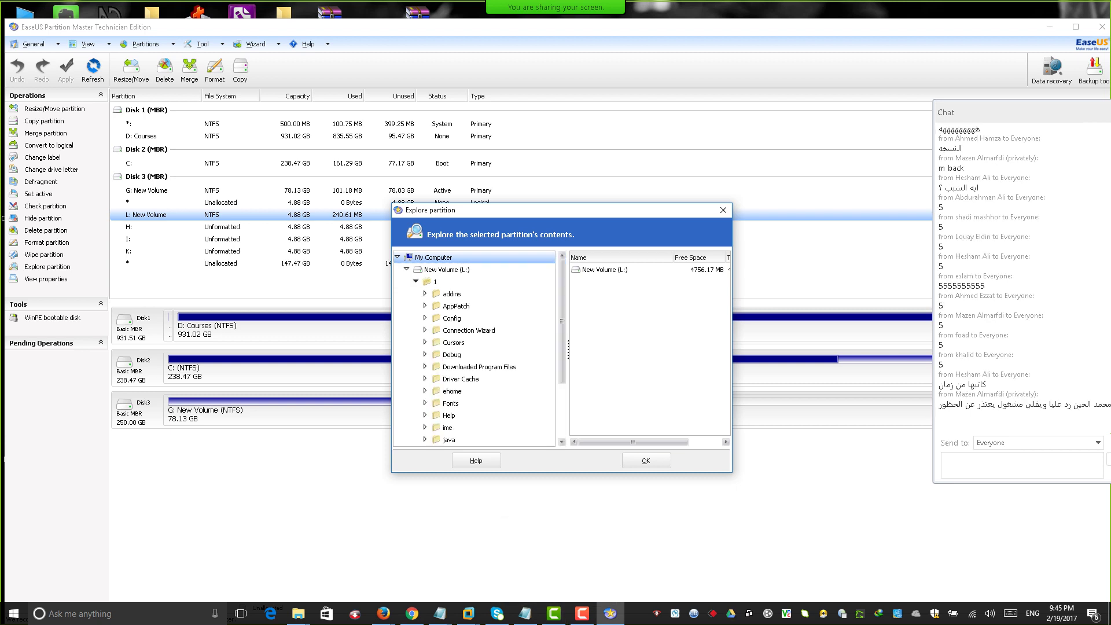
click(416, 281)
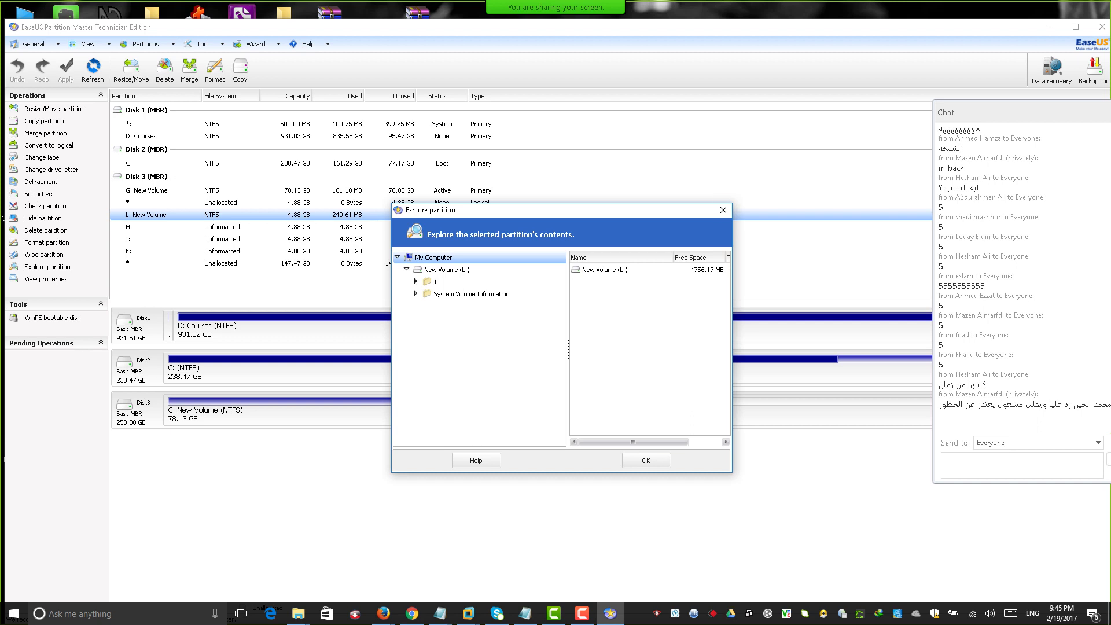
click(416, 282)
click(416, 281)
click(724, 209)
click(1049, 26)
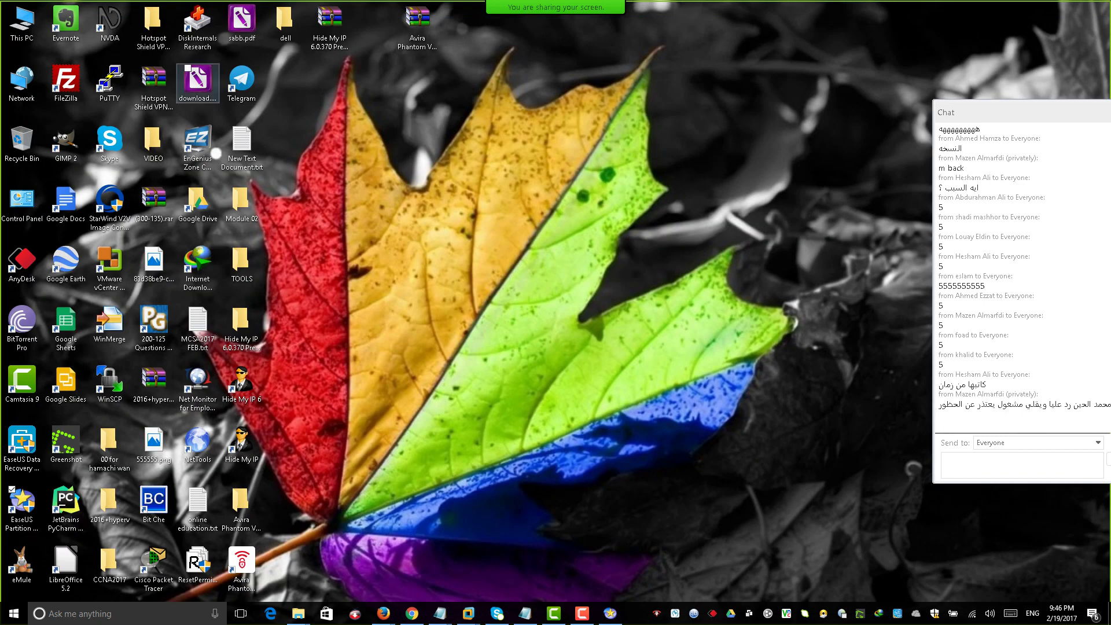
double_click(21, 24)
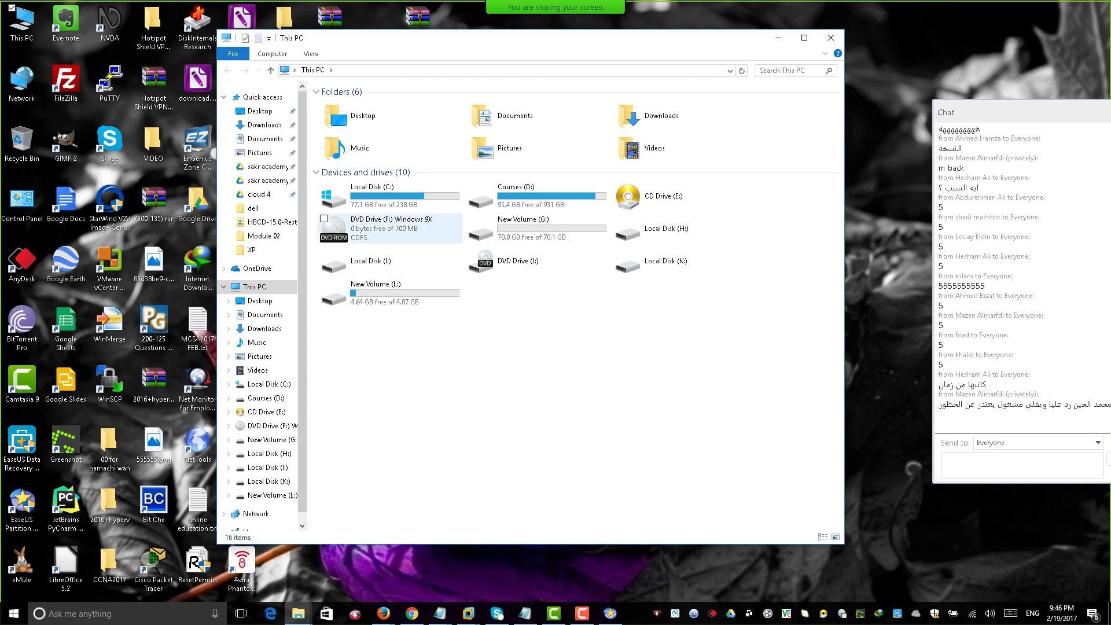
double_click(376, 292)
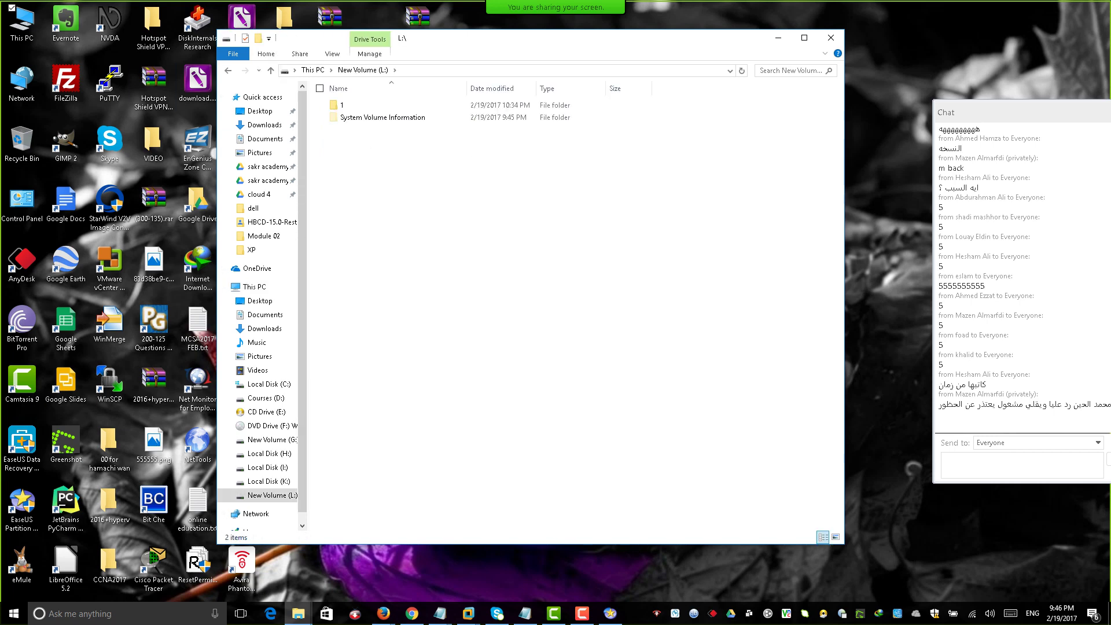
double_click(342, 105)
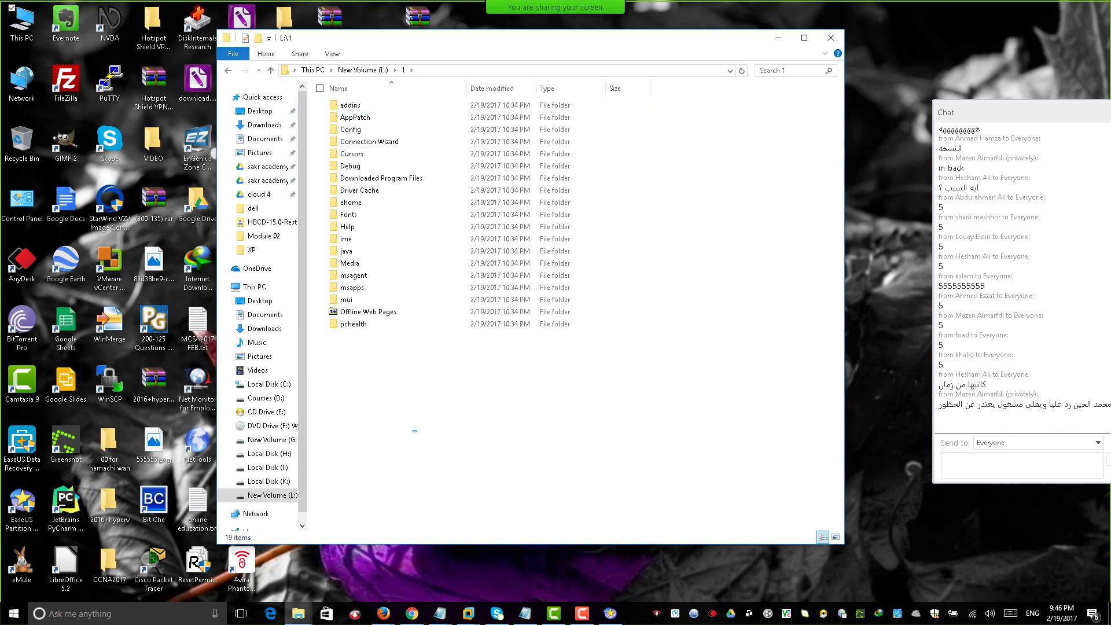
drag(417, 432, 479, 529)
click(312, 69)
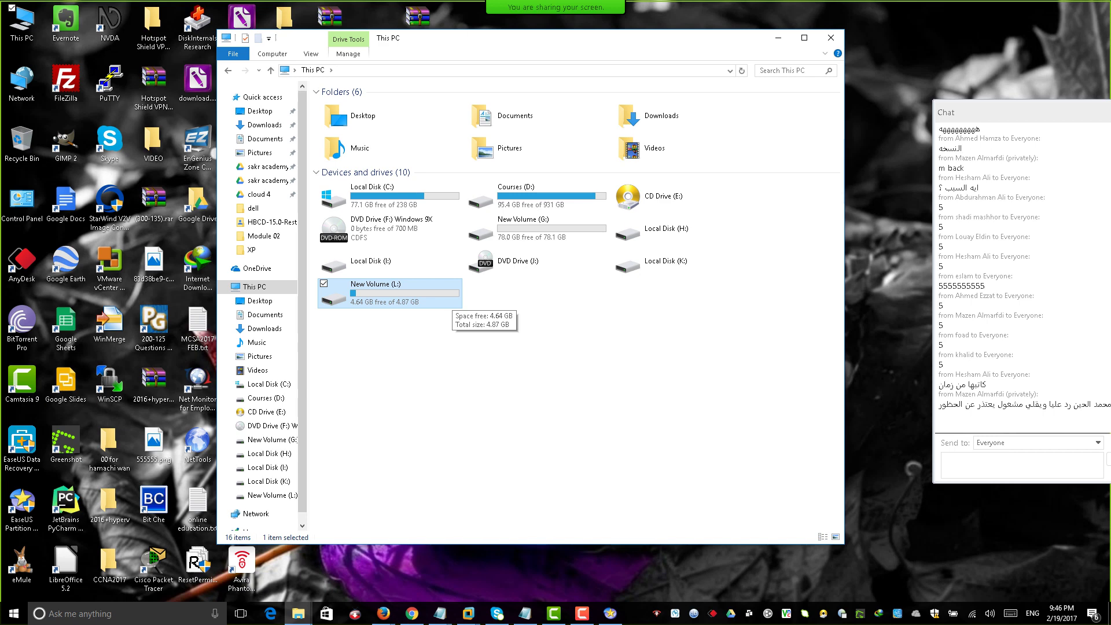
key(Return)
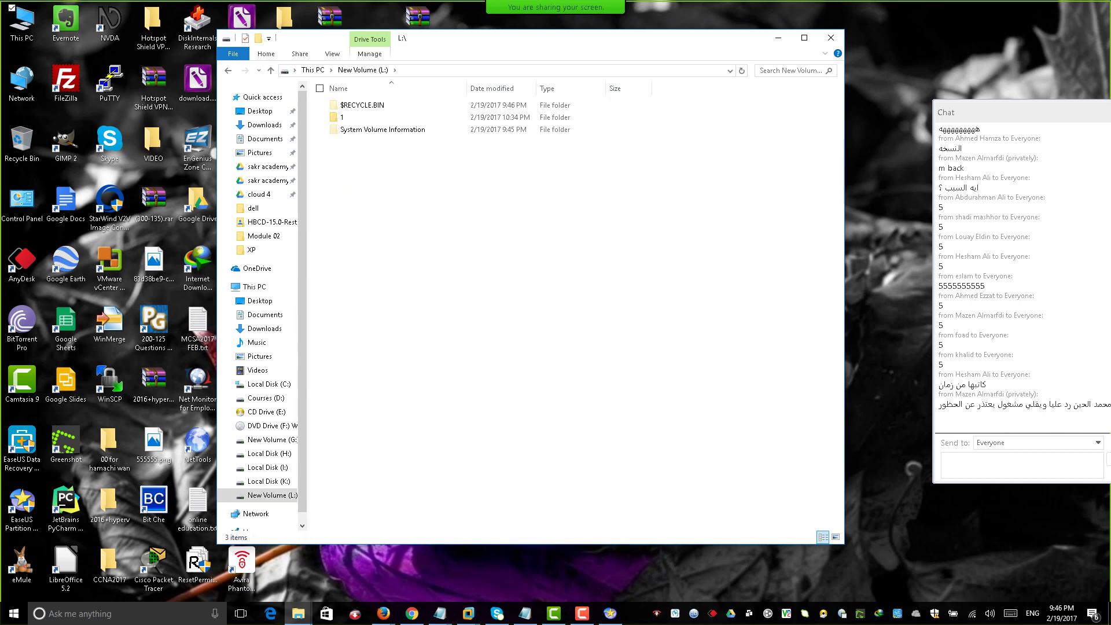
double_click(347, 117)
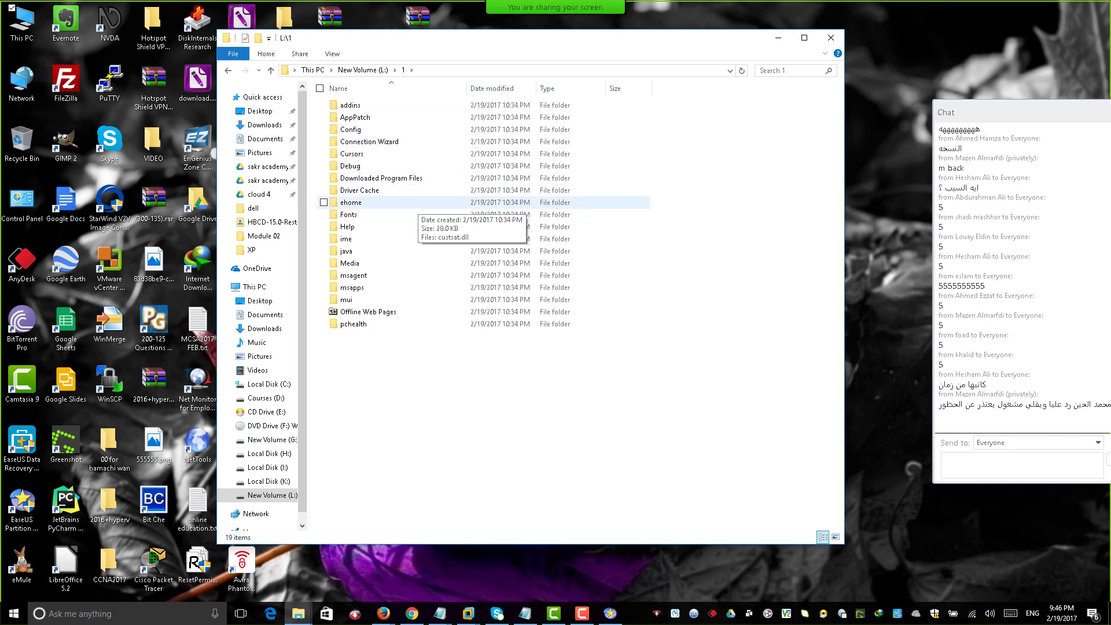
click(312, 69)
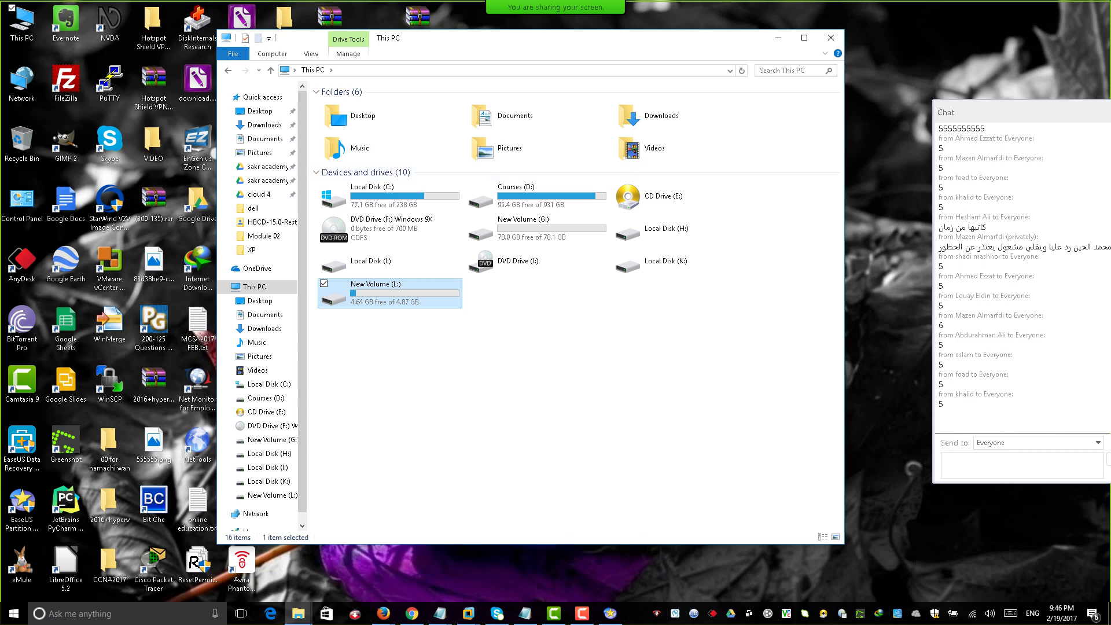
triple_click(984, 316)
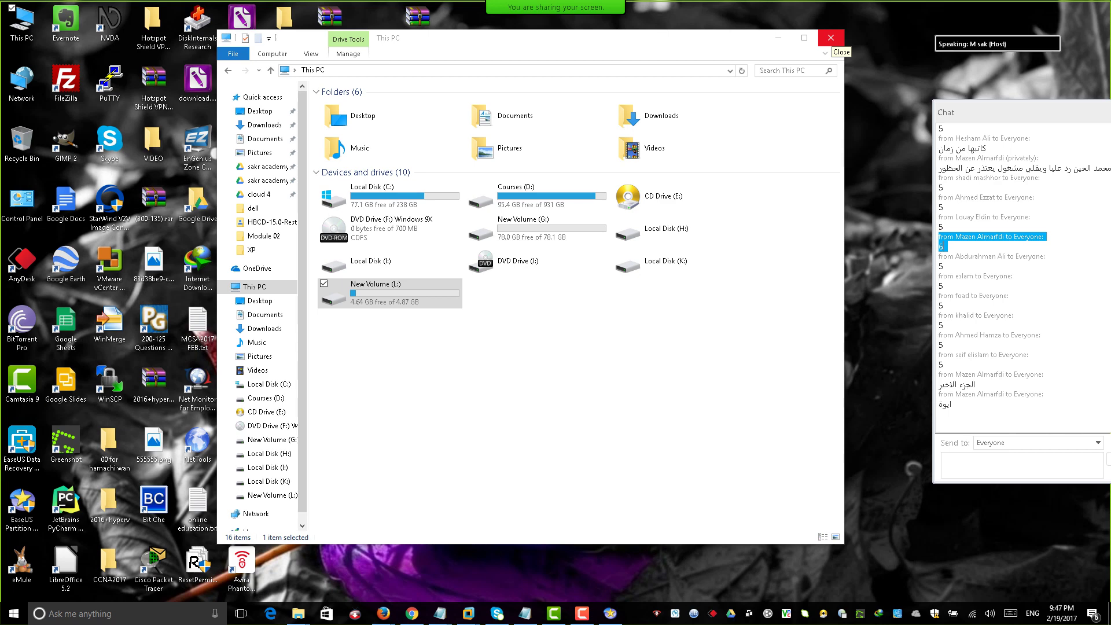
click(832, 38)
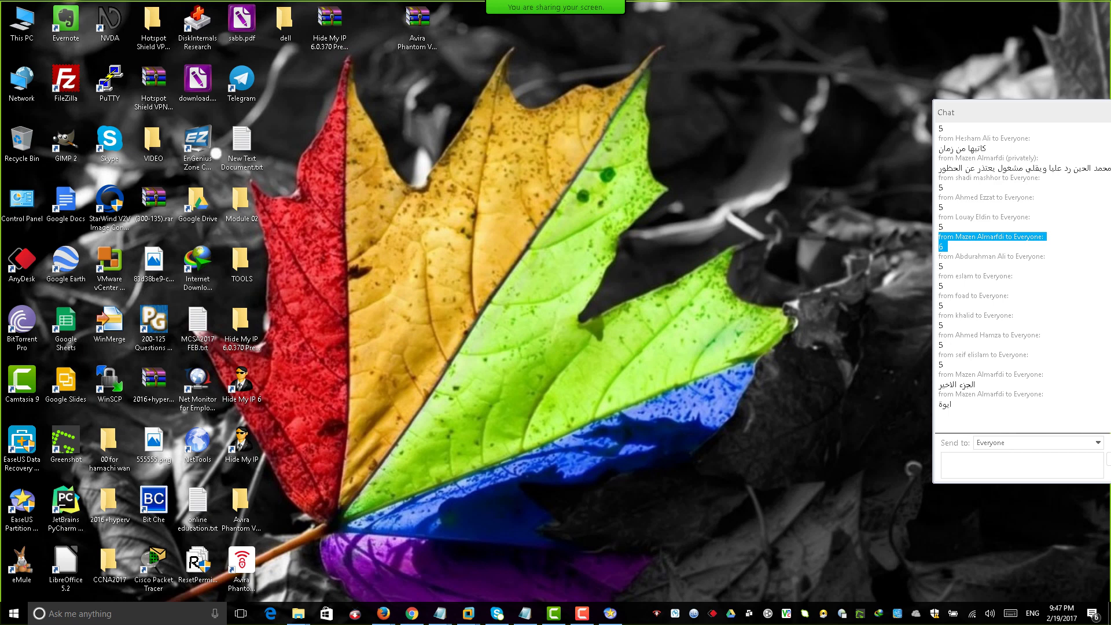
Reopen EaseUS, start a Fast partition recovery on the 4.88 GB unallocated space, then quit.
mouse_move(468, 614)
click(21, 504)
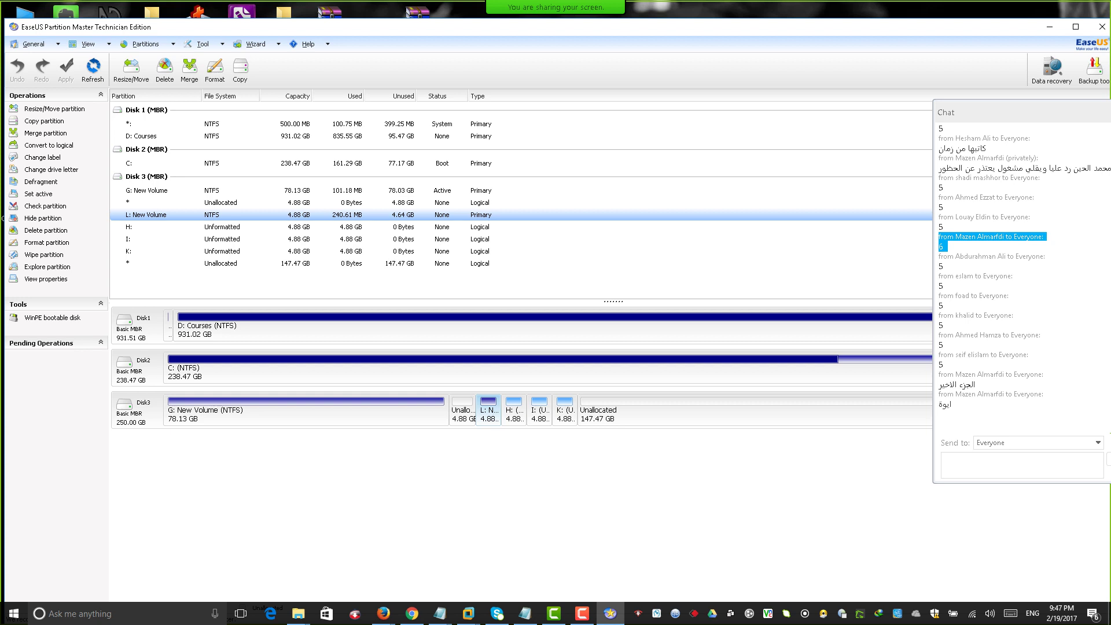
right_click(459, 412)
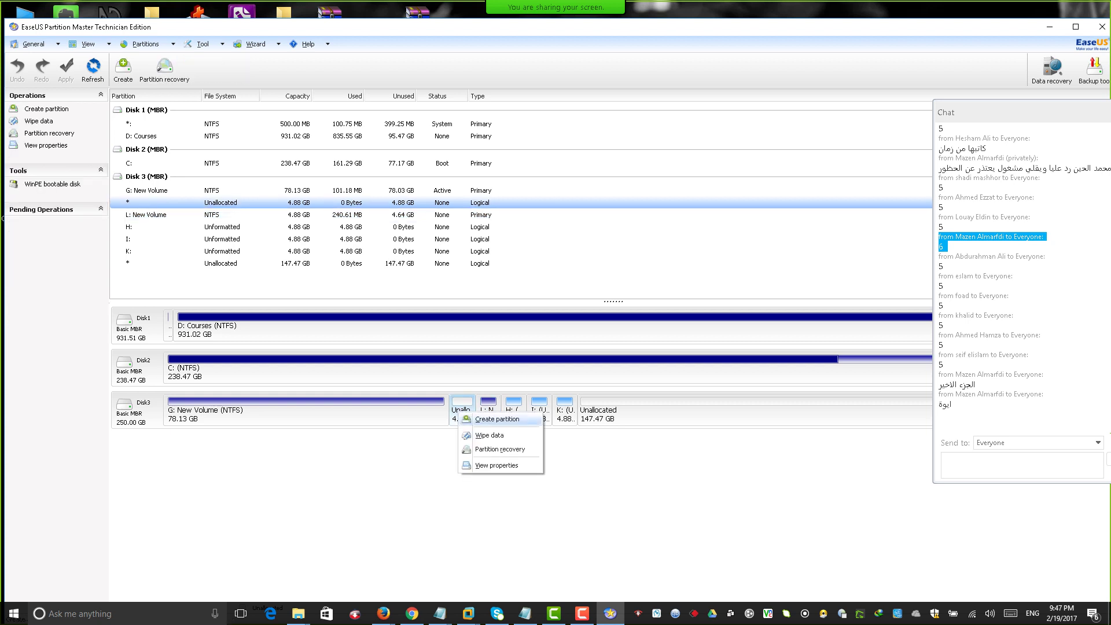
click(500, 449)
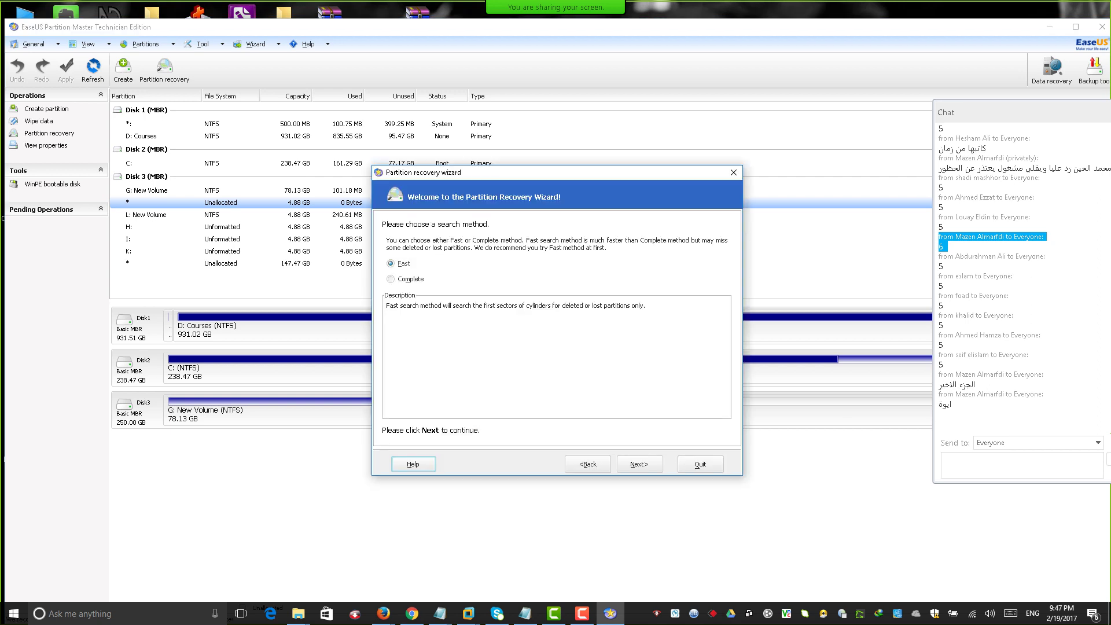
click(639, 464)
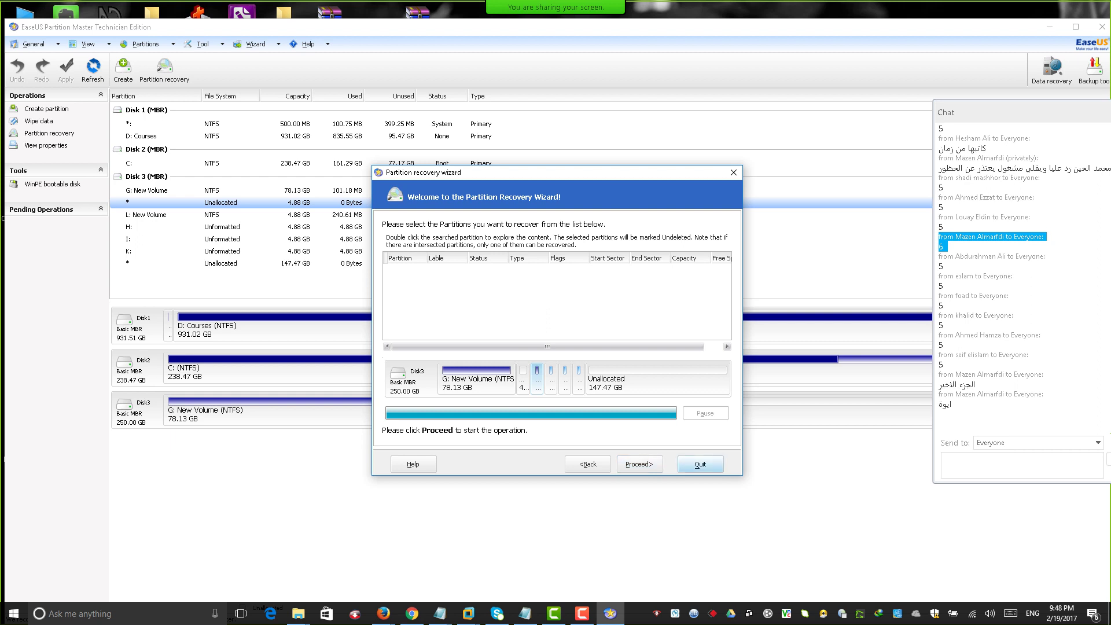
click(701, 464)
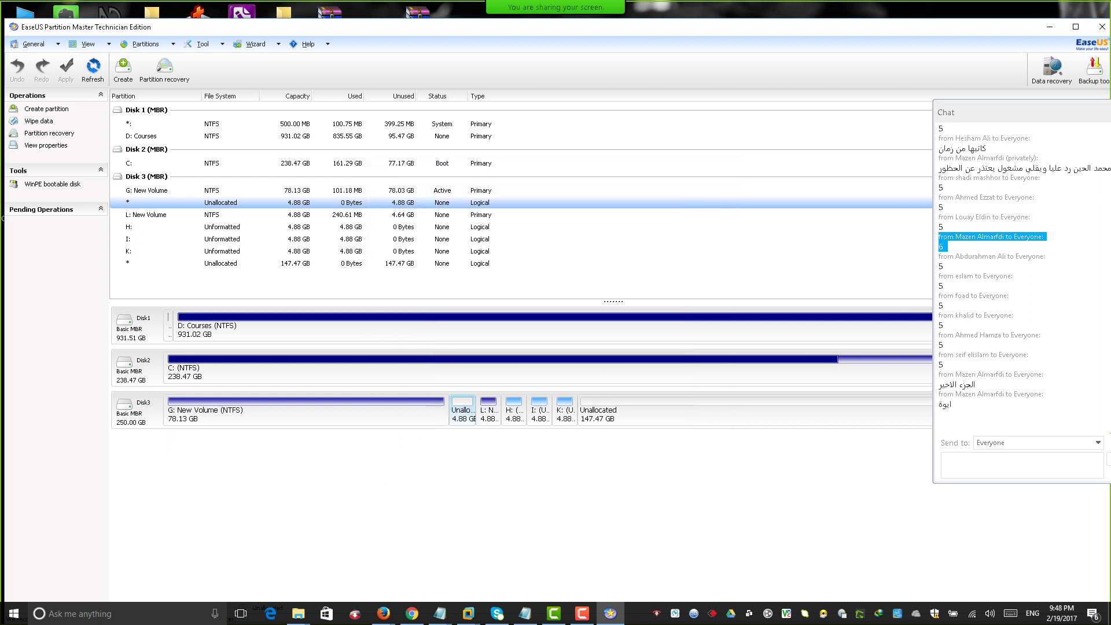
click(490, 412)
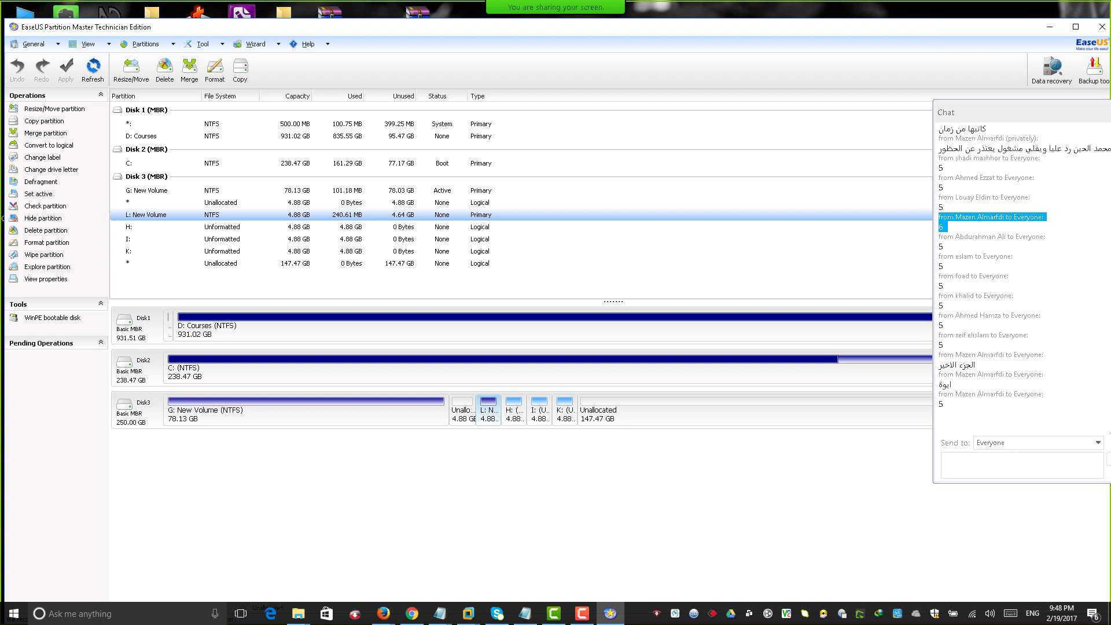
right_click(137, 403)
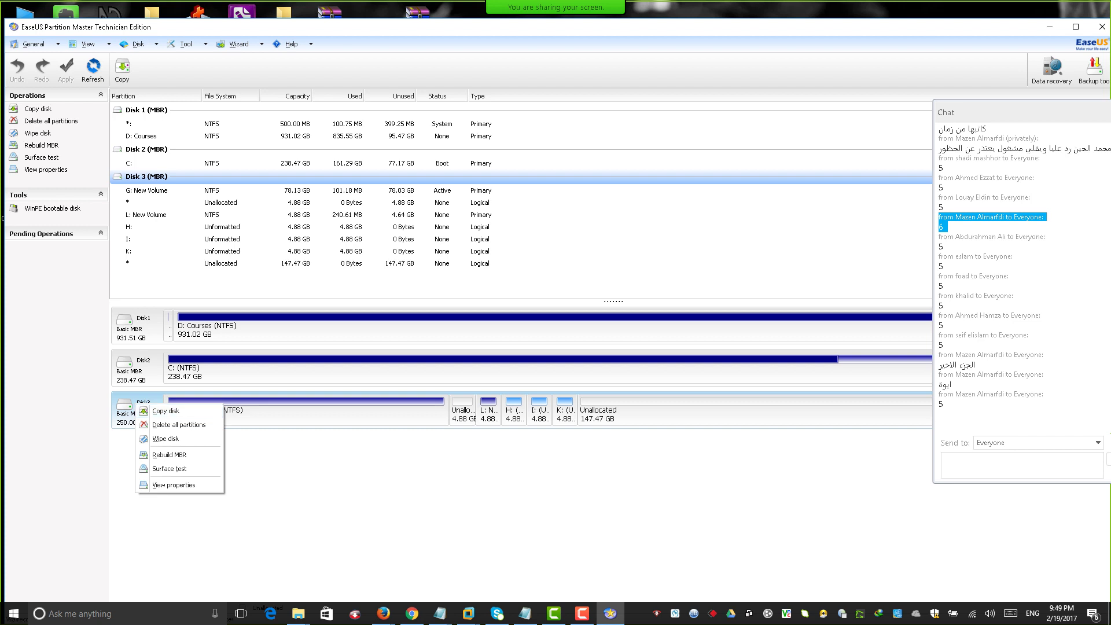
key(Escape)
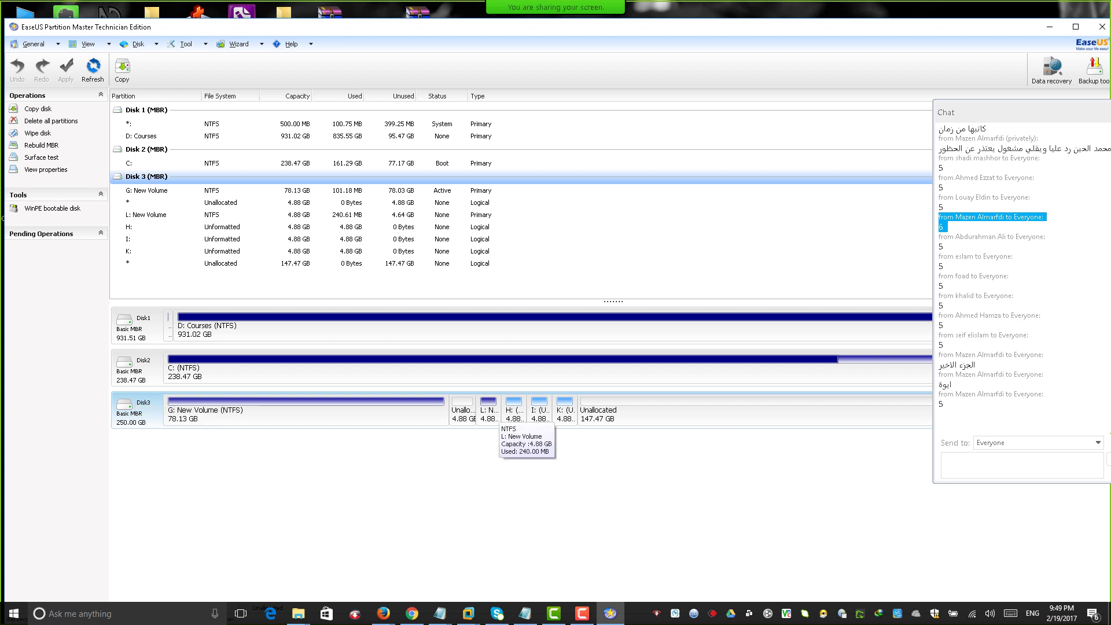
click(489, 412)
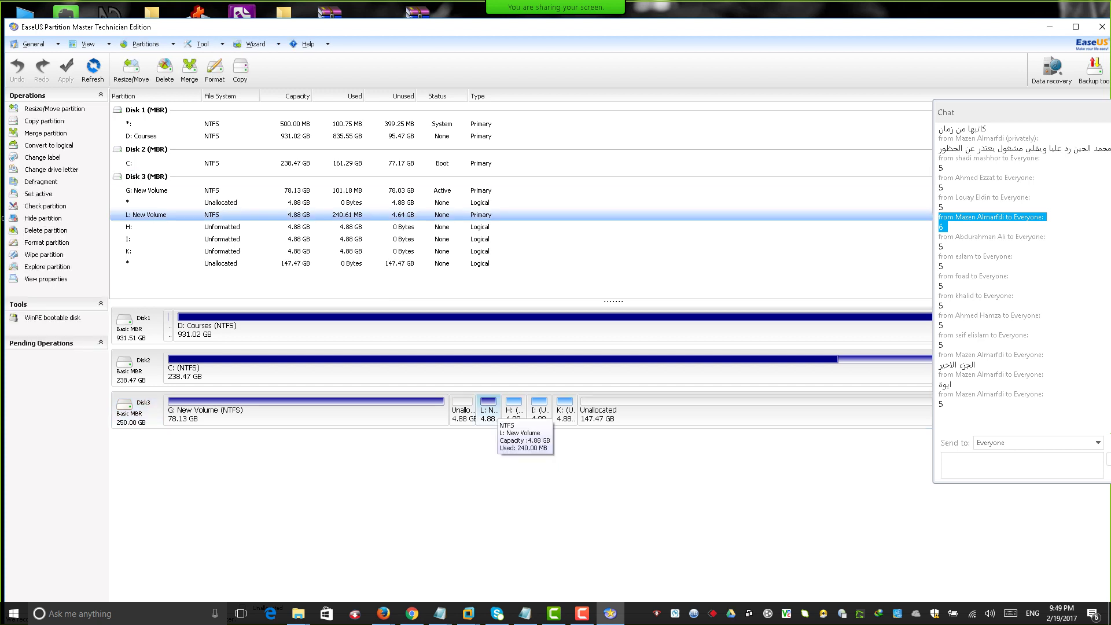
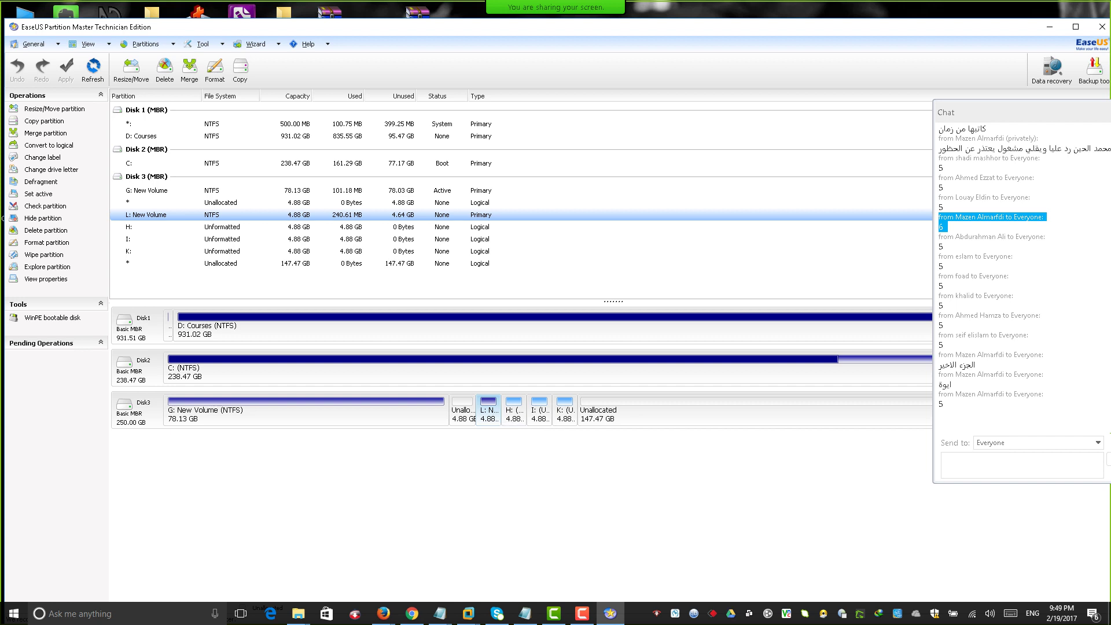
Start the Partition Copy Wizard for L: New Volume and let its analysis reach 100%.
right_click(489, 414)
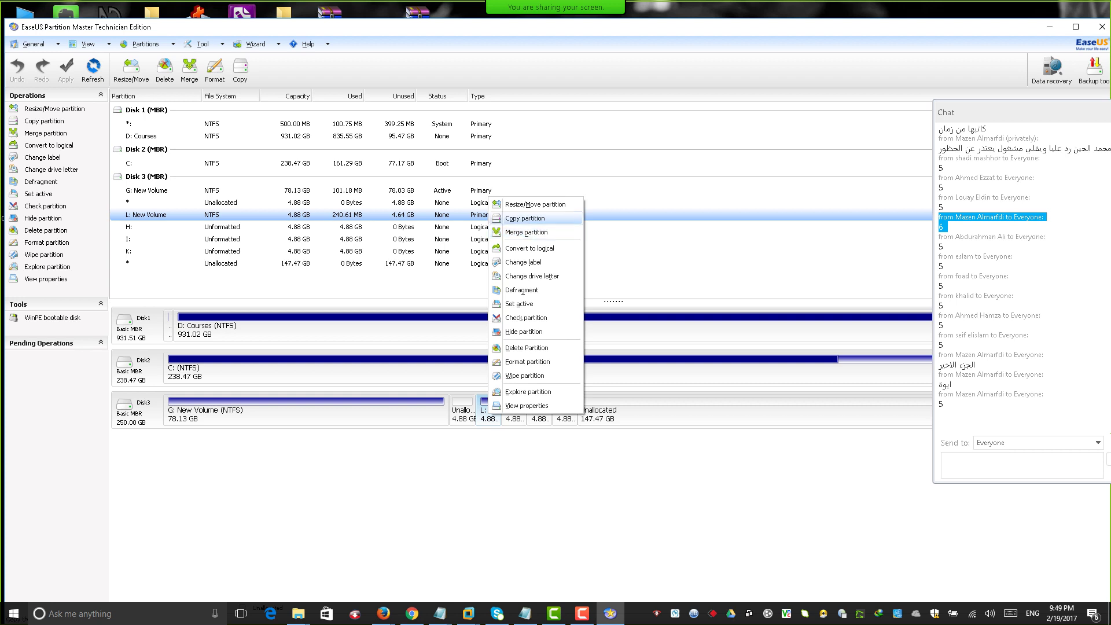
click(523, 218)
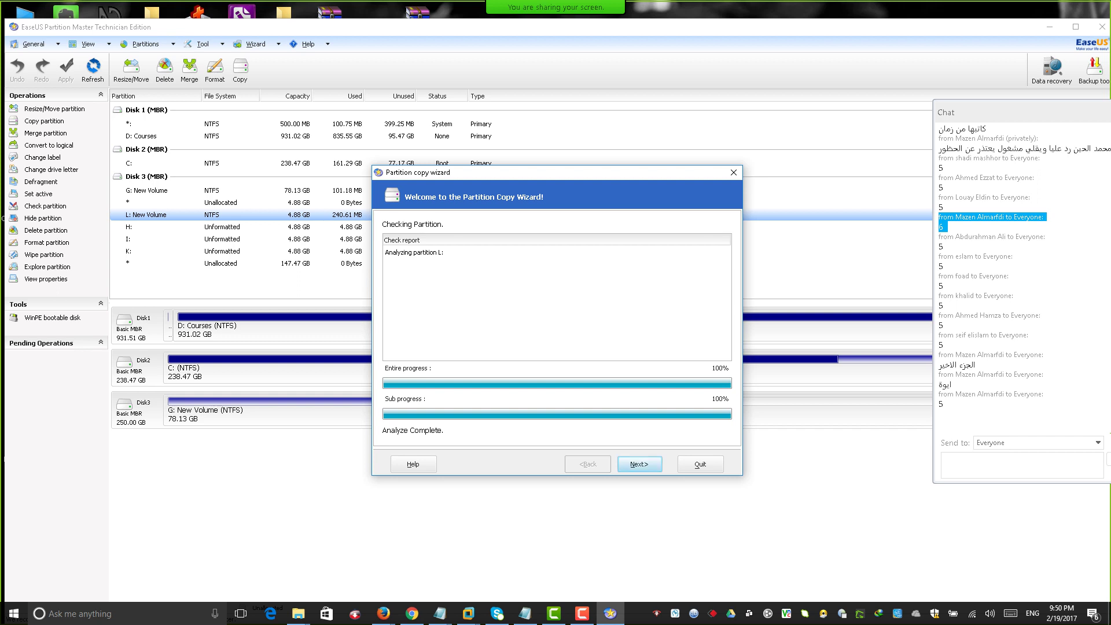
Pick Disk 3's 147.47 GB unallocated space as the copy destination and reach the size page.
key(Return)
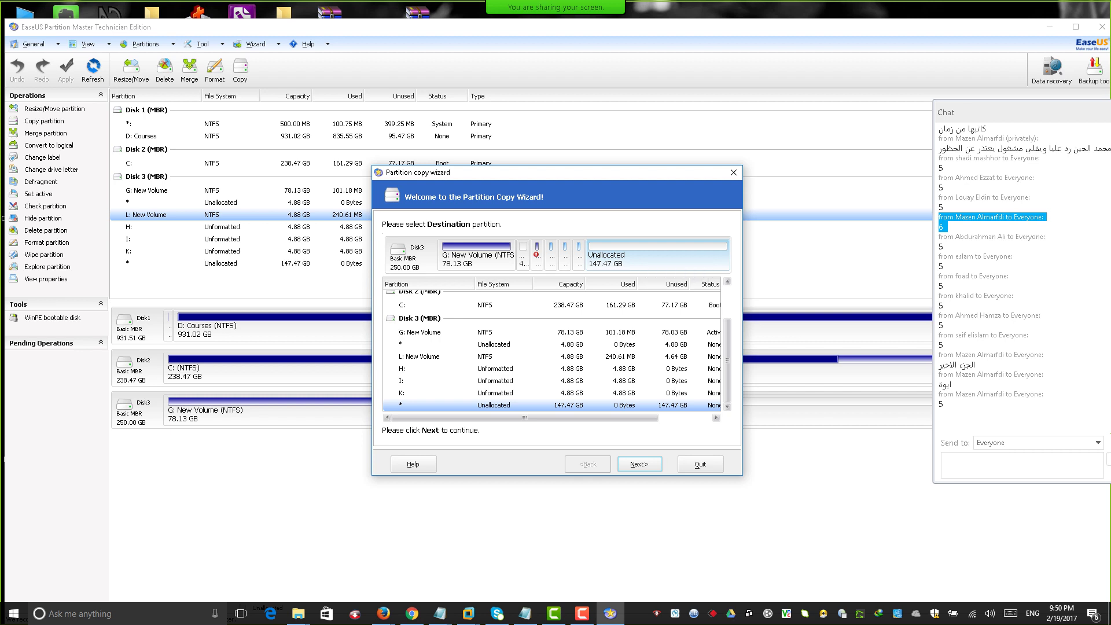
click(537, 254)
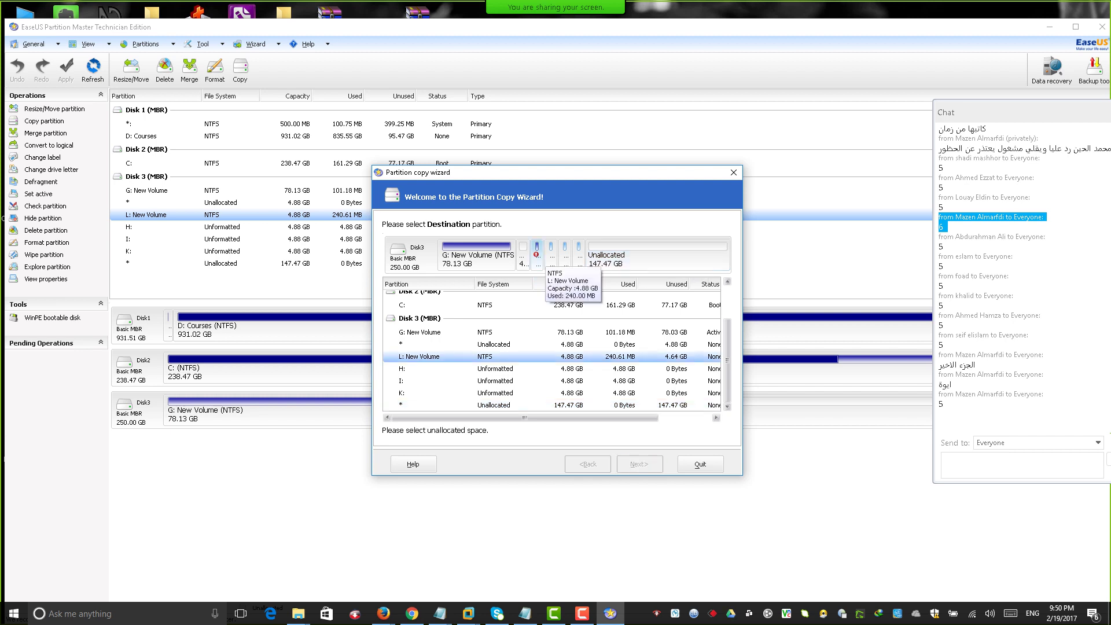
click(623, 250)
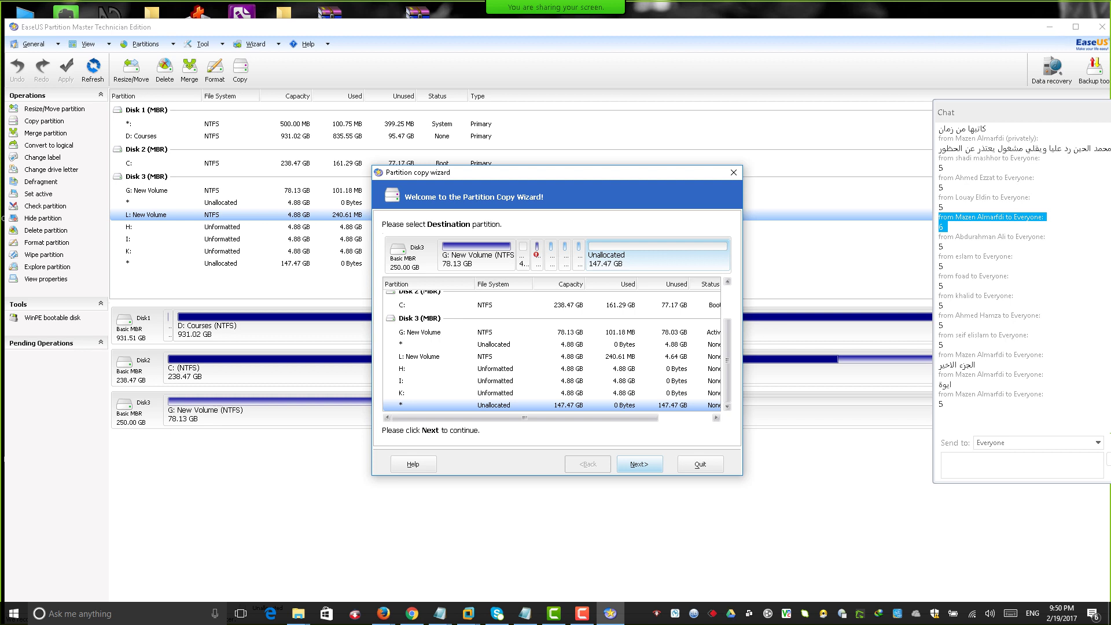
key(Return)
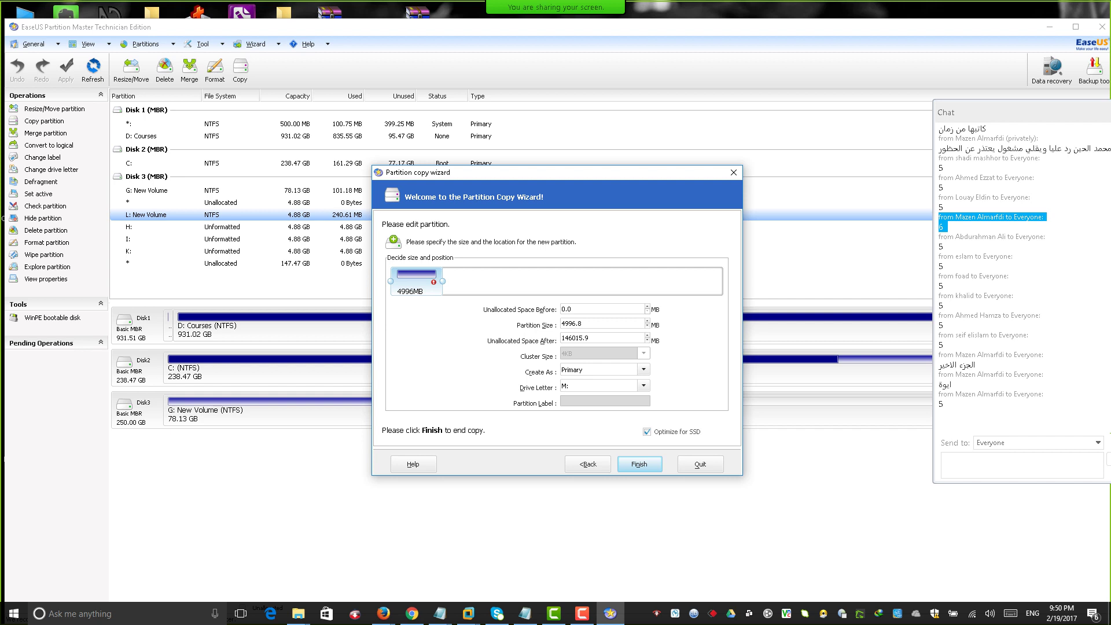
Finish the wizard, queuing the copy of L: as a 4.88 GB primary M: on Disk 3.
click(639, 464)
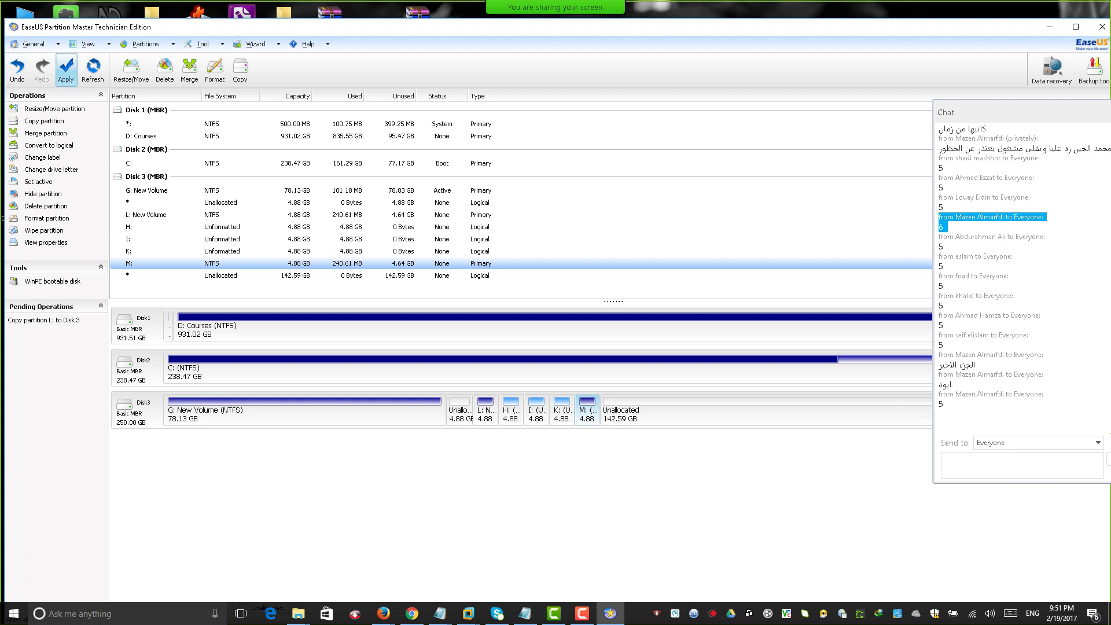
Apply the pending L: copy, close the M: folder window and dismiss the partition-chain error.
click(66, 69)
key(Return)
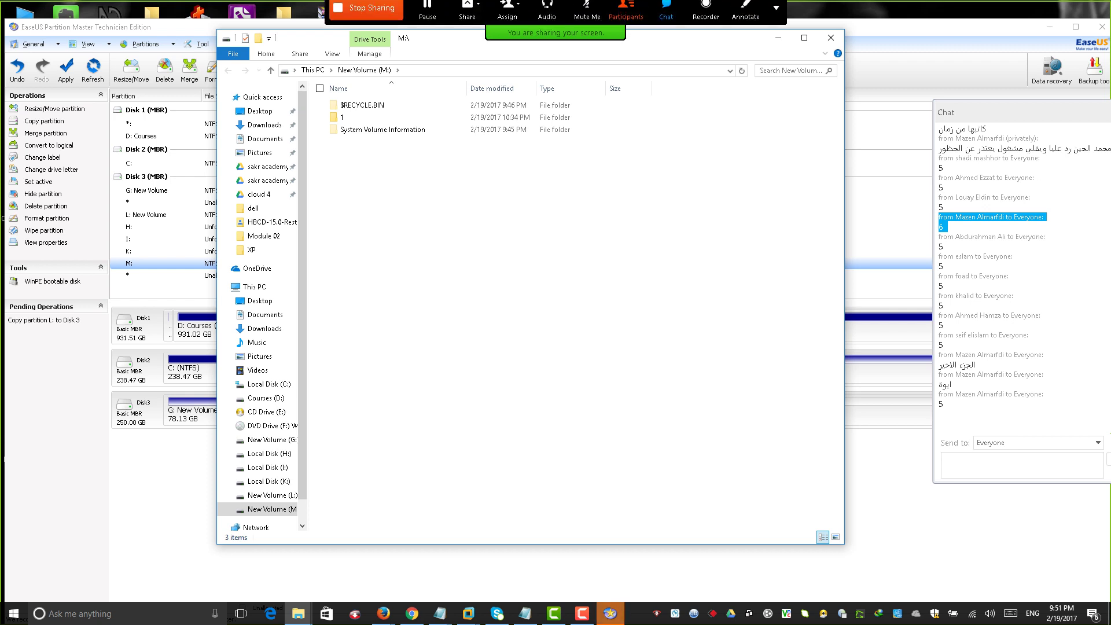
click(831, 38)
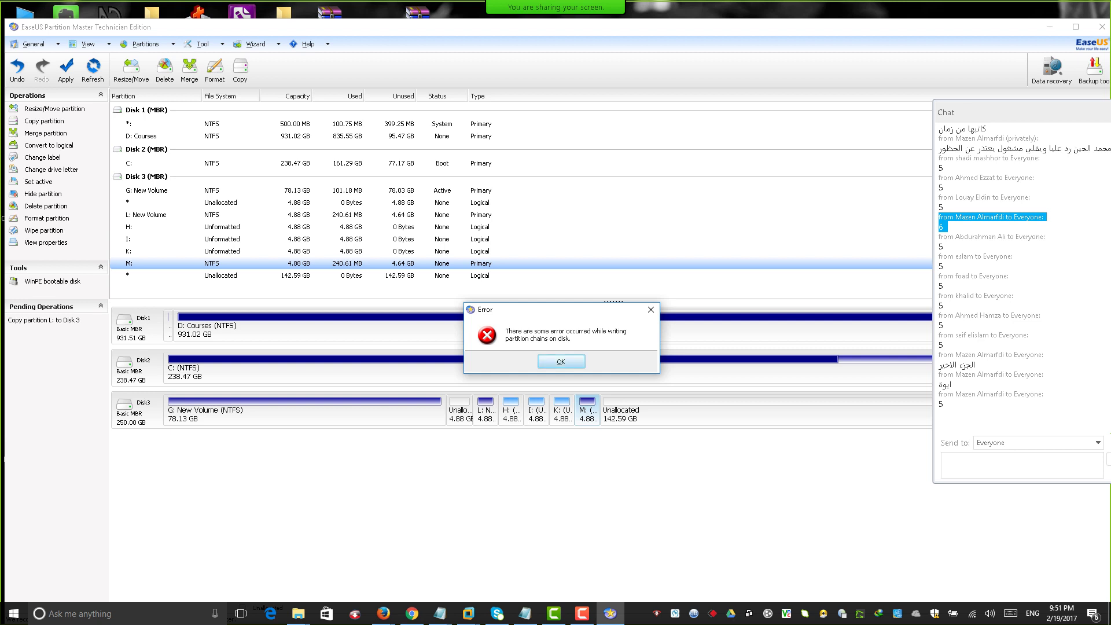
key(Return)
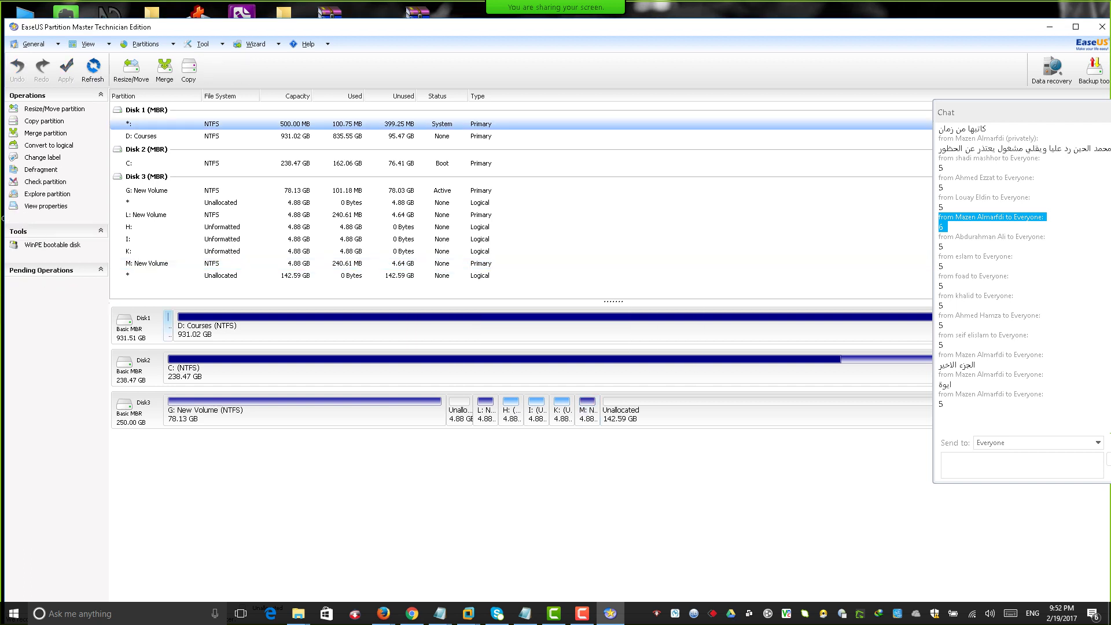
click(147, 264)
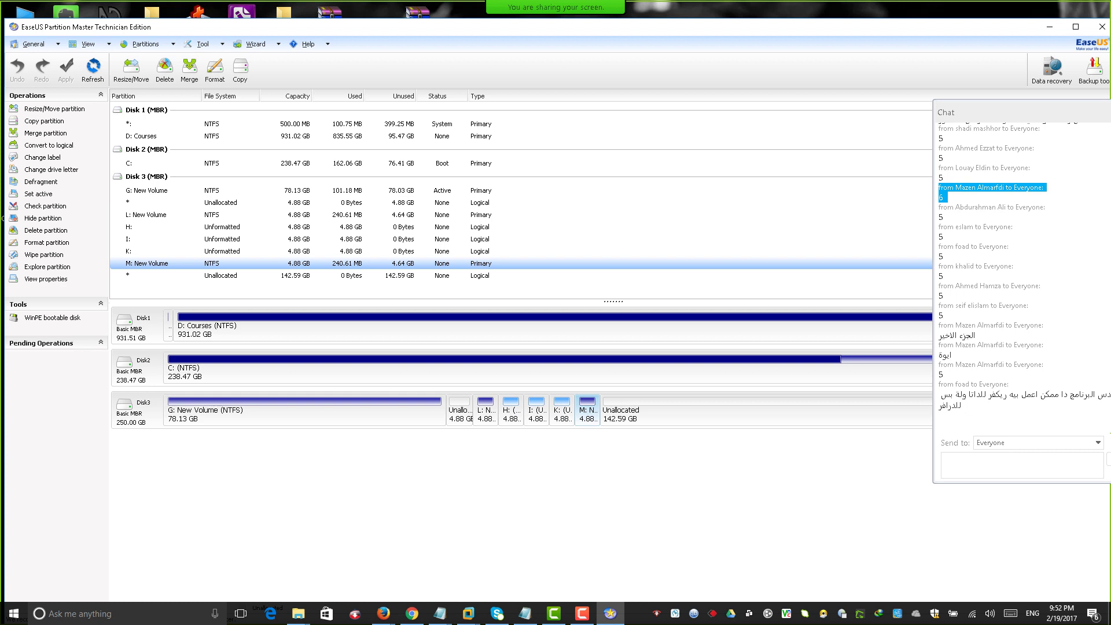
click(150, 215)
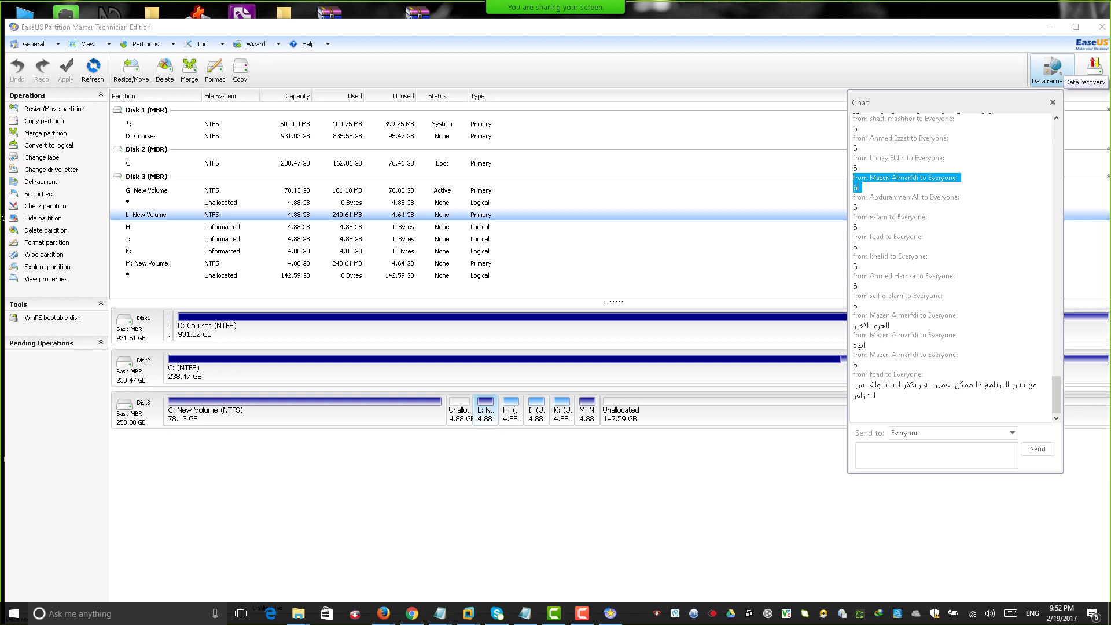
drag(926, 102, 996, 245)
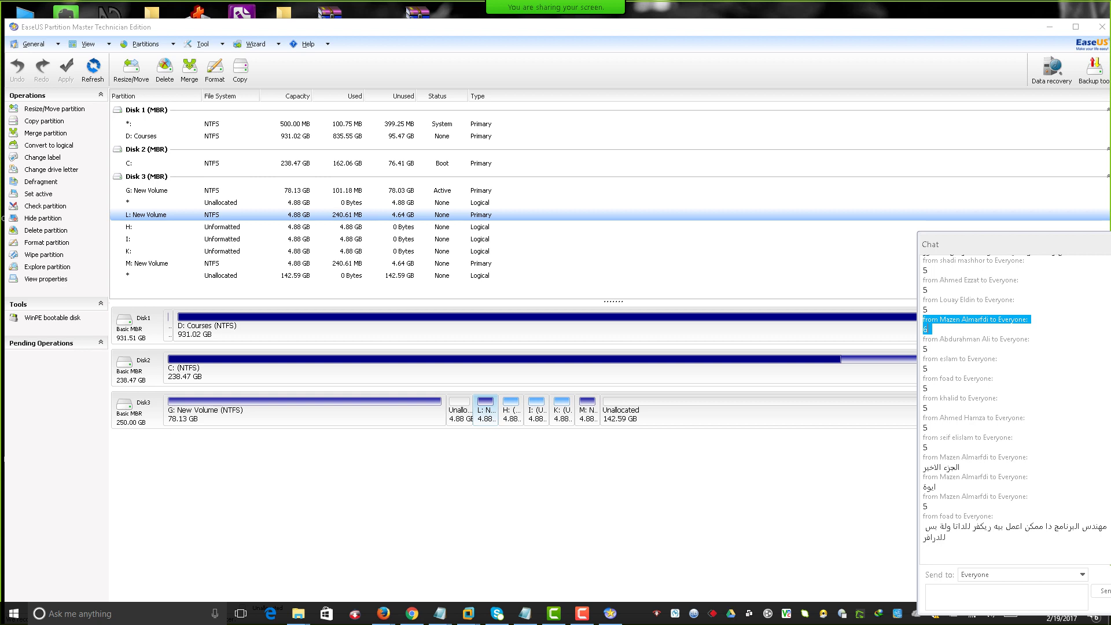
click(146, 263)
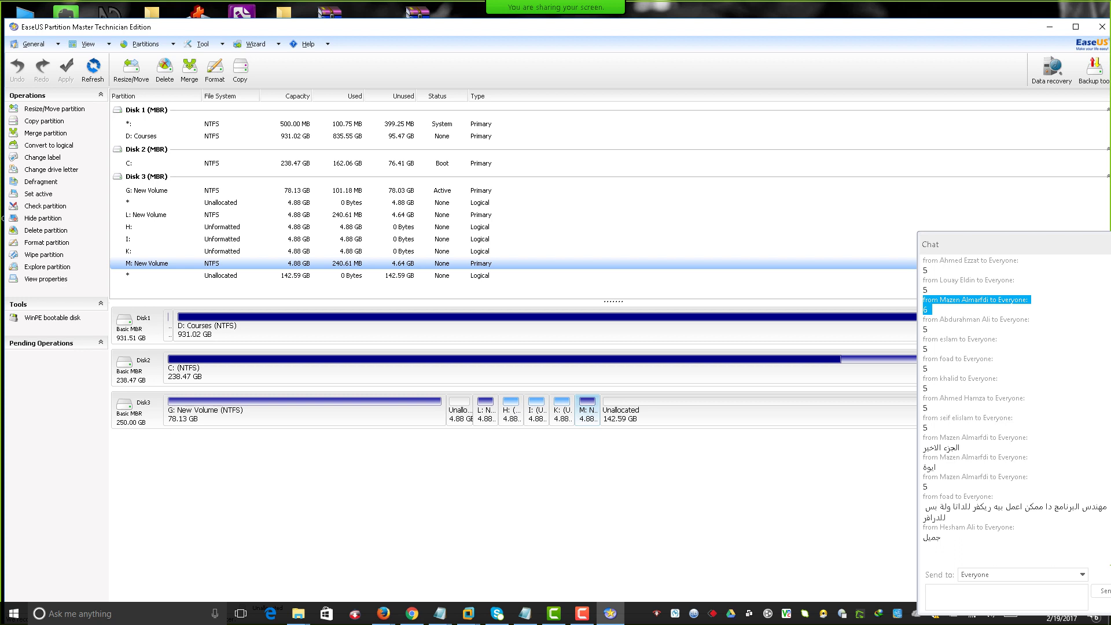
Queue deletion of partition M:, then select the Disk 3, unallocated and L: rows.
right_click(586, 407)
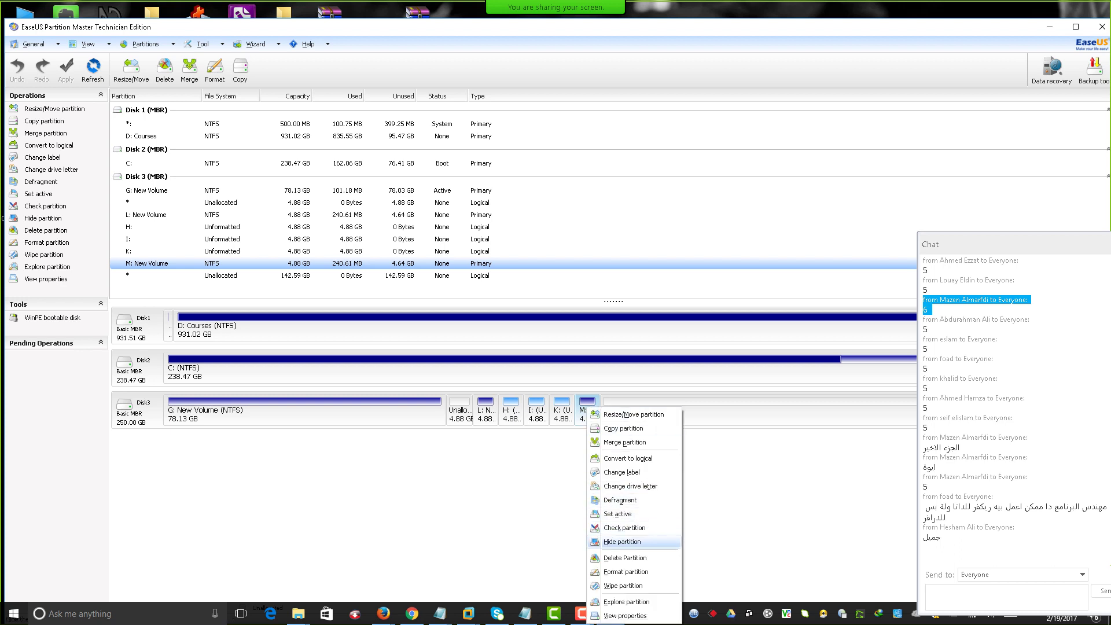
click(625, 558)
click(494, 371)
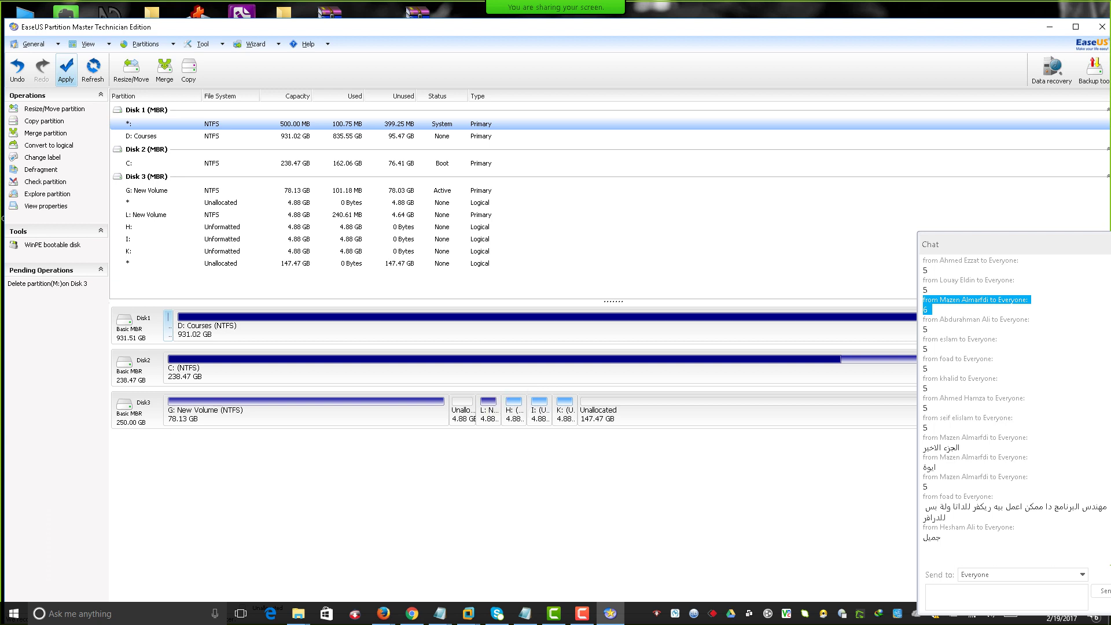
click(136, 411)
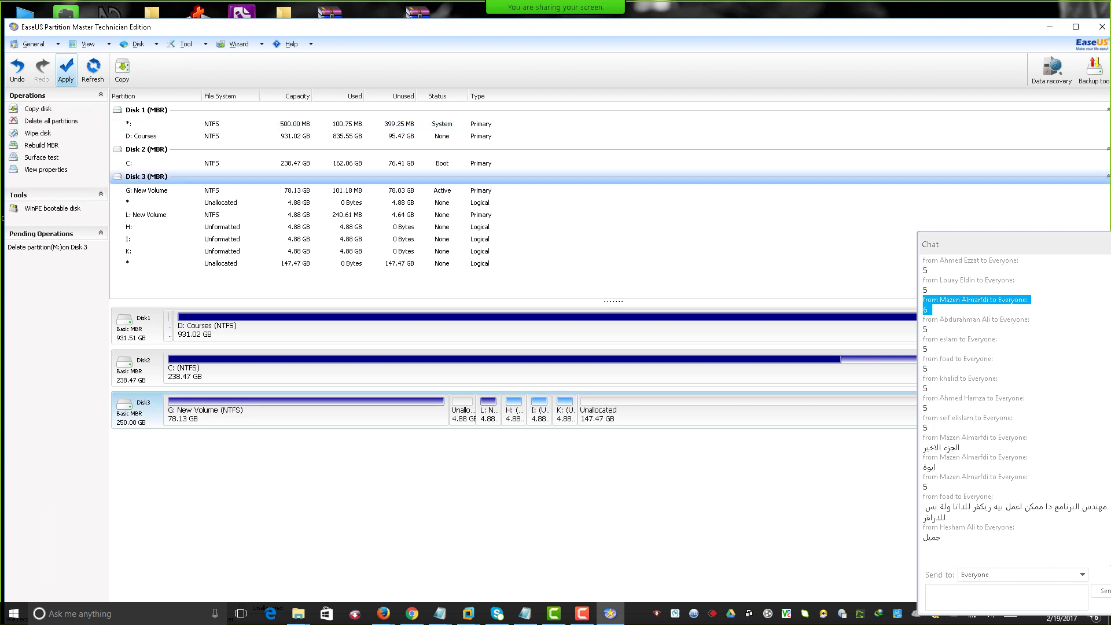
click(463, 411)
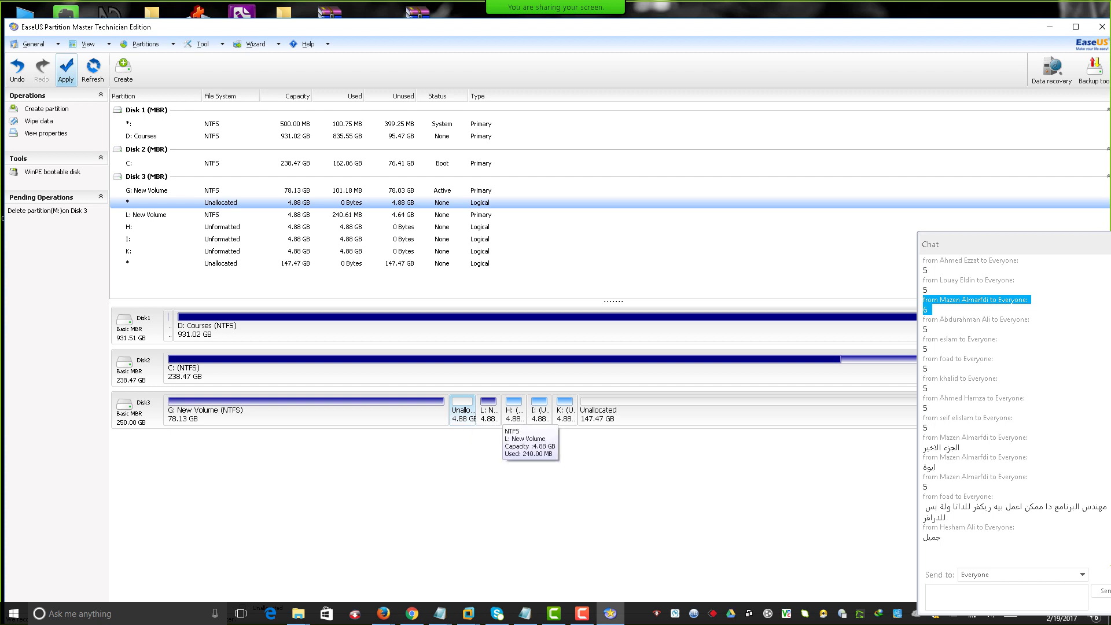
click(489, 411)
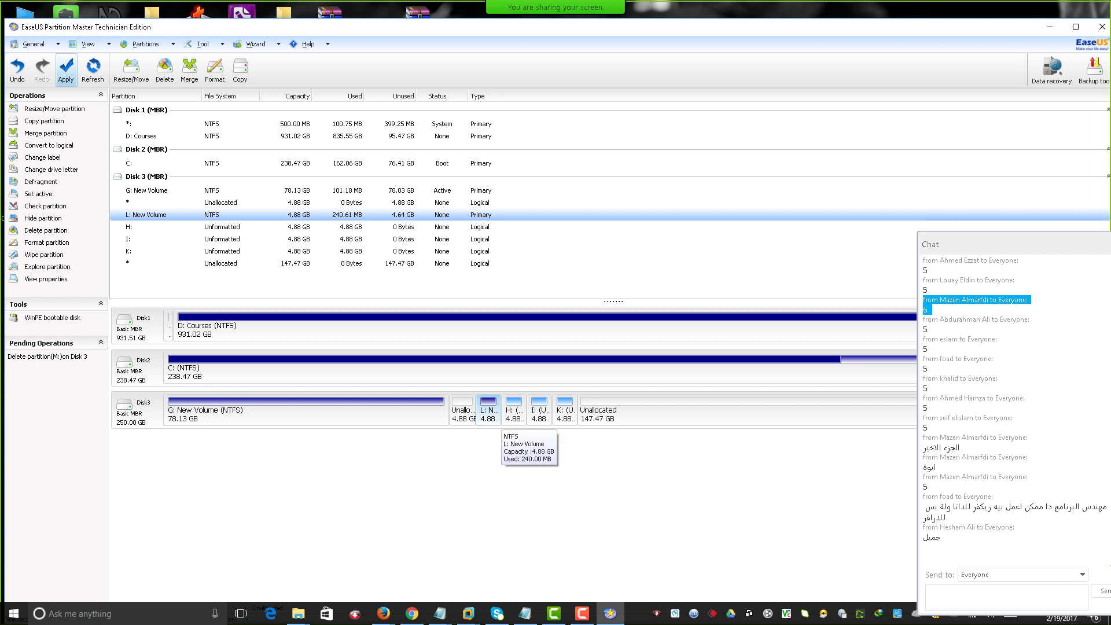
Resize L: New Volume to 0.0 MB unallocated before, making it 9993.6 MB.
right_click(491, 418)
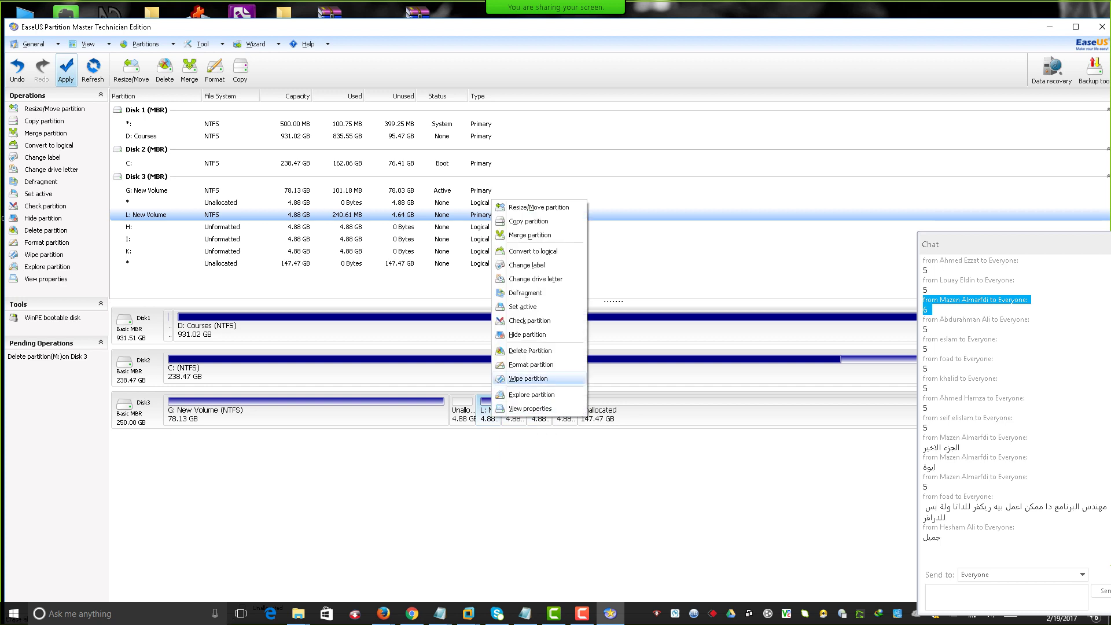
click(538, 208)
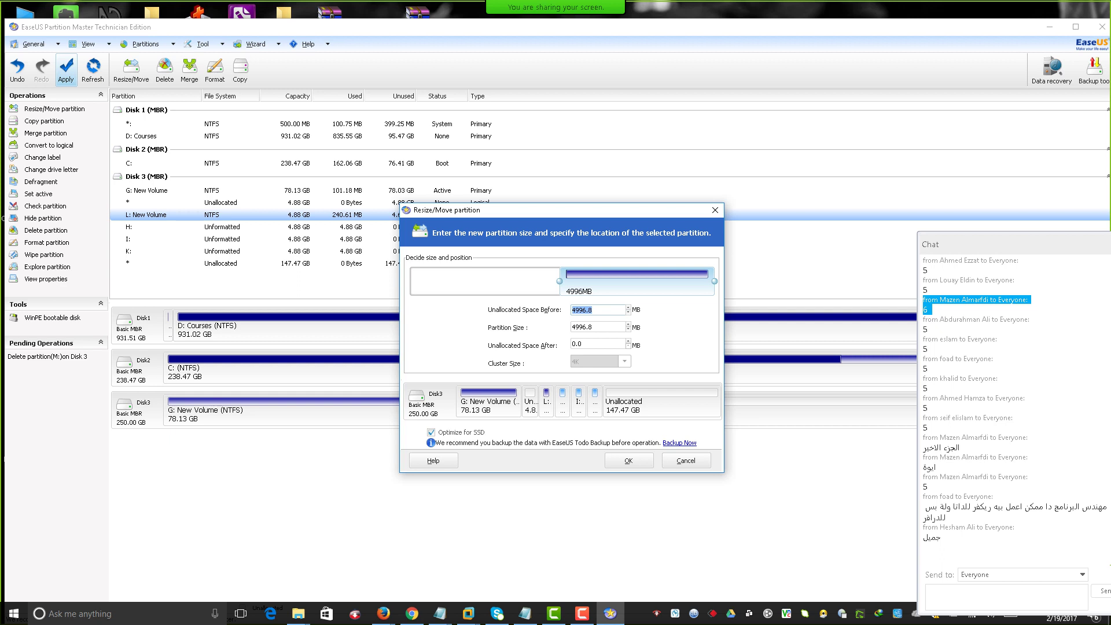
text(0.0)
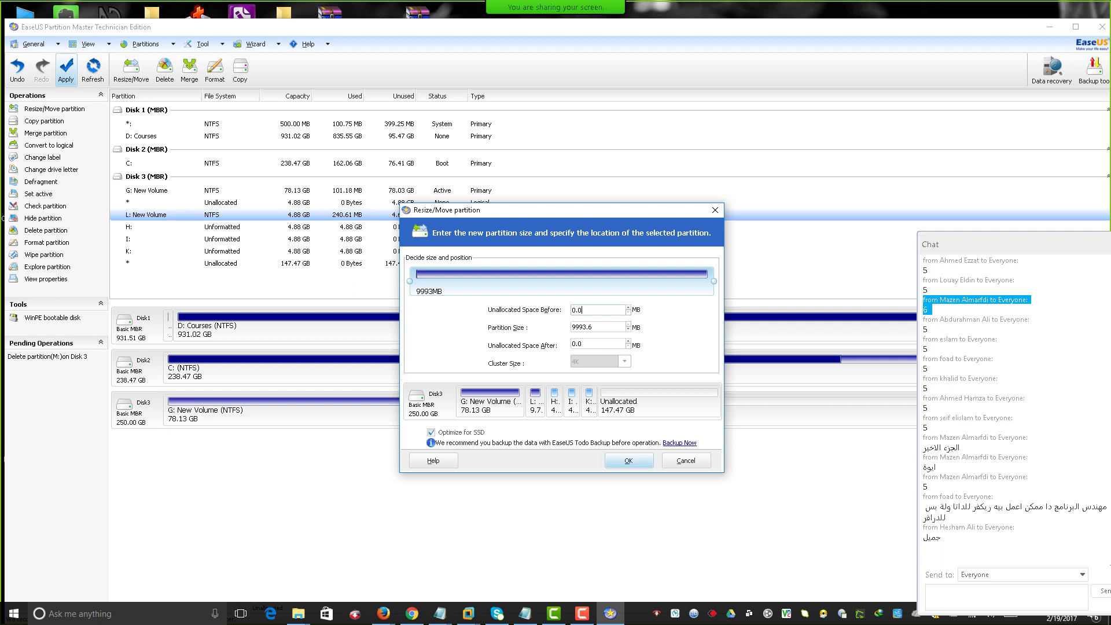
click(629, 461)
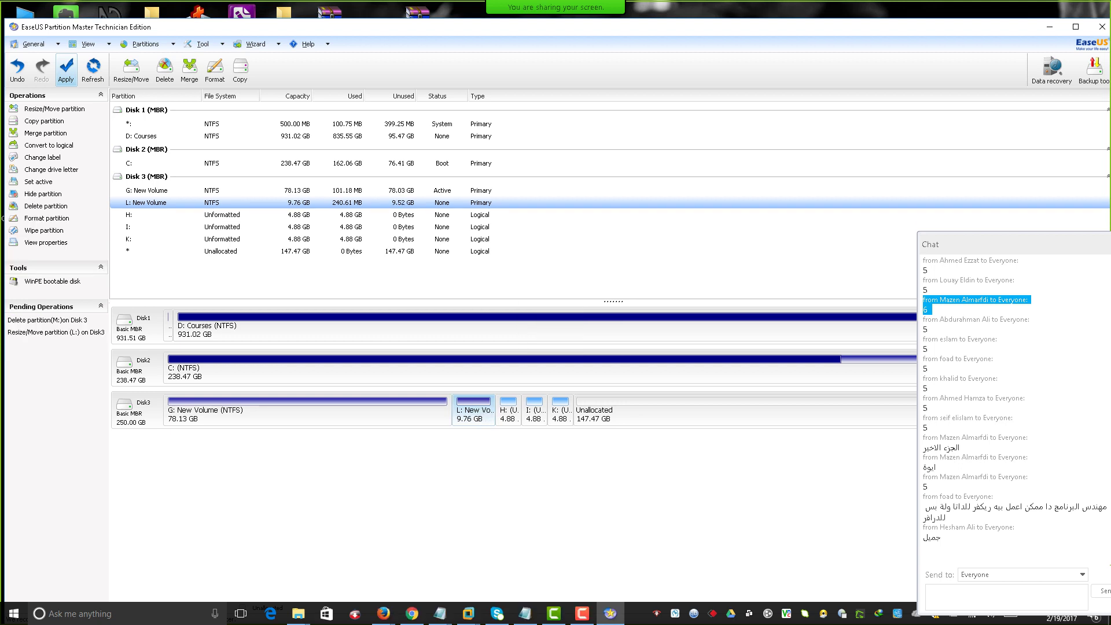
Apply the M: deletion and L: resize, dismiss the completion message, then select L:.
click(66, 70)
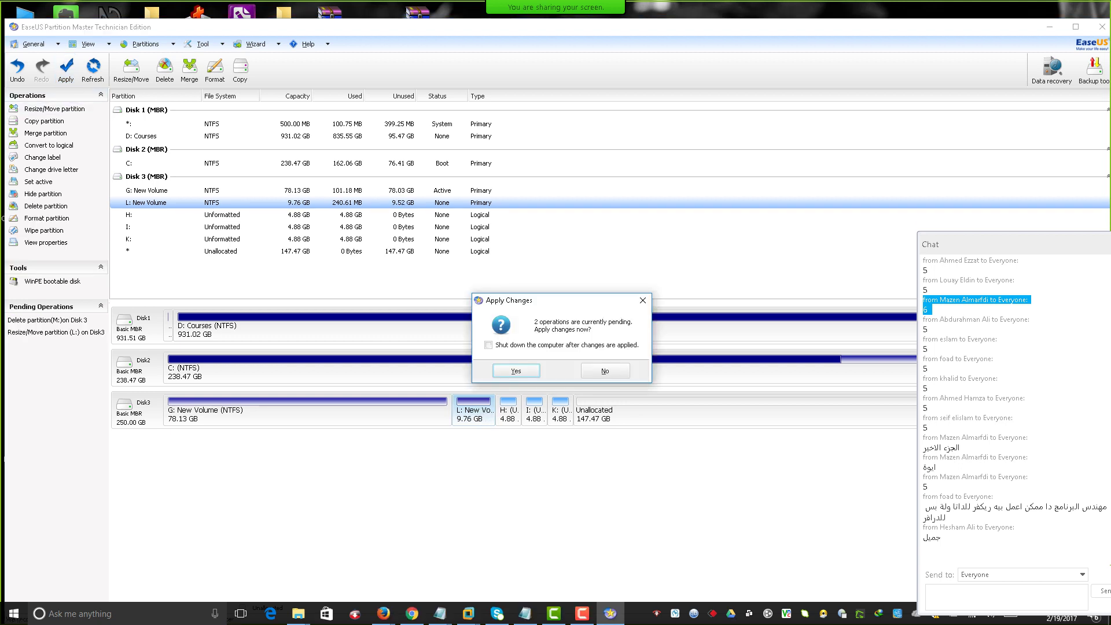
key(Return)
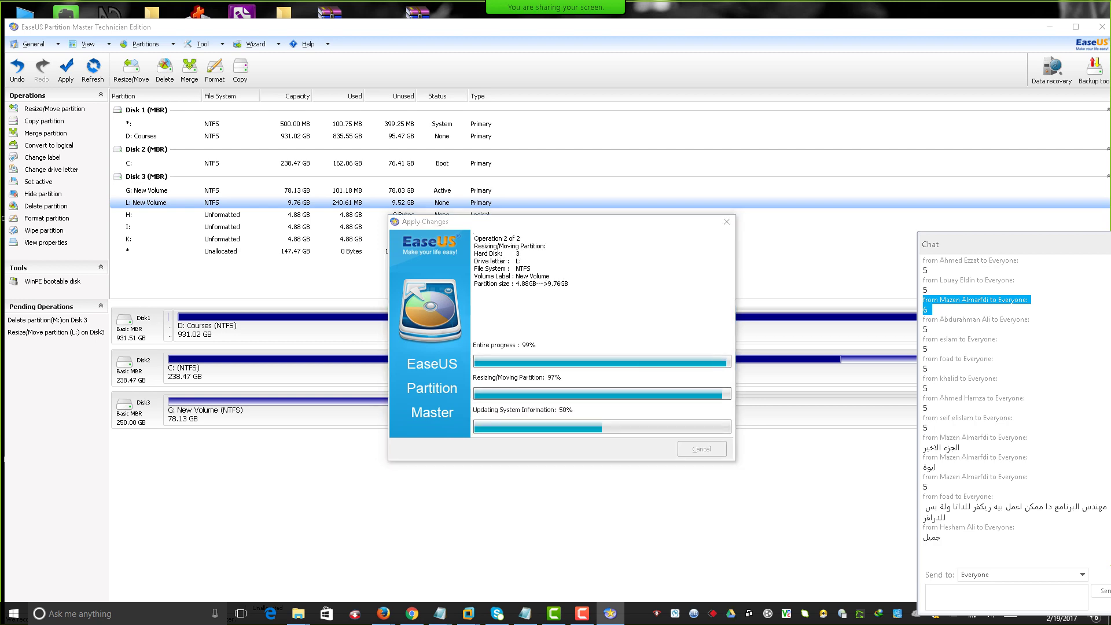
click(831, 37)
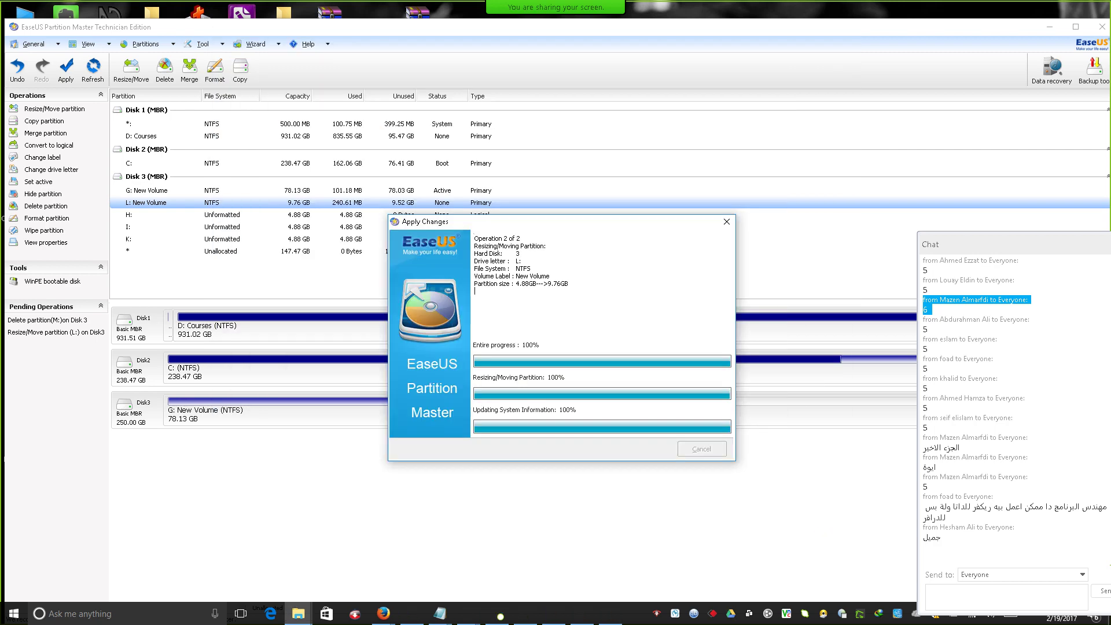
click(556, 376)
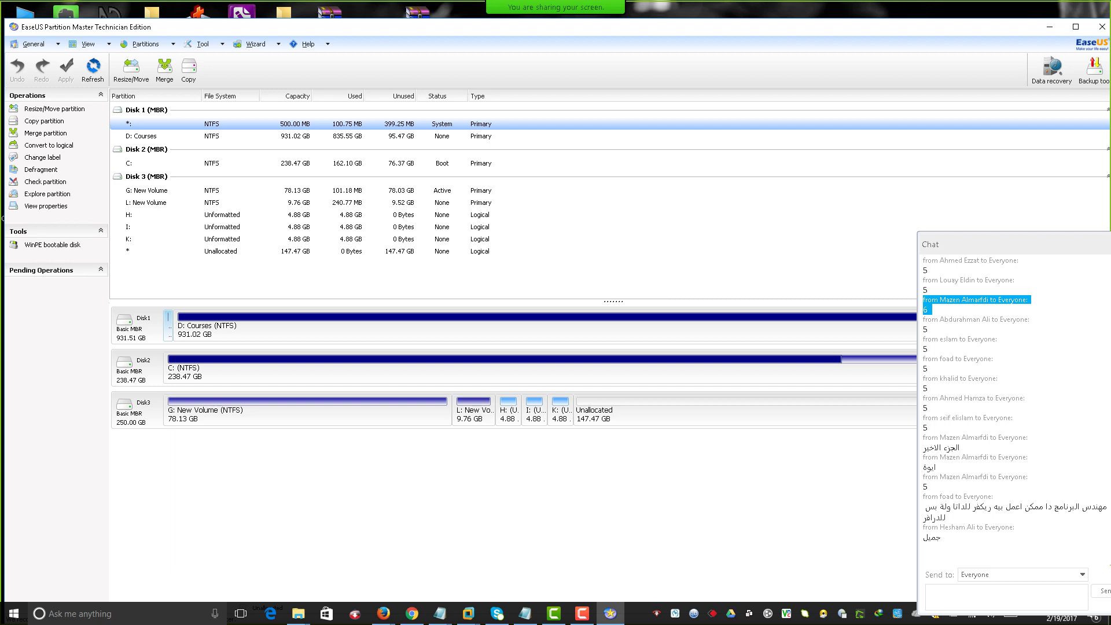
click(474, 413)
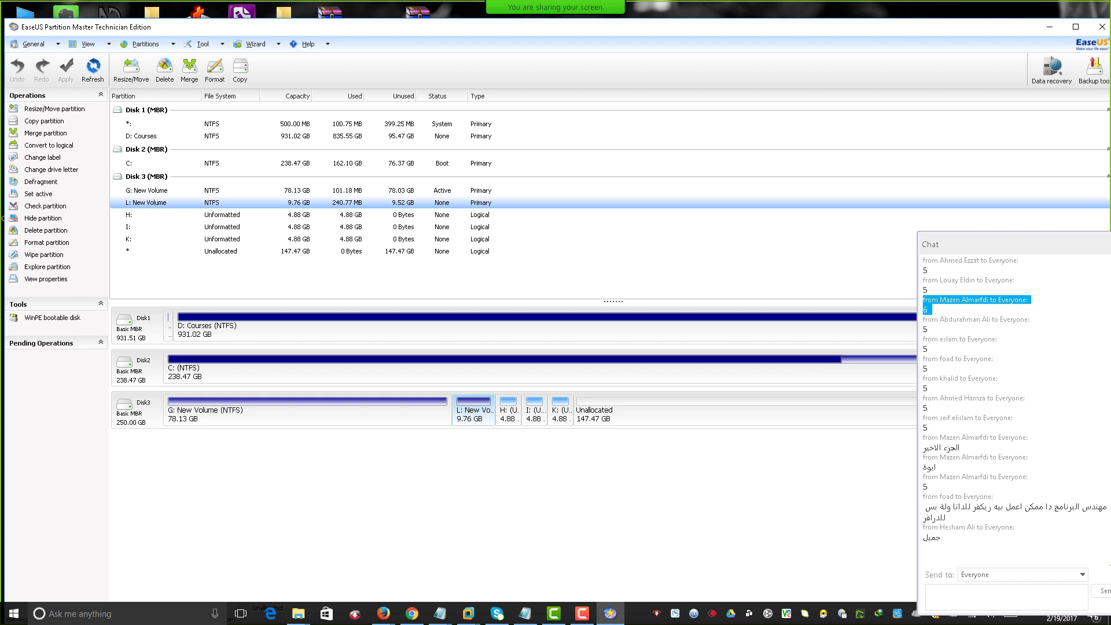
Bring up the Resize/Move dialog for L: New Volume, showing its 9993.6 MB size.
right_click(481, 202)
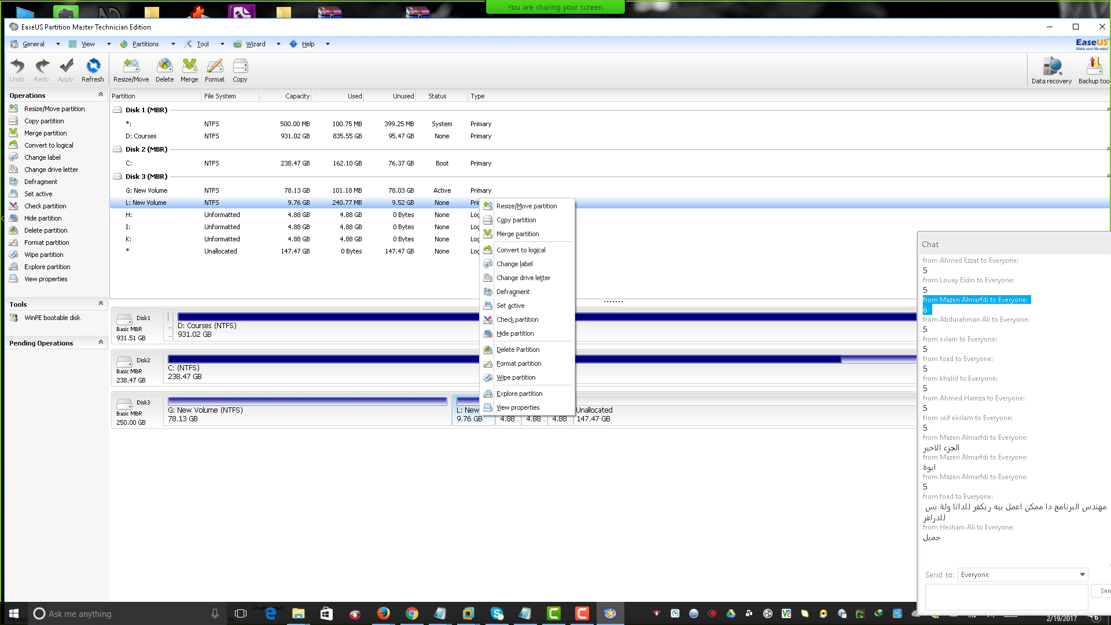
key(Return)
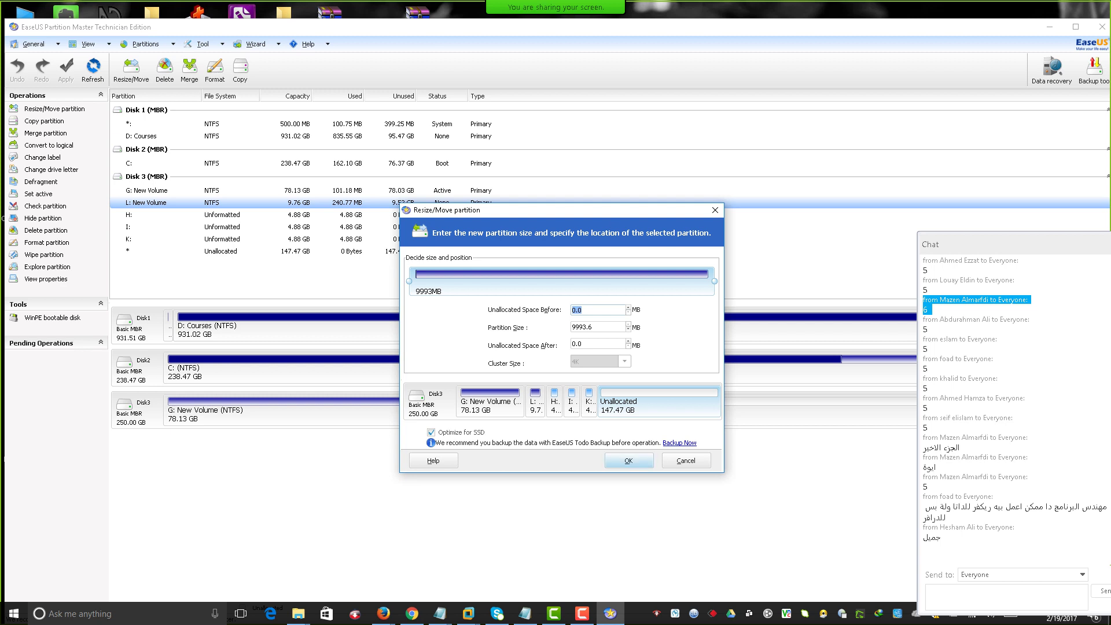
Close Resize/Move unchanged, then start a Merge partition for L: and cancel it.
key(Return)
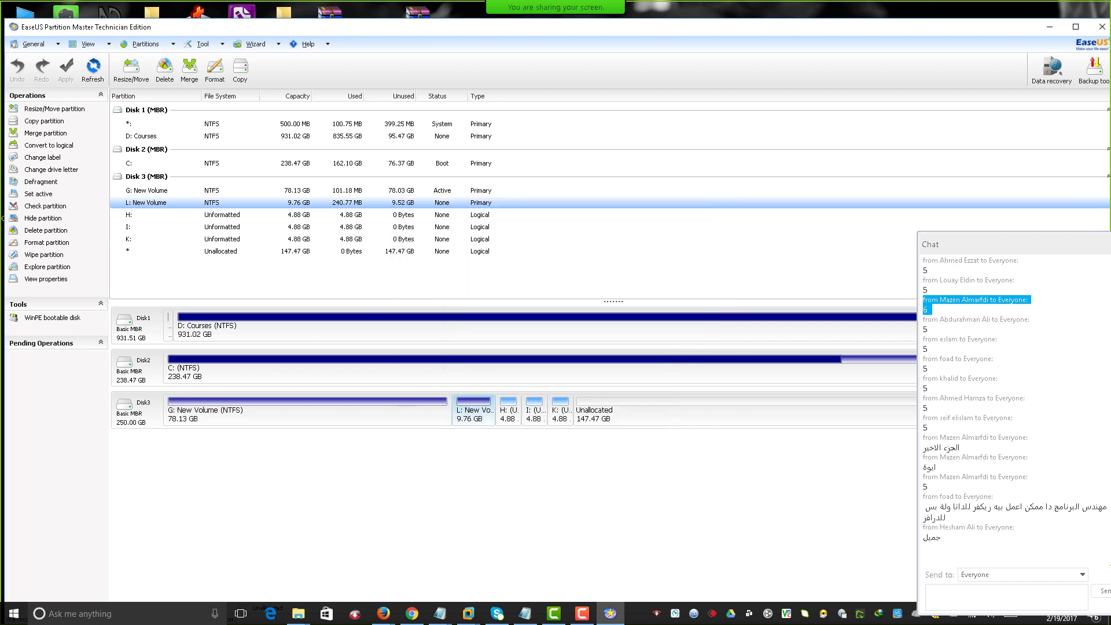
right_click(481, 198)
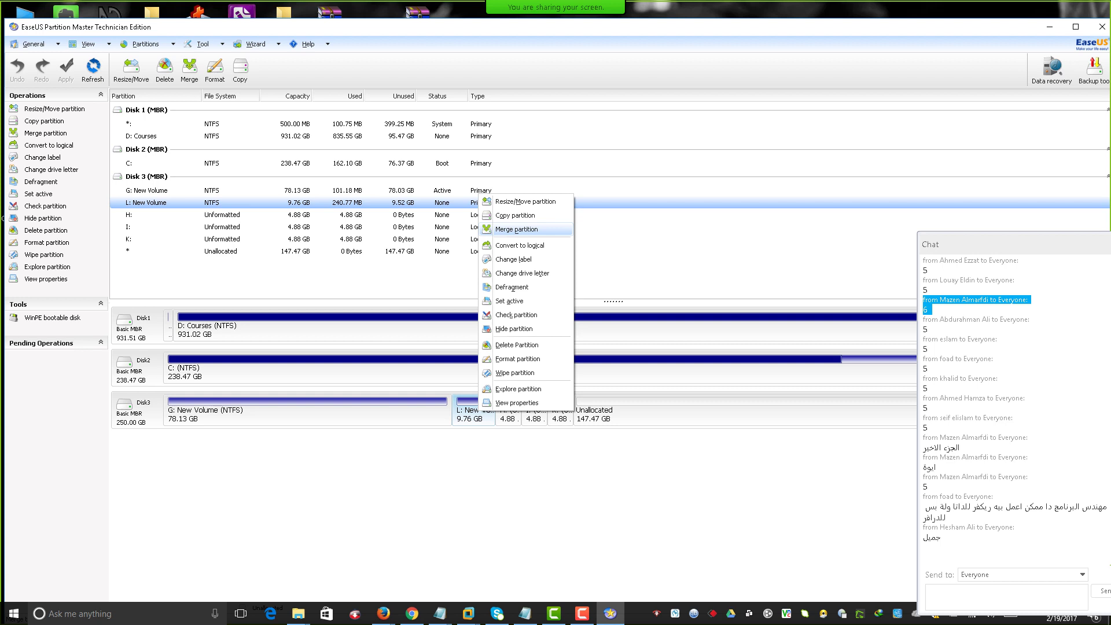
click(517, 230)
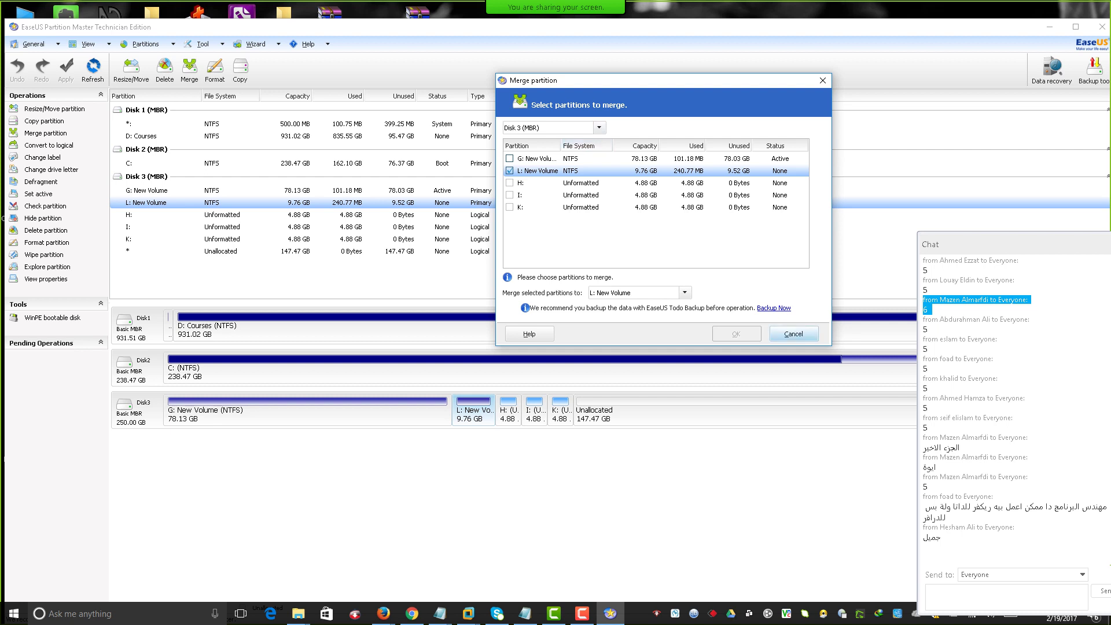
click(794, 334)
Start creating a partition in Disk 3's unallocated space and make it Primary.
click(651, 414)
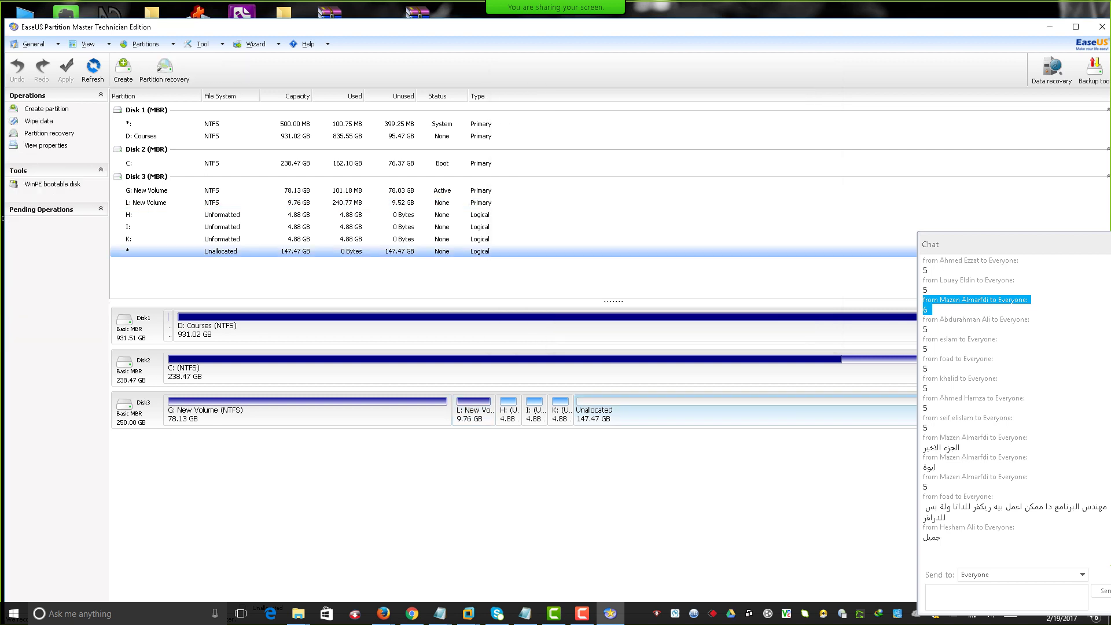
right_click(651, 415)
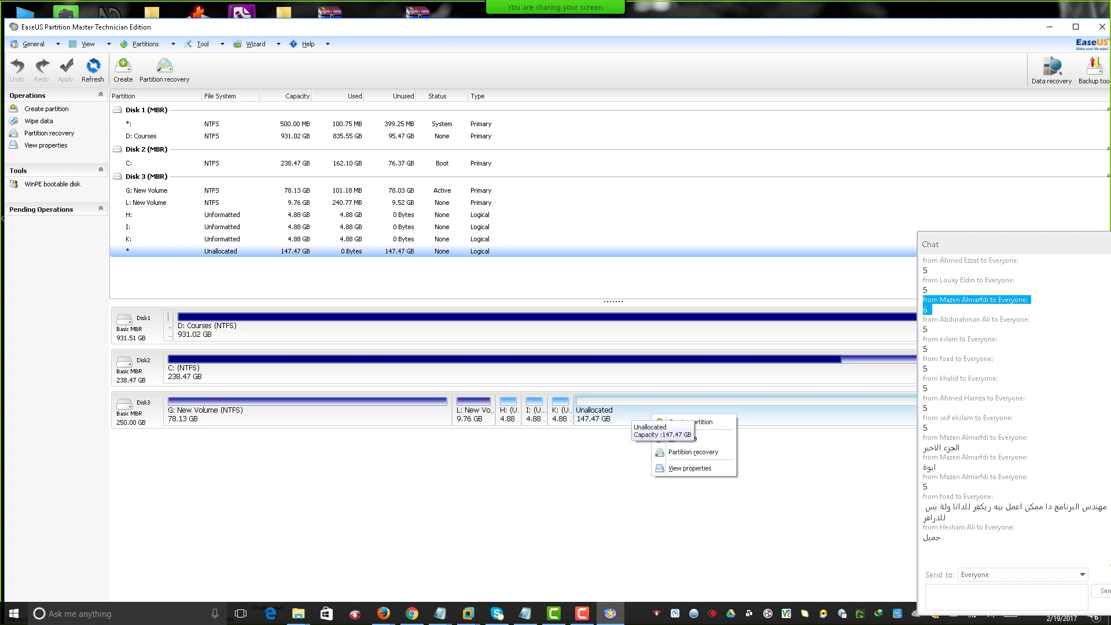
right_click(618, 417)
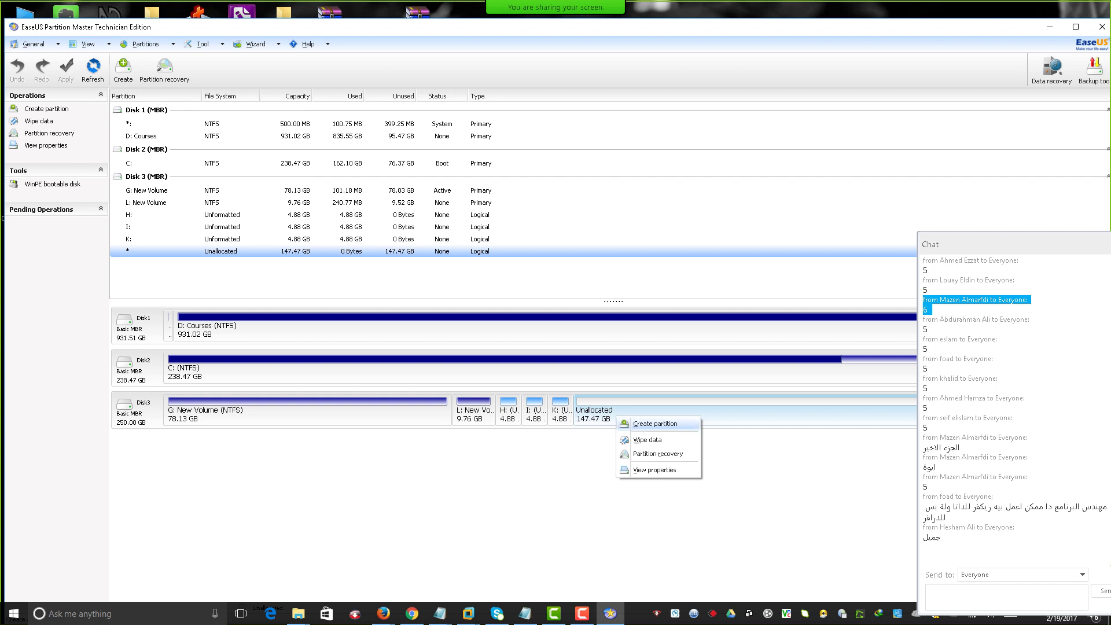
click(654, 424)
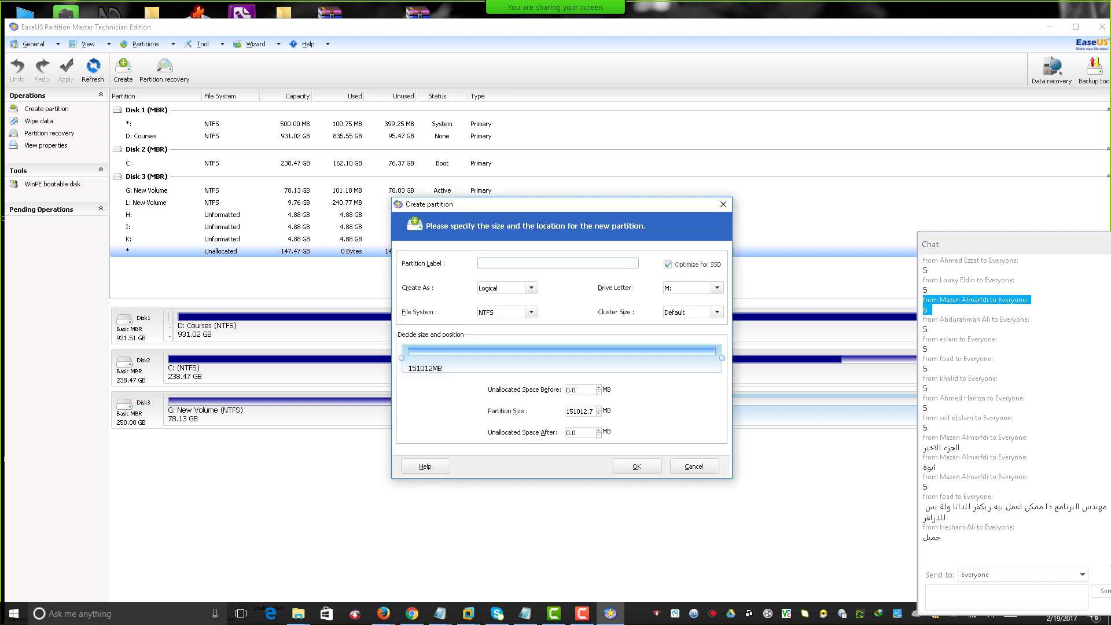
click(531, 288)
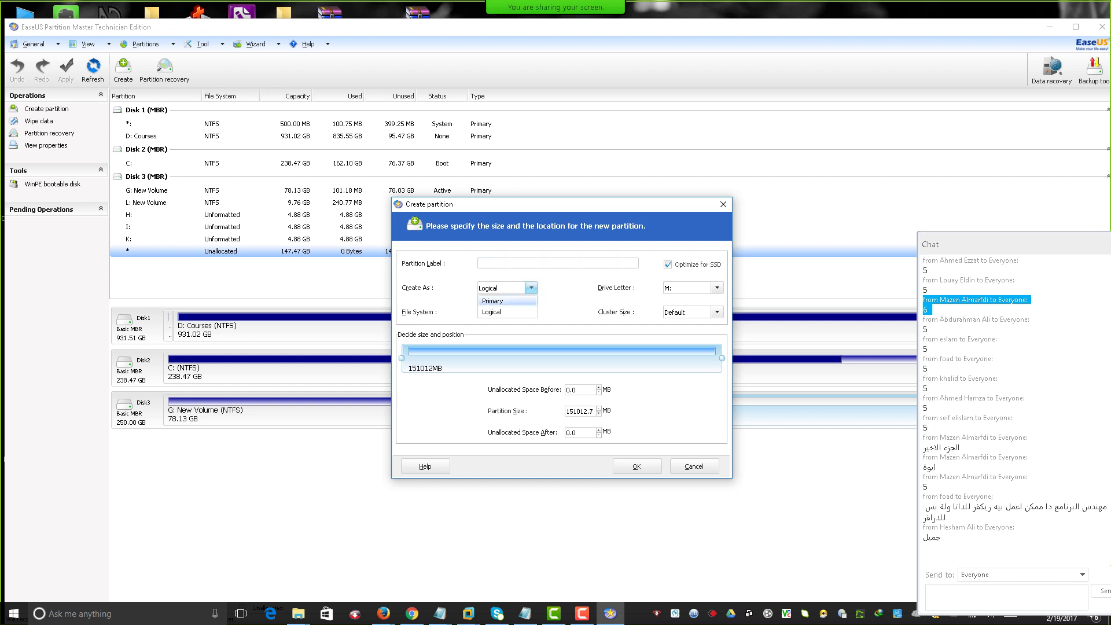
drag(666, 204, 595, 141)
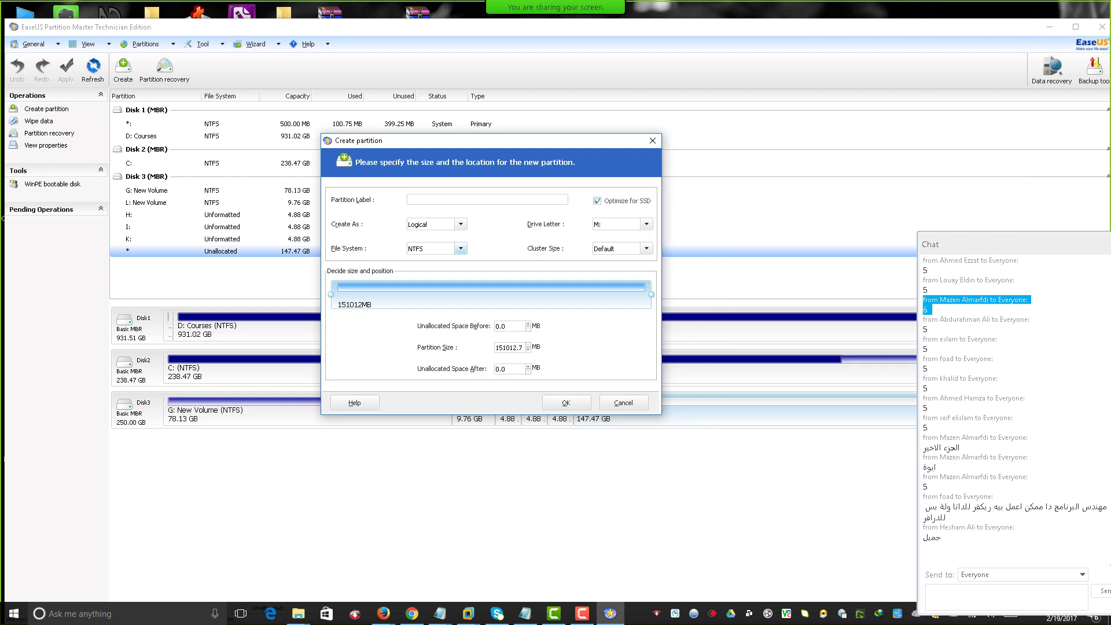
click(461, 224)
click(428, 238)
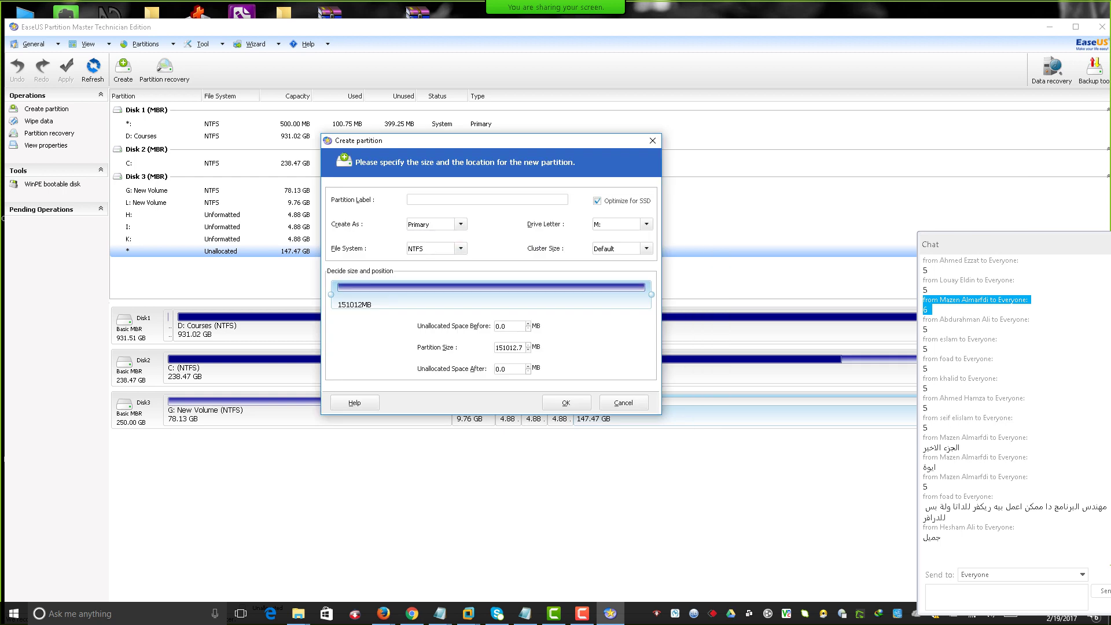
Set the new partition size to 40000 MB and confirm creating NTFS partition M:.
drag(651, 295, 400, 295)
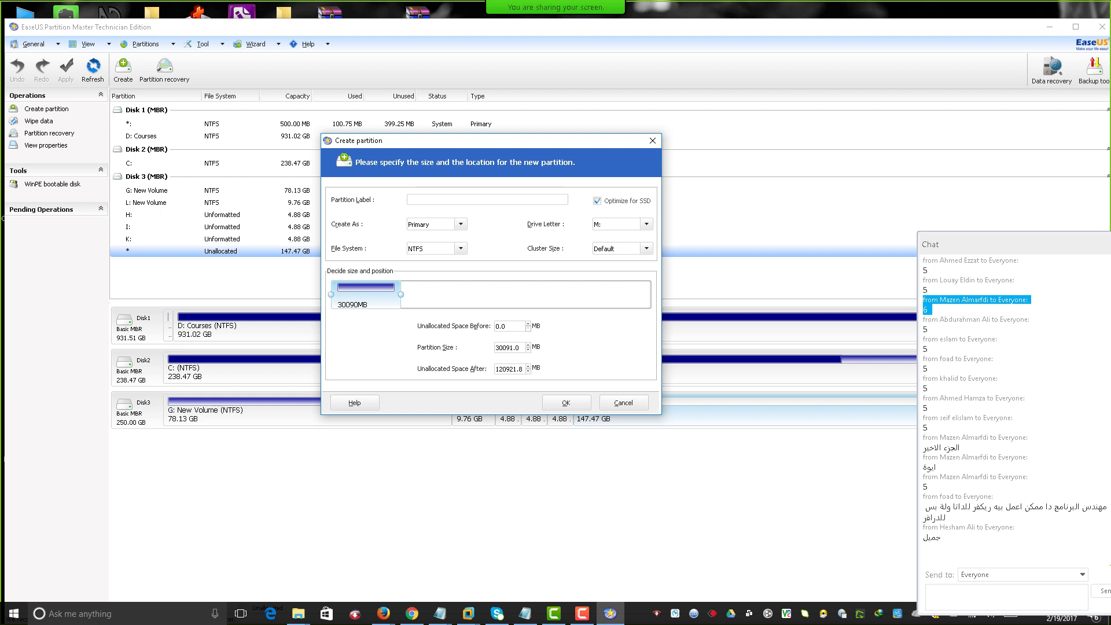
double_click(508, 347)
text(40000)
click(505, 326)
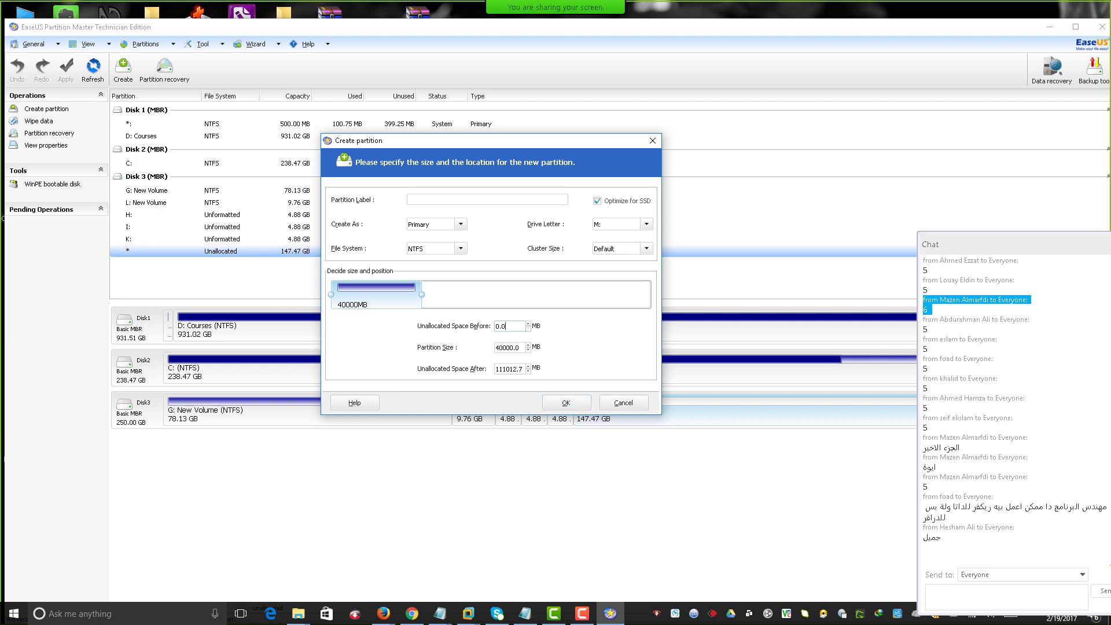
mouse_move(377, 294)
mouse_down()
mouse_move(402, 295)
mouse_move(375, 294)
mouse_up()
click(566, 403)
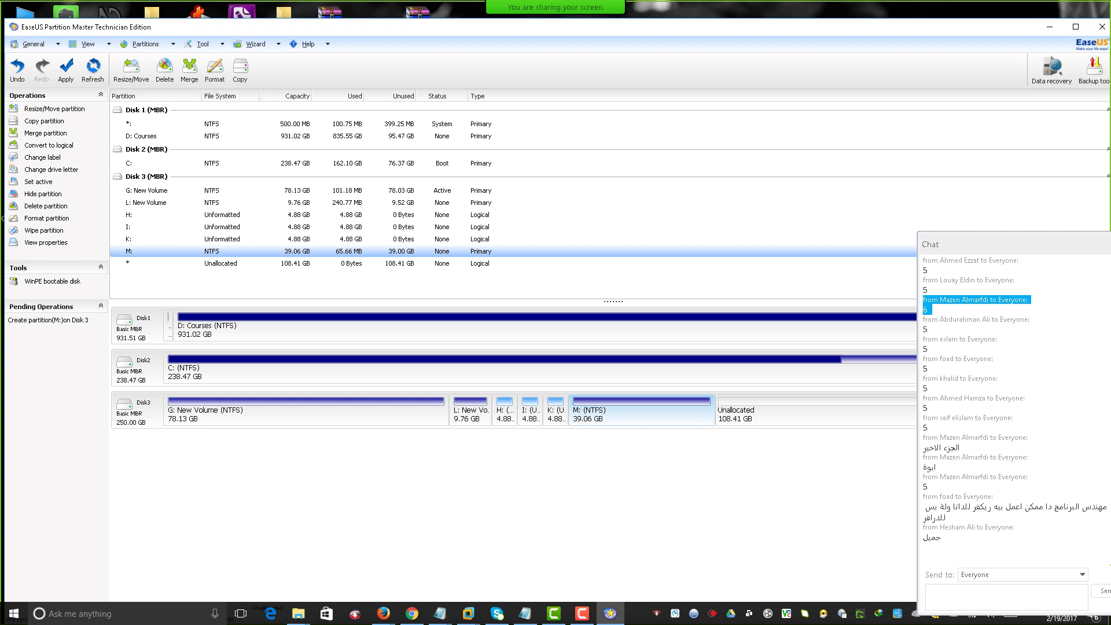
right_click(465, 198)
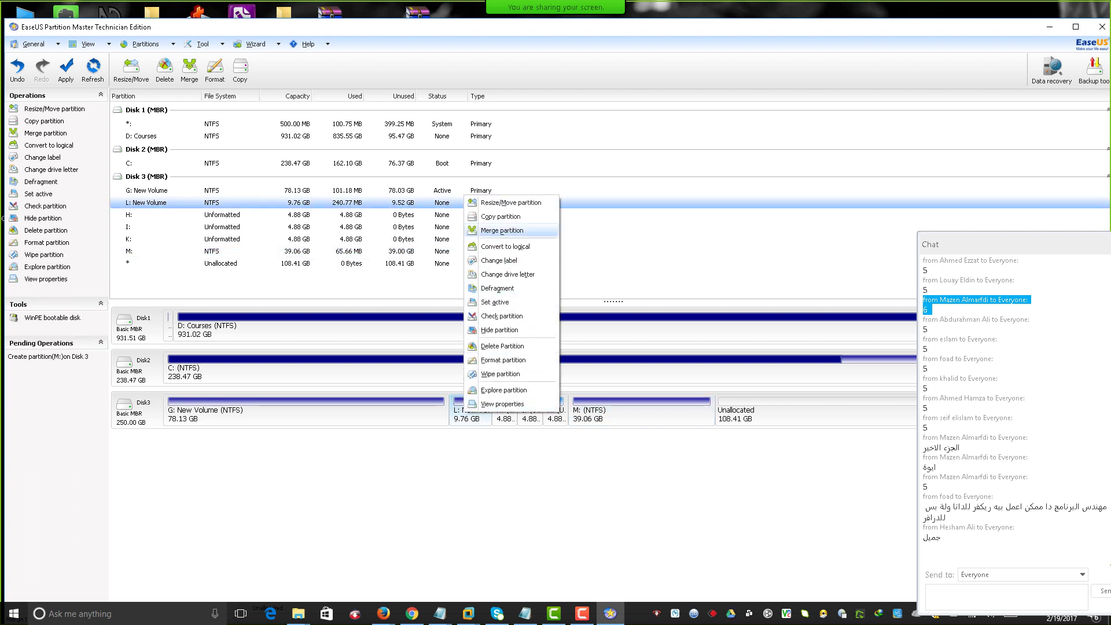
click(502, 230)
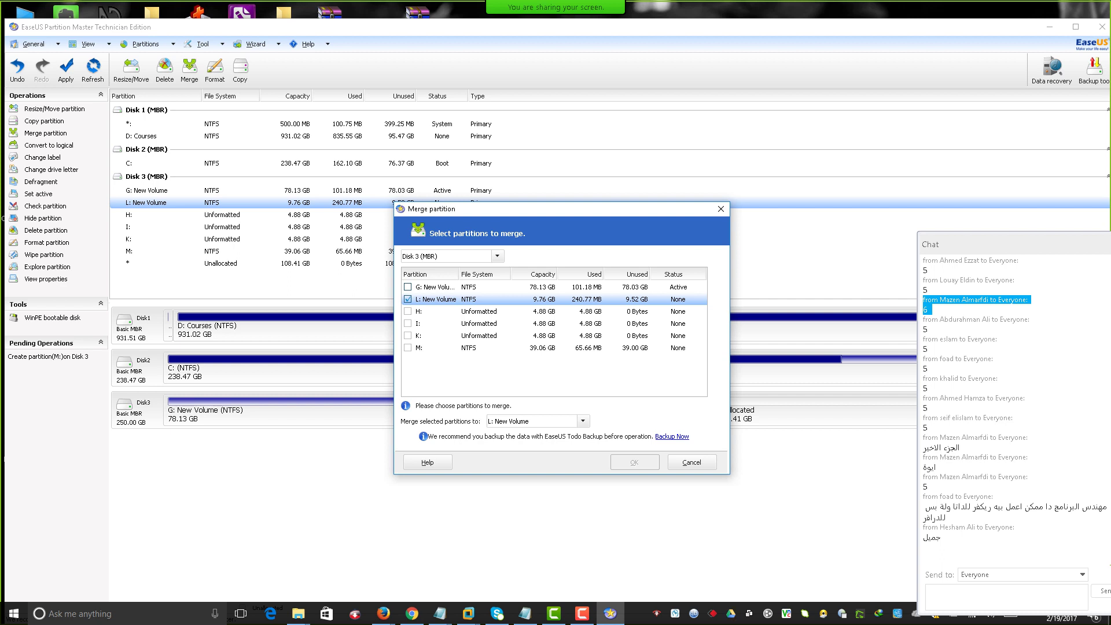
click(440, 348)
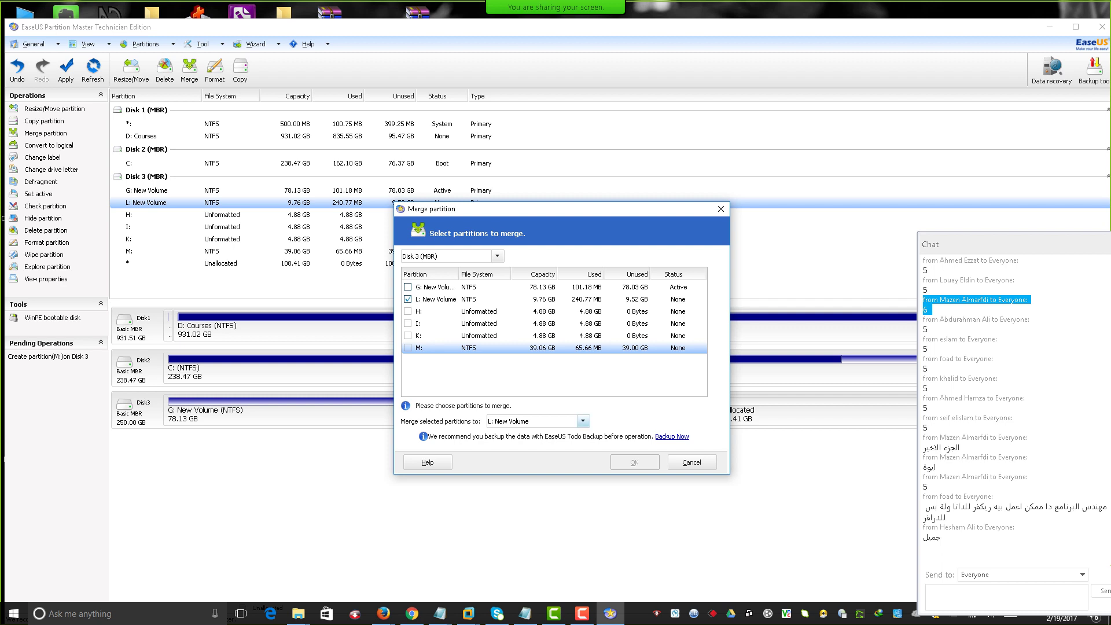
click(583, 421)
click(512, 435)
click(692, 462)
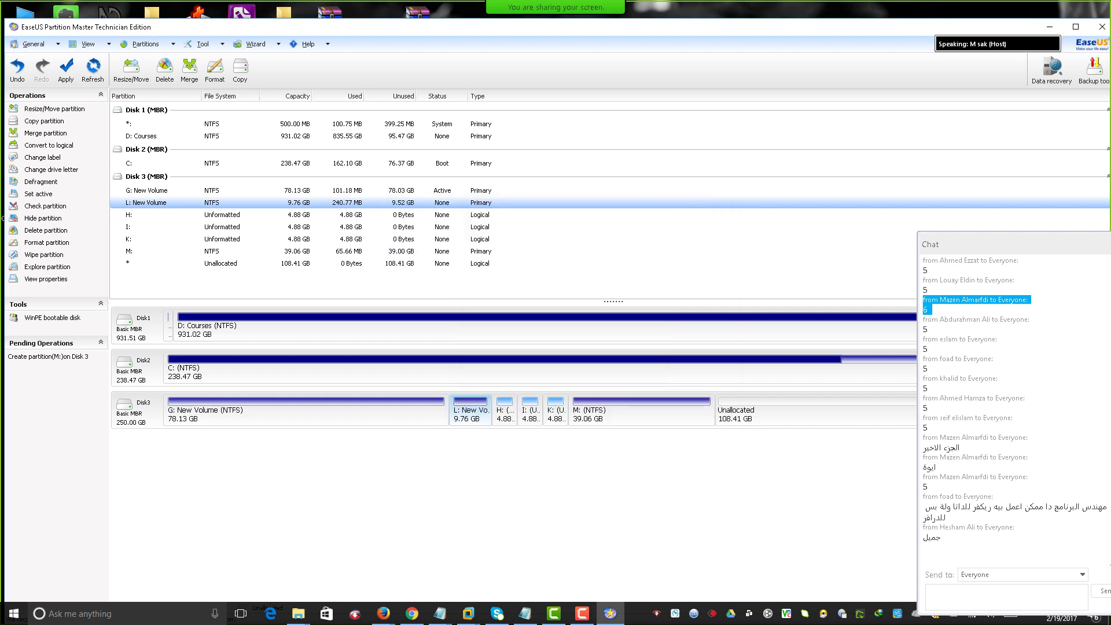
click(66, 68)
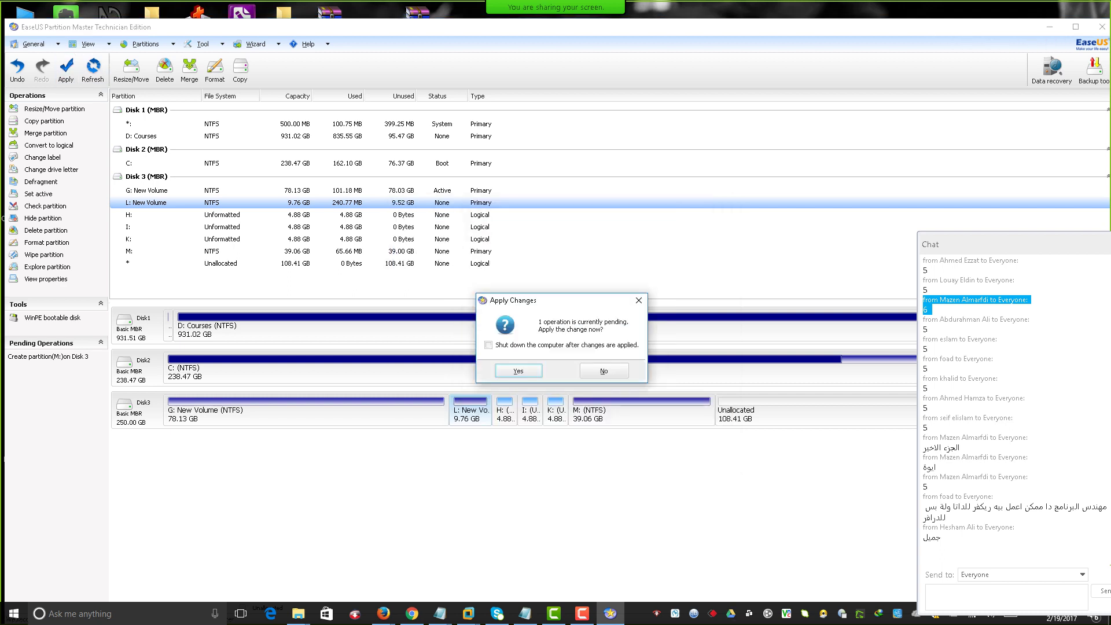
Apply the queued 39.06 GB M: partition creation, dismiss the write error, and select M:.
key(Return)
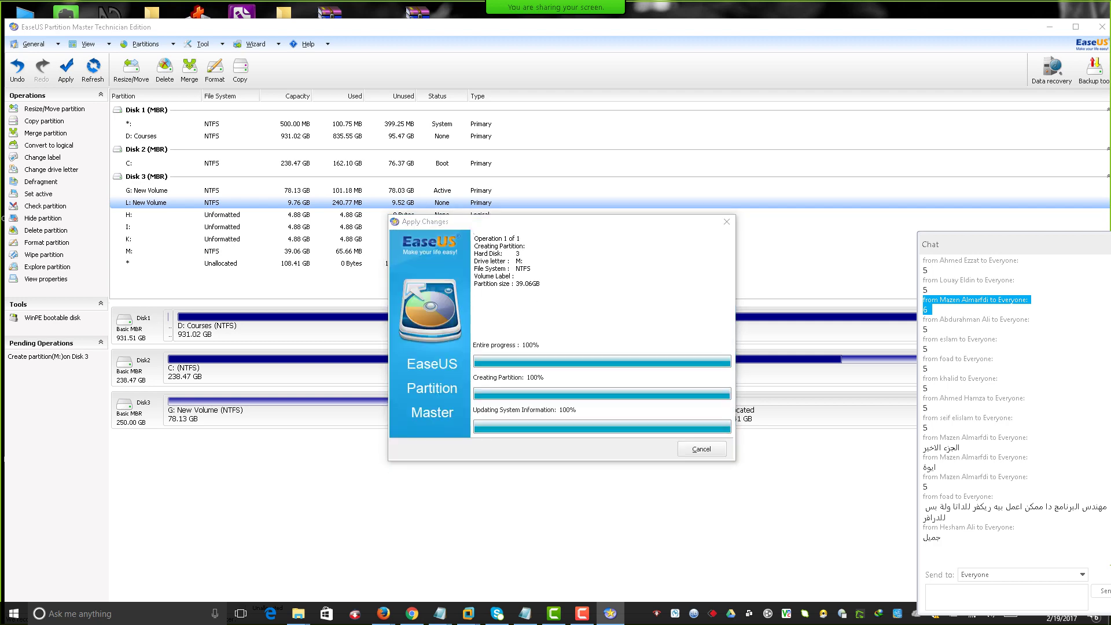
click(831, 37)
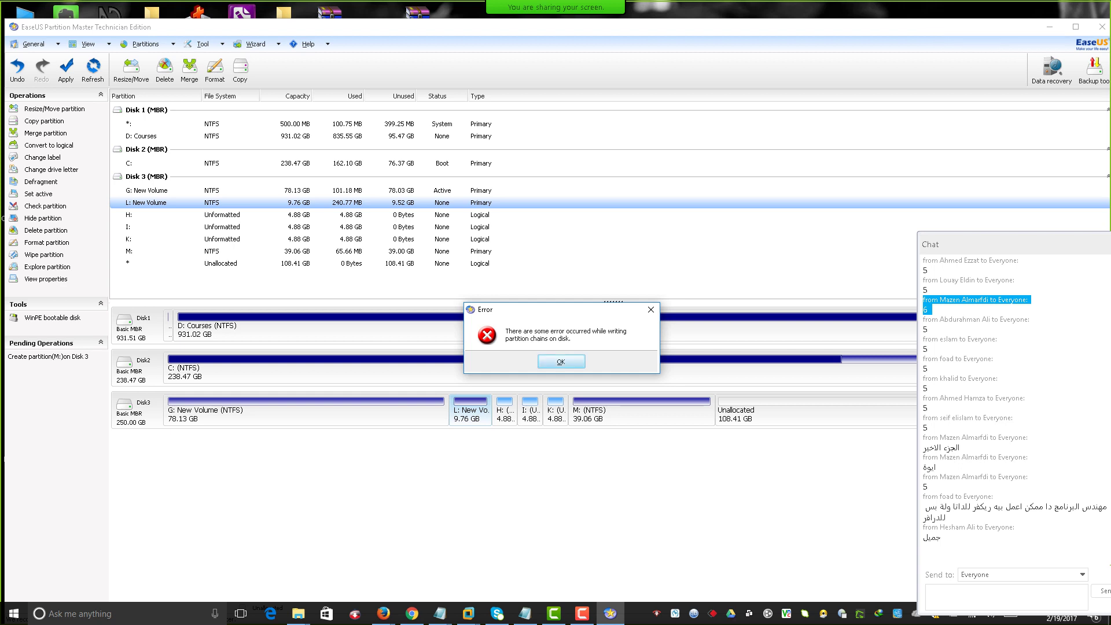
key(Return)
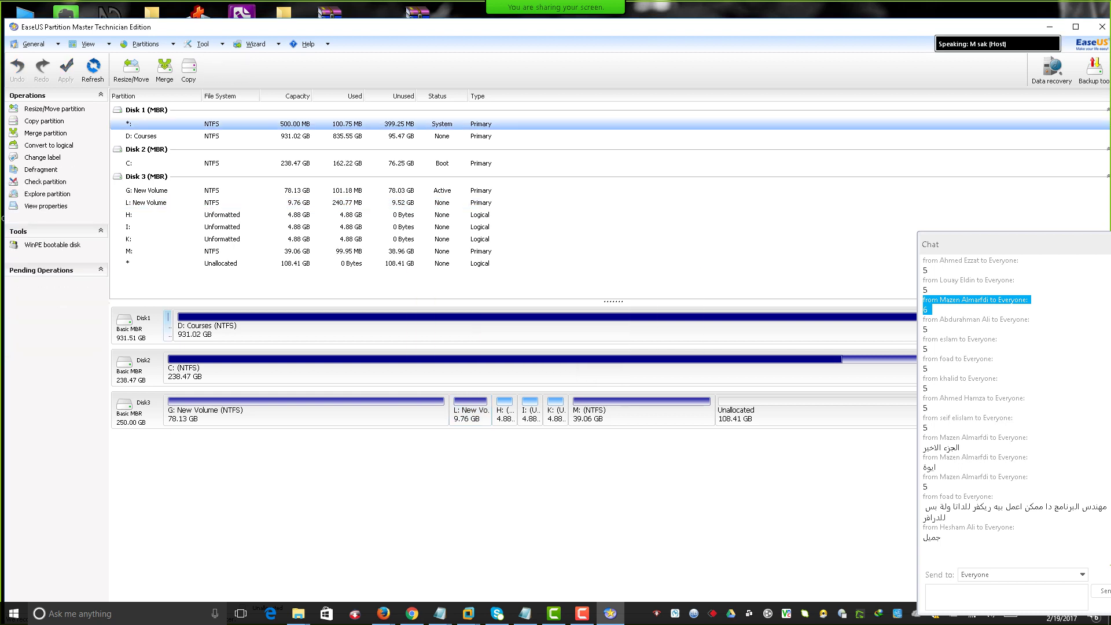
click(211, 251)
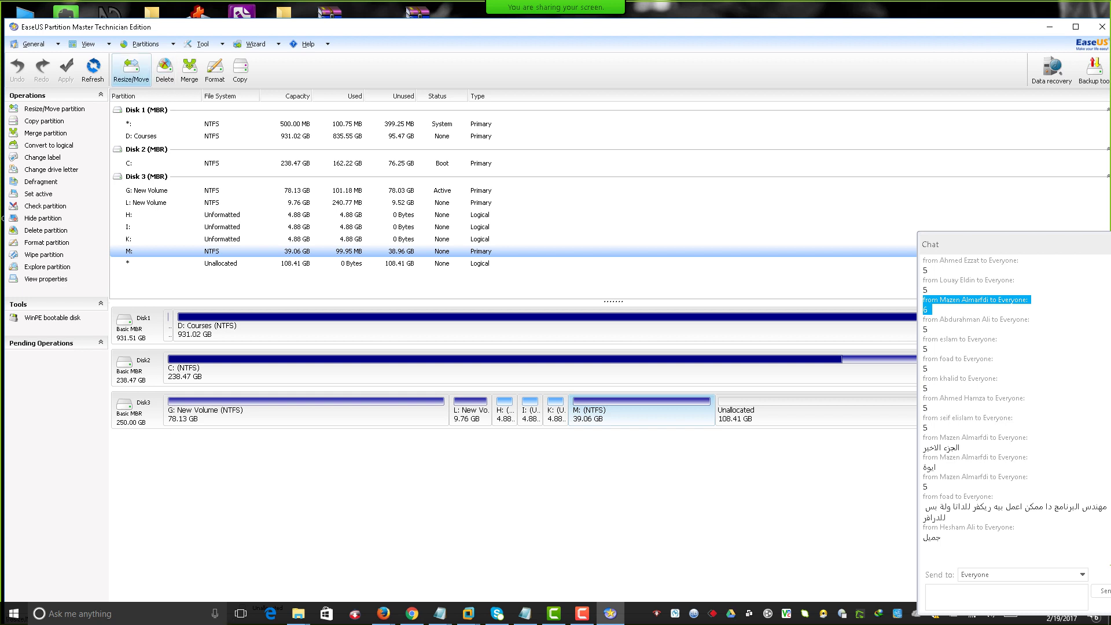
Start a merge on L: New Volume and include G: in the merge list.
right_click(472, 199)
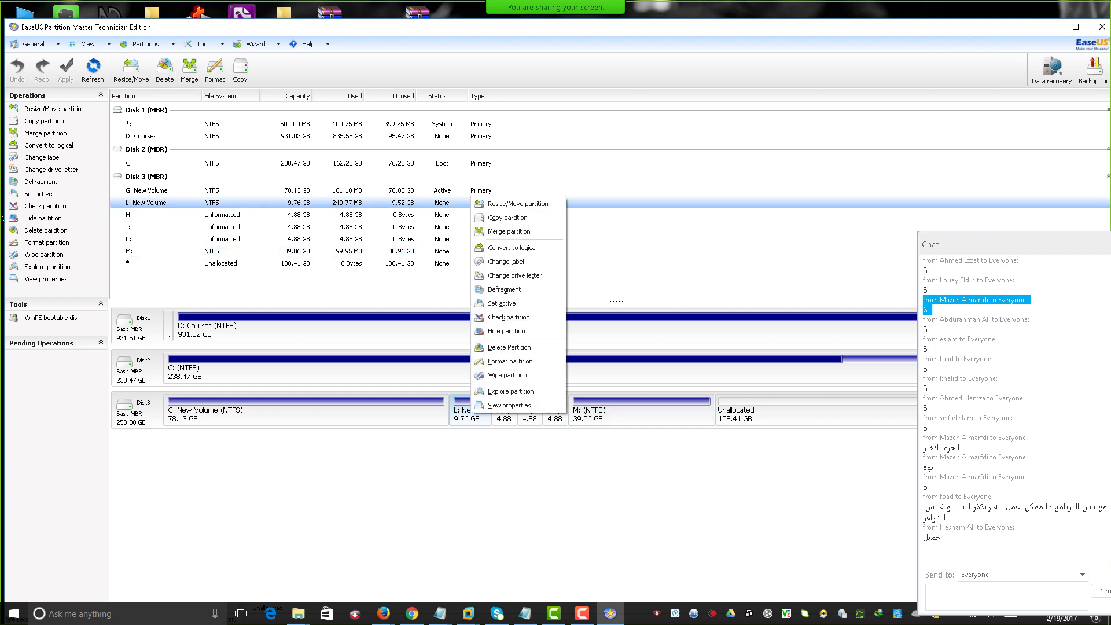
click(509, 231)
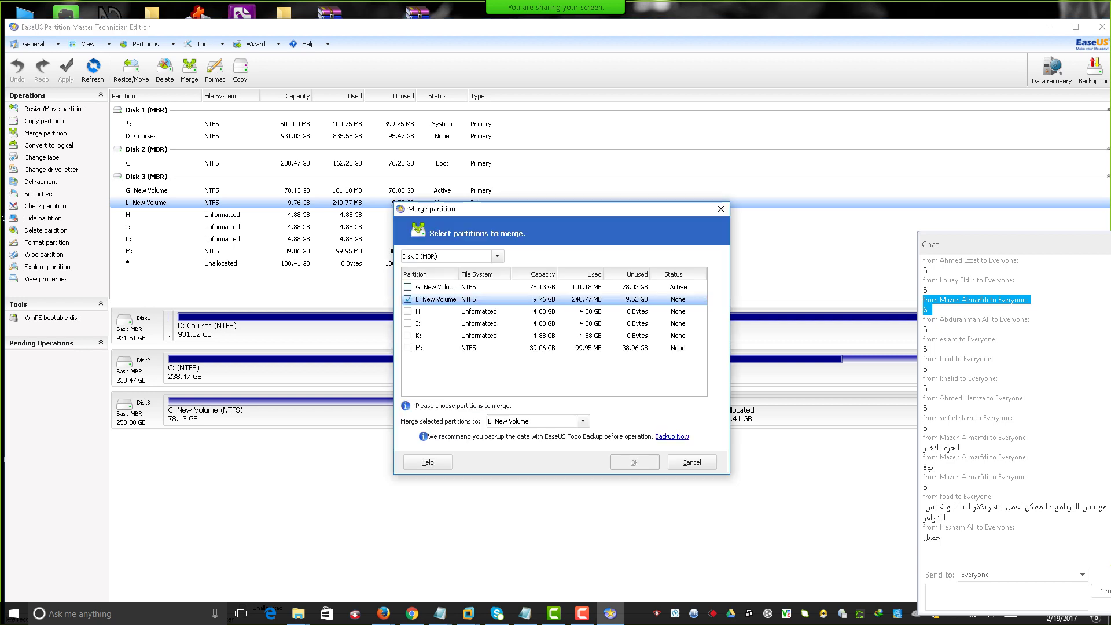
click(440, 348)
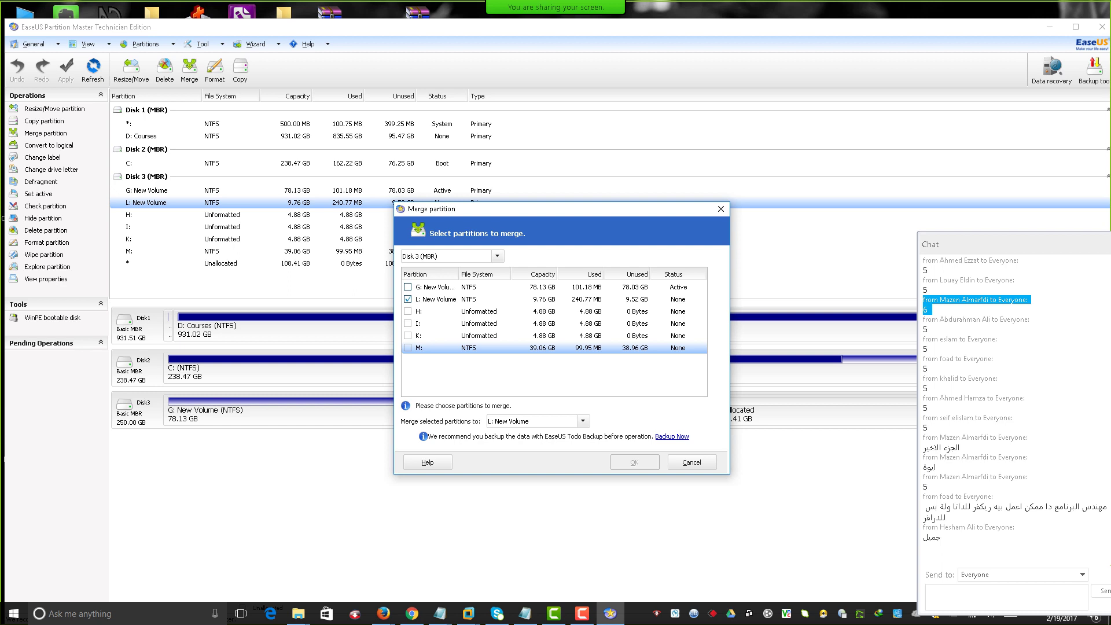
click(408, 287)
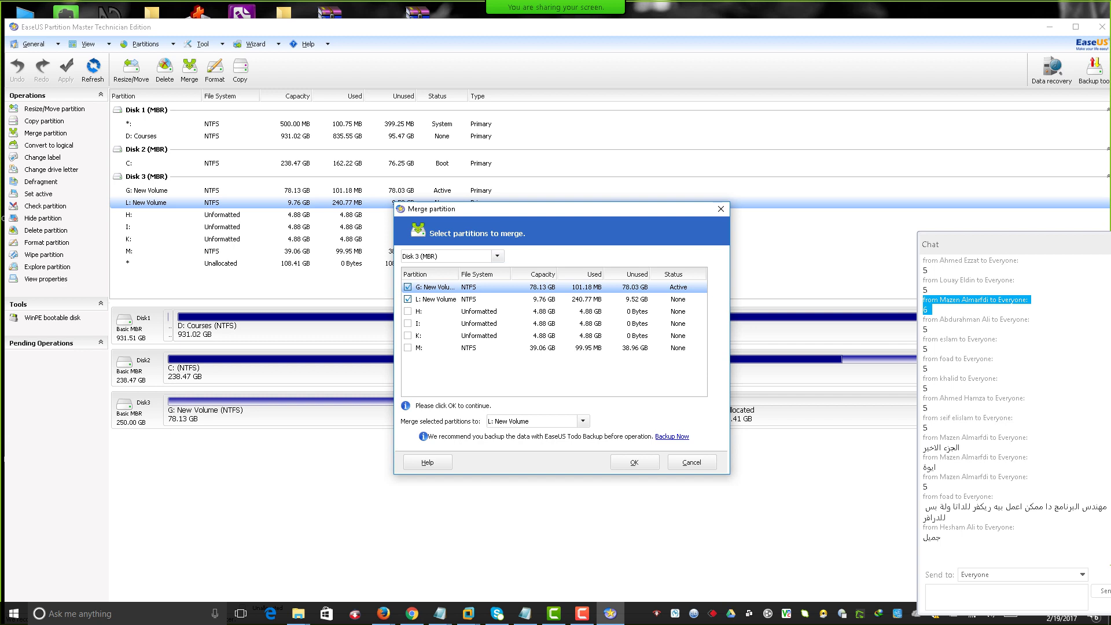
drag(521, 209, 295, 65)
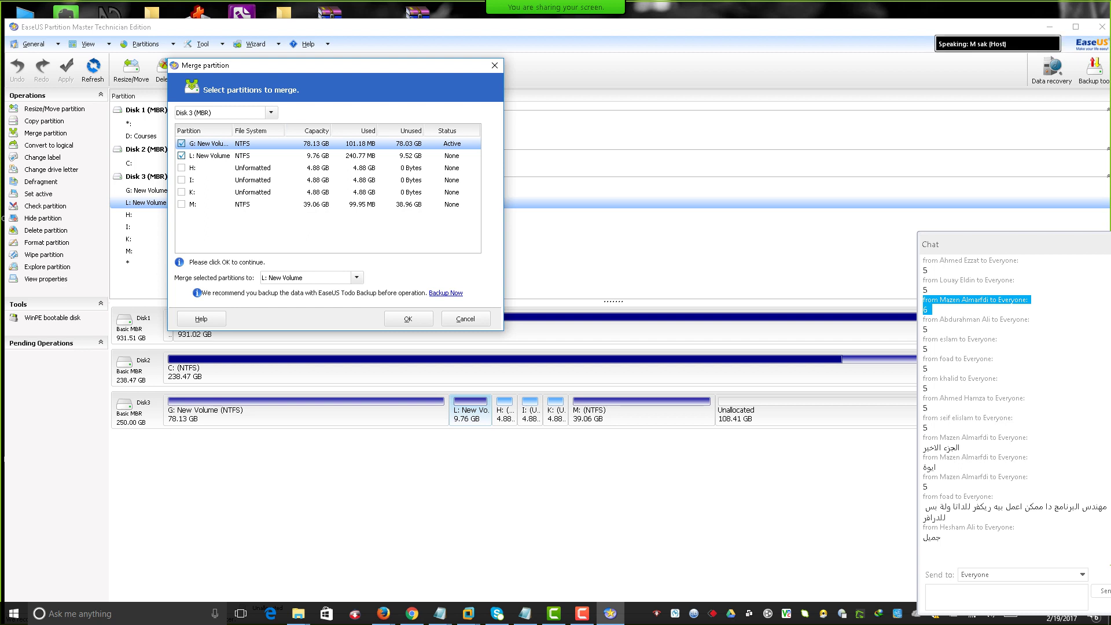
click(244, 205)
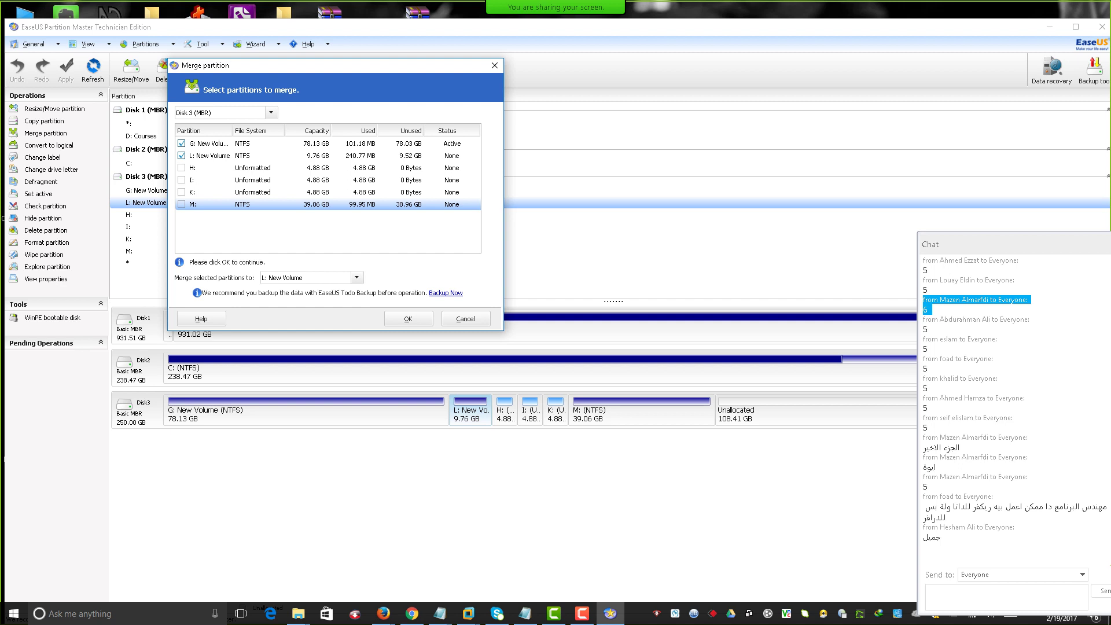
Toggle L: off and on, keep Disk 3 selected, then cancel the merge.
key(Up)
key(Up)
key(Up)
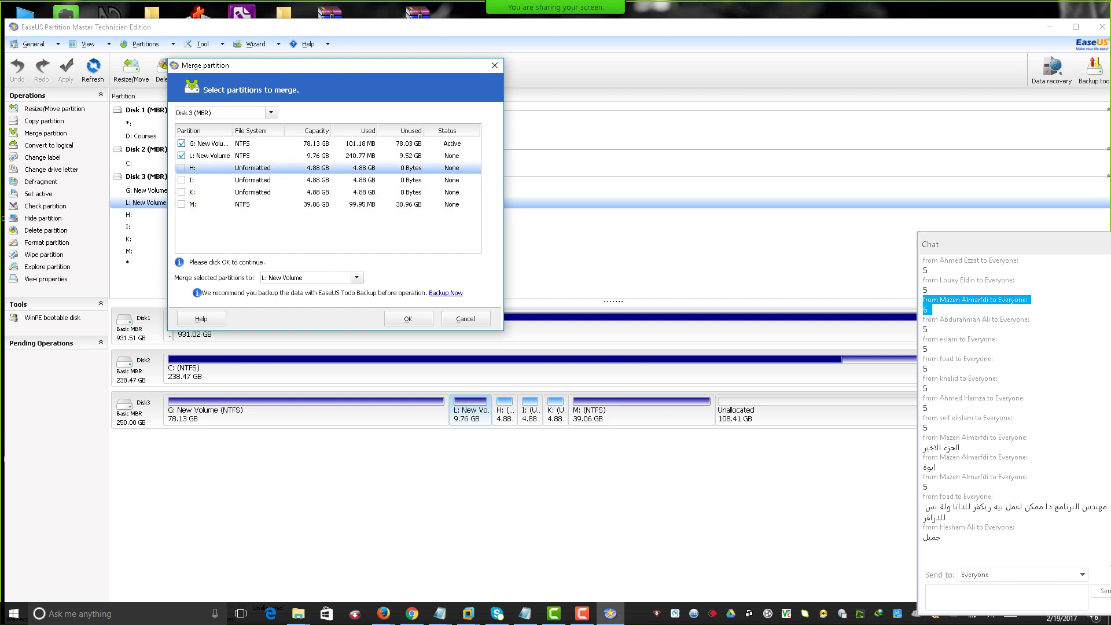
key(Up)
key(space)
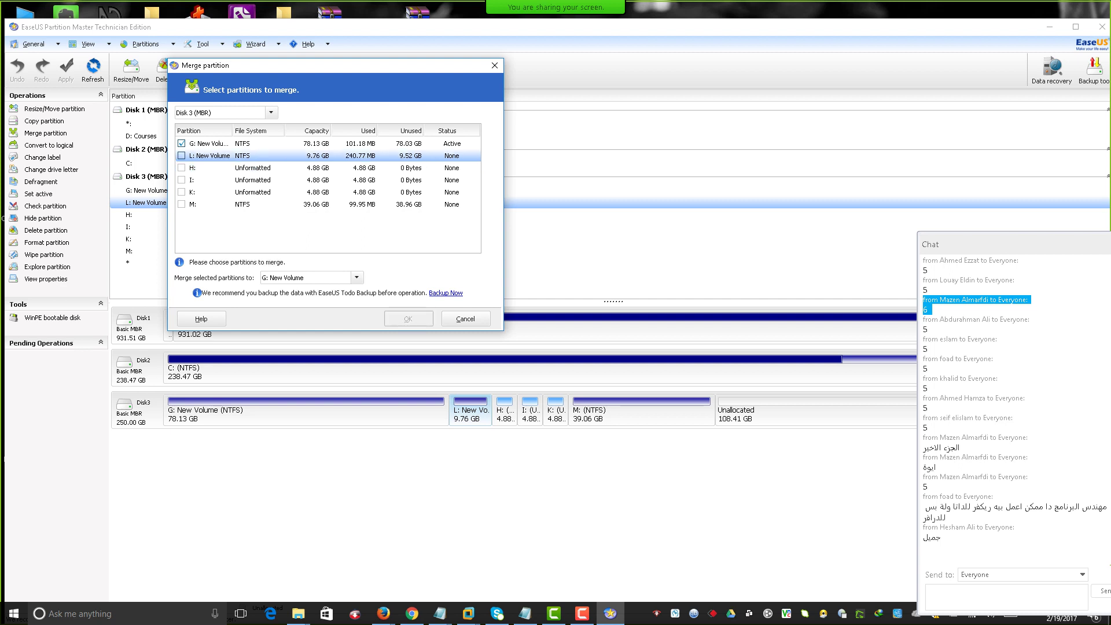
key(space)
click(271, 113)
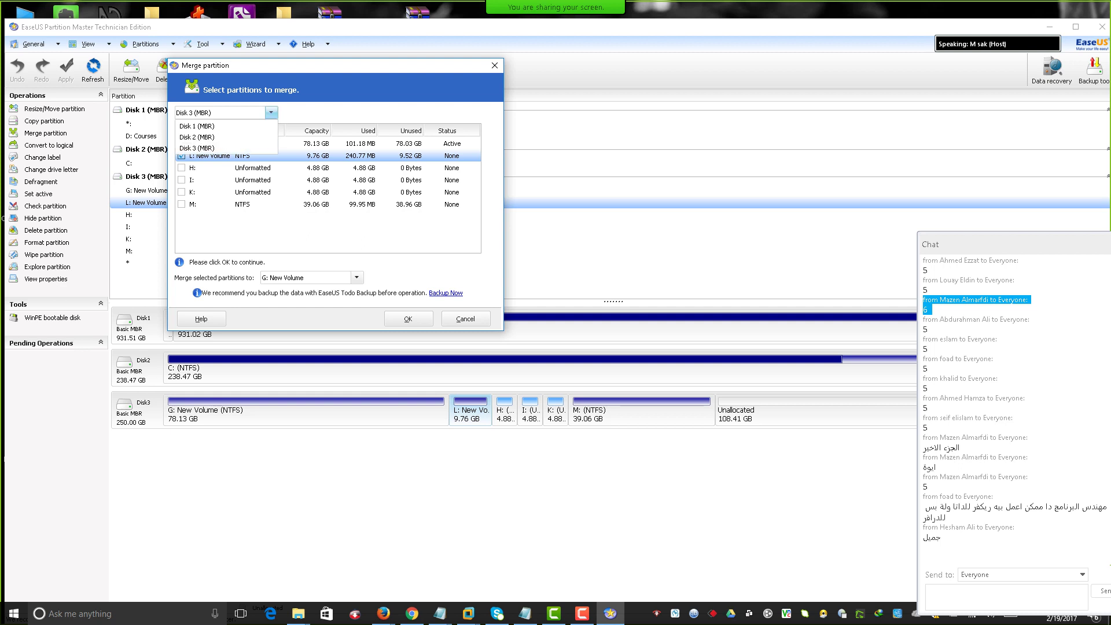
click(271, 113)
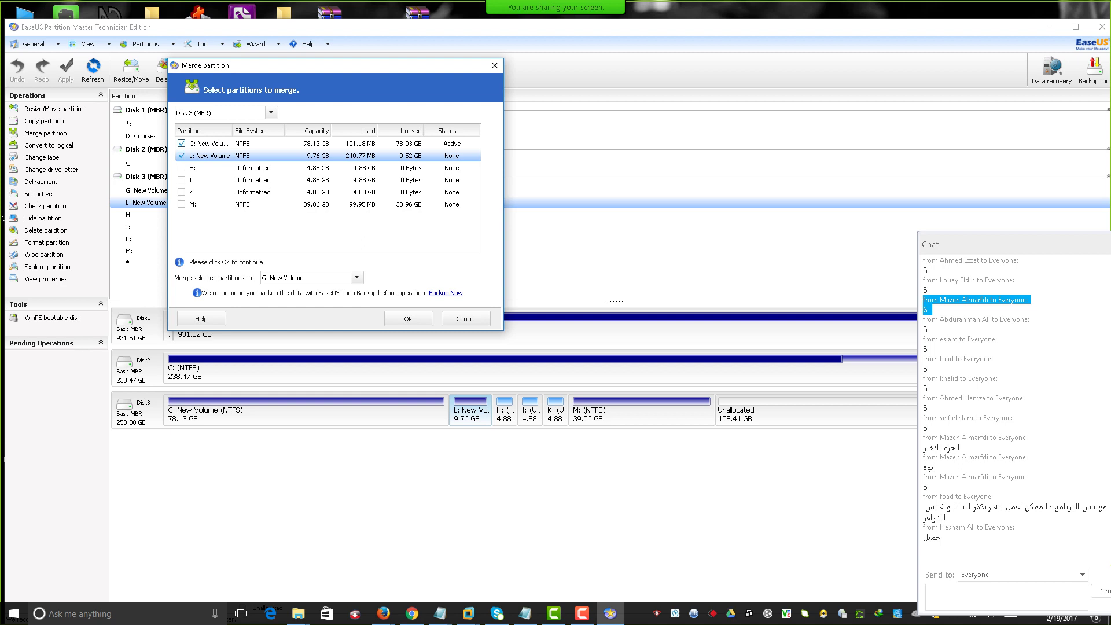
click(466, 319)
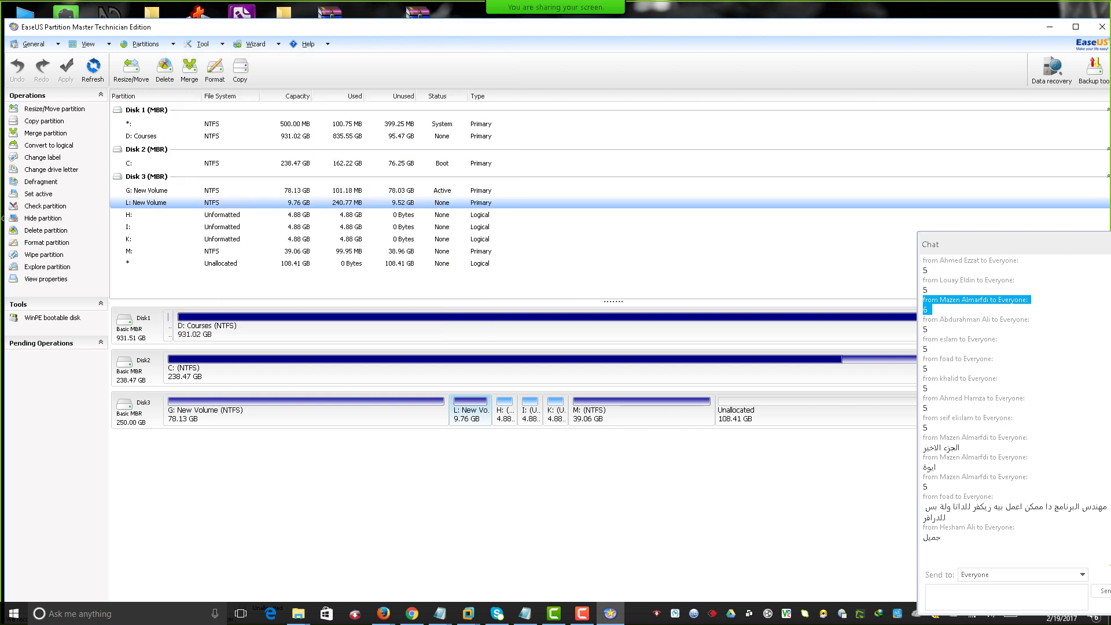
Queue deletion of the K: partition on Disk 3.
click(555, 411)
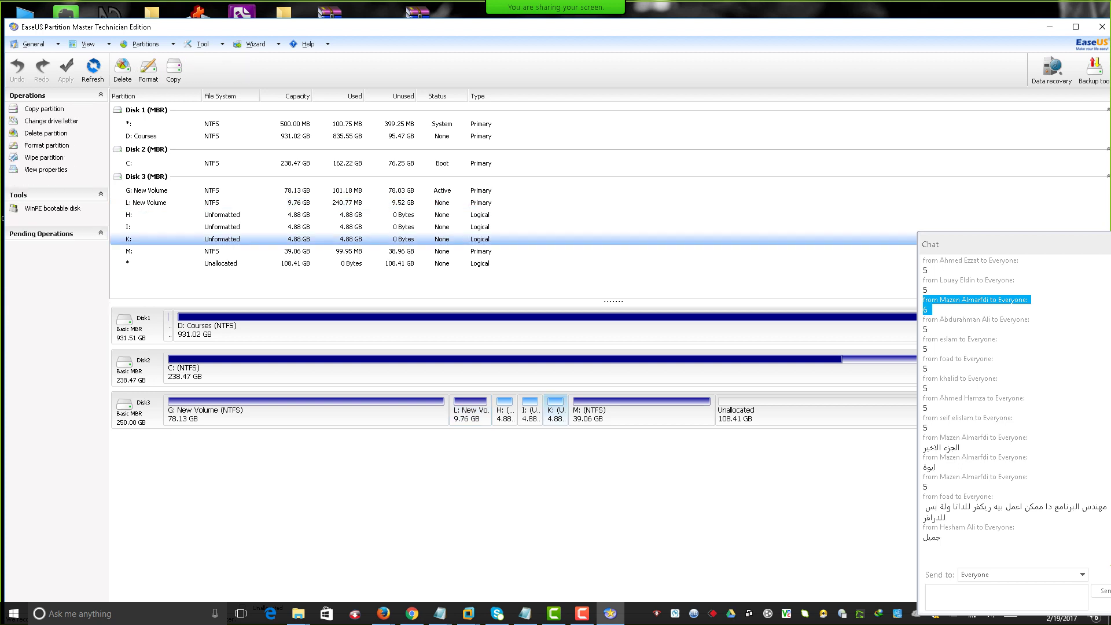
right_click(557, 411)
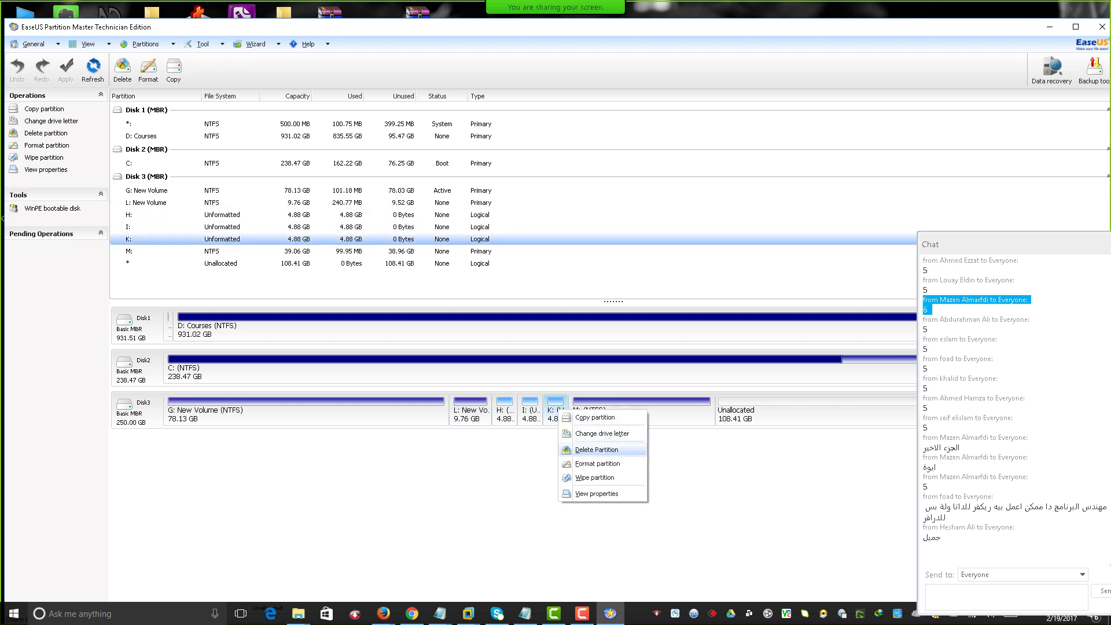
key(Down)
key(Down)
key(Up)
key(Up)
key(Return)
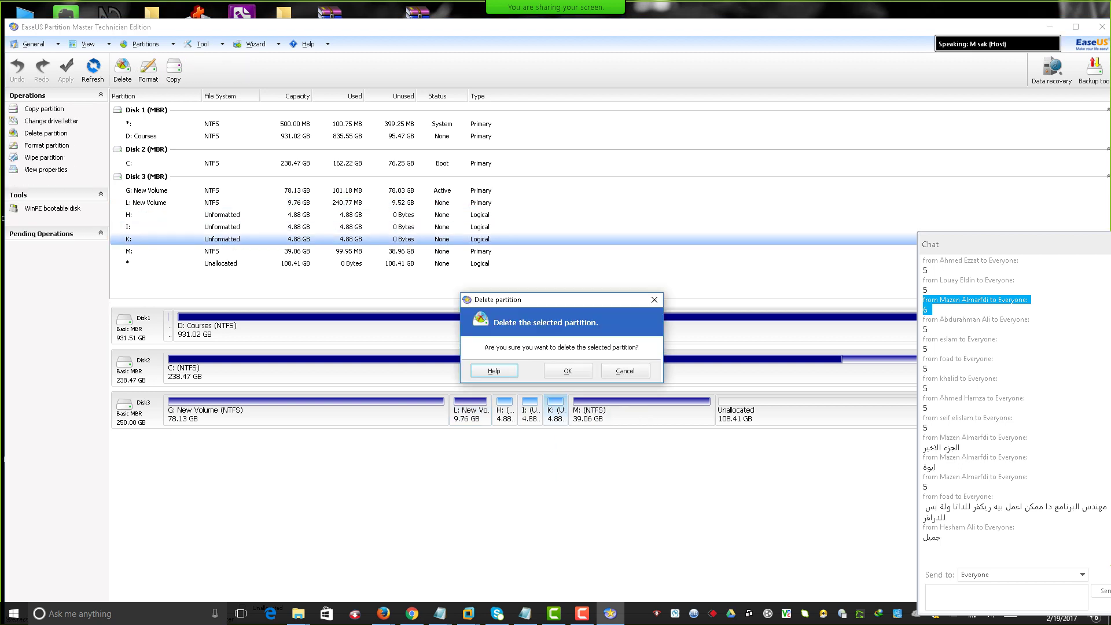
key(Return)
Queue deletion of I: and H:, leaving 14.64 GB unallocated.
right_click(530, 408)
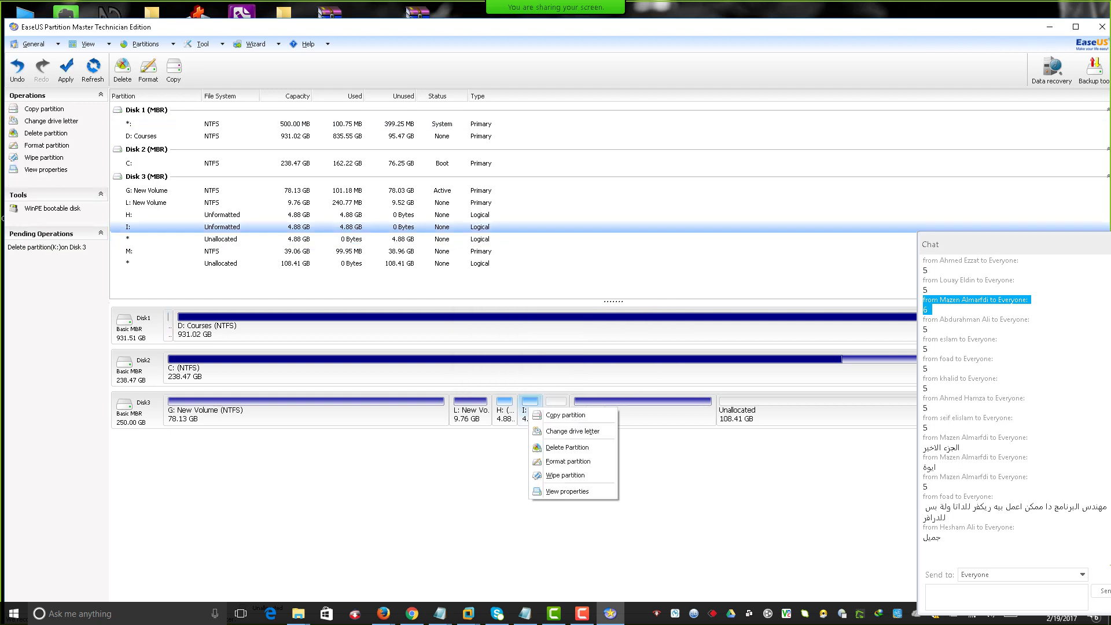
key(Return)
key(Return)
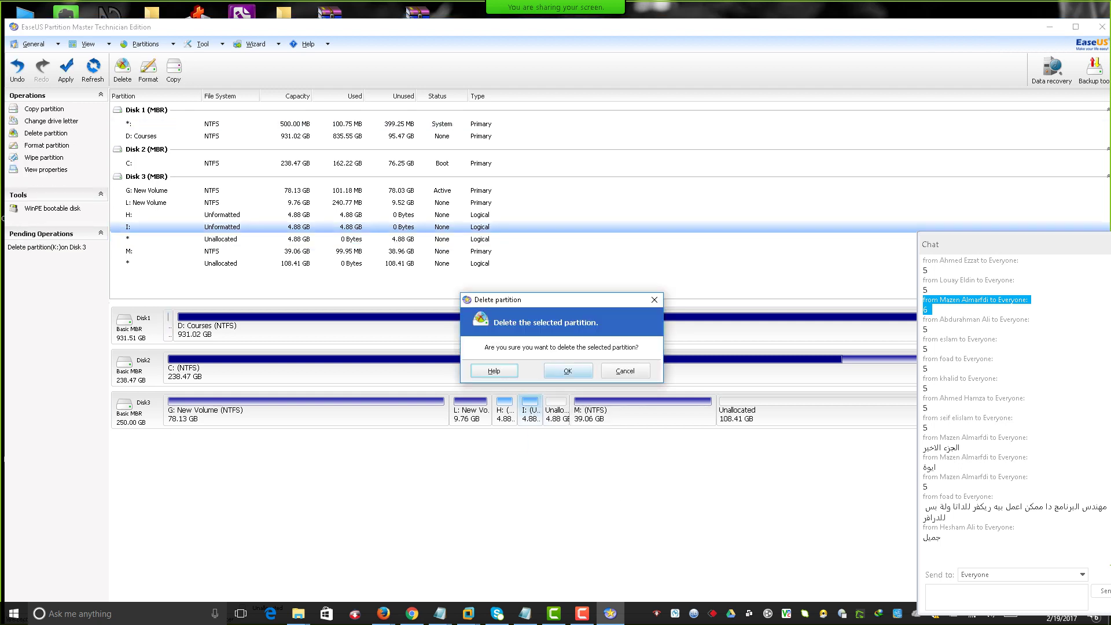
right_click(508, 408)
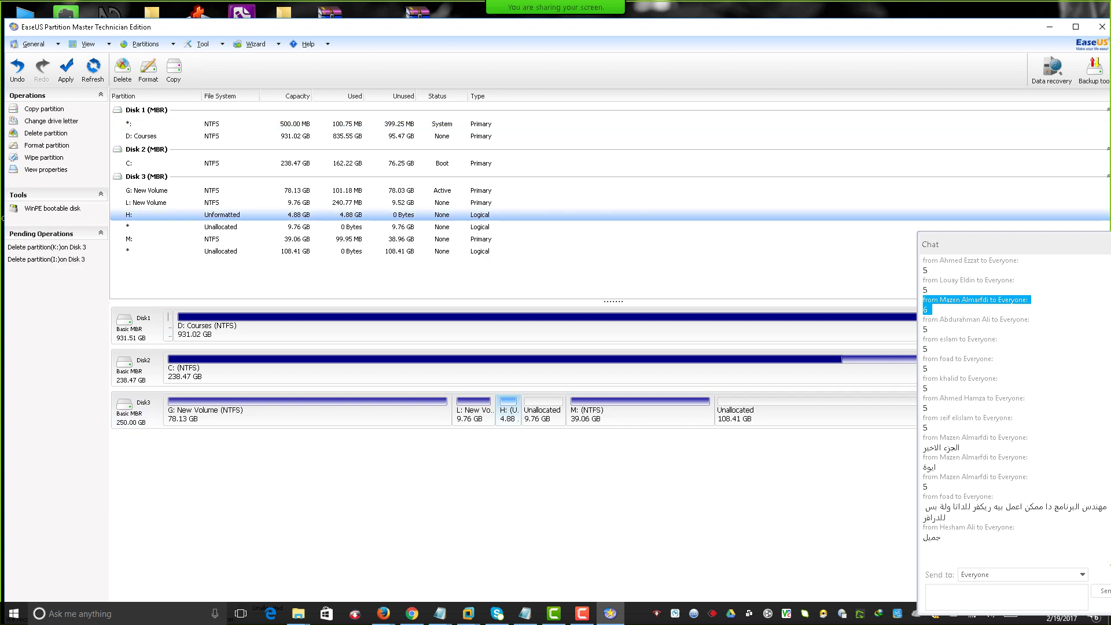
key(Down)
key(Down)
key(Down)
key(Return)
key(Return)
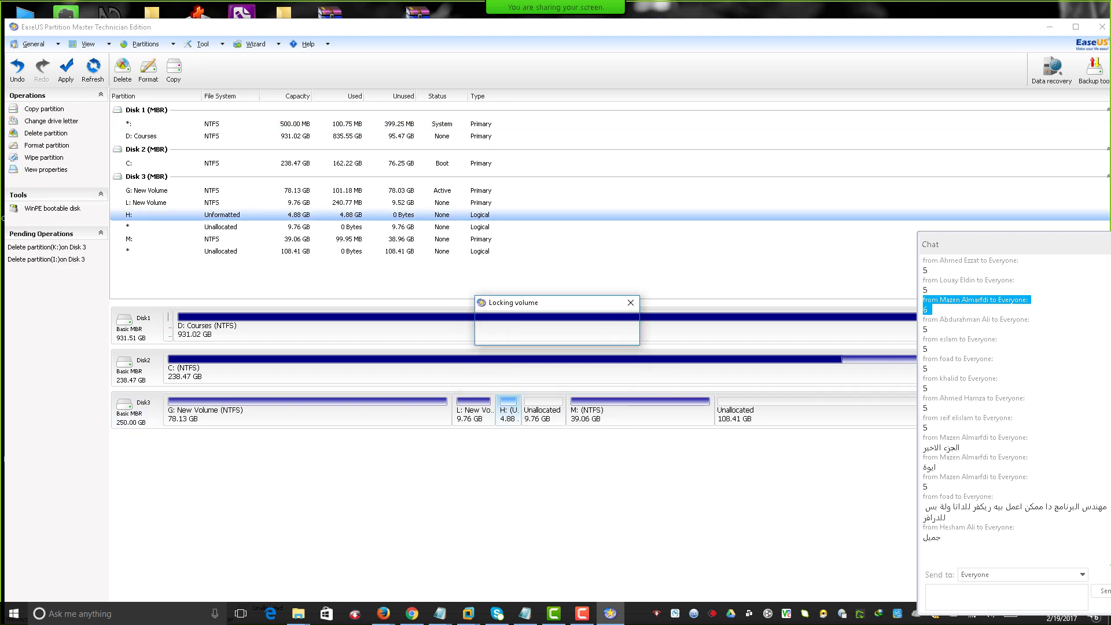
click(521, 413)
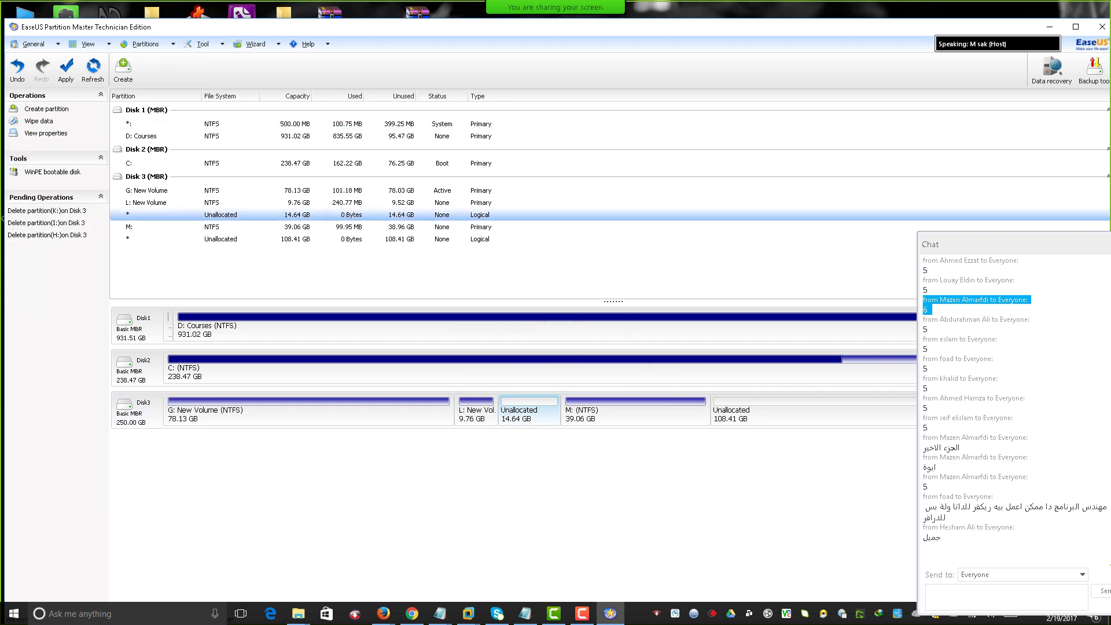
Apply the three queued deletions and dismiss the resulting error.
click(66, 70)
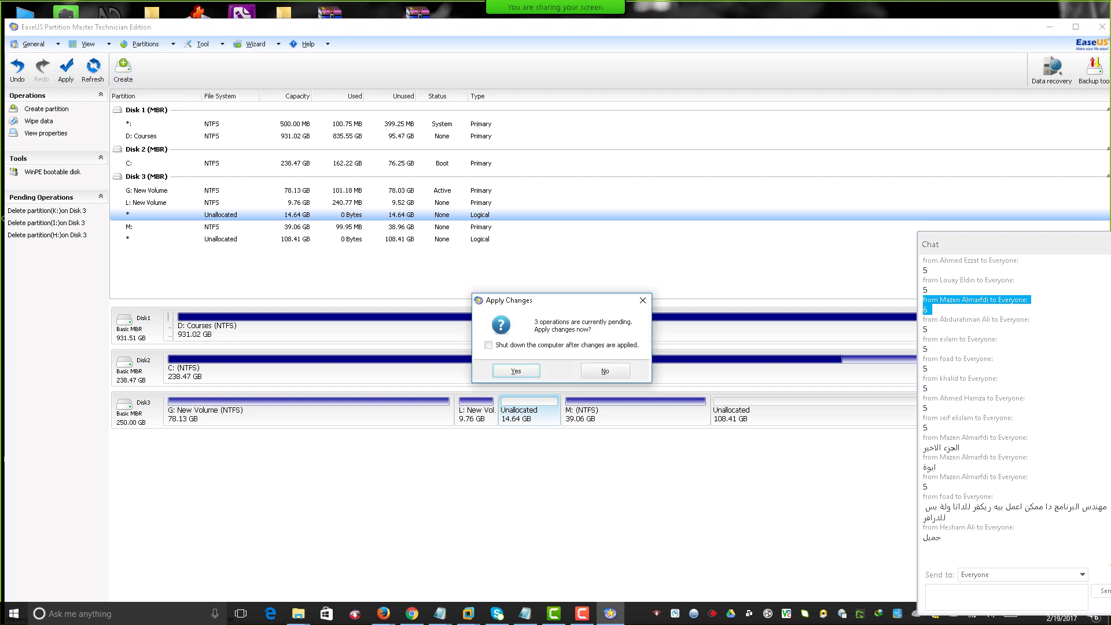
key(Return)
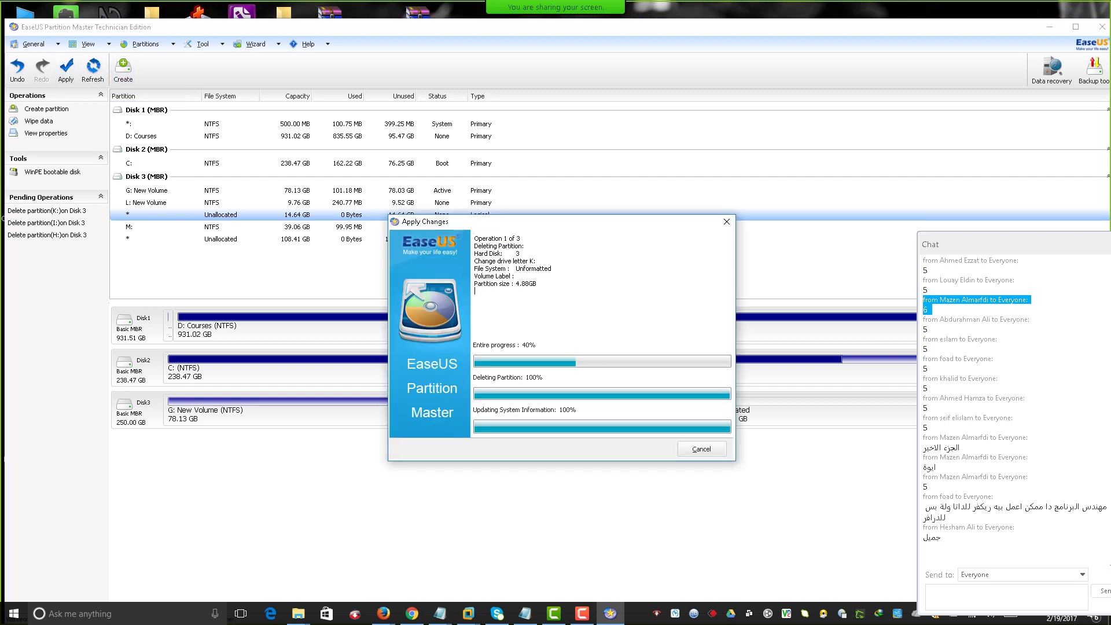
key(Return)
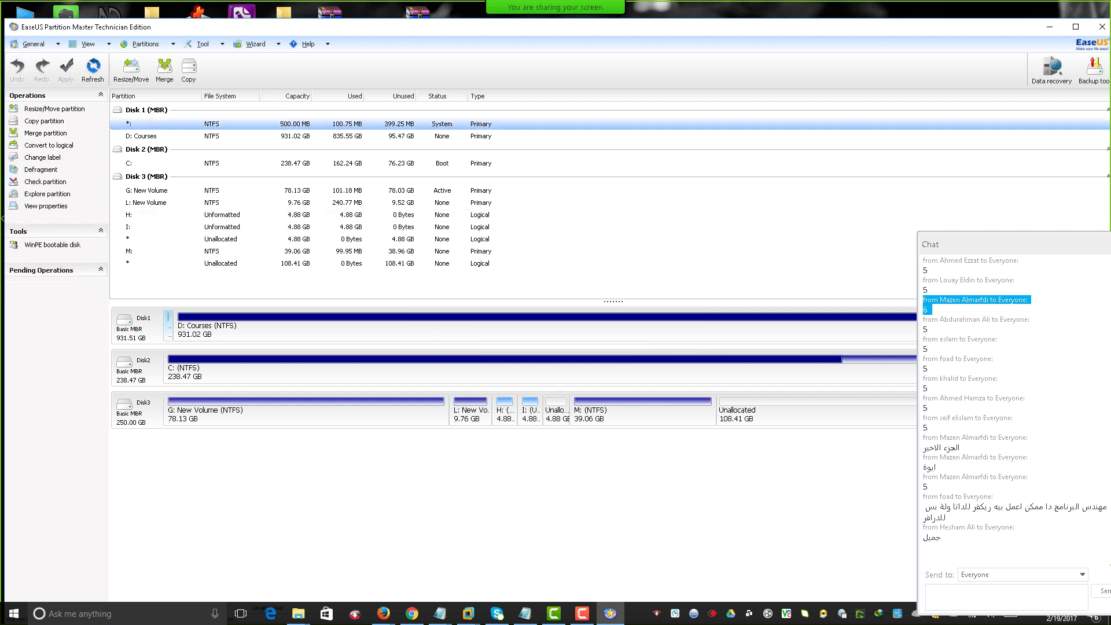
Delete the I: partition again and apply it, dismissing the write error.
right_click(531, 409)
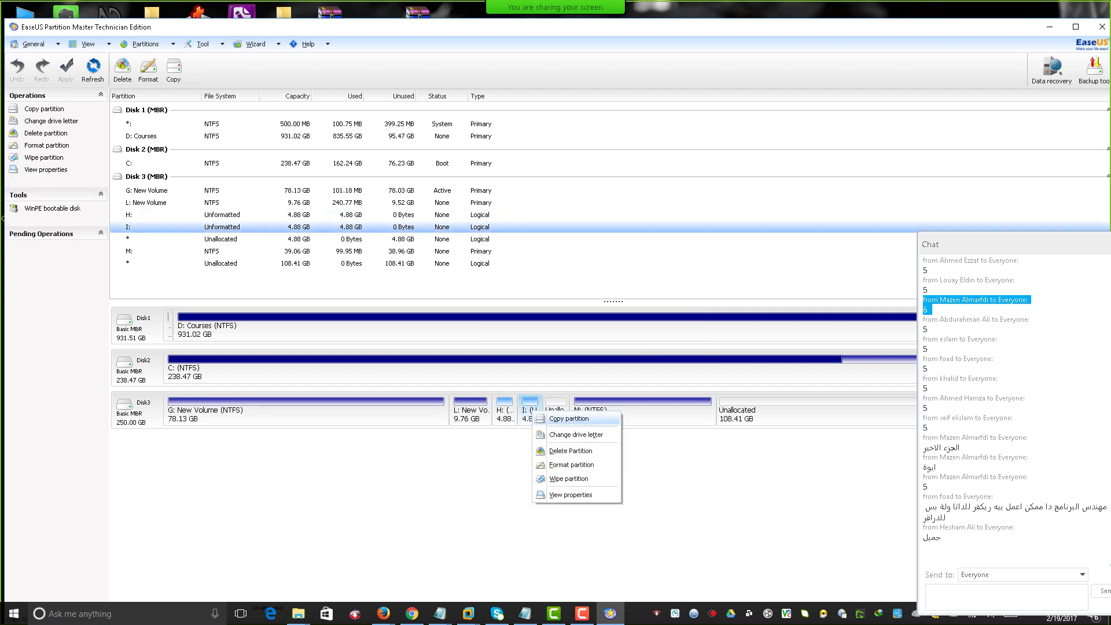
click(557, 451)
key(Tab)
key(Return)
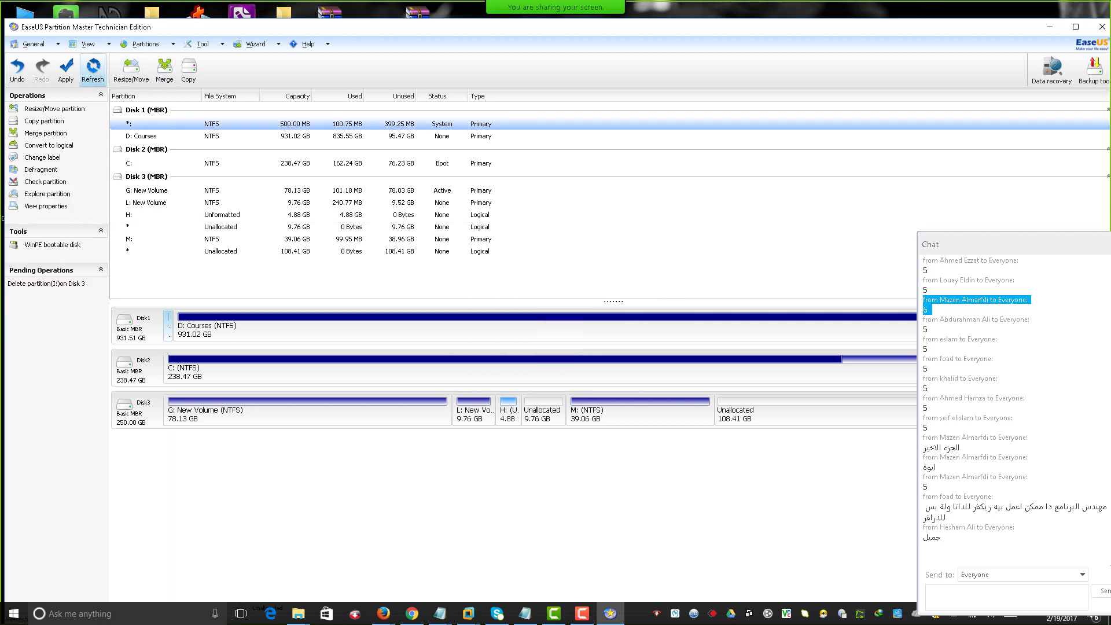
click(66, 70)
key(Return)
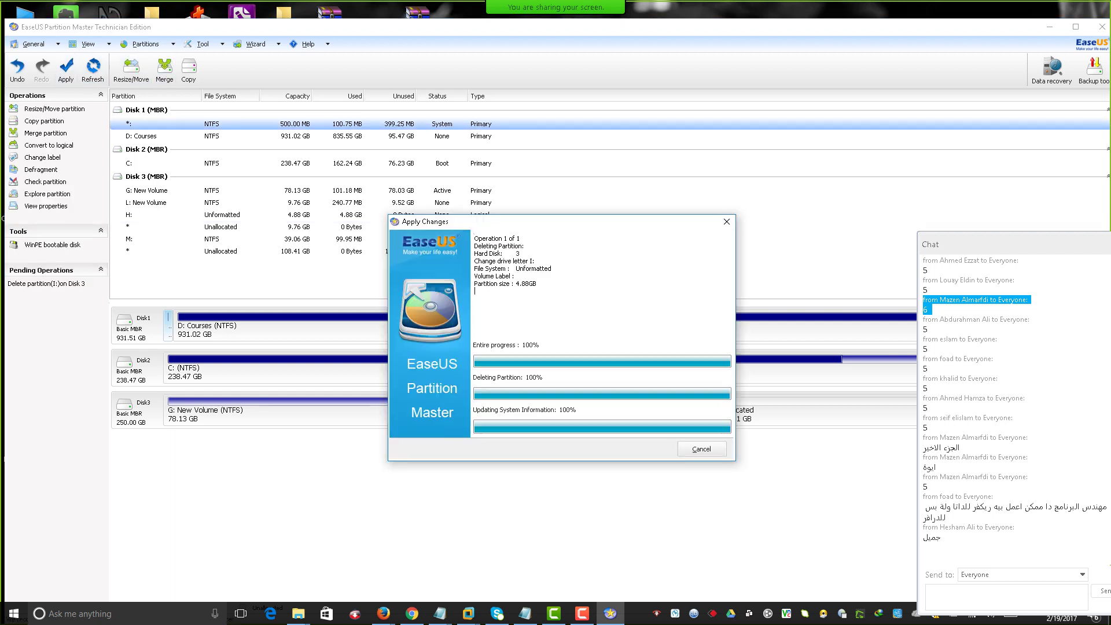
key(Return)
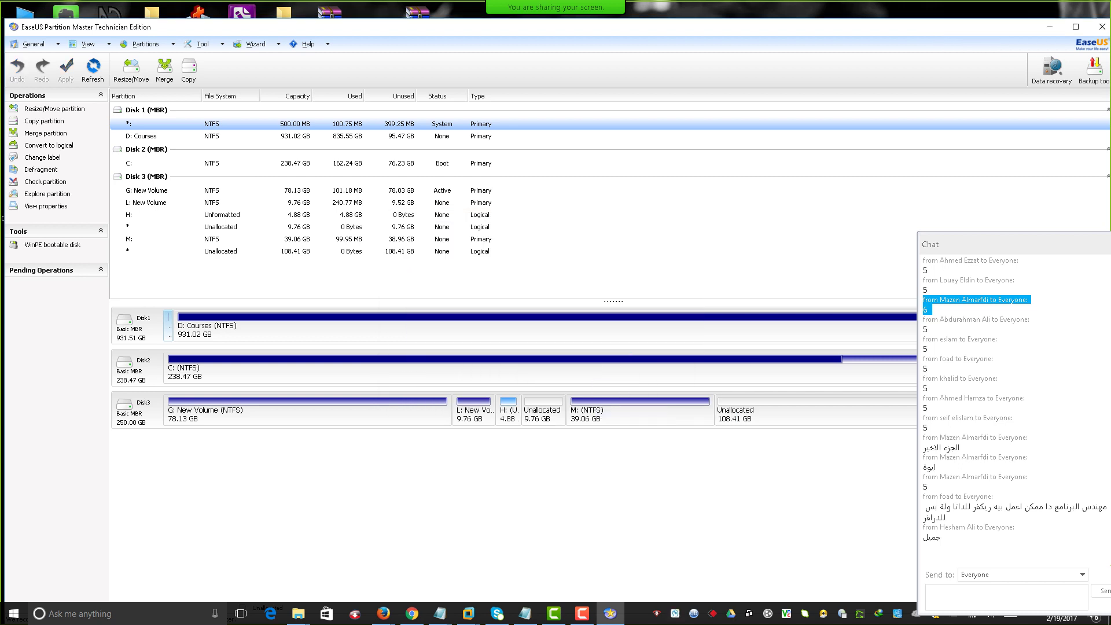
Delete the H: partition again and apply it successfully, then select L: New Volume.
right_click(508, 412)
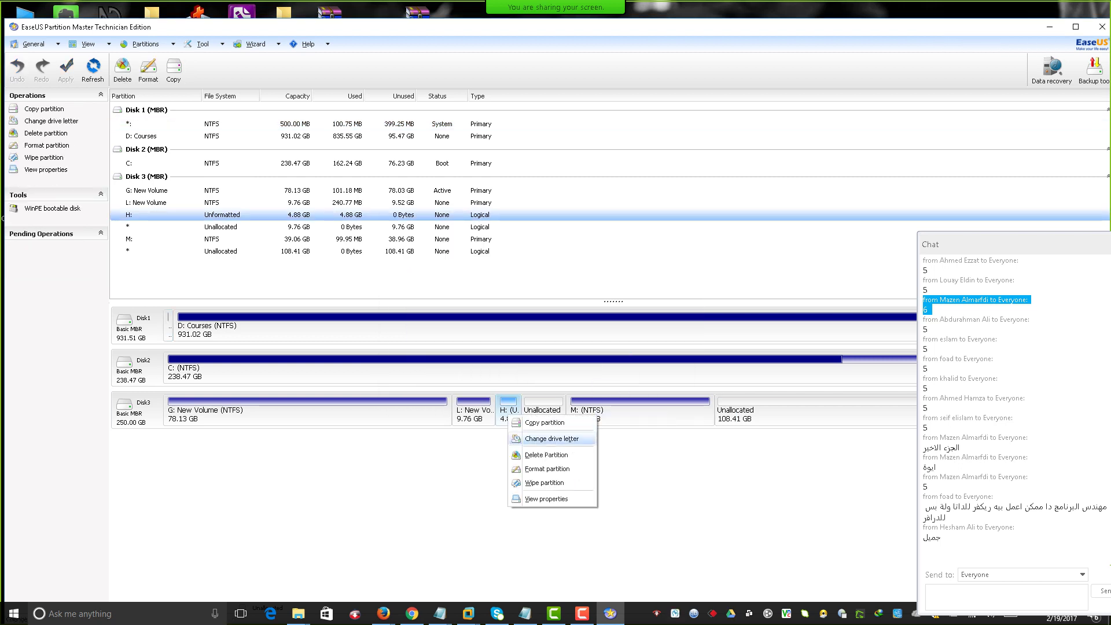
click(538, 455)
click(568, 371)
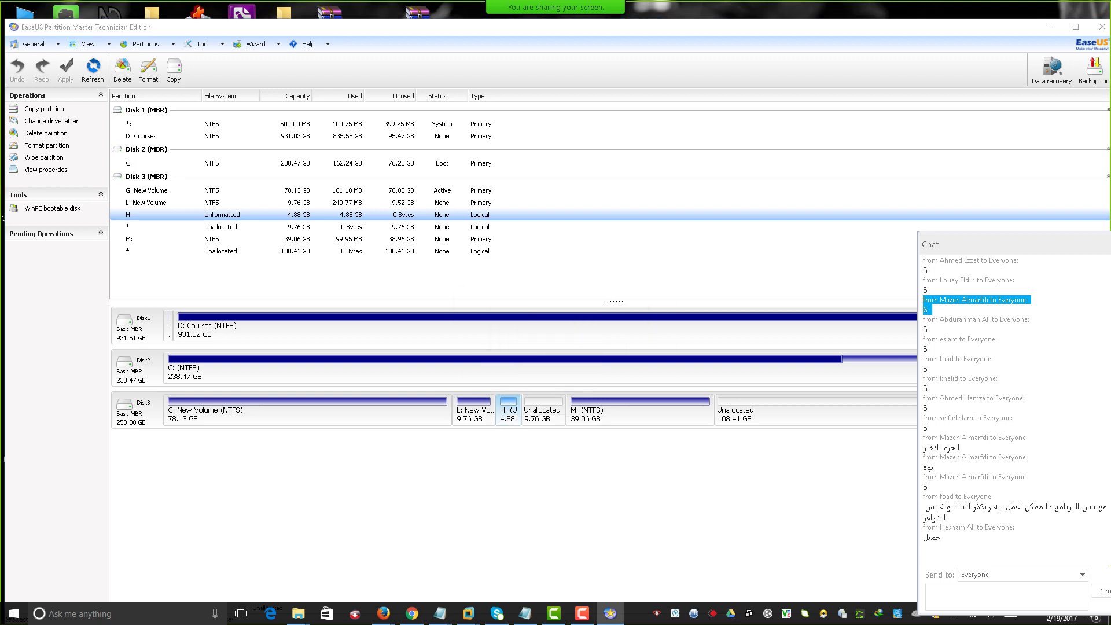
click(66, 70)
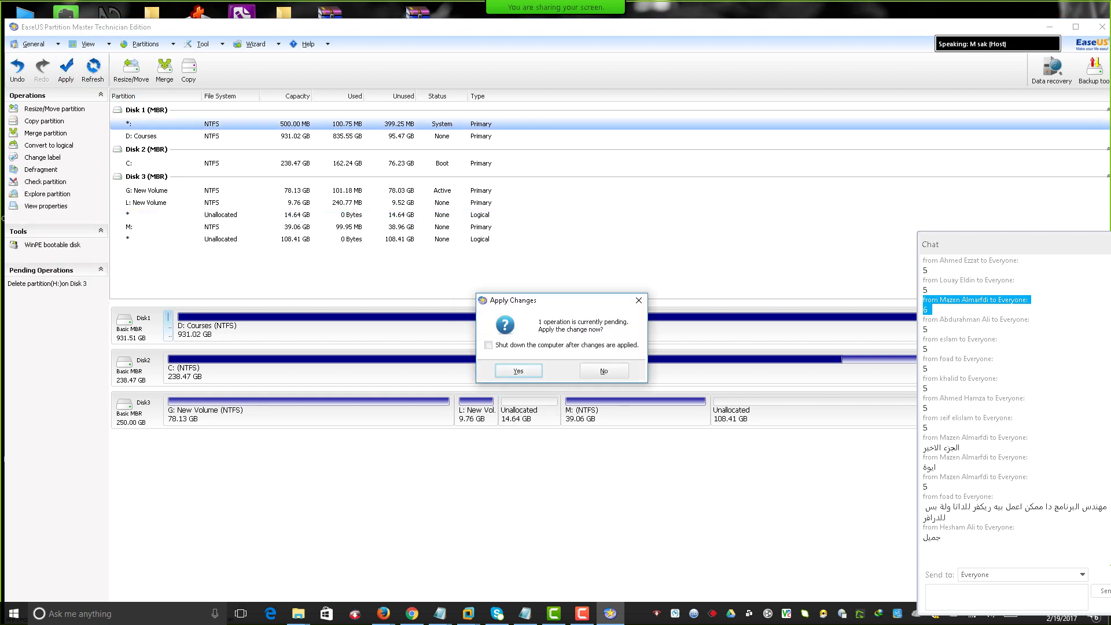
key(Return)
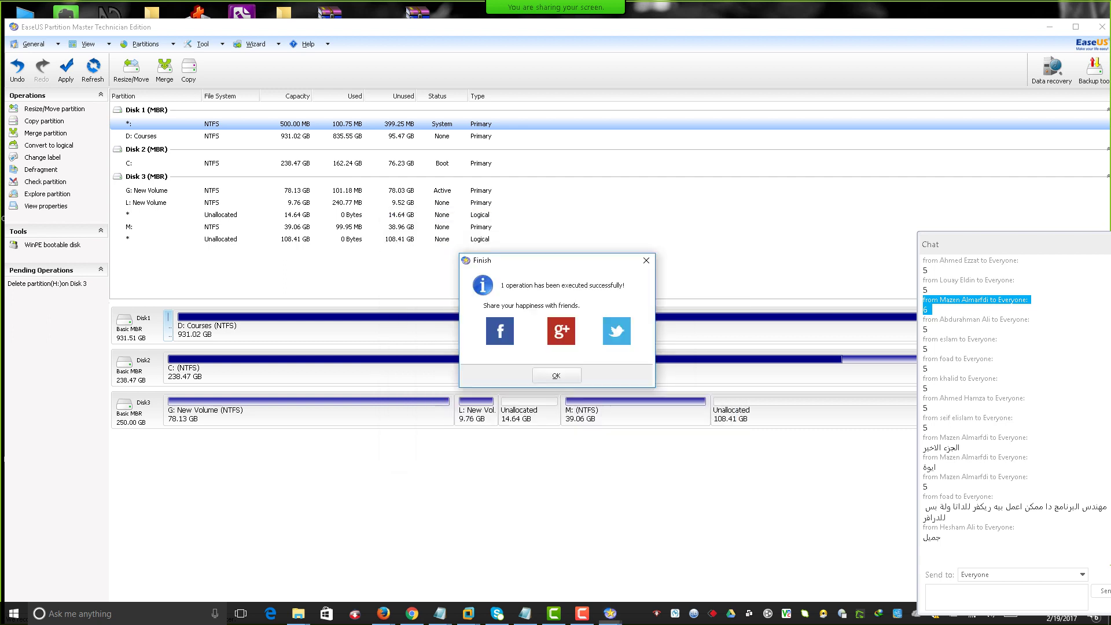
key(Return)
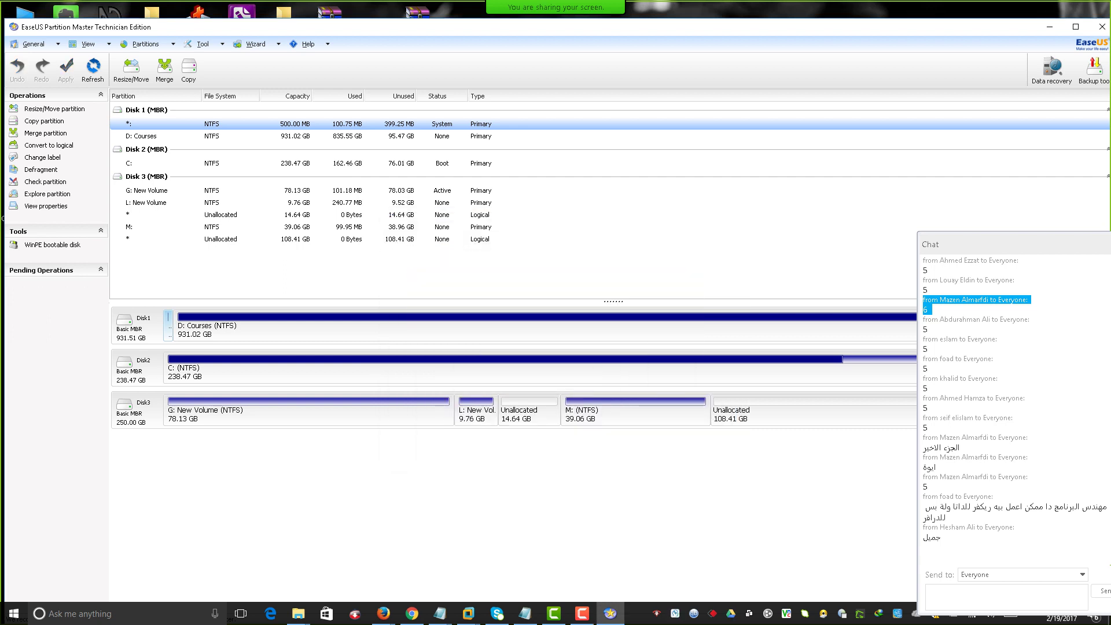
click(150, 203)
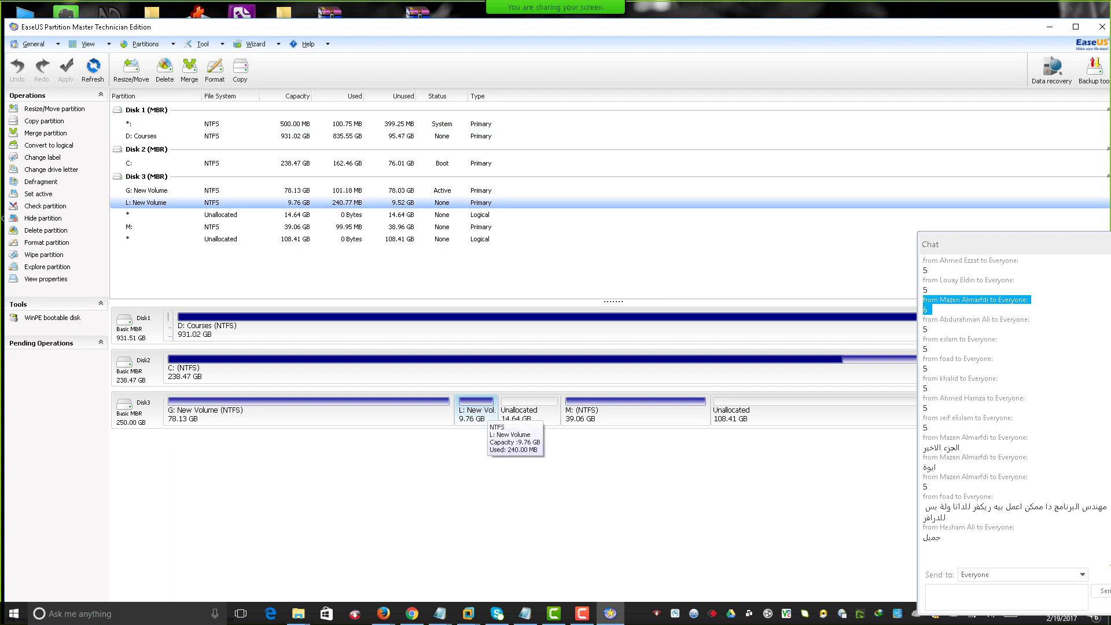
Queue a merge of M: into L: New Volume, accepting the partition error warning.
right_click(478, 412)
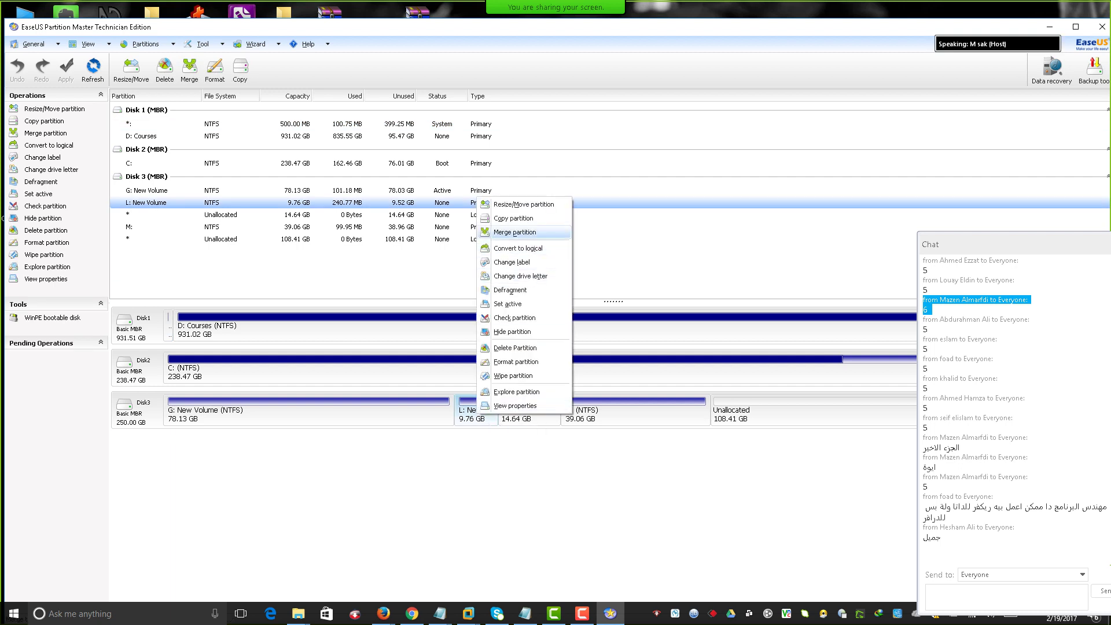
click(514, 232)
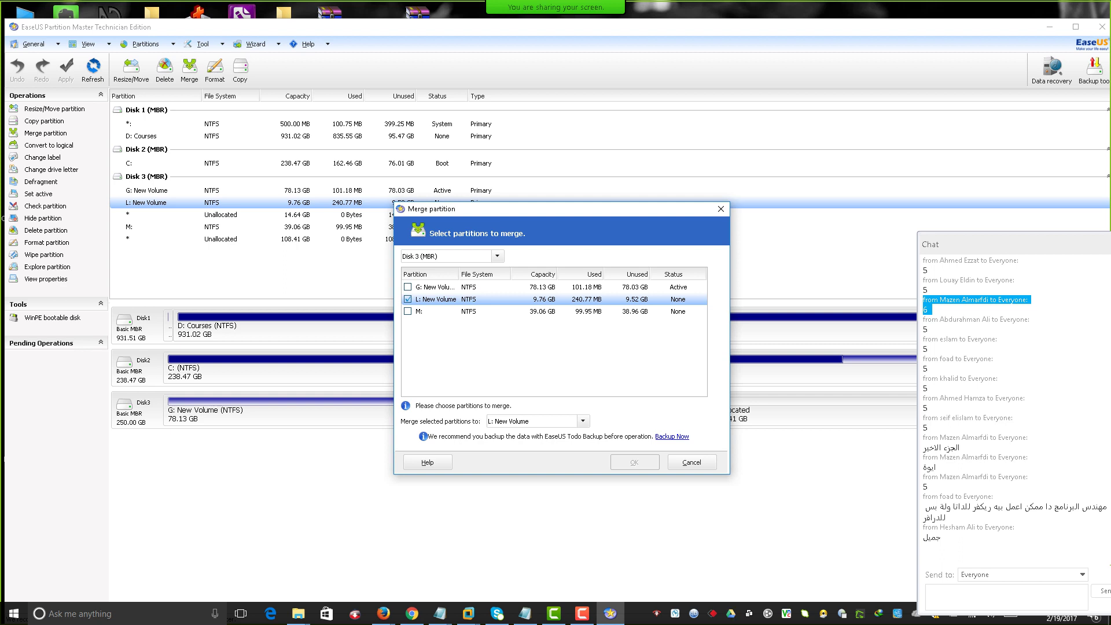
drag(521, 209, 408, 53)
click(294, 156)
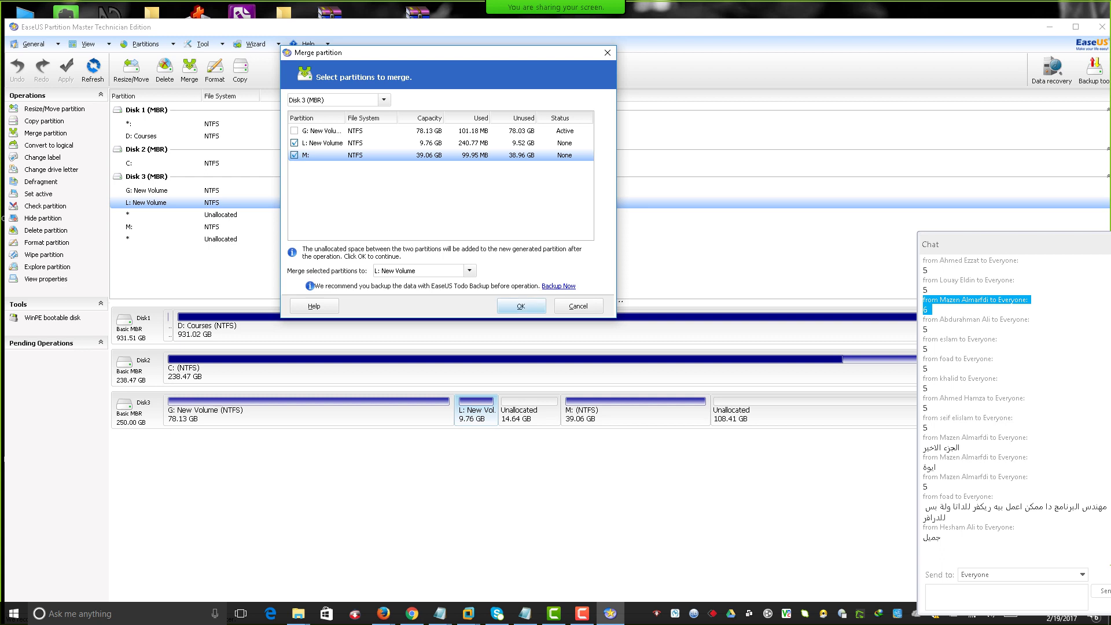
click(521, 307)
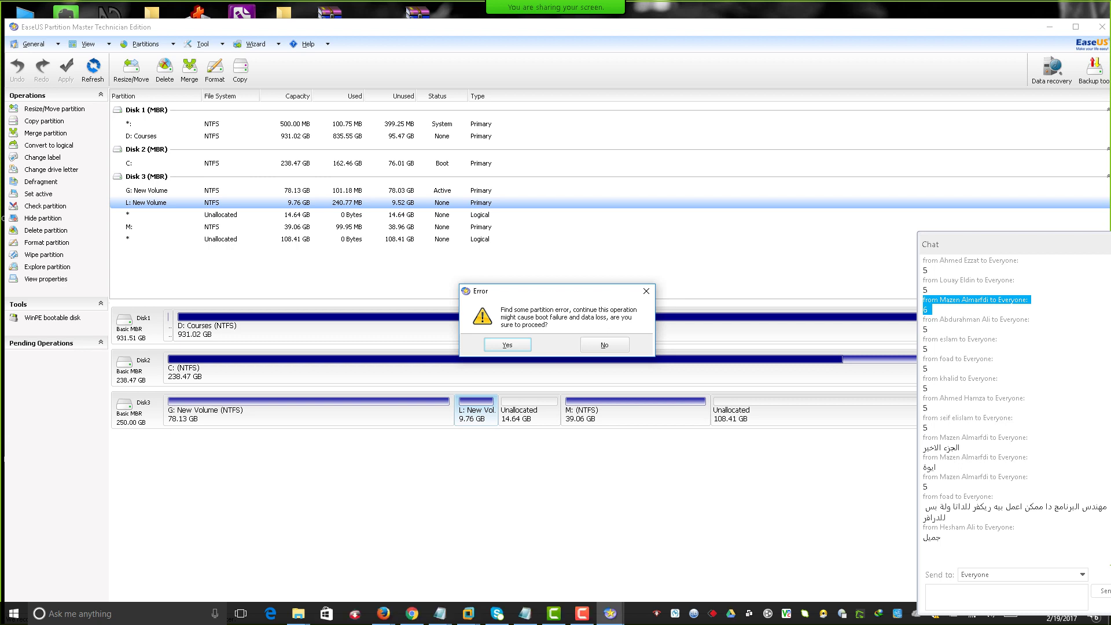
key(Return)
key(Return)
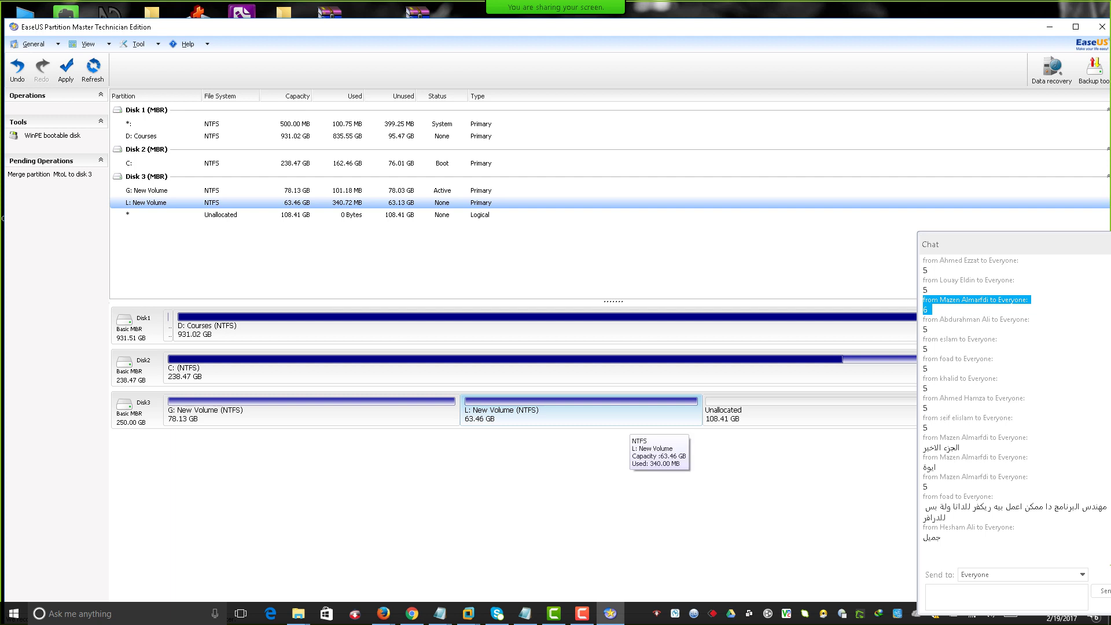
Queue a primary NTFS partition H: of about 16590 MB in the unallocated space.
right_click(745, 415)
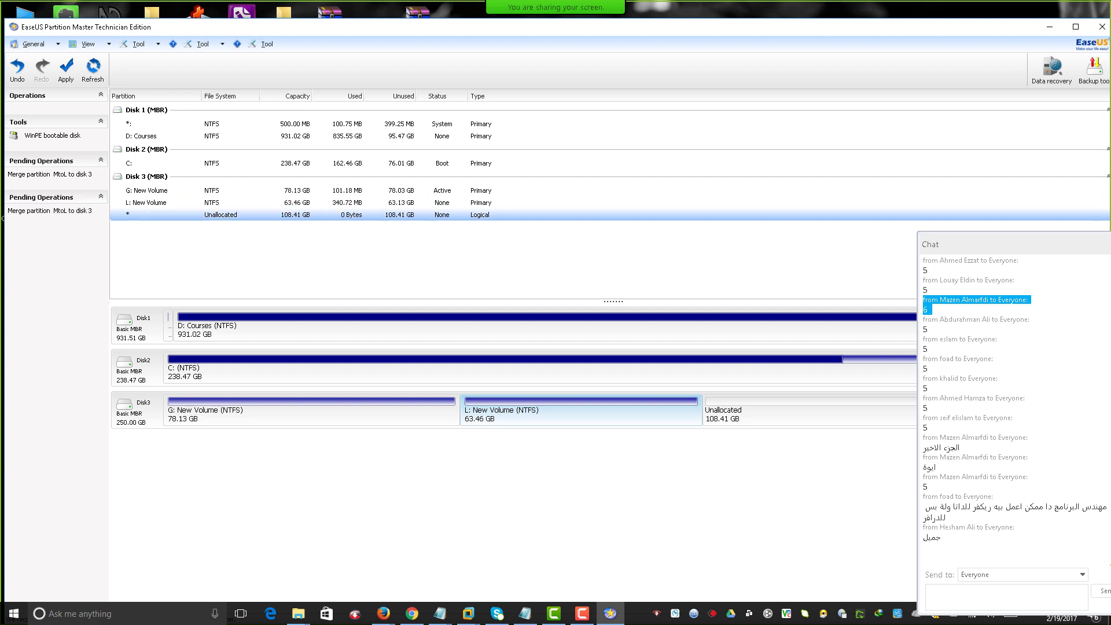
click(778, 422)
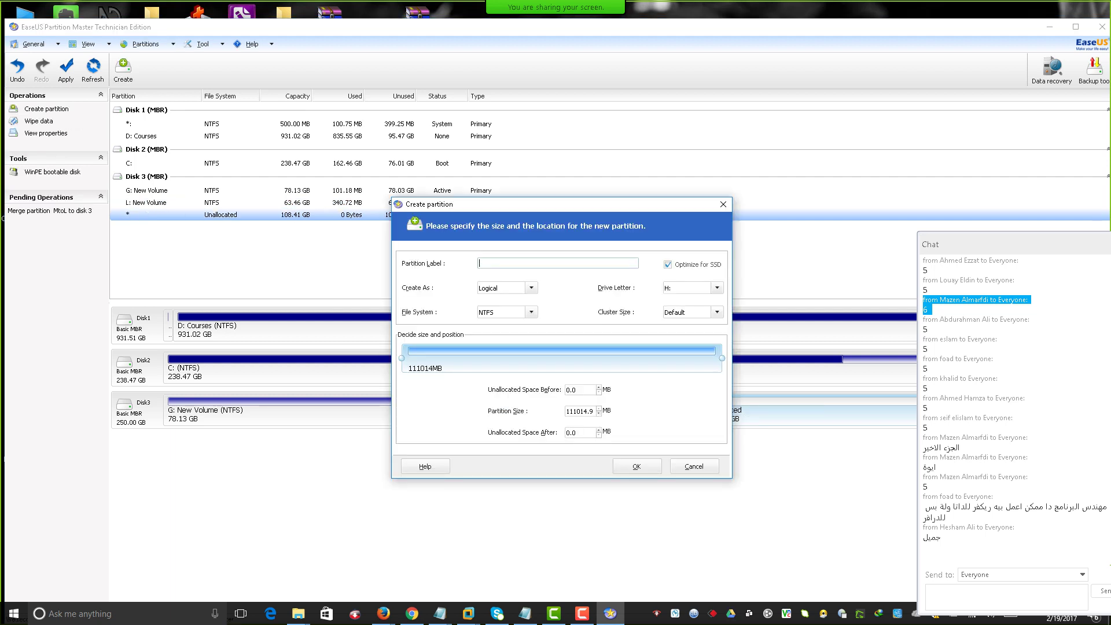
click(502, 288)
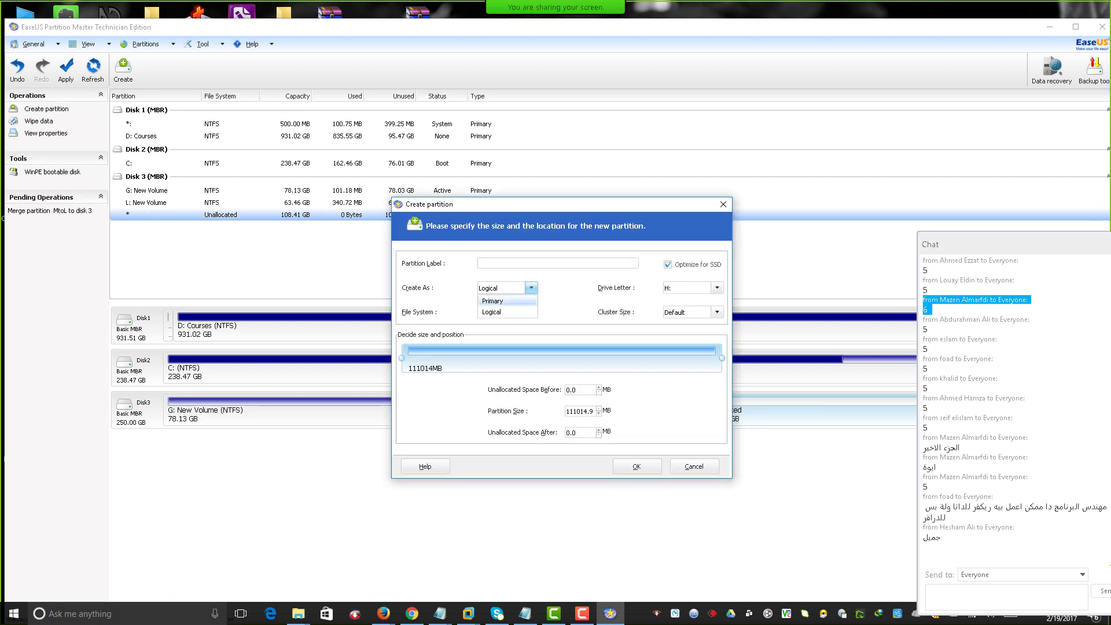
click(489, 301)
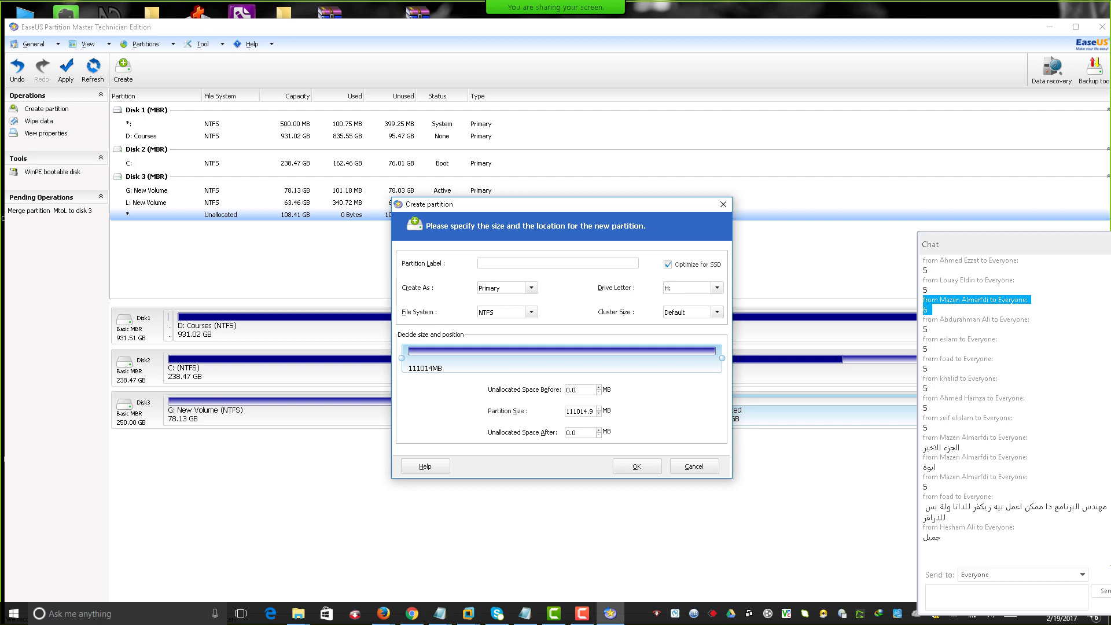
drag(454, 359, 456, 358)
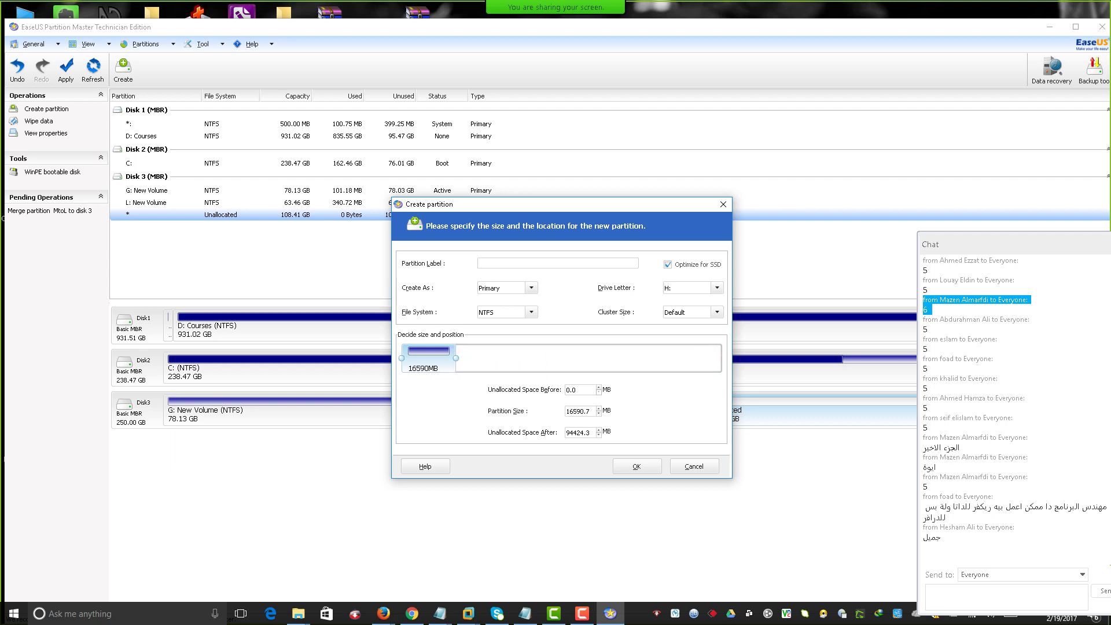
key(Return)
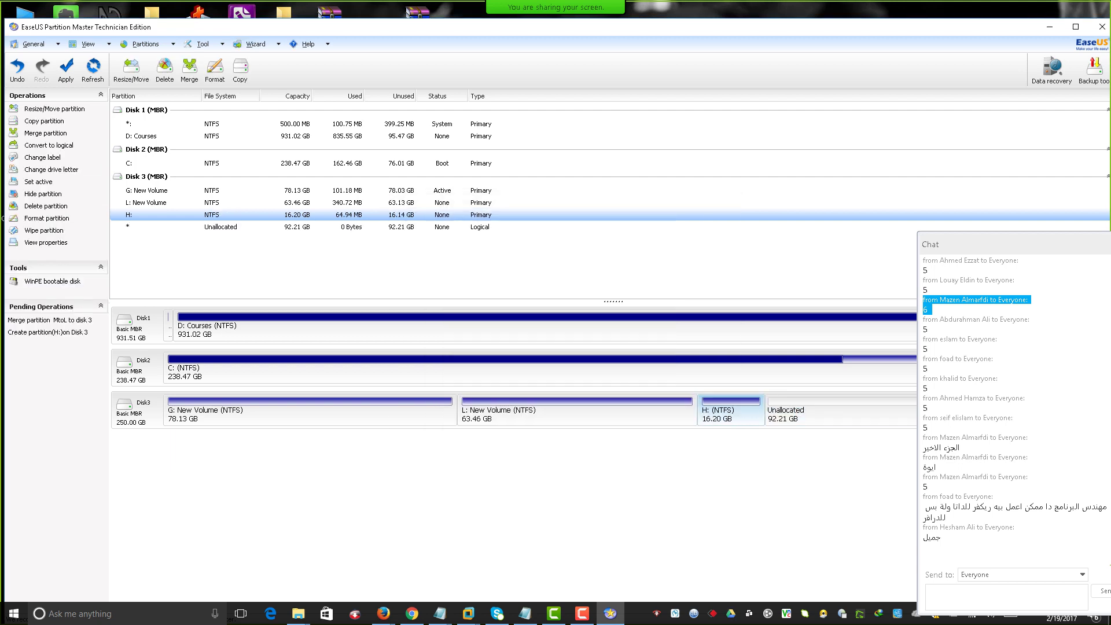
Apply the L: merge and H: creation, closing the L: and H: Explorer windows.
click(66, 69)
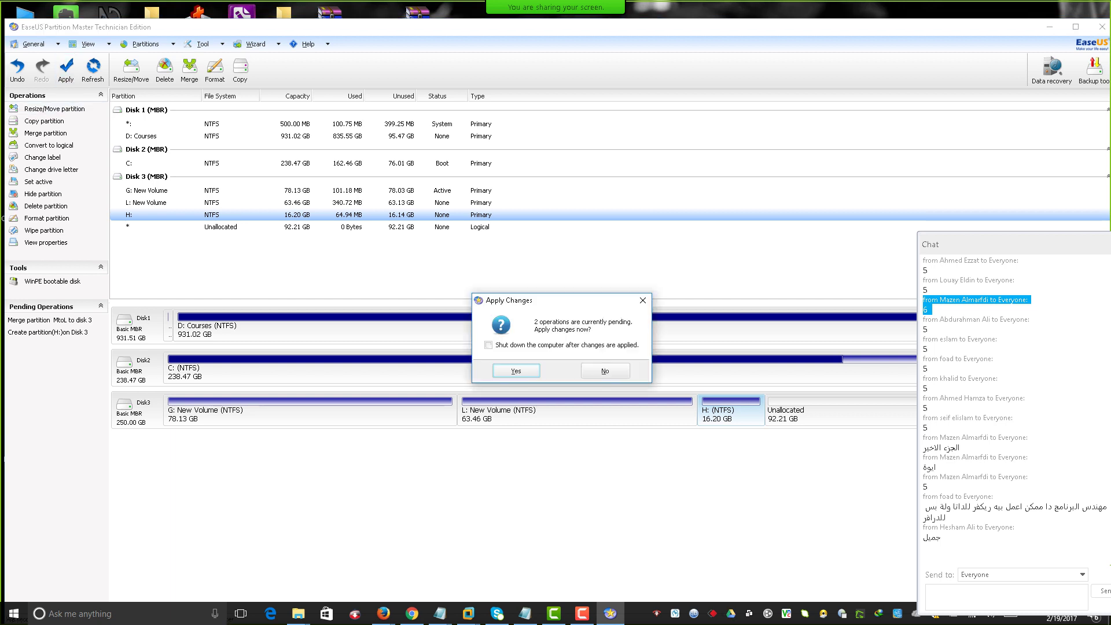
key(Return)
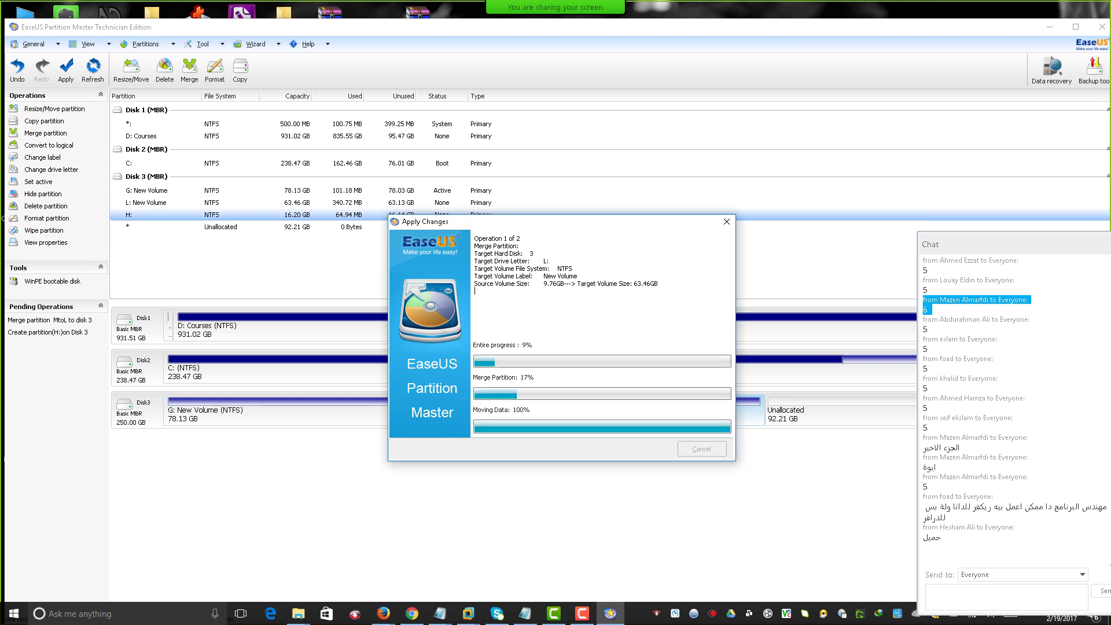
drag(426, 222, 216, 60)
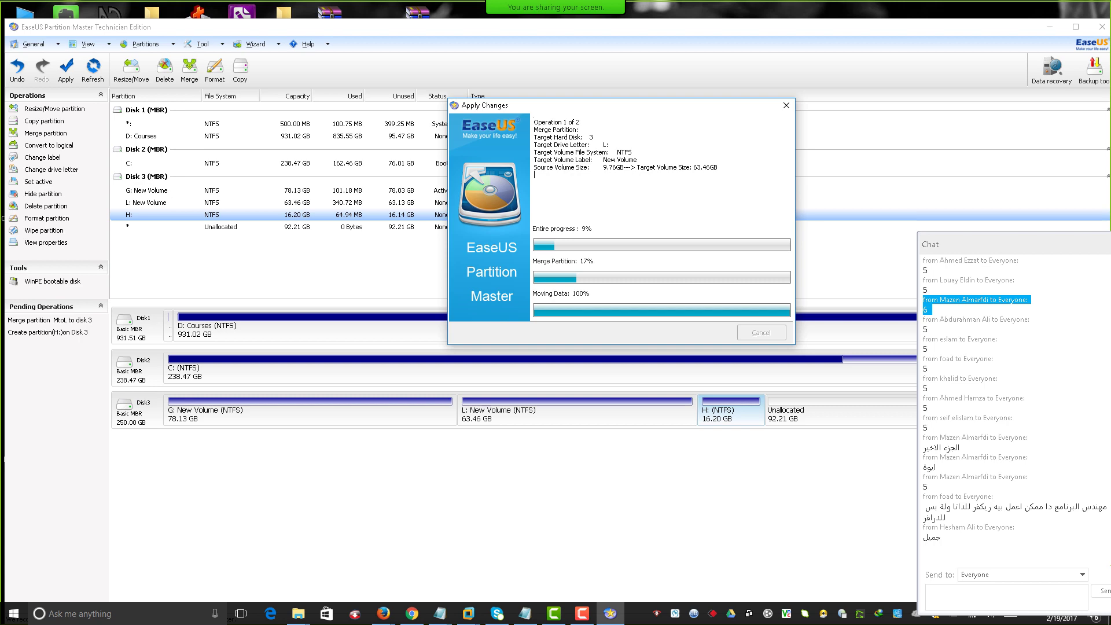
click(582, 614)
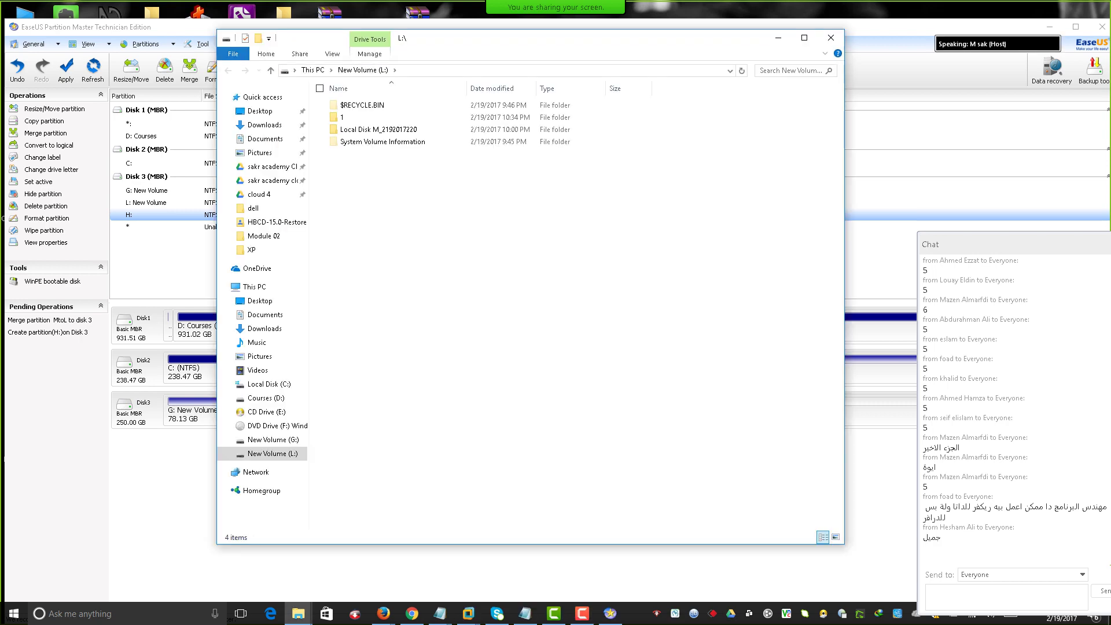
click(832, 38)
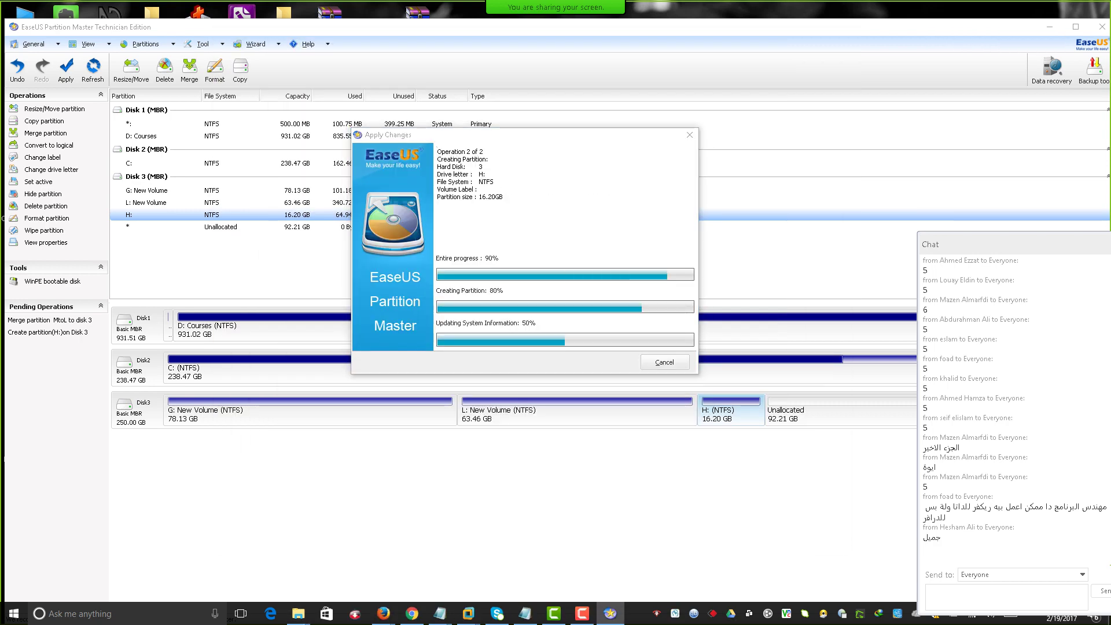
click(831, 38)
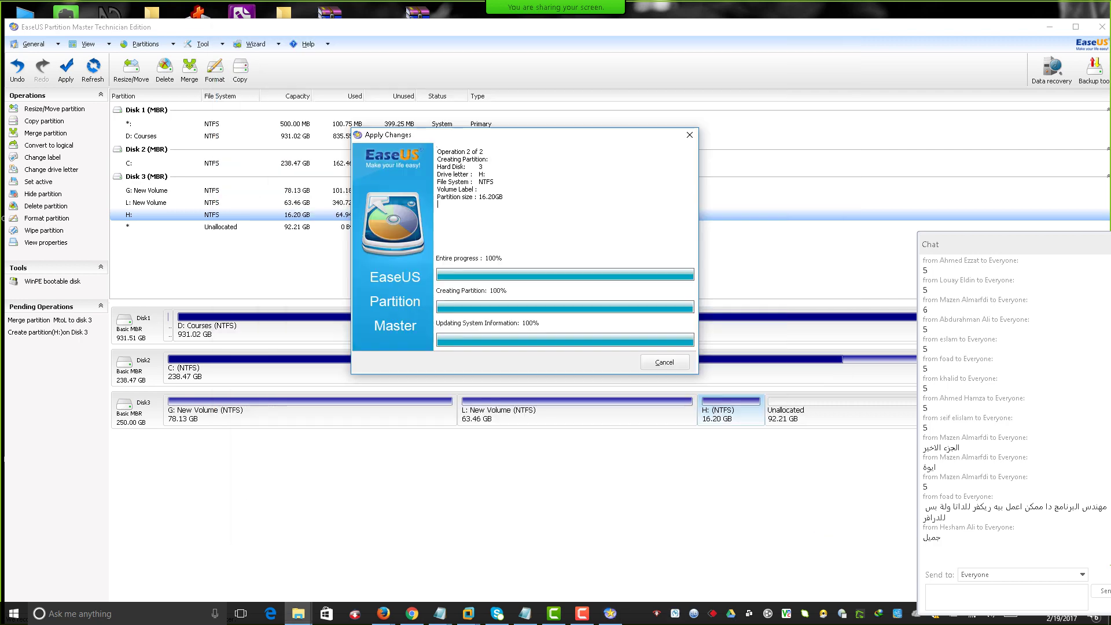
key(Return)
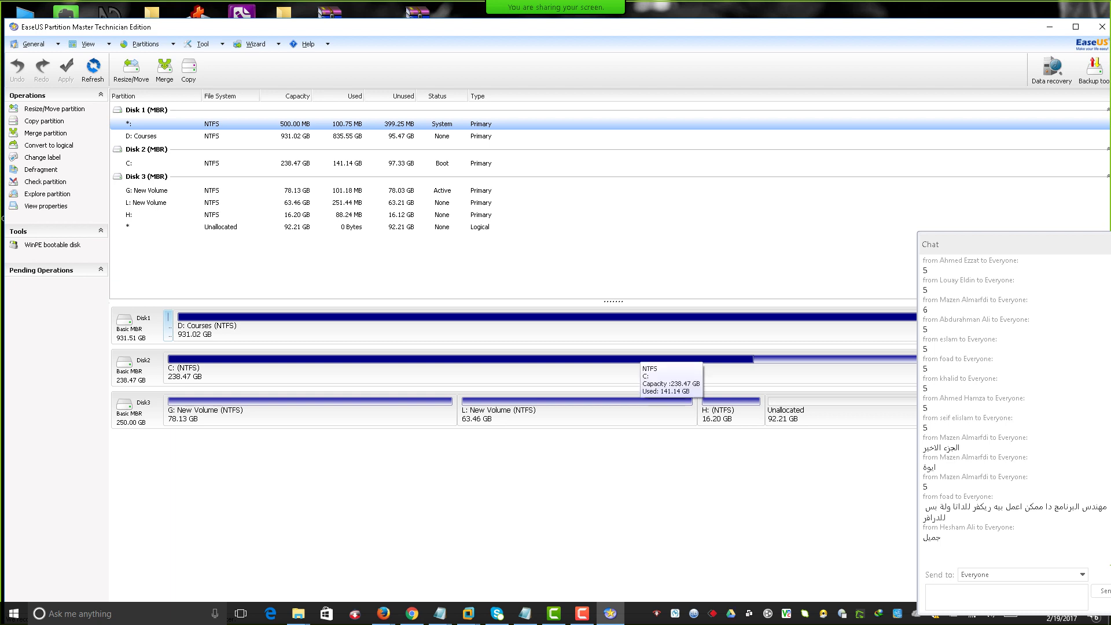
Open the merge settings for L: New Volume and cancel them.
drag(984, 244, 765, 498)
right_click(586, 418)
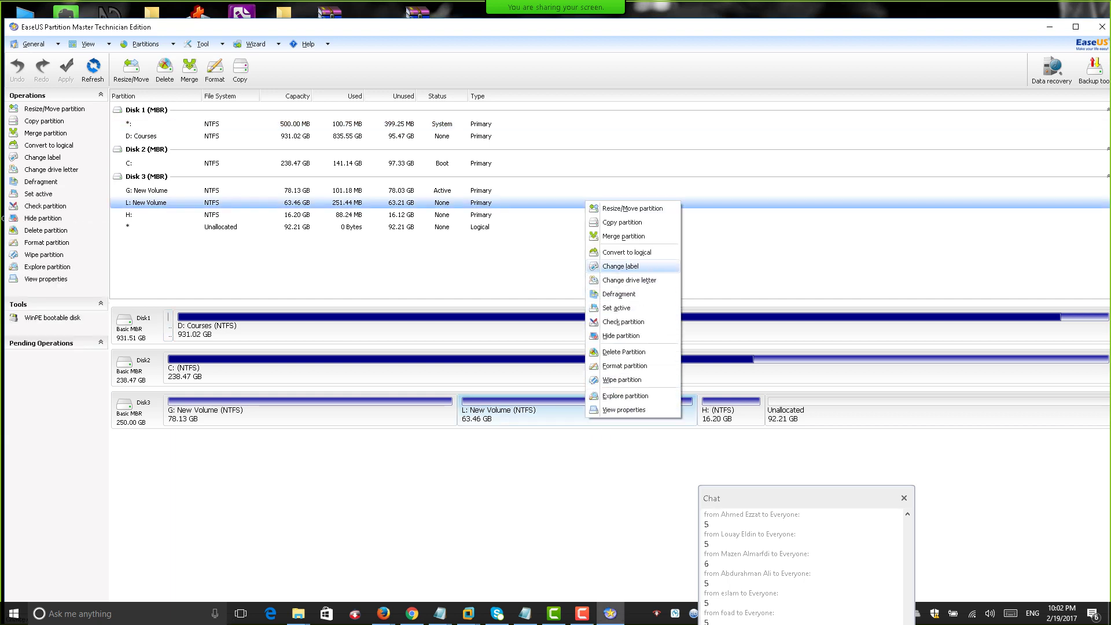
click(624, 236)
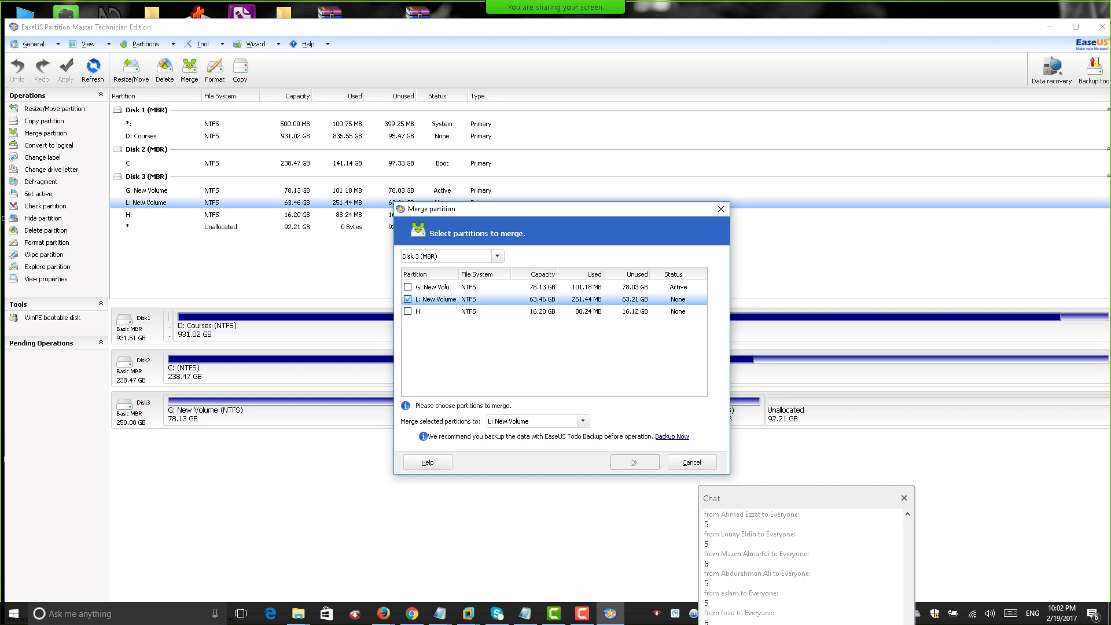
click(693, 462)
Create a primary NTFS partition I: of 94424.4 MB in the remaining unallocated space.
right_click(834, 409)
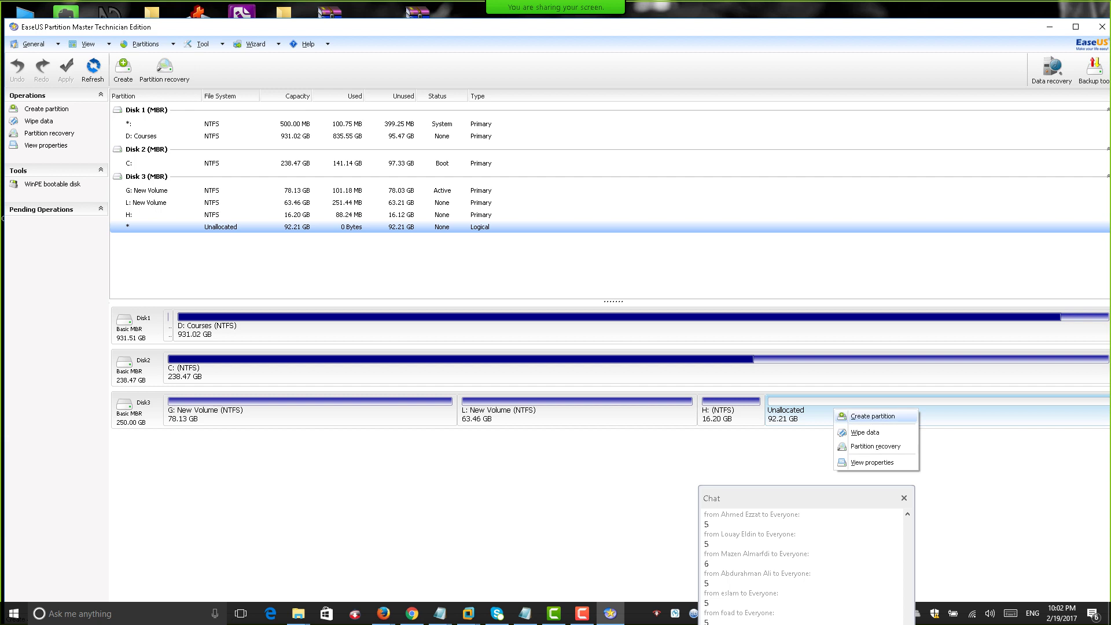
click(873, 416)
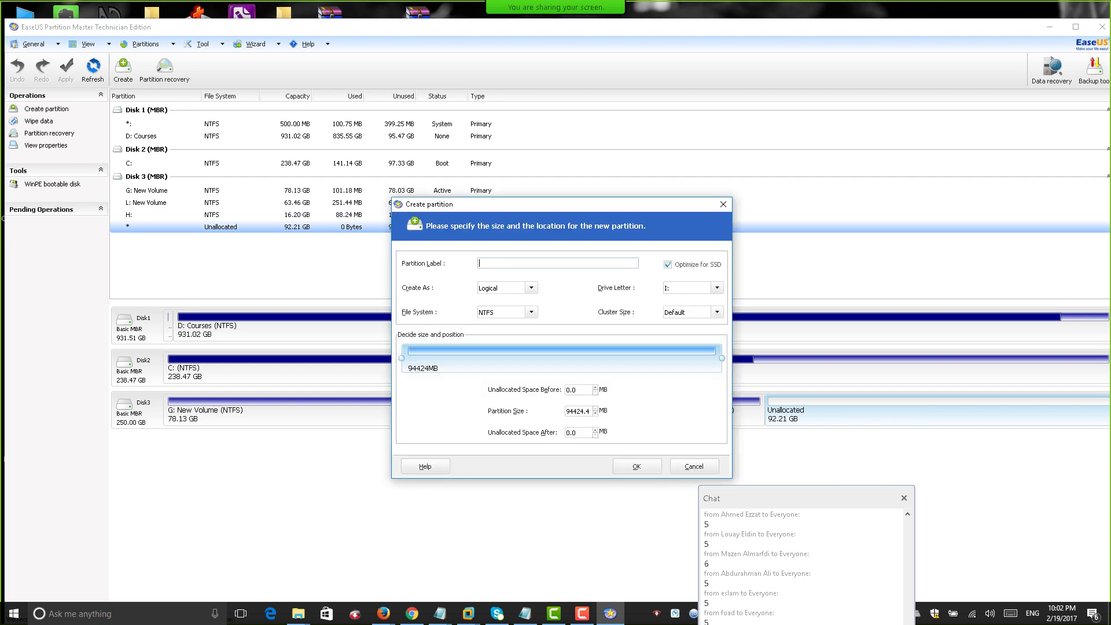
click(531, 288)
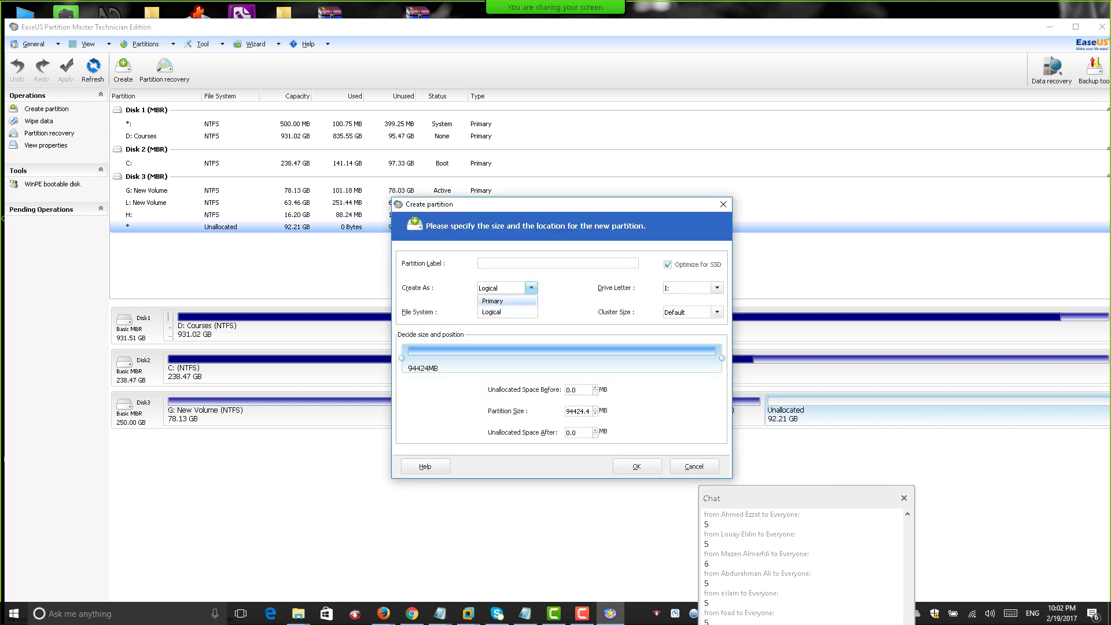
click(489, 301)
click(521, 263)
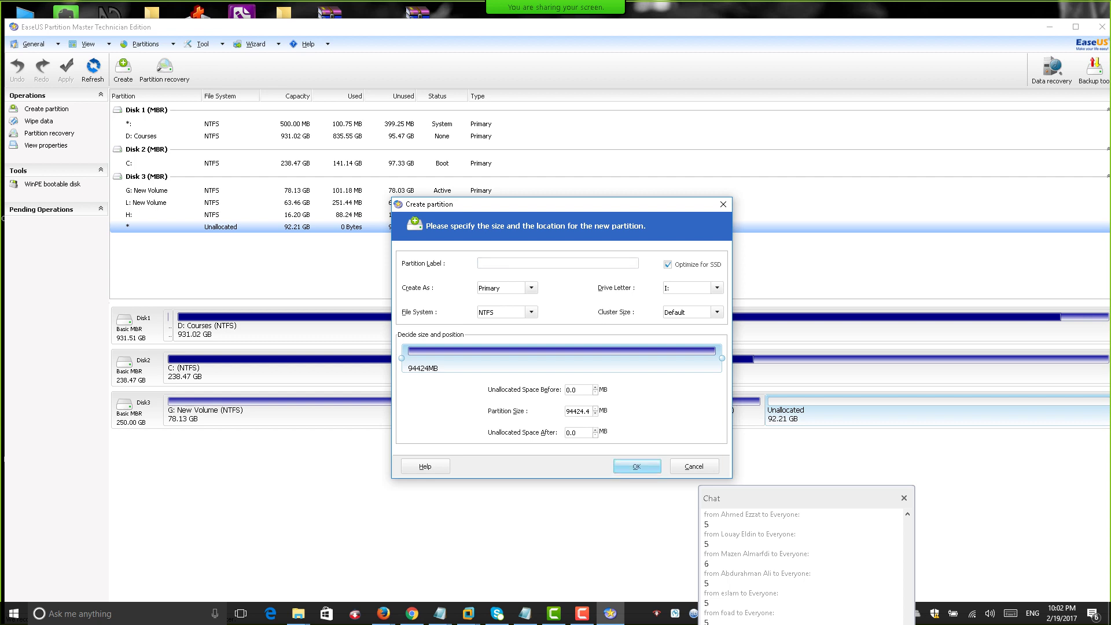
click(637, 466)
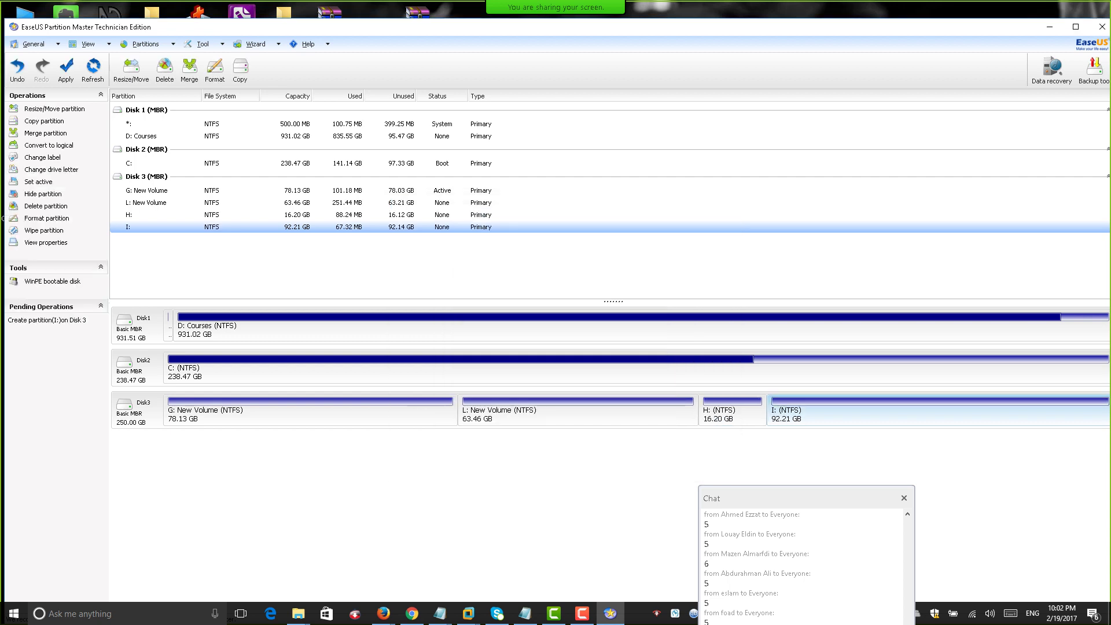
Apply the 92.21 GB I: creation, closing its Explorer window and the completion message.
right_click(582, 203)
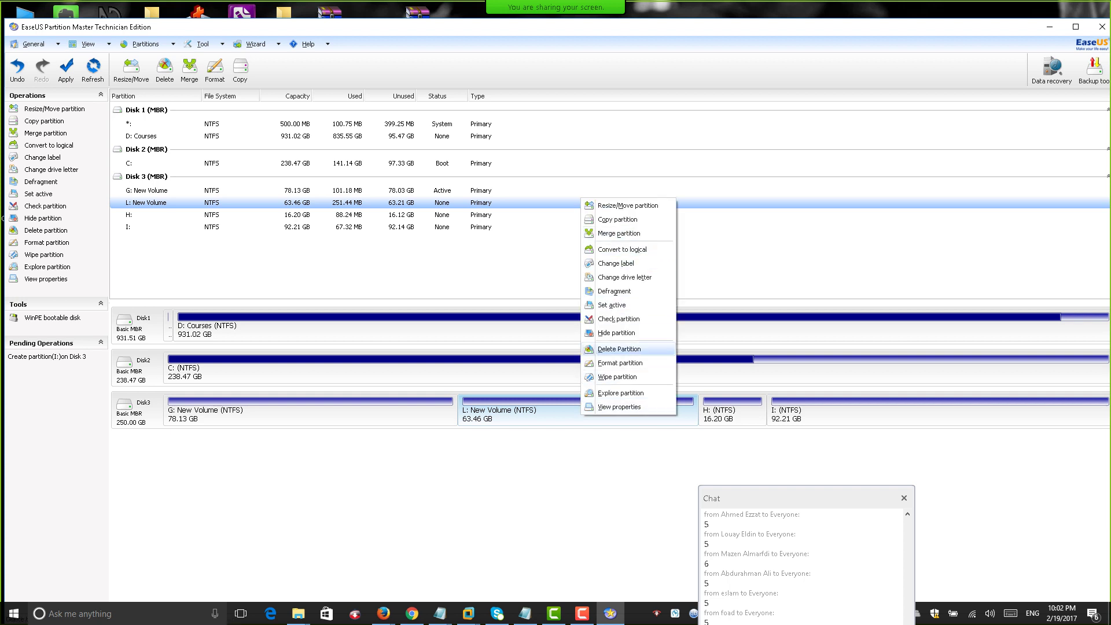
click(620, 349)
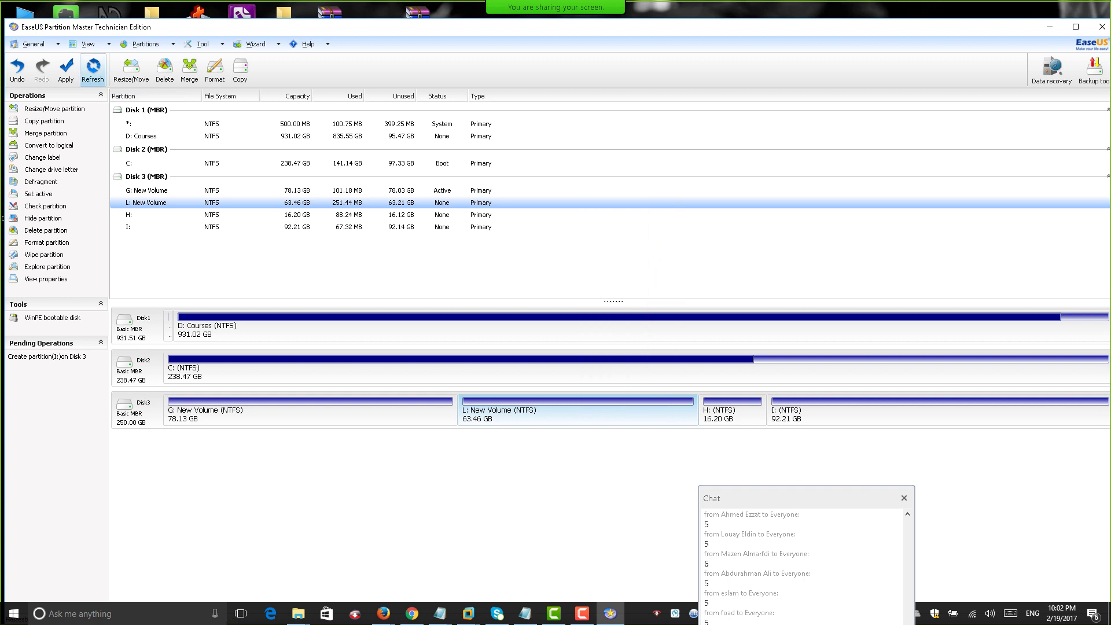
click(66, 69)
key(Return)
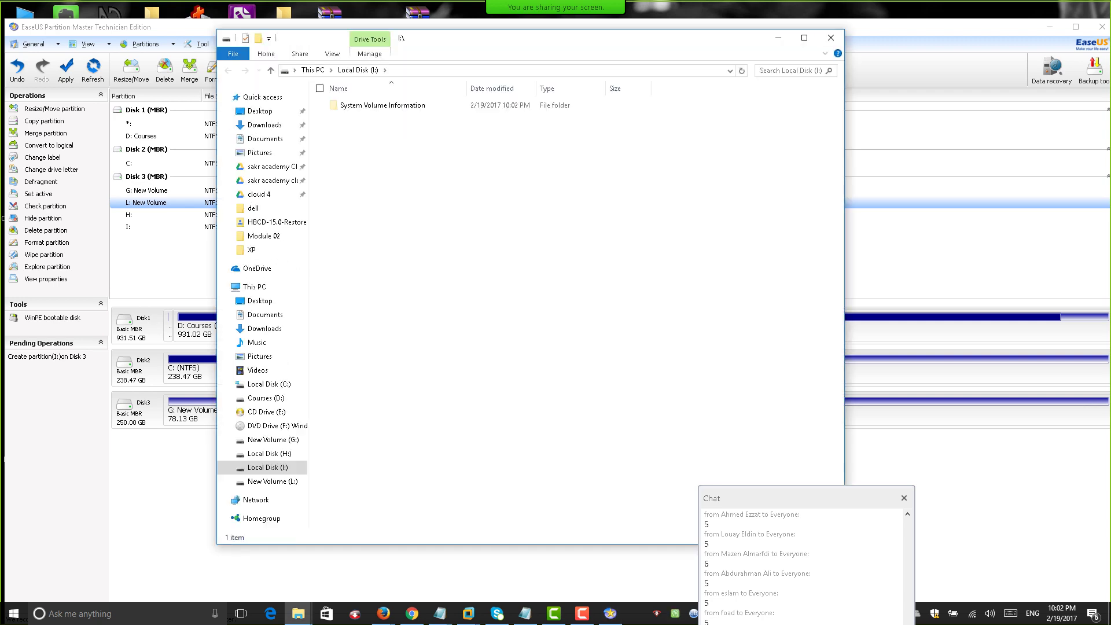
click(831, 37)
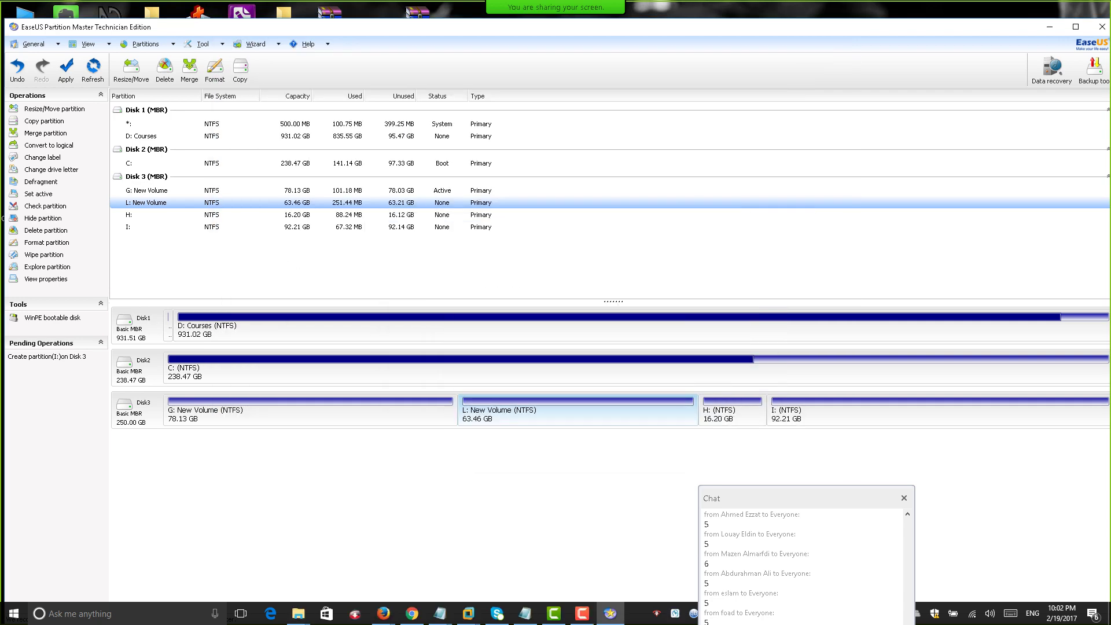
key(Return)
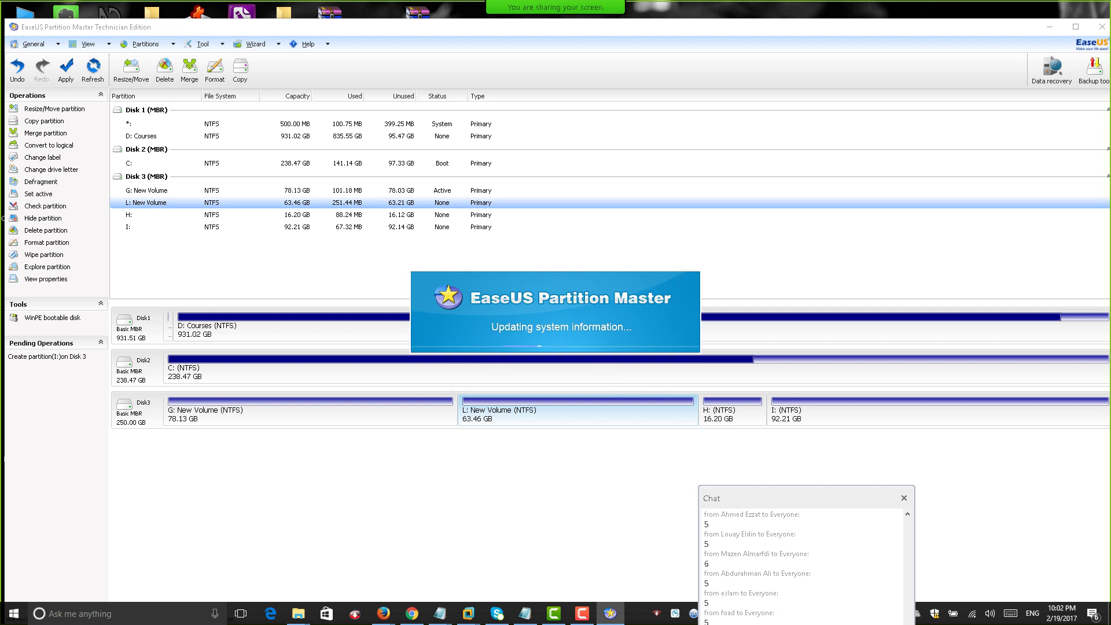
Open the Merge dialog for L: New Volume and close it without merging.
click(580, 412)
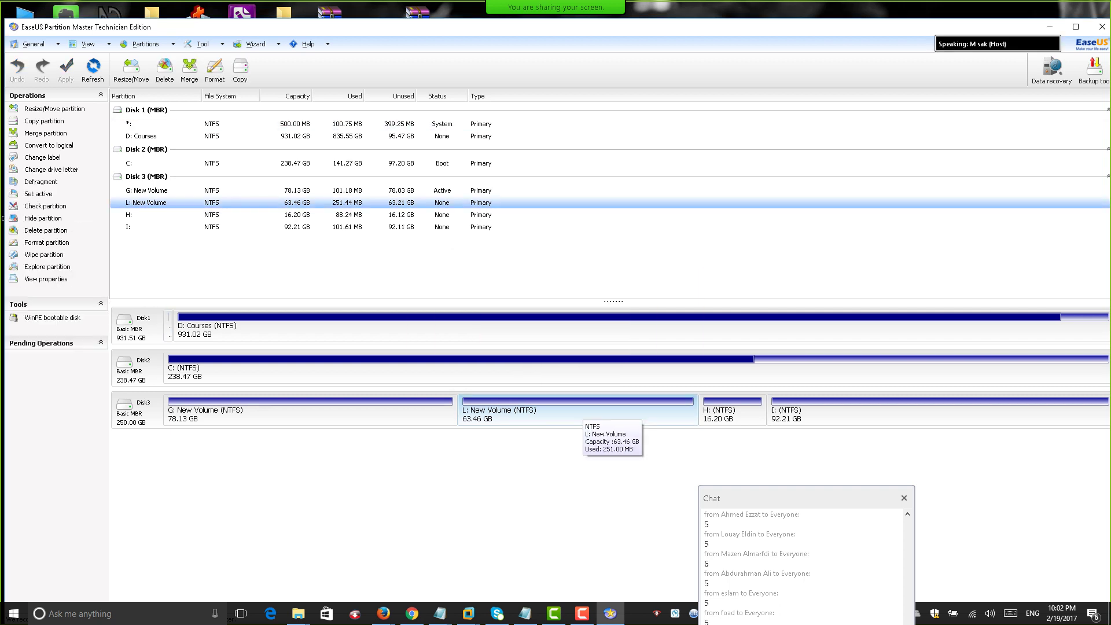
right_click(576, 412)
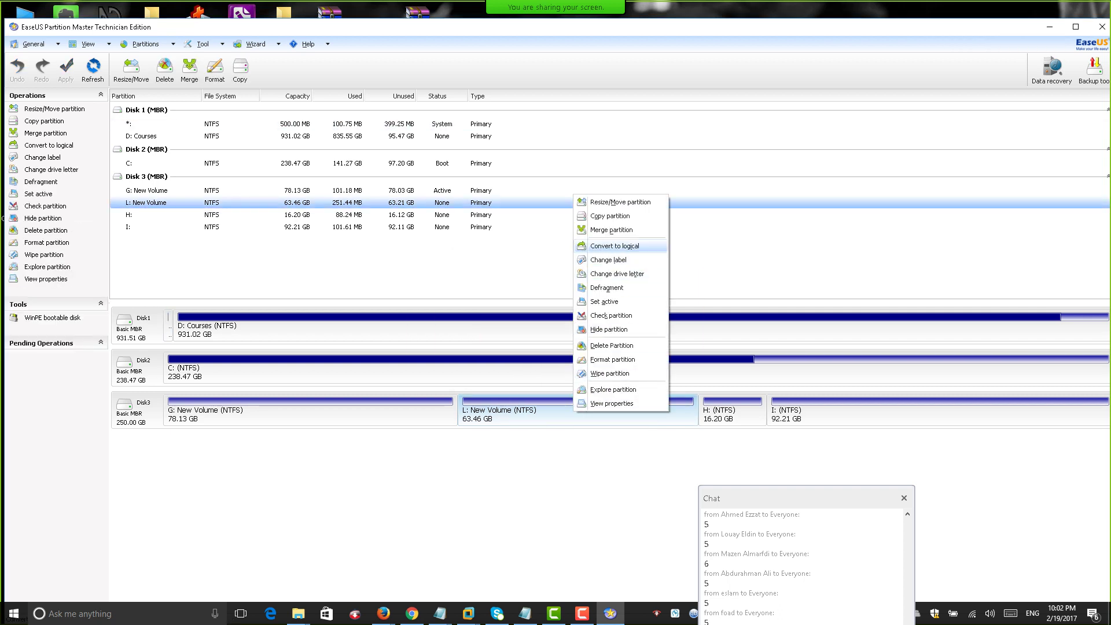
click(612, 229)
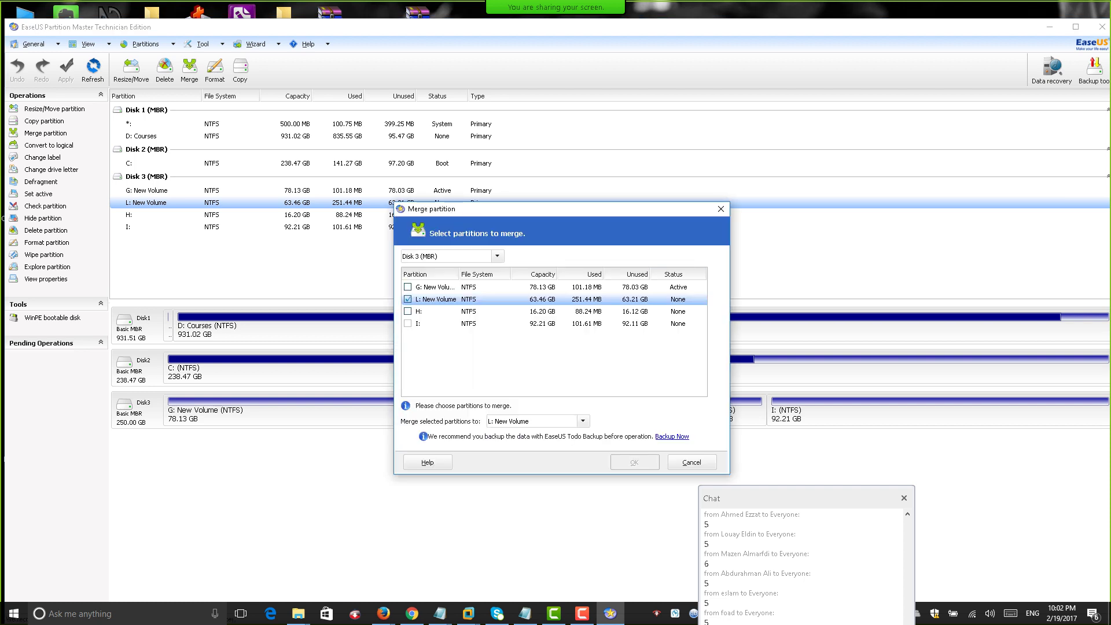
click(440, 323)
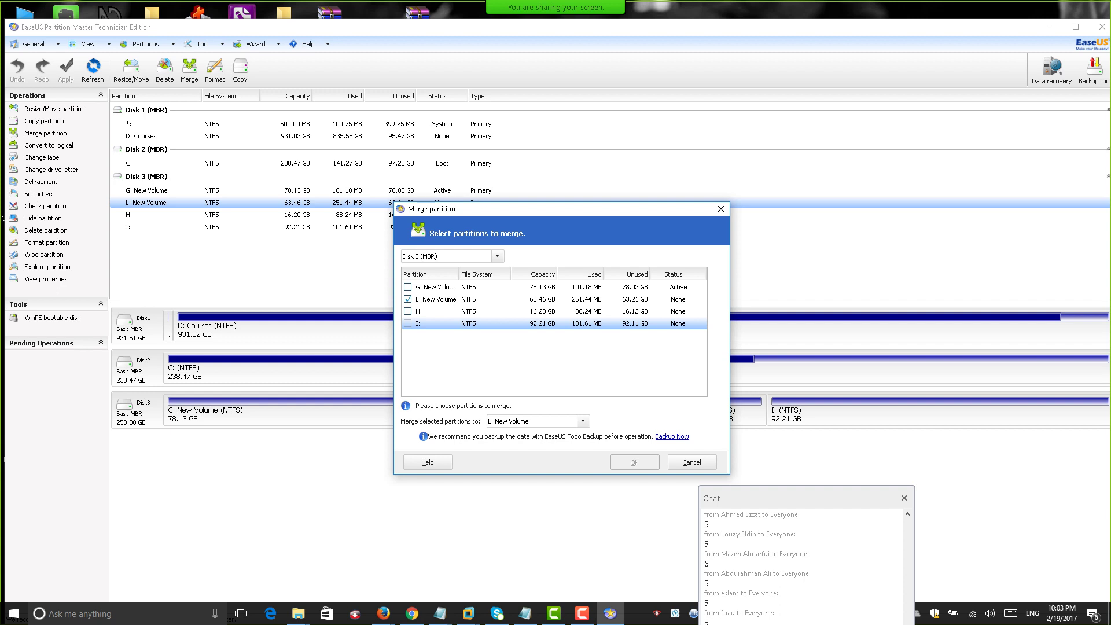
click(720, 208)
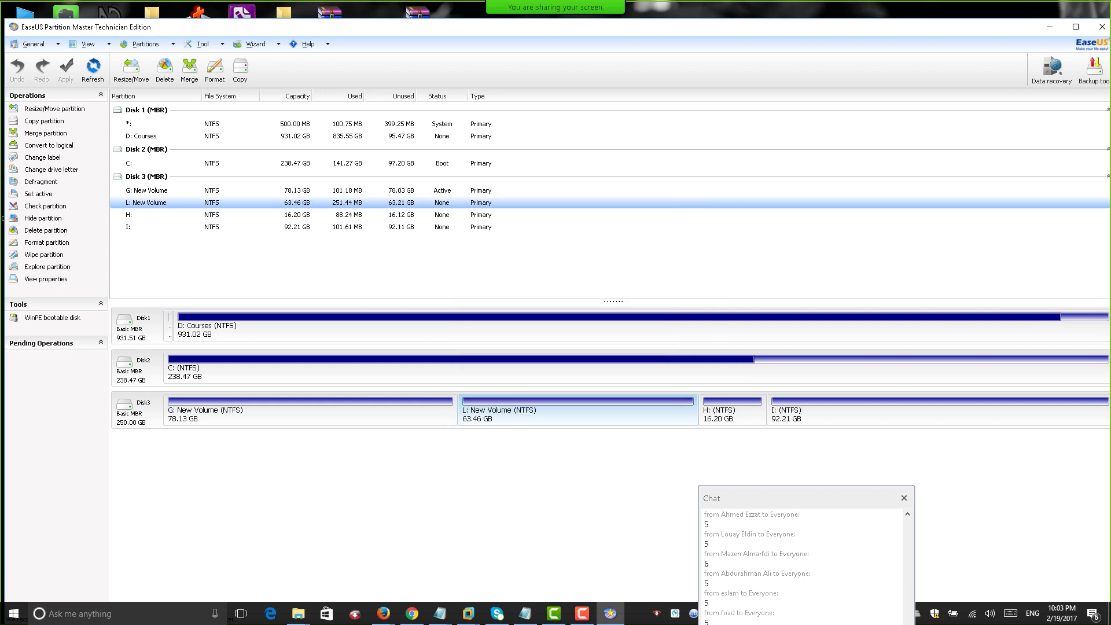
Dismiss the Disk 3 actions menu and exit EaseUS Partition Master.
right_click(133, 409)
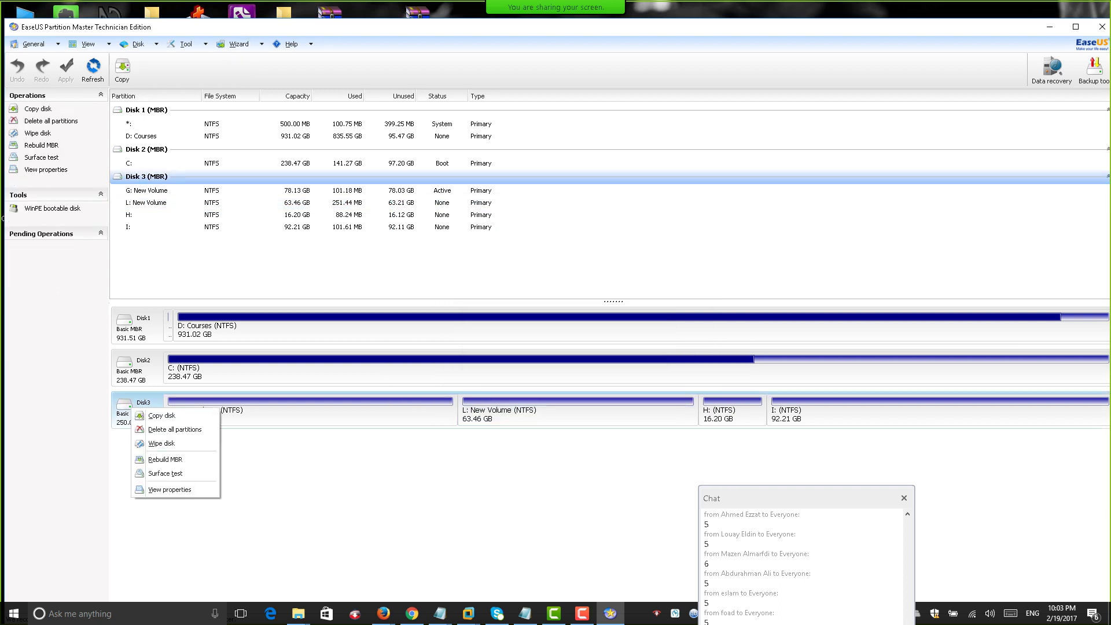
key(Escape)
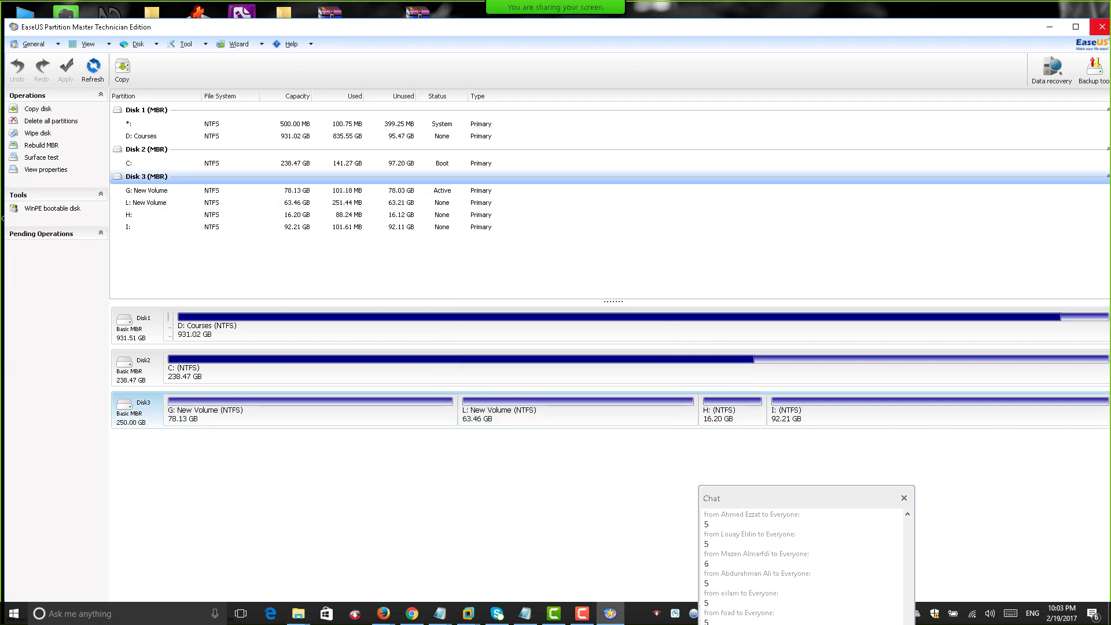
click(1100, 27)
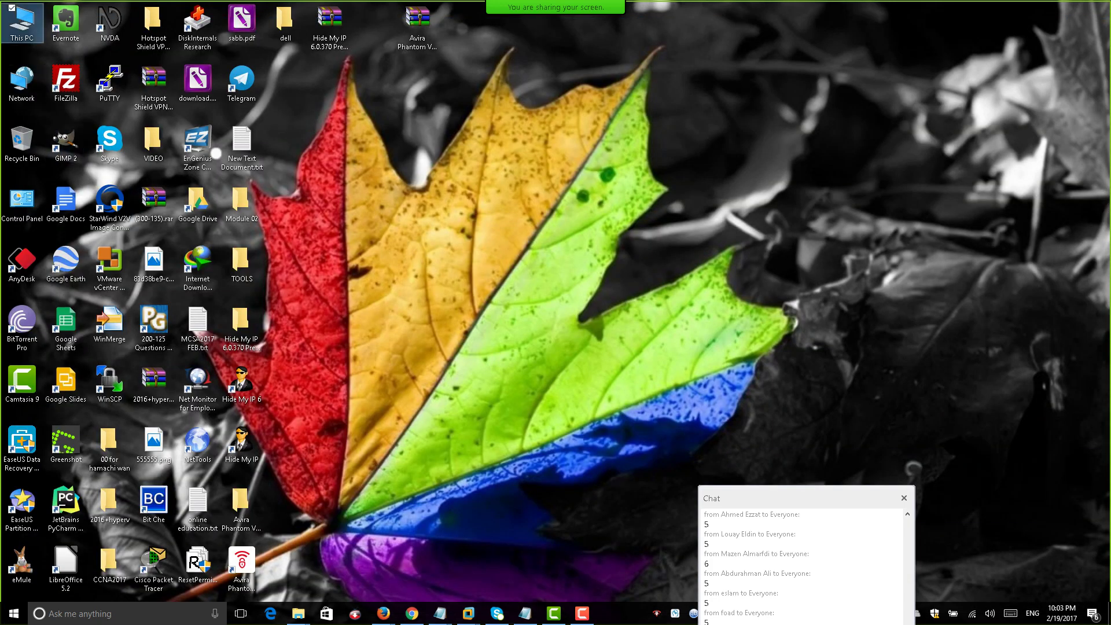
Open Disk Management in Computer Management from This PC, maximized to full screen.
right_click(2, 34)
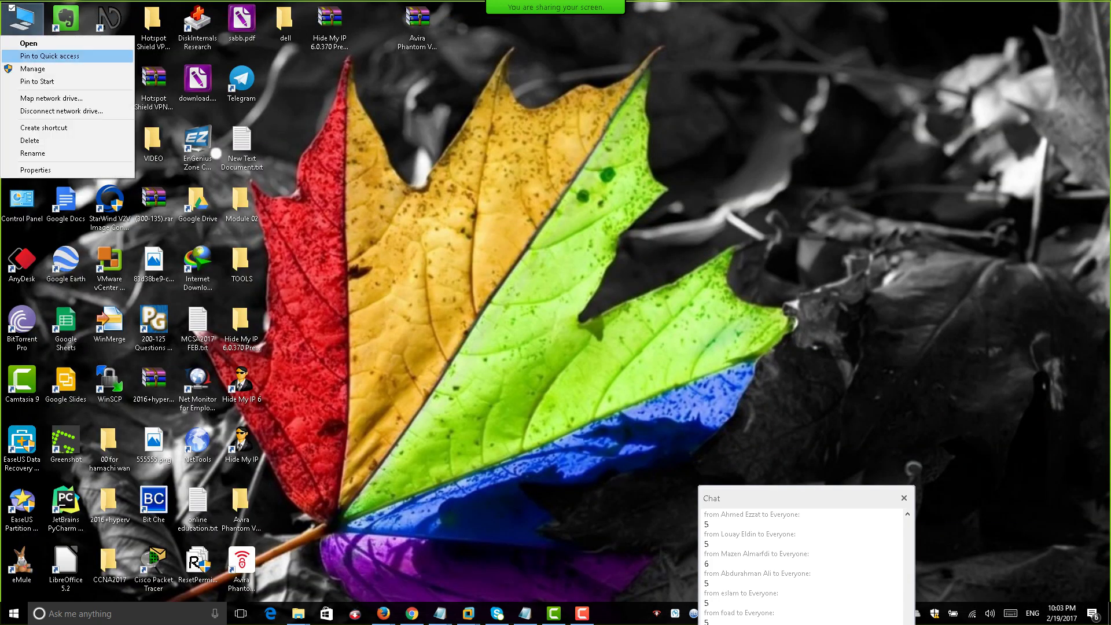
click(33, 68)
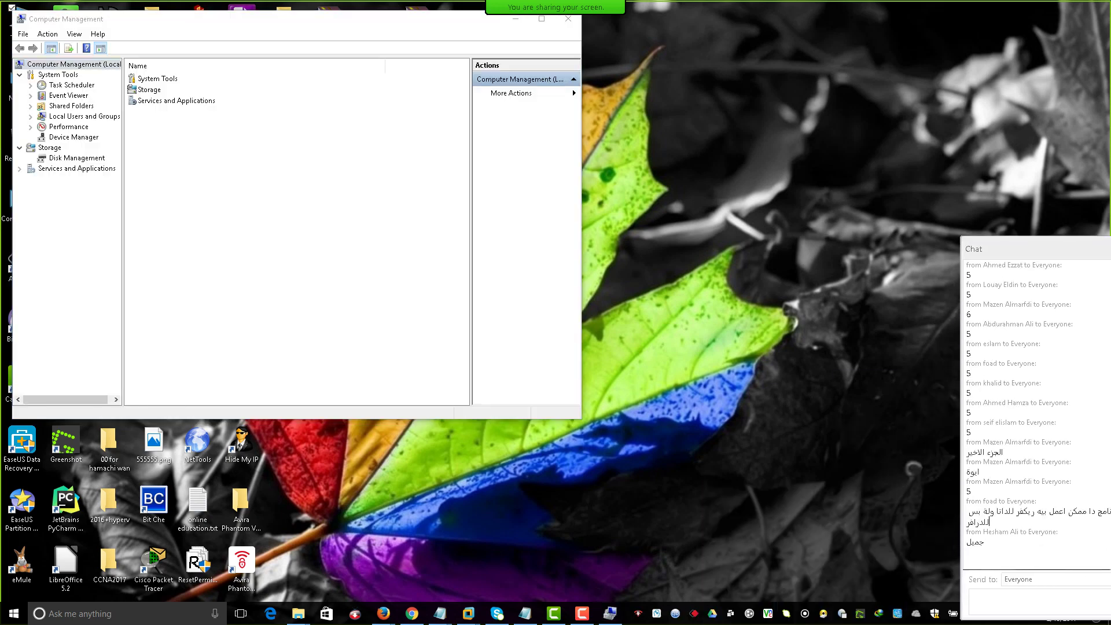
click(77, 157)
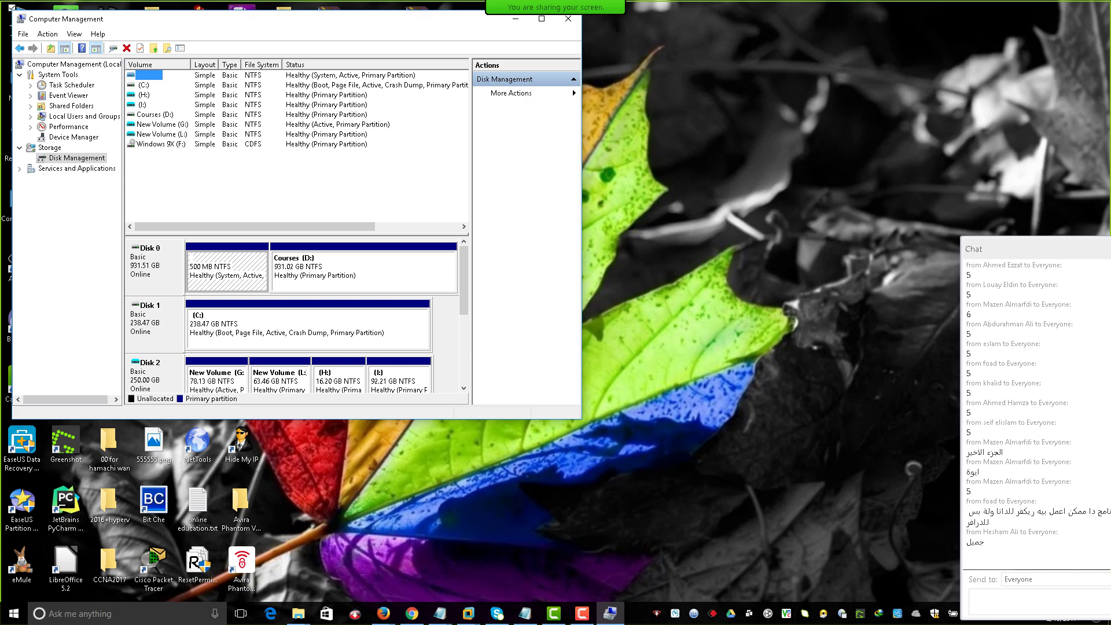
key(super+Up)
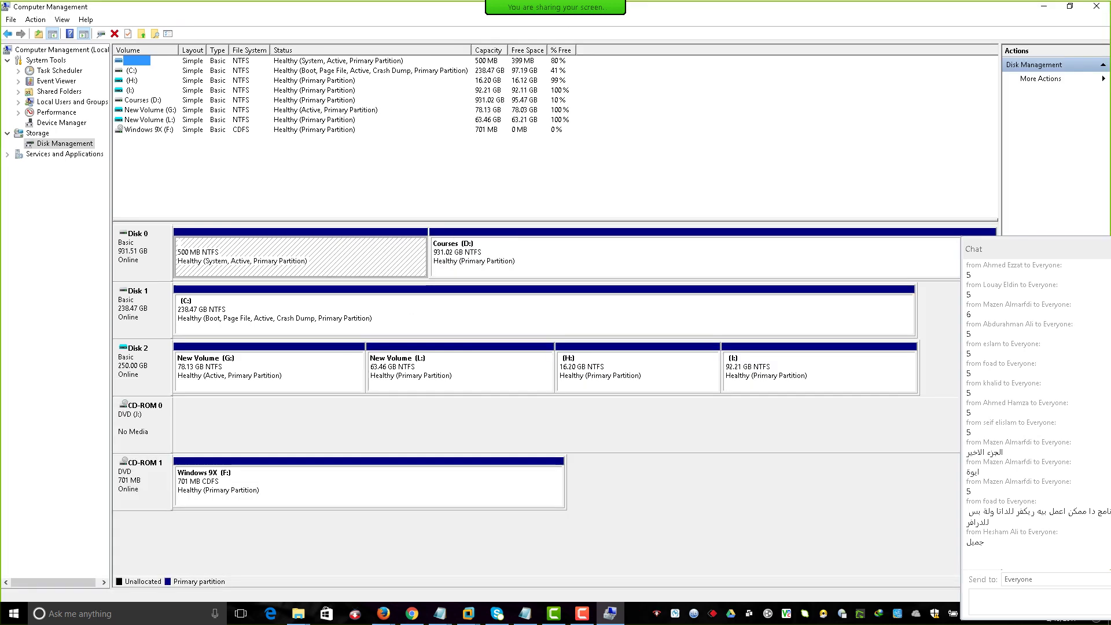
Detach the 250 GB Disk 2 virtual hard disk and close Computer Management.
right_click(132, 369)
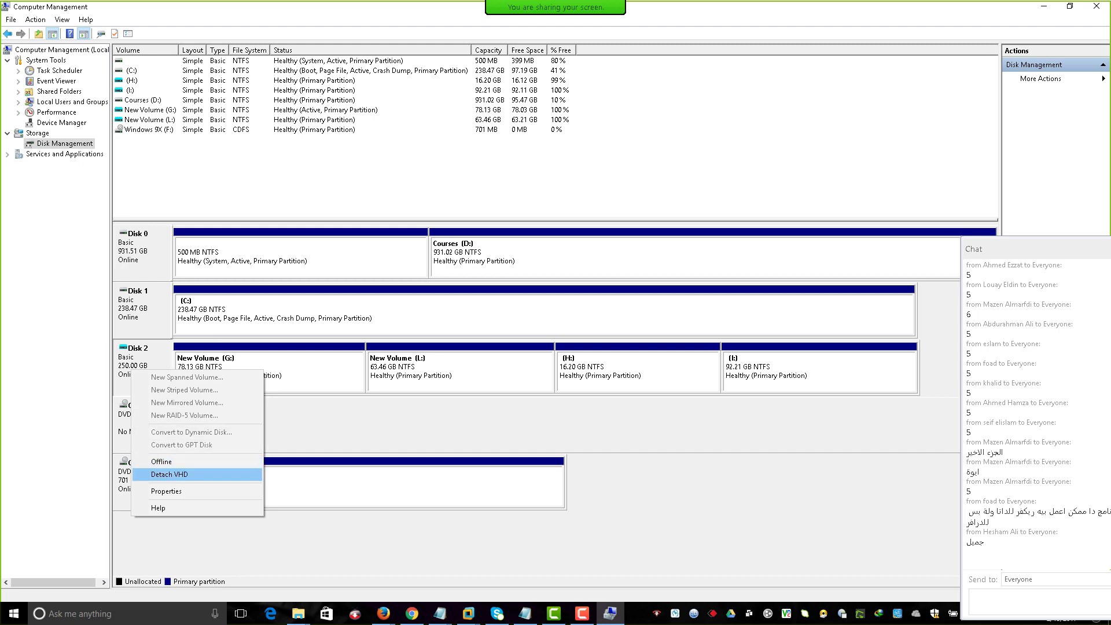
key(Return)
key(Return)
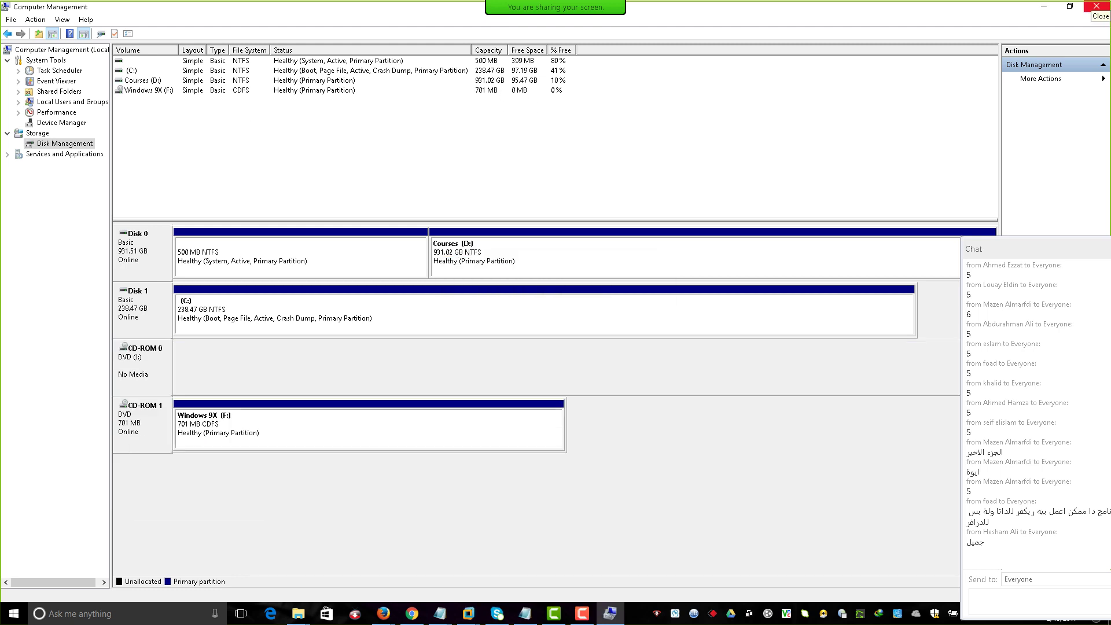
click(1097, 6)
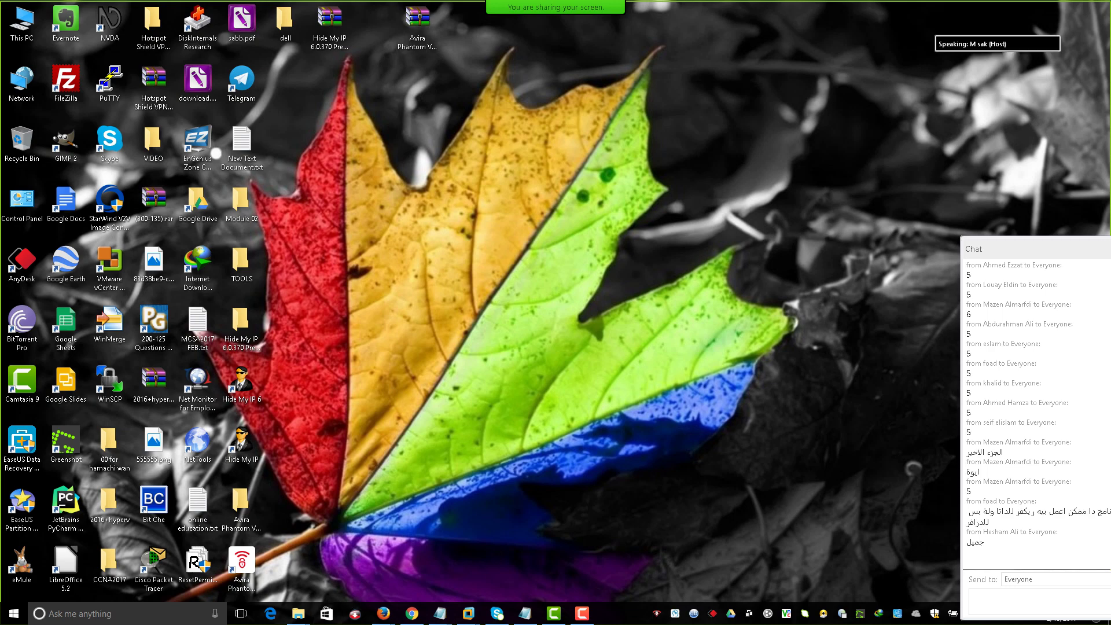
Browse to D:\vm2\XP and open the Windows XP Professional.vmx virtual machine.
double_click(21, 23)
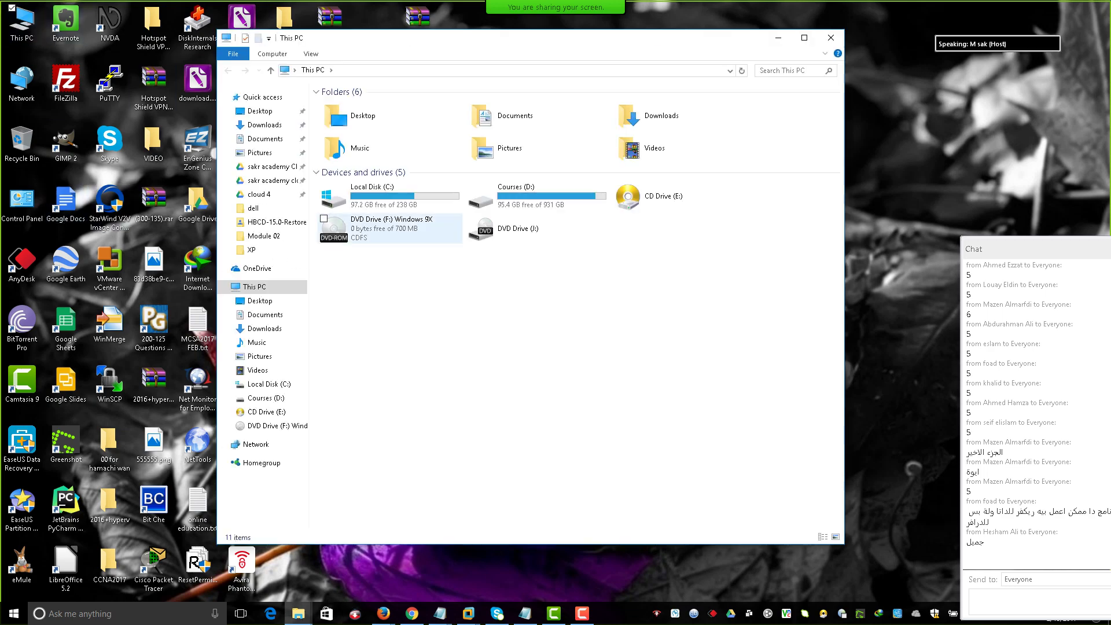
click(537, 196)
double_click(538, 195)
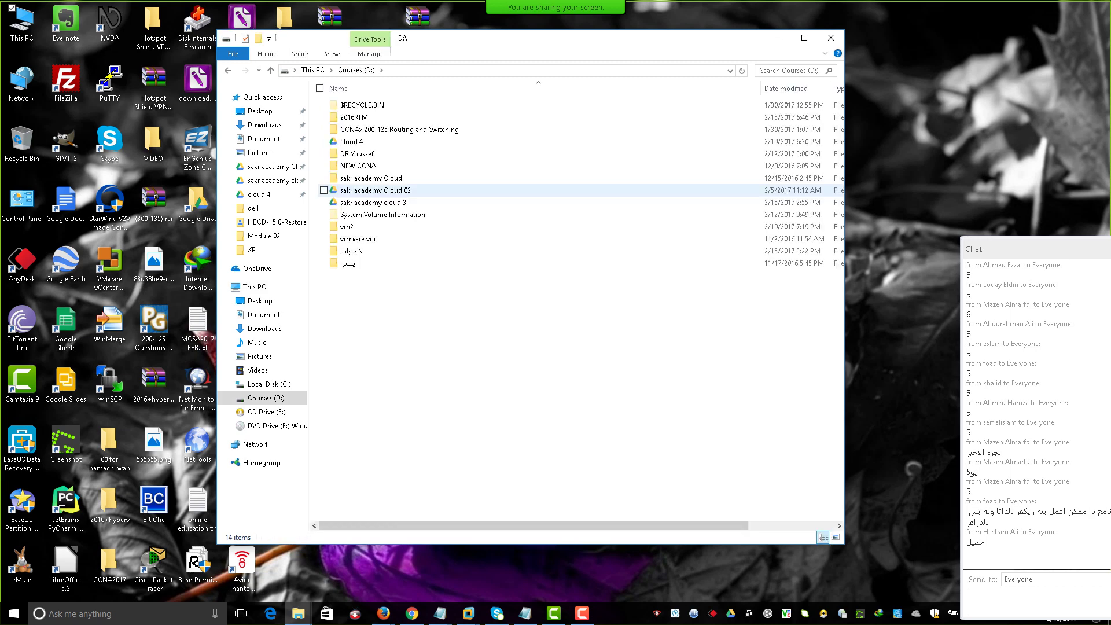
double_click(359, 226)
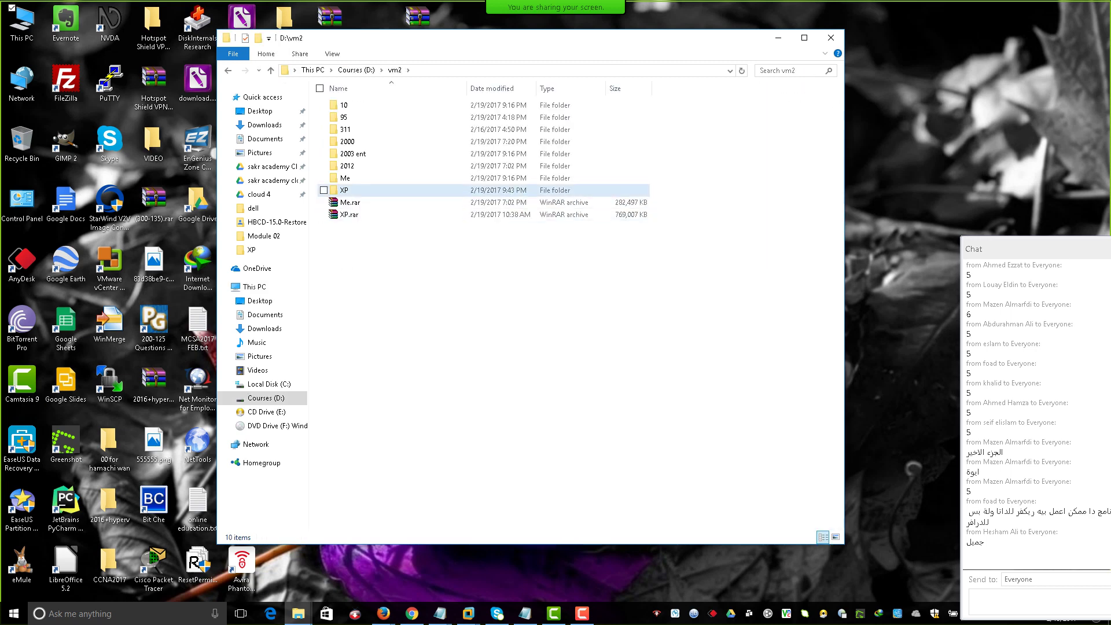
double_click(347, 189)
double_click(382, 215)
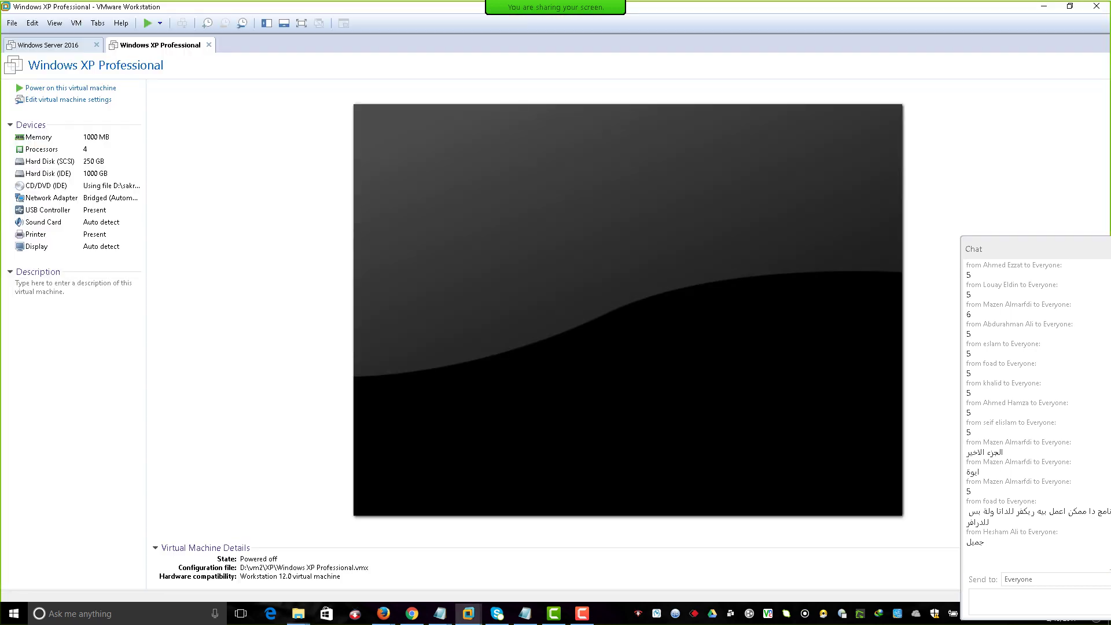
Power on the Windows XP Professional VM and enter the HBCD Programs Dos Boot Menu.
click(147, 23)
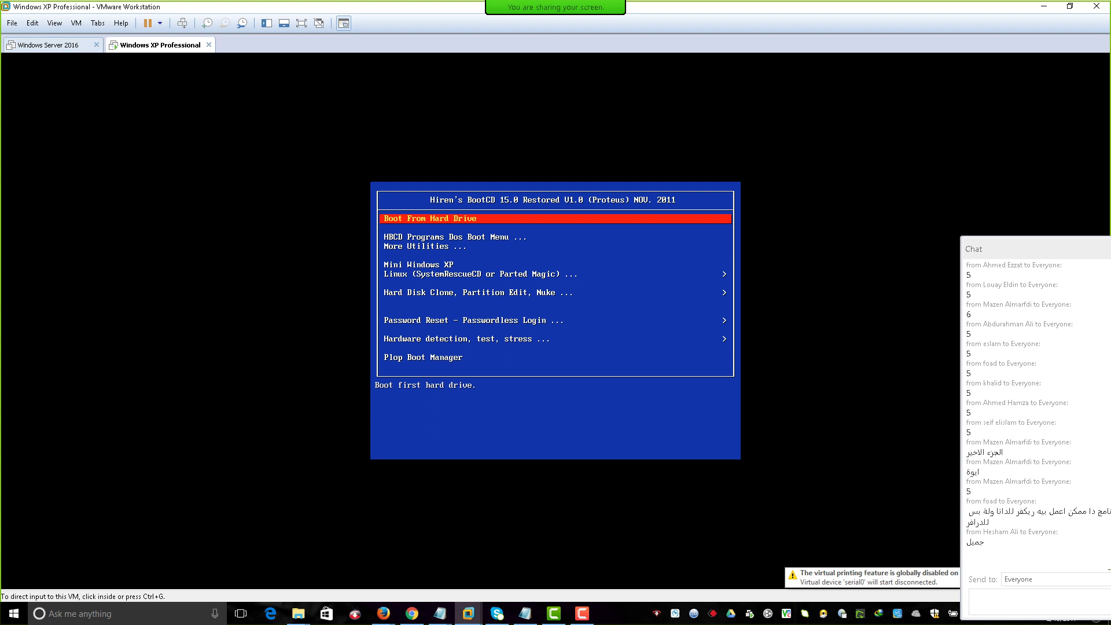
key(ctrl+g)
key(Down)
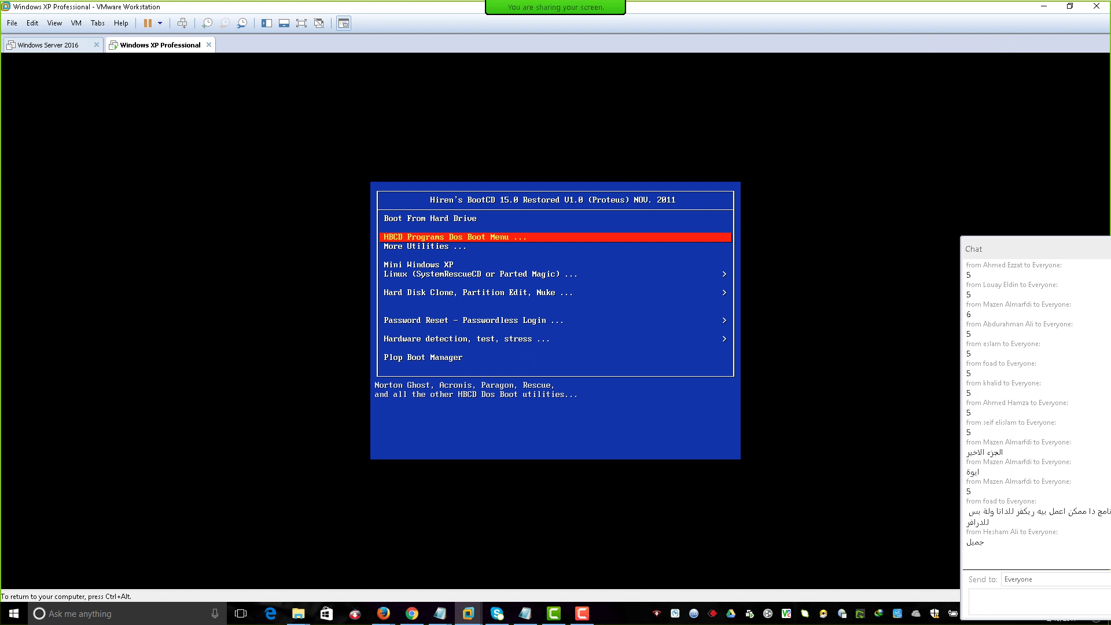
key(Return)
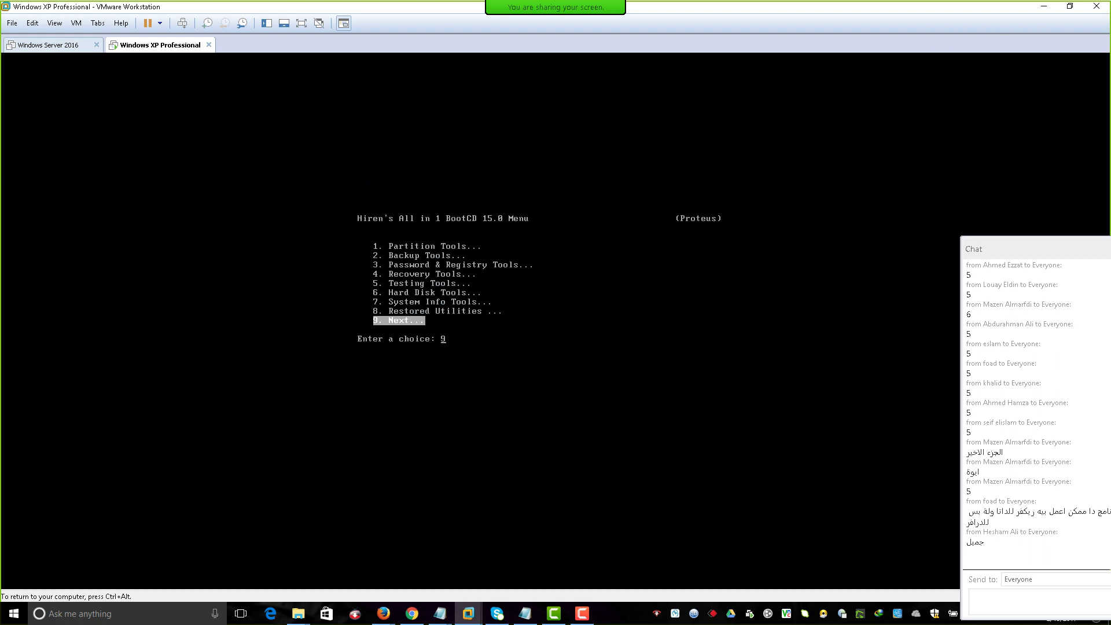
Go to the next page of boot tools (9) and launch Acronis Disk Director.
key(Up)
key(9)
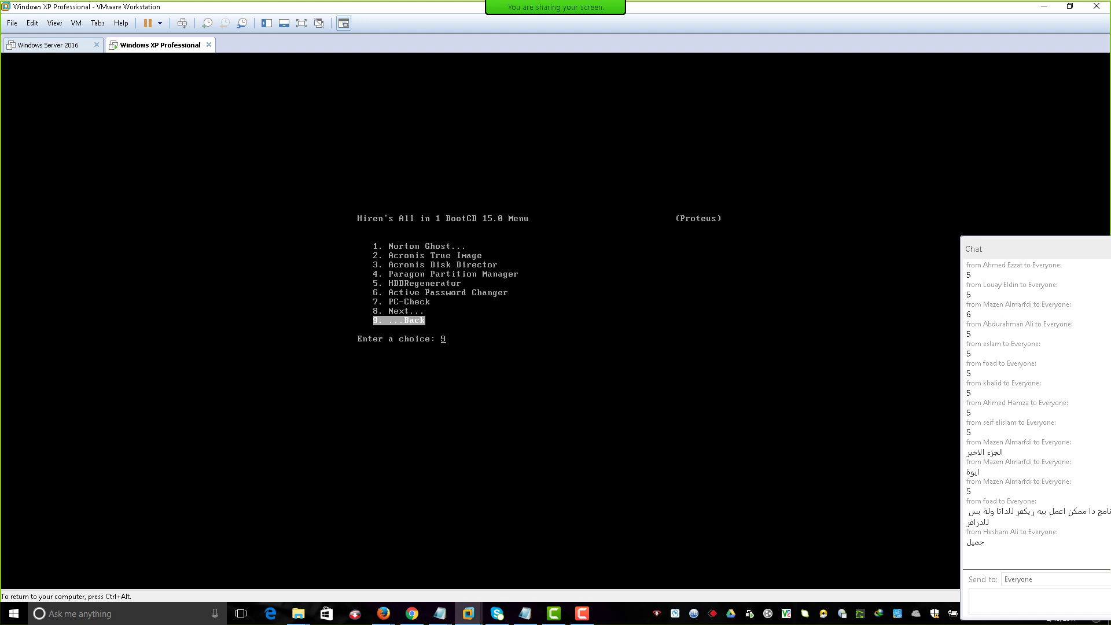
key(Up)
key(Up)
key(Up)
key(Up)
key(Up)
key(Up)
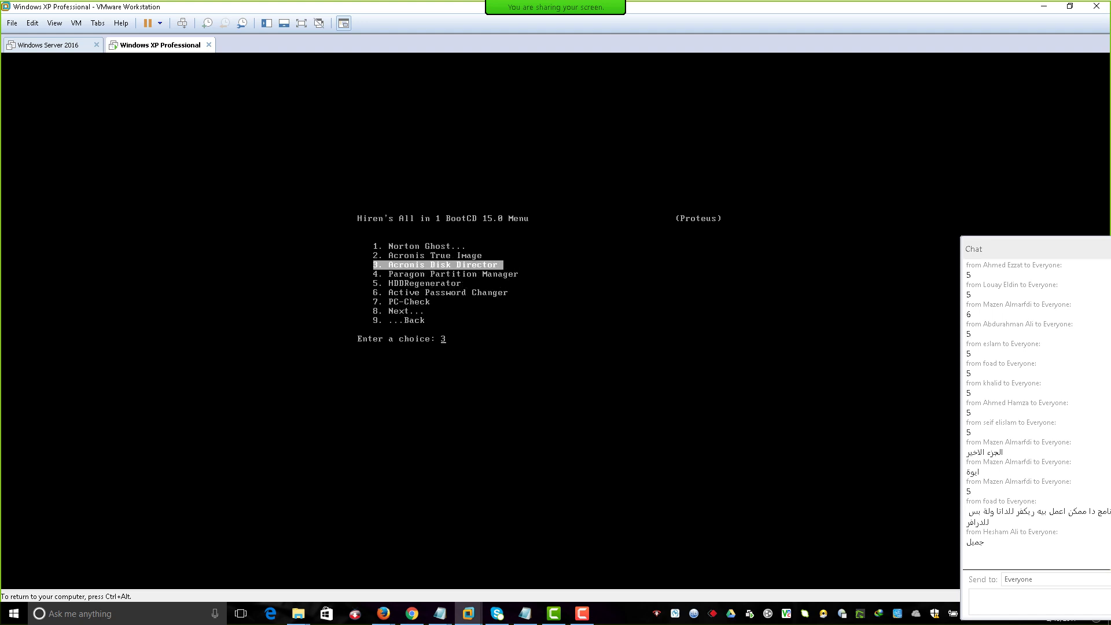
key(Up)
key(Down)
key(Return)
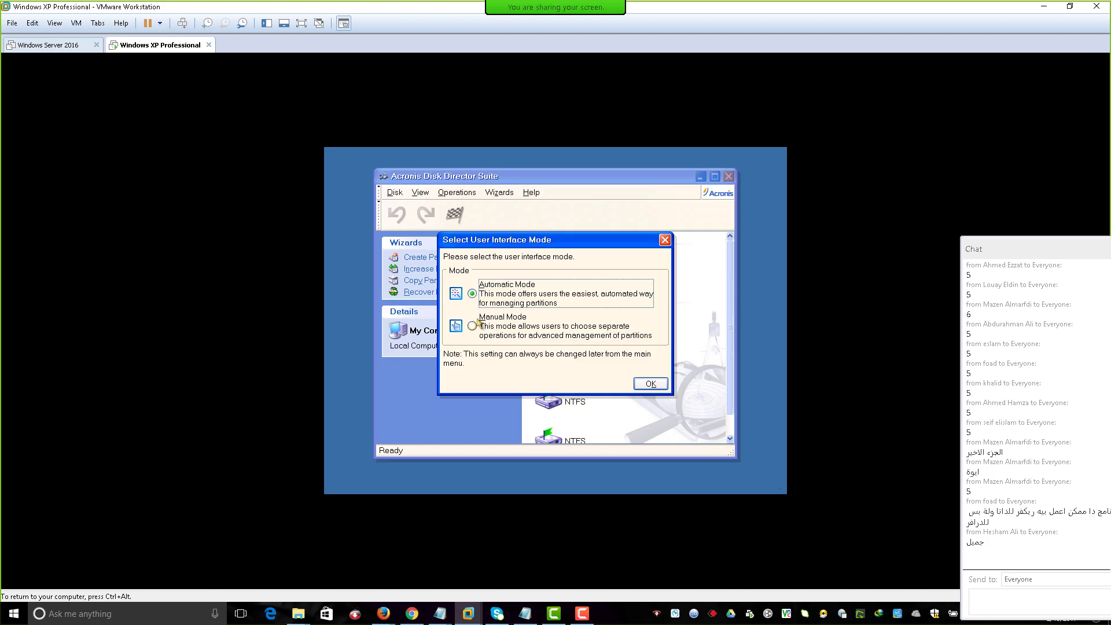
Choose Manual Mode, maximize the window, and bring up the actions for Disk 2's 63.46 GB New Volume.
click(478, 334)
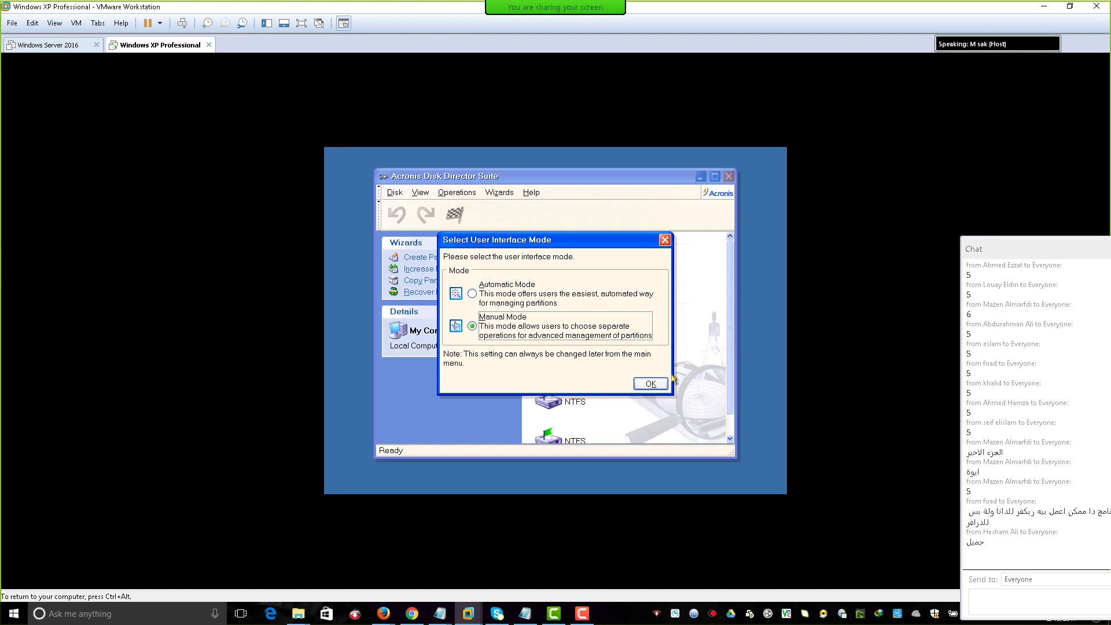
click(654, 384)
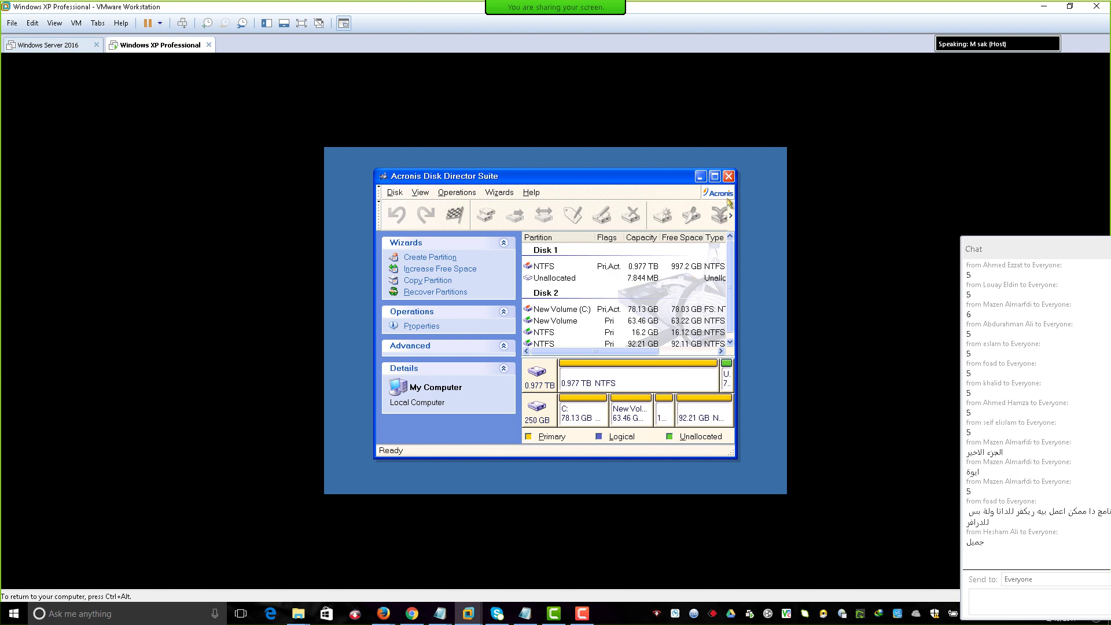
click(714, 176)
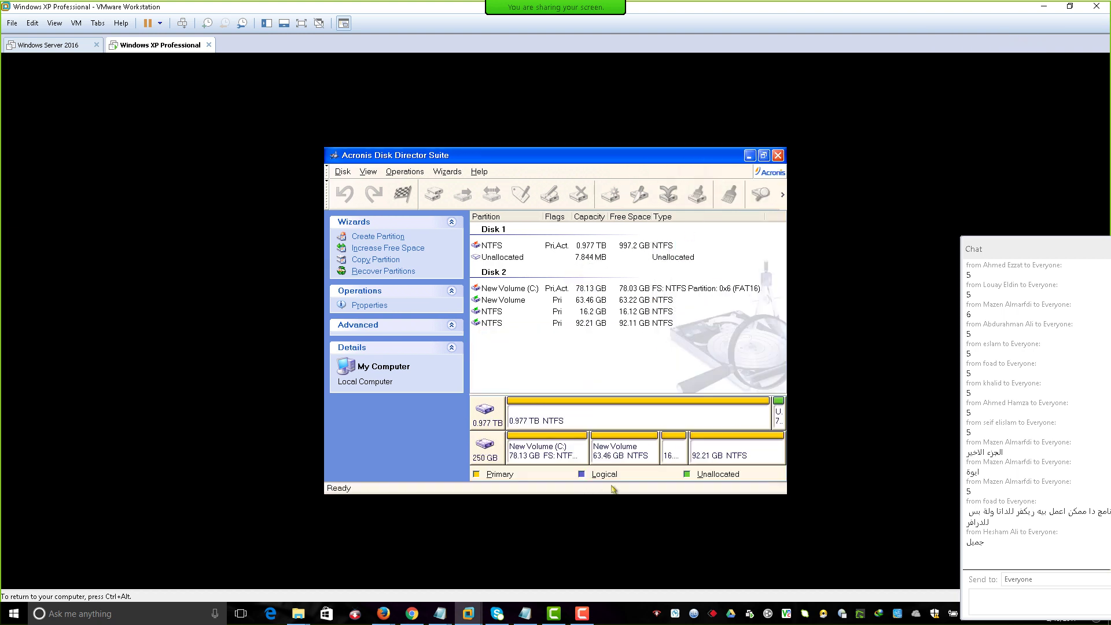
click(626, 457)
right_click(628, 457)
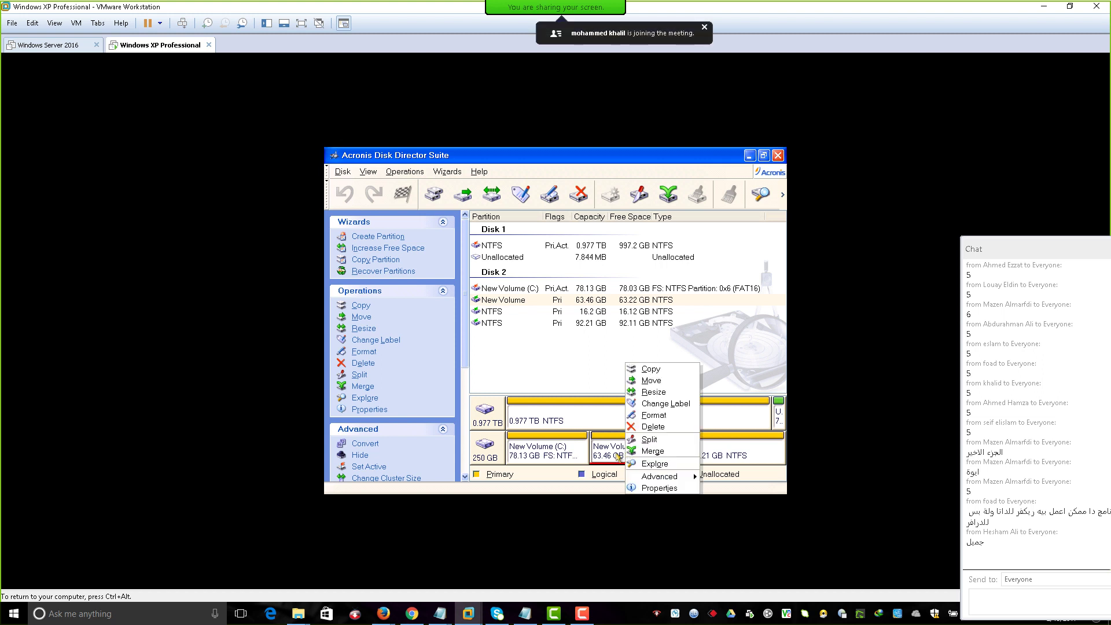
Start merging the 63.46 GB New Volume, try partition selections, then cancel the Merge Partitions wizard.
click(637, 451)
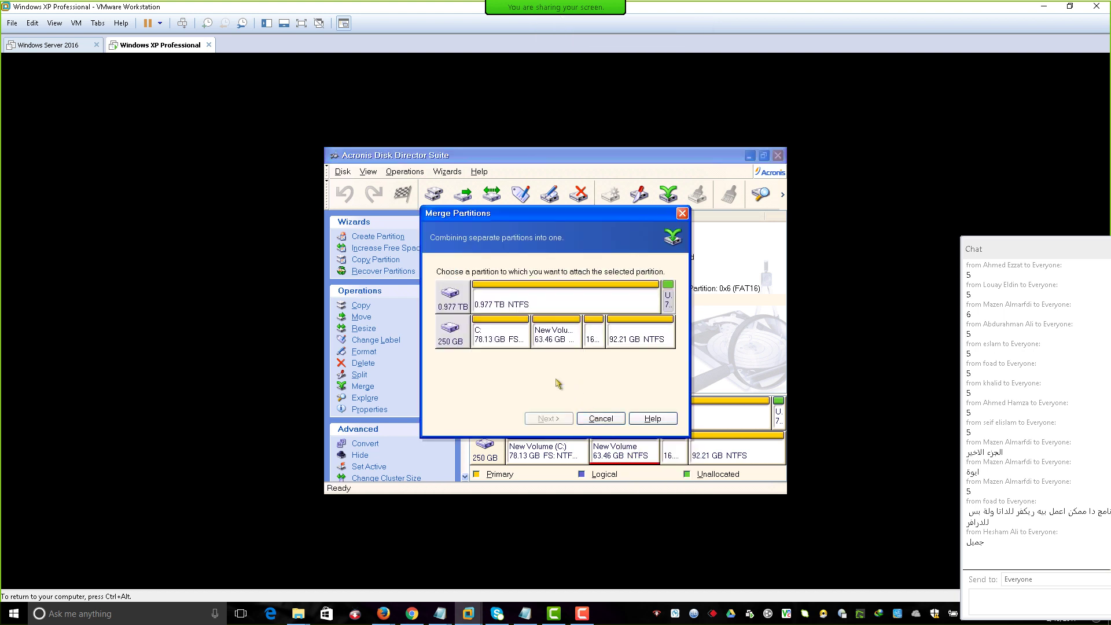
click(552, 340)
click(575, 310)
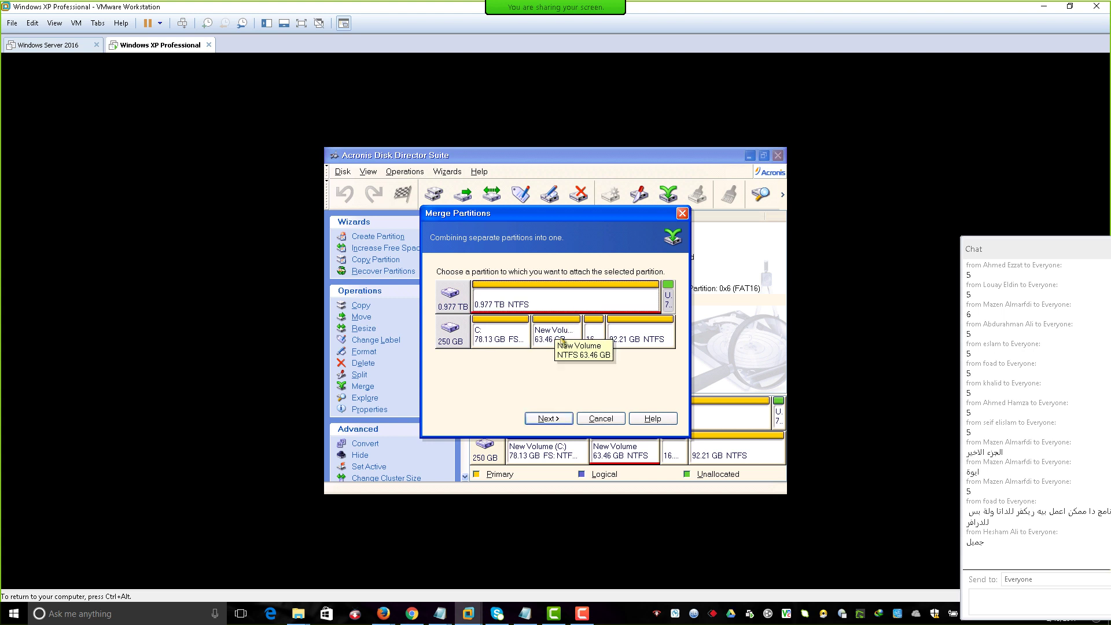
click(544, 332)
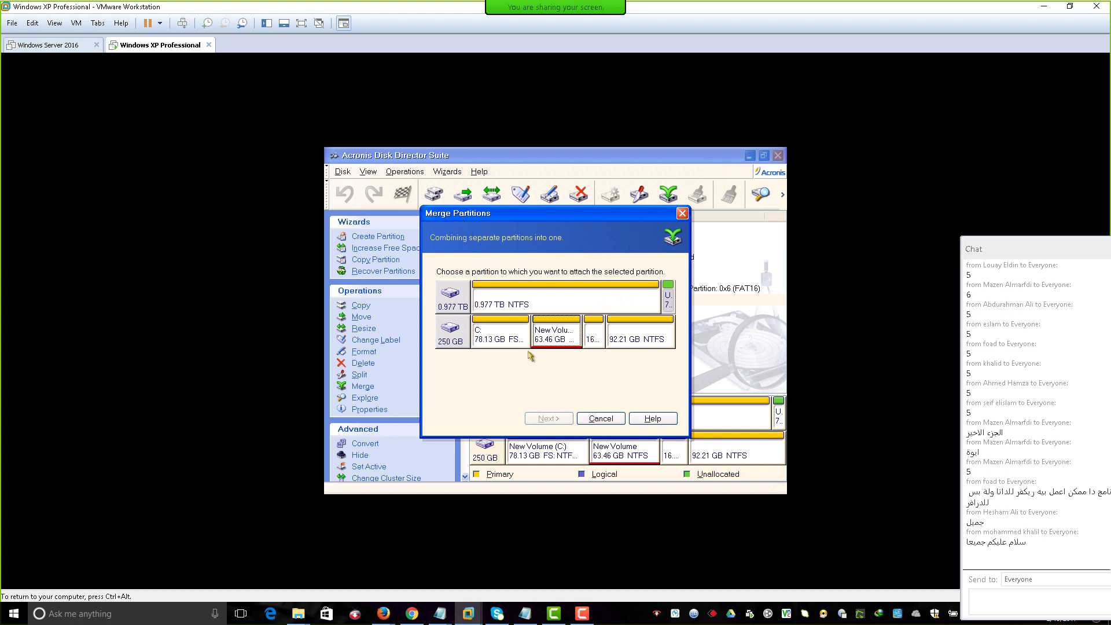
click(604, 420)
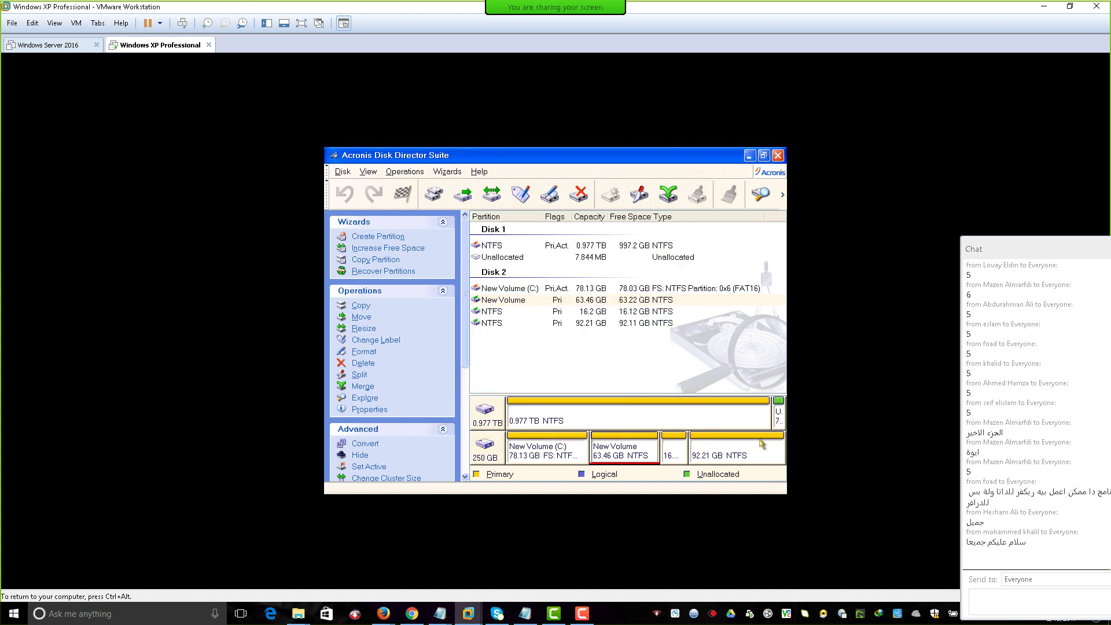
Delete Disk 2's 92.21 GB NTFS partition and commit the pending operation.
click(734, 449)
right_click(731, 452)
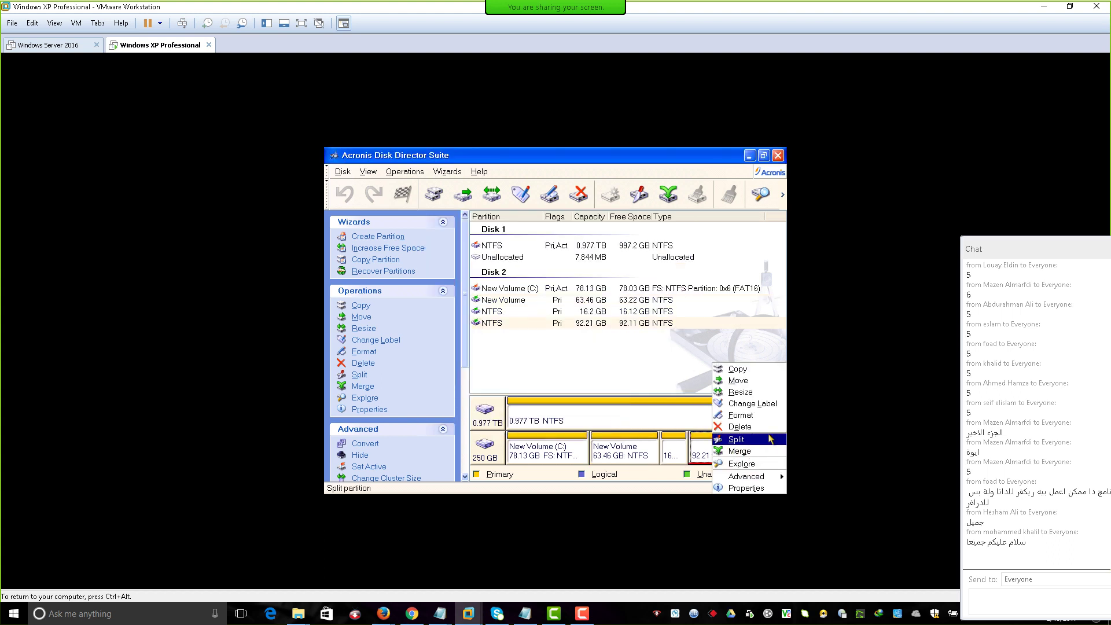
click(739, 427)
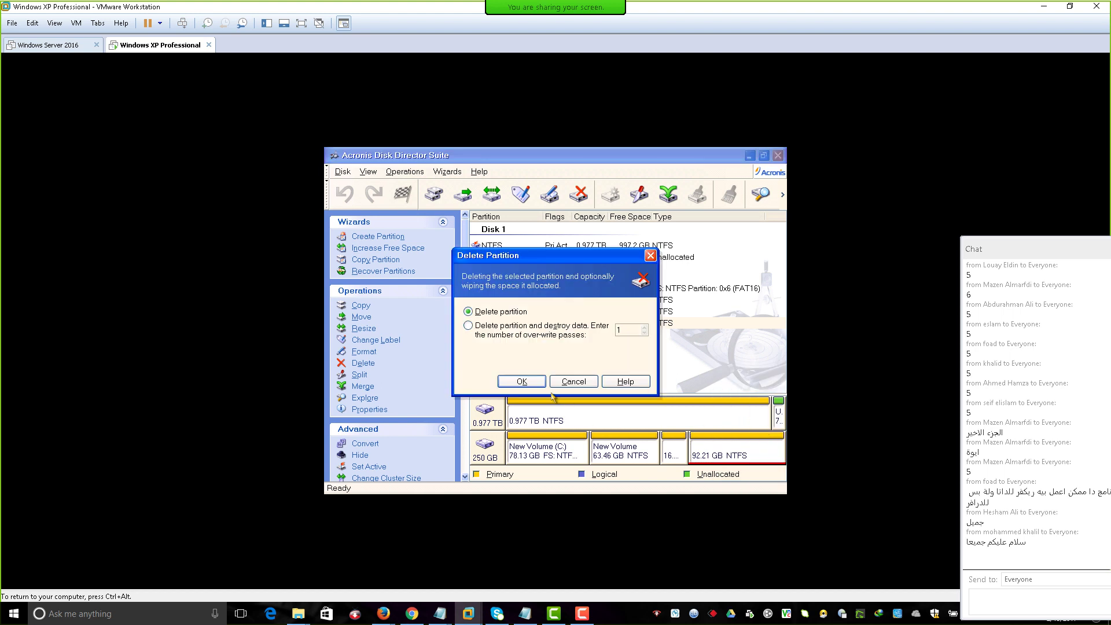
click(524, 383)
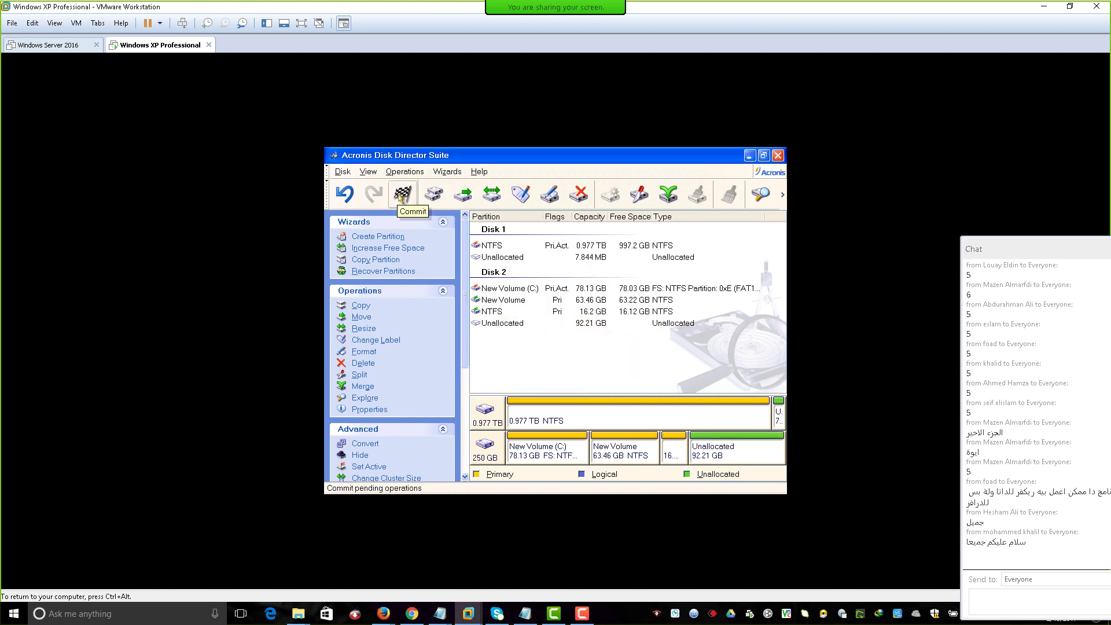
click(400, 197)
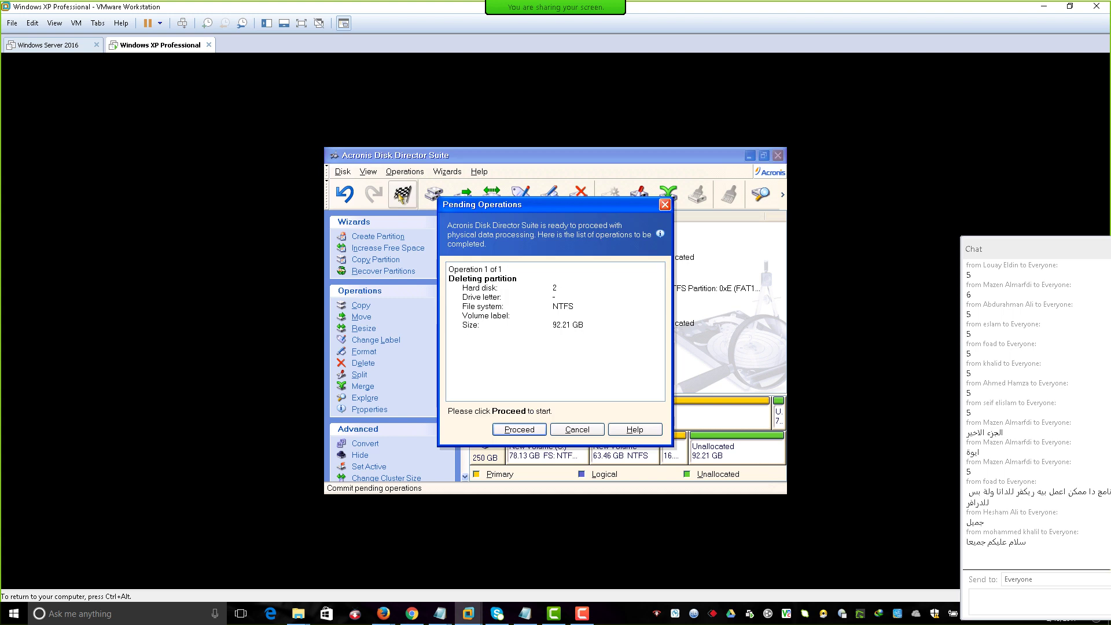
click(529, 429)
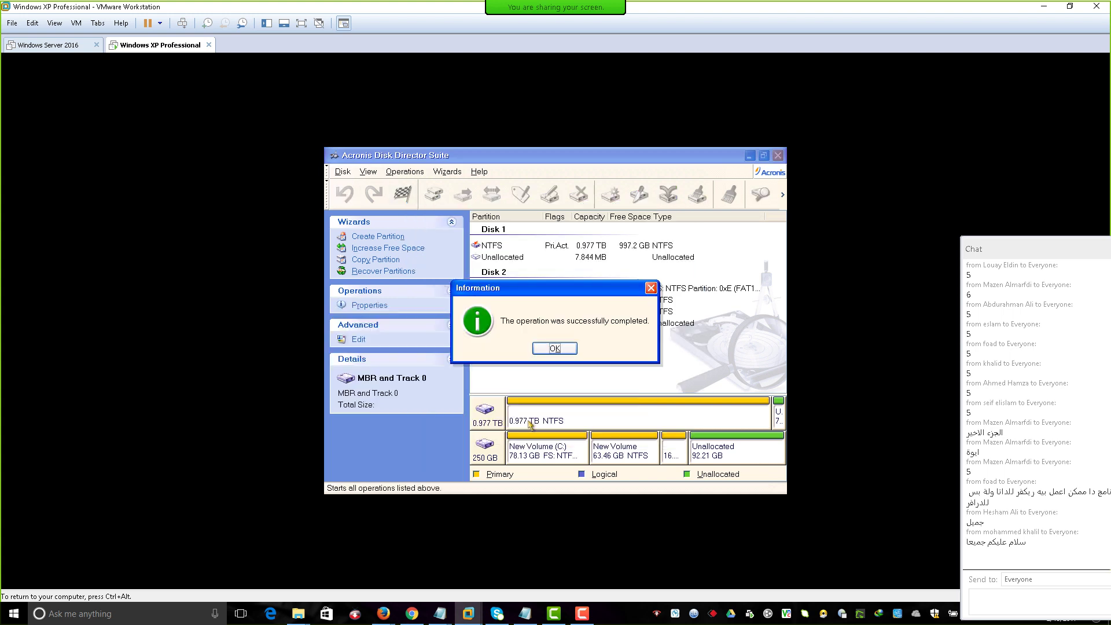
Dismiss the completion message and start merging the 63.46 GB New Volume.
click(555, 348)
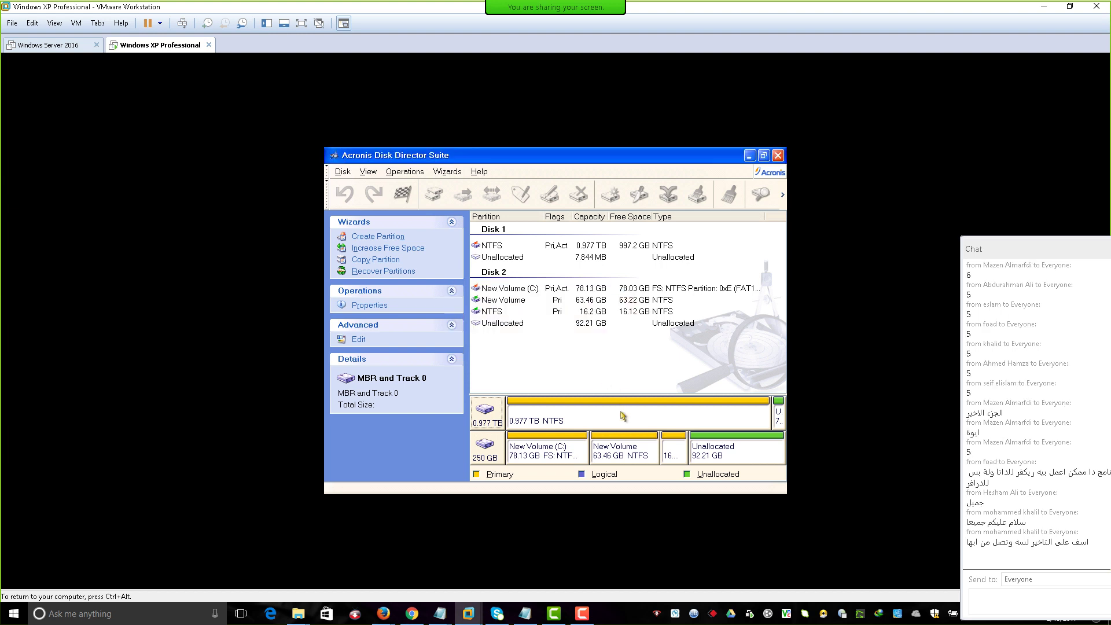
click(618, 456)
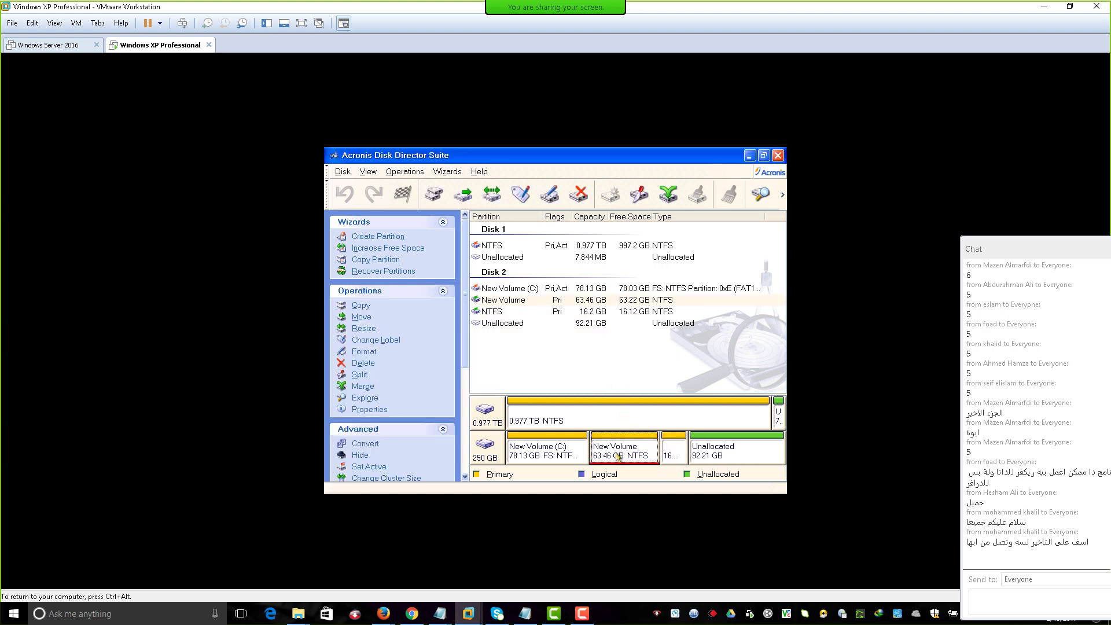
right_click(619, 457)
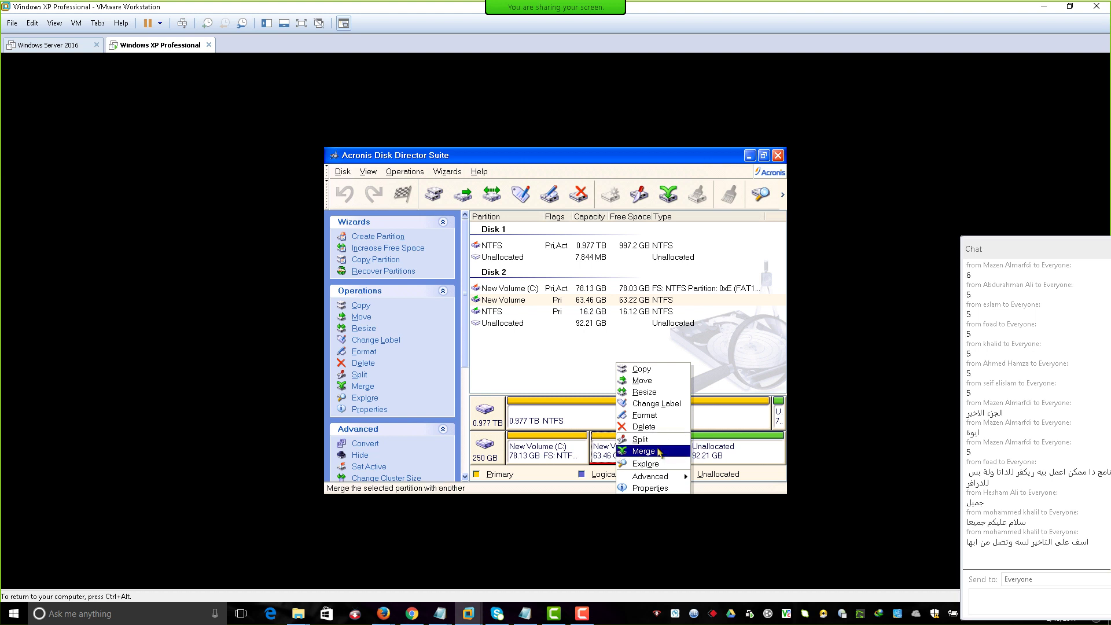
click(644, 451)
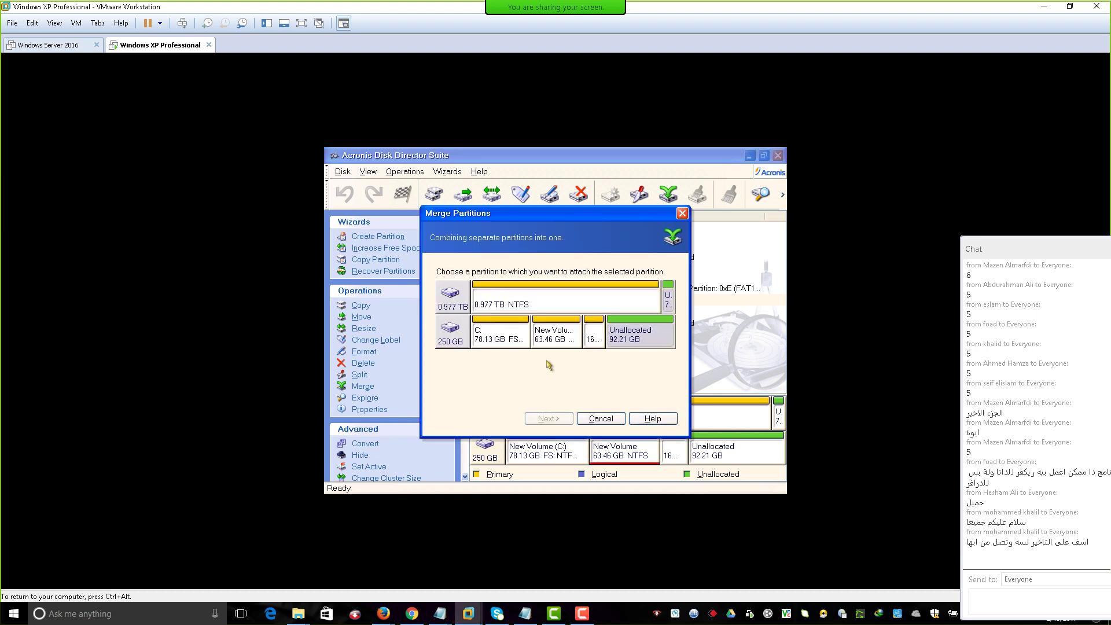
Pick the 16.2 GB partition to merge, view Local Disk (C:) folders, then cancel the merge.
click(557, 337)
click(594, 336)
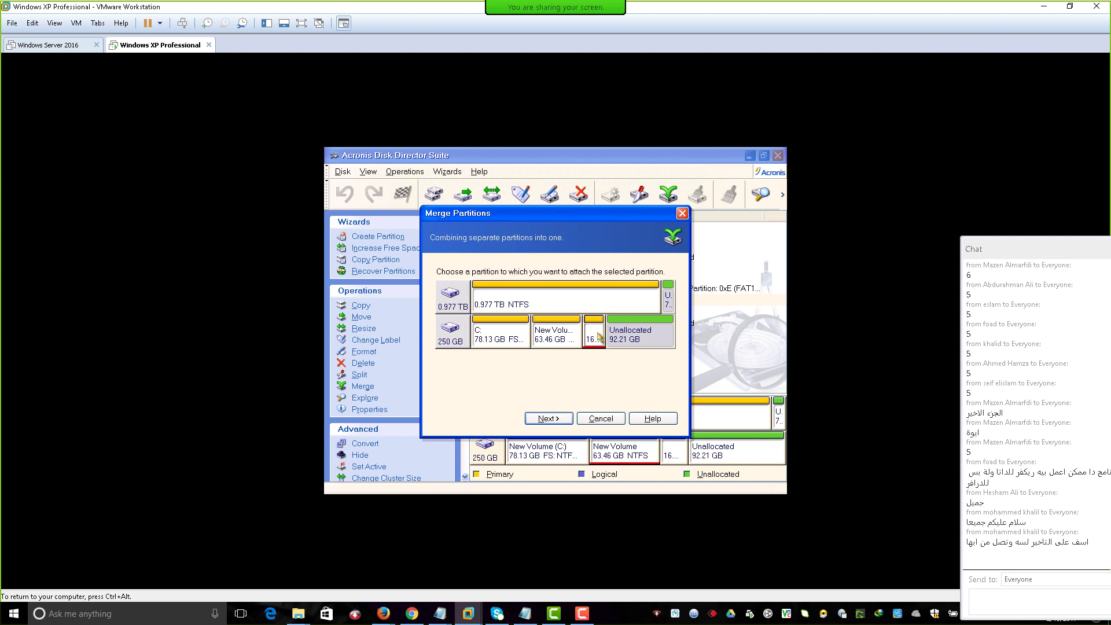
click(554, 339)
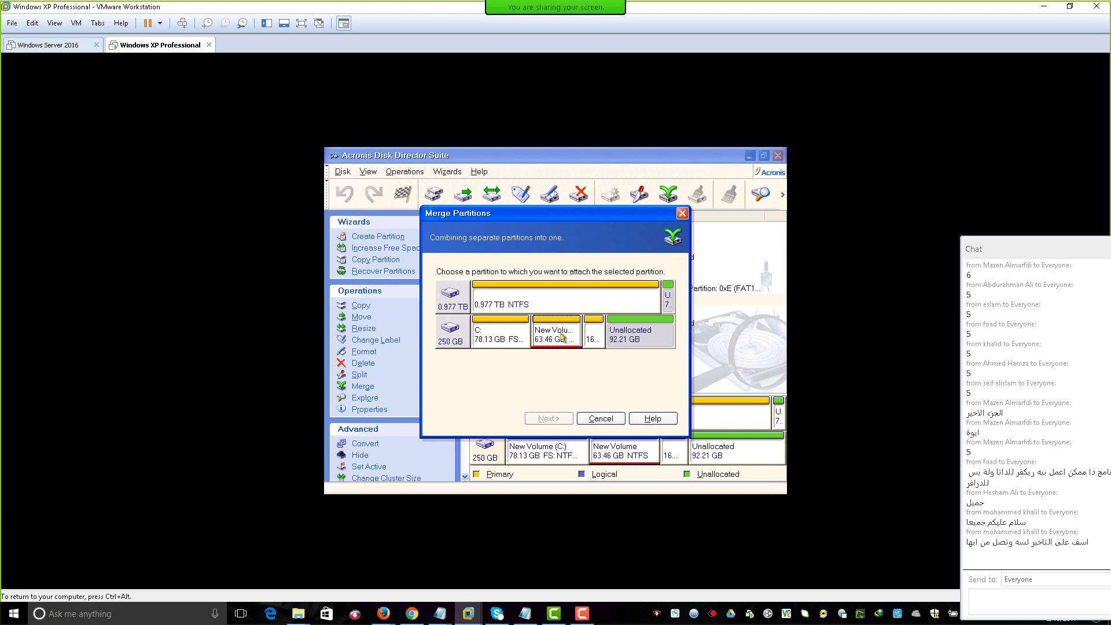
click(598, 334)
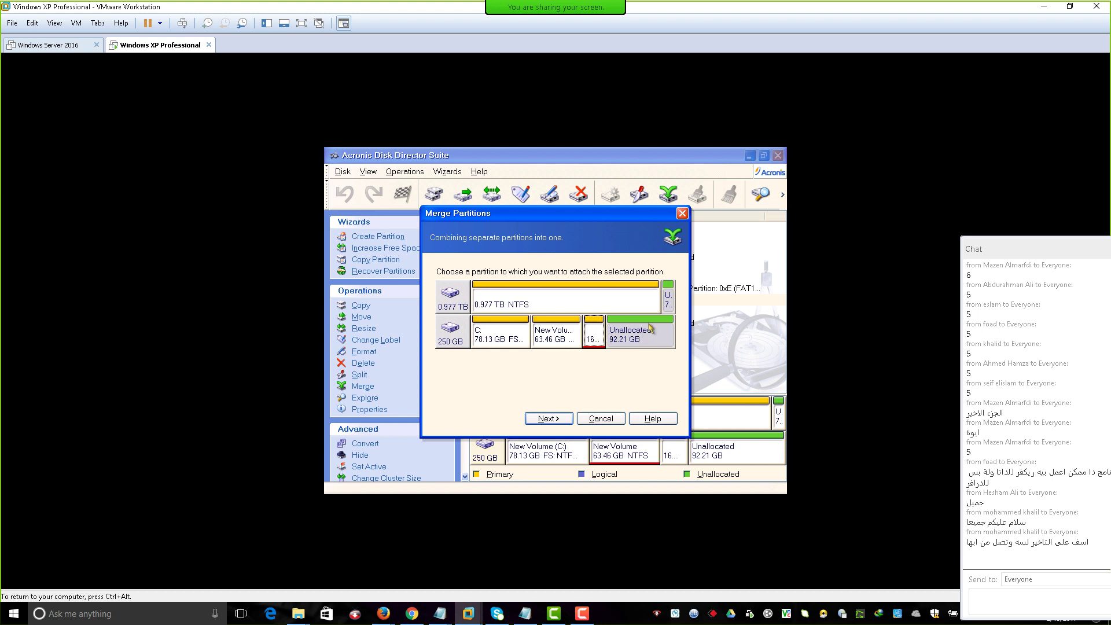
click(631, 304)
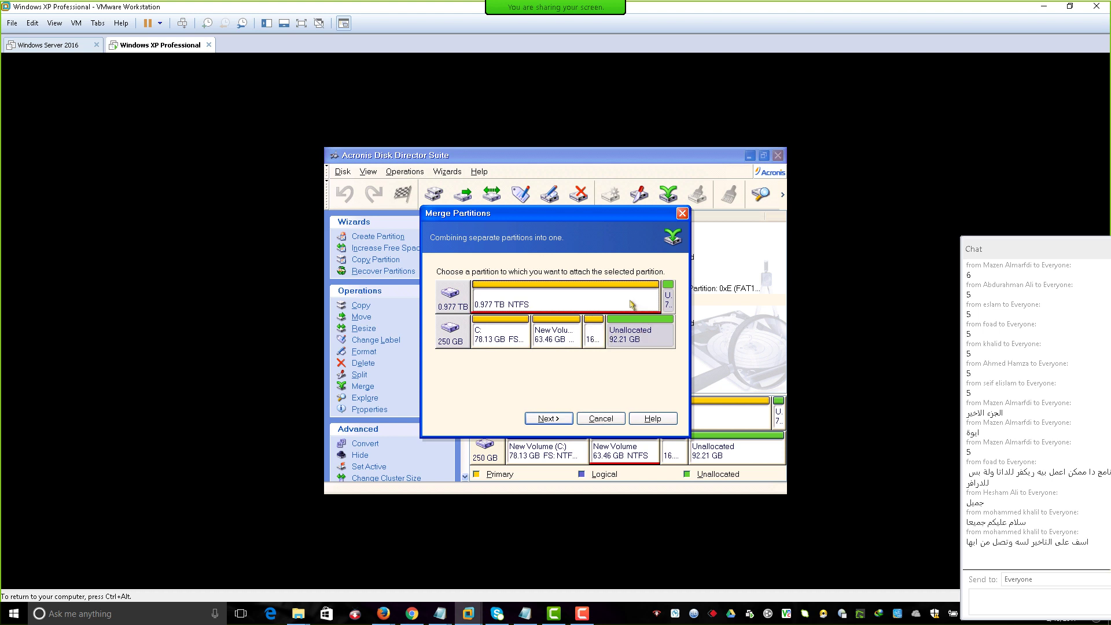
click(602, 335)
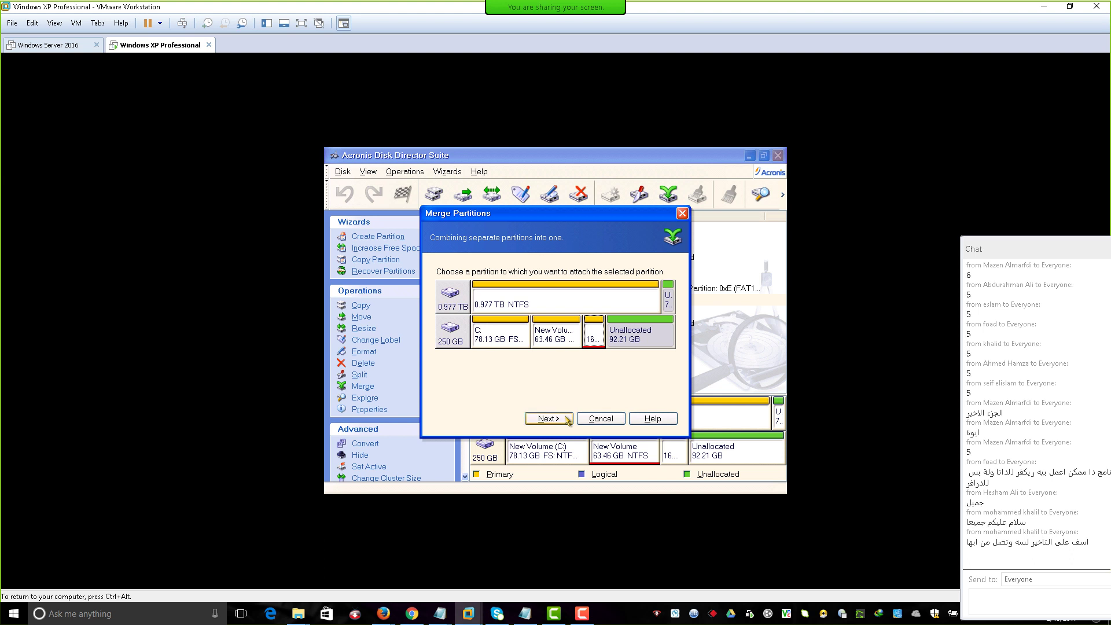
click(567, 417)
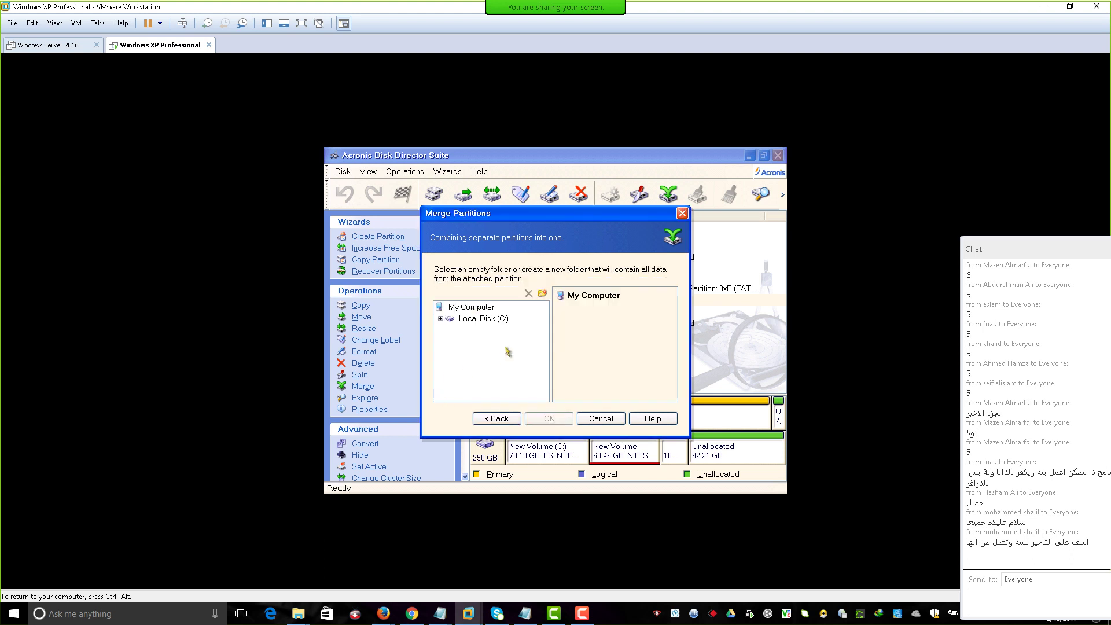
double_click(487, 319)
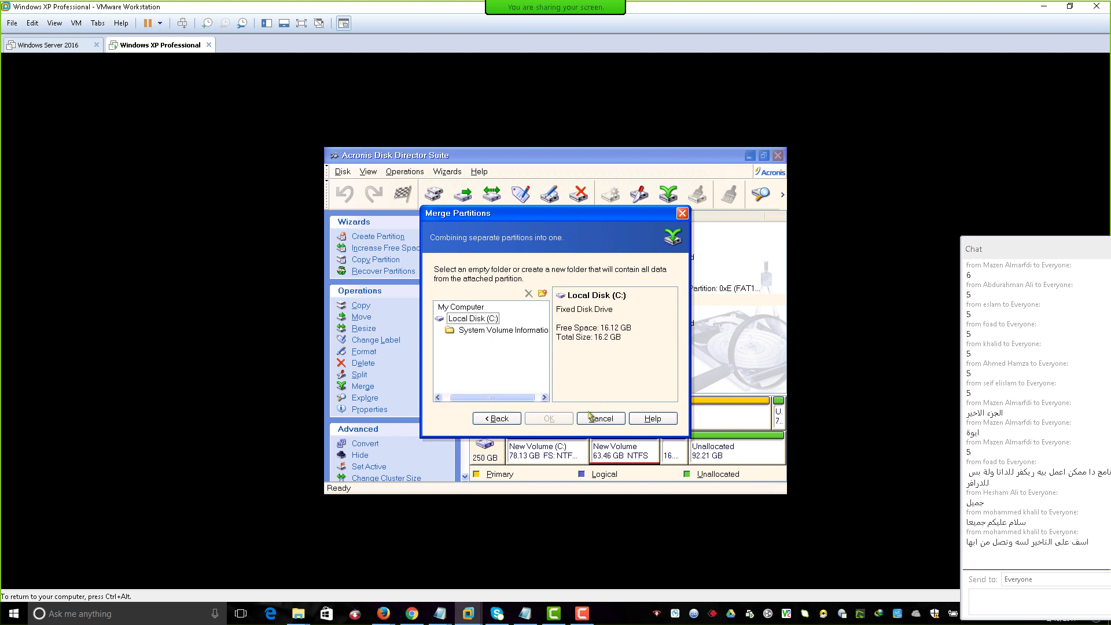
click(603, 419)
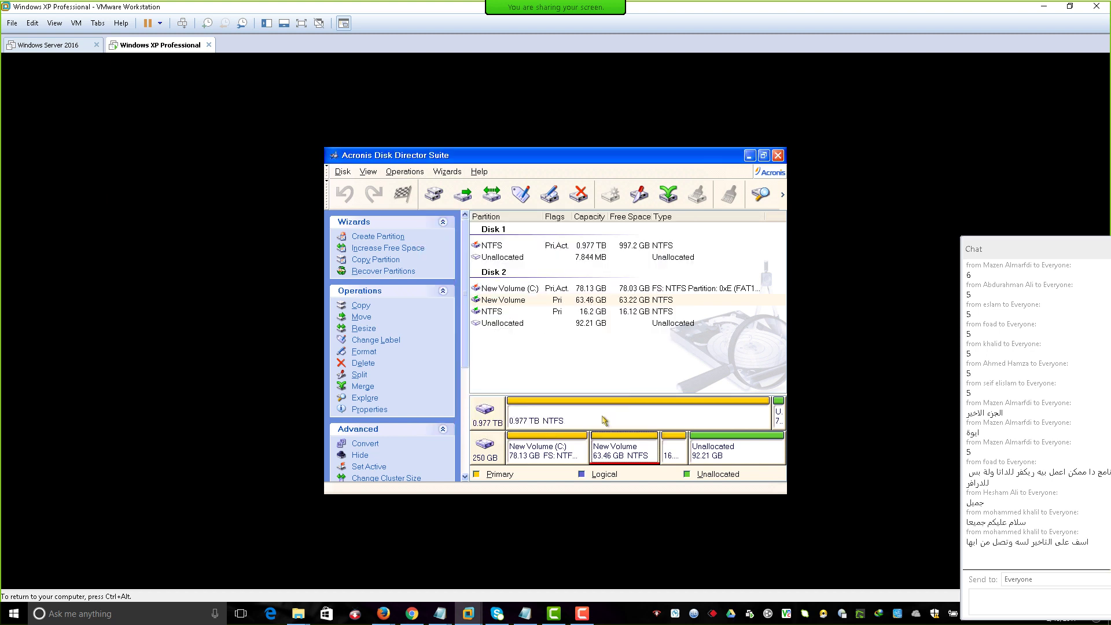
Start merging New Volume with the 16.2 GB partition and continue to the destination step.
right_click(619, 448)
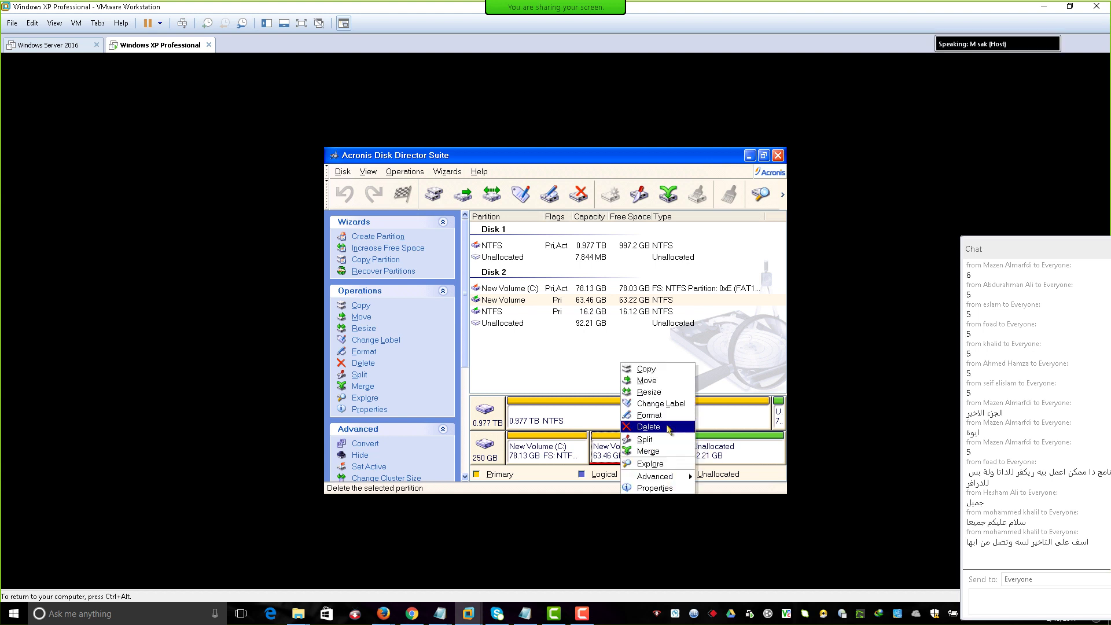
click(665, 451)
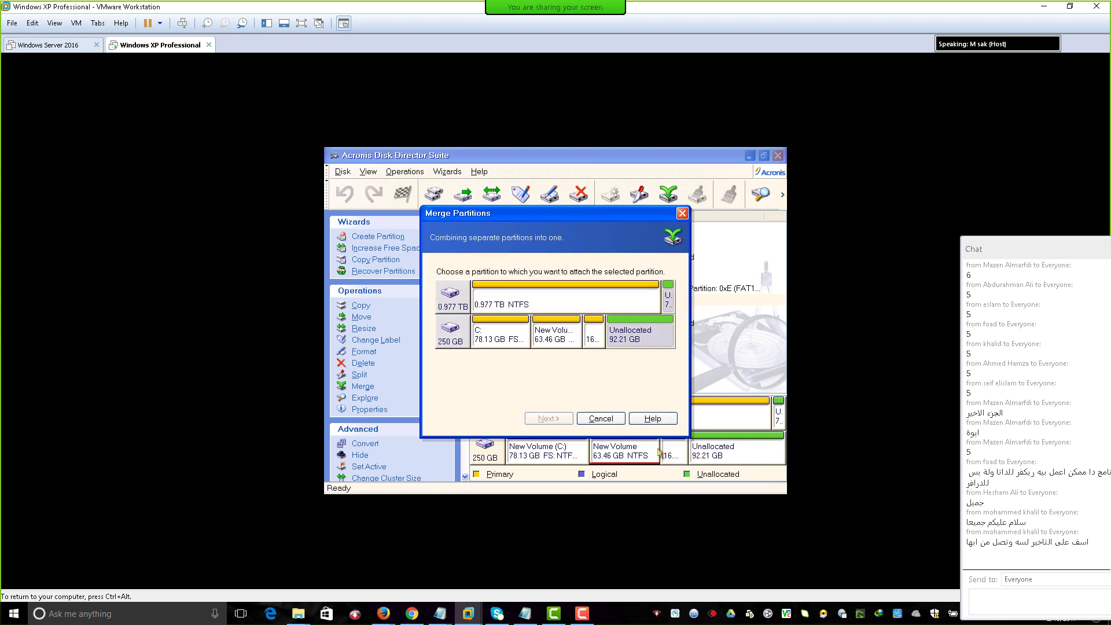
click(553, 342)
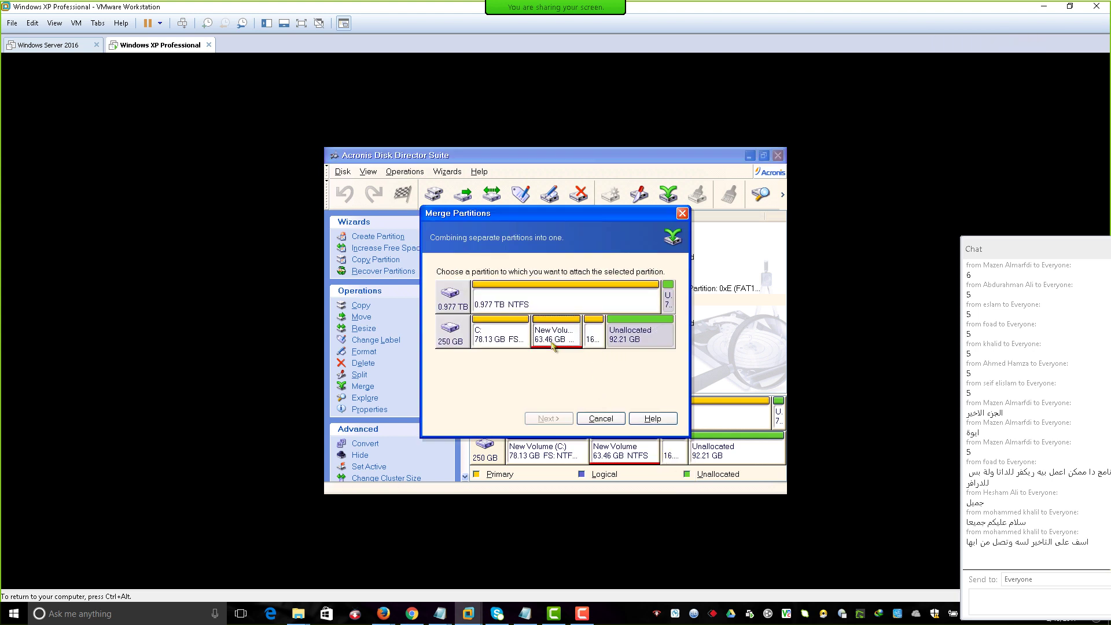
click(595, 336)
click(547, 419)
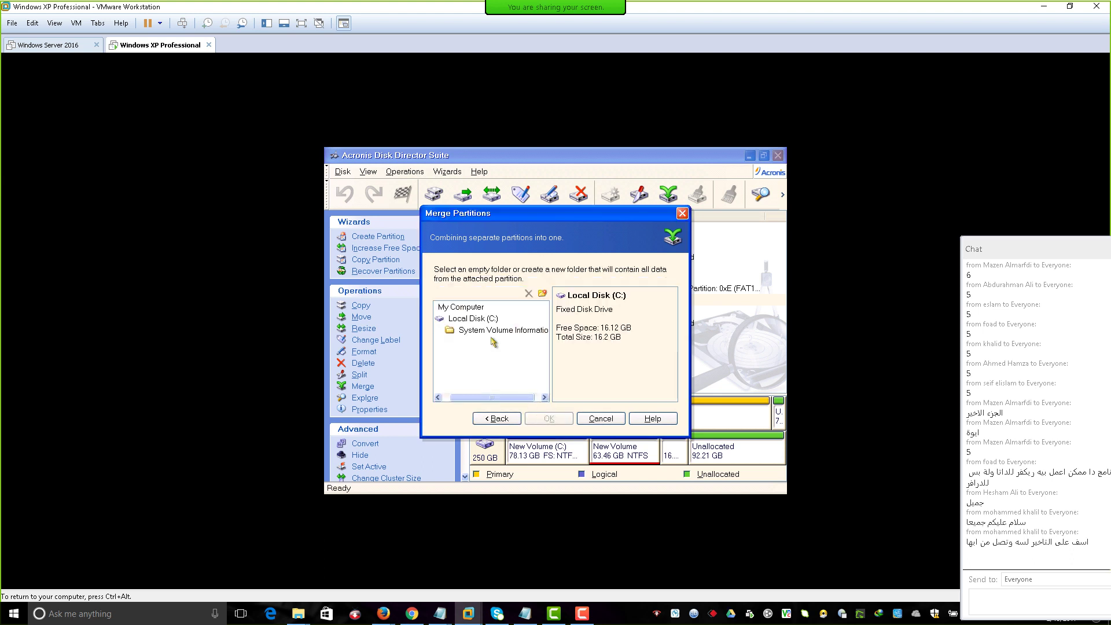
Create a New Folder on Local Disk (C:) as merge destination, confirm, and exit Disk Director.
click(467, 320)
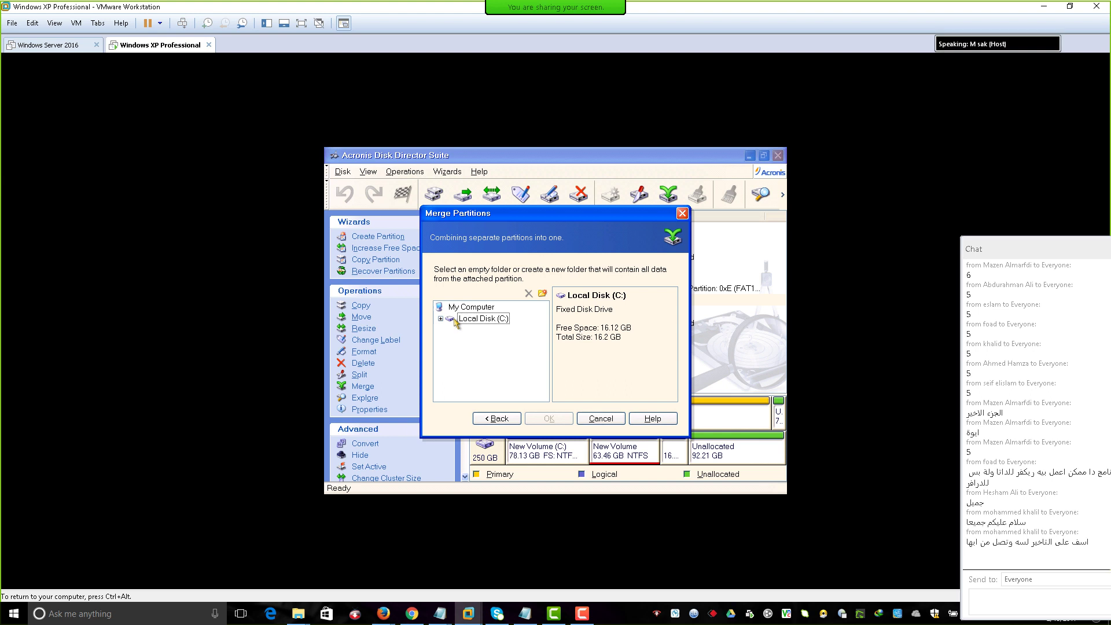
click(441, 319)
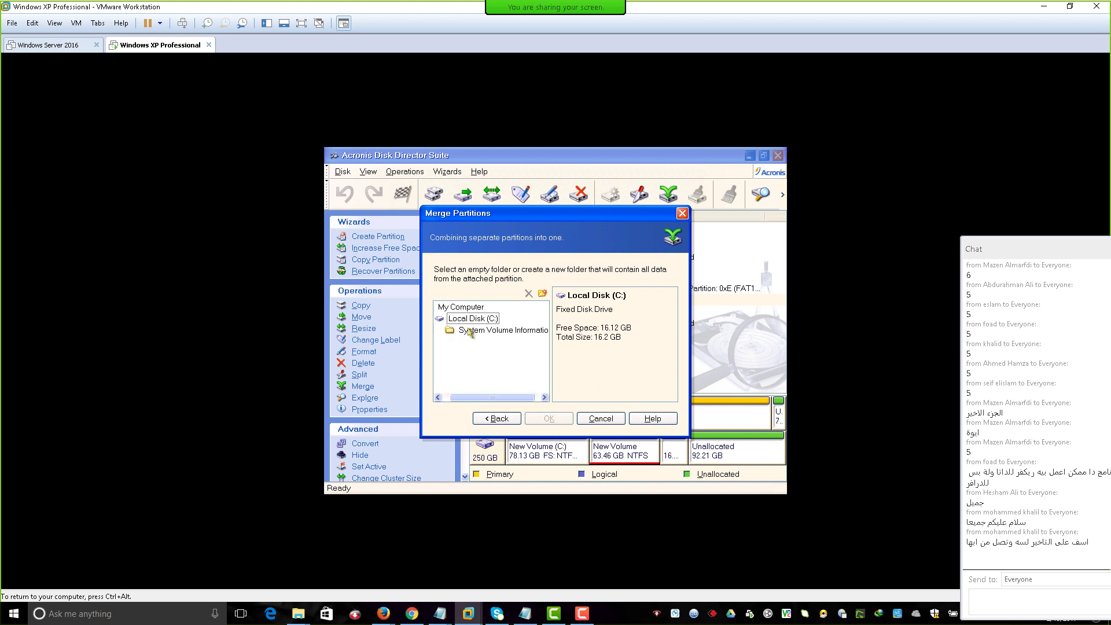
click(507, 336)
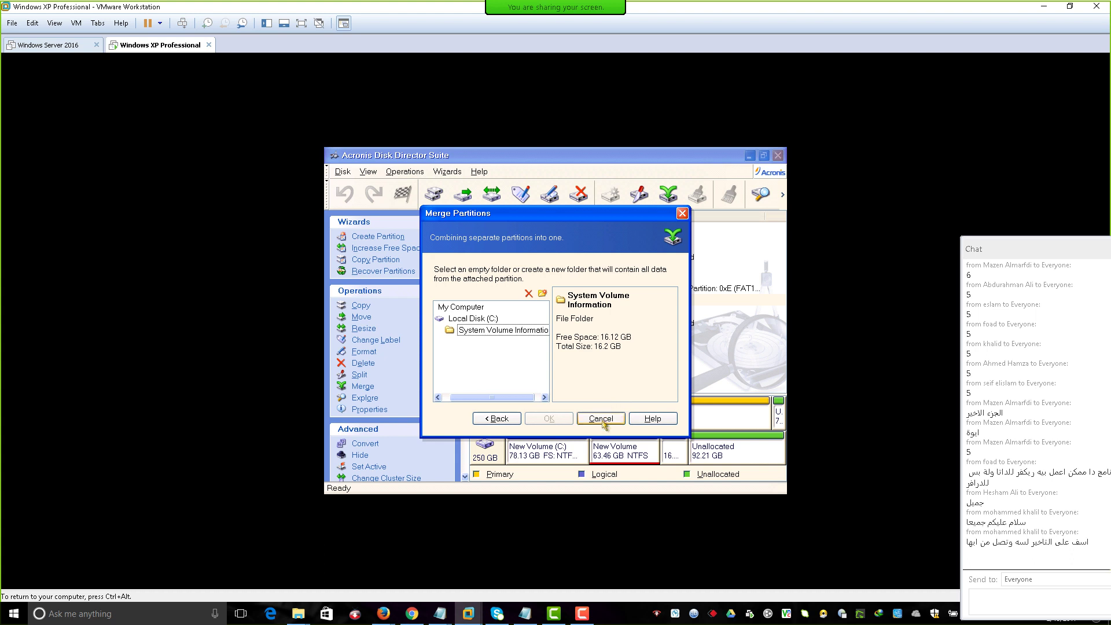
click(543, 295)
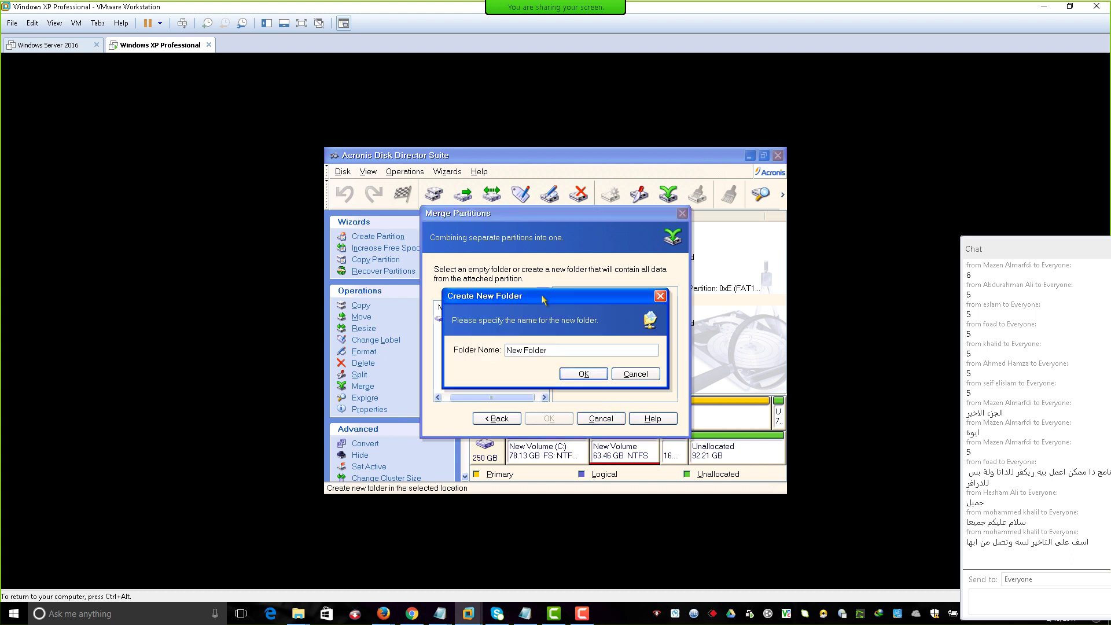
click(584, 374)
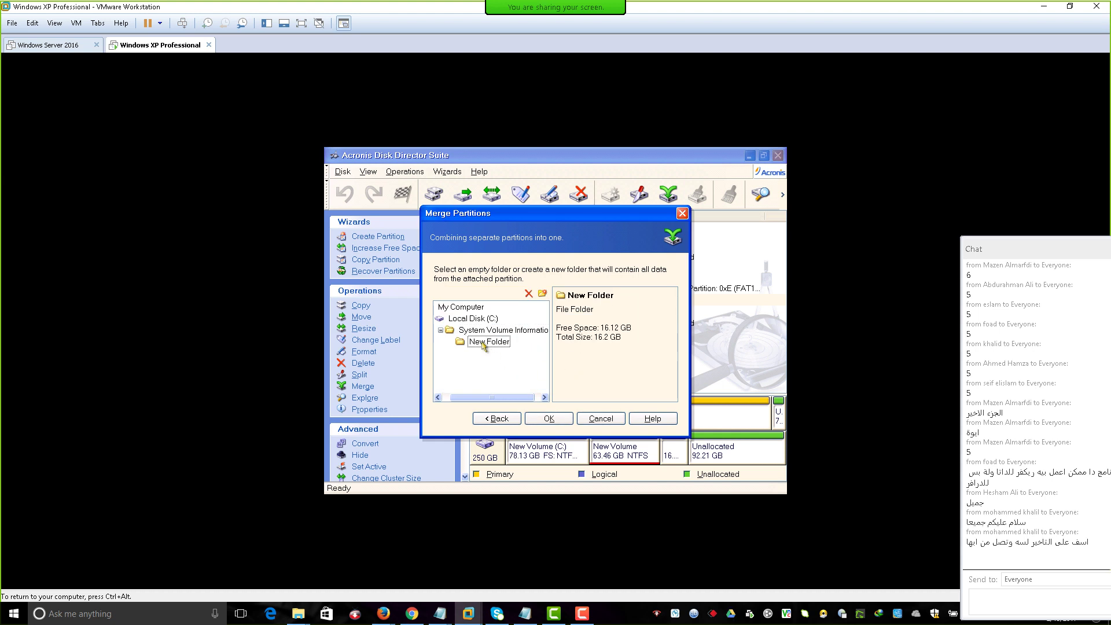
click(552, 421)
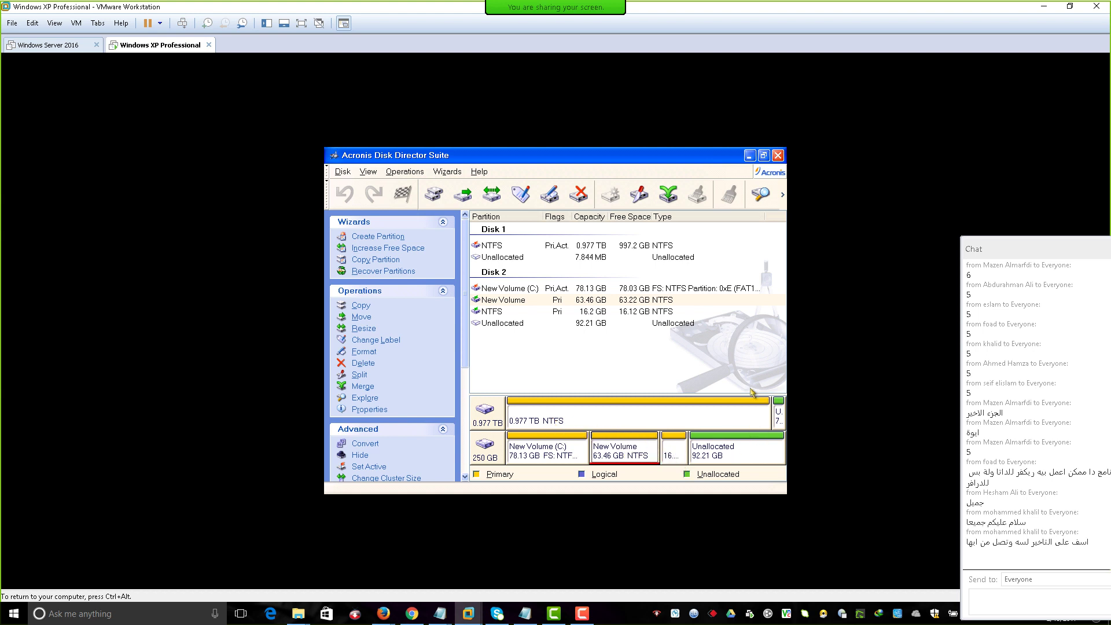
click(778, 155)
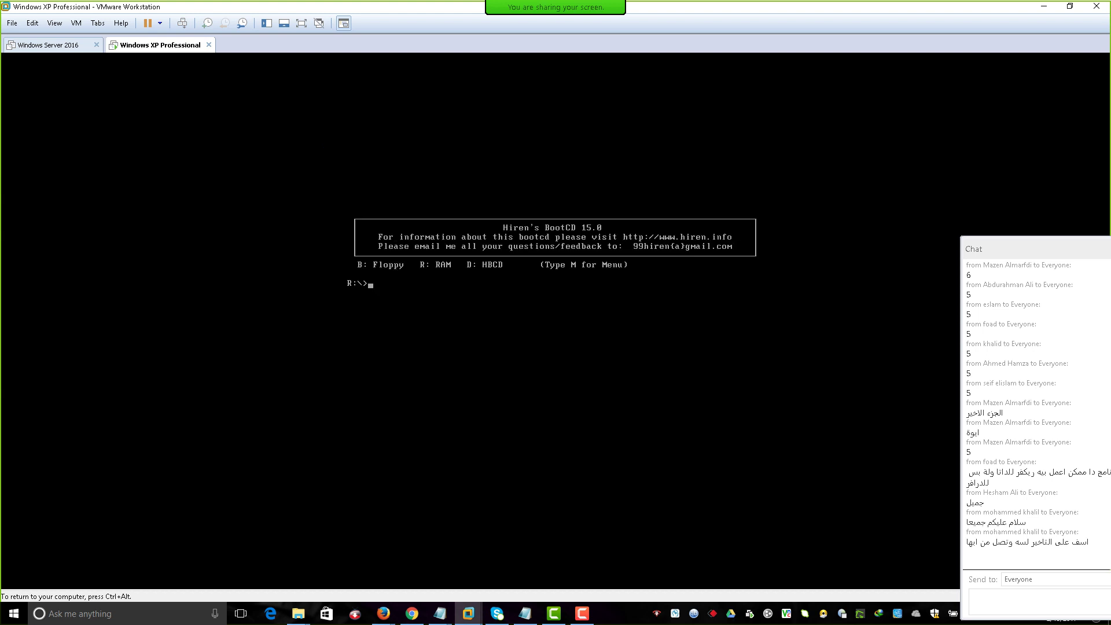
Open the Hiren's BootCD main menu with M, enter Partition Tools and launch the GParted entry.
text(M)
key(Return)
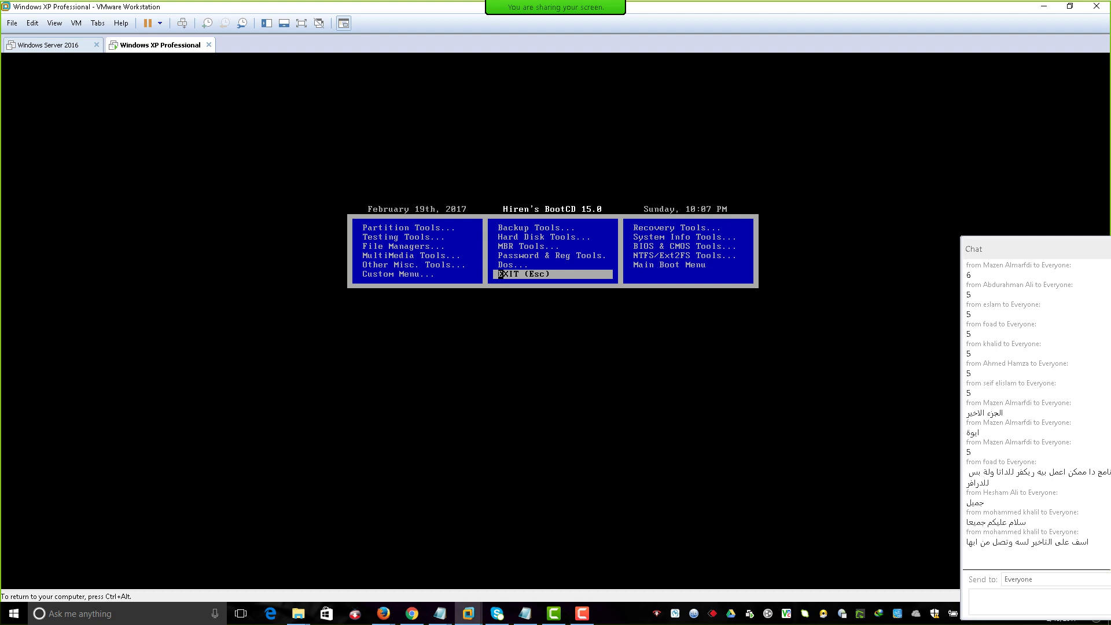
key(Up)
key(Up)
key(Up)
key(Up)
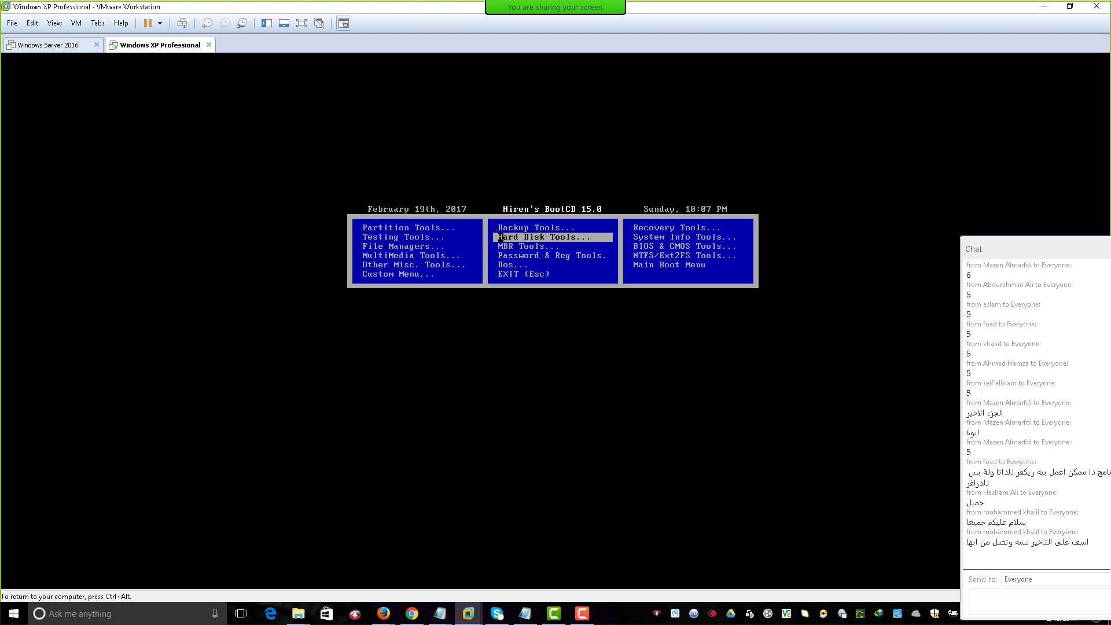
key(Up)
key(Left)
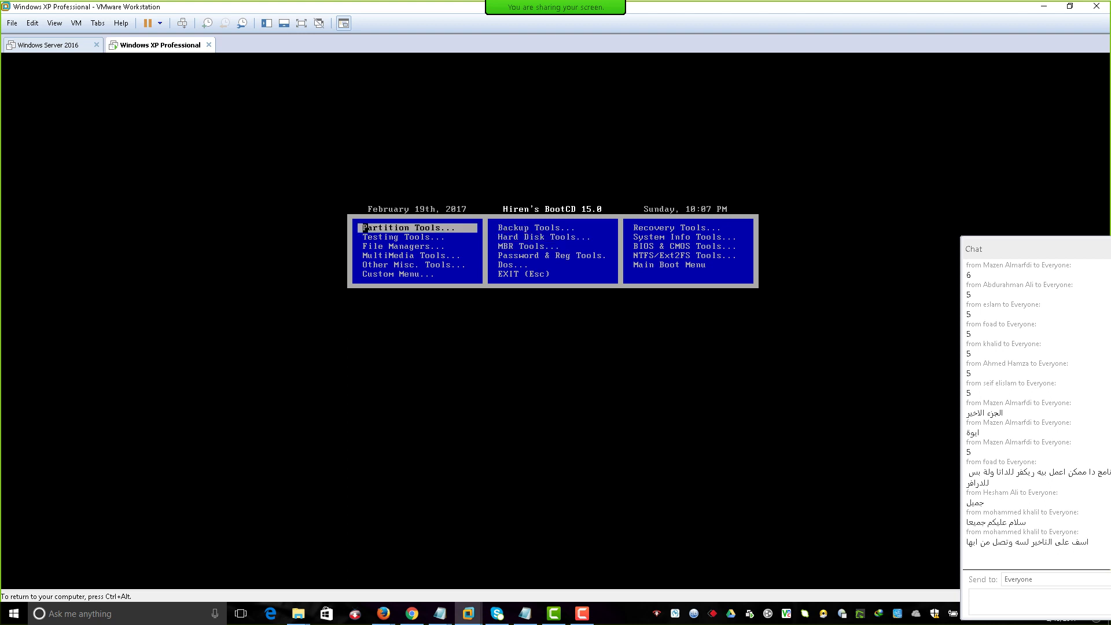
key(Return)
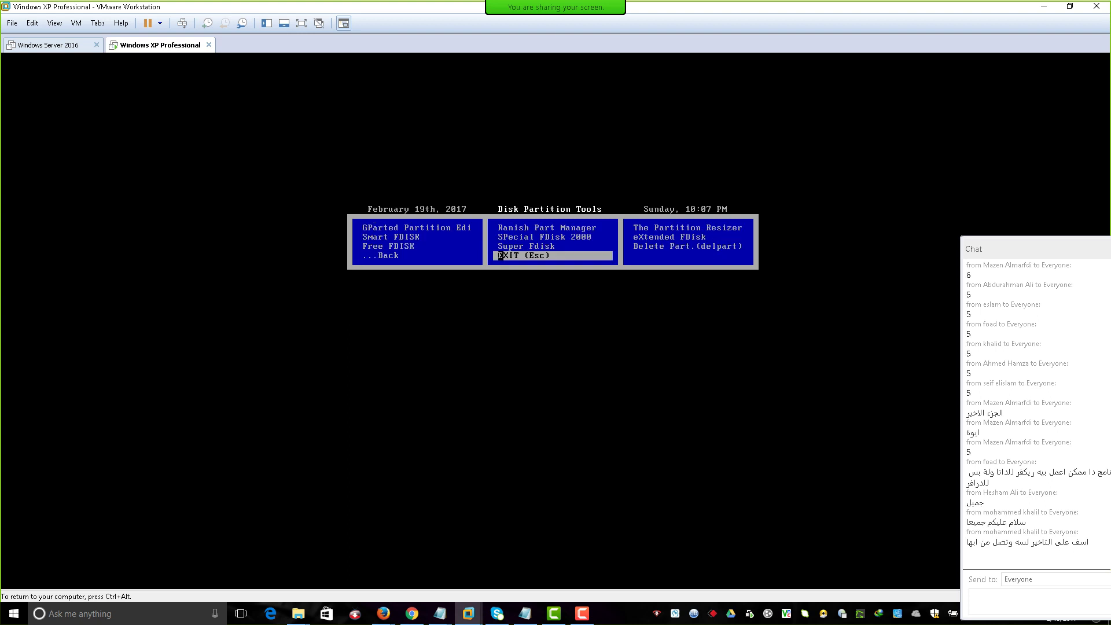
key(Left)
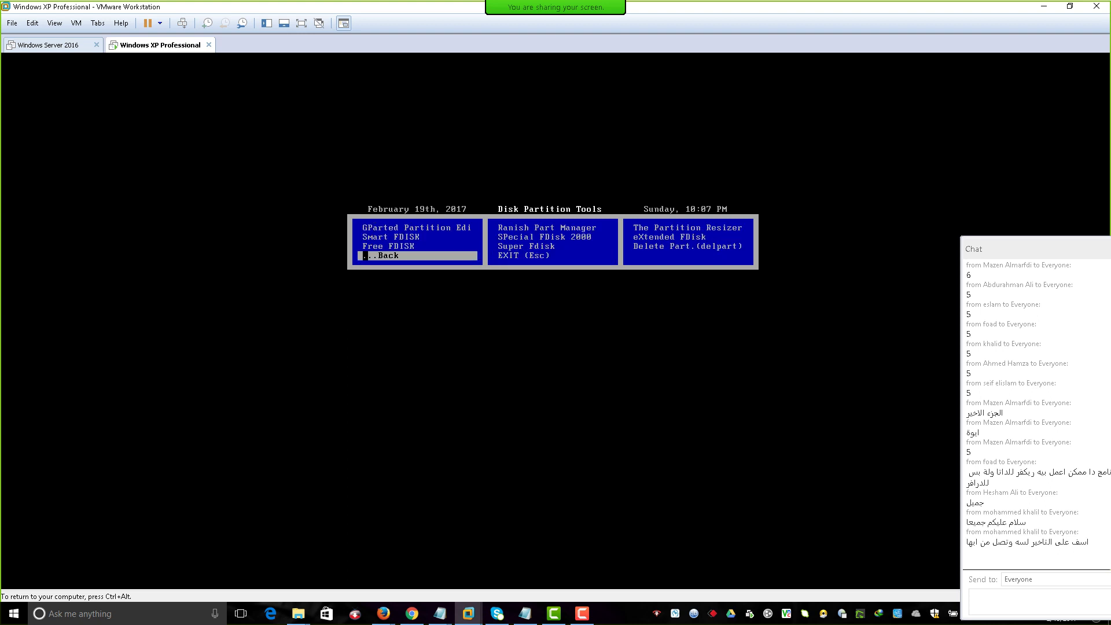
key(Up)
key(Up)
key(Up)
key(Return)
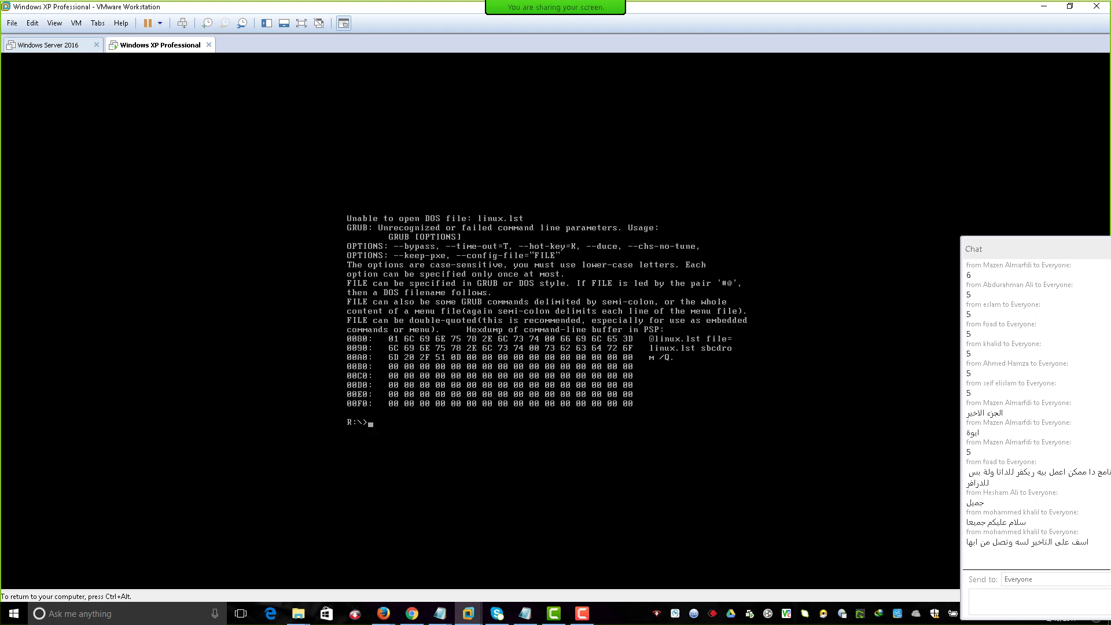
Reopen the Hiren's BootCD main menu and enter the Hard Disk Tools submenu.
text(M)
key(Return)
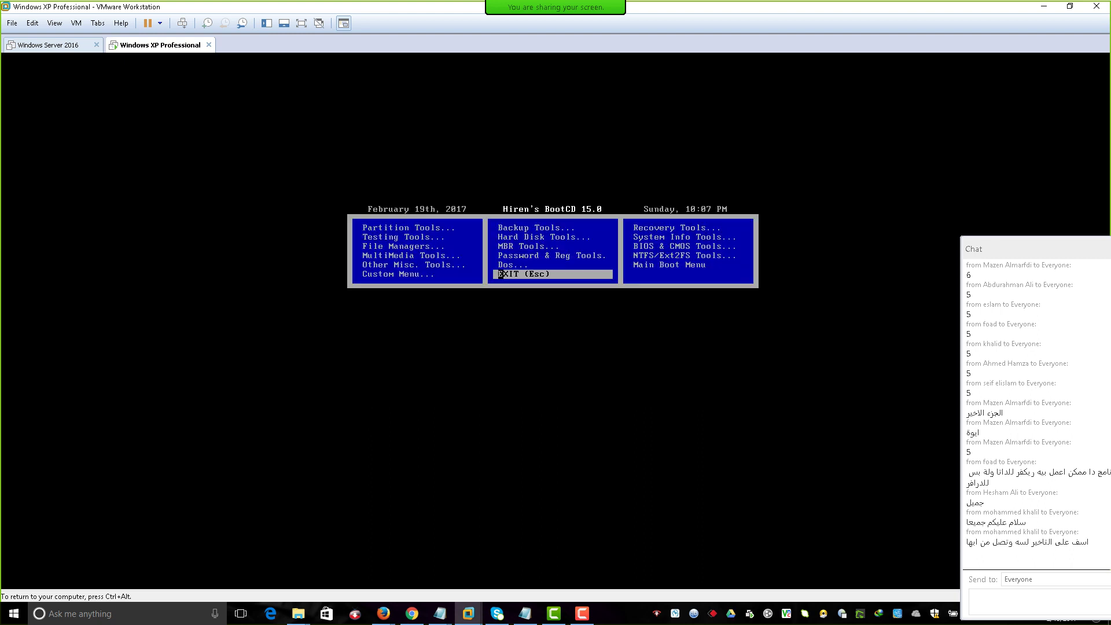
key(Up)
key(Up)
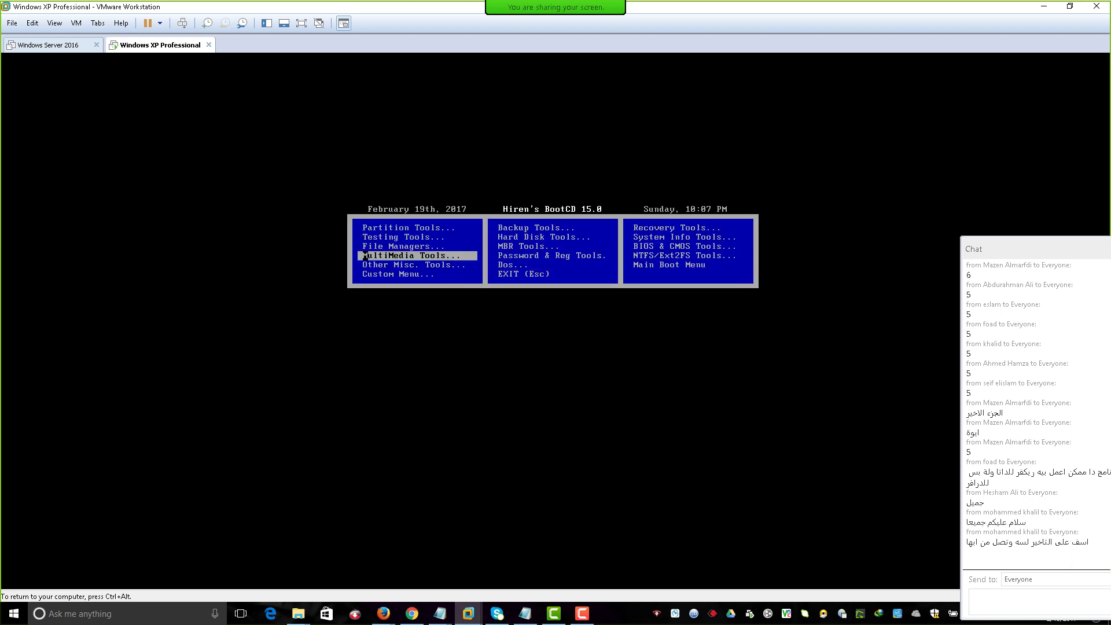
key(Up)
key(Down)
key(Down)
key(Down)
key(Right)
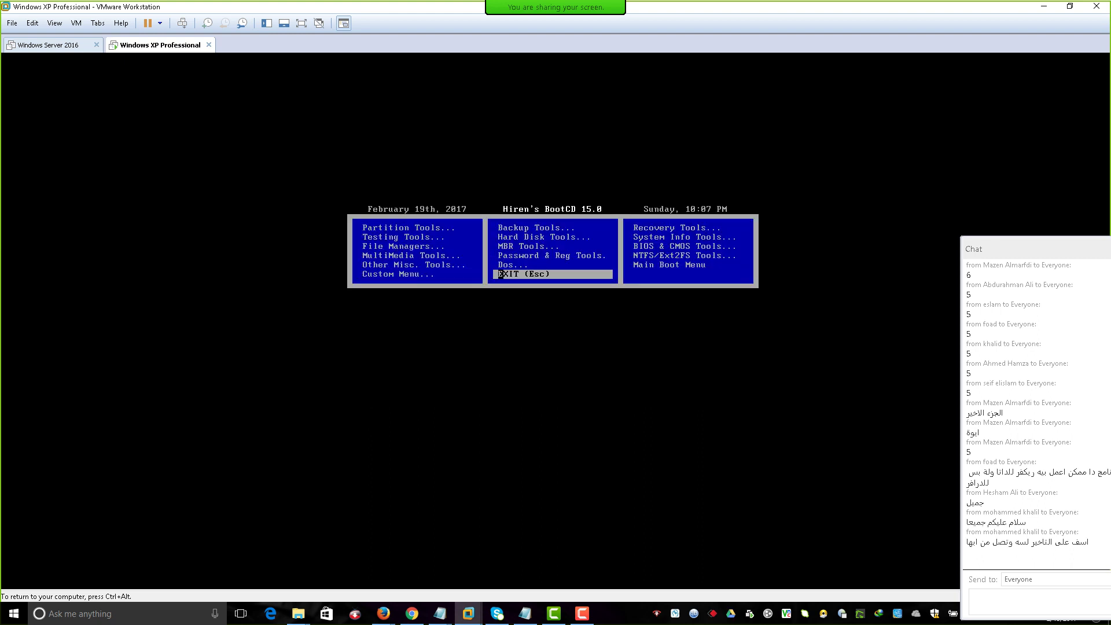
key(Up)
key(Up)
key(Up)
key(Up)
key(Return)
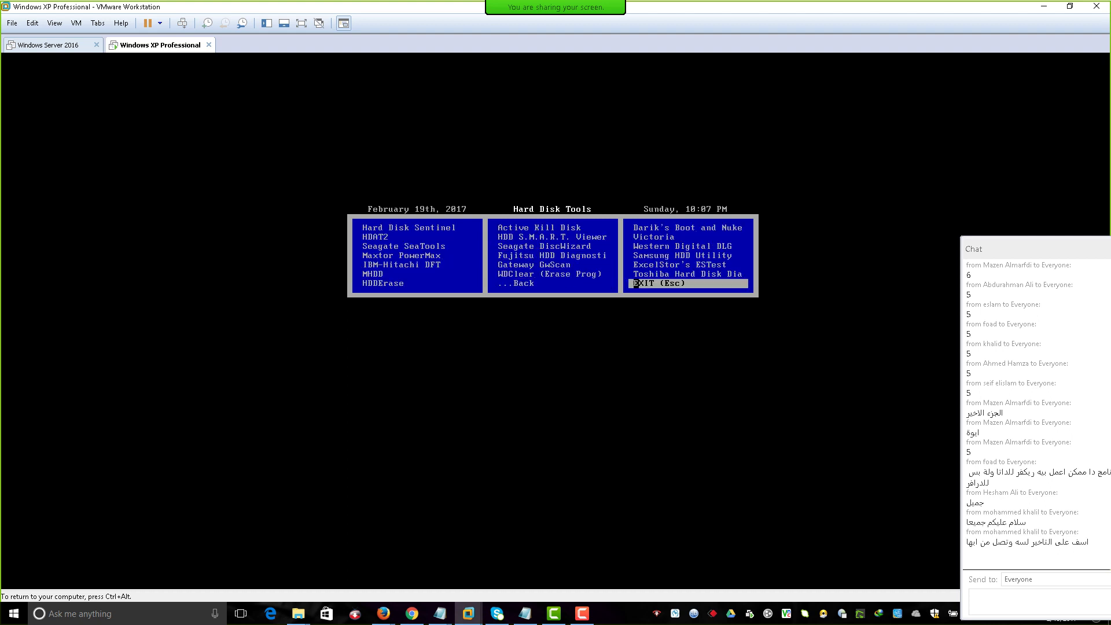
Return from Hard Disk Tools to the main menu and open Disk Partition Tools.
key(Left)
key(Left)
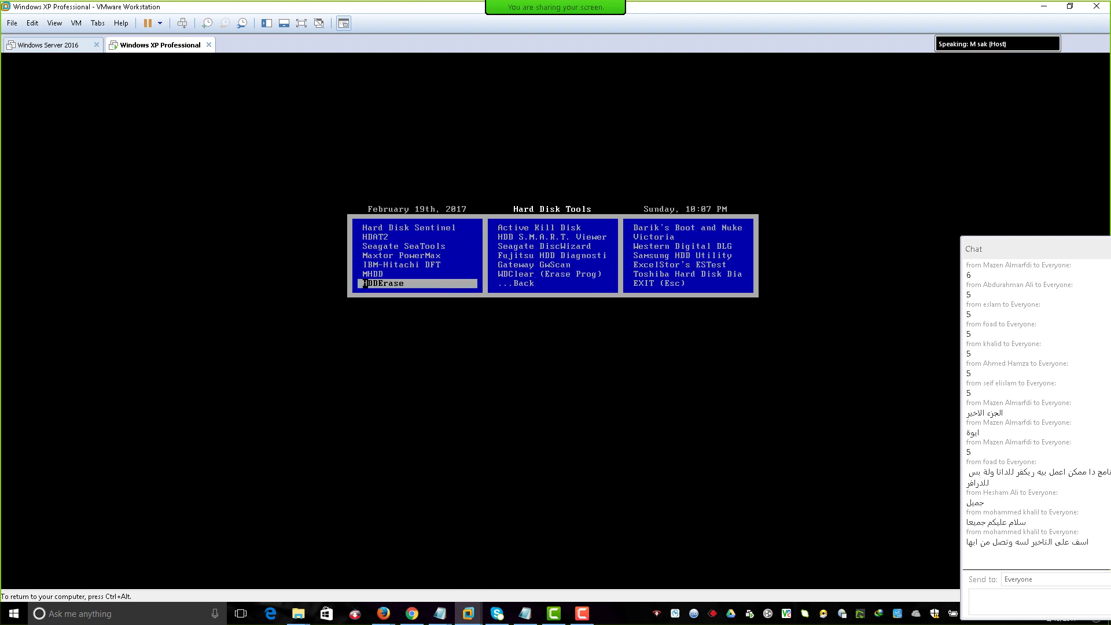
key(Left)
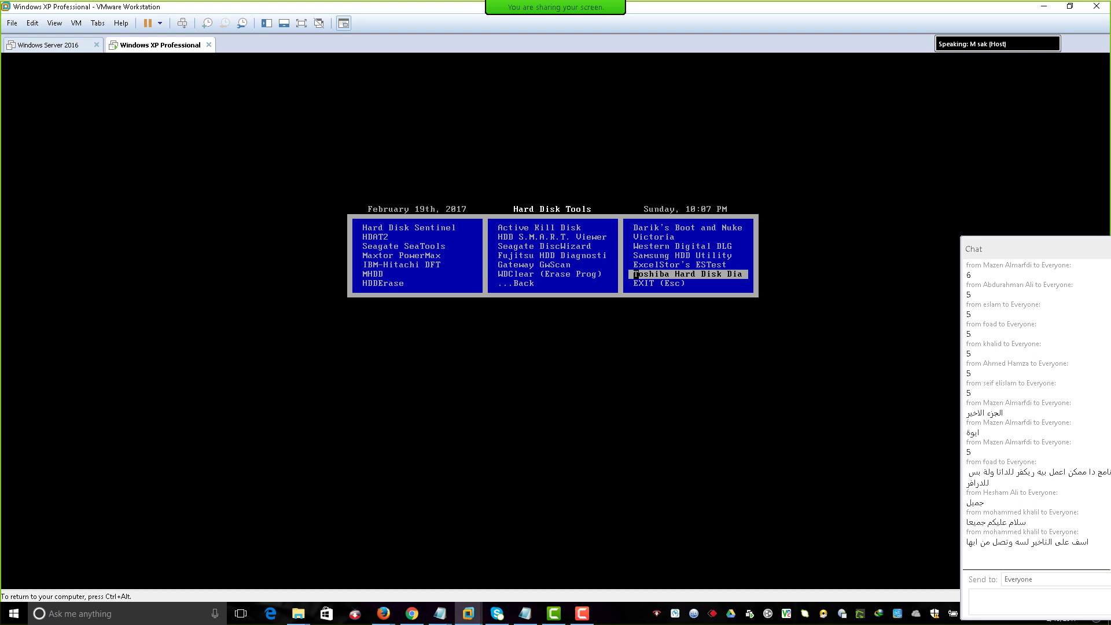
key(Left)
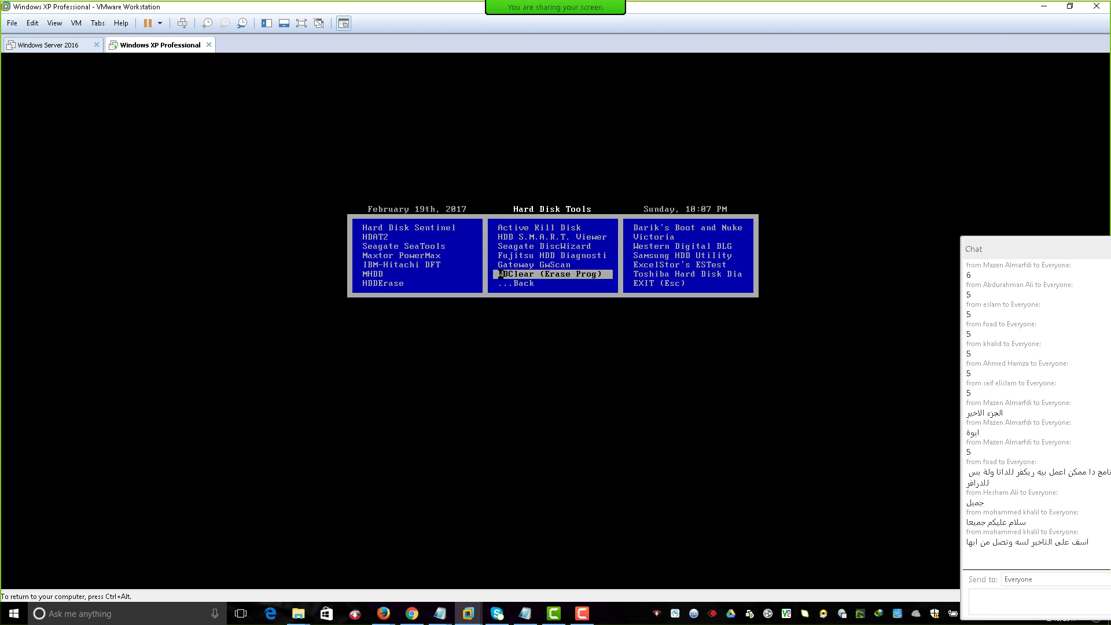
key(Down)
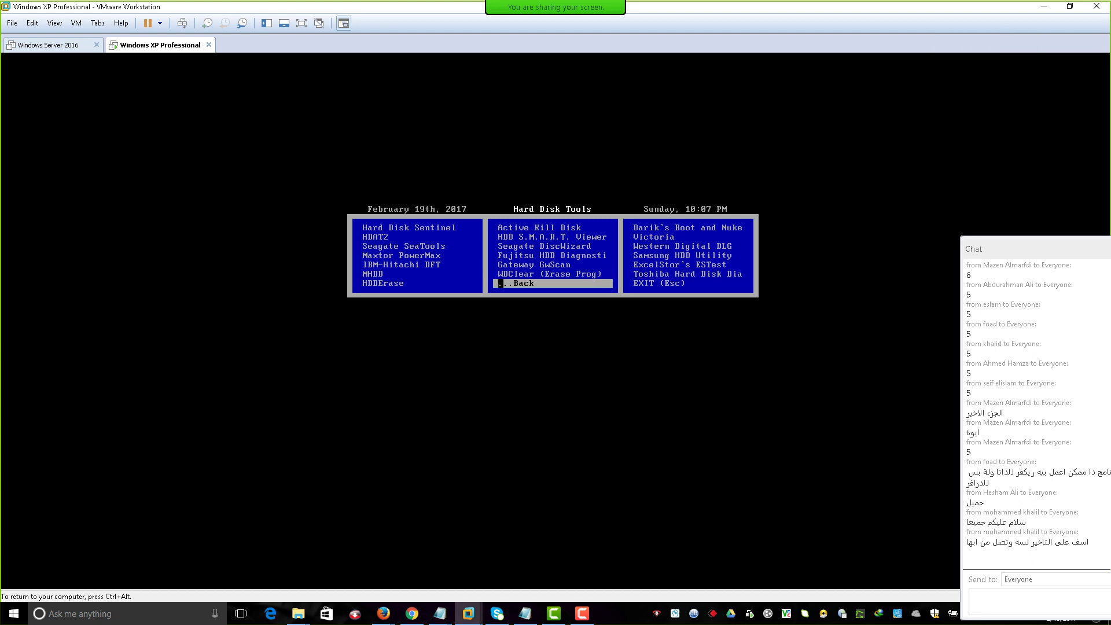
key(Left)
key(Right)
key(Return)
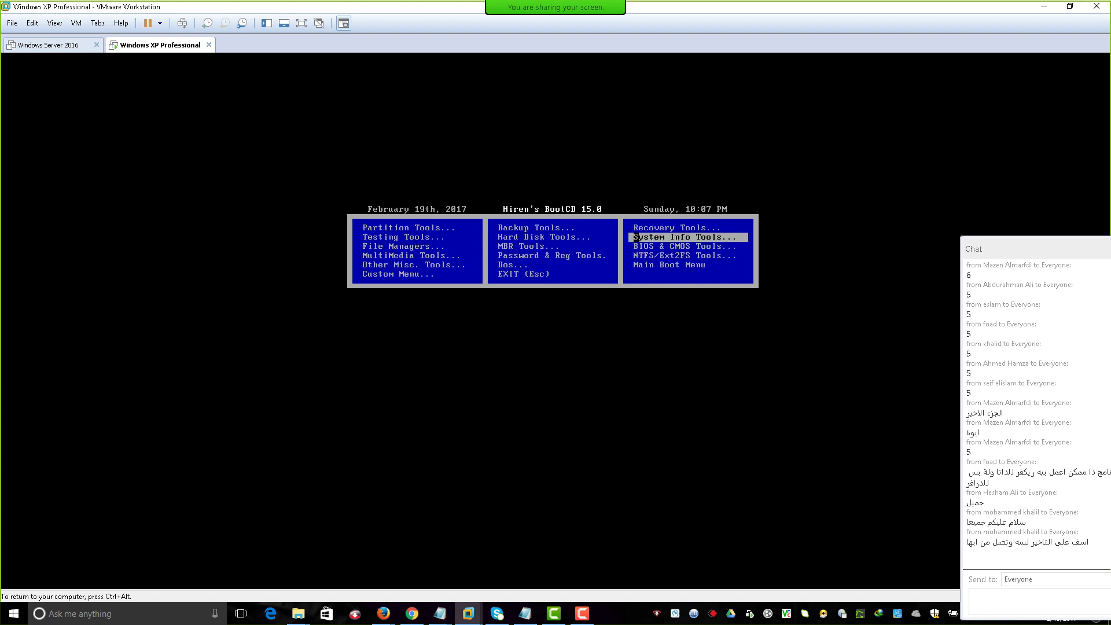
key(Left)
key(Left)
key(Left)
key(Up)
key(Up)
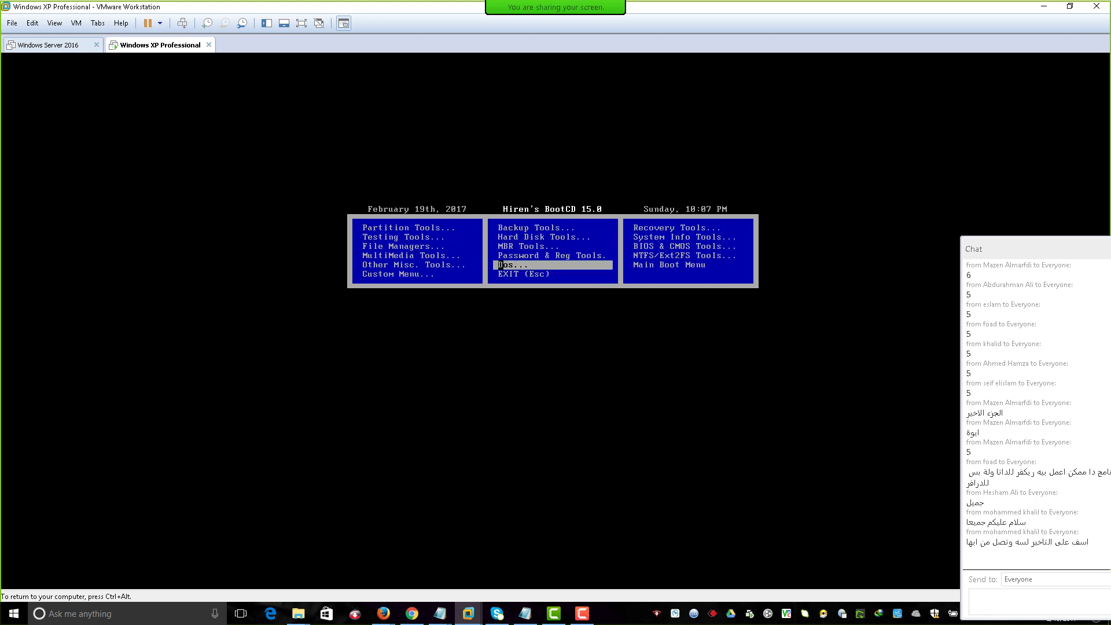
key(Up)
key(Up)
key(Up)
key(Up)
key(Up)
key(Up)
key(Up)
key(Up)
key(Up)
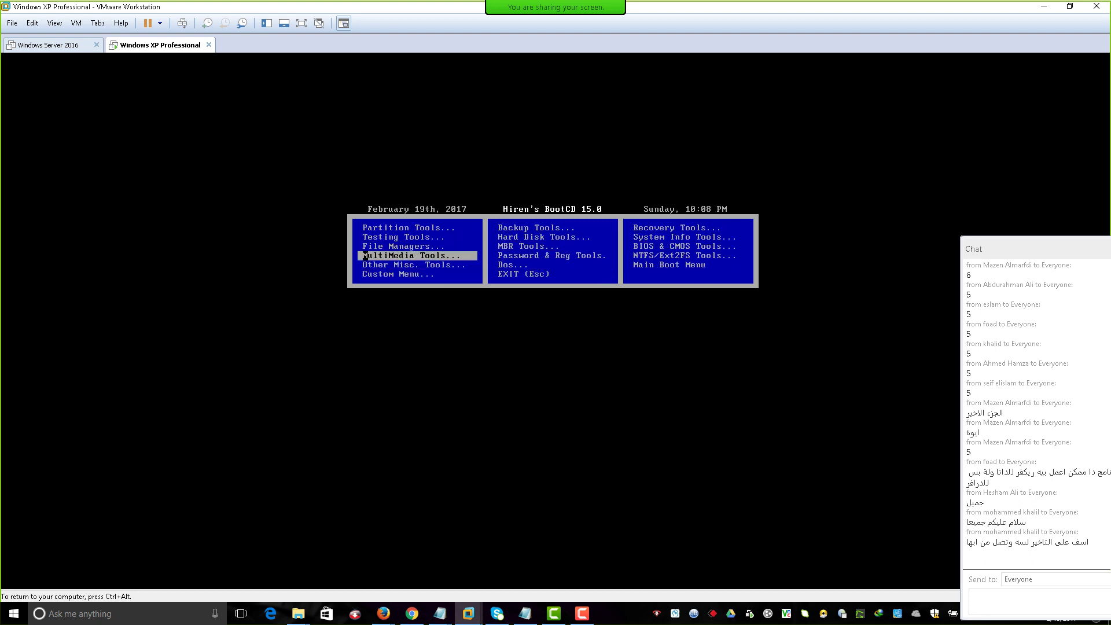
key(Return)
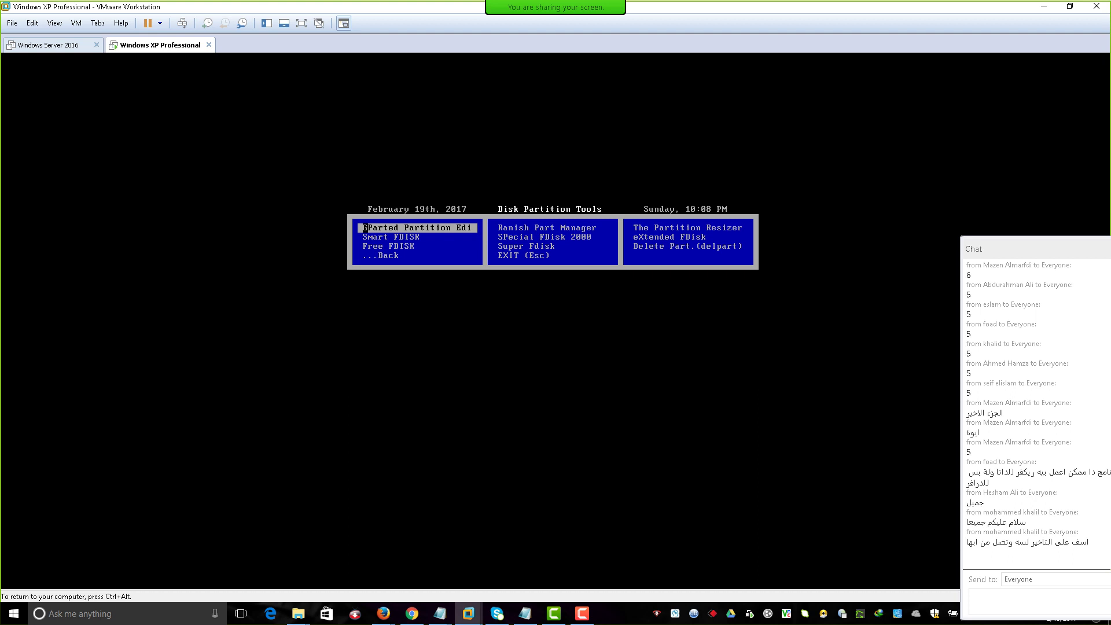
Launch the GParted Partition Editor entry, then restart the VM after the linux.lst error.
click(365, 227)
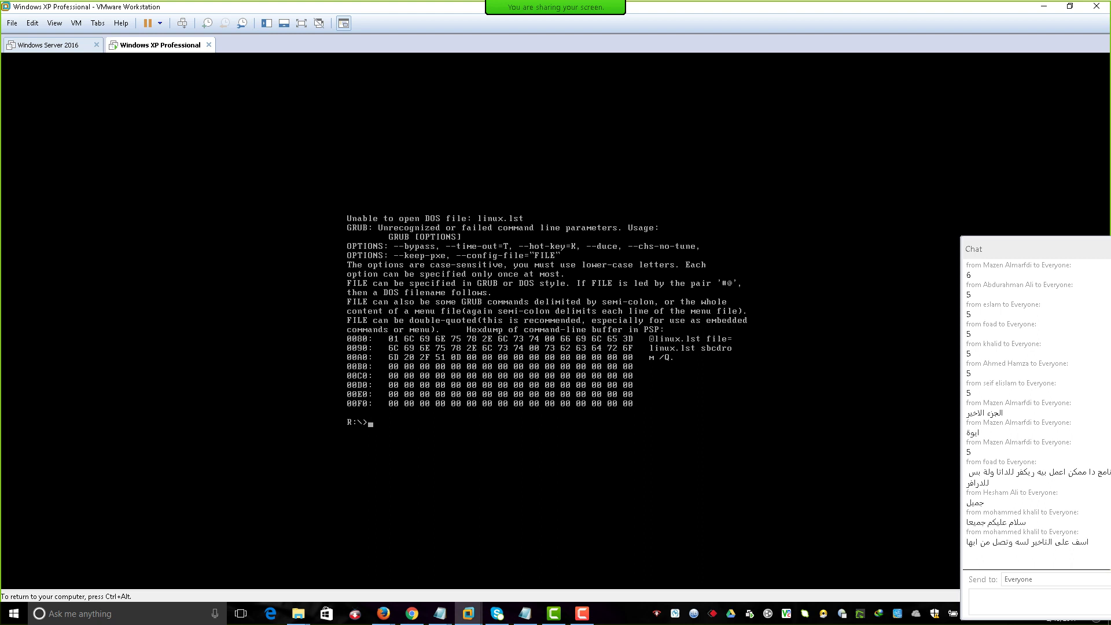
key(ctrl+alt)
click(183, 23)
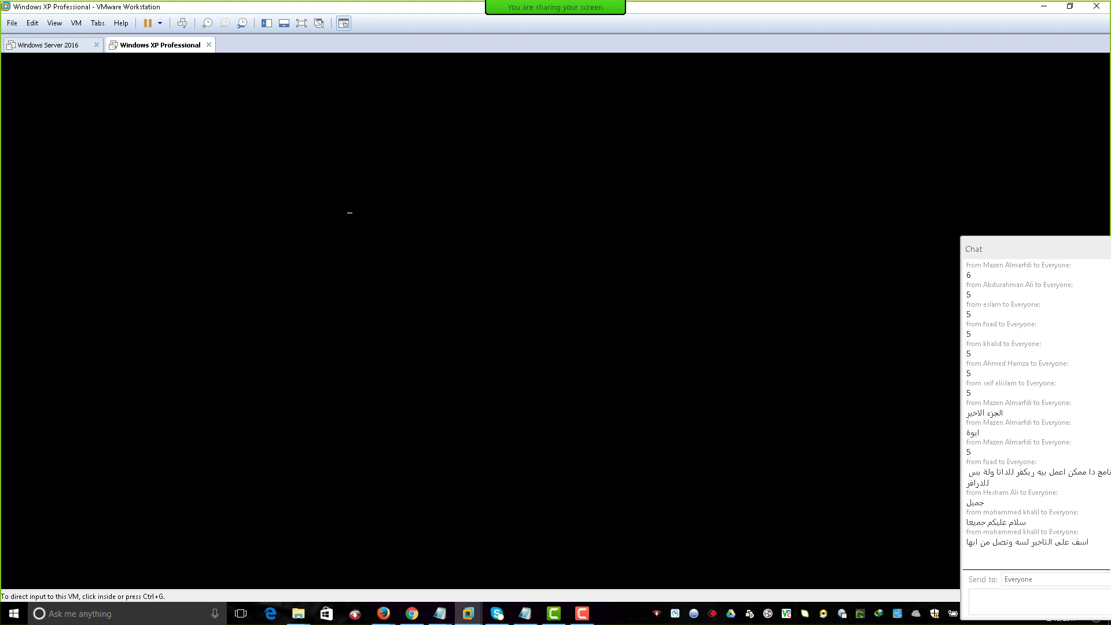
Boot the VM from Hiren's BootCD's Linux submenu into Parted Magic Linux (quick).
key(ctrl+g)
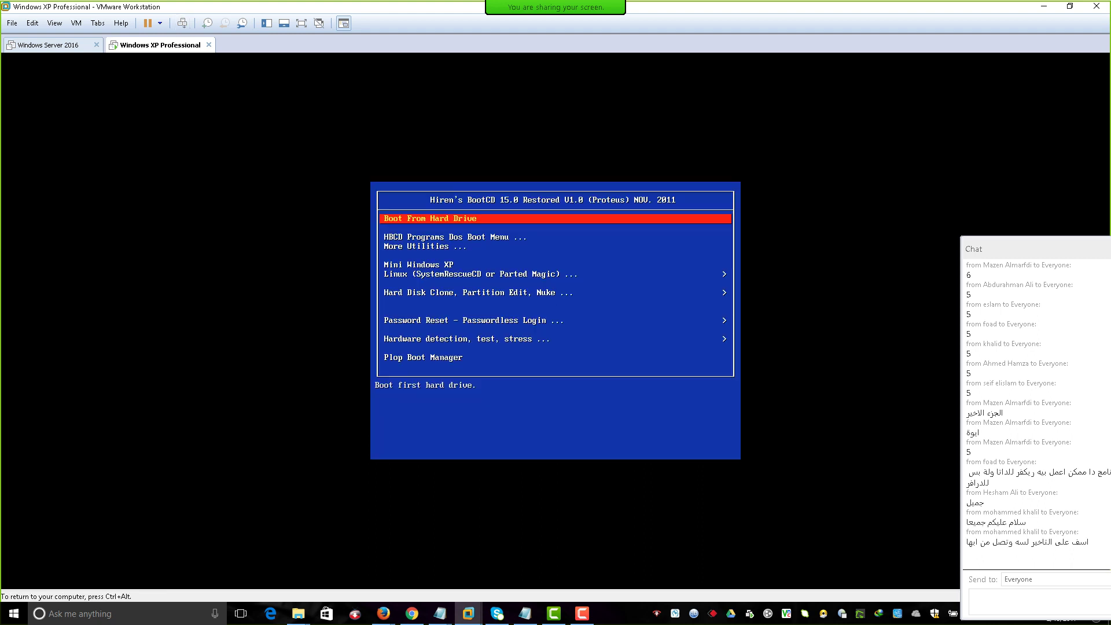
key(Down)
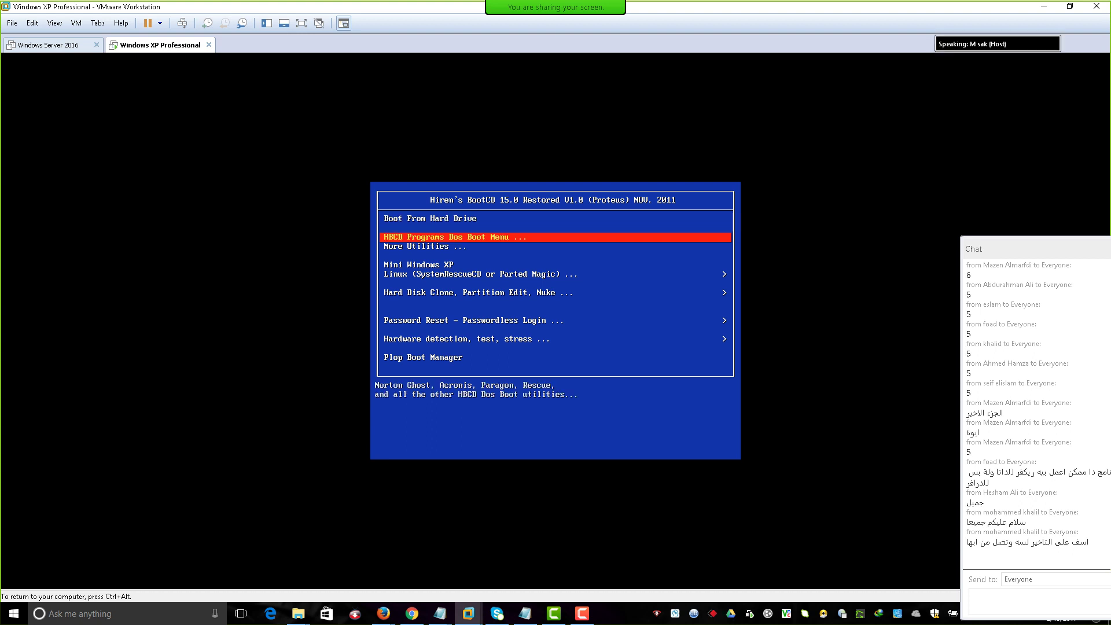
key(Down)
key(Down)
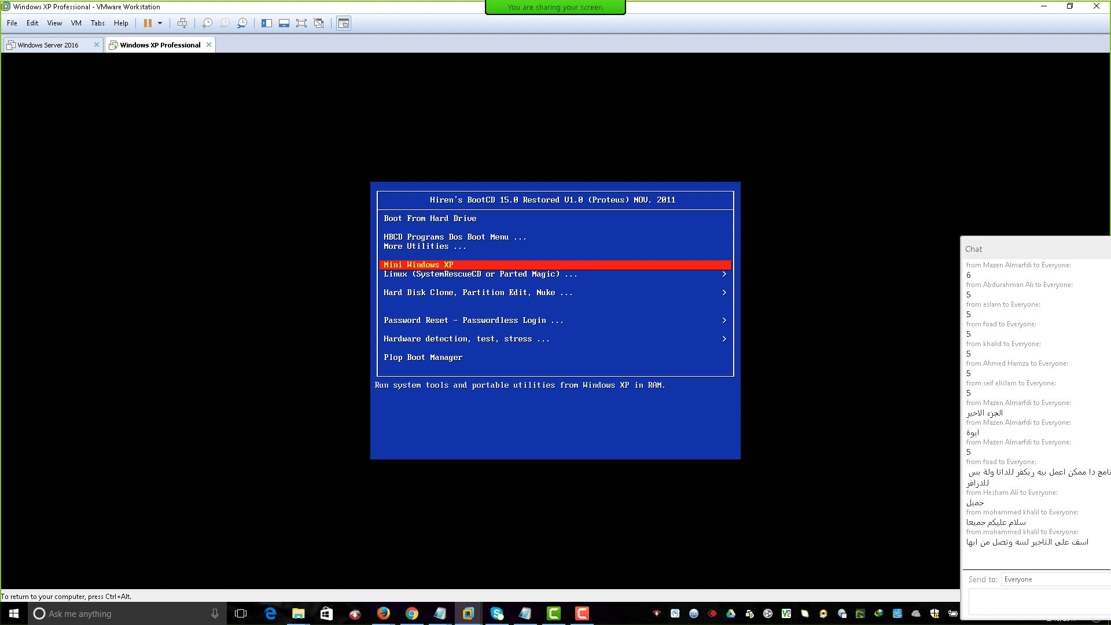
key(Down)
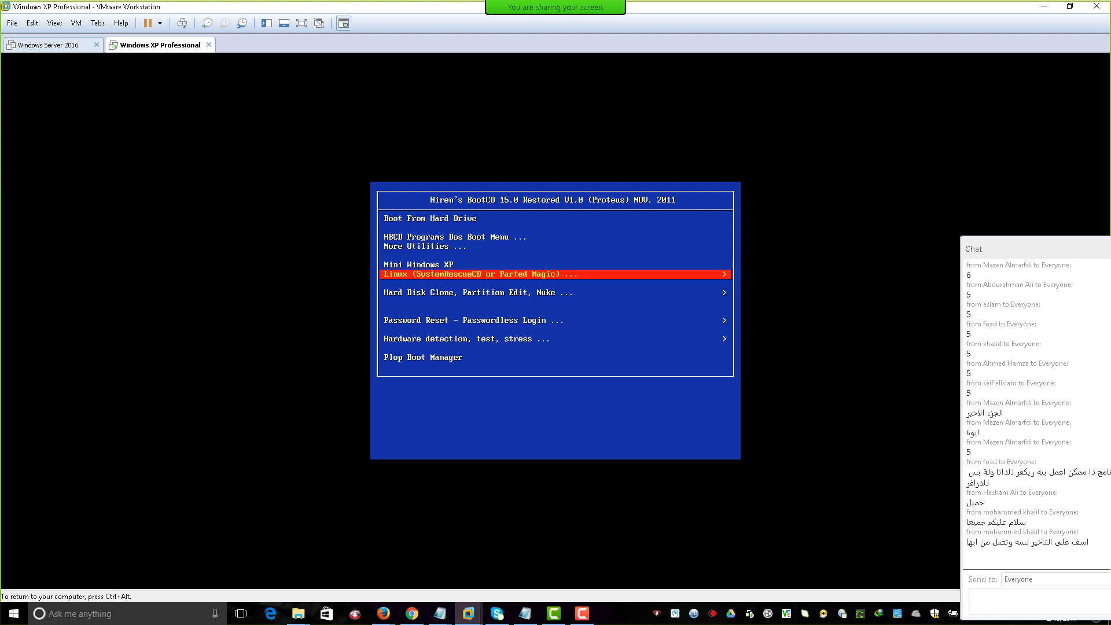
key(Return)
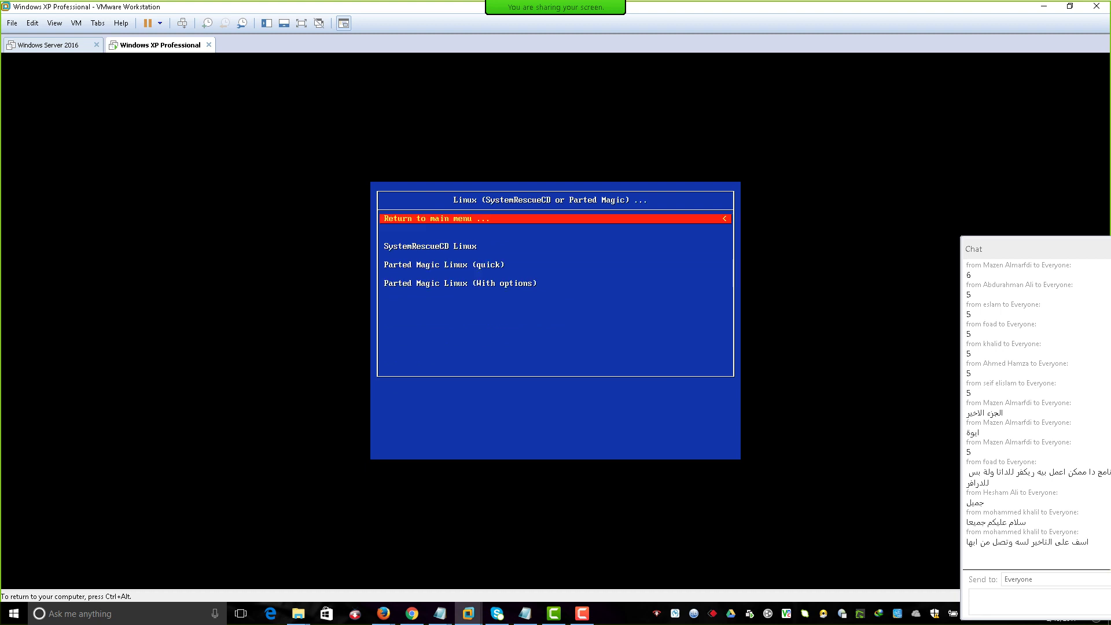
key(Down)
key(Down)
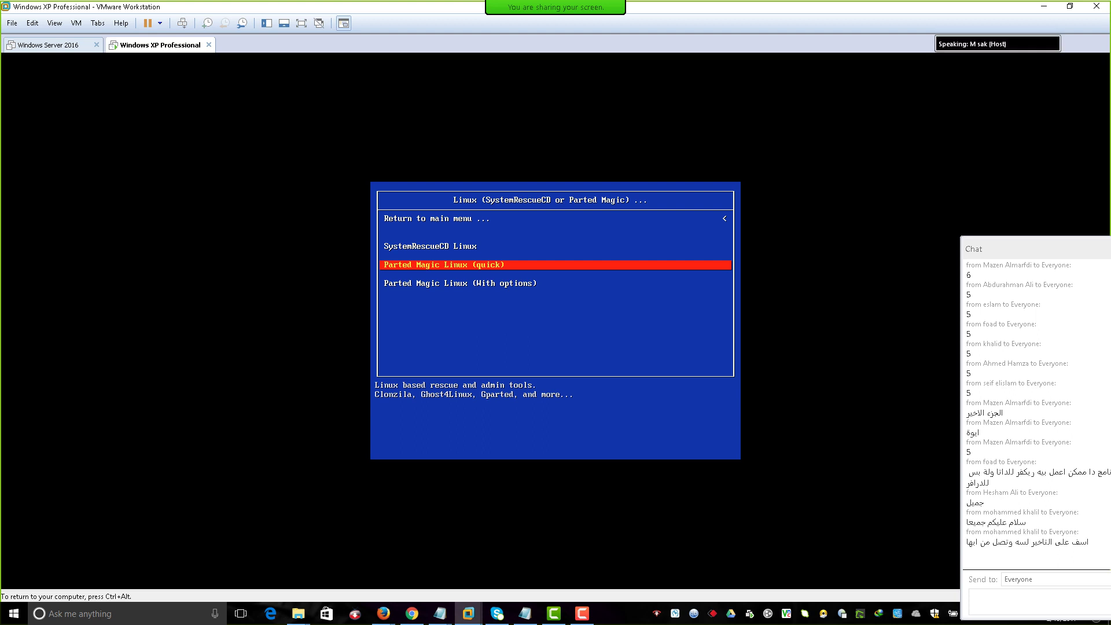
key(Down)
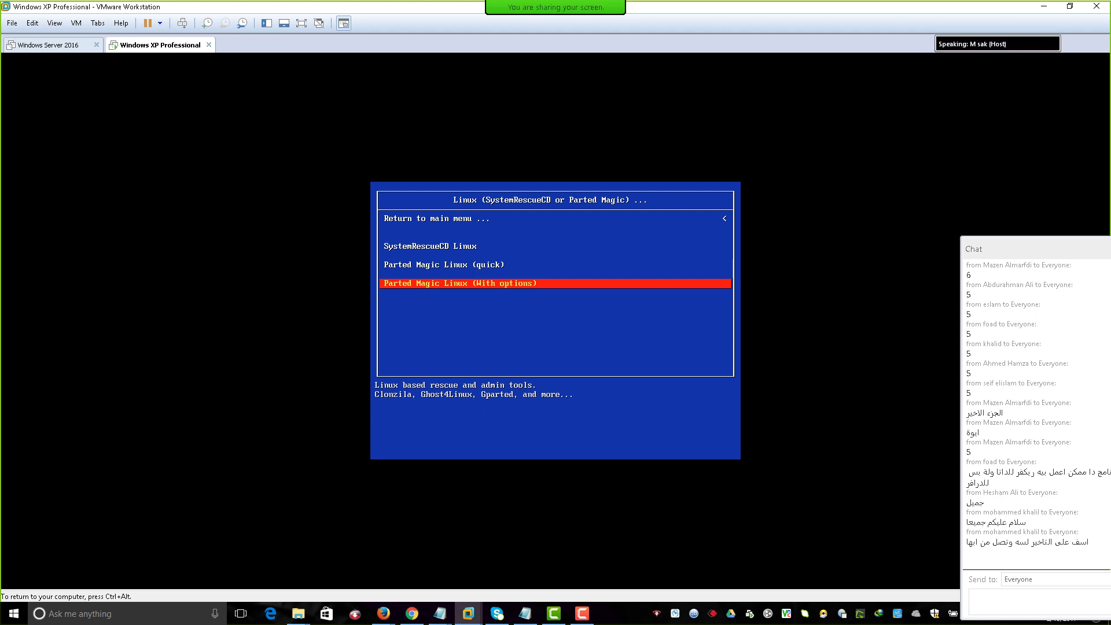
key(Up)
key(Return)
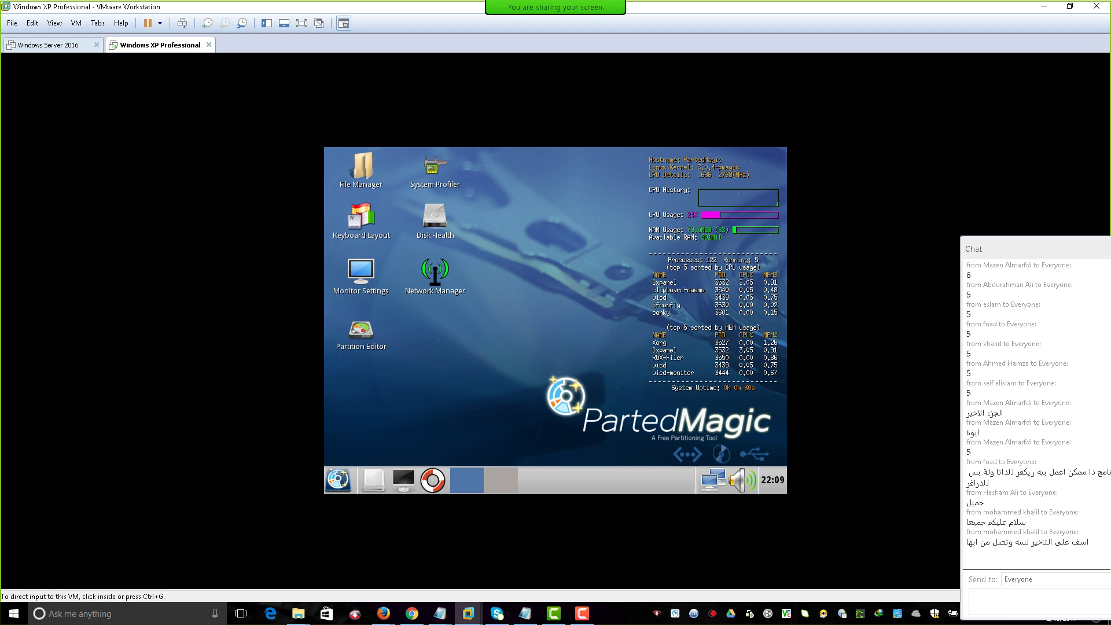
Launch GParted from the Partition Editor icon on the Parted Magic desktop.
click(361, 335)
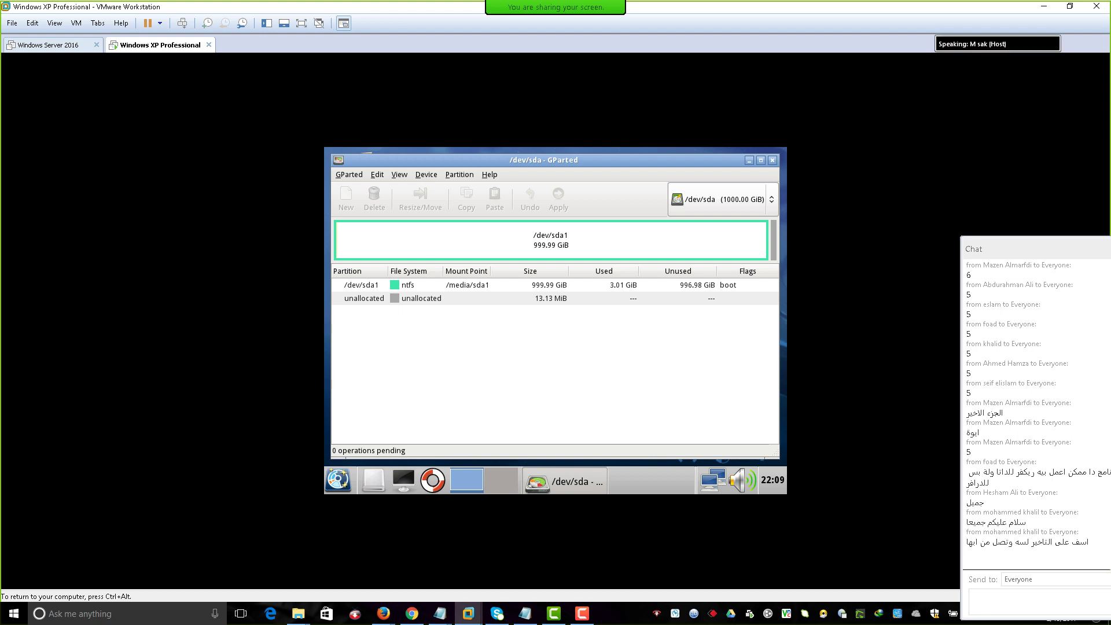
Switch GParted to the 250.00 GiB disk /dev/sdb and select the /dev/sdb2 partition.
click(721, 199)
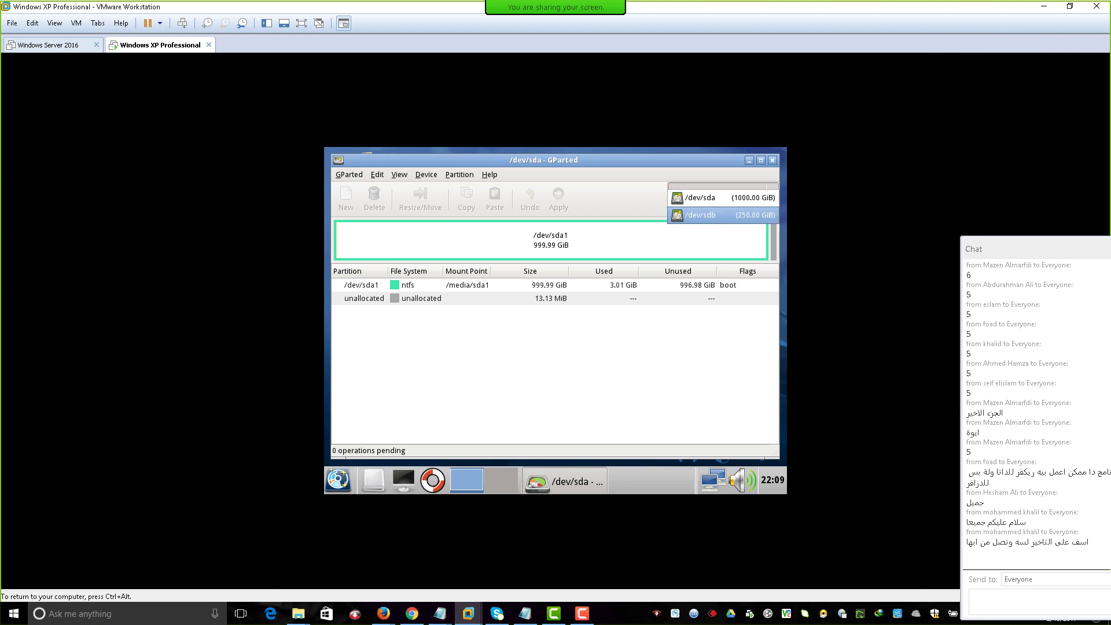
click(712, 214)
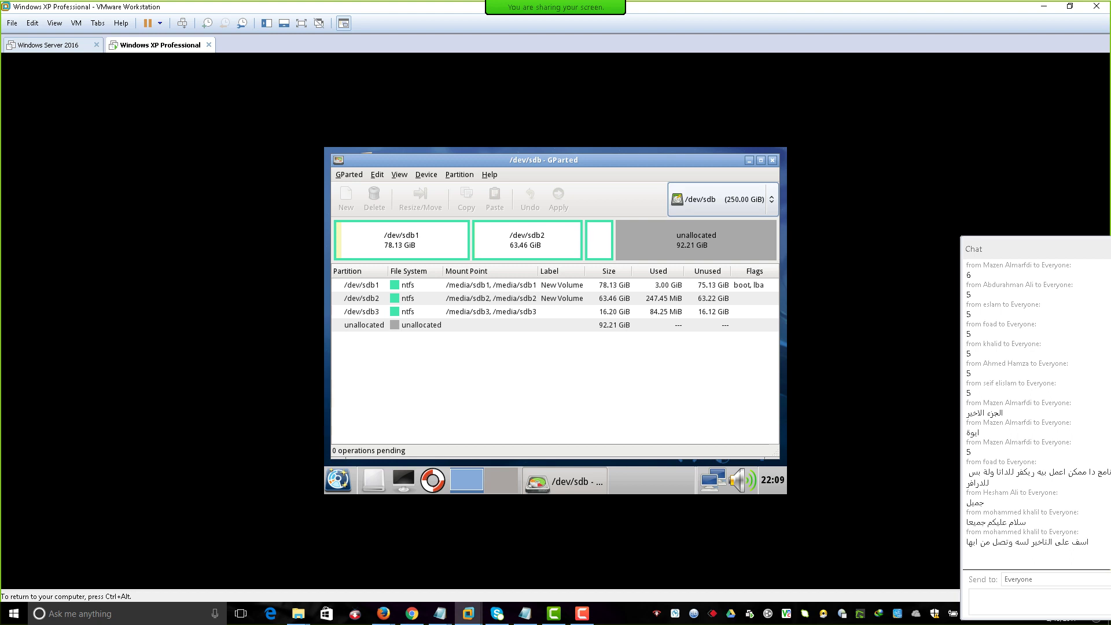
click(362, 298)
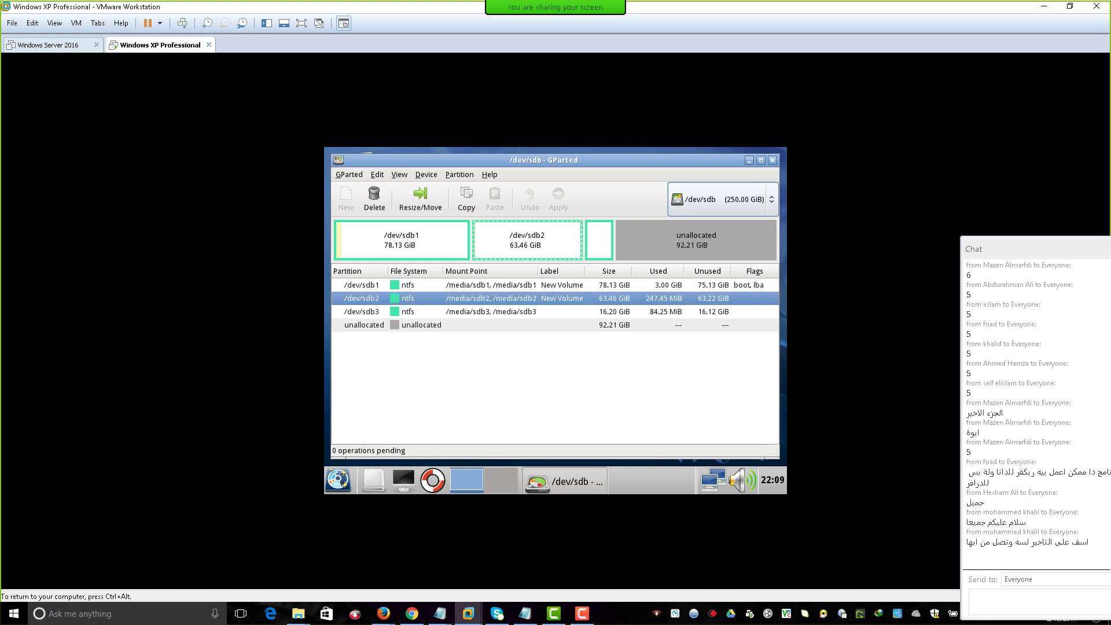
Browse the /dev/sdb2 context menu, dismiss it, then bring up the Partition menu with Alt+P.
right_click(533, 238)
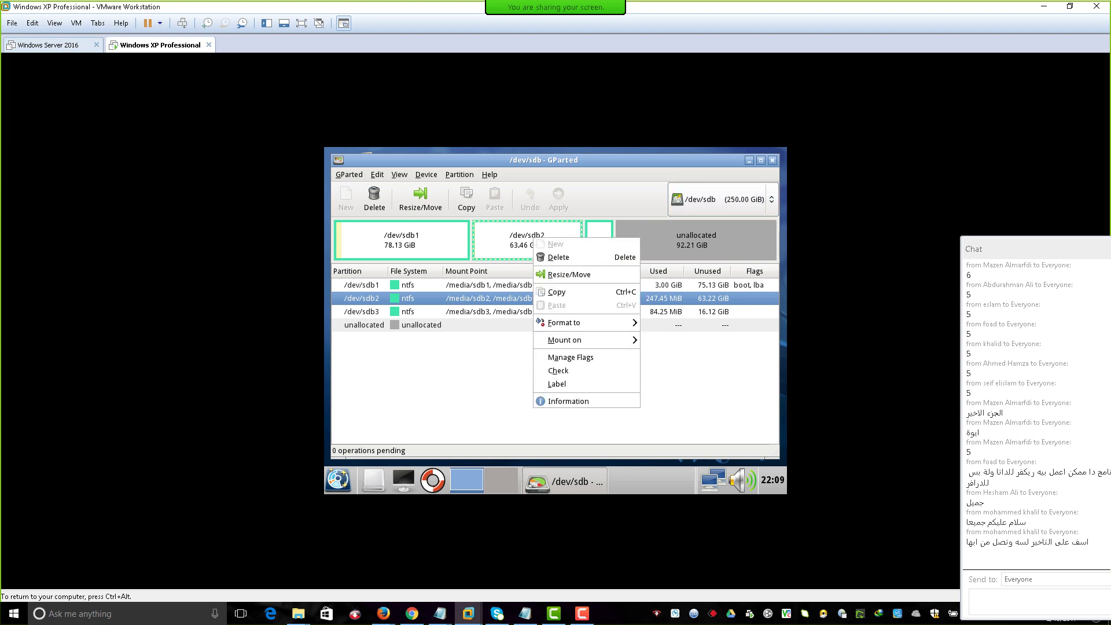
mouse_move(573, 322)
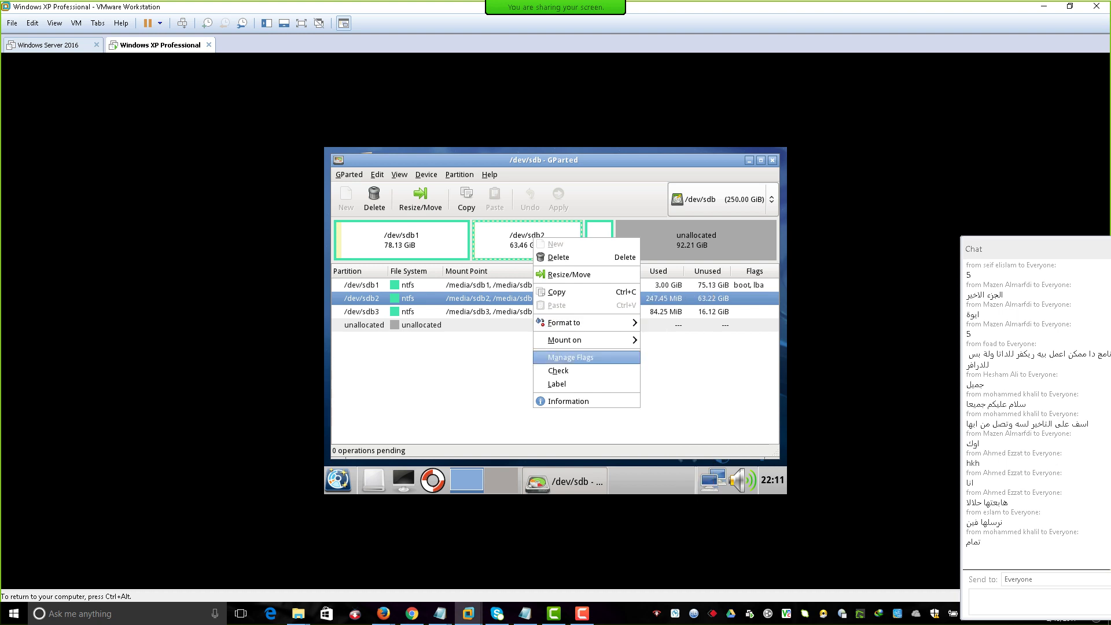
mouse_move(565, 340)
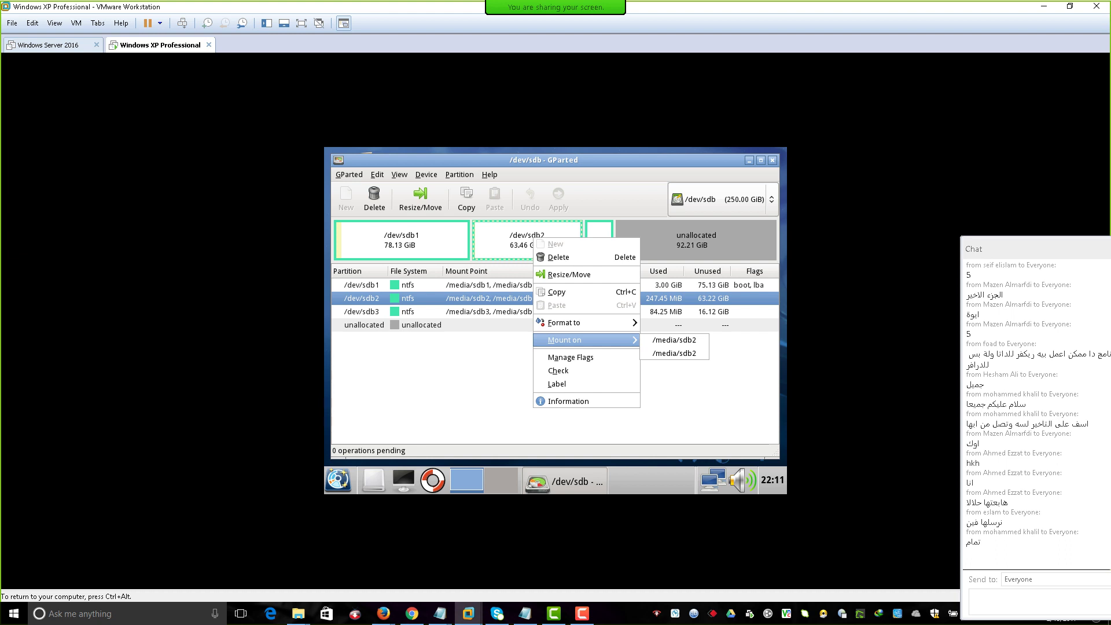
key(Escape)
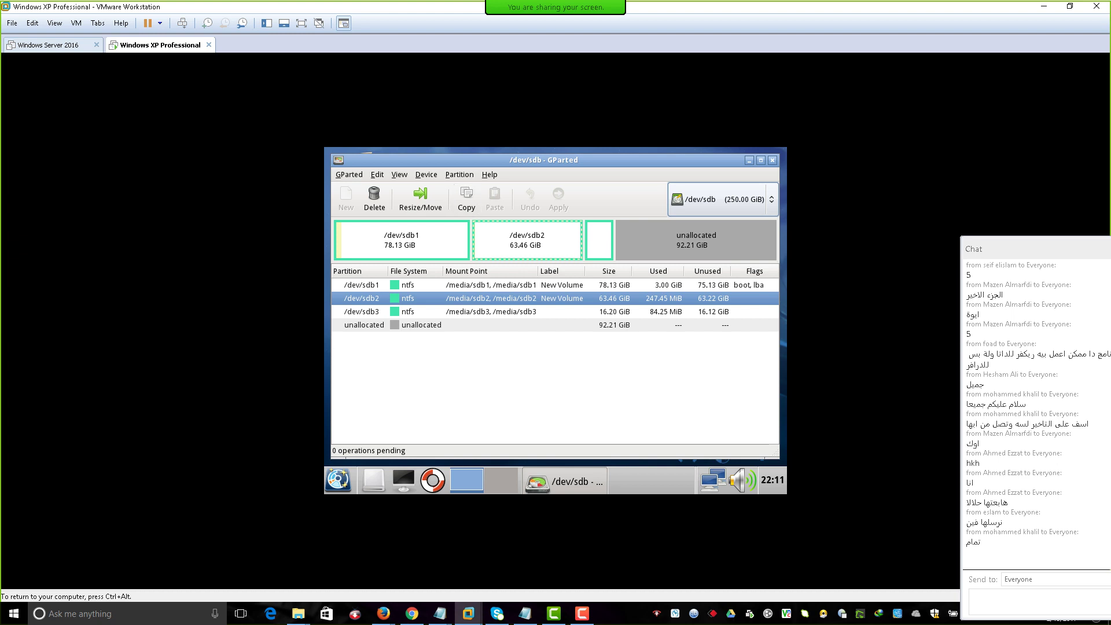
key(alt+p)
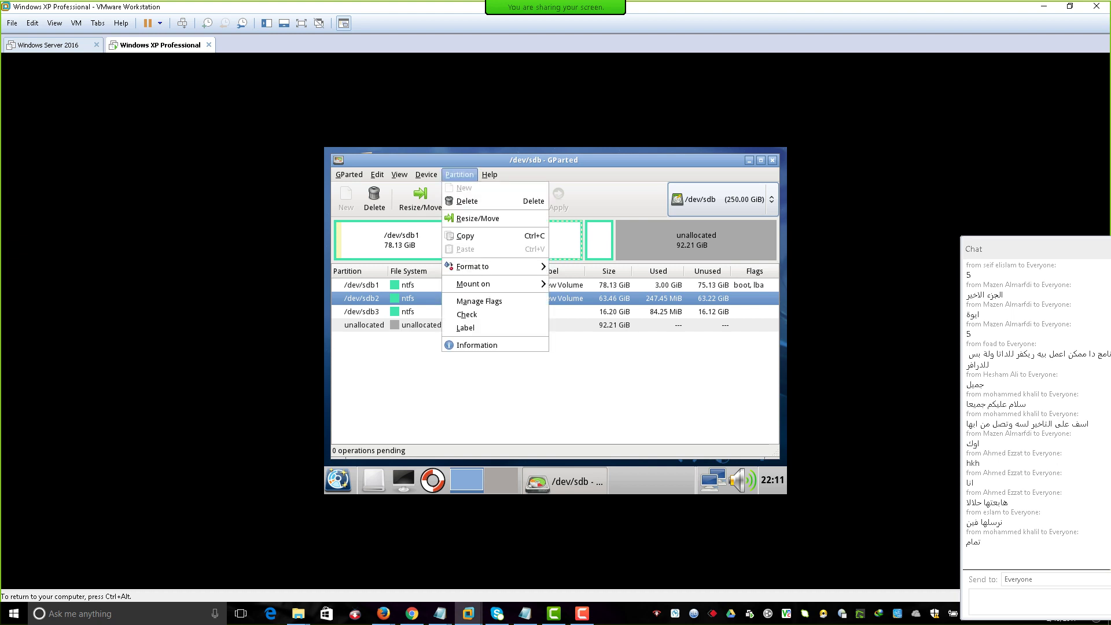
Open Resize/Move for /dev/sdb2 and cancel it without making changes.
key(Down)
key(Down)
key(Return)
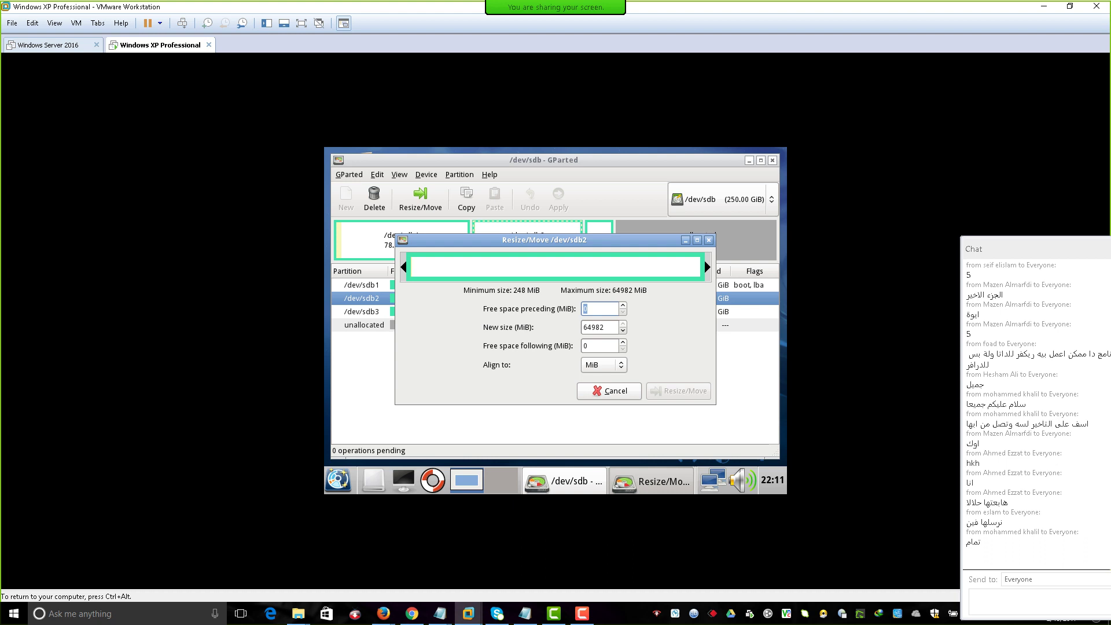
key(Escape)
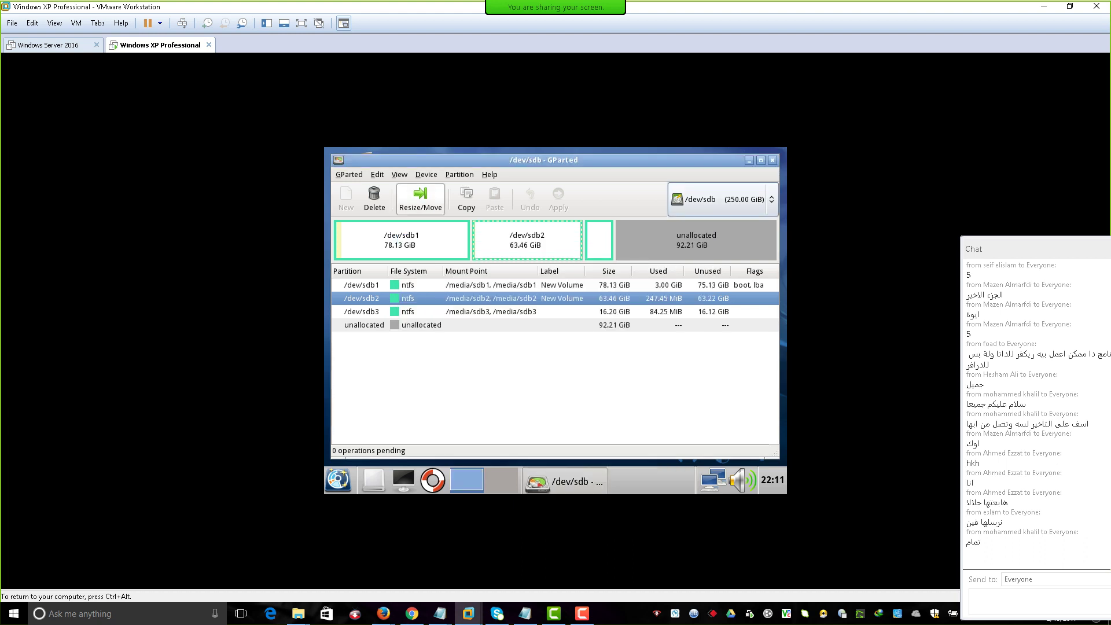
Run Device > Attempt Data Rescue on /dev/sdb and confirm the file-system search.
key(alt+d)
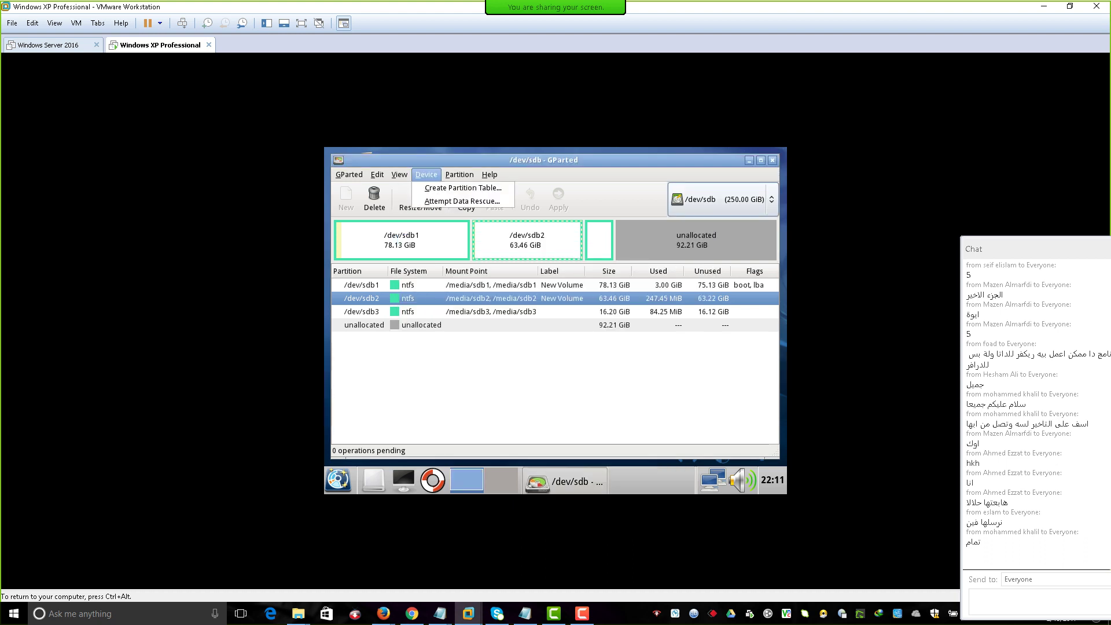
key(Down)
key(Down)
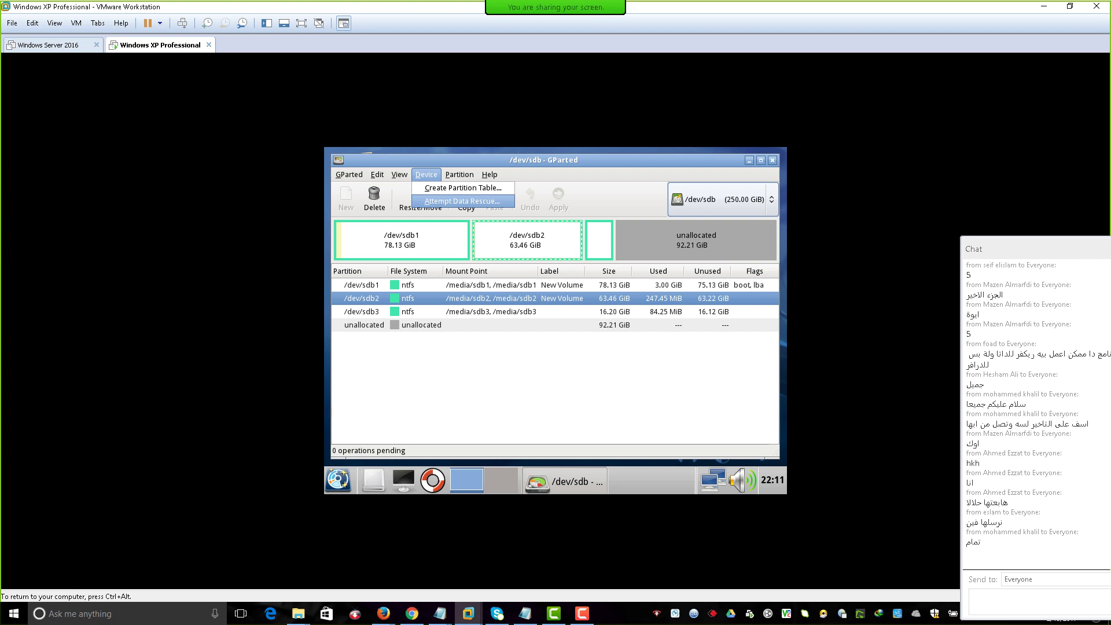
key(Return)
key(Tab)
key(Return)
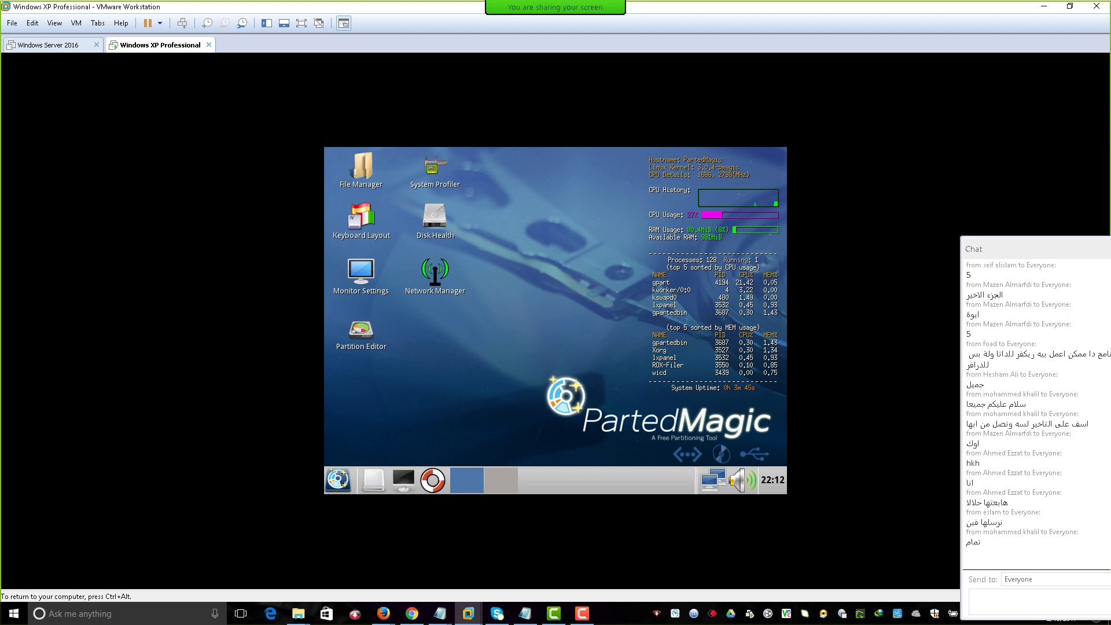
Log out of the desktop, choosing 'Exit from the GUI to the Main Menu'.
click(361, 332)
key(ctrl+alt)
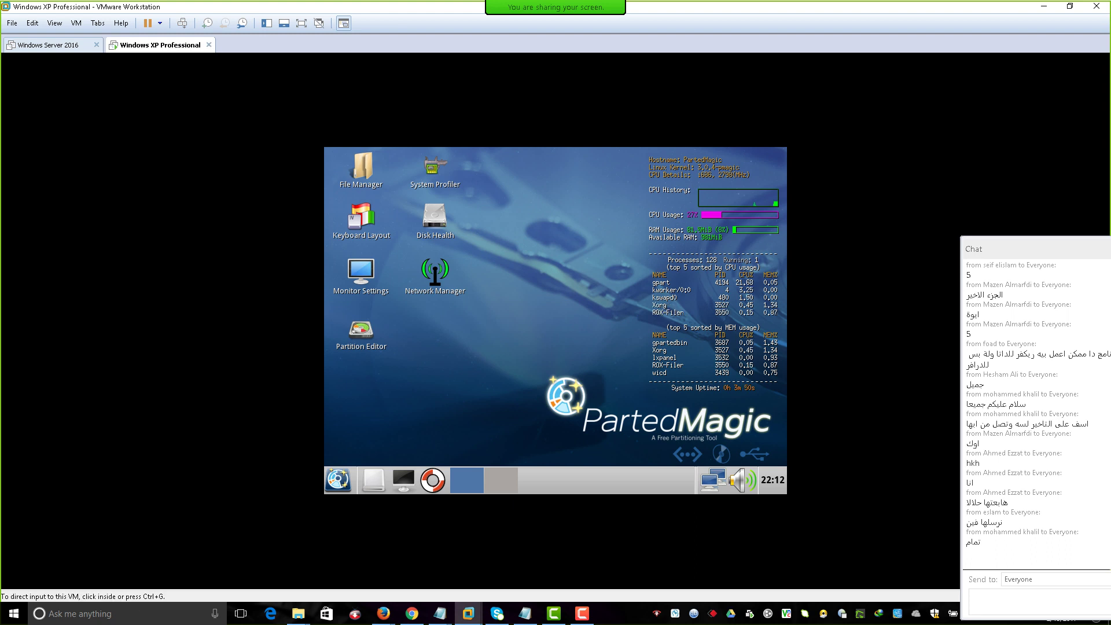
key(ctrl+g)
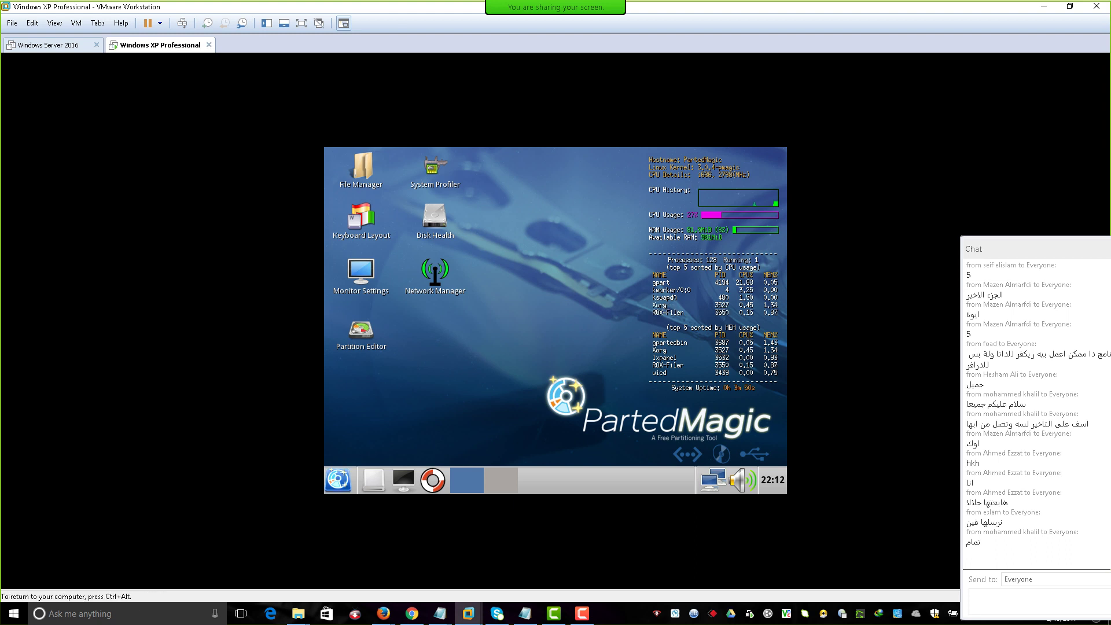
click(338, 479)
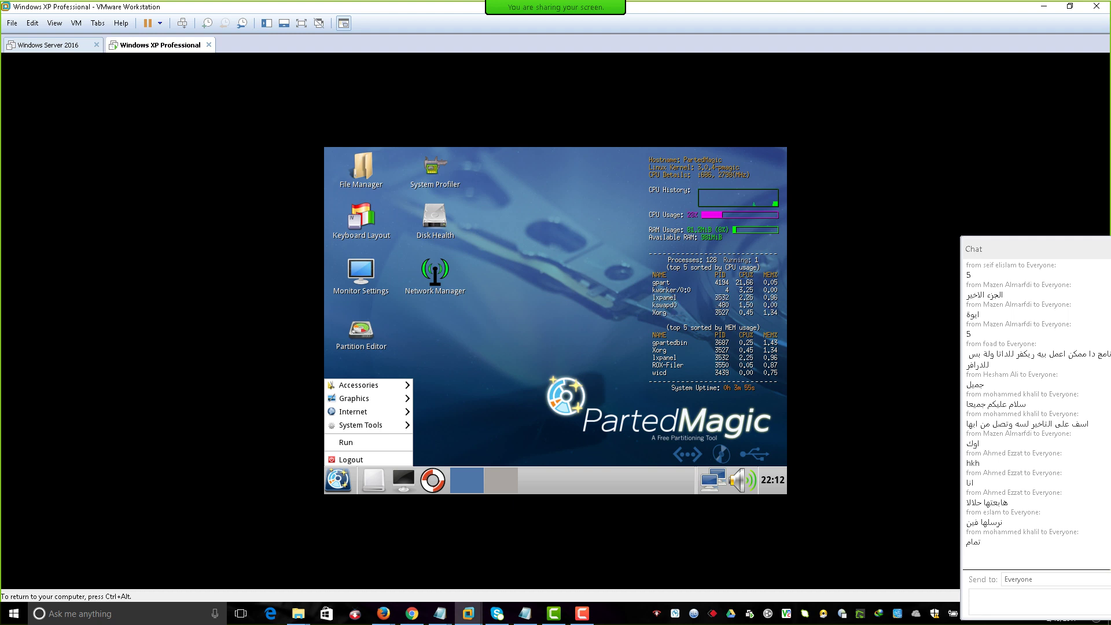
click(404, 460)
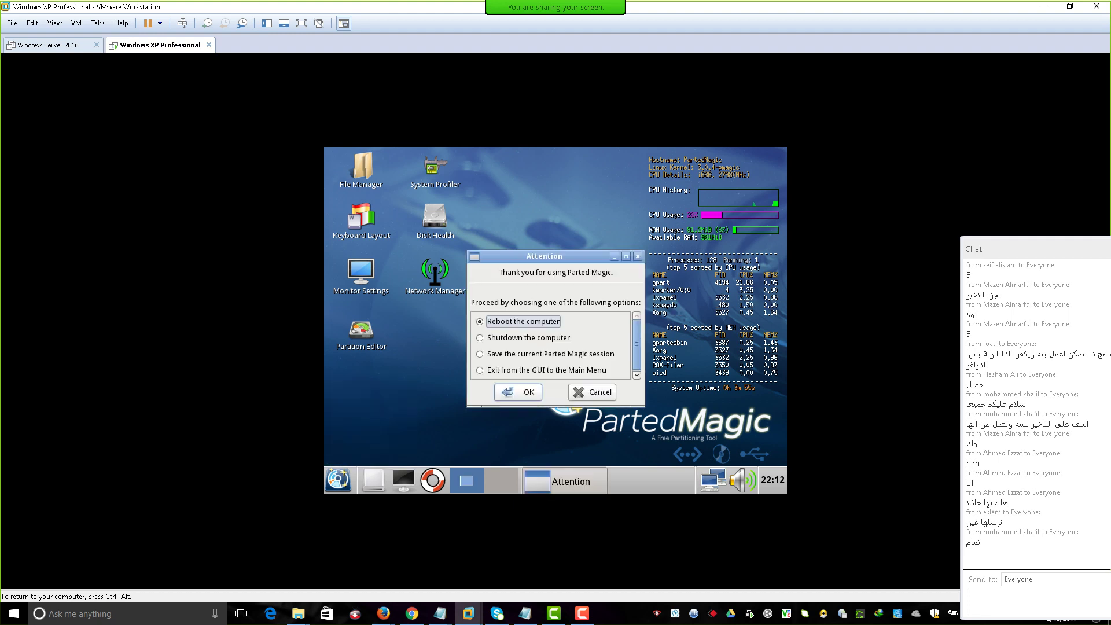
click(480, 370)
click(518, 392)
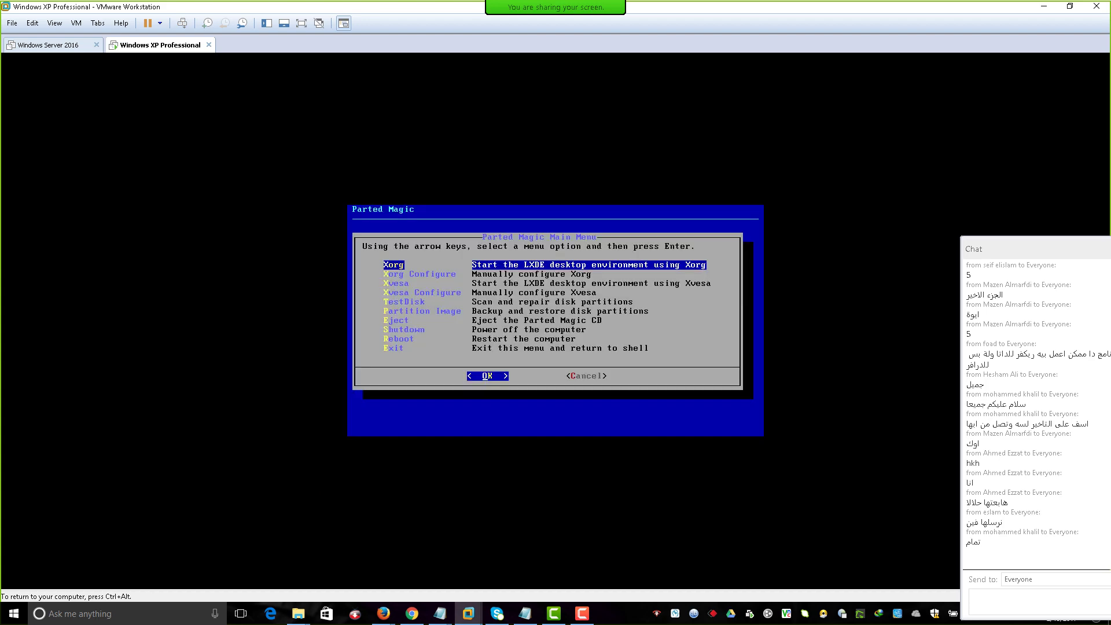
Exit the Main Menu to the root shell and issue the reboot command.
key(Down)
key(Down)
key(Down)
key(Down)
key(Down)
key(Down)
key(Down)
key(Down)
key(Down)
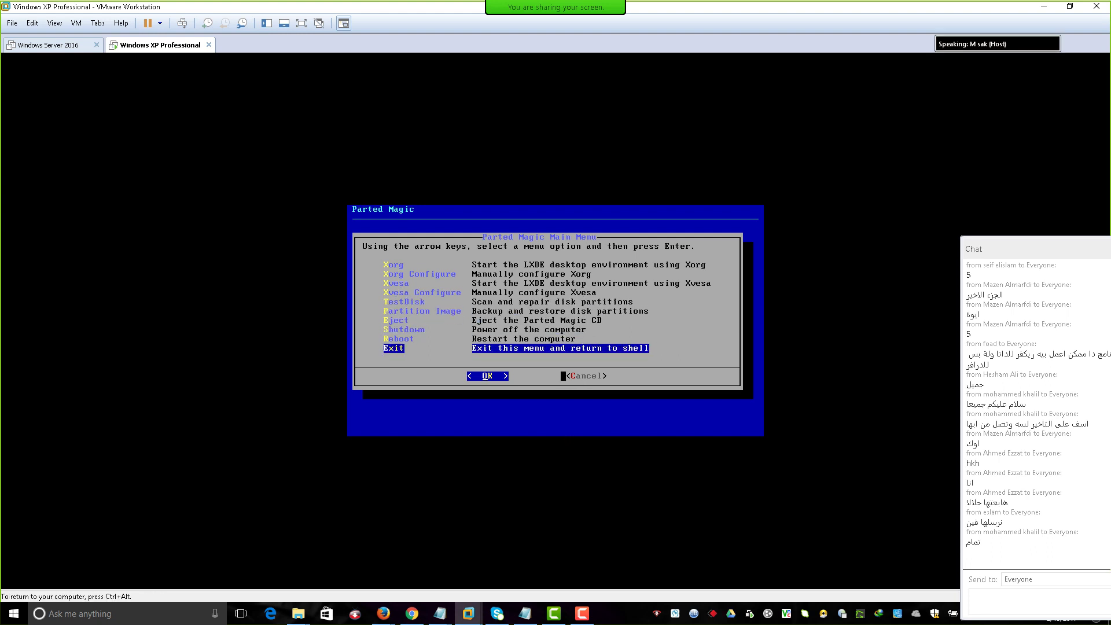
key(Return)
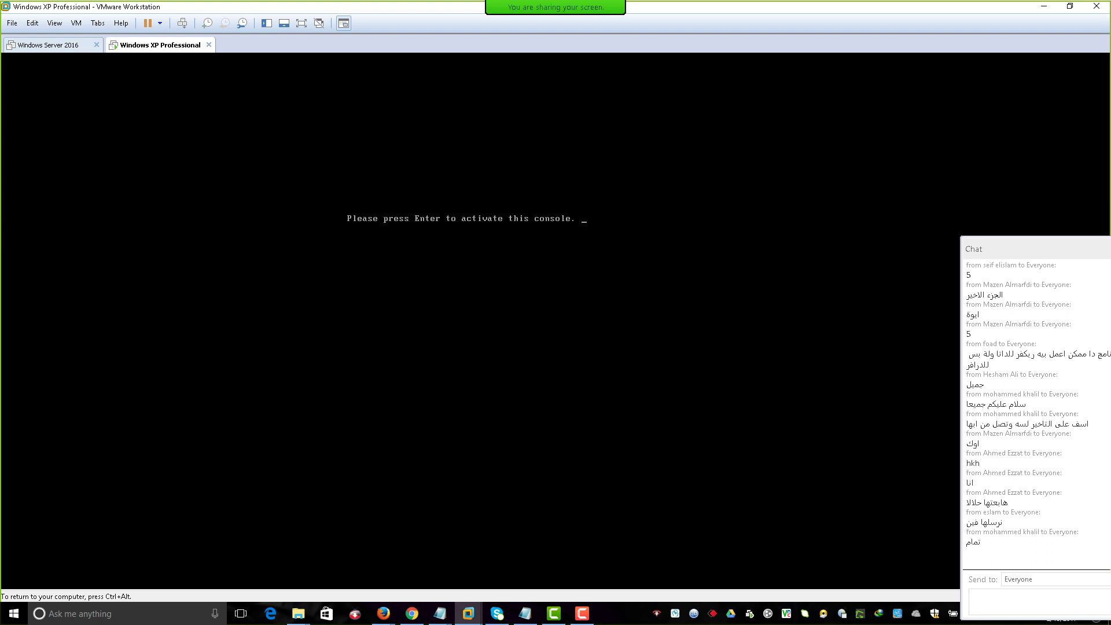
key(Return)
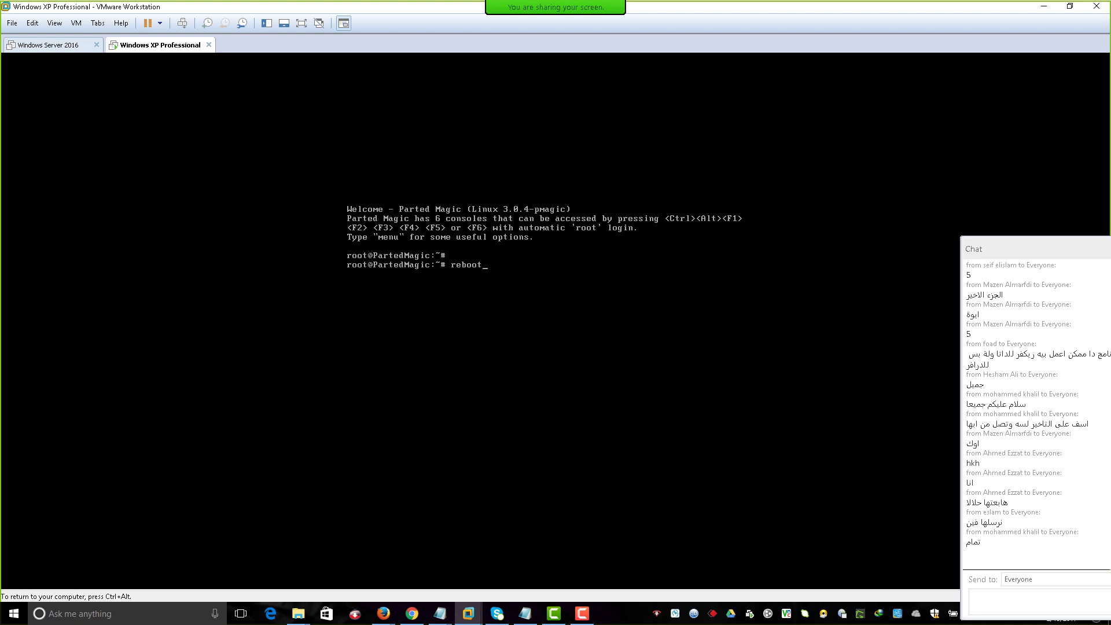
key(Return)
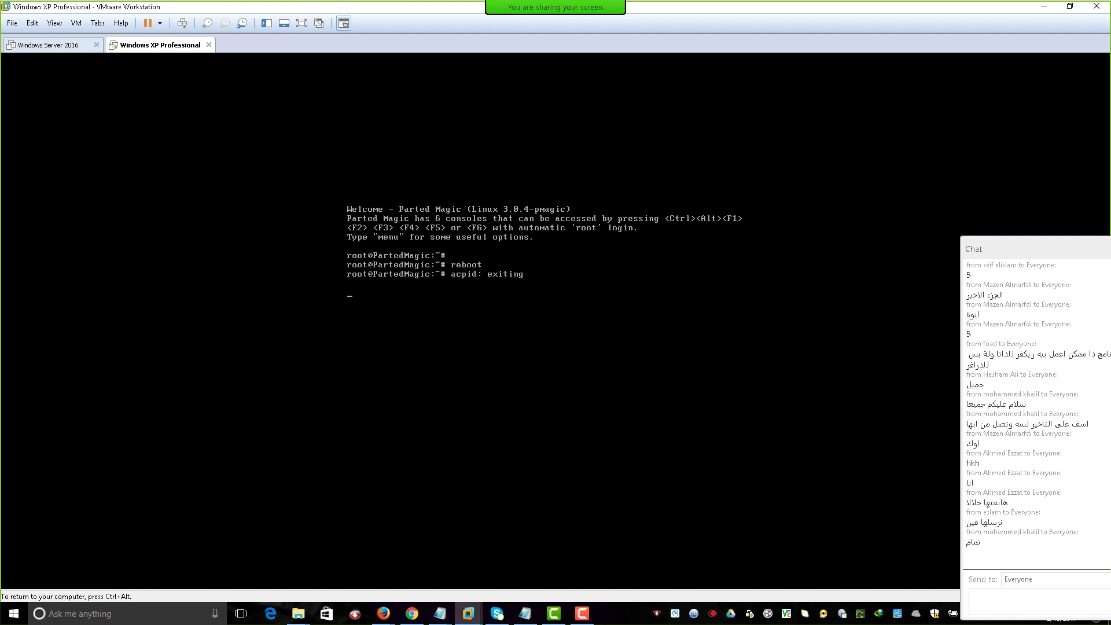